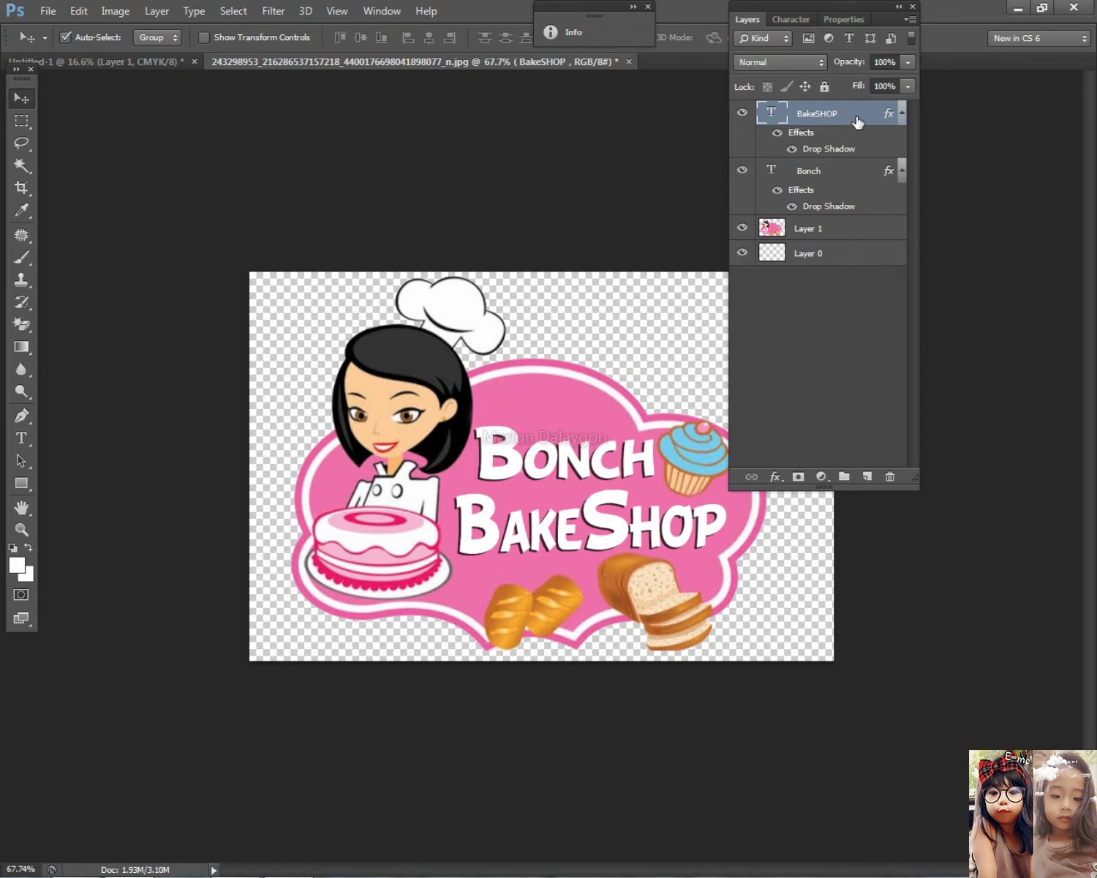
Step: Bring the Bonch text layer from the logo file into the blank banner document, placing it beside the logo
drag(554, 456, 551, 371)
key(ctrl+t)
drag(504, 419, 483, 444)
key(Return)
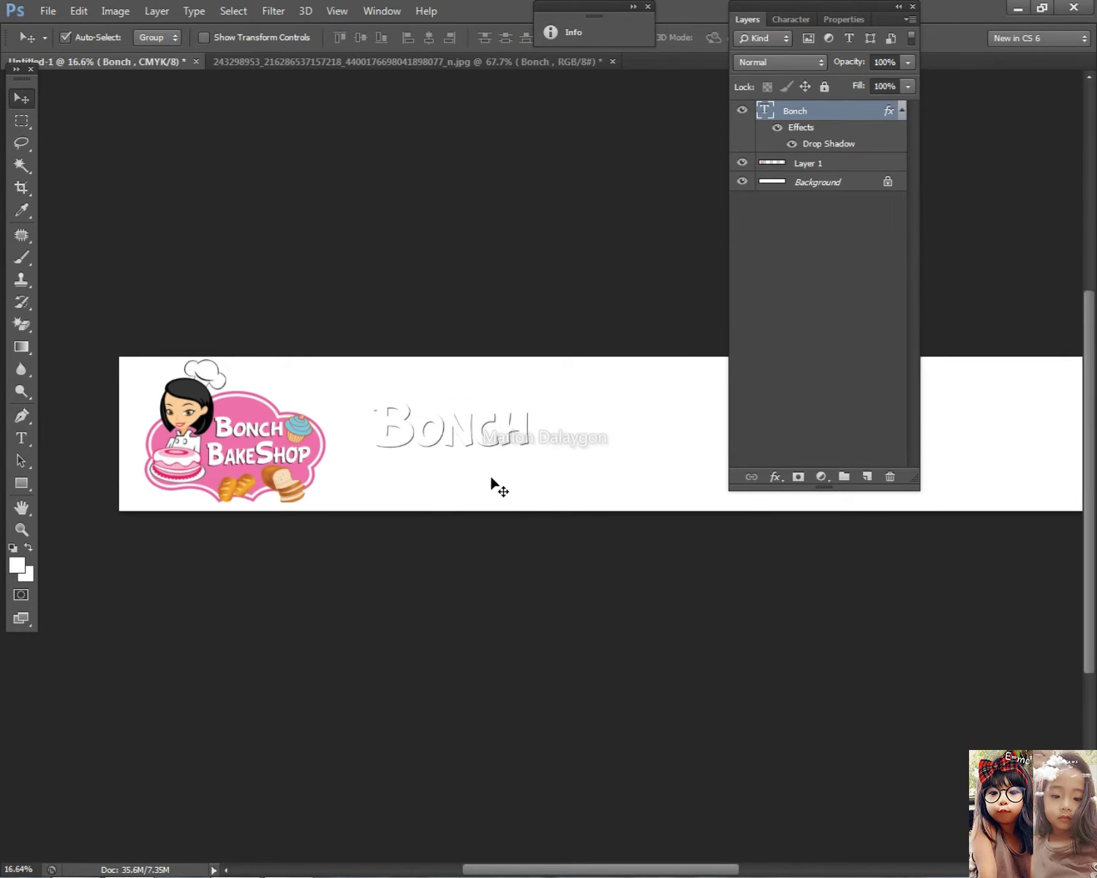
Step: Scale the Bonch text to about 170% and position it just beside the logo on the banner
key(ctrl+t)
drag(531, 490, 661, 561)
drag(577, 476, 547, 453)
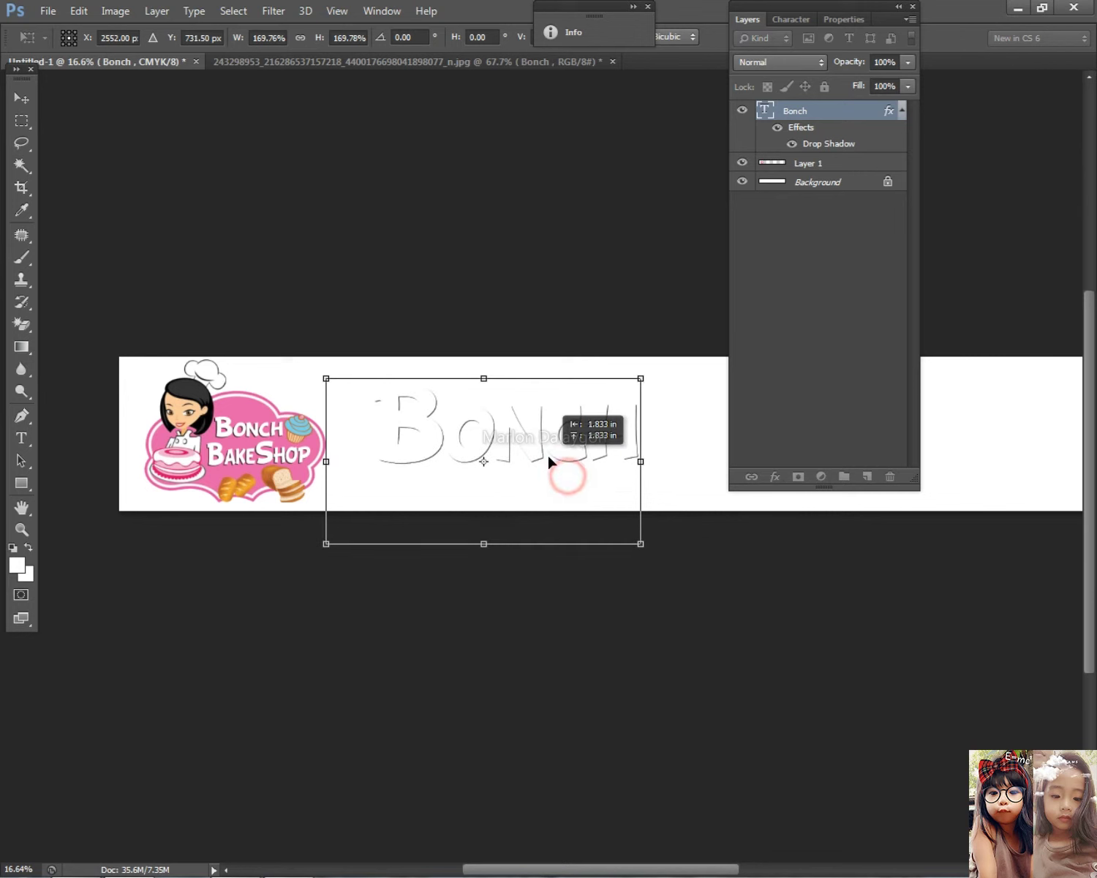
key(Return)
Step: Copy the BakeSHOP text layer from the logo file into the banner document
click(748, 22)
click(411, 63)
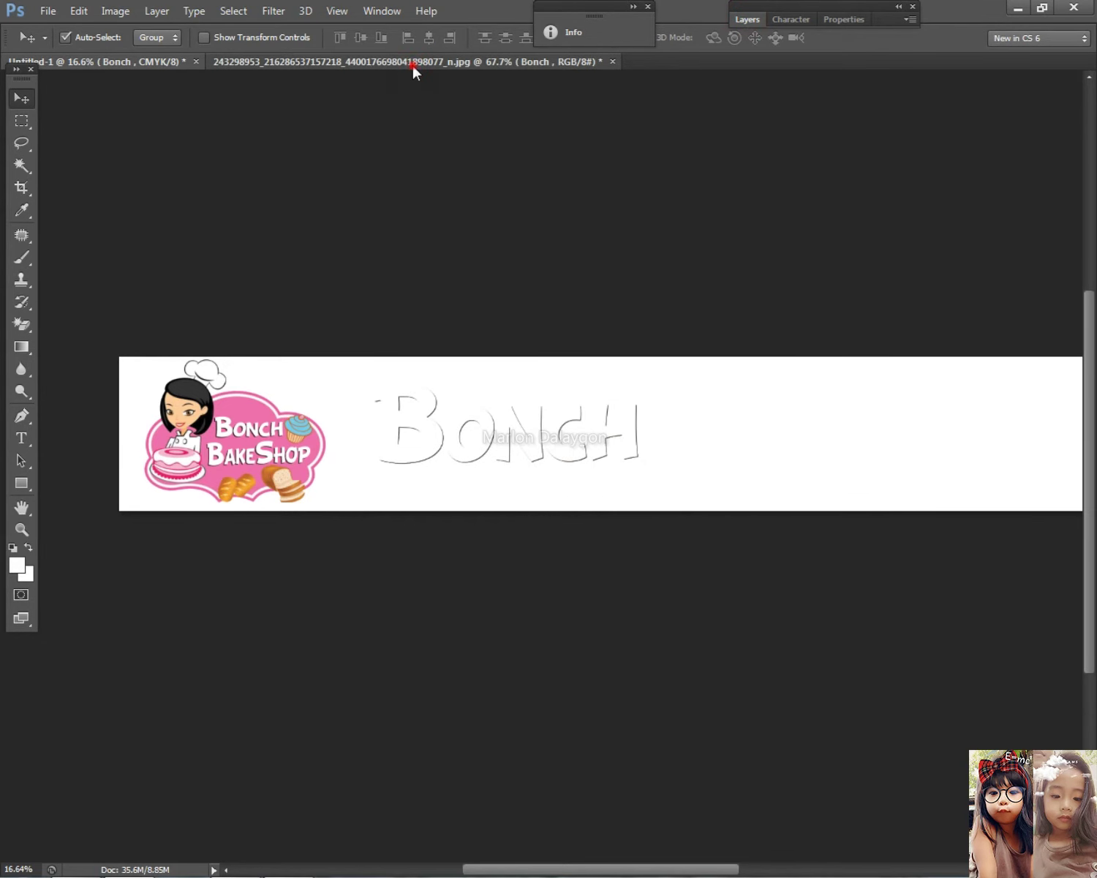
right_click(569, 545)
click(624, 558)
drag(585, 545, 790, 482)
key(ctrl+minus)
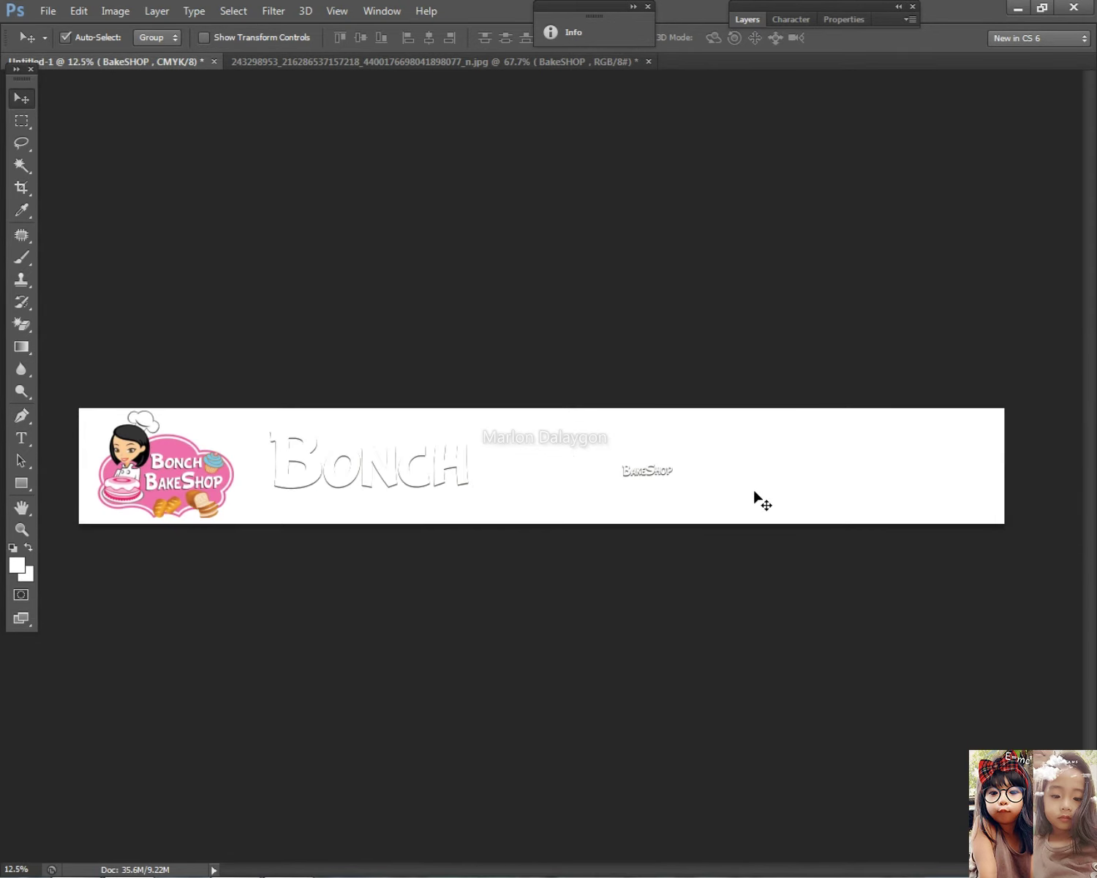
Step: Scale the BakeSHOP text to about 925% width and 732% height, filling the banner space after Bonch
key(ctrl+t)
drag(674, 488, 976, 548)
drag(838, 501, 695, 460)
drag(753, 554, 802, 575)
drag(799, 498, 892, 498)
drag(888, 420, 969, 407)
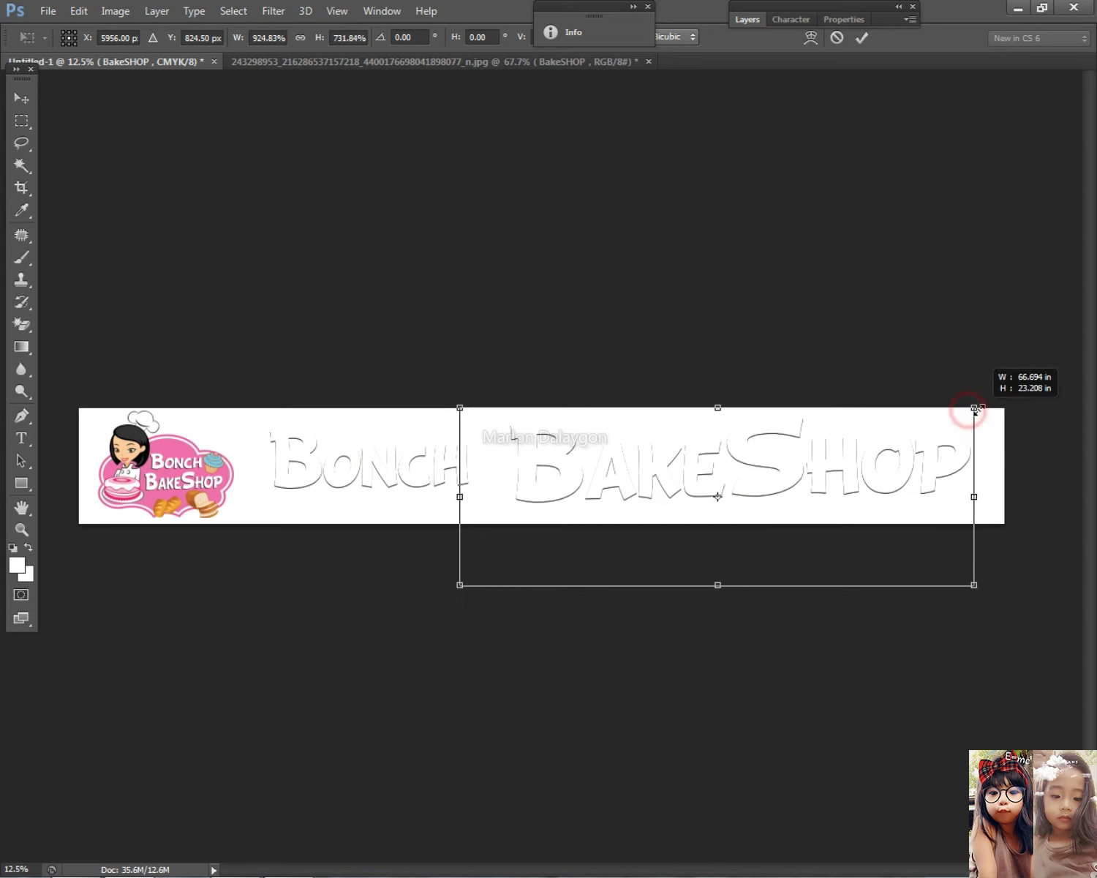
key(Return)
Step: Enlarge the Bonch text slightly and reposition it to fill the gap between the logo and BakeSHOP
right_click(407, 485)
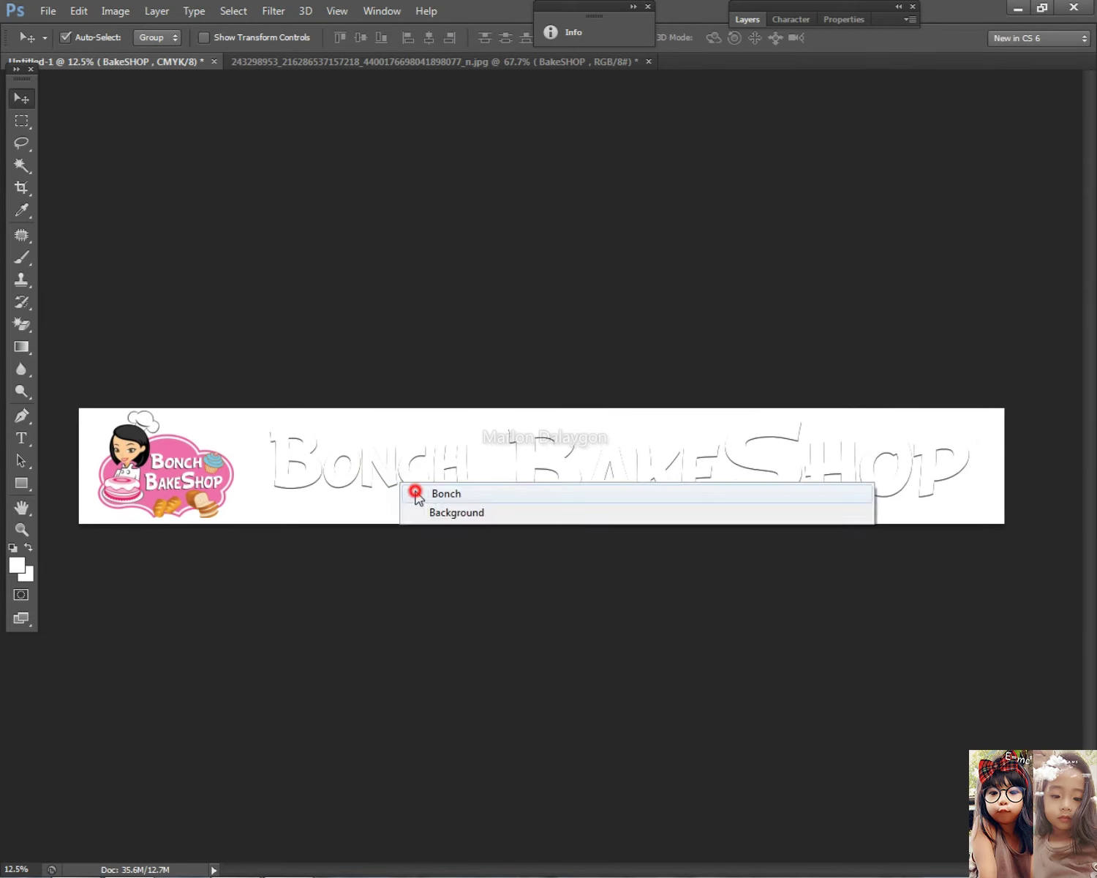
click(441, 492)
scroll(434, 500, up, 1)
key(ctrl+t)
drag(468, 552, 507, 584)
drag(455, 473, 435, 472)
key(Return)
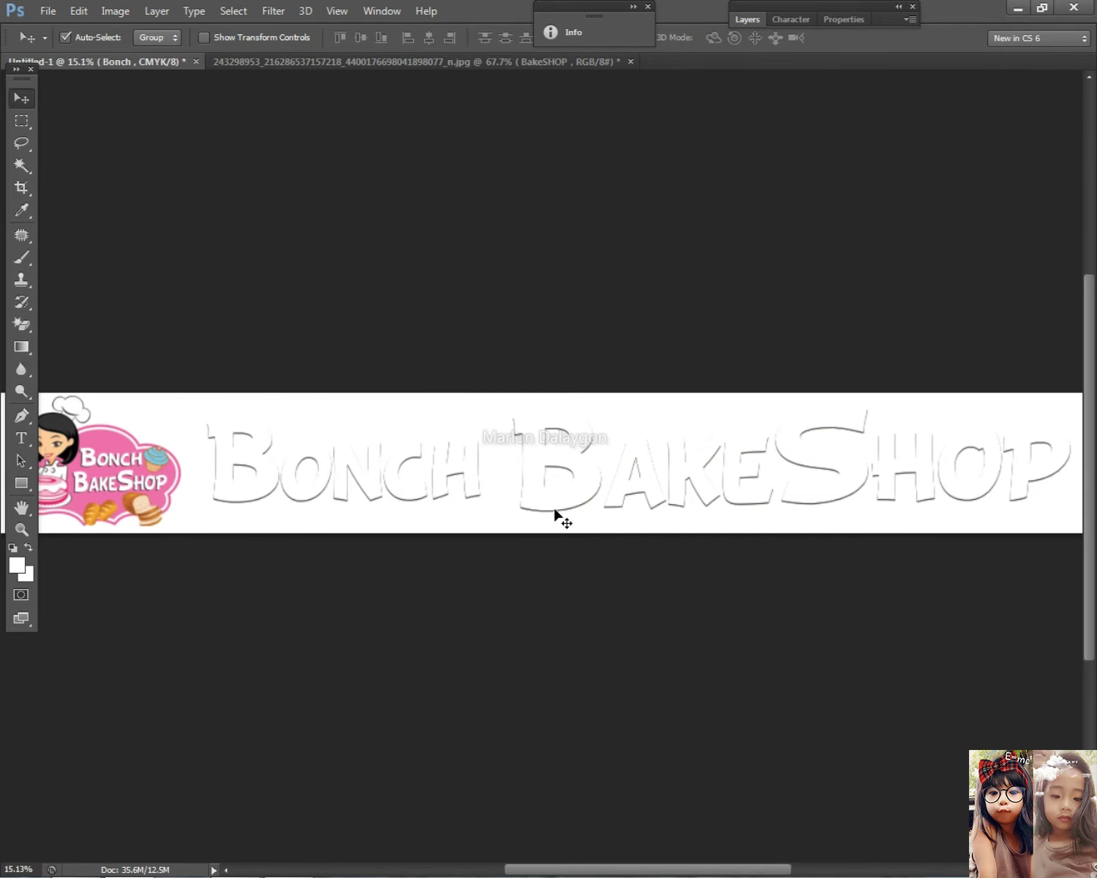
Step: Add a Color Overlay to the Bonch text, sampling the logo's pink and intensifying it to #ff0076
scroll(603, 482, down, 1)
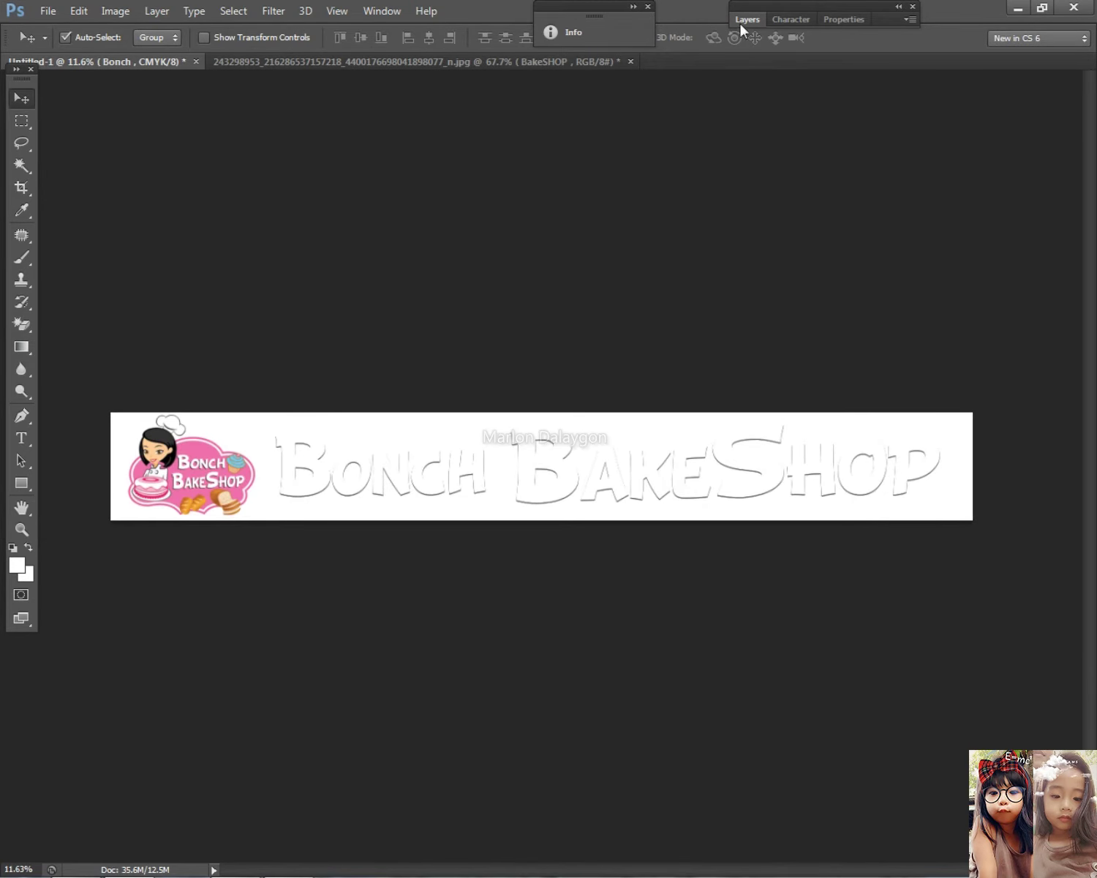
click(744, 22)
double_click(851, 158)
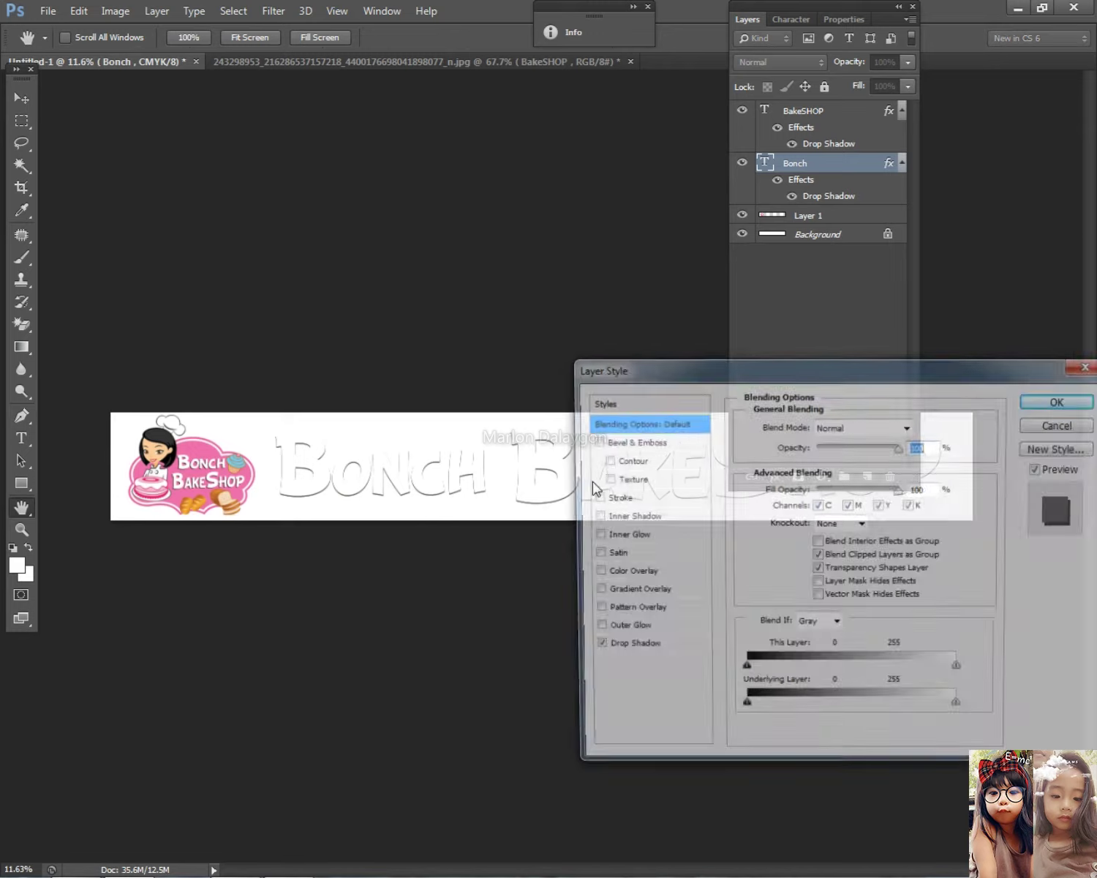
click(638, 574)
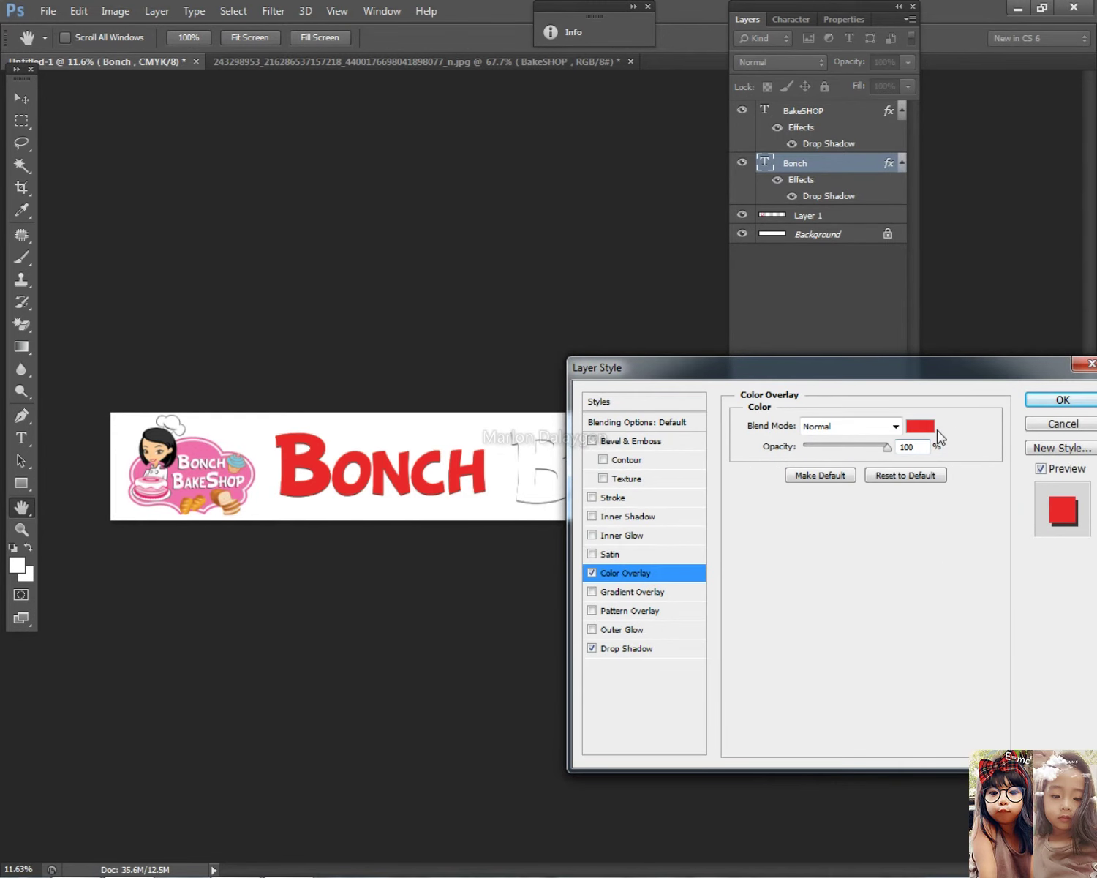
click(920, 425)
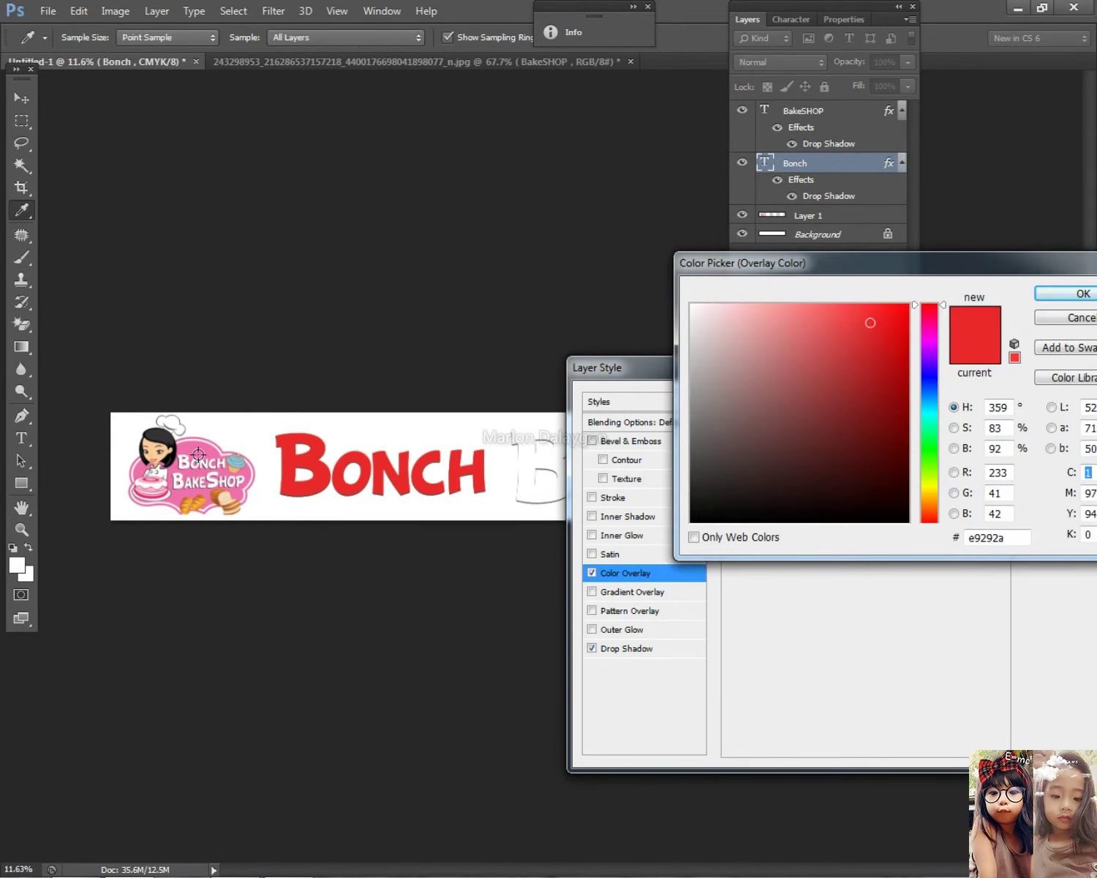
click(183, 456)
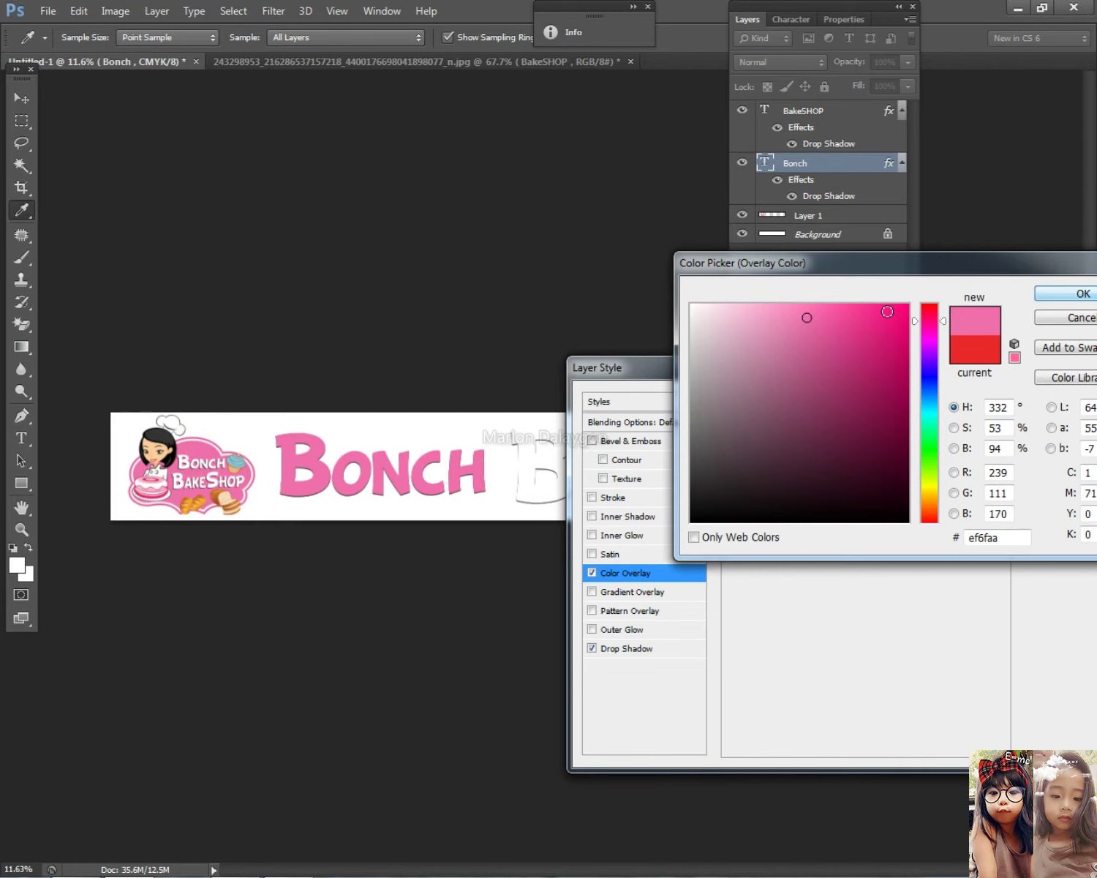
drag(887, 314, 926, 288)
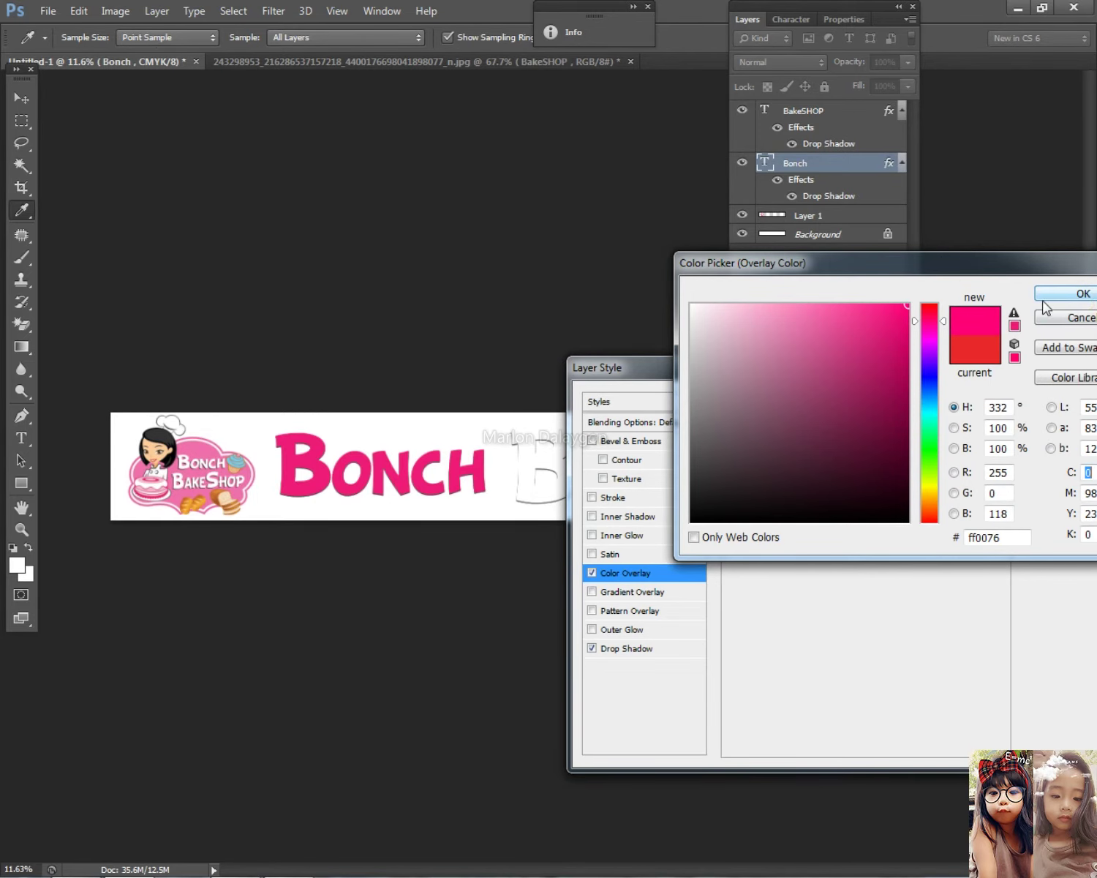
click(1081, 293)
click(1062, 399)
key(v)
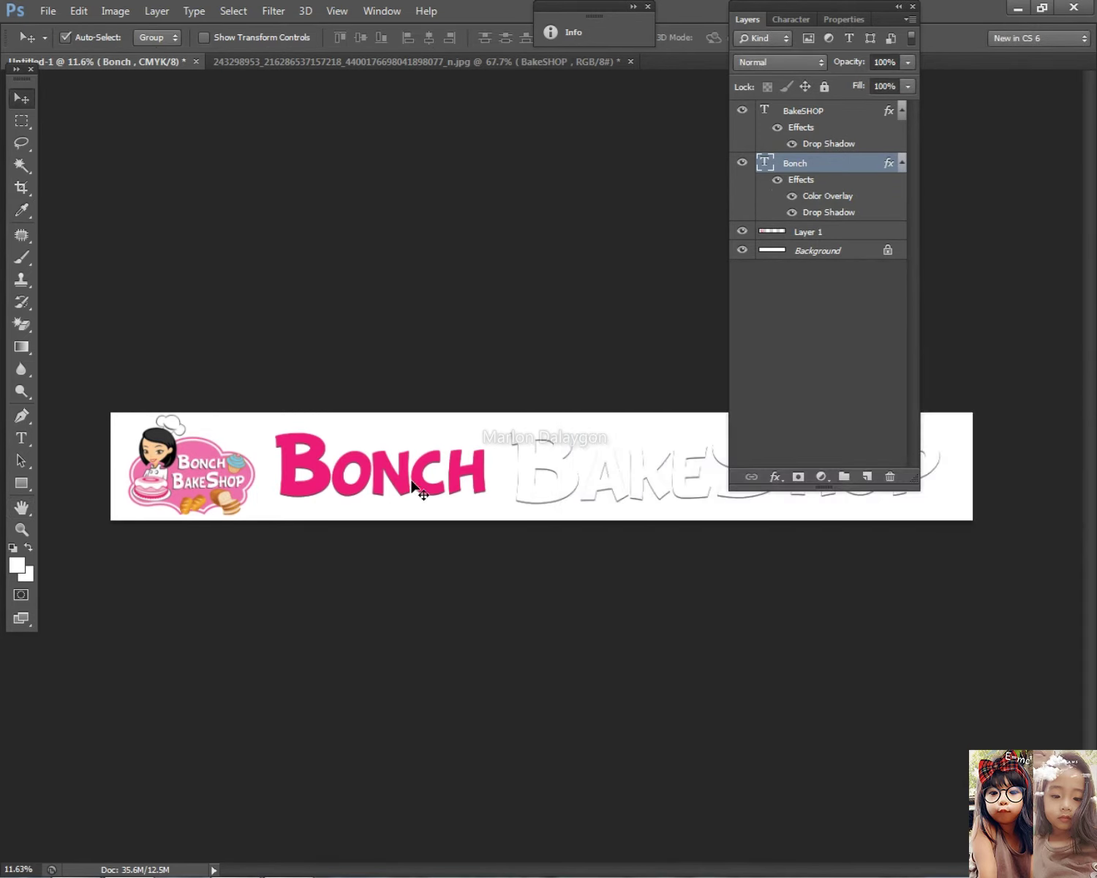
Step: Add a Color Overlay to the BakeSHOP text, sampling the cupcake's light blue and raising it to full saturation and brightness
scroll(485, 472, up, 2)
click(485, 471)
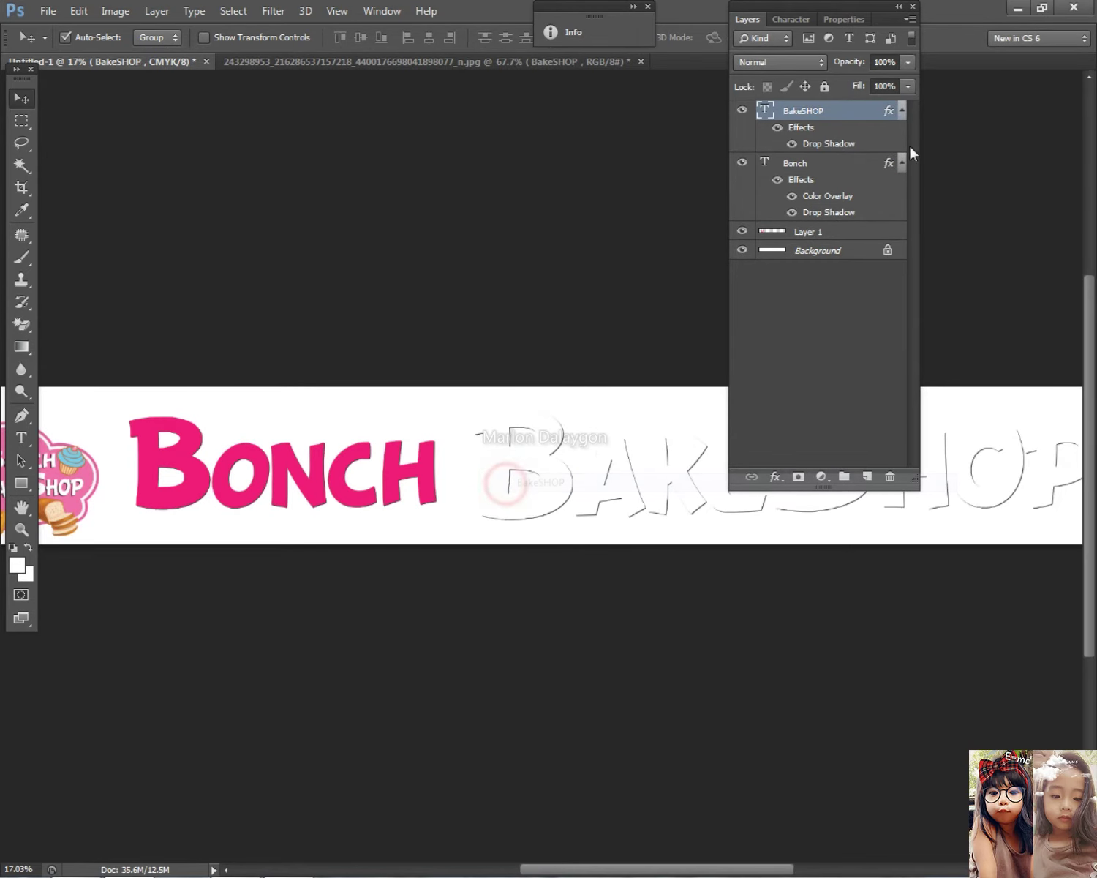
double_click(861, 126)
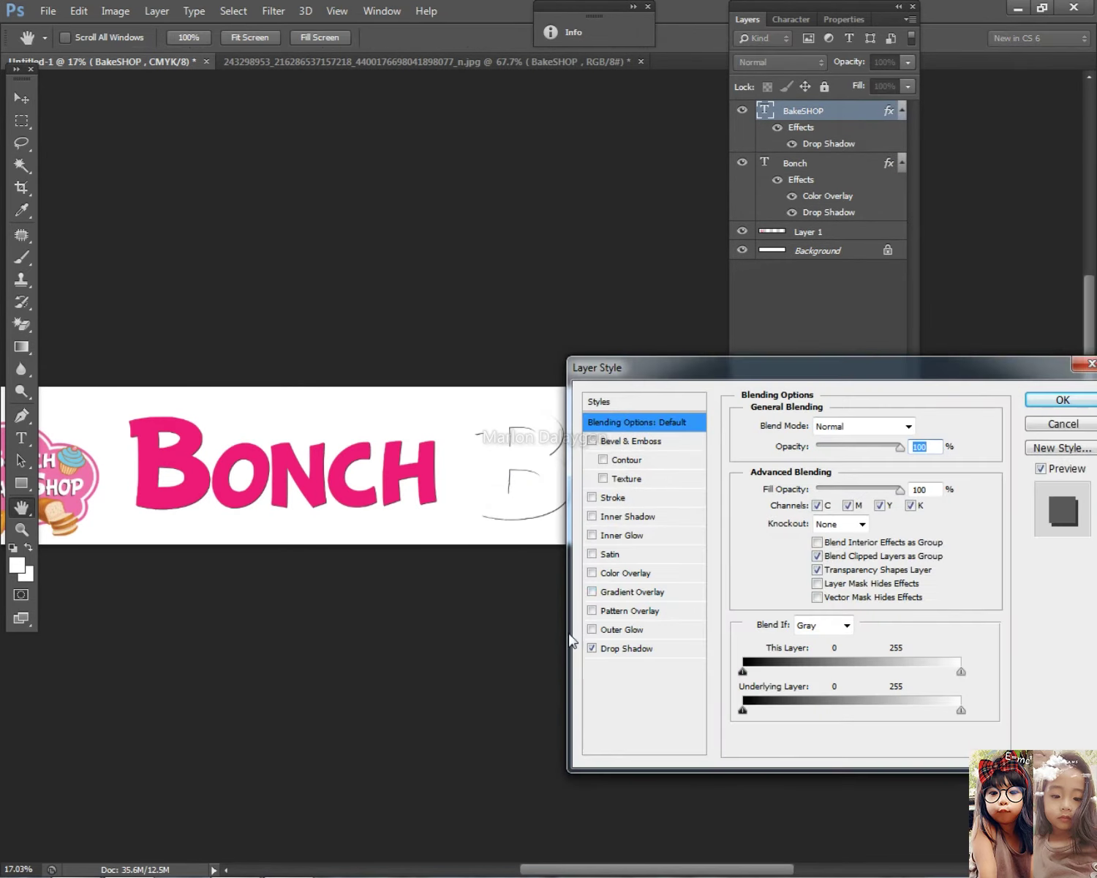
click(634, 575)
click(920, 426)
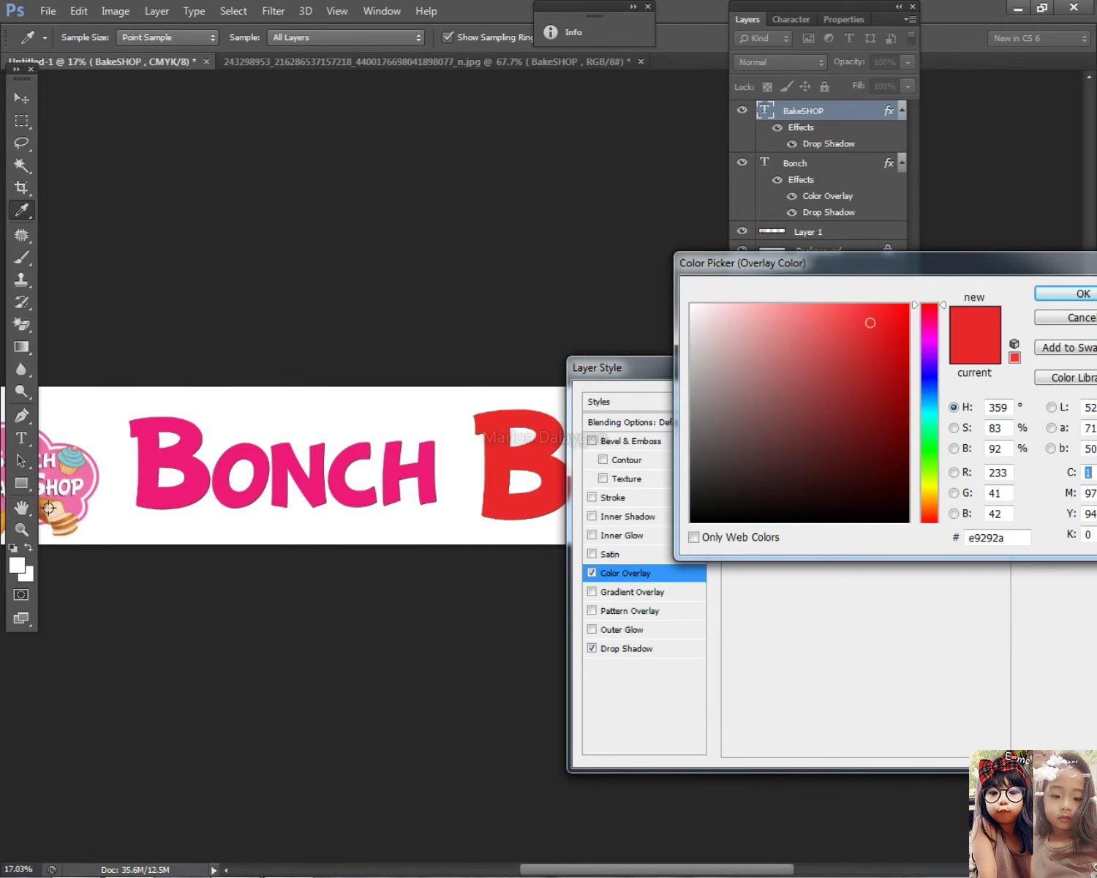
click(76, 461)
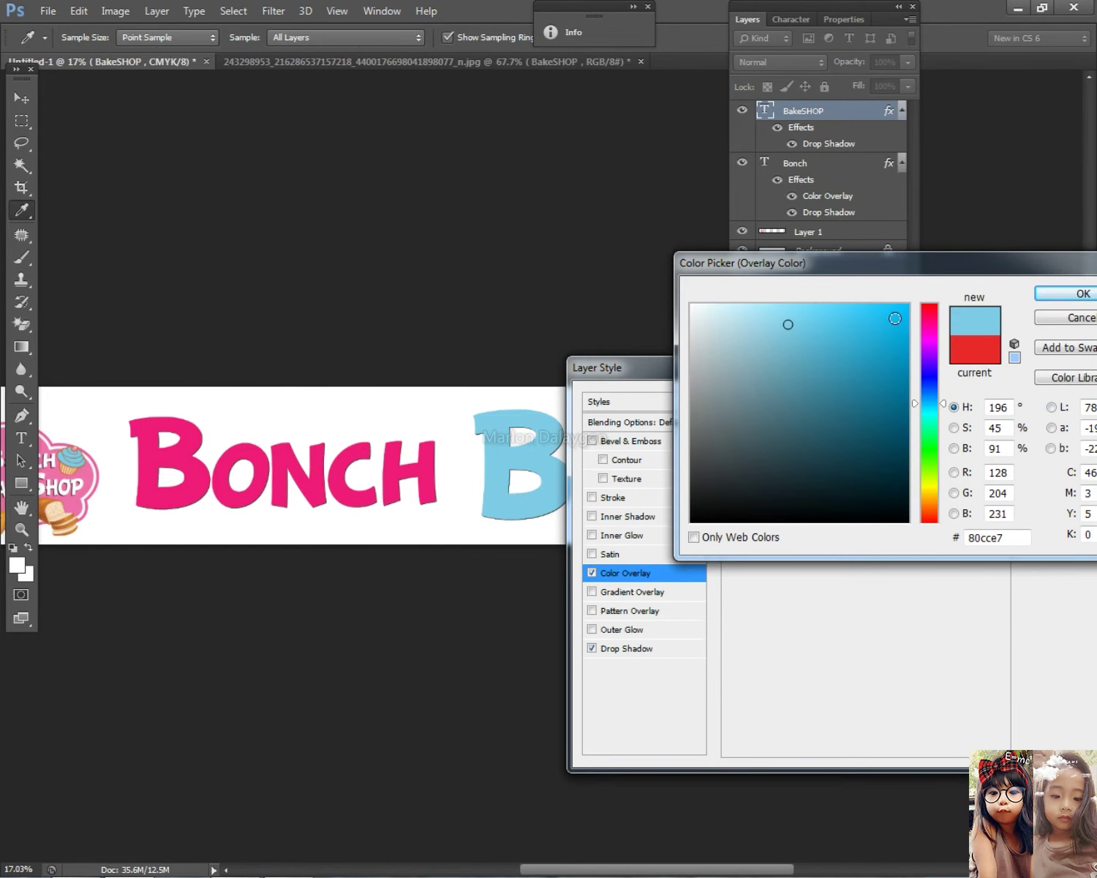
drag(895, 318, 1058, 276)
click(1083, 296)
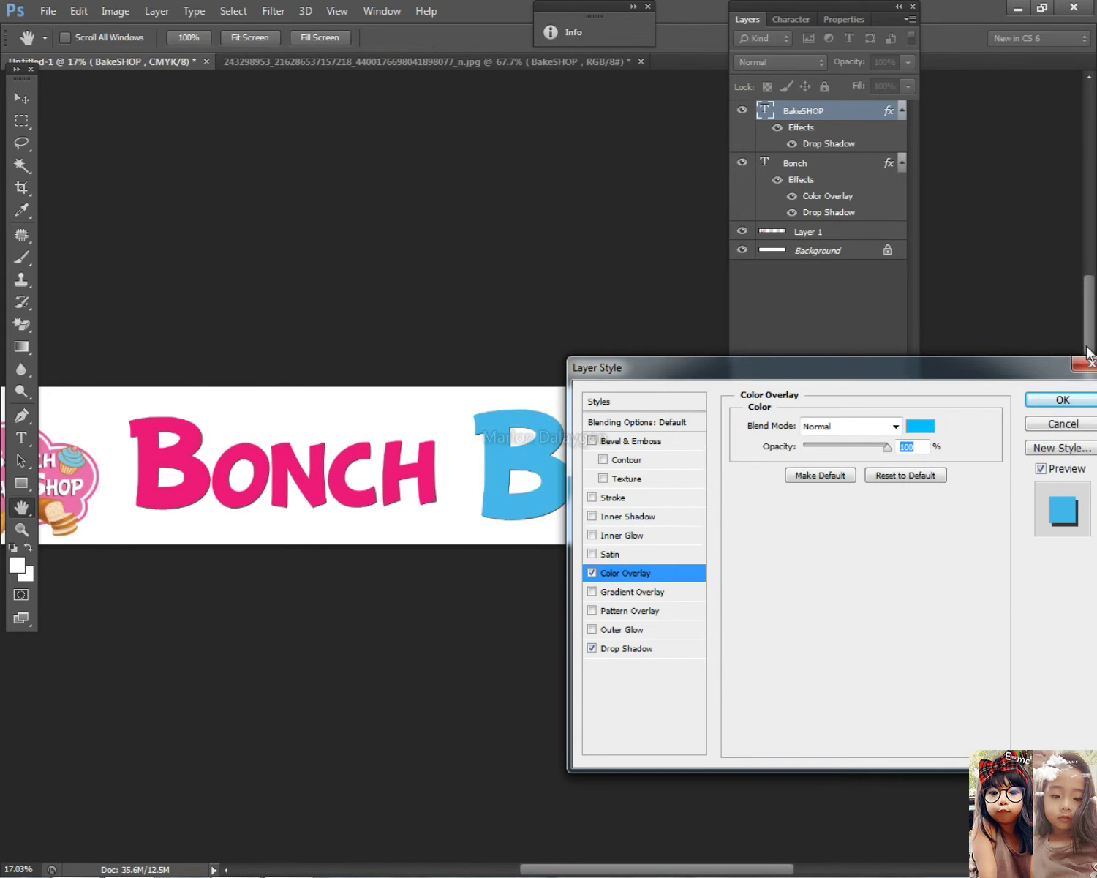
click(1077, 399)
click(661, 277)
key(ctrl+0)
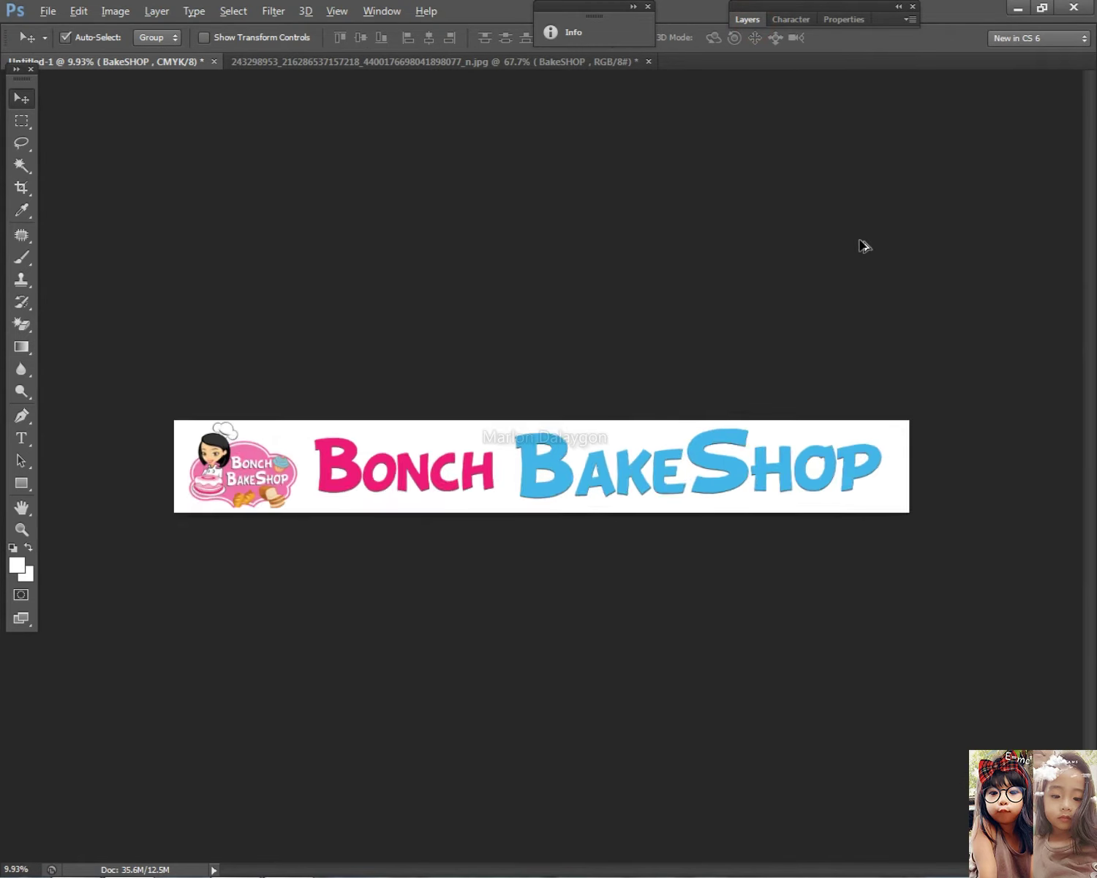
key(alt+Tab)
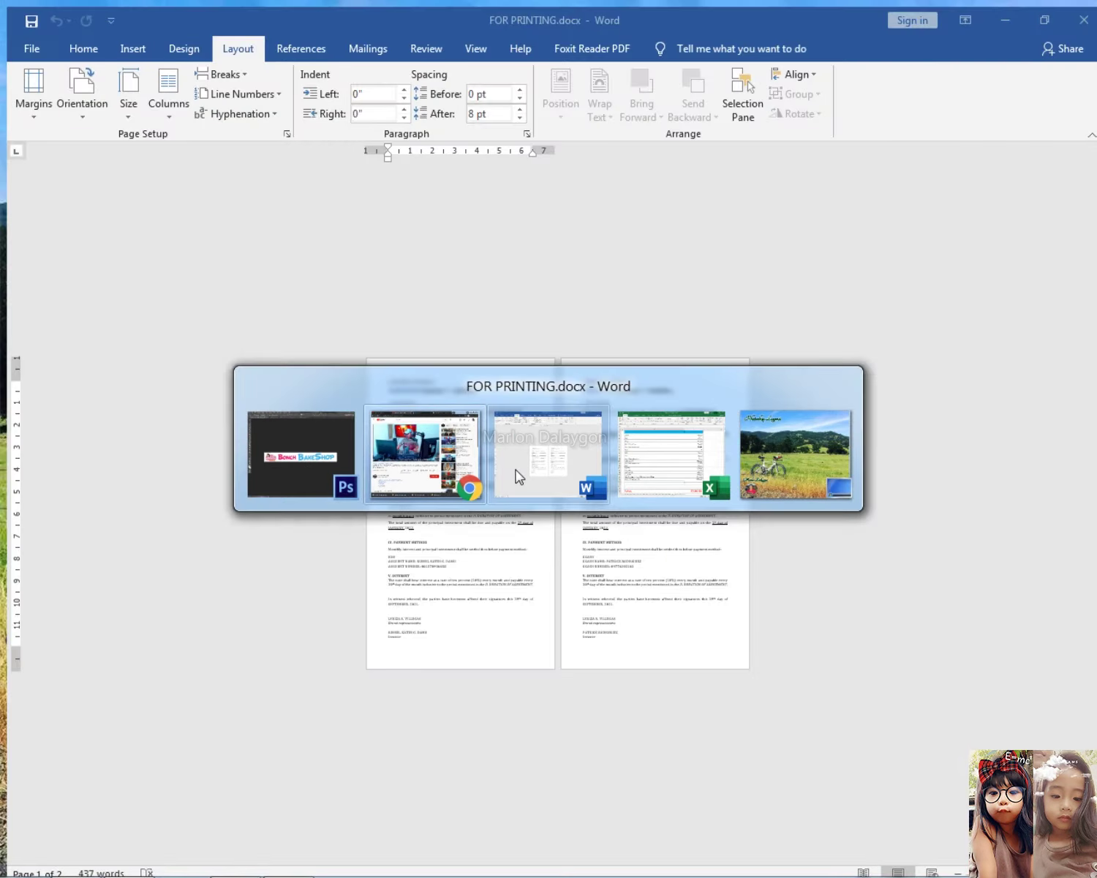
click(515, 471)
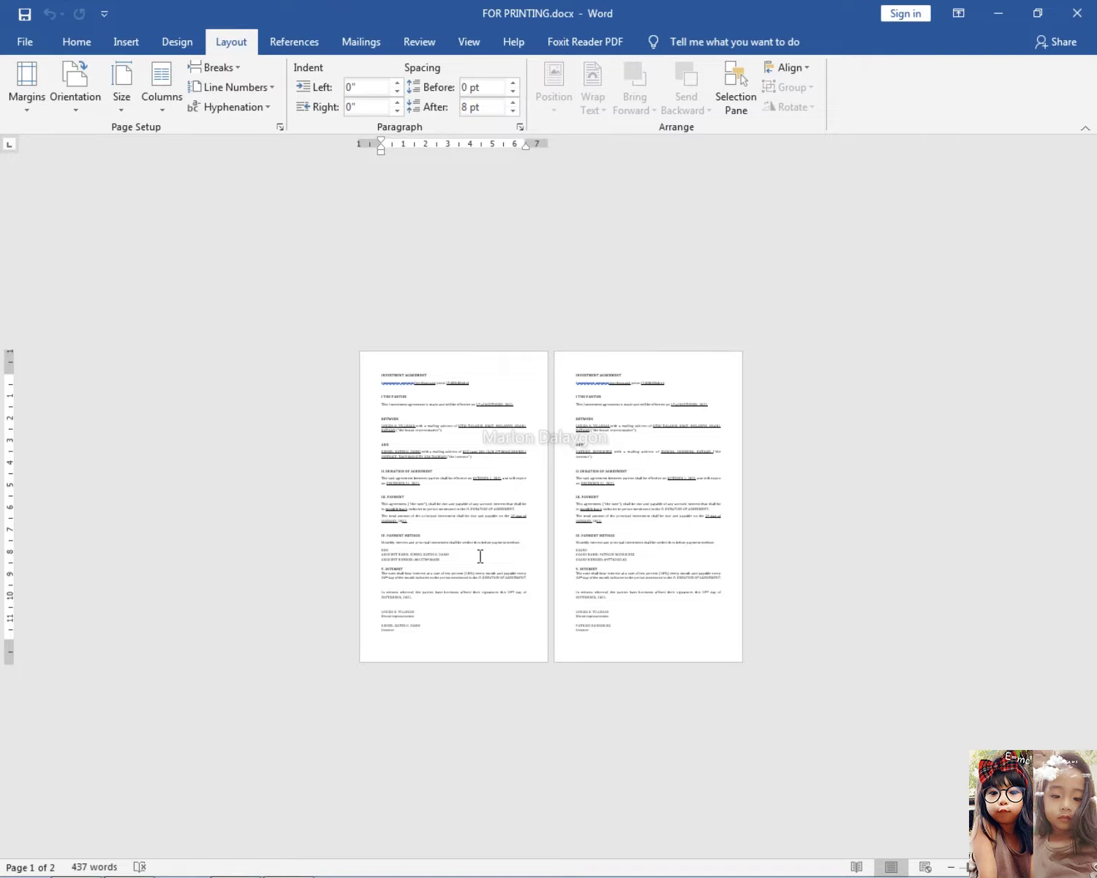
key(alt+Tab)
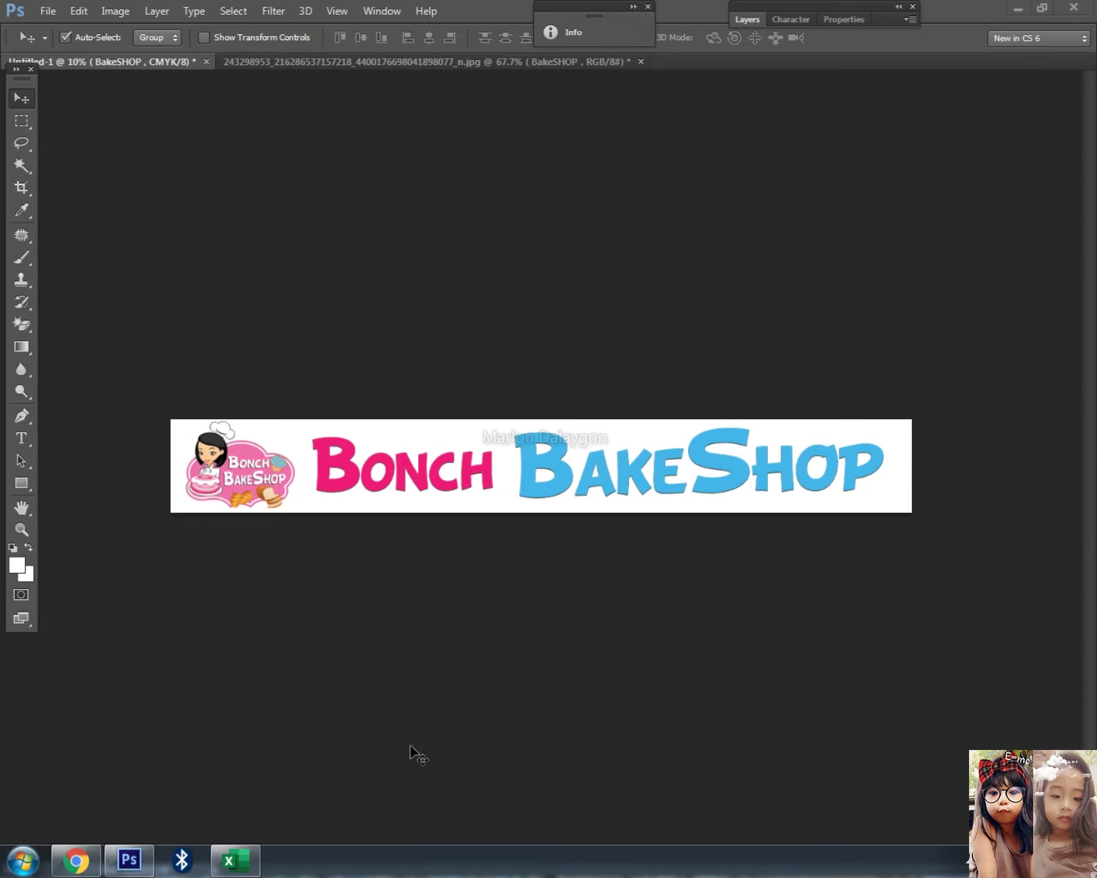
click(593, 447)
scroll(602, 554, up, 4)
scroll(613, 527, down, 3)
right_click(631, 473)
click(650, 487)
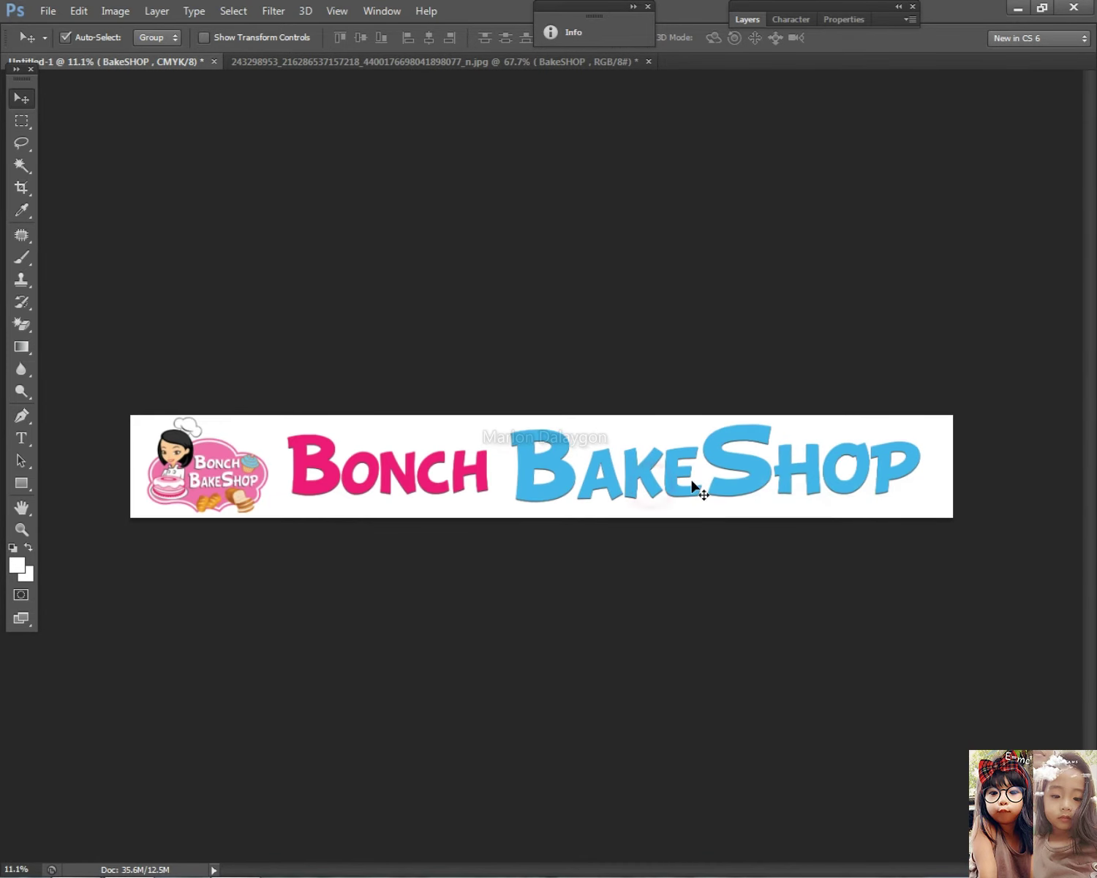
scroll(740, 472, down, 1)
Step: Switch to Chrome and run a Google image search for "GOOG"
key(alt+Tab)
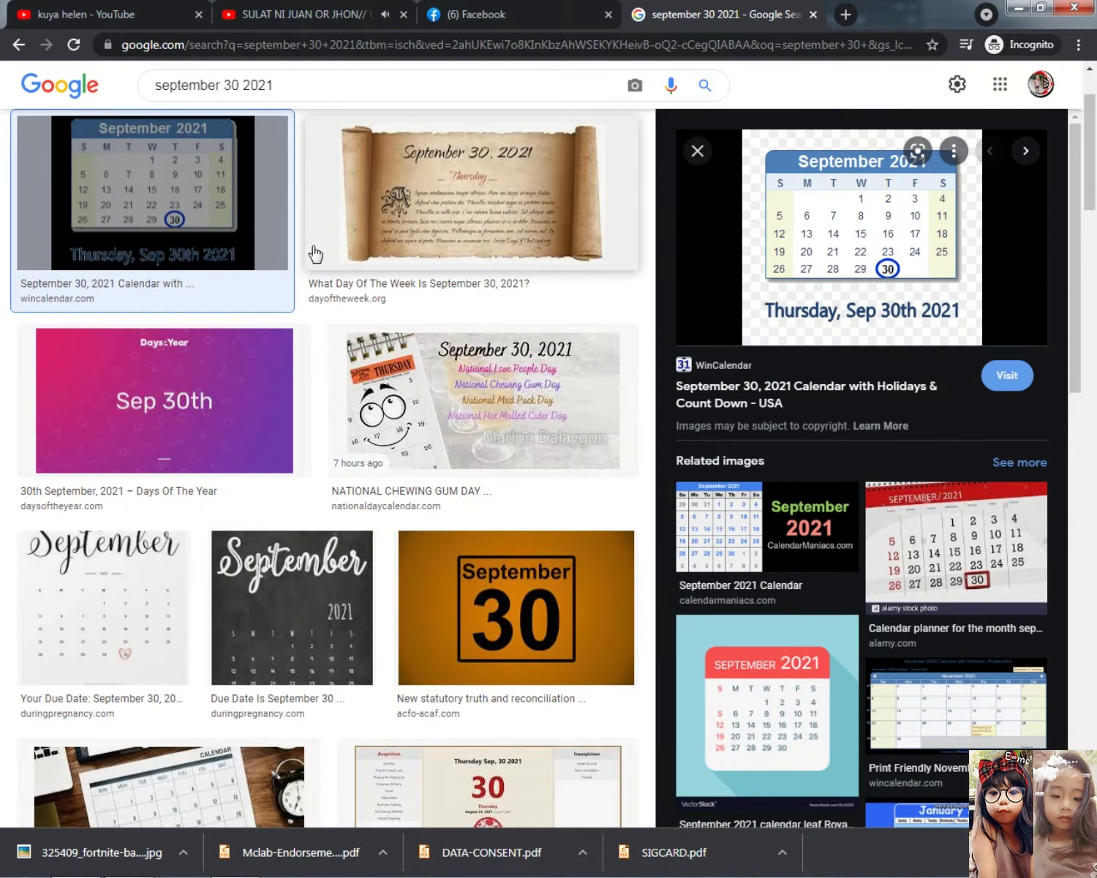
triple_click(338, 87)
key(BackSpace)
text(GOO)
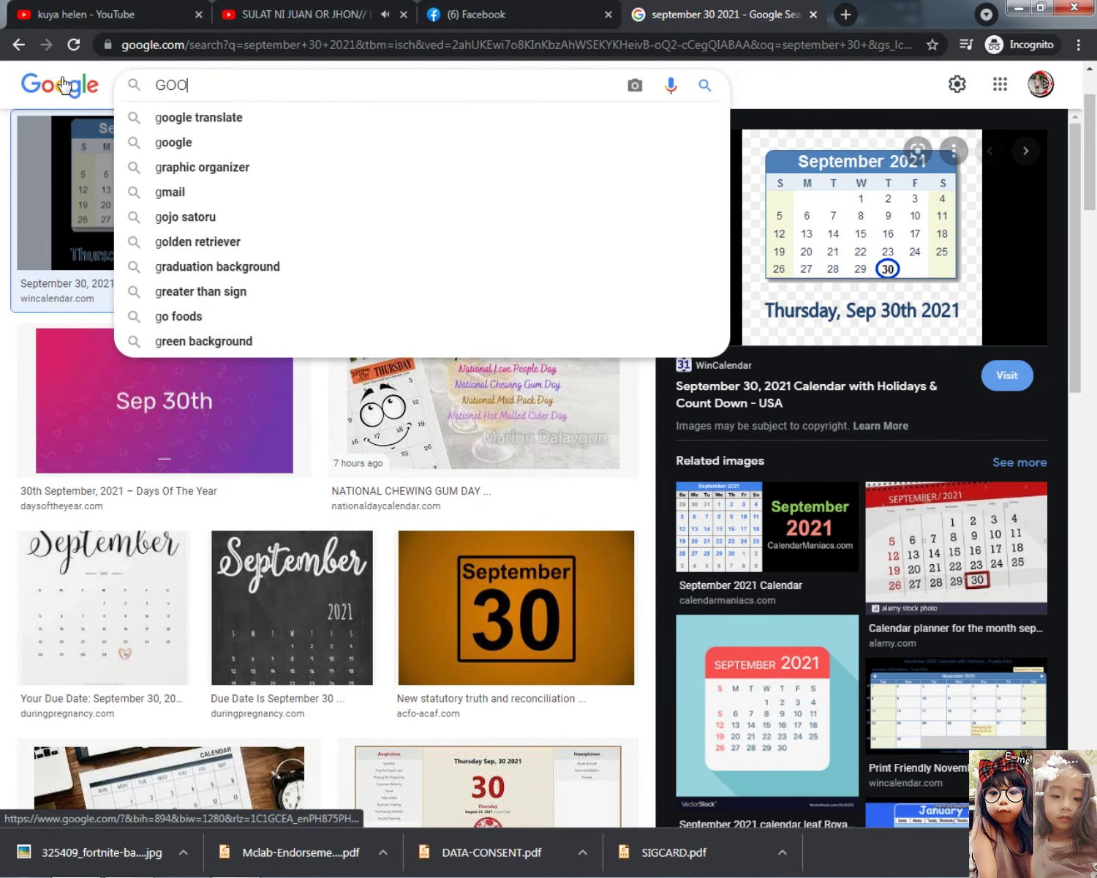
text(G)
key(Return)
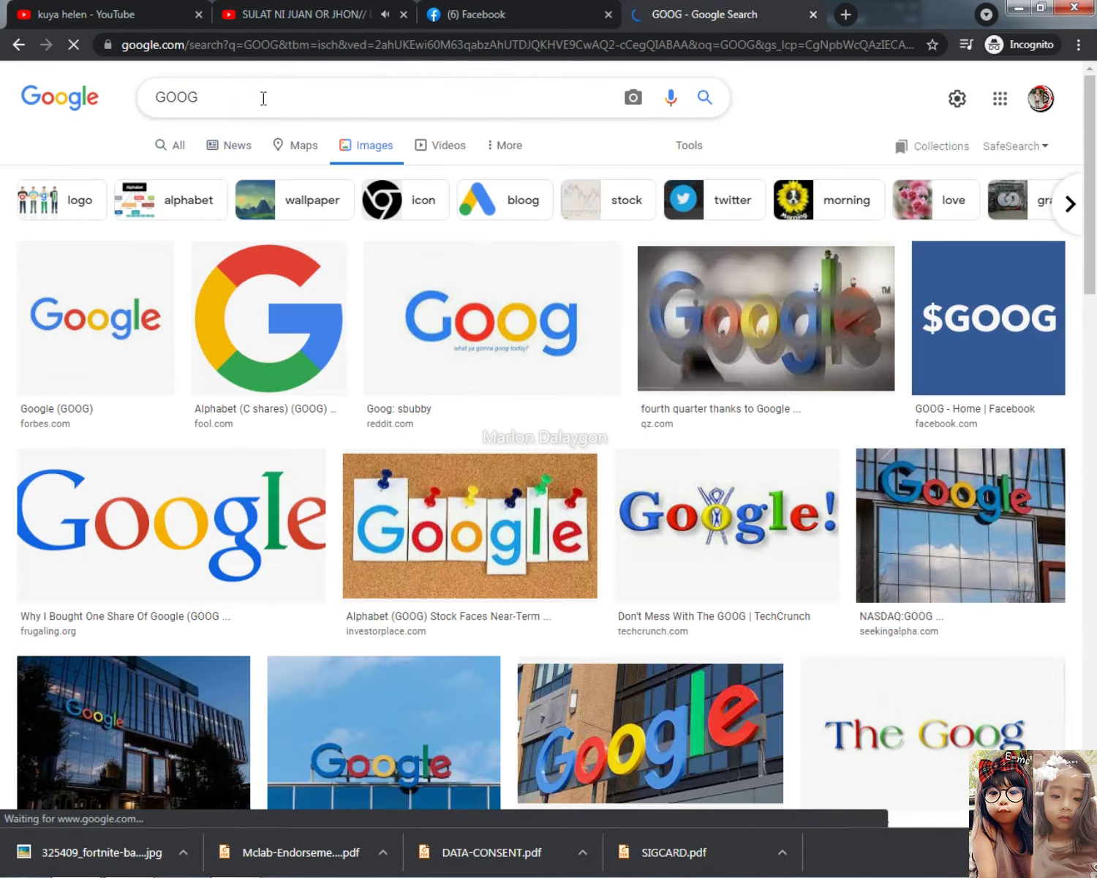
Step: Search Google Images for "bake background"
triple_click(255, 98)
text(BACKGROU)
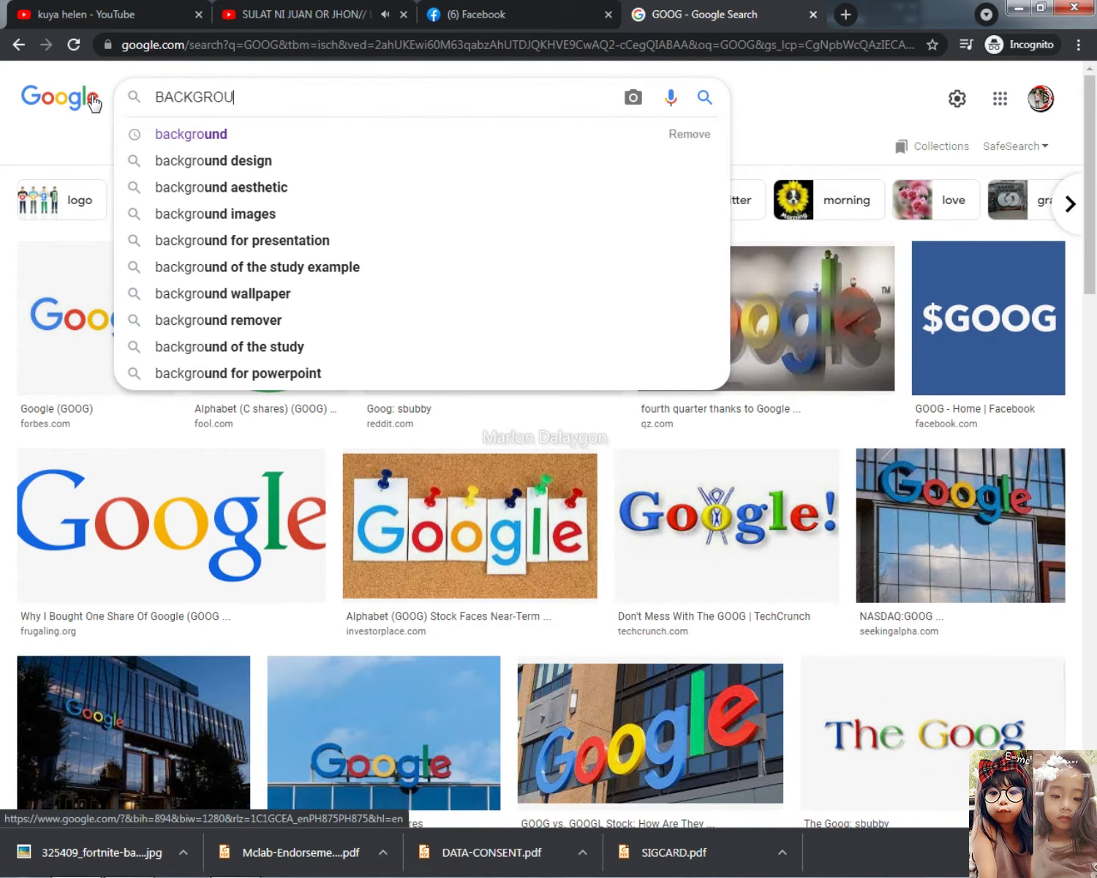
key(ctrl+a)
key(BackSpace)
text(BA)
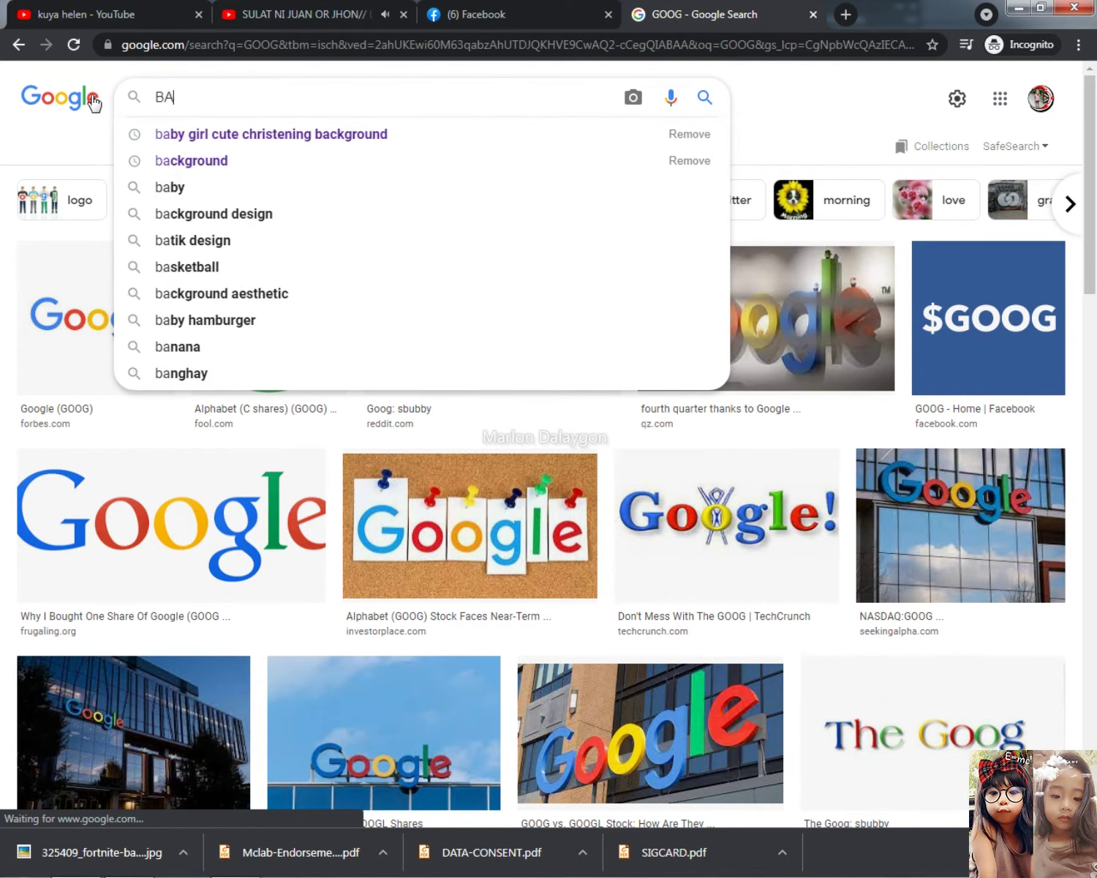
text(KE BAC)
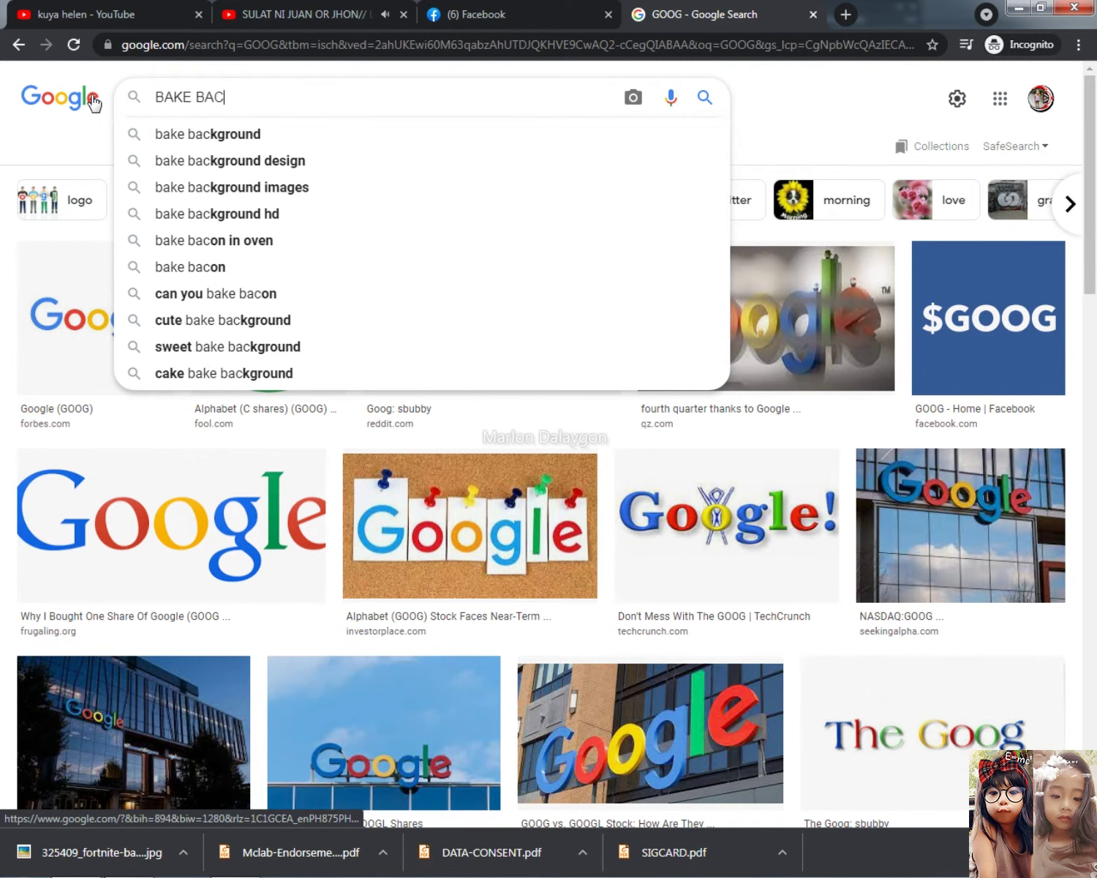
key(Down)
key(Return)
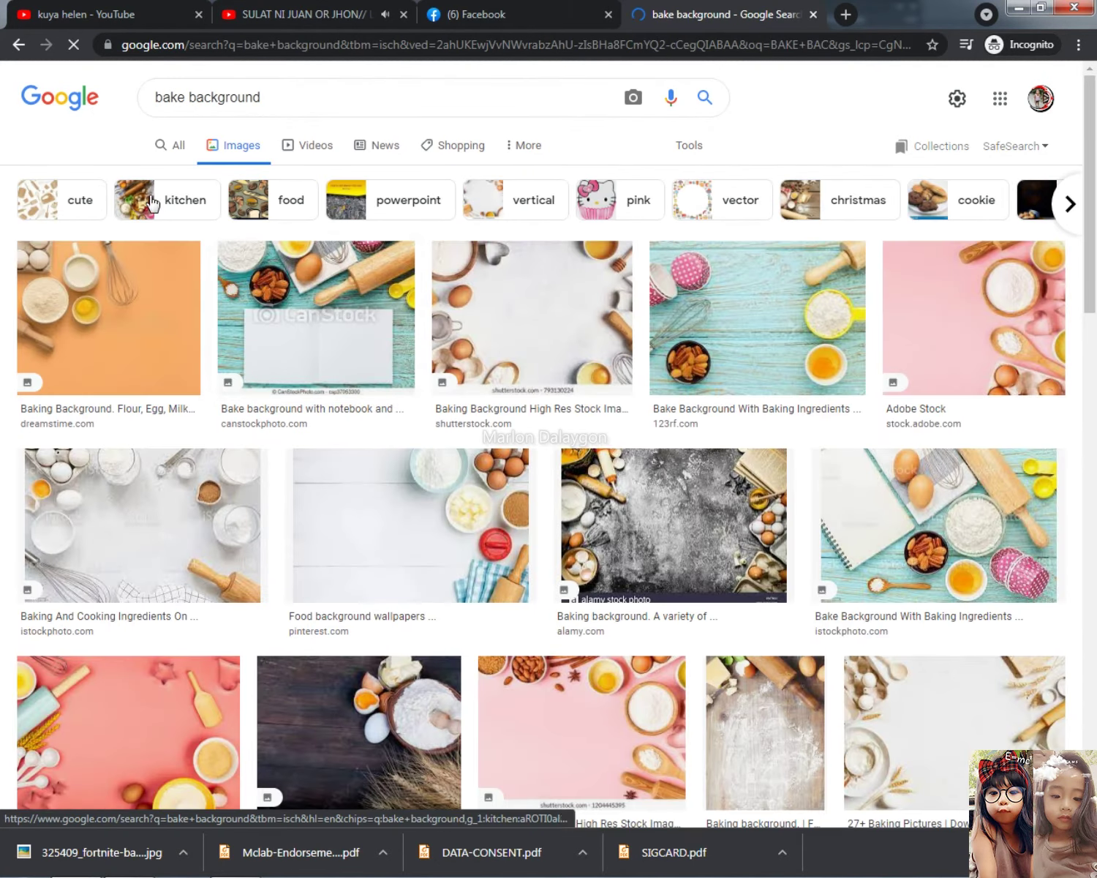
Step: Check the general web results for the same search and return to the image results
click(174, 150)
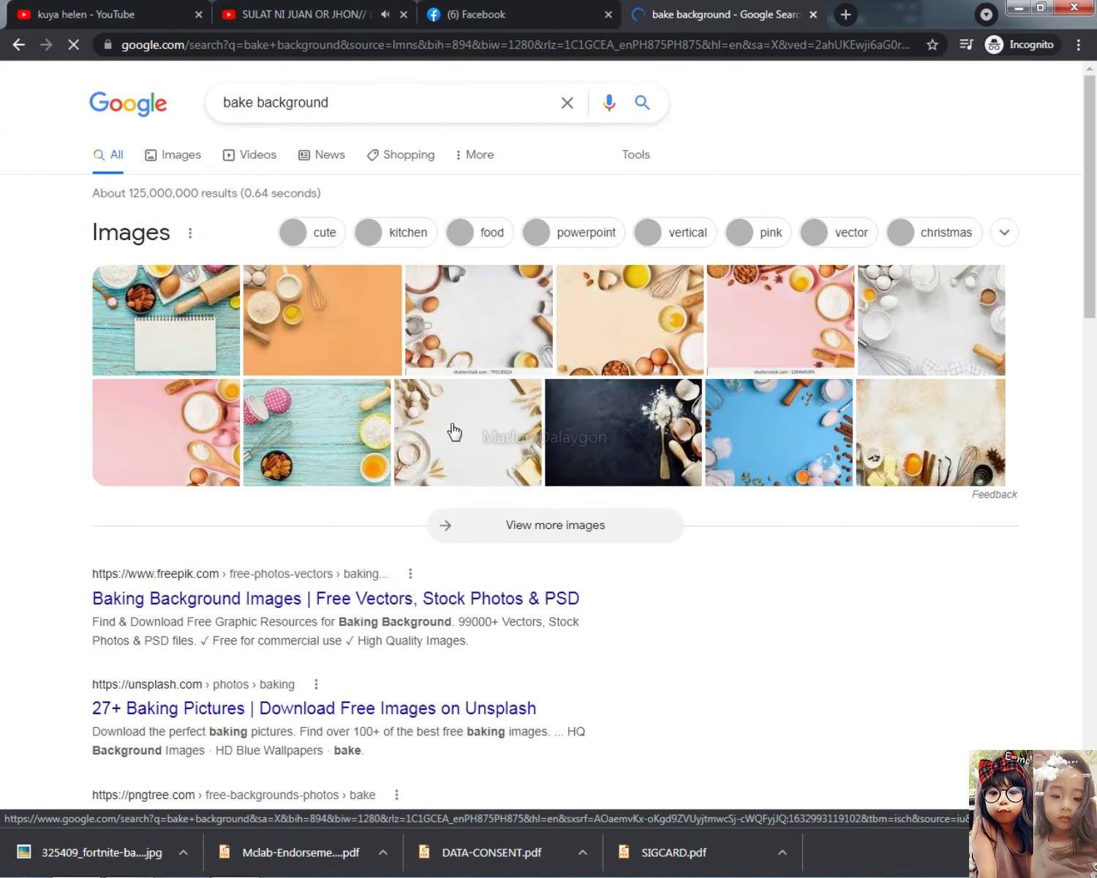
scroll(761, 482, down, 3)
scroll(773, 475, up, 3)
click(172, 154)
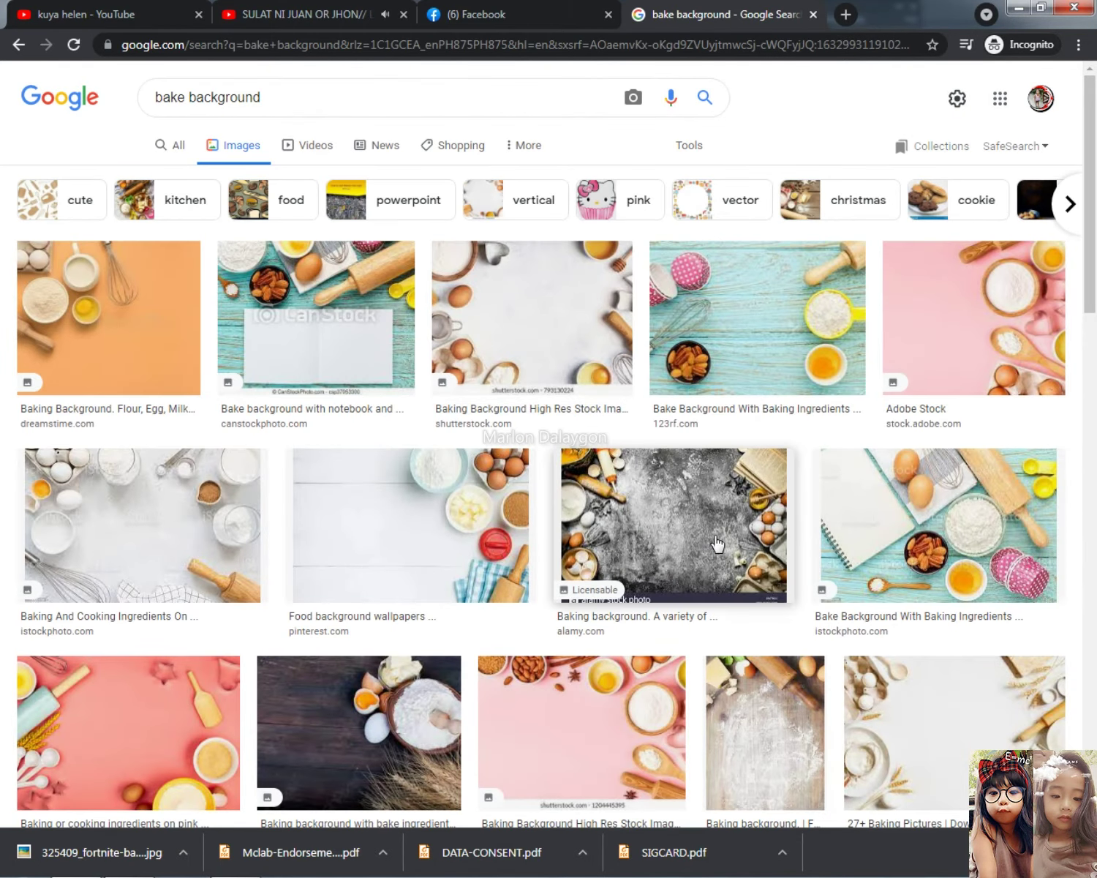
Step: Preview the white baking ingredients picture from Unsplash and browse its related images for a suitable background
scroll(720, 530, down, 1)
scroll(721, 531, down, 2)
click(914, 520)
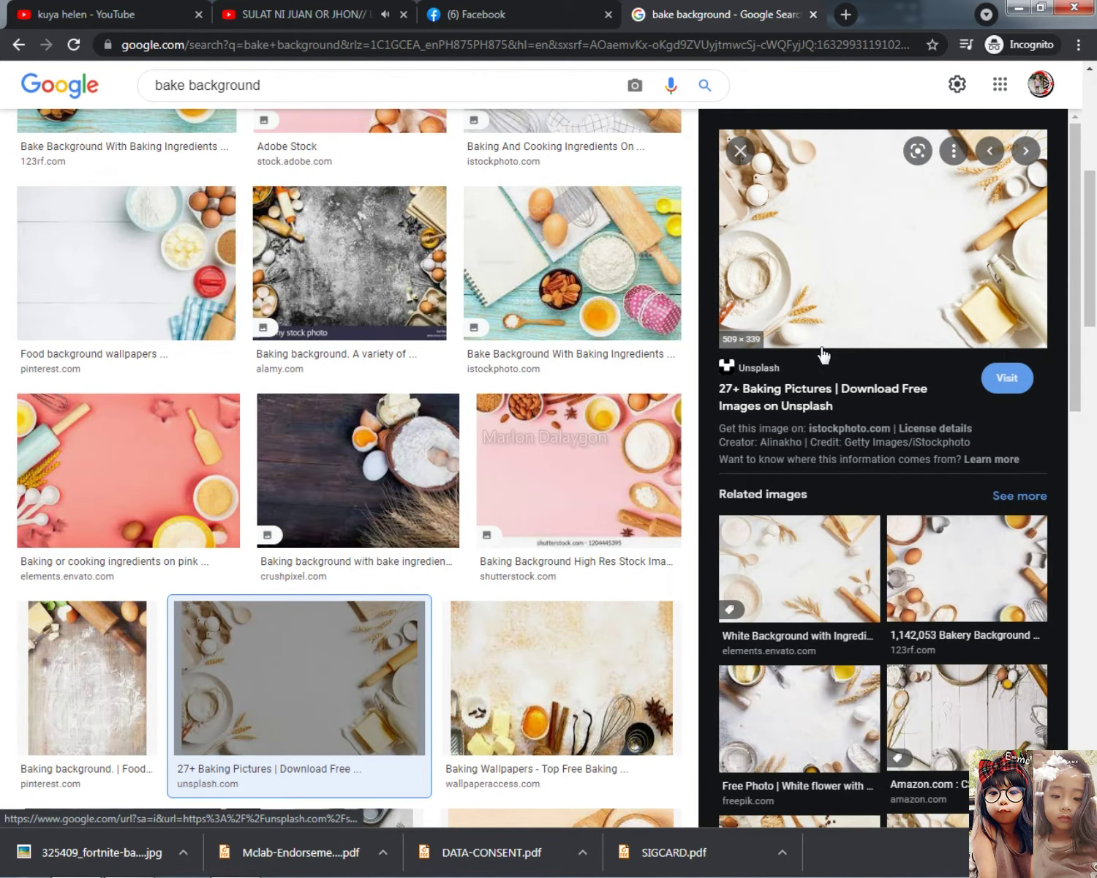
scroll(731, 618, down, 5)
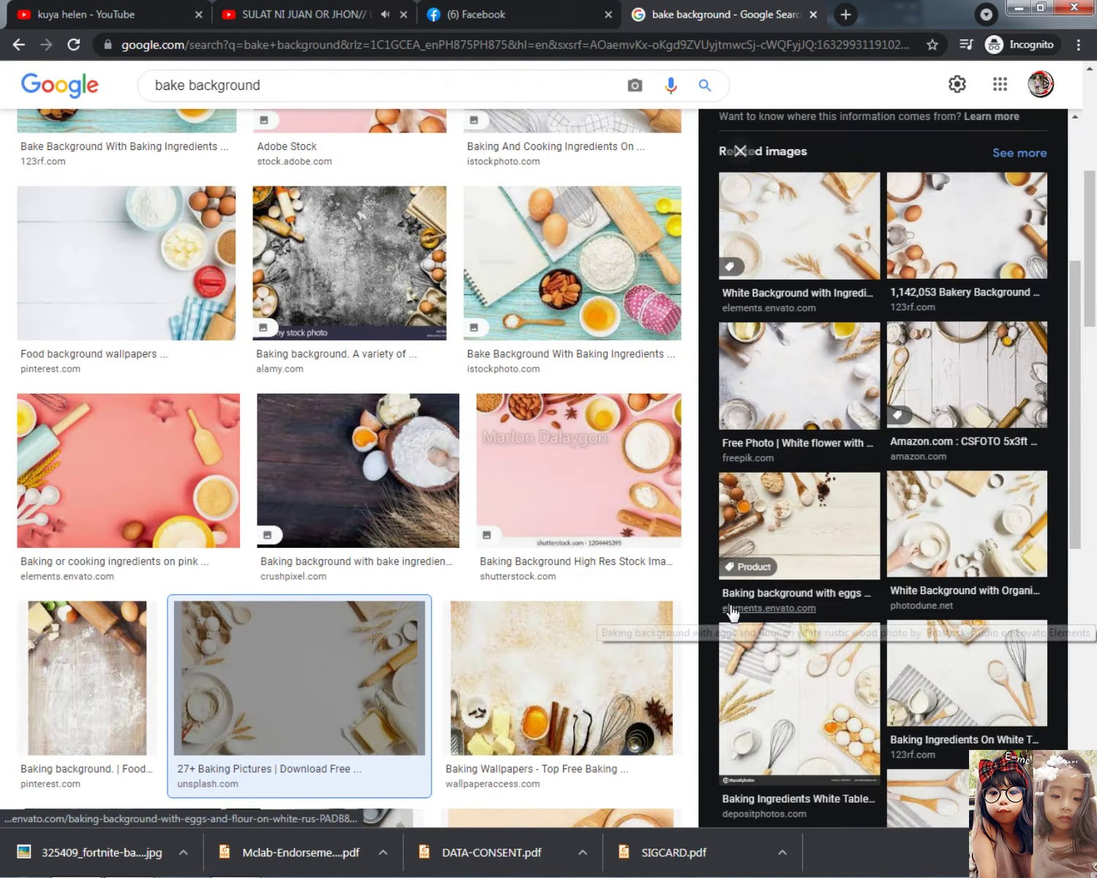
Step: Find the pastel baking ingredients picture with eggs and flour from Depositphotos in the results and copy the image
scroll(730, 608, down, 3)
scroll(558, 559, down, 3)
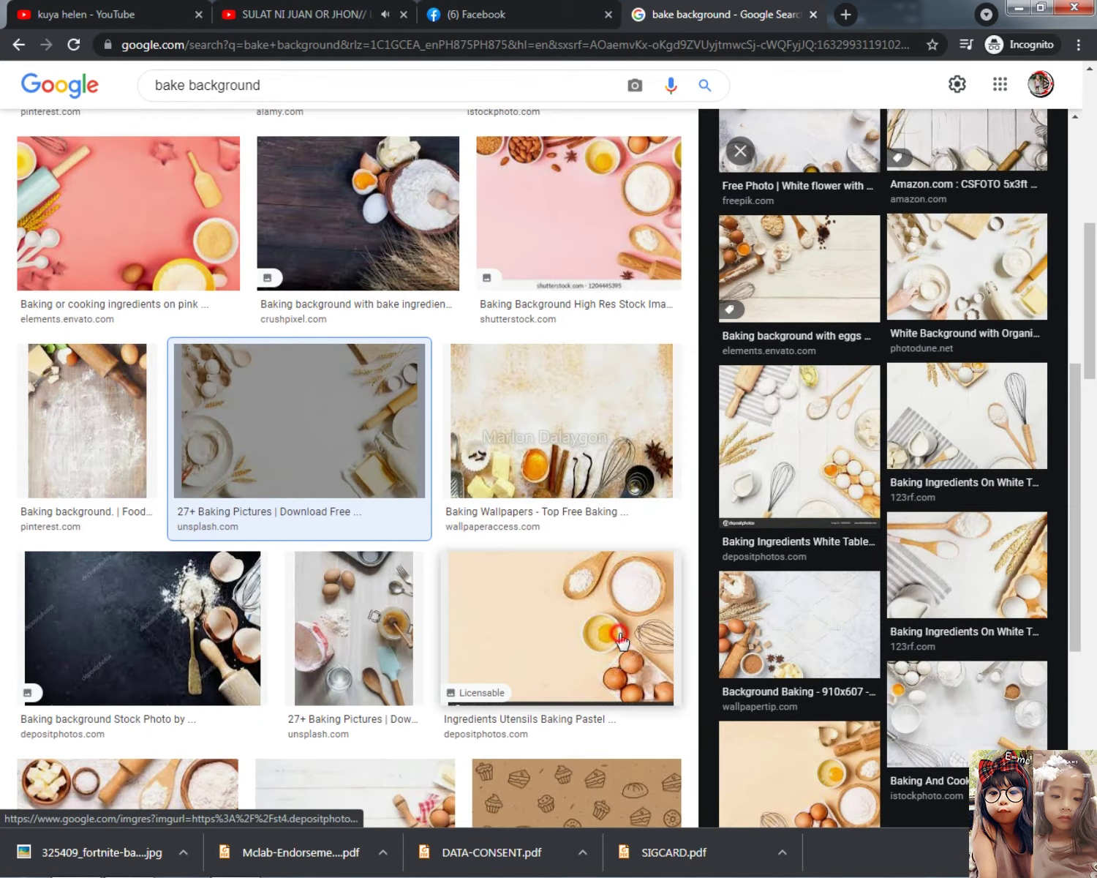
click(624, 606)
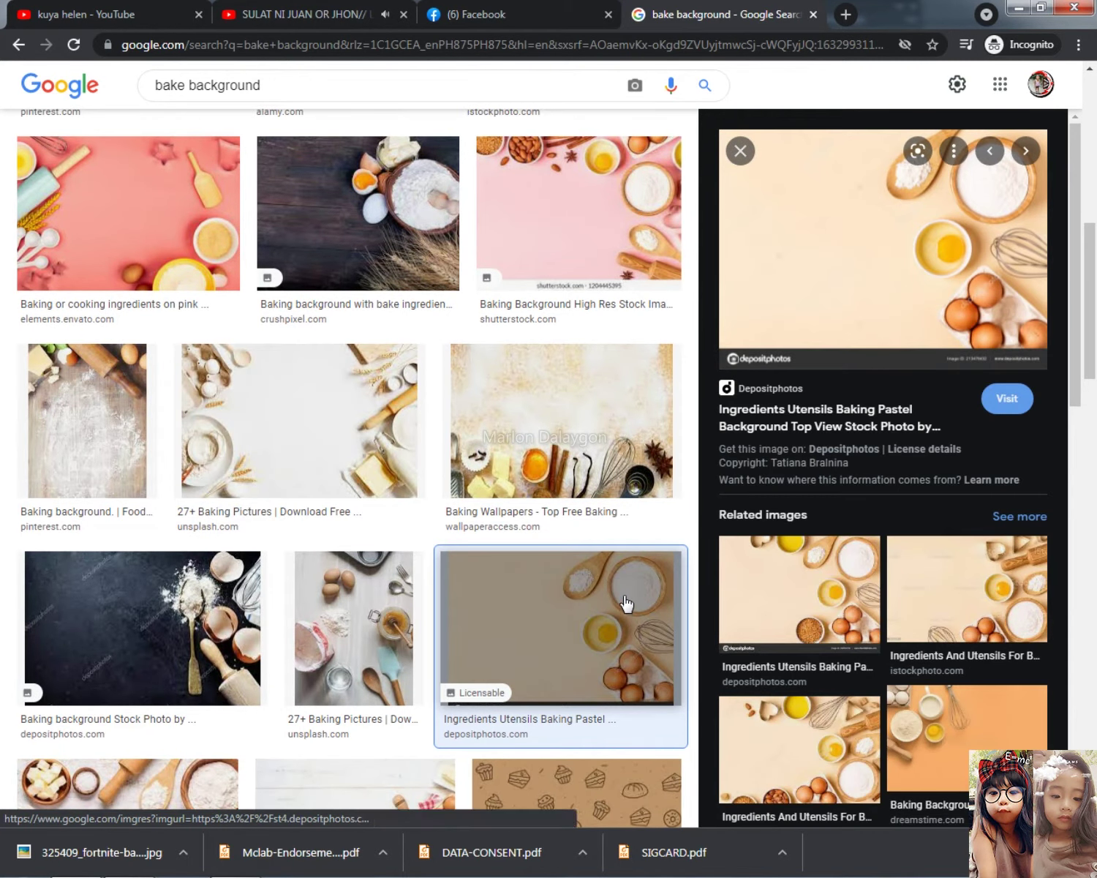
scroll(629, 593, down, 7)
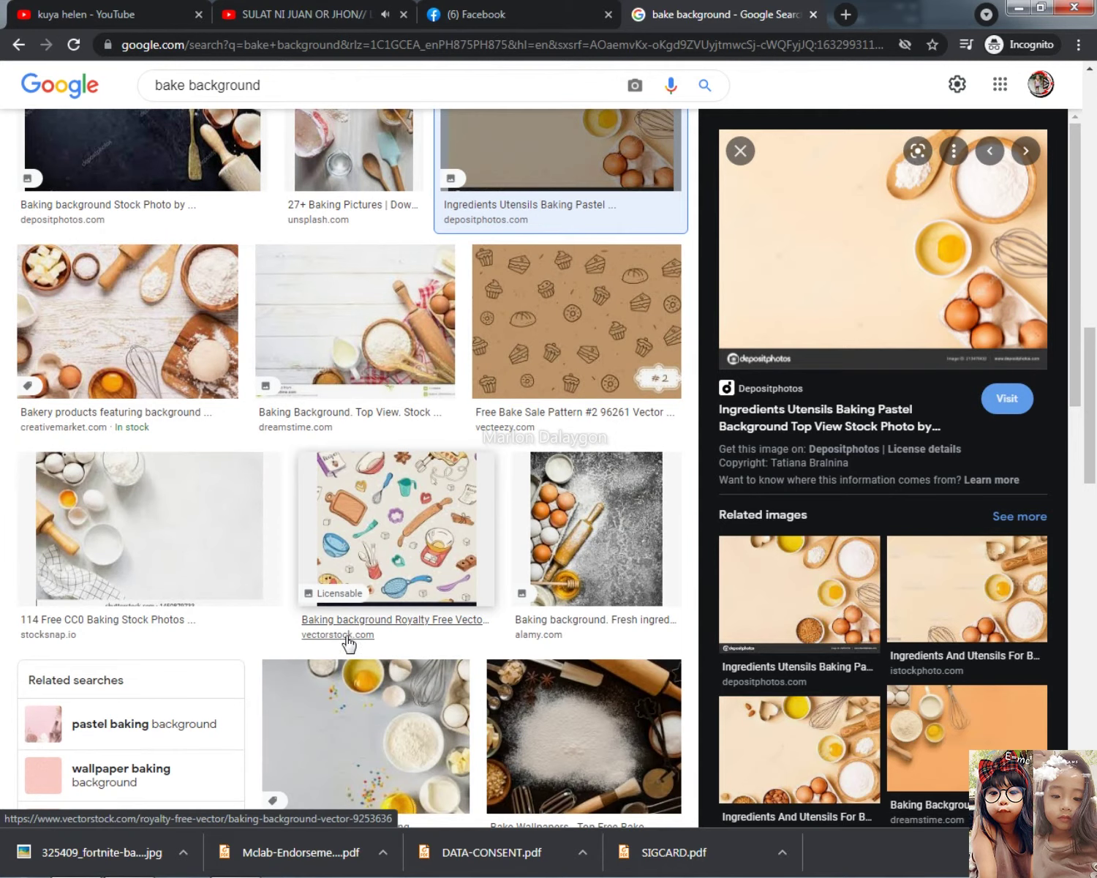
right_click(900, 183)
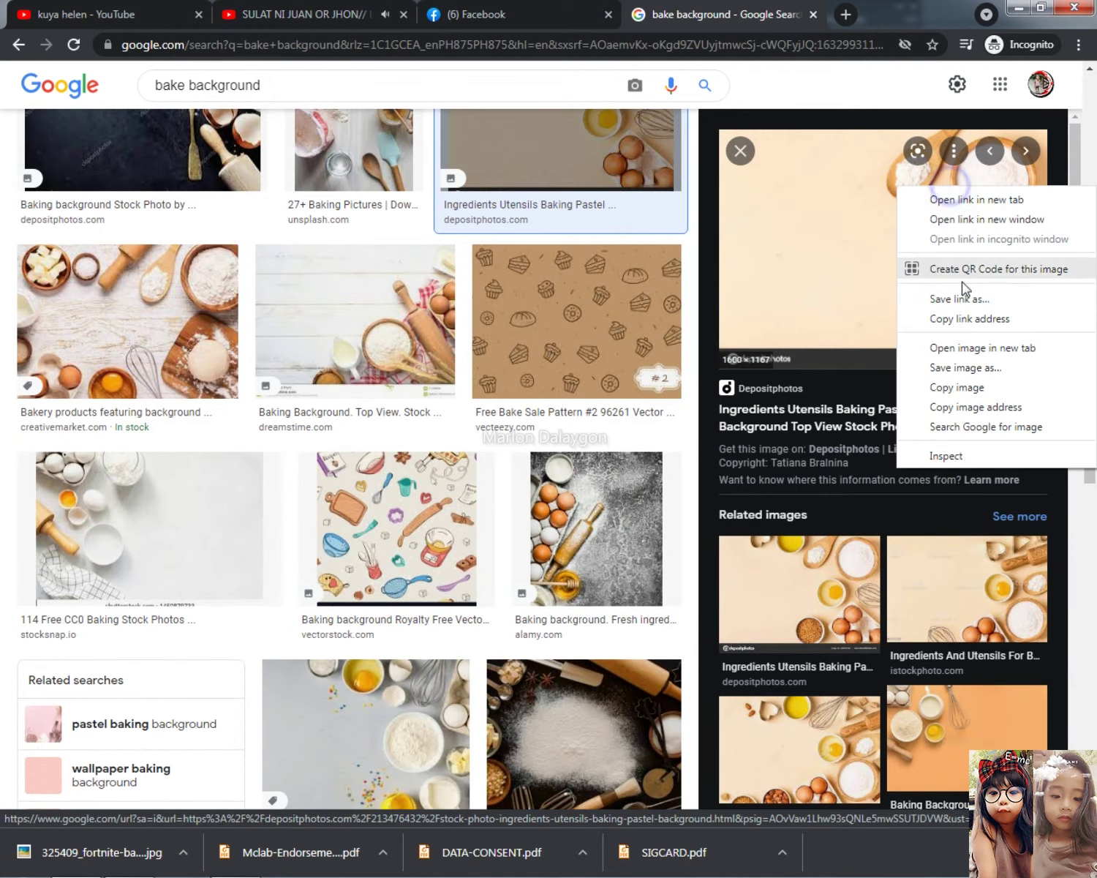
click(944, 383)
Step: Switch to Photoshop, paste the baking picture and scale it to about 25 by 18 in at the banner's right end
key(alt+Tab)
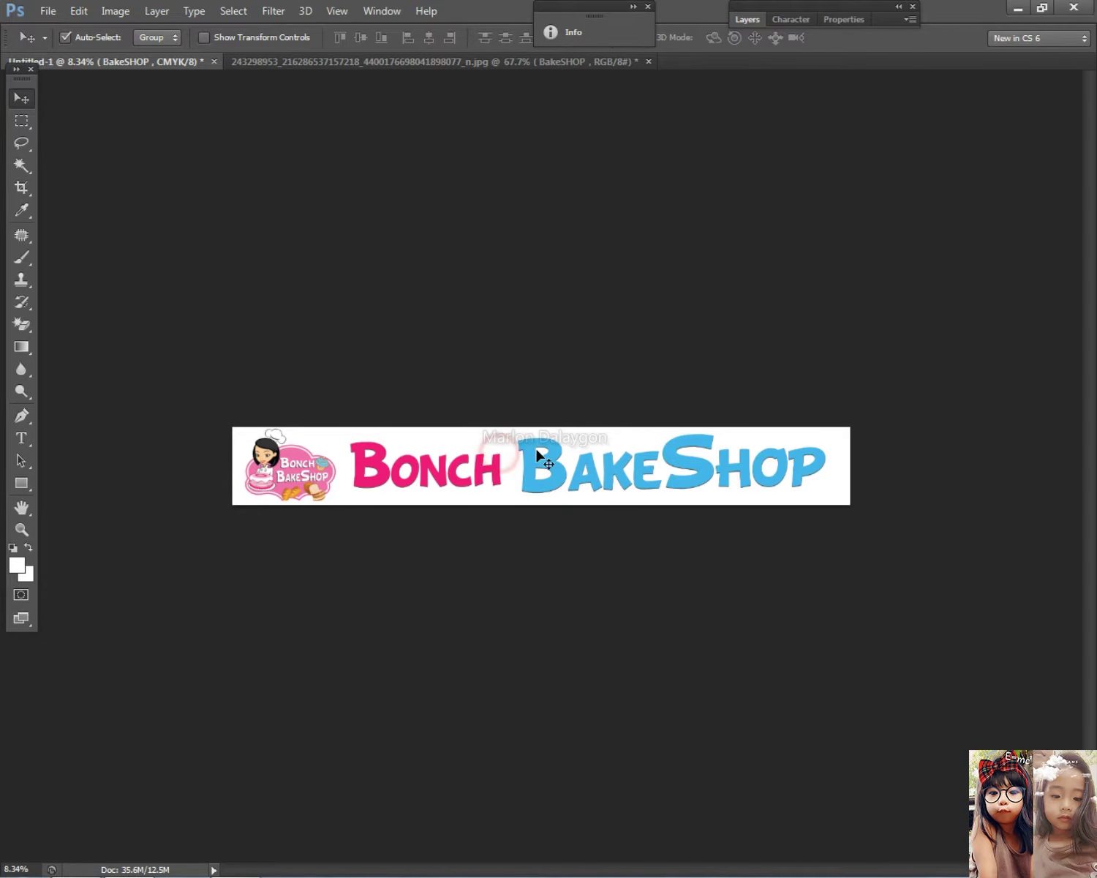
key(ctrl+v)
scroll(771, 455, up, 3)
key(ctrl+t)
drag(558, 465, 891, 453)
drag(798, 518, 776, 529)
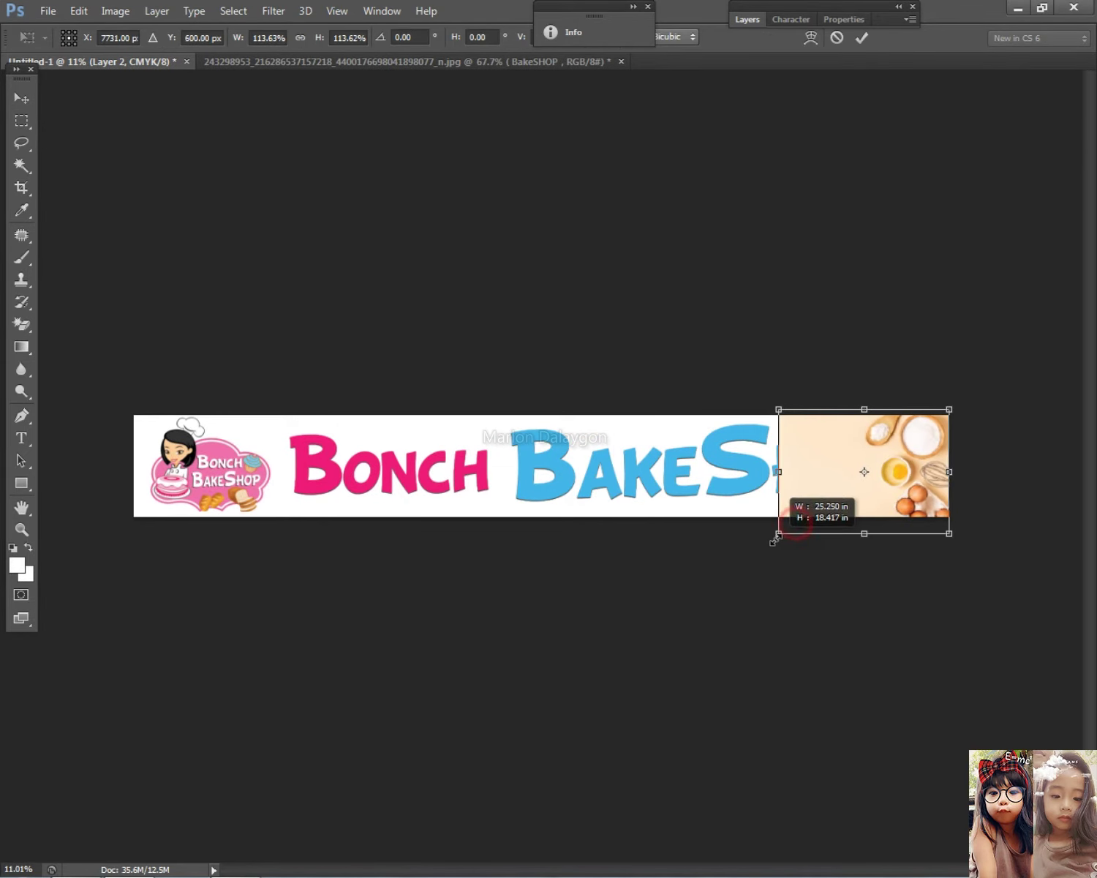
key(Return)
Step: Send the baking ingredients picture to the back so it sits behind the shop name
scroll(883, 505, up, 2)
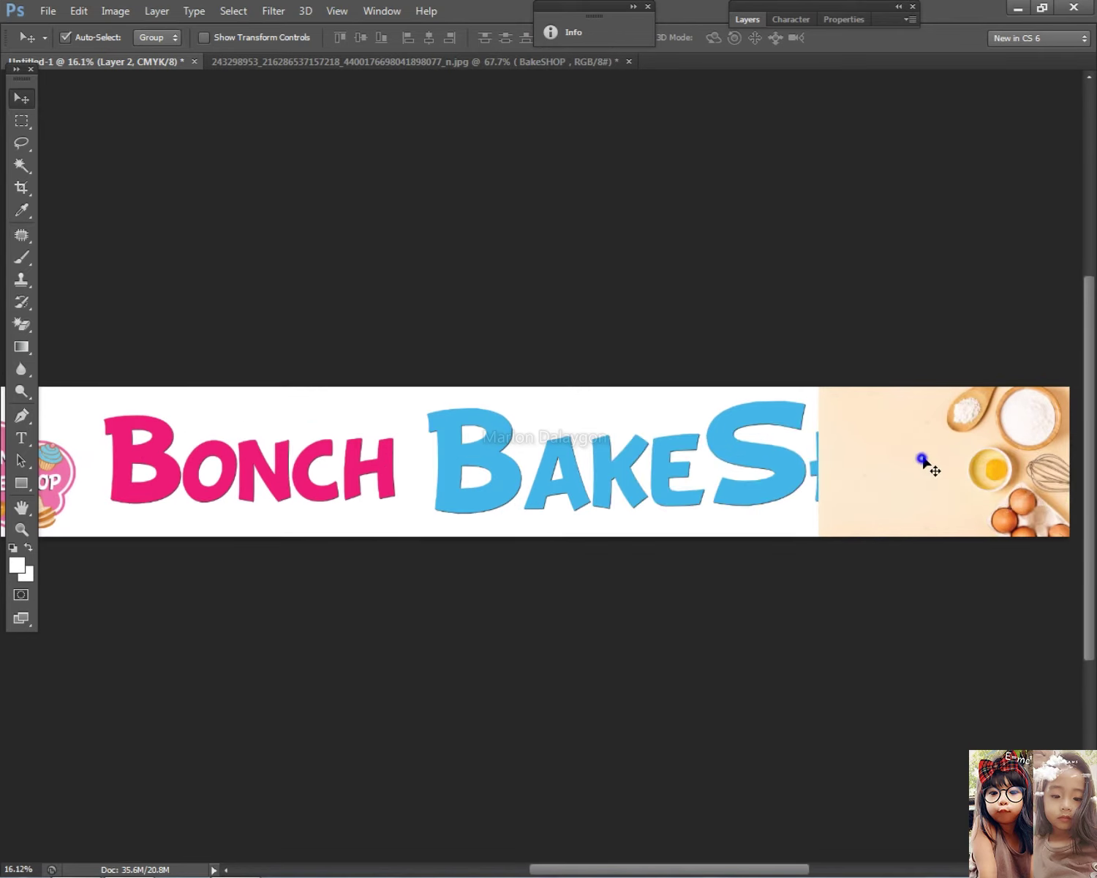
click(157, 11)
click(217, 411)
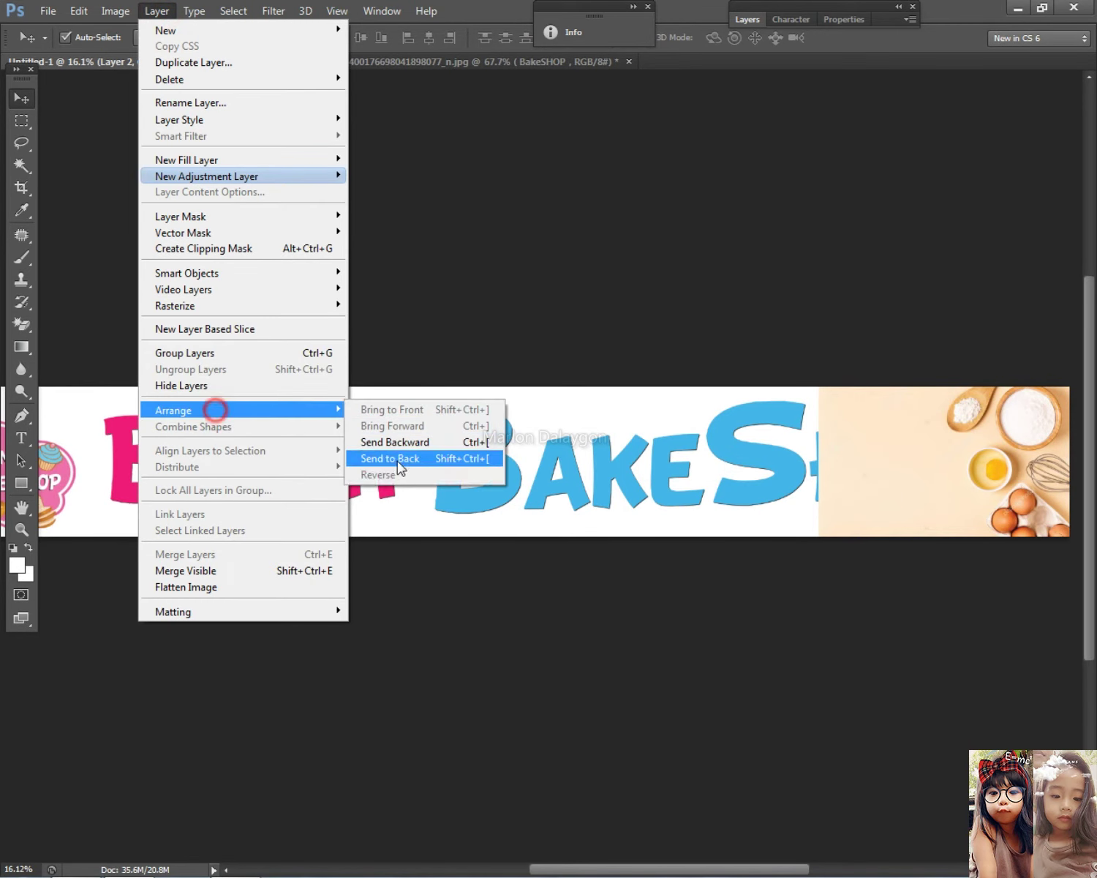
click(399, 456)
scroll(819, 489, down, 2)
scroll(821, 489, up, 2)
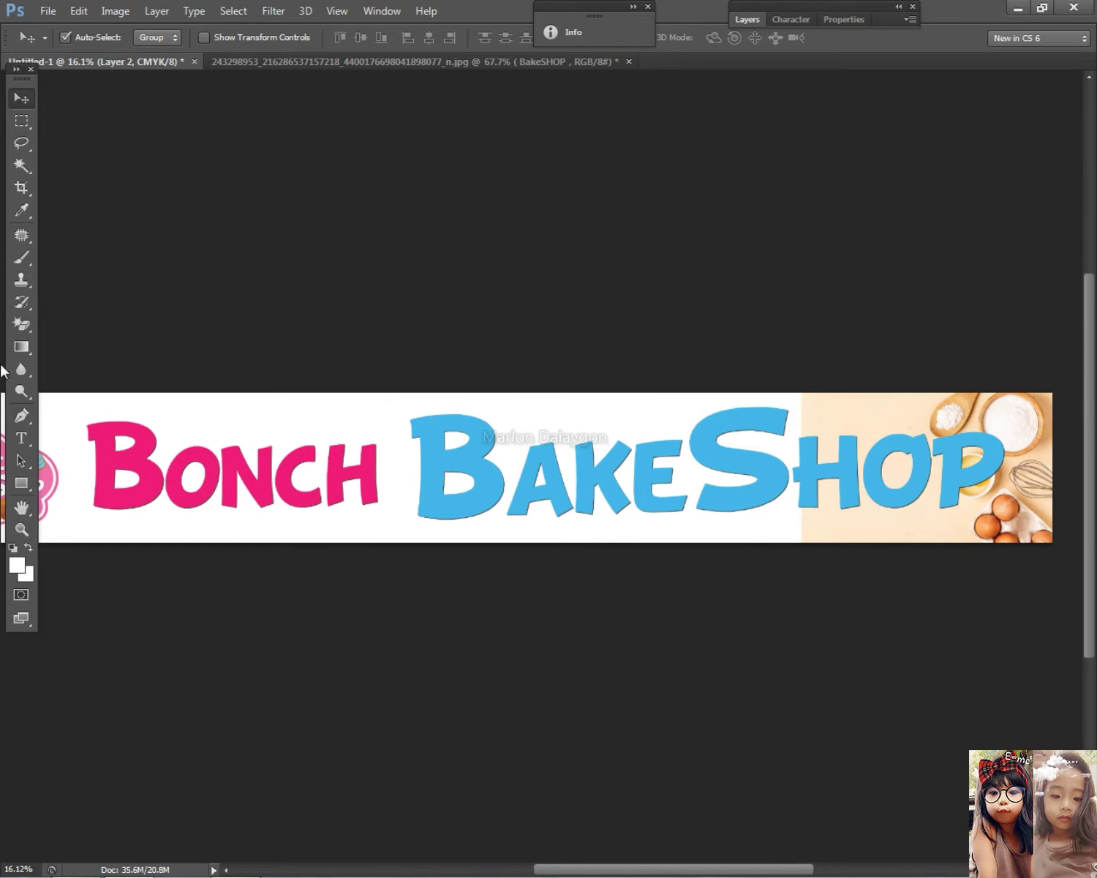
Step: Try to extend the baking picture's plain background with the Clone Stamp using a 72 px brush
right_click(22, 284)
click(97, 276)
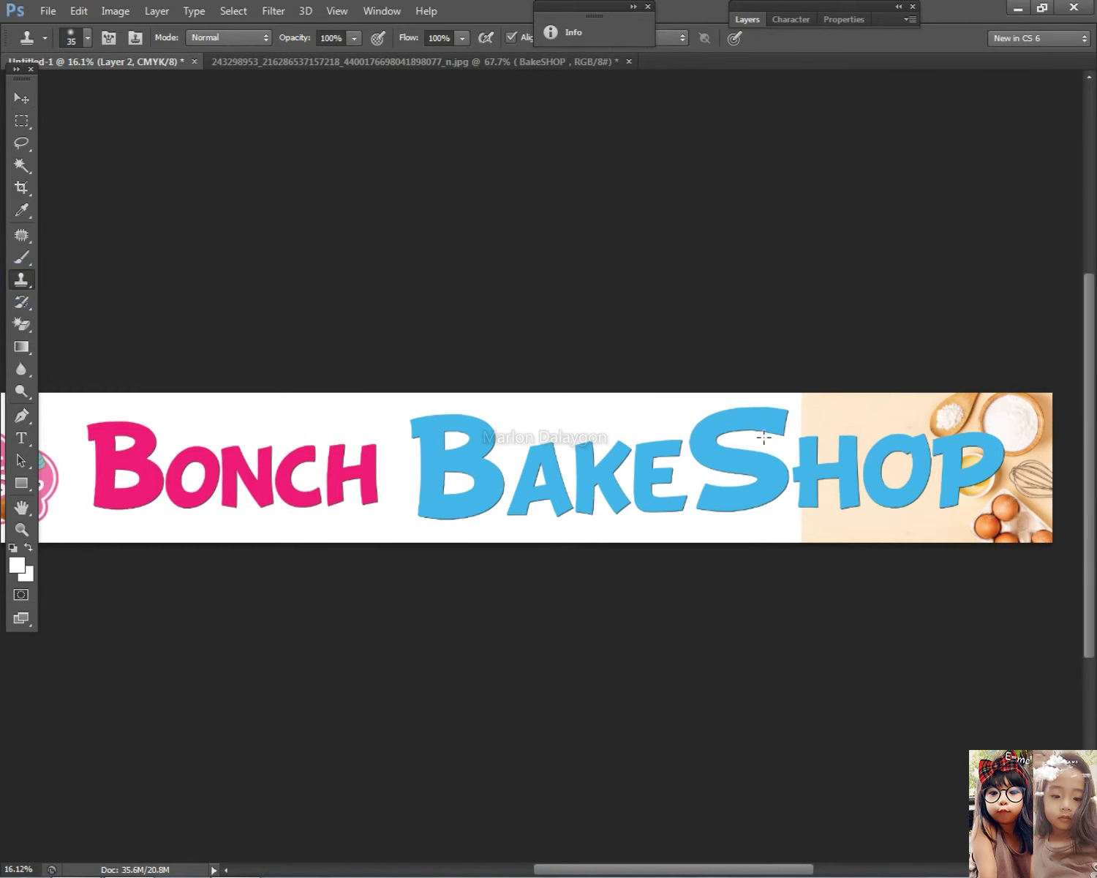
right_click(756, 486)
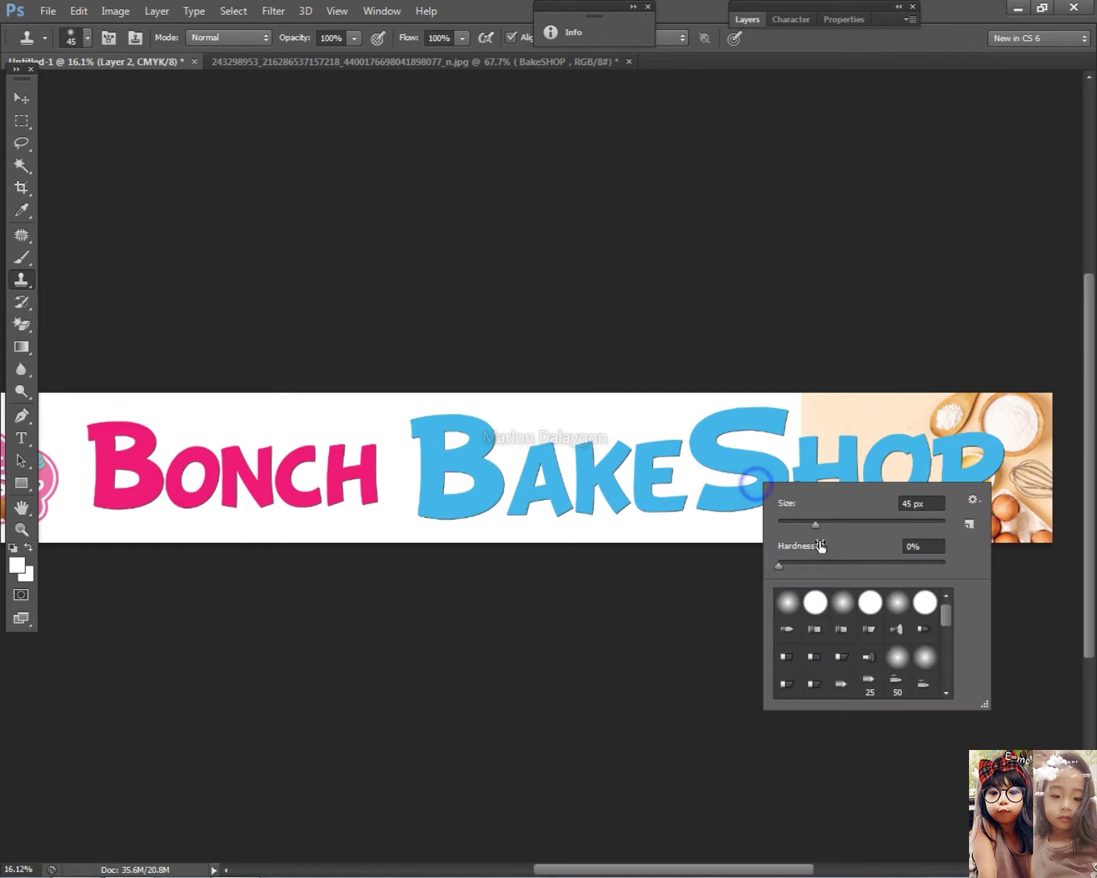
click(828, 522)
click(837, 379)
click(831, 480)
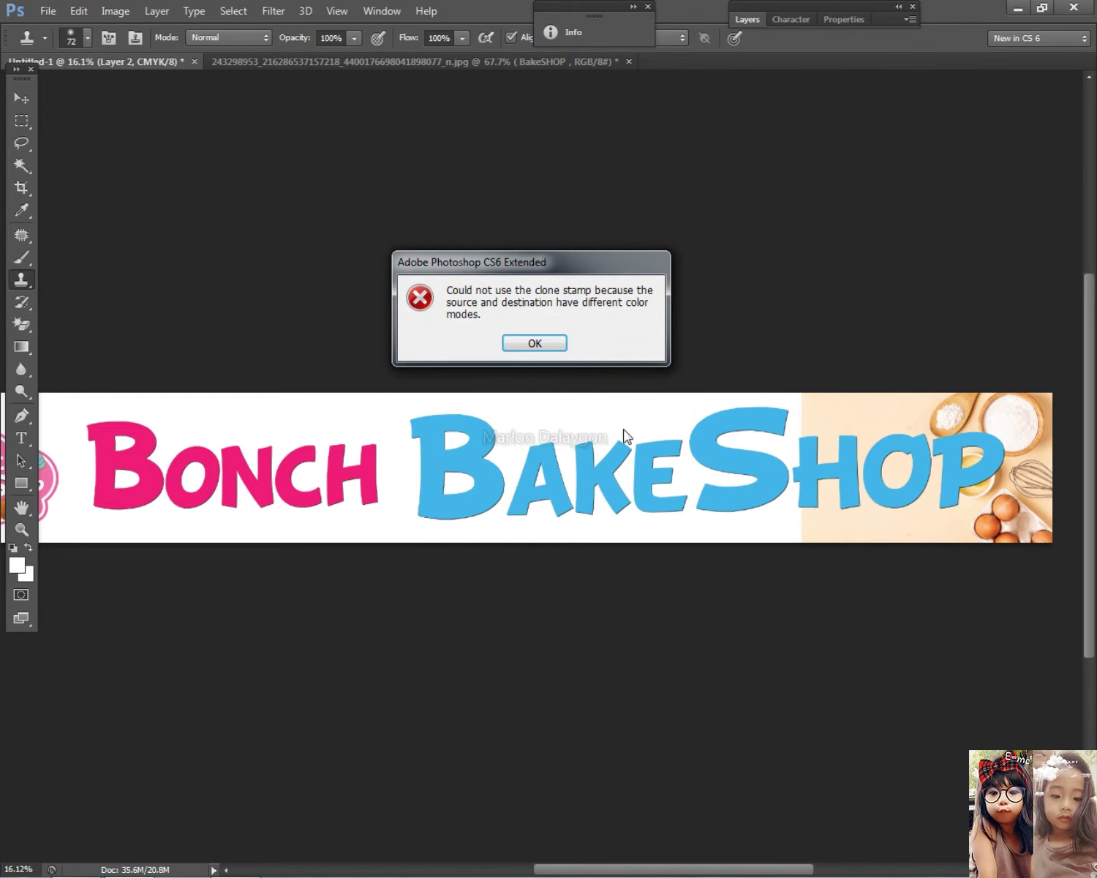
key(Return)
click(22, 98)
scroll(696, 373, down, 2)
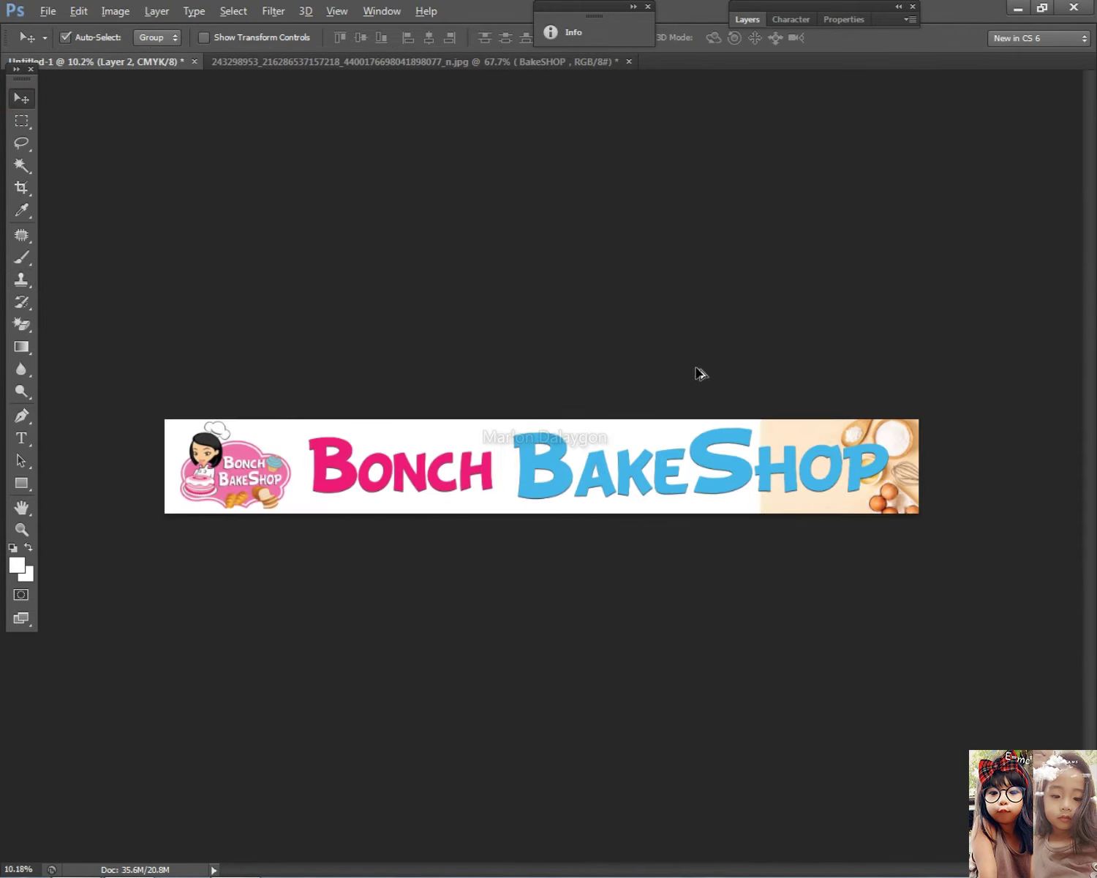
Step: Try resizing the shop-name text with Free Transform and undo the change
right_click(883, 425)
click(873, 433)
right_click(869, 429)
click(869, 441)
key(ctrl+0)
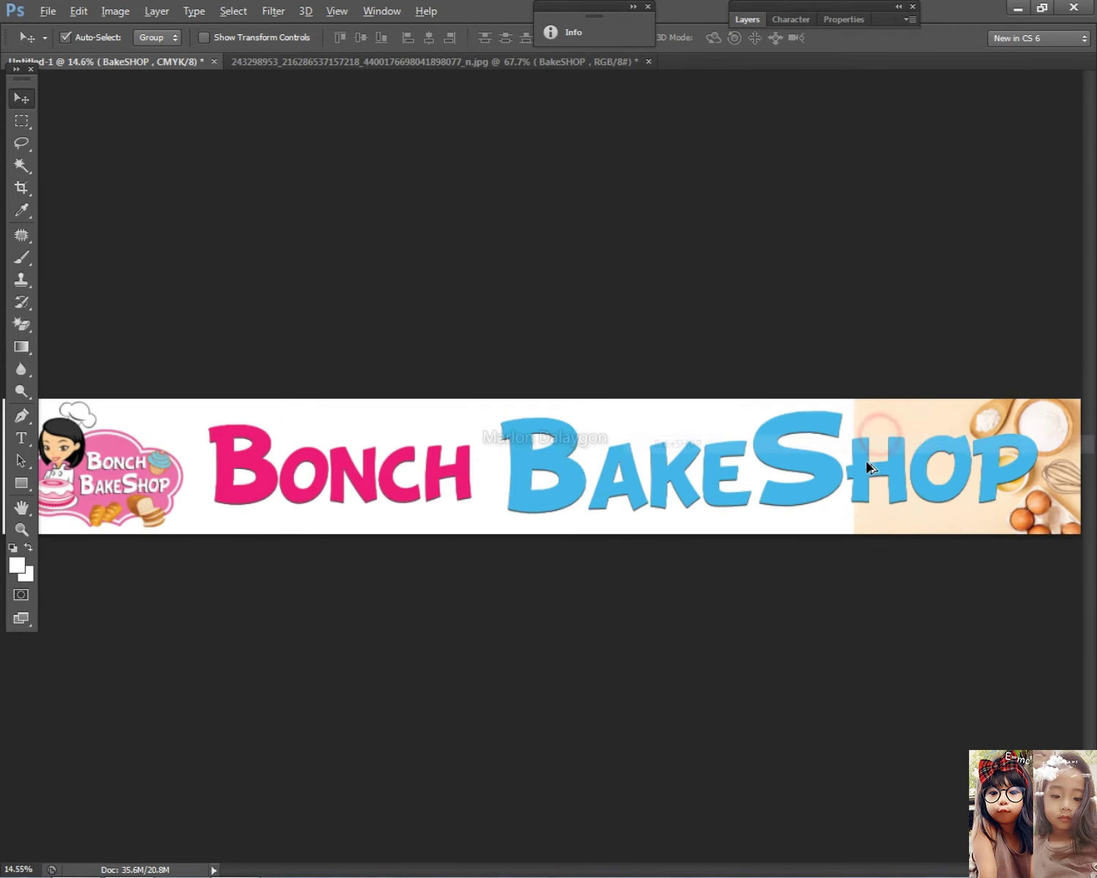
key(ctrl+t)
drag(441, 503, 405, 502)
key(ctrl+z)
key(Return)
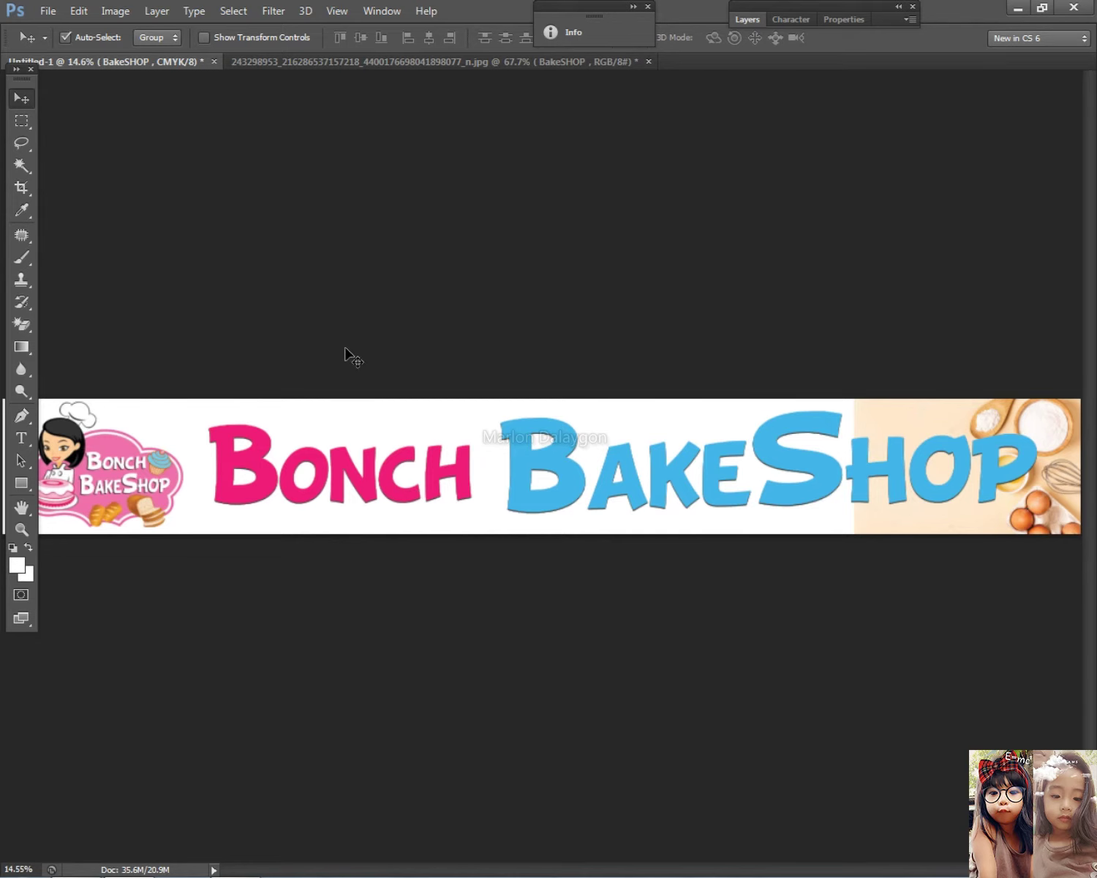
Step: Stretch the baking ingredients picture slightly leftward so its left edge reaches behind the letter S
scroll(345, 351, down, 5)
scroll(572, 441, up, 3)
right_click(938, 426)
click(956, 446)
key(ctrl+t)
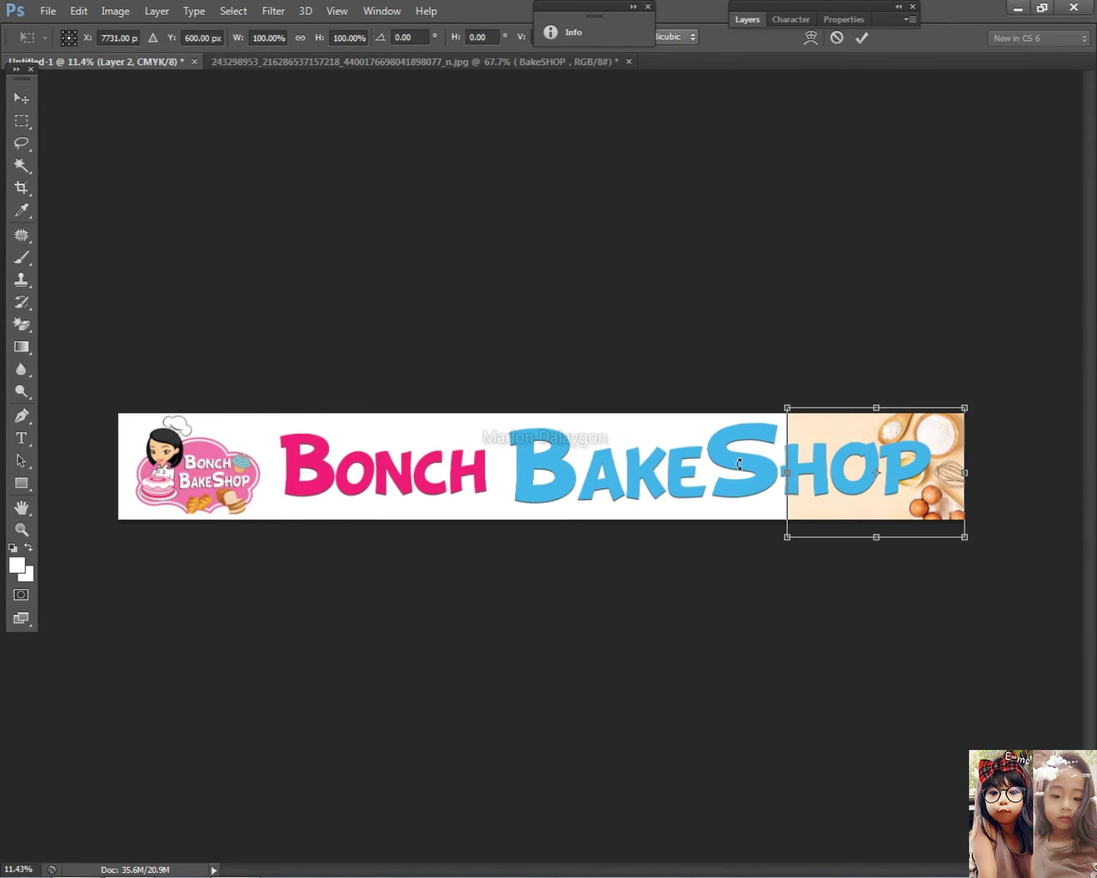
drag(784, 473, 763, 473)
key(Return)
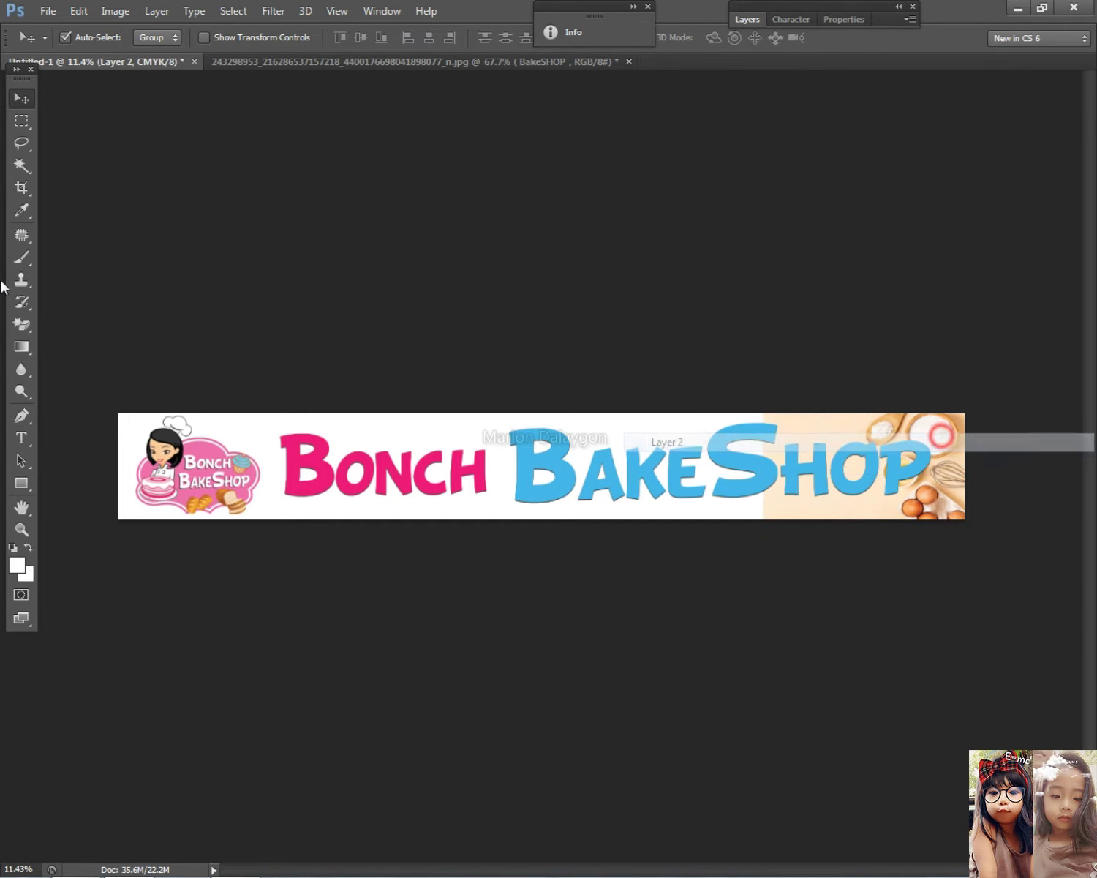
Step: Set the Eraser to a soft 63 px brush with 0% hardness, and return to the Move tool
drag(21, 323, 66, 320)
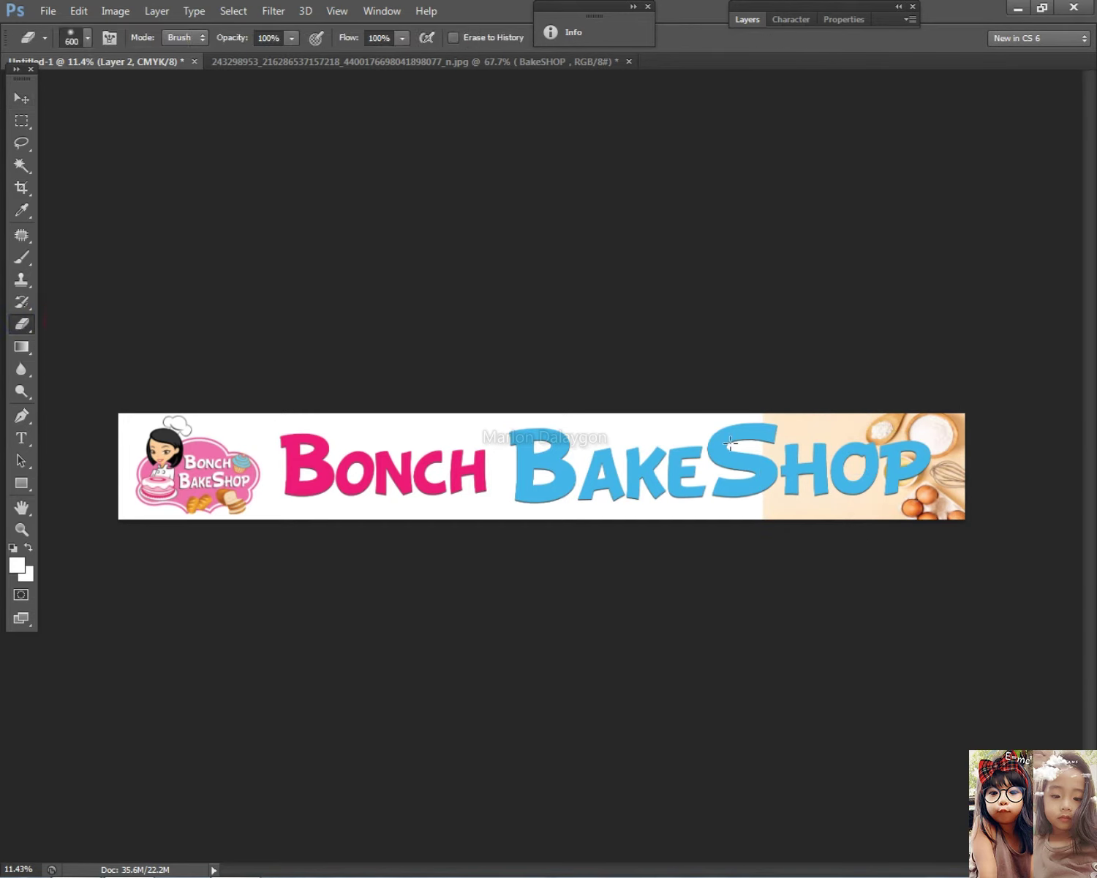
right_click(733, 440)
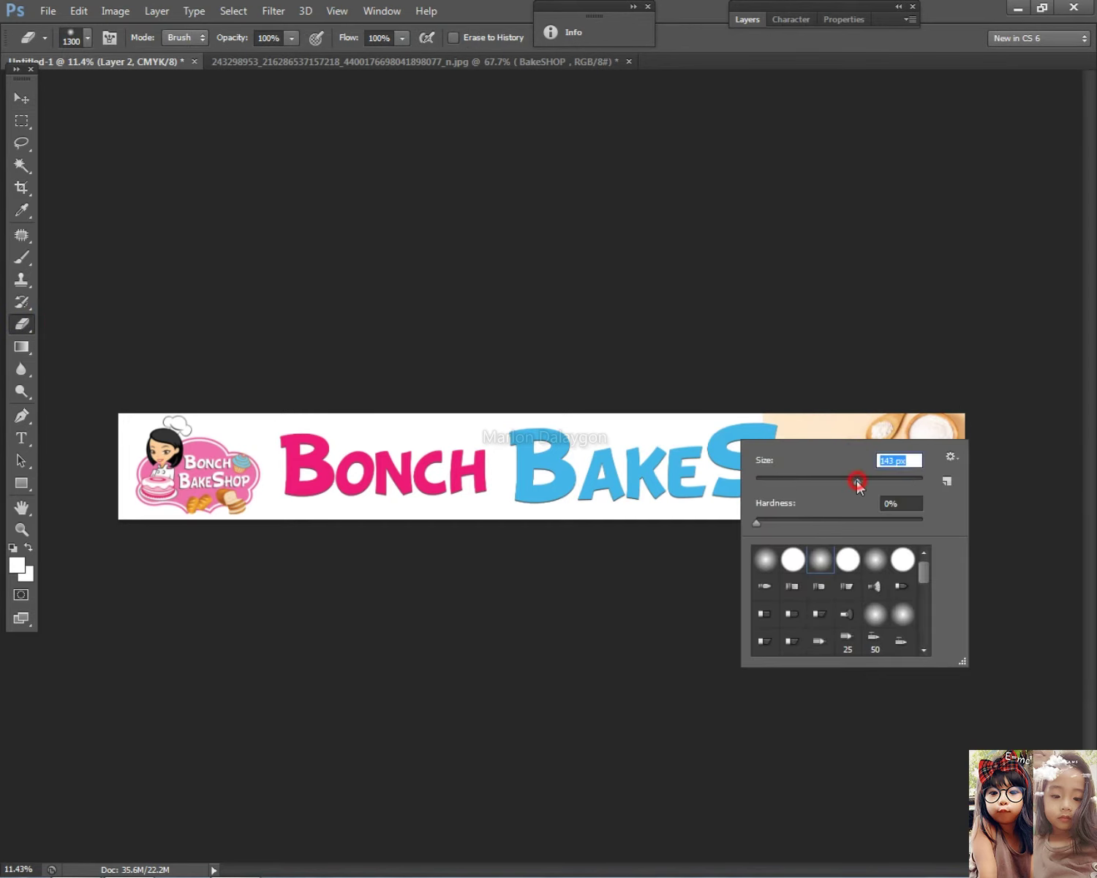
drag(857, 483, 837, 479)
click(719, 365)
scroll(867, 586, down, 4)
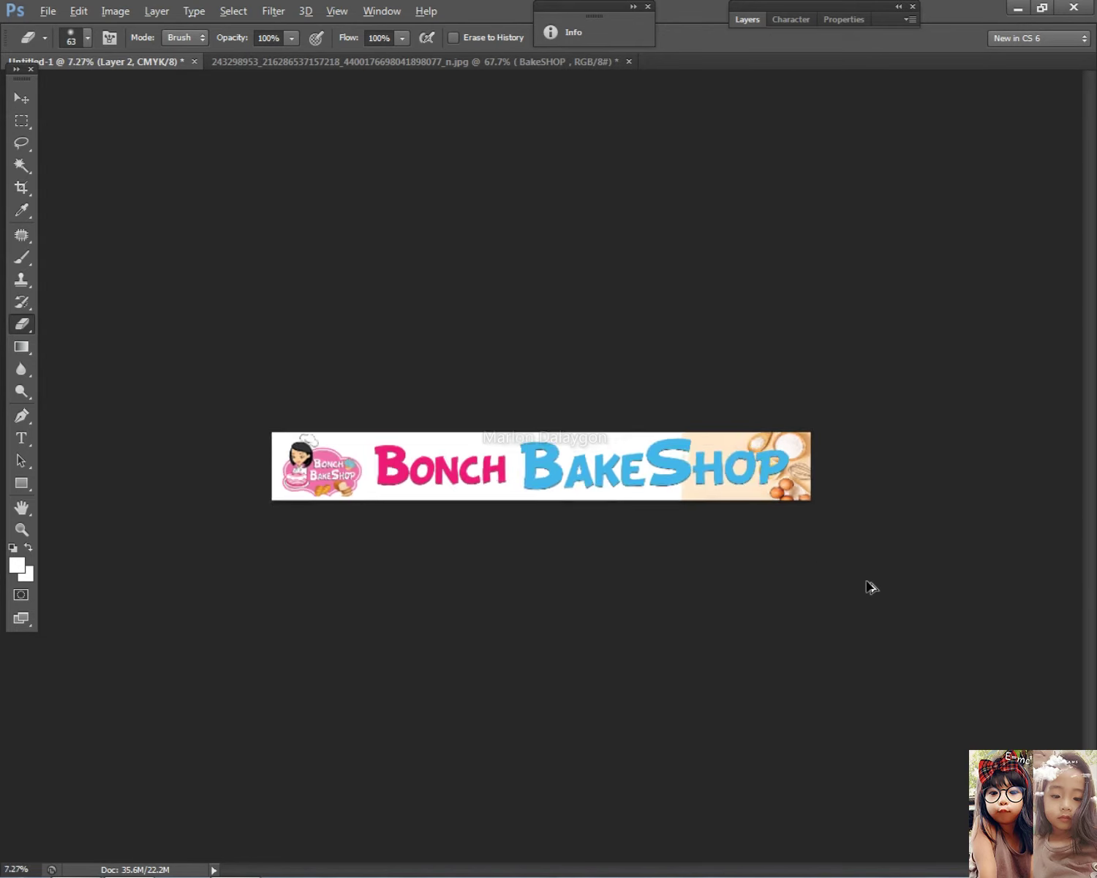
scroll(867, 586, up, 5)
click(21, 98)
scroll(596, 416, up, 1)
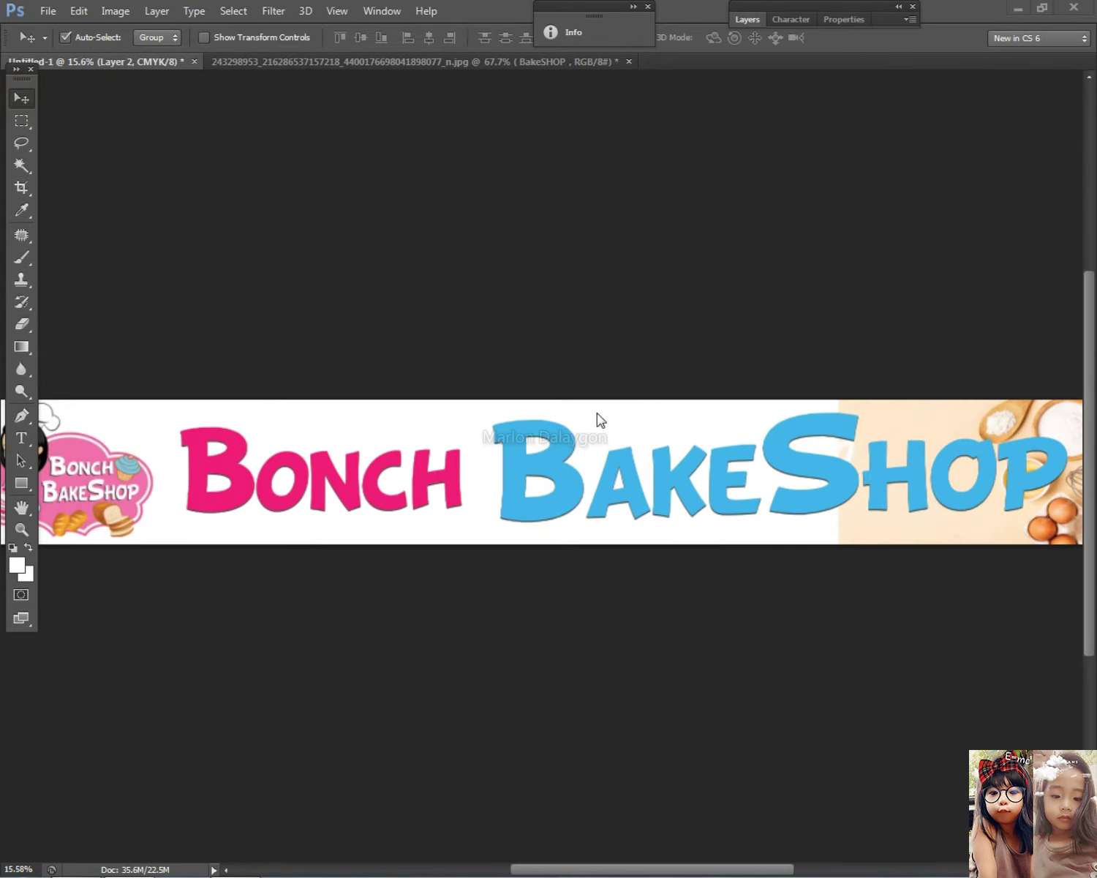
Step: Switch to Chrome and search Google Images for "yellow background"
key(alt+Tab)
scroll(547, 454, down, 5)
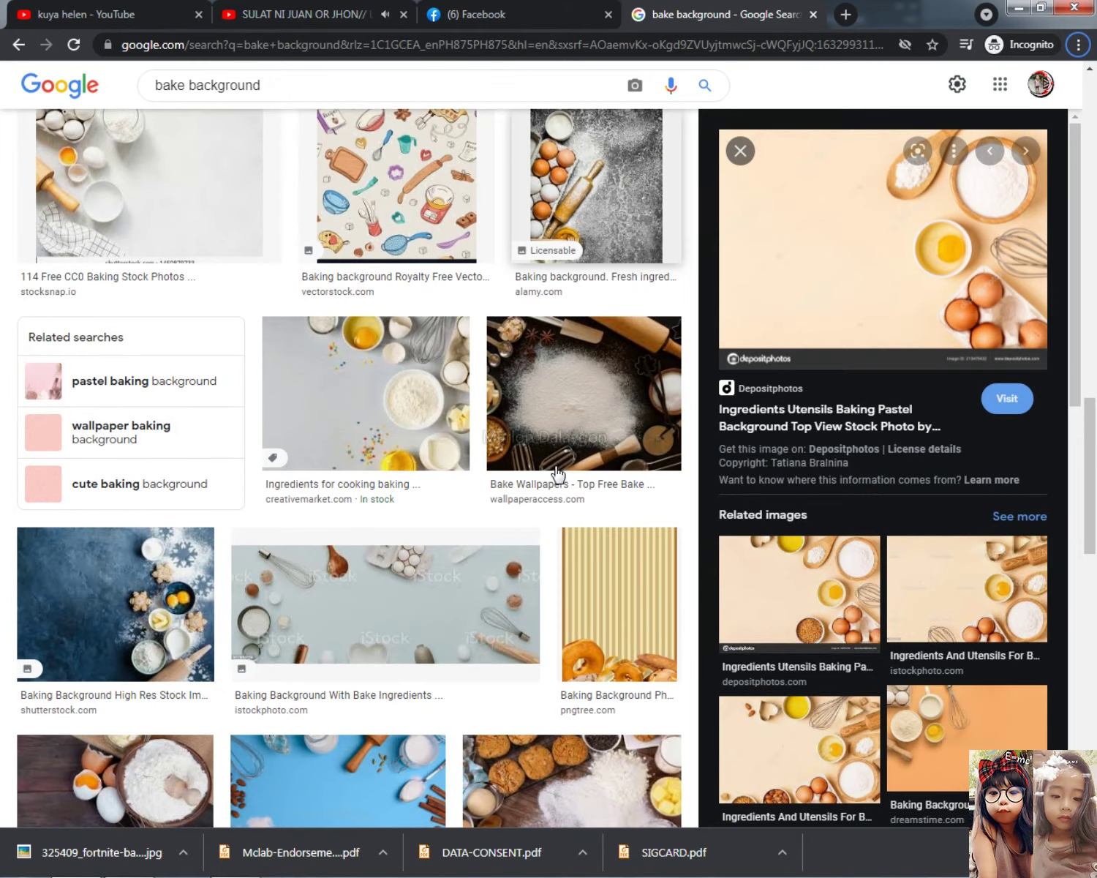
scroll(558, 475, up, 1)
click(287, 77)
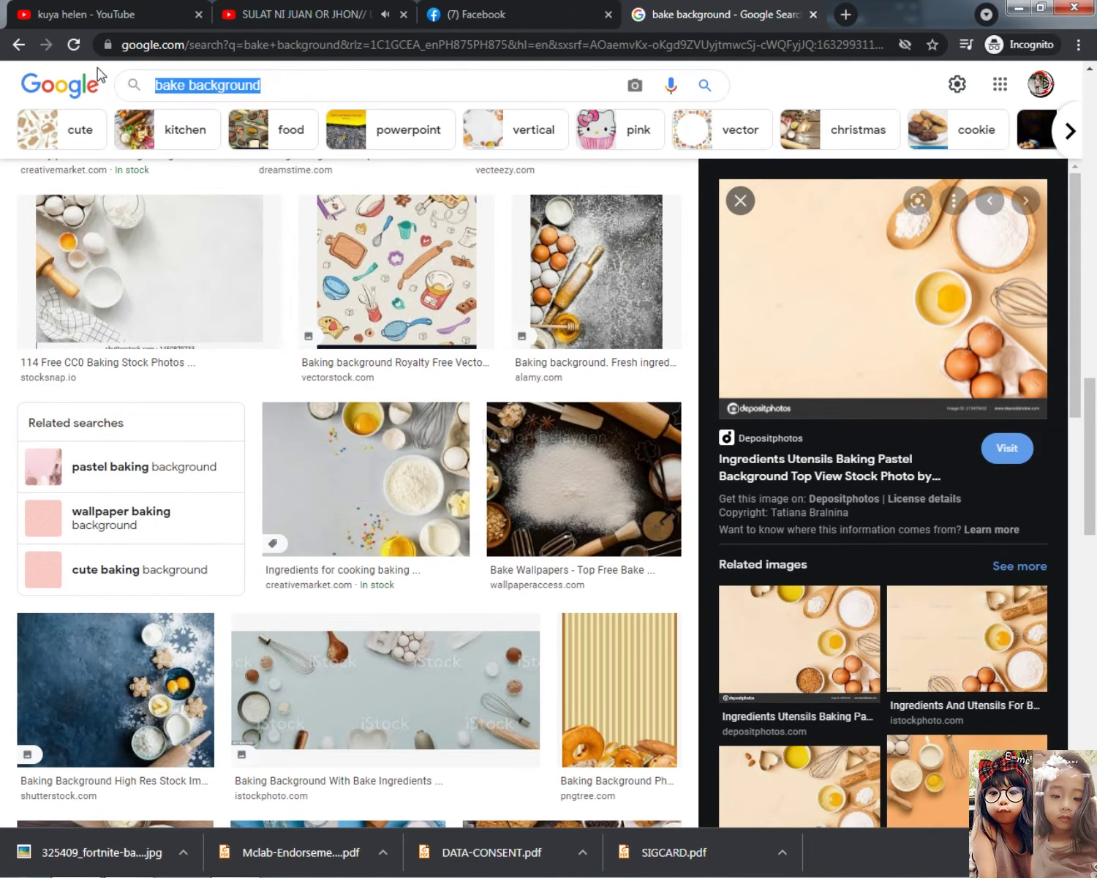
text(YELLOW)
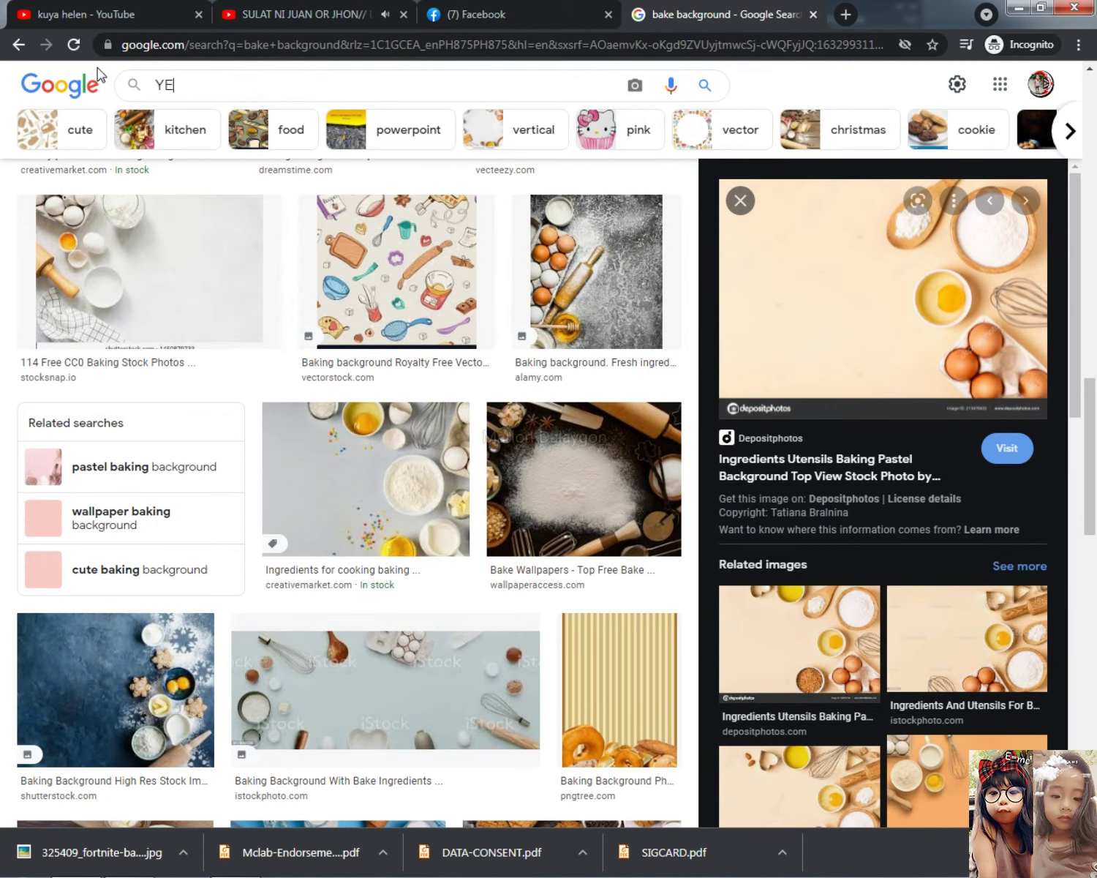
key(Down)
key(Return)
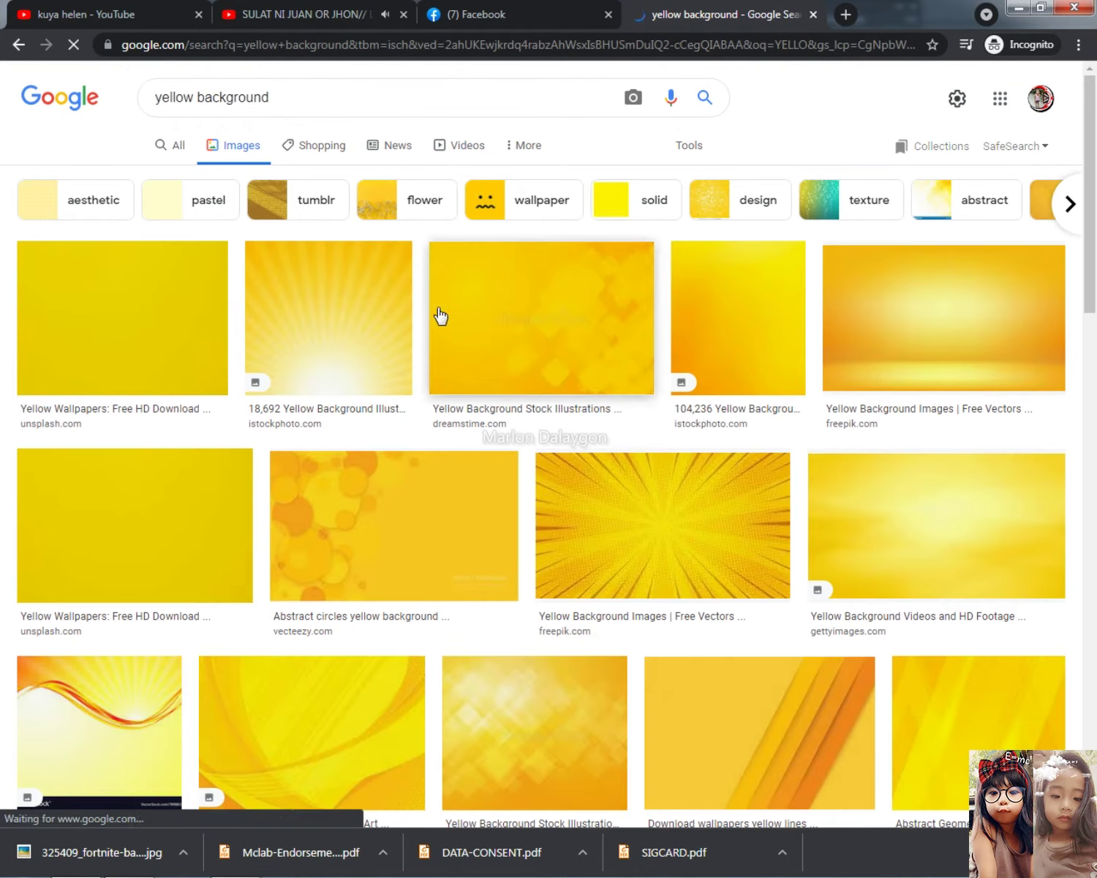
Step: Preview the yellow sunburst illustration from iStock and copy the image
click(388, 314)
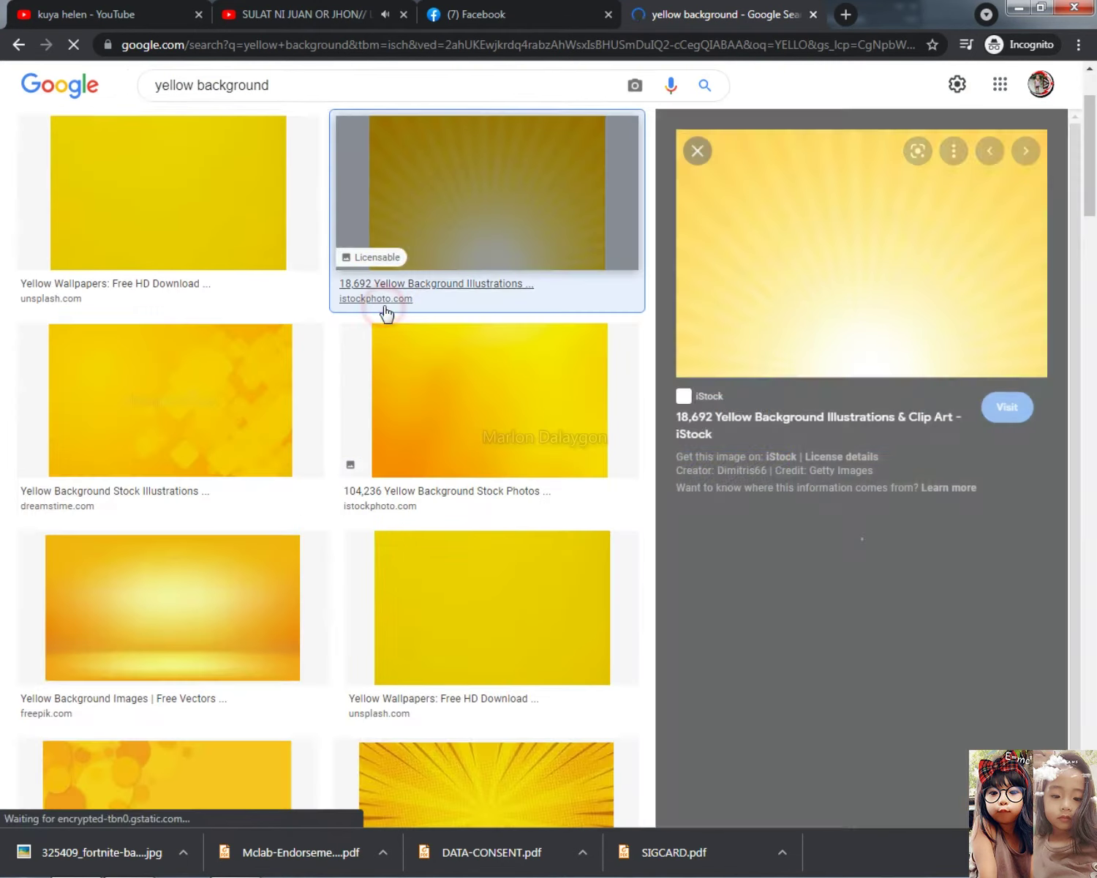
right_click(839, 272)
click(931, 477)
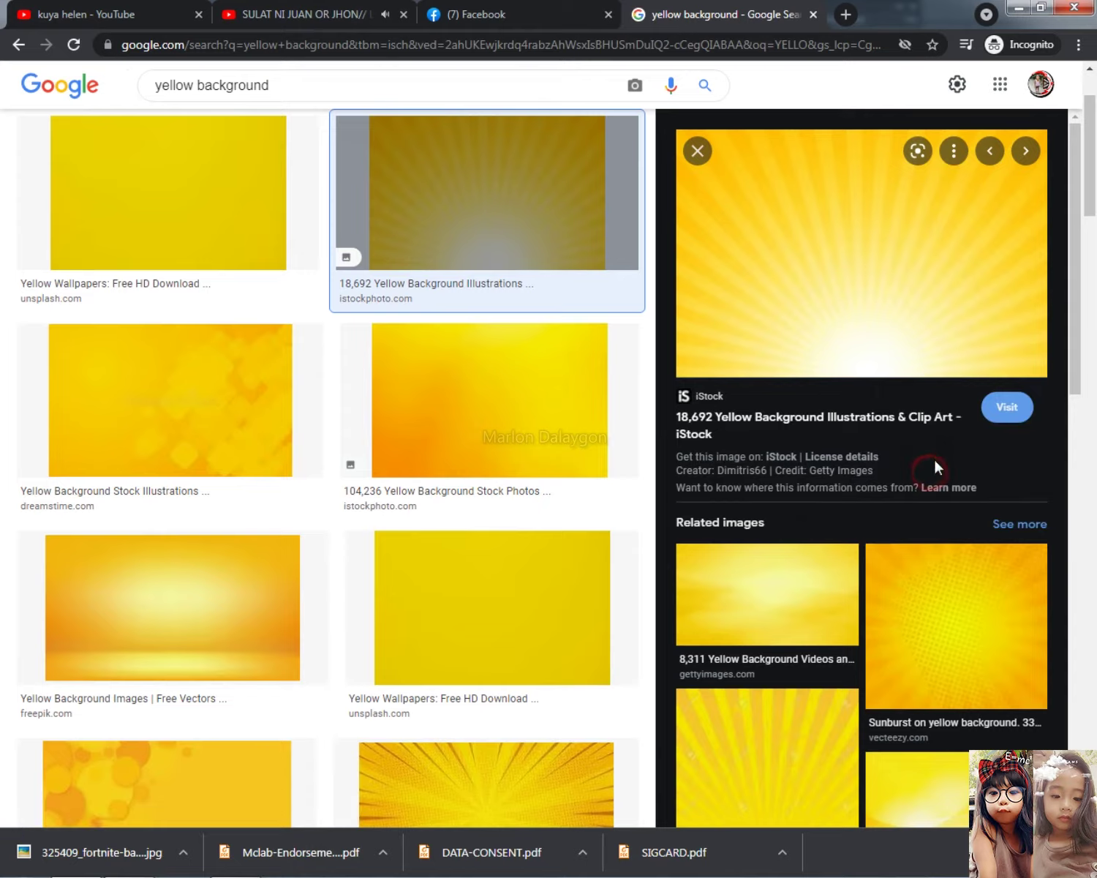
Step: Return to Photoshop with the yellow sunburst pasted in and scale it to about 1500% width and 750% height, covering the whole banner
key(alt+Tab)
scroll(488, 473, down, 5)
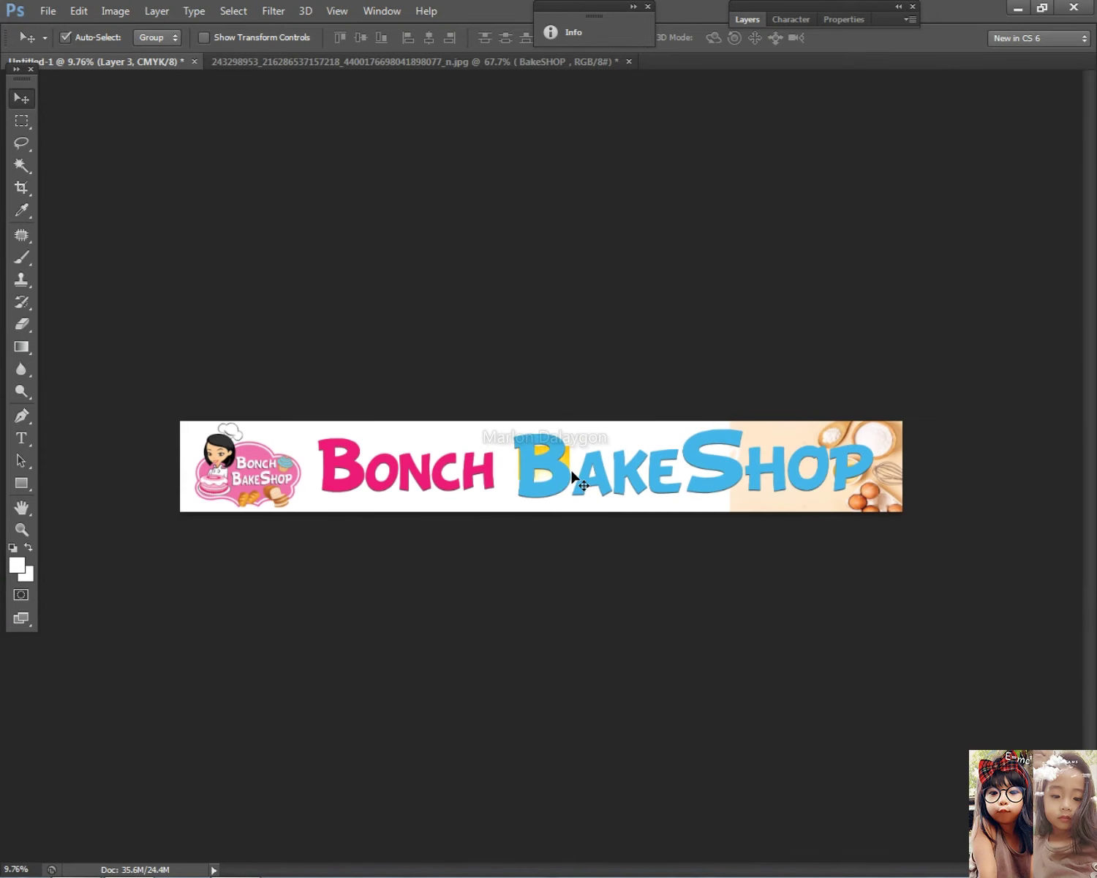
key(ctrl+t)
drag(571, 483, 929, 463)
drag(556, 390, 566, 307)
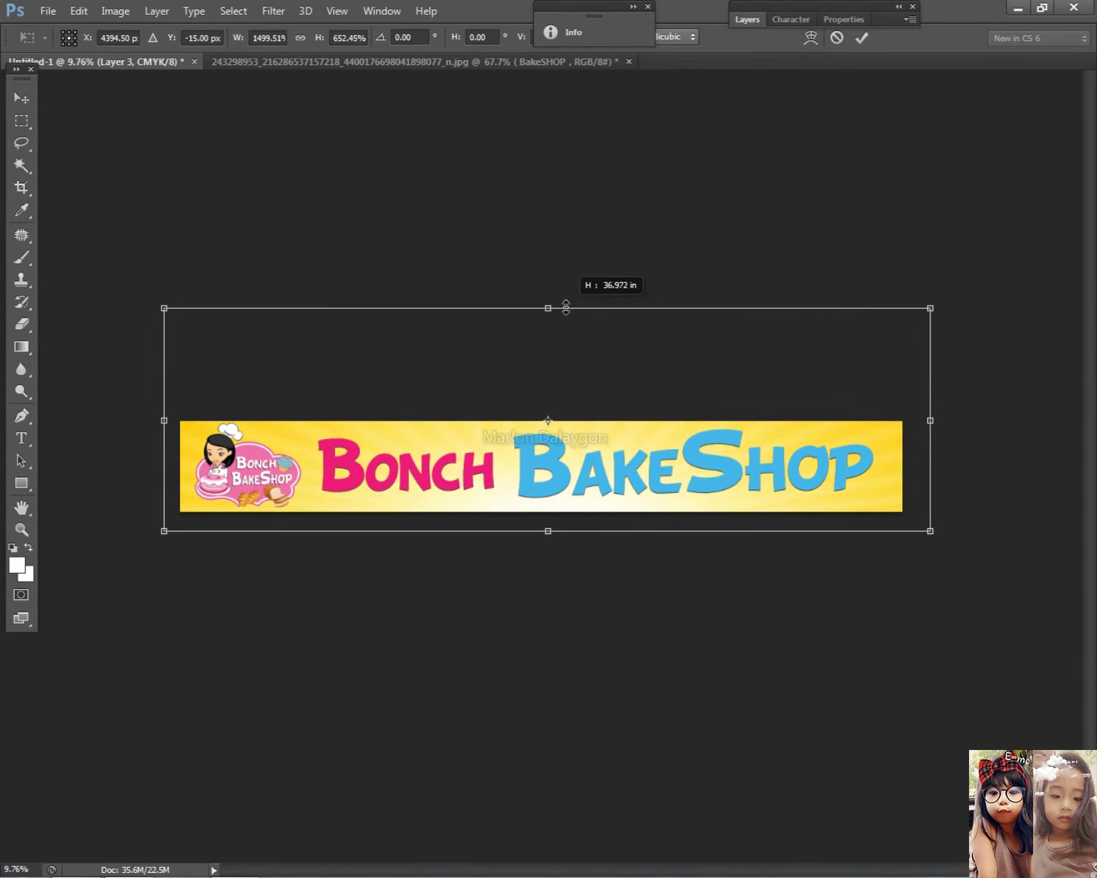
drag(548, 530, 547, 563)
scroll(630, 504, up, 2)
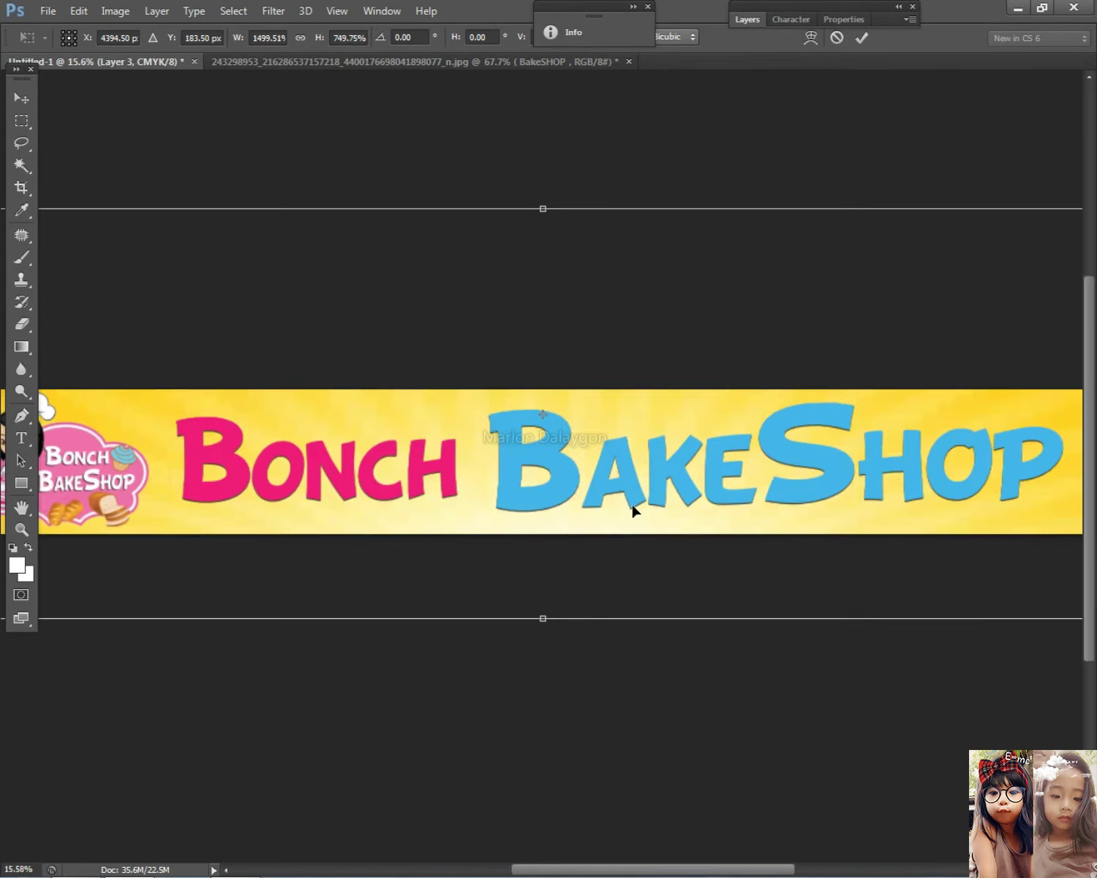
key(Return)
Step: Send the yellow sunburst layer to the back, behind the baking ingredients picture
scroll(571, 382, down, 1)
click(205, 9)
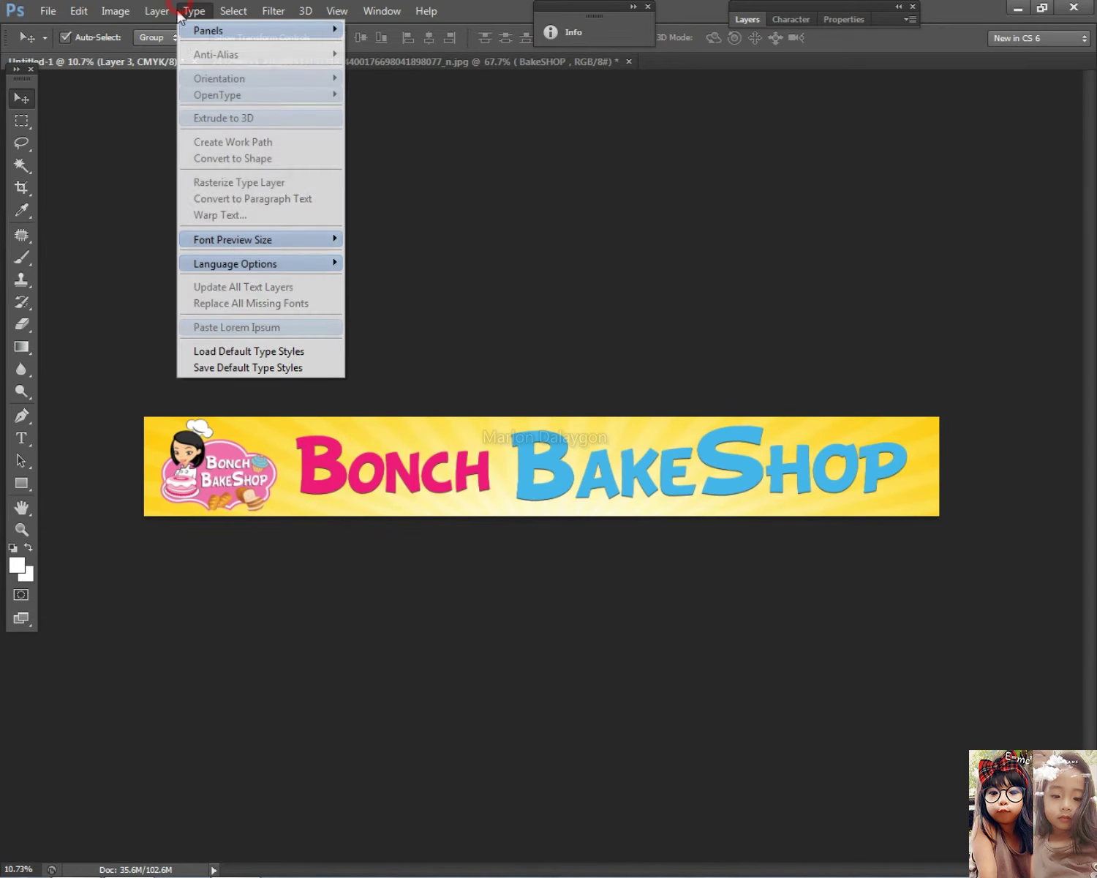
click(156, 10)
click(234, 410)
click(380, 411)
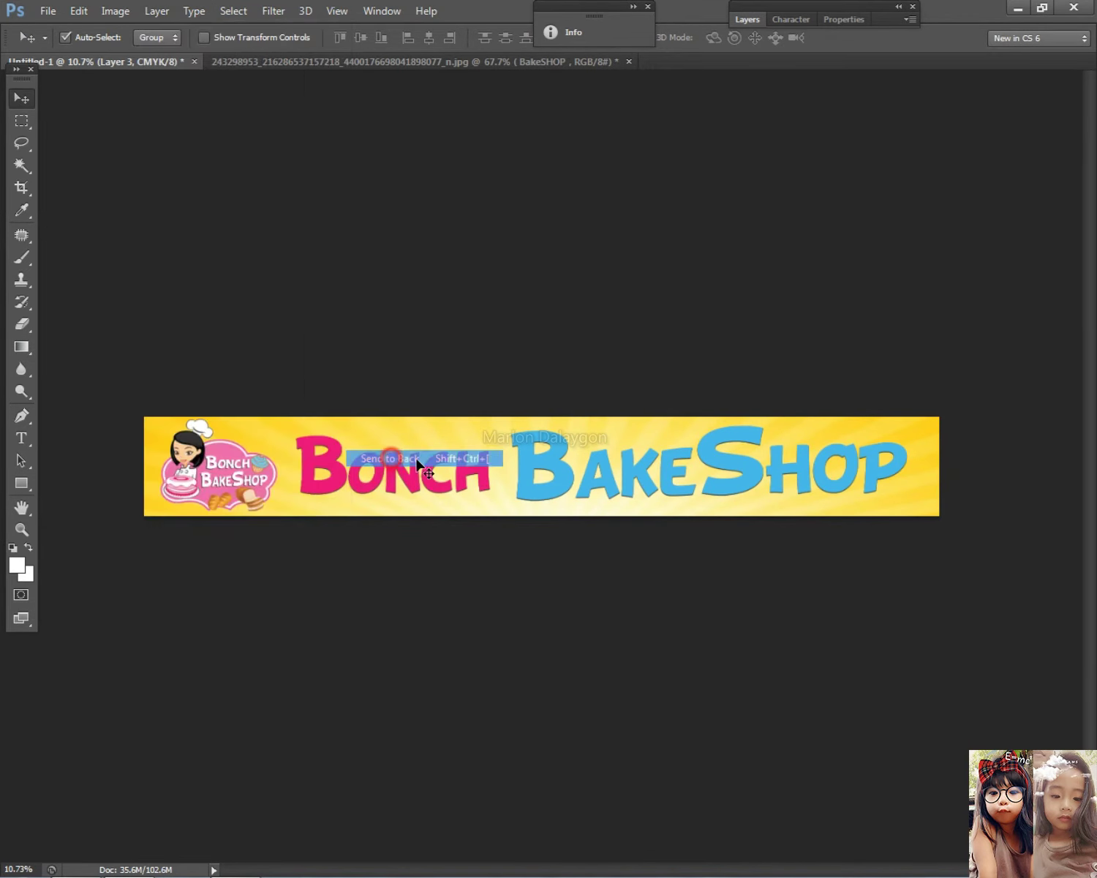
scroll(810, 602, up, 2)
click(1034, 406)
scroll(1038, 413, down, 1)
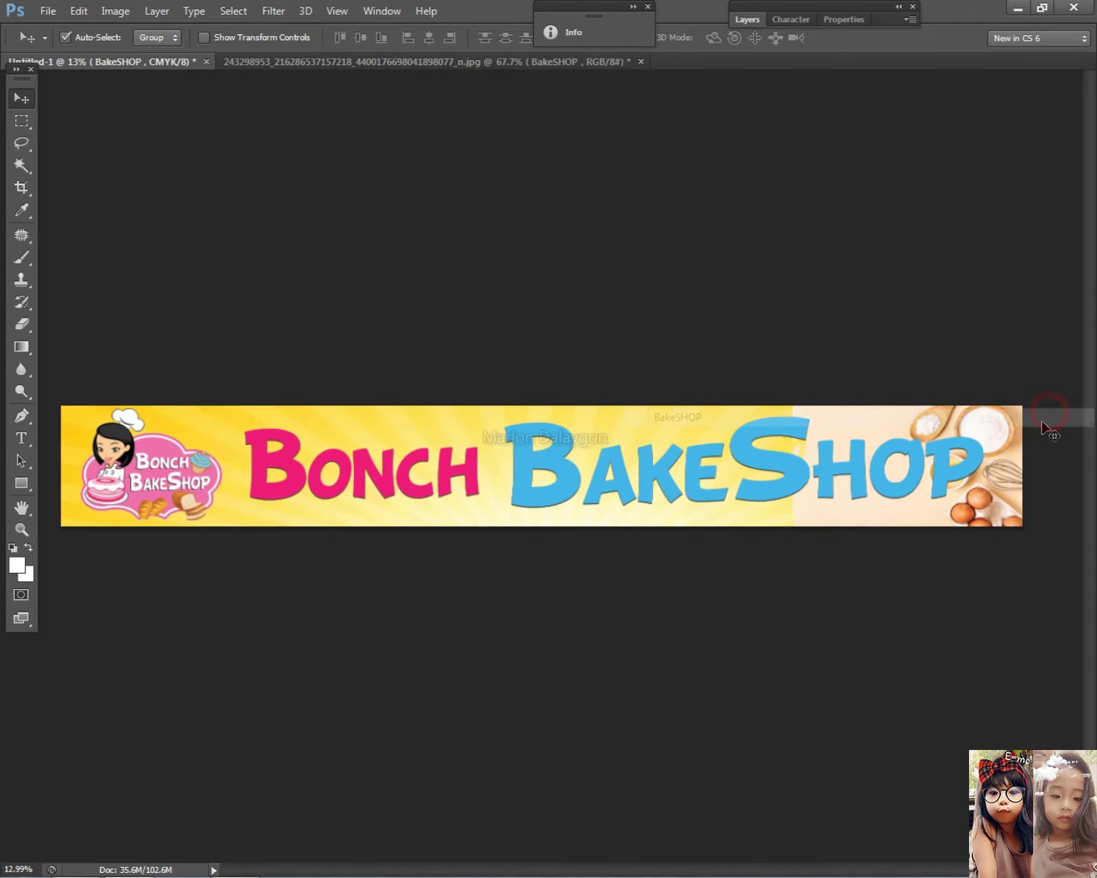
click(22, 324)
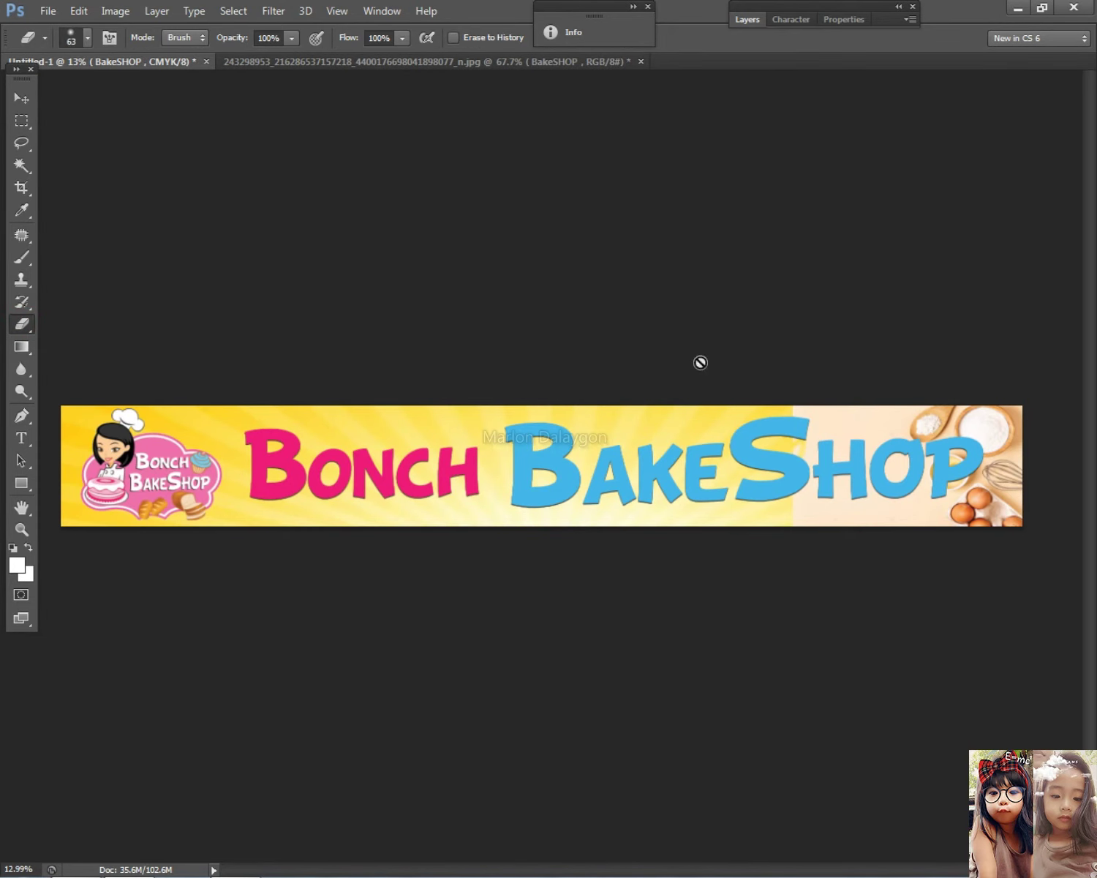
Step: Erase the left edge of the baking ingredients picture with a soft brush enlarged to 191 px, blending it into the sunburst
click(22, 97)
click(883, 416)
click(745, 22)
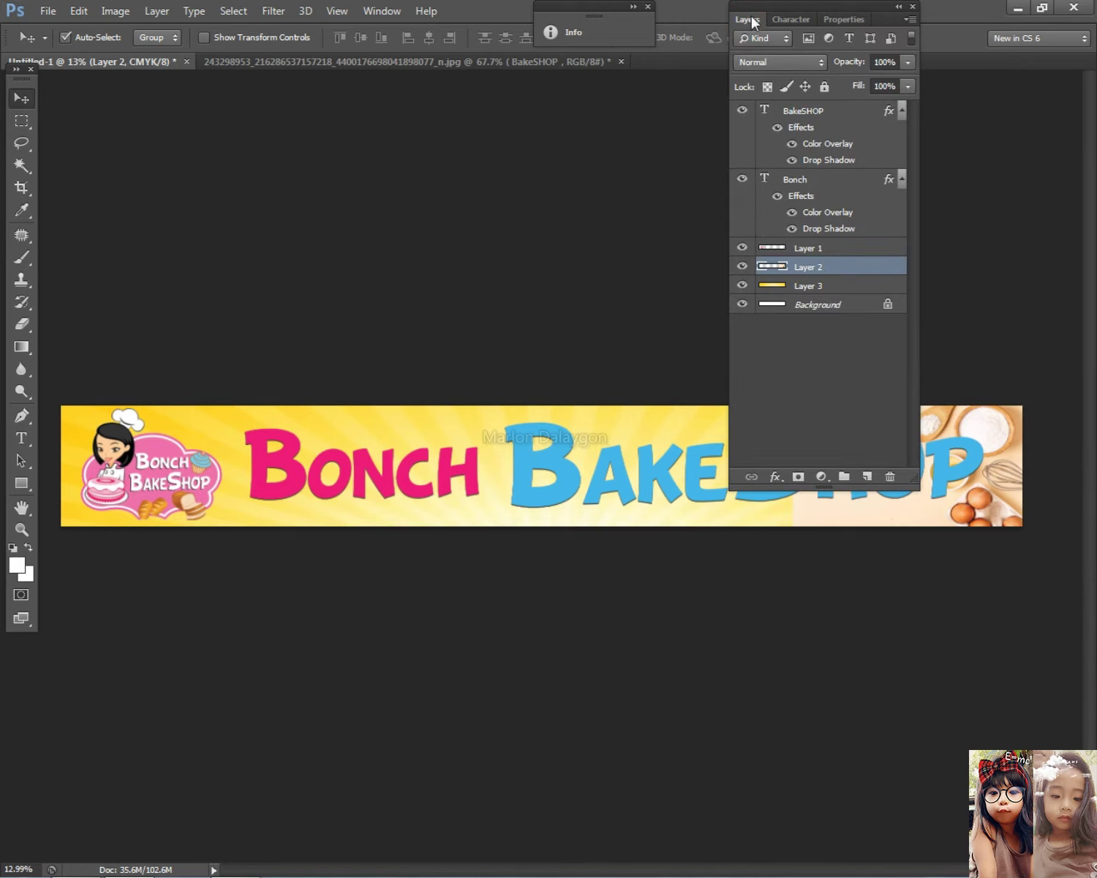
click(749, 20)
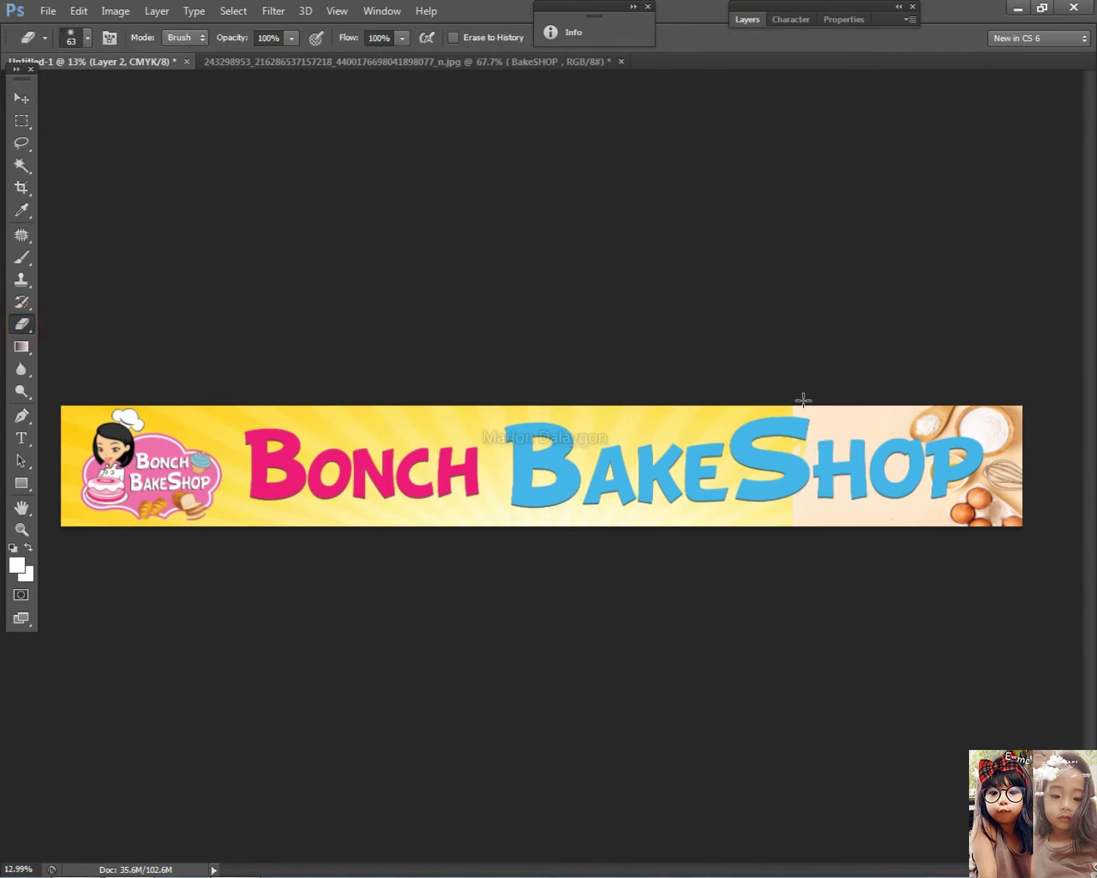
right_click(642, 453)
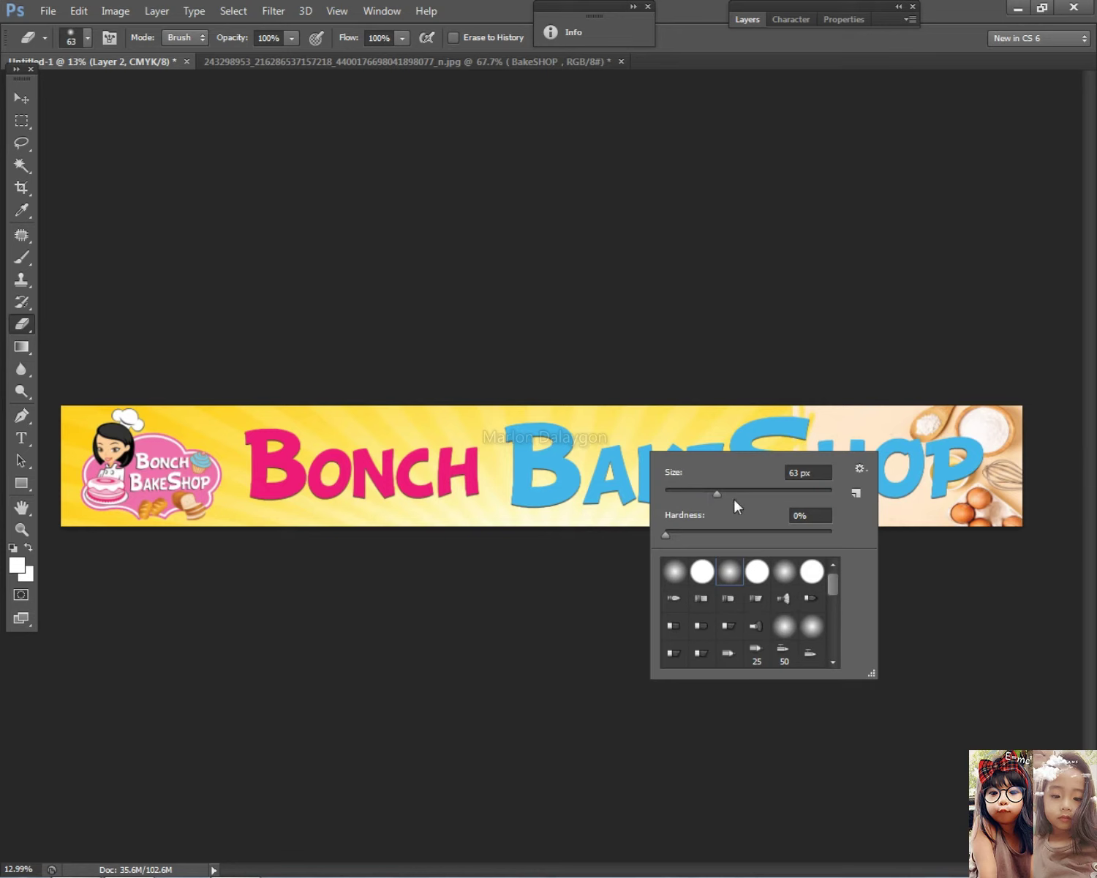
key(Return)
right_click(668, 457)
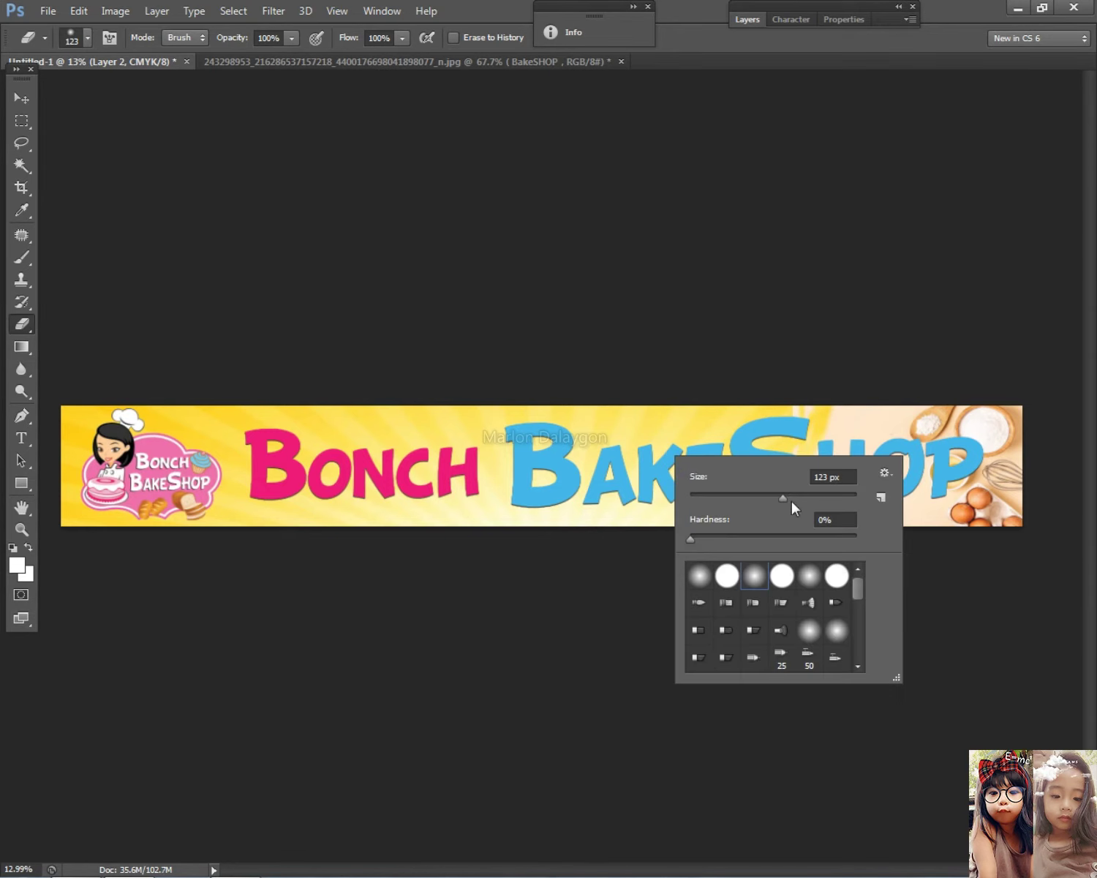
click(751, 581)
key(Return)
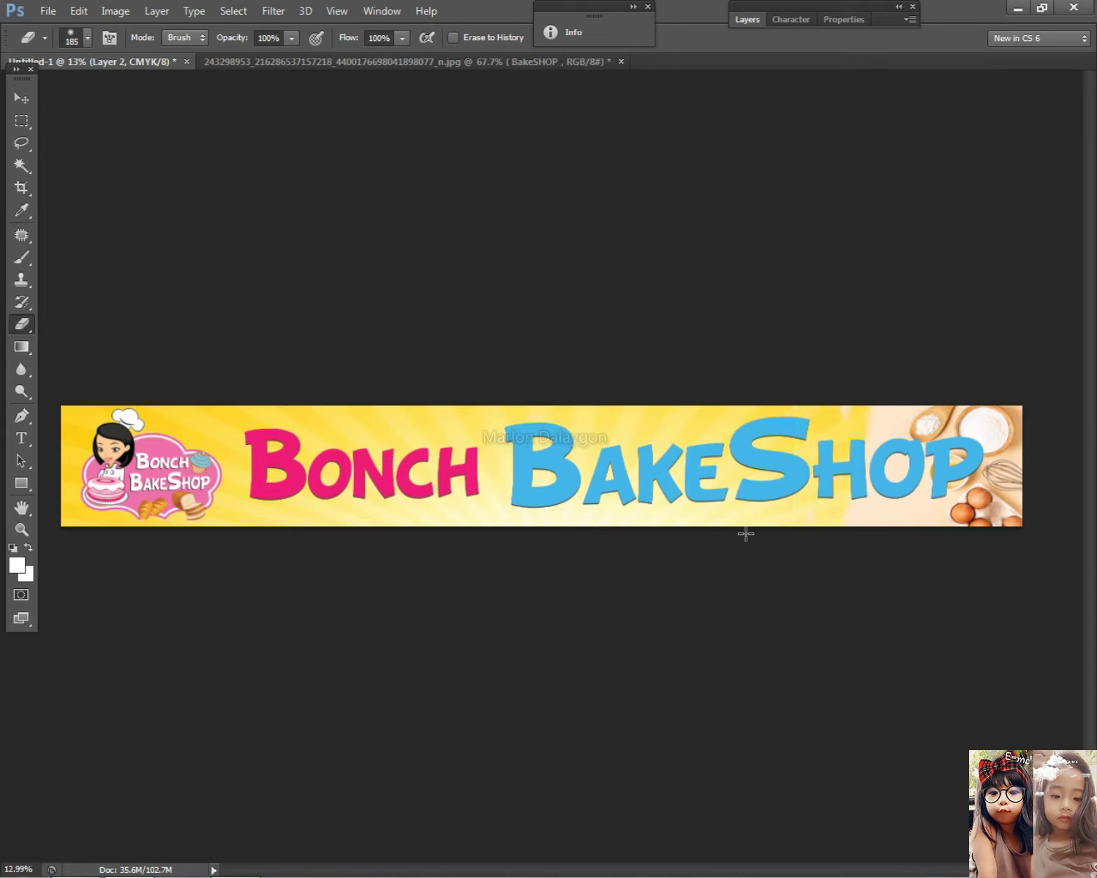
right_click(847, 511)
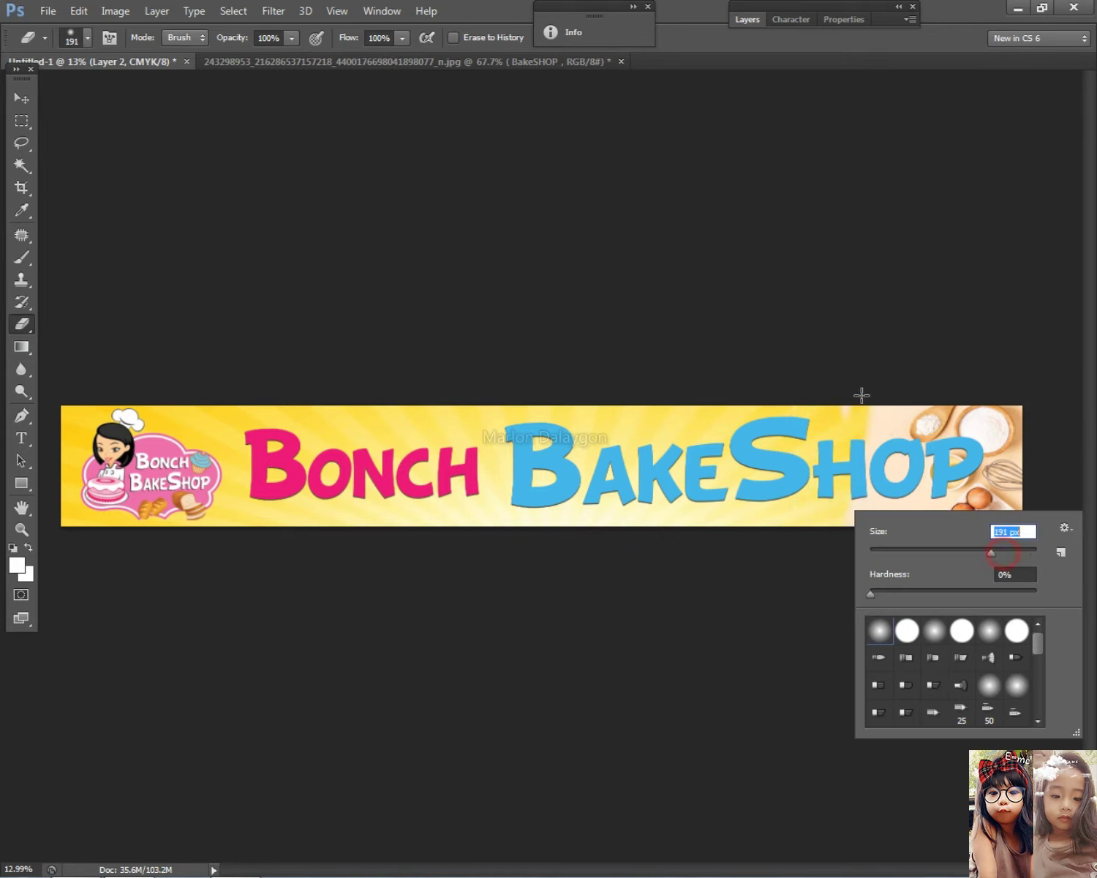
click(822, 381)
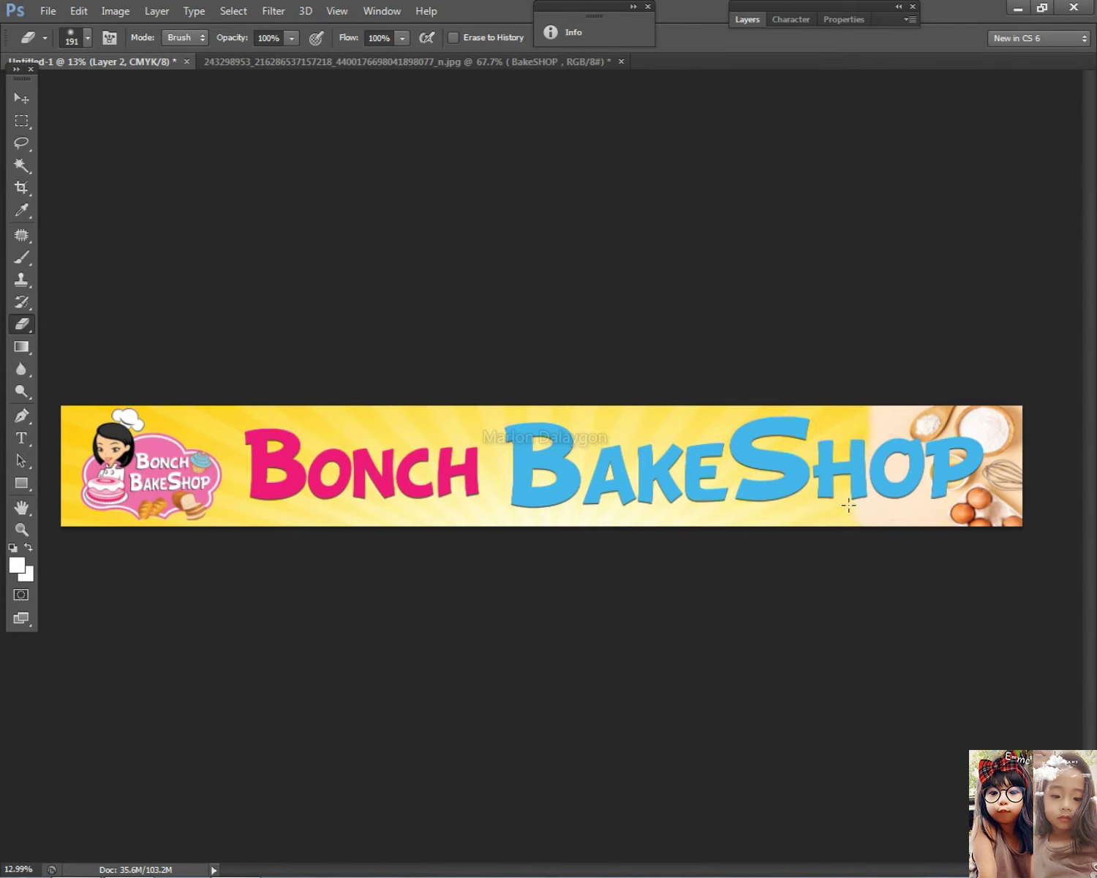
Step: Try transforming the baking ingredients picture by shifting it slightly to the left, and undo the last change
key(ctrl+minus)
key(ctrl+t)
drag(732, 477, 716, 476)
key(Return)
key(e)
key(ctrl+plus)
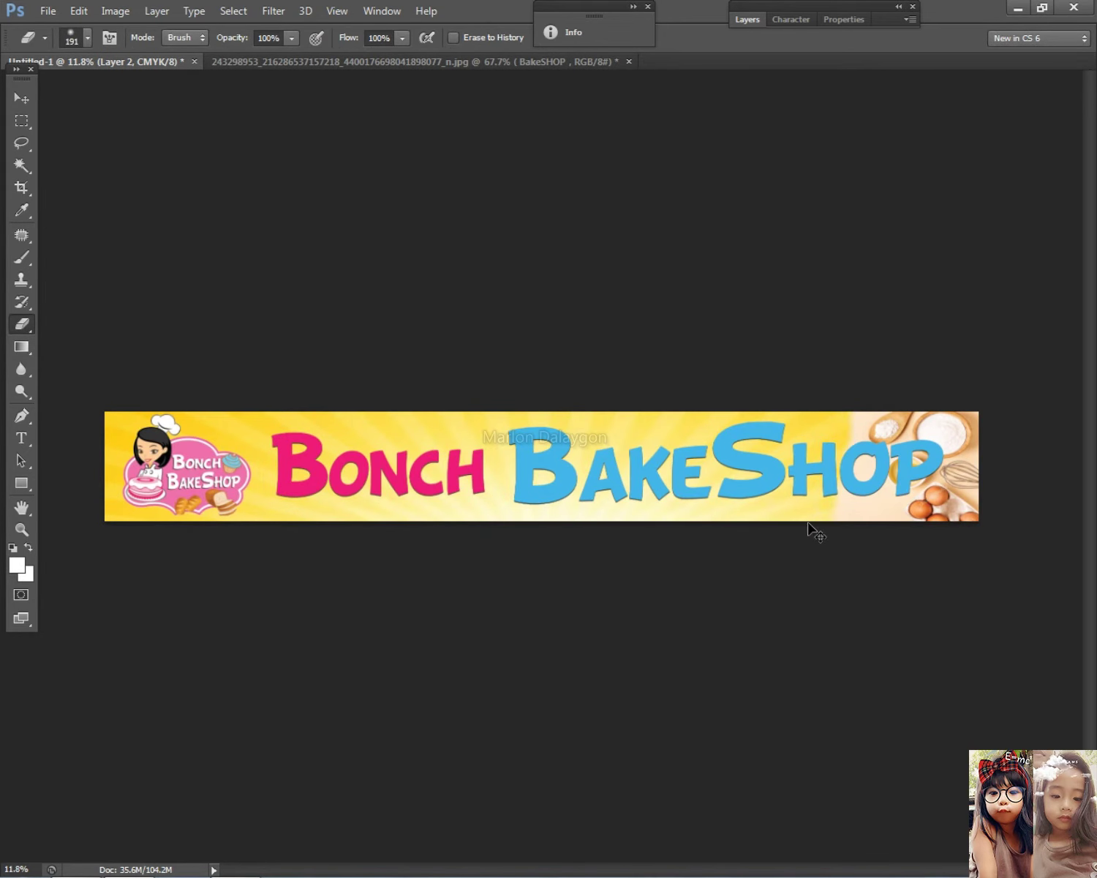
key(ctrl+z)
Step: Remove the baking ingredients picture from the banner
click(22, 98)
right_click(965, 434)
click(967, 441)
Step: Switch to Chrome and go back to the "bake background" image results
key(alt+Tab)
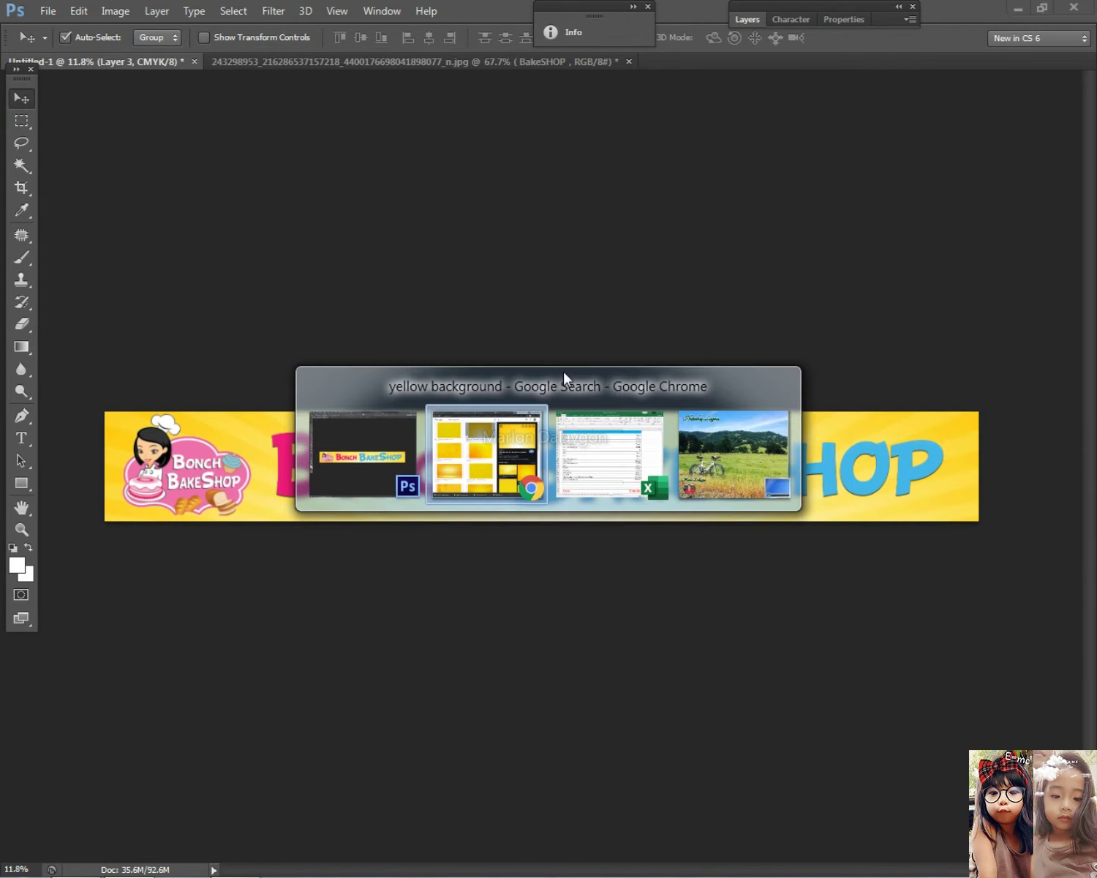
click(504, 449)
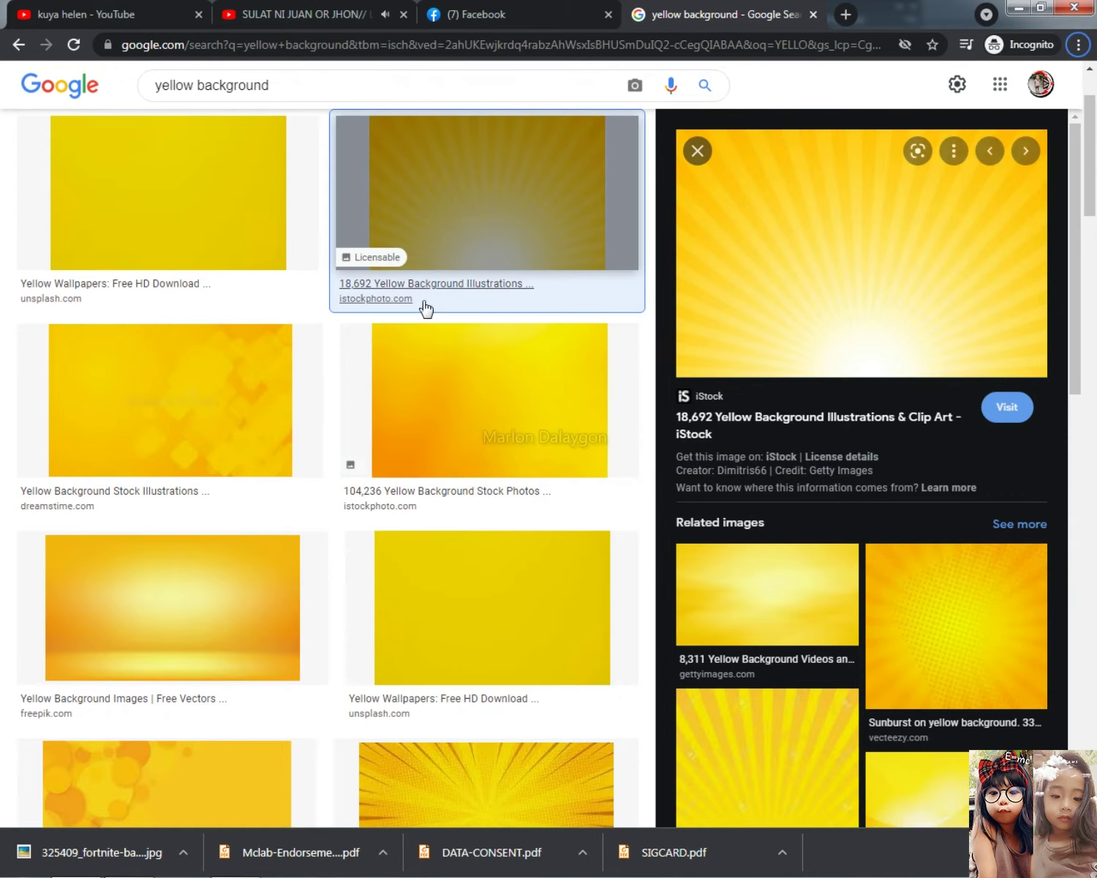
click(16, 48)
click(16, 48)
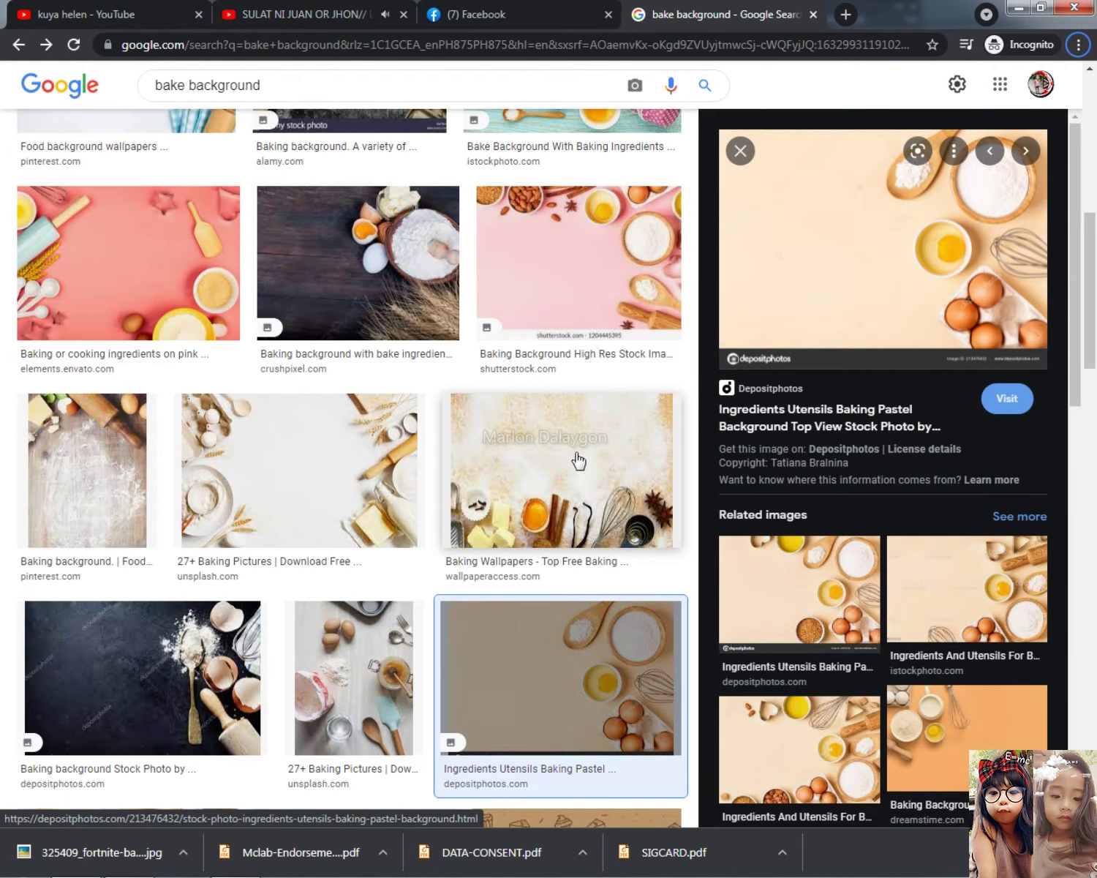
scroll(577, 459, down, 2)
scroll(578, 459, up, 2)
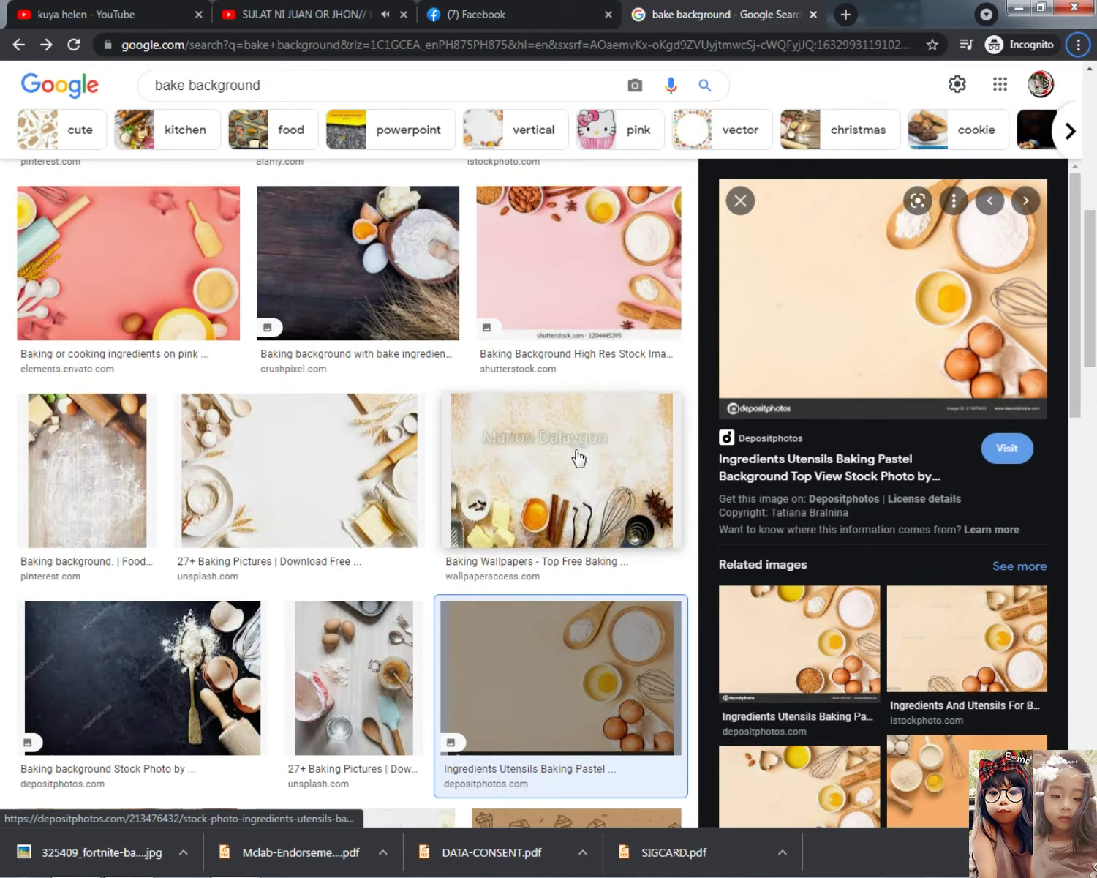
Step: Preview the WallpaperAccess baking wallpaper and the striped Pngtree bread background among the image results
click(567, 434)
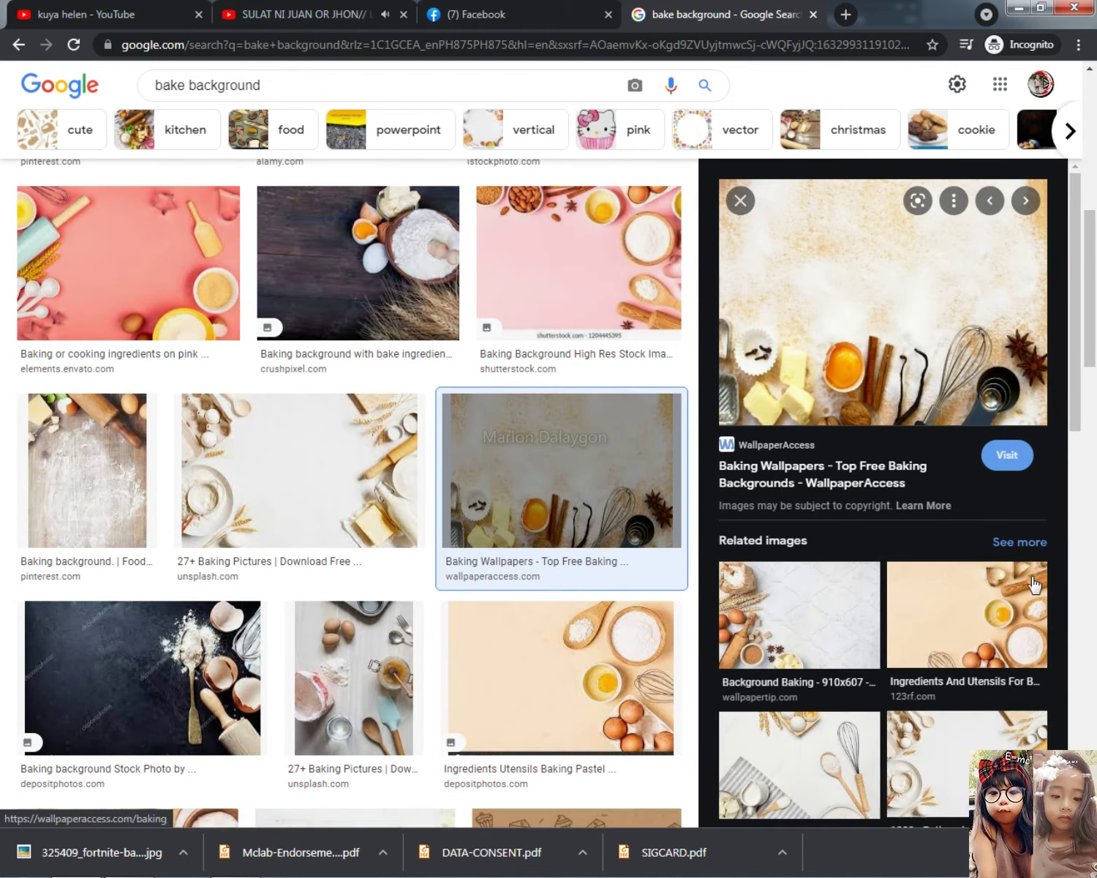
scroll(962, 626, down, 5)
scroll(627, 650, down, 5)
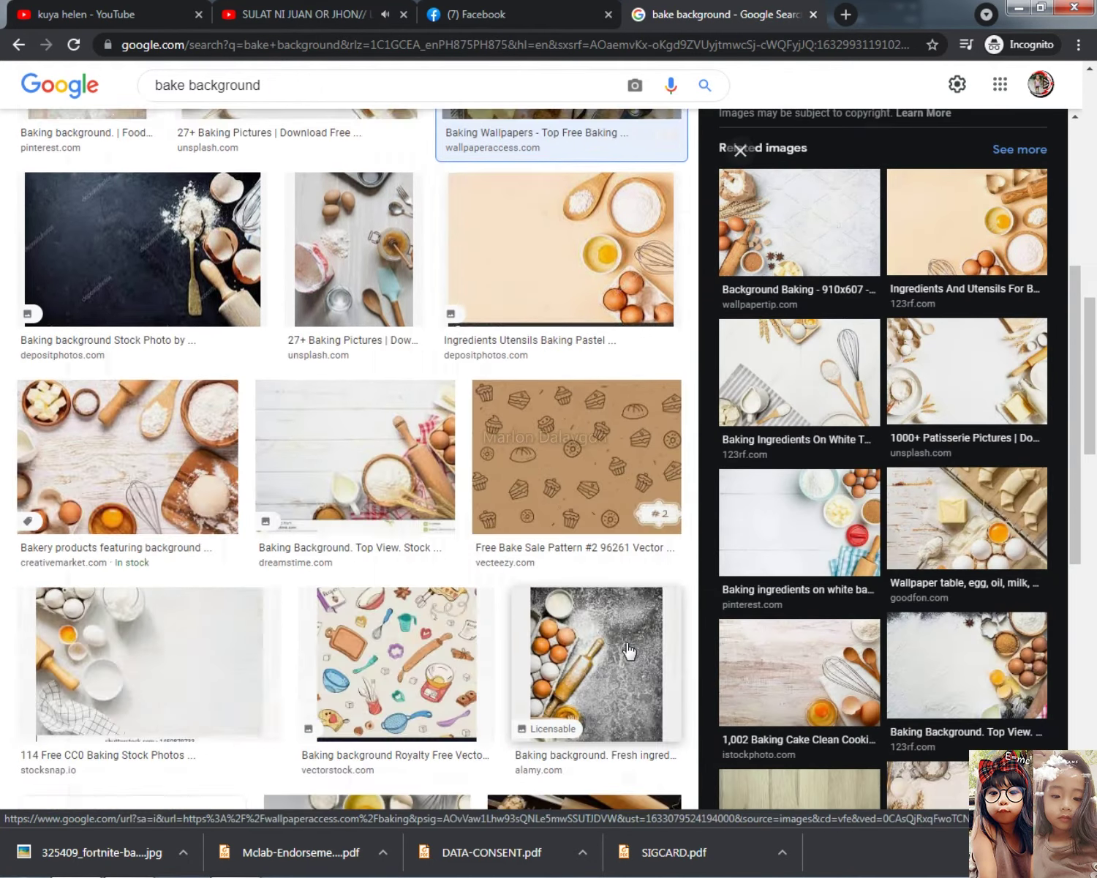
scroll(578, 380, down, 2)
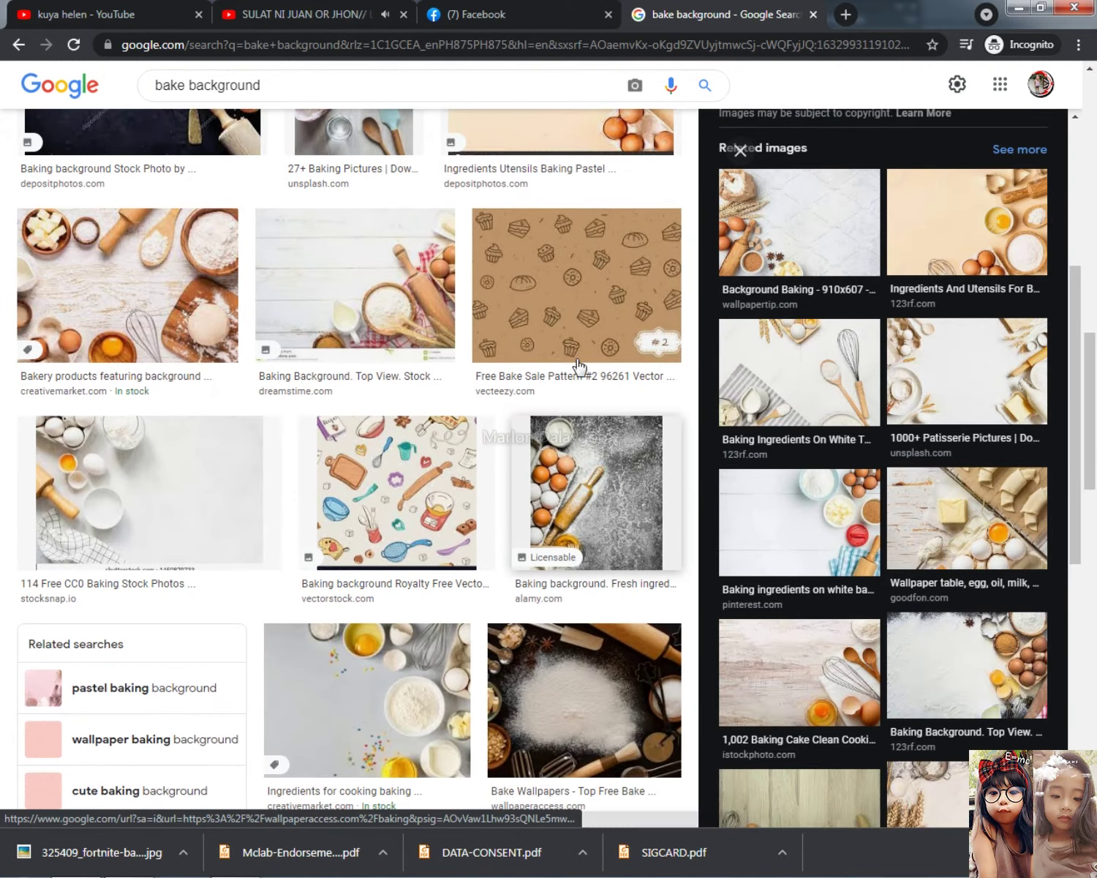
scroll(572, 297, down, 4)
click(619, 565)
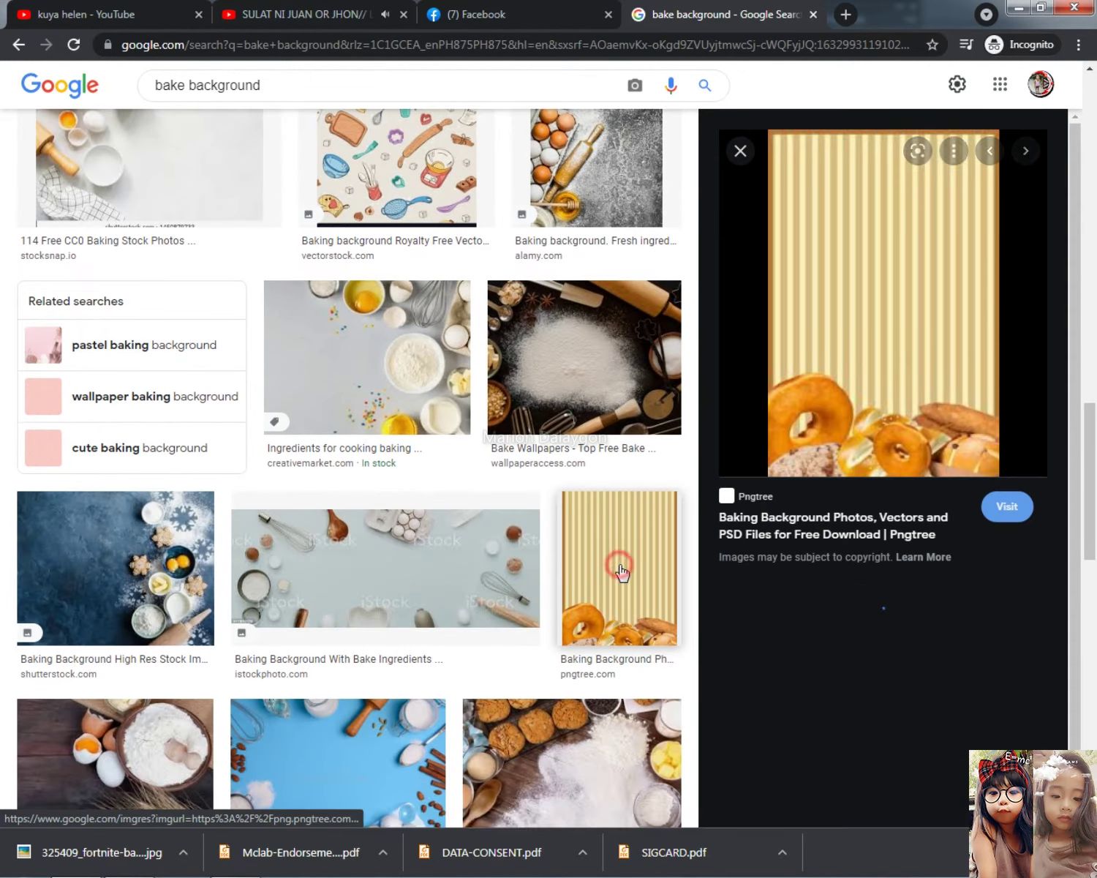
scroll(917, 618, down, 3)
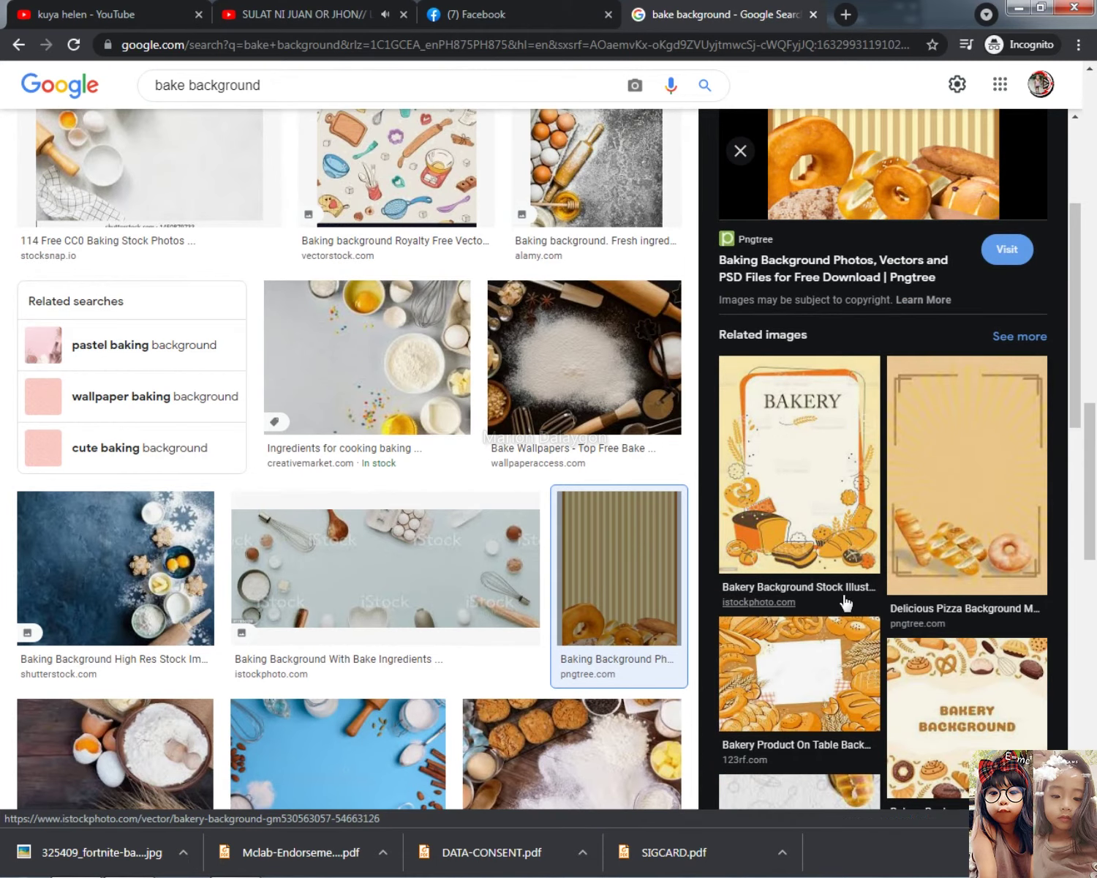
Step: Preview the iStock bakery illustration and copy the related Pngtree "Featured Baking Bread" image
click(803, 501)
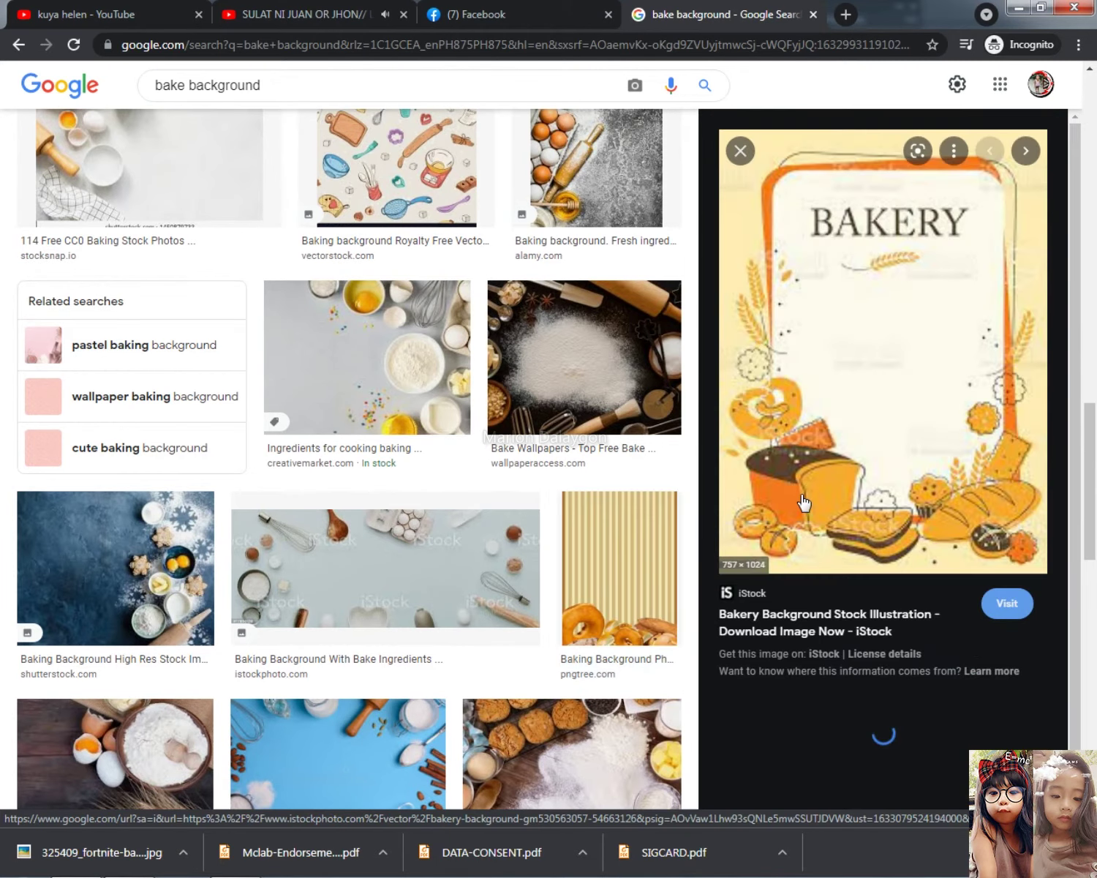
scroll(841, 611, down, 4)
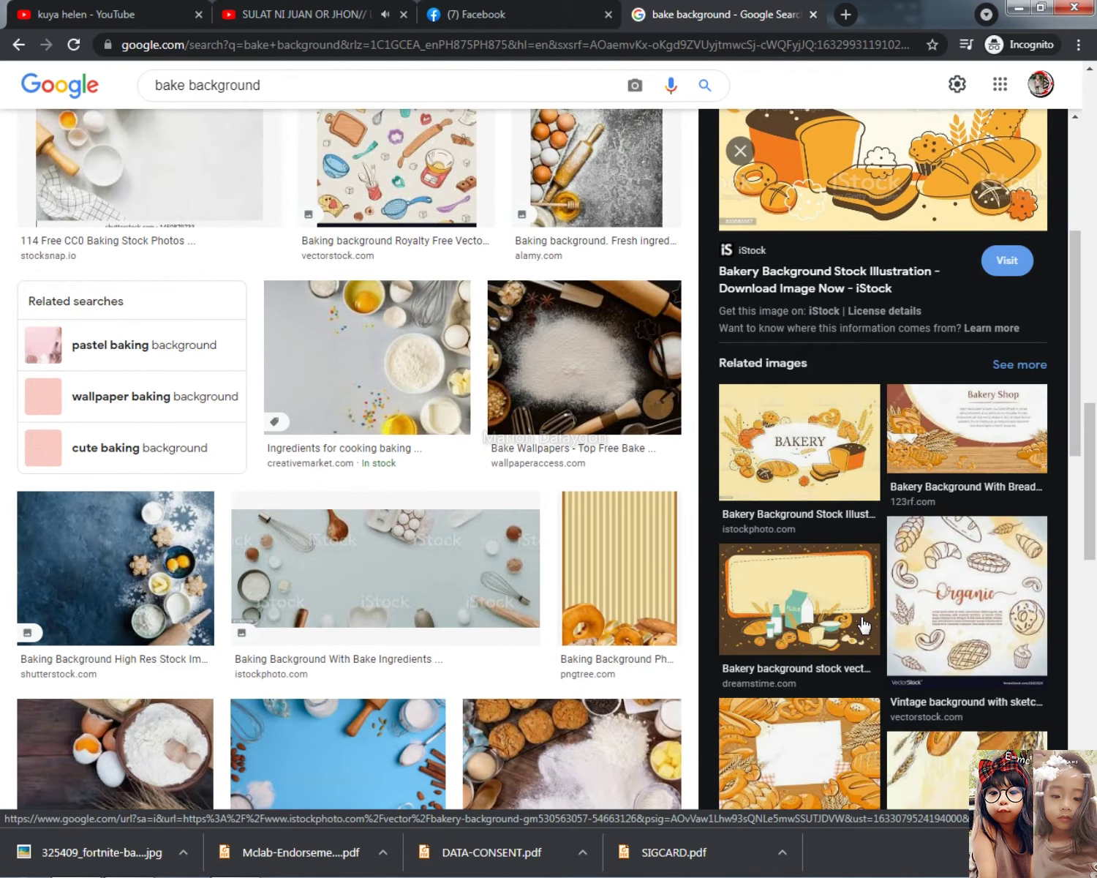
scroll(864, 622, down, 3)
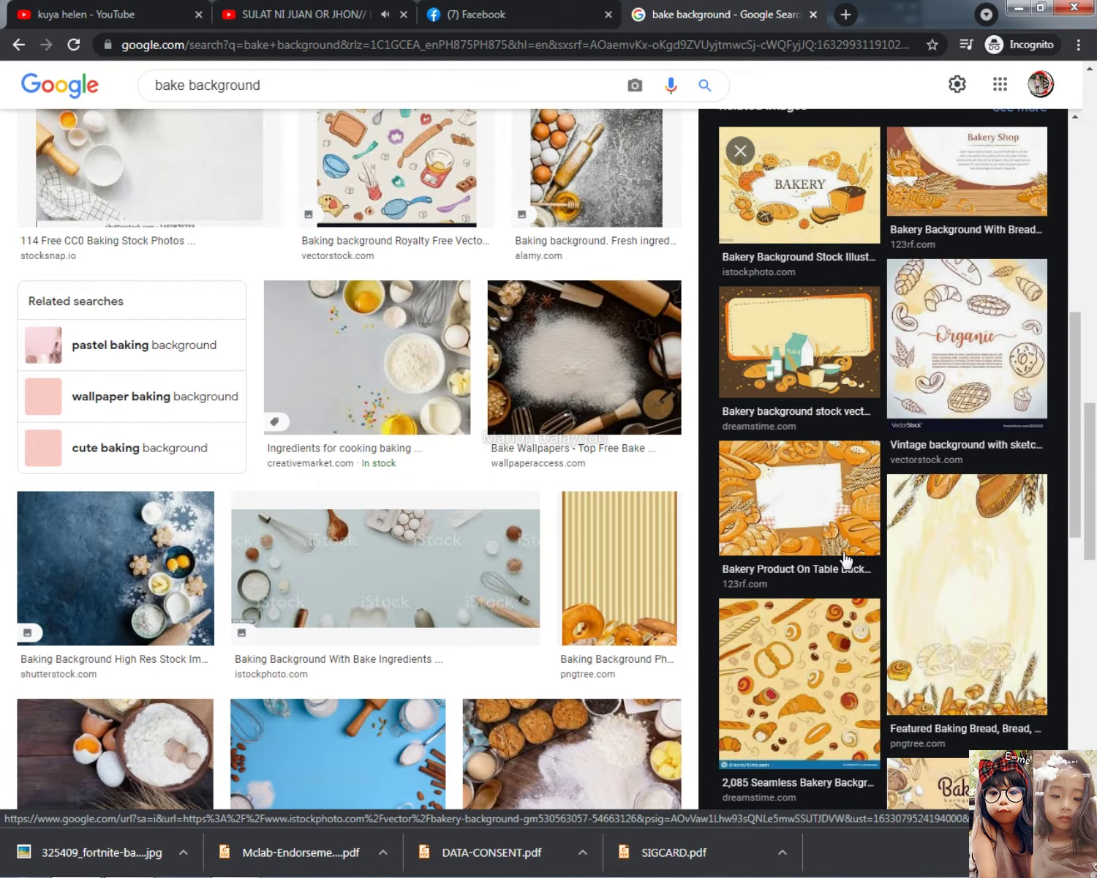
right_click(894, 532)
click(972, 730)
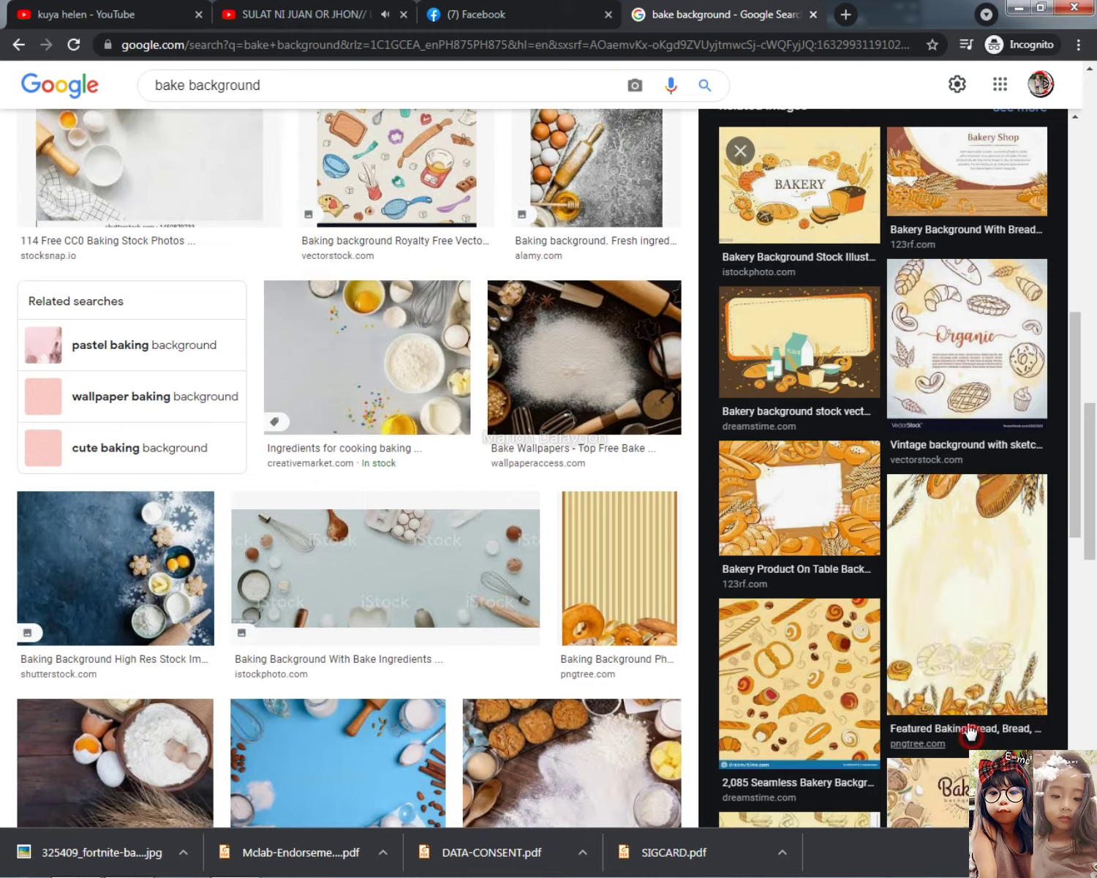
Step: Return to Photoshop with the bread image pasted in, rotate it about -90° and scale it to about 625% over the banner's right end
key(alt+Tab)
click(460, 473)
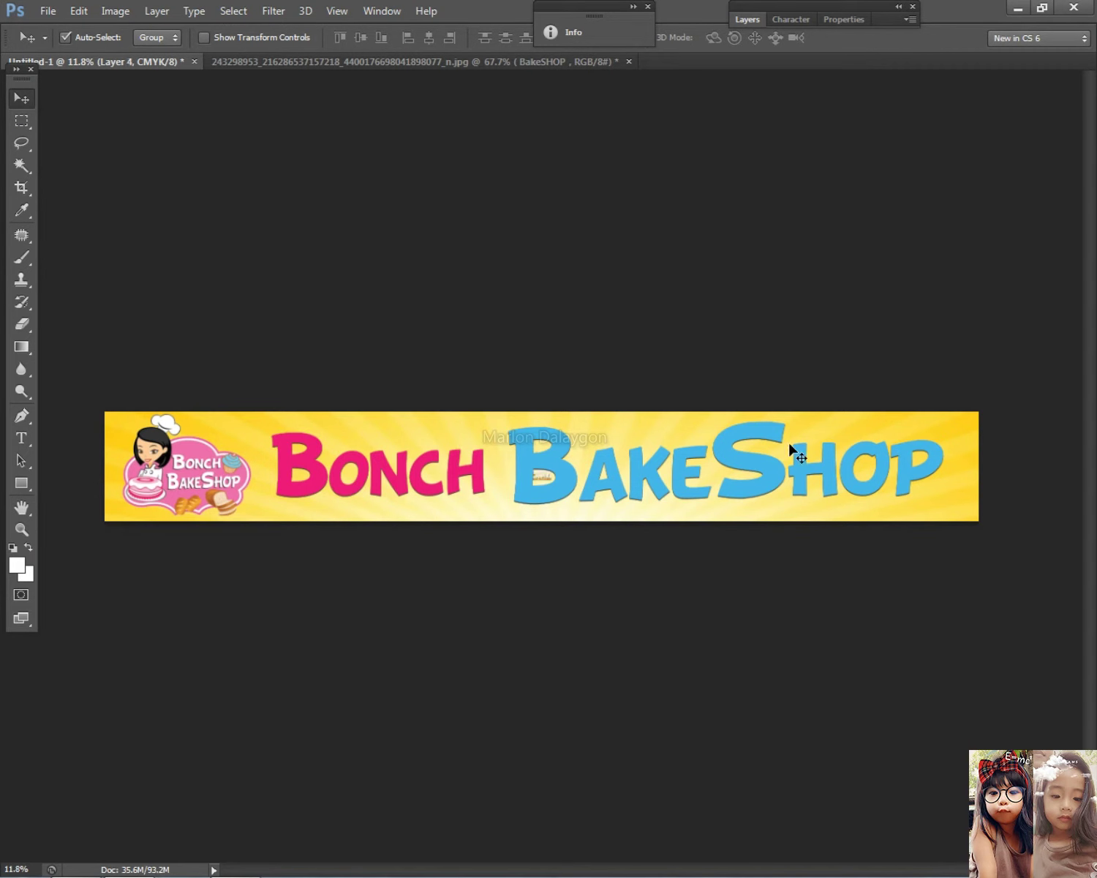
key(ctrl+t)
drag(627, 383, 438, 326)
drag(560, 478, 732, 535)
drag(685, 515, 990, 459)
drag(1055, 412, 990, 419)
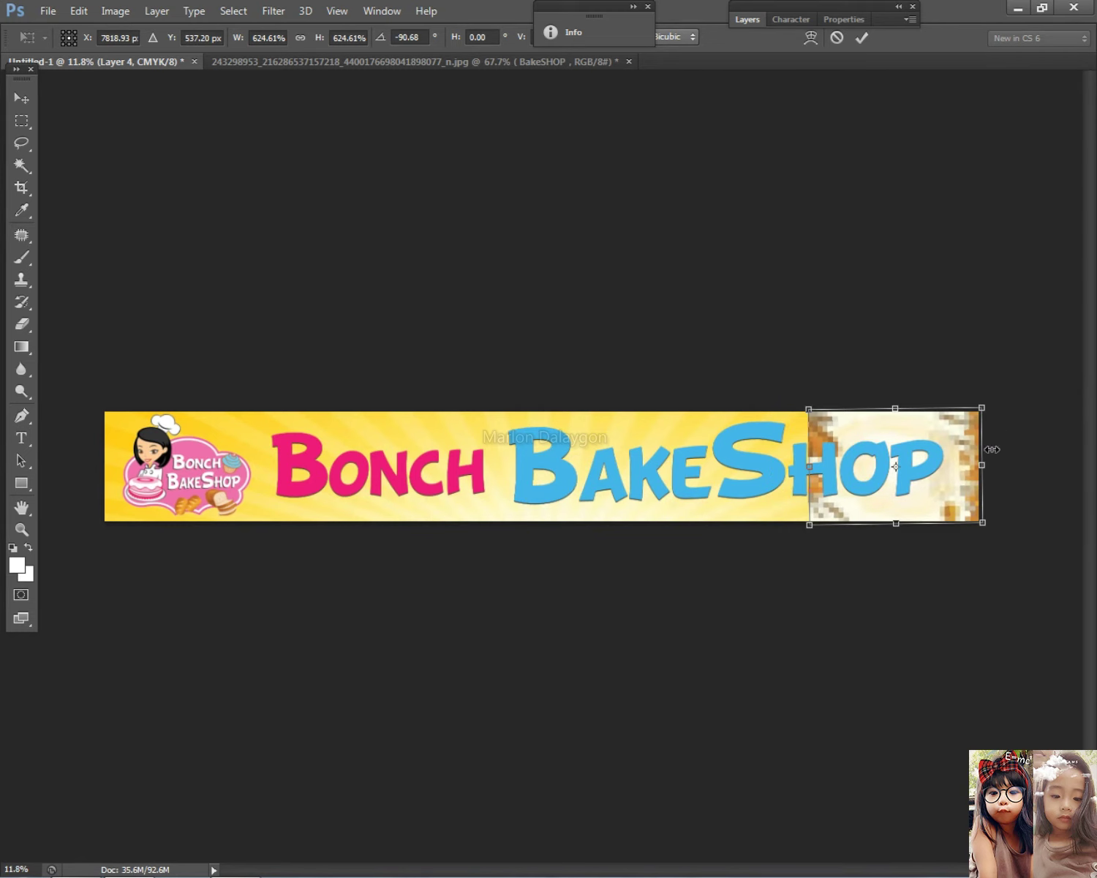
key(Return)
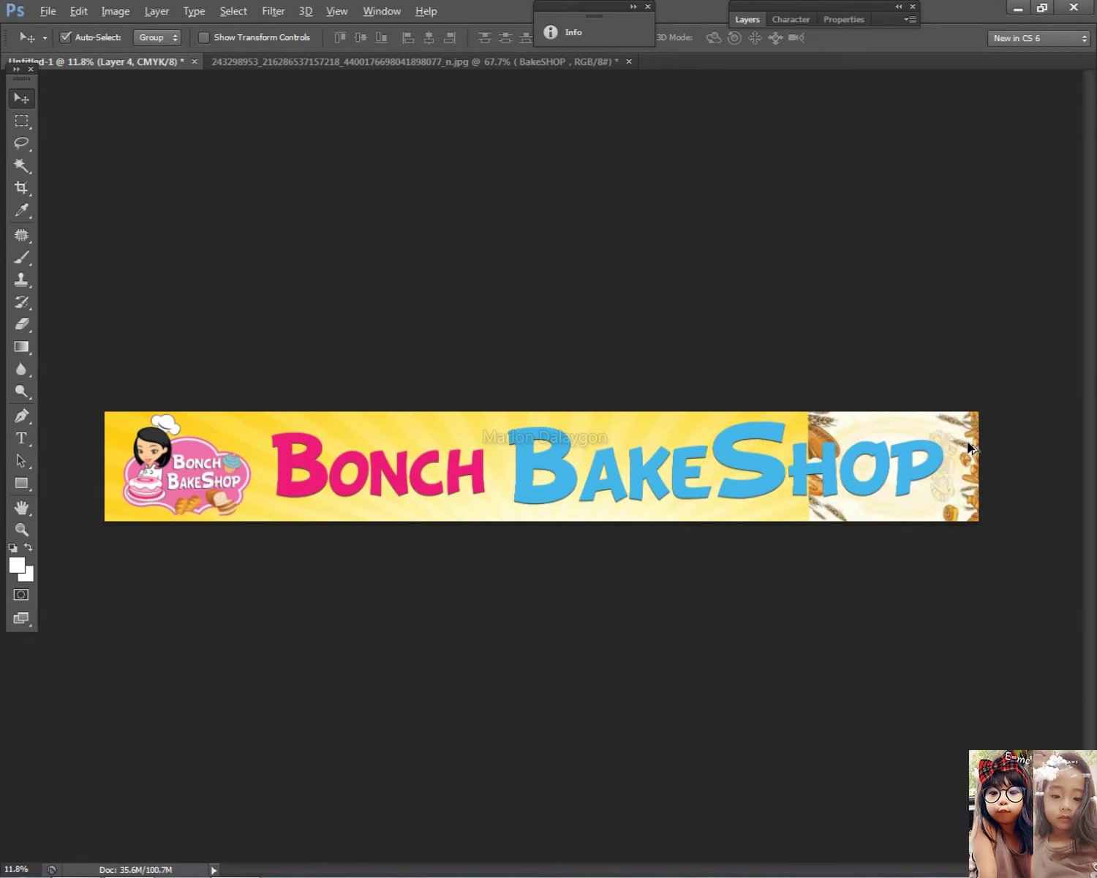
Step: Remove the bread picture from the banner and reposition the yellow sunburst behind the shop-name text
scroll(967, 442, up, 2)
right_click(1052, 446)
click(1048, 443)
scroll(1060, 458, down, 2)
key(ctrl+t)
drag(788, 460, 578, 466)
key(Return)
key(ctrl+[)
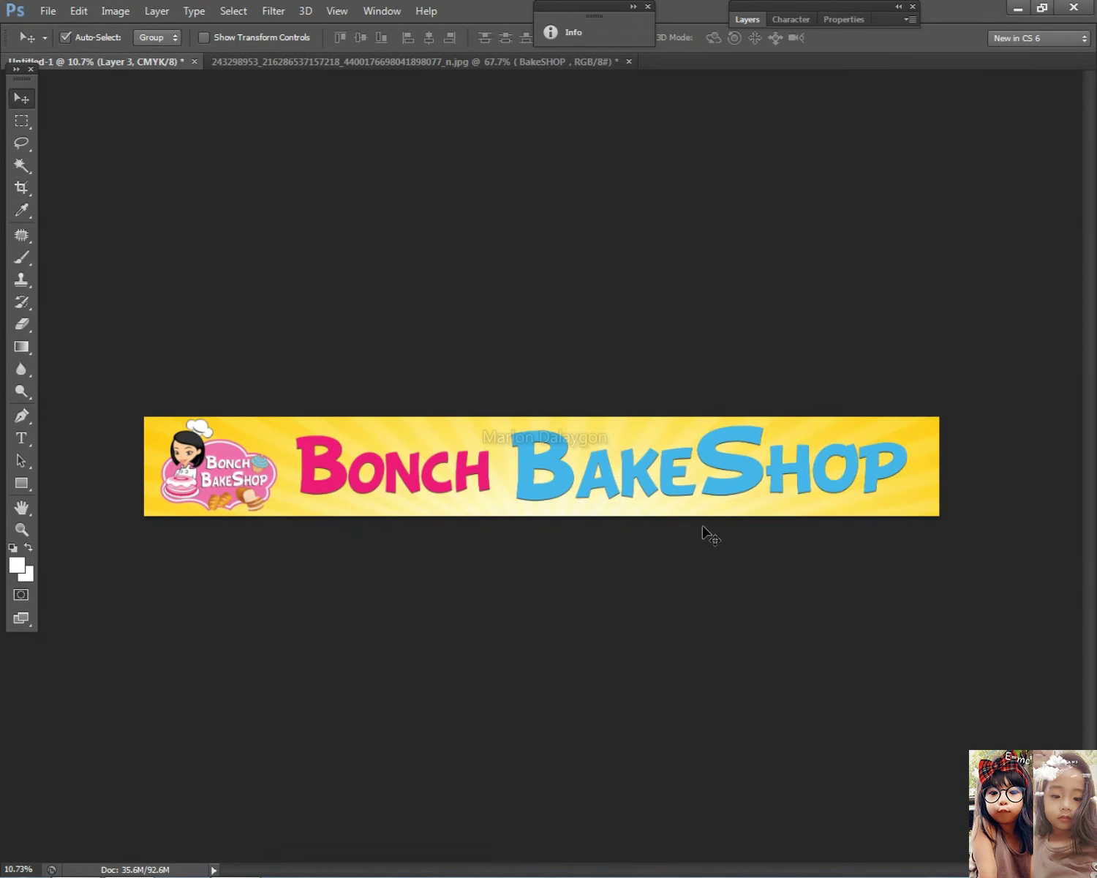
Step: Add a 13 px black outside stroke to the BakeSHOP text layer
scroll(705, 529, down, 4)
scroll(705, 529, up, 4)
right_click(633, 476)
click(661, 483)
scroll(677, 492, up, 3)
drag(677, 491, 679, 488)
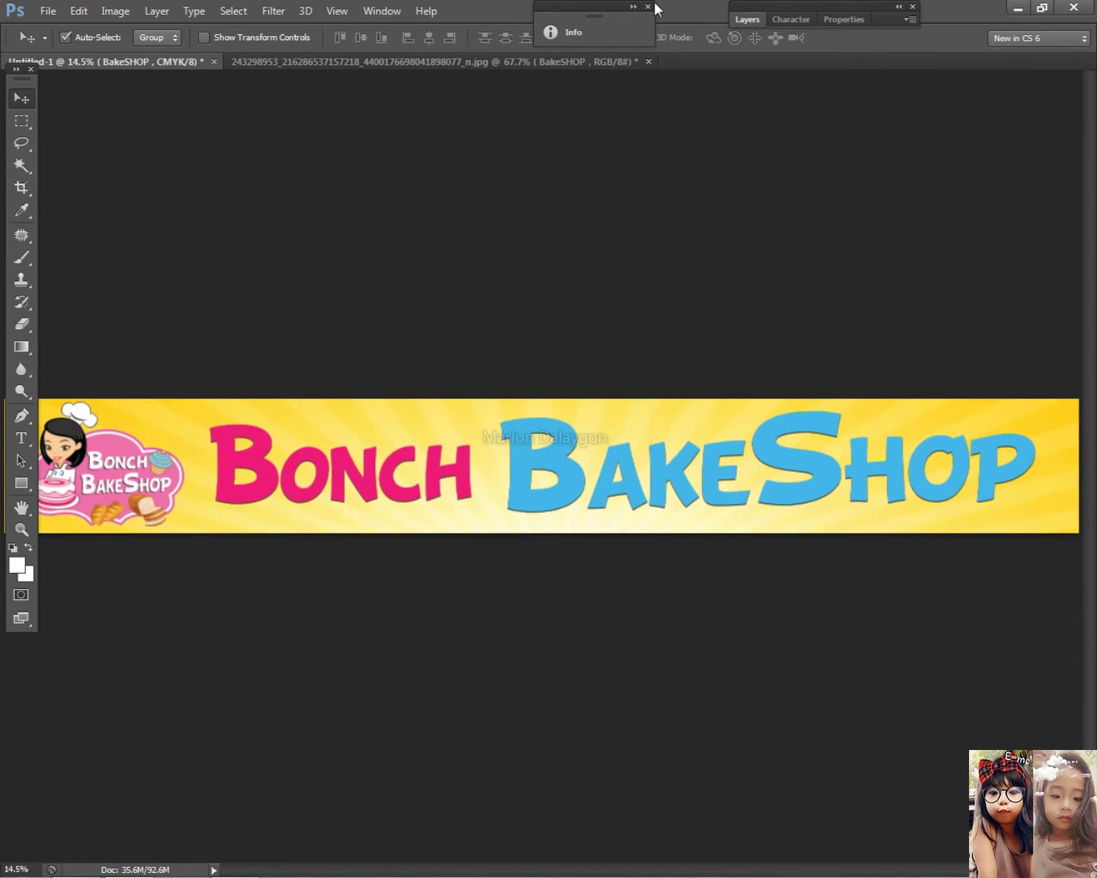
click(740, 20)
double_click(874, 116)
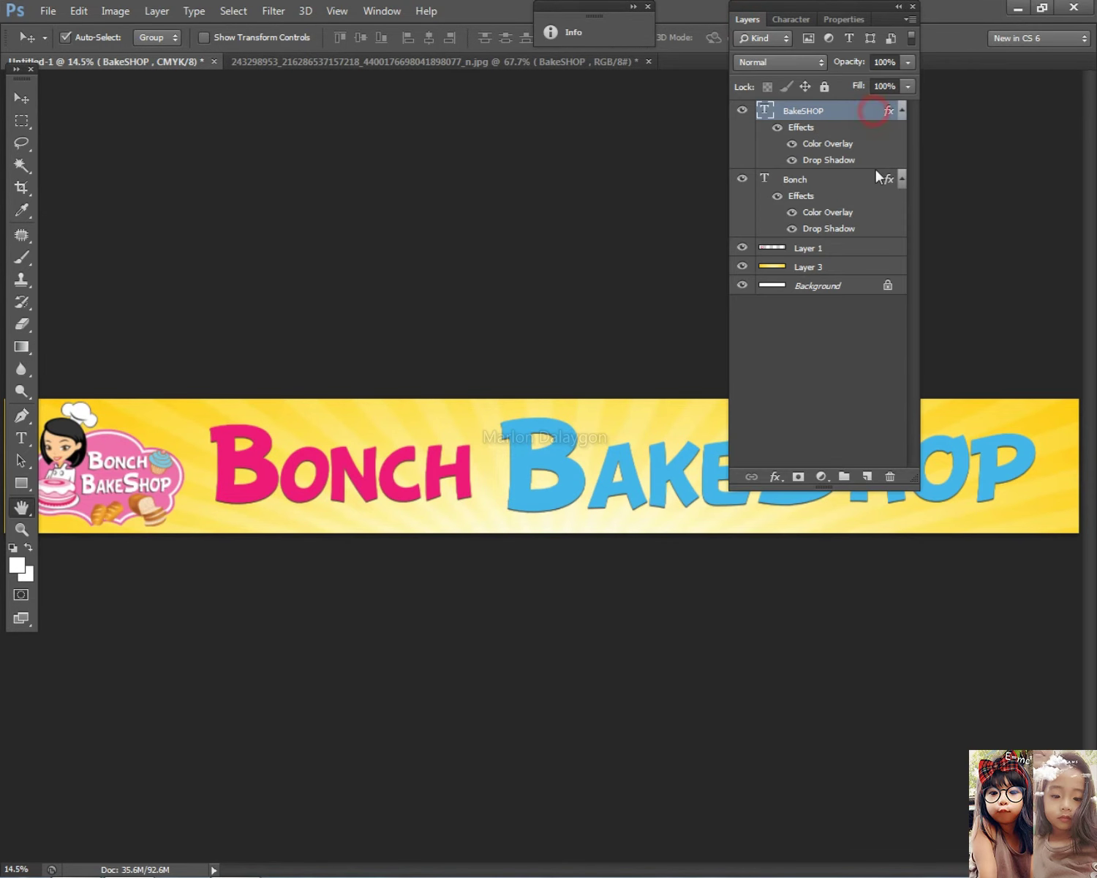
click(631, 648)
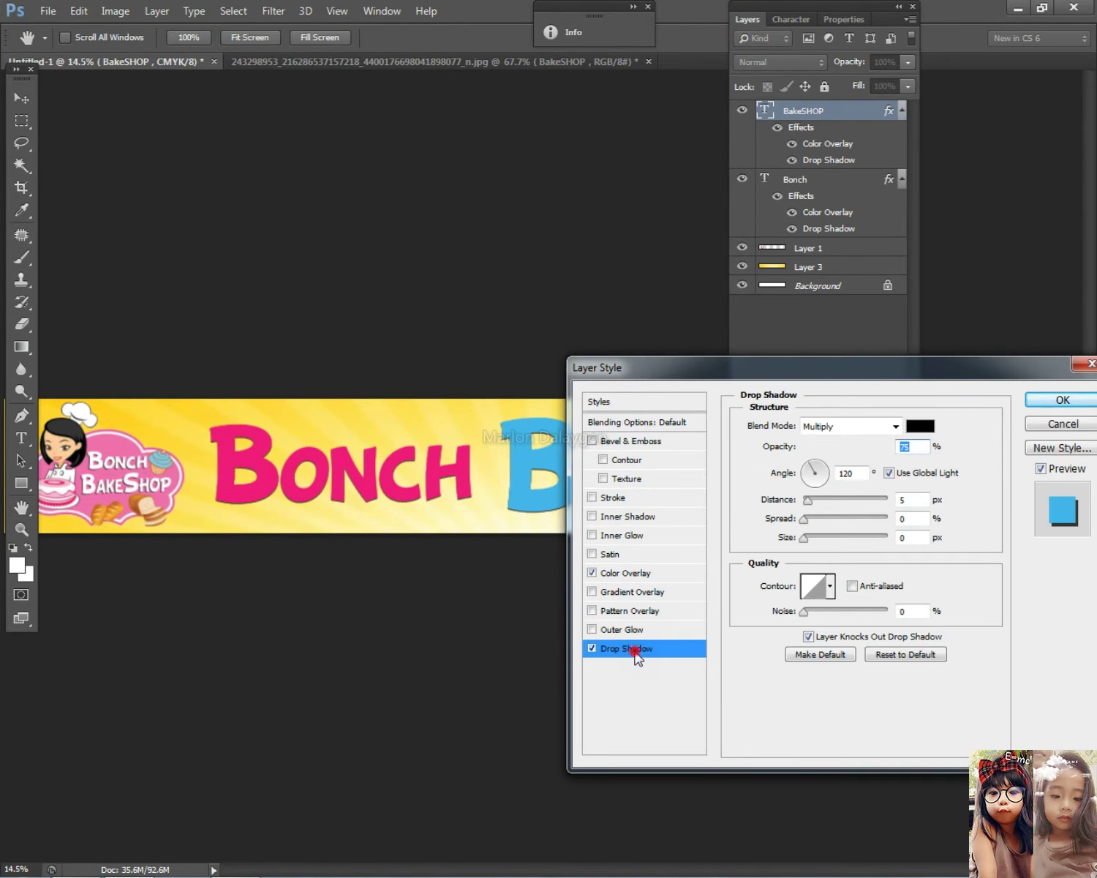
click(612, 498)
mouse_move(832, 378)
mouse_down()
mouse_move(669, 642)
mouse_move(653, 694)
mouse_up()
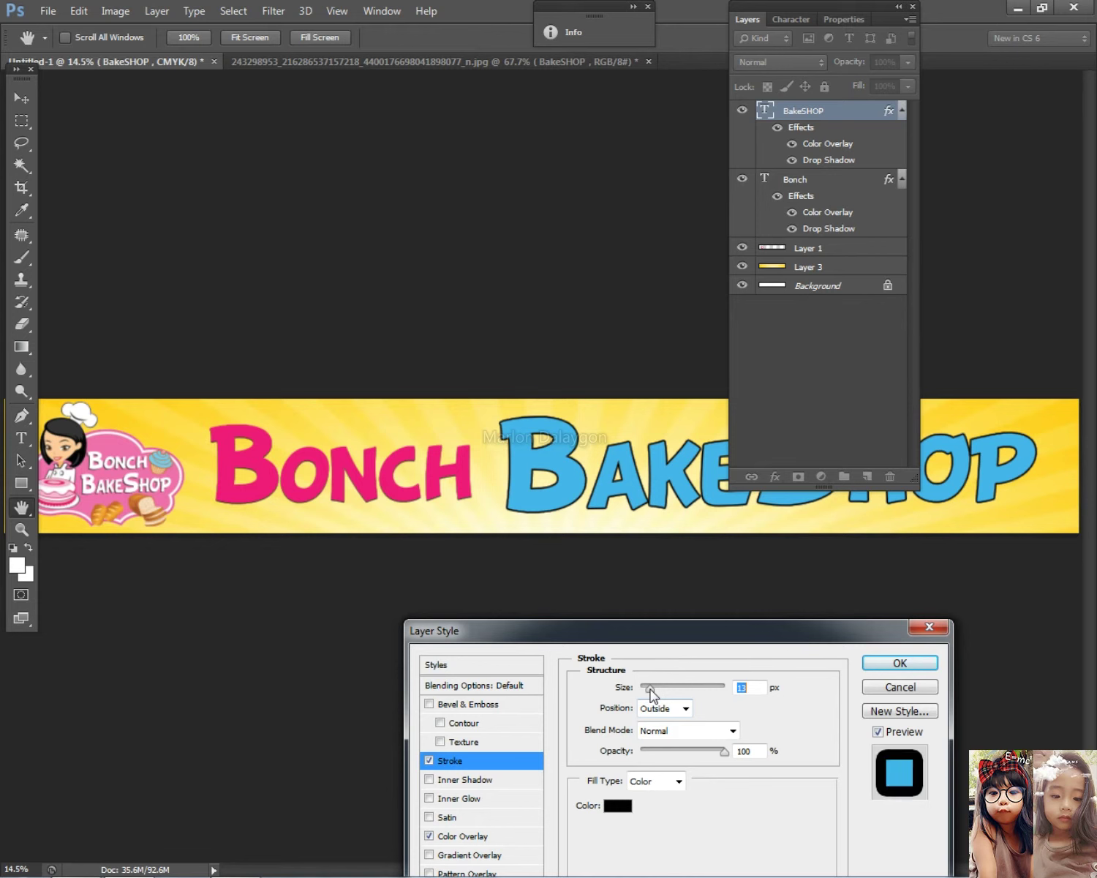
click(900, 662)
Step: Add an 18 px black outside stroke to the pink Bonch text layer
right_click(439, 470)
click(455, 475)
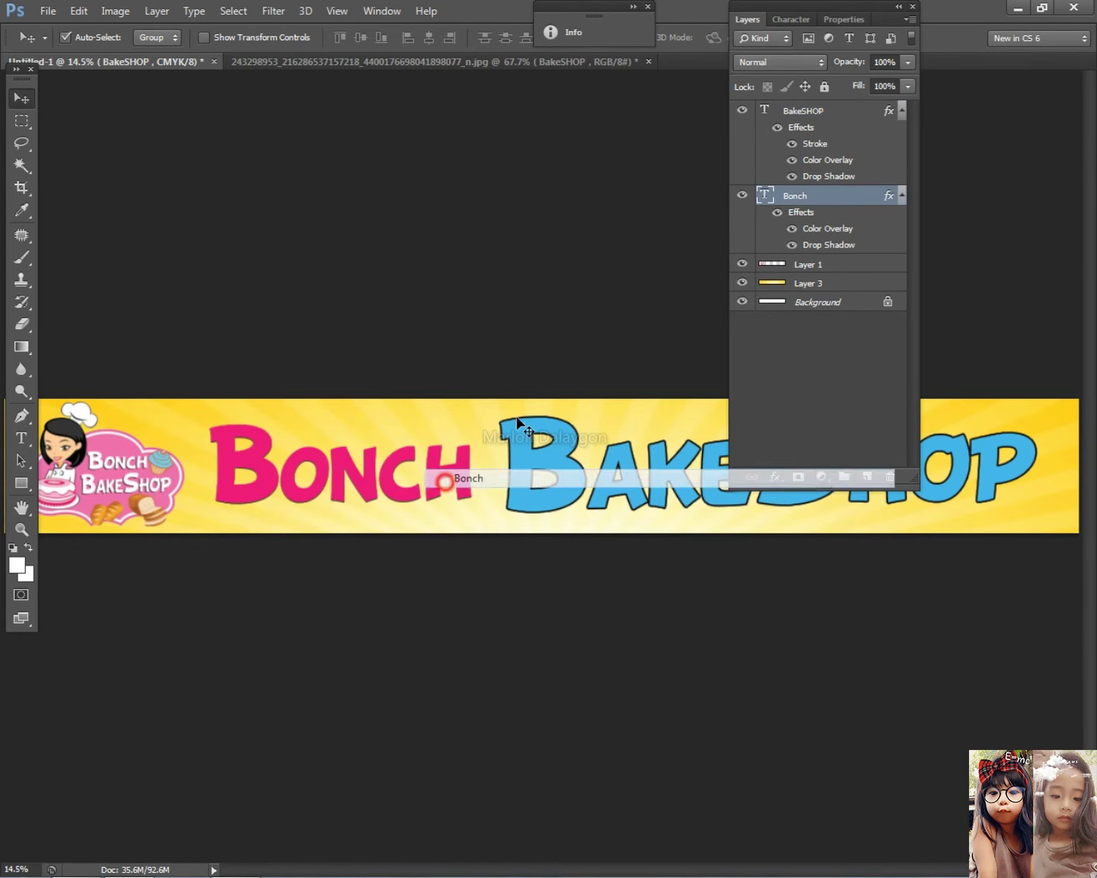
double_click(856, 197)
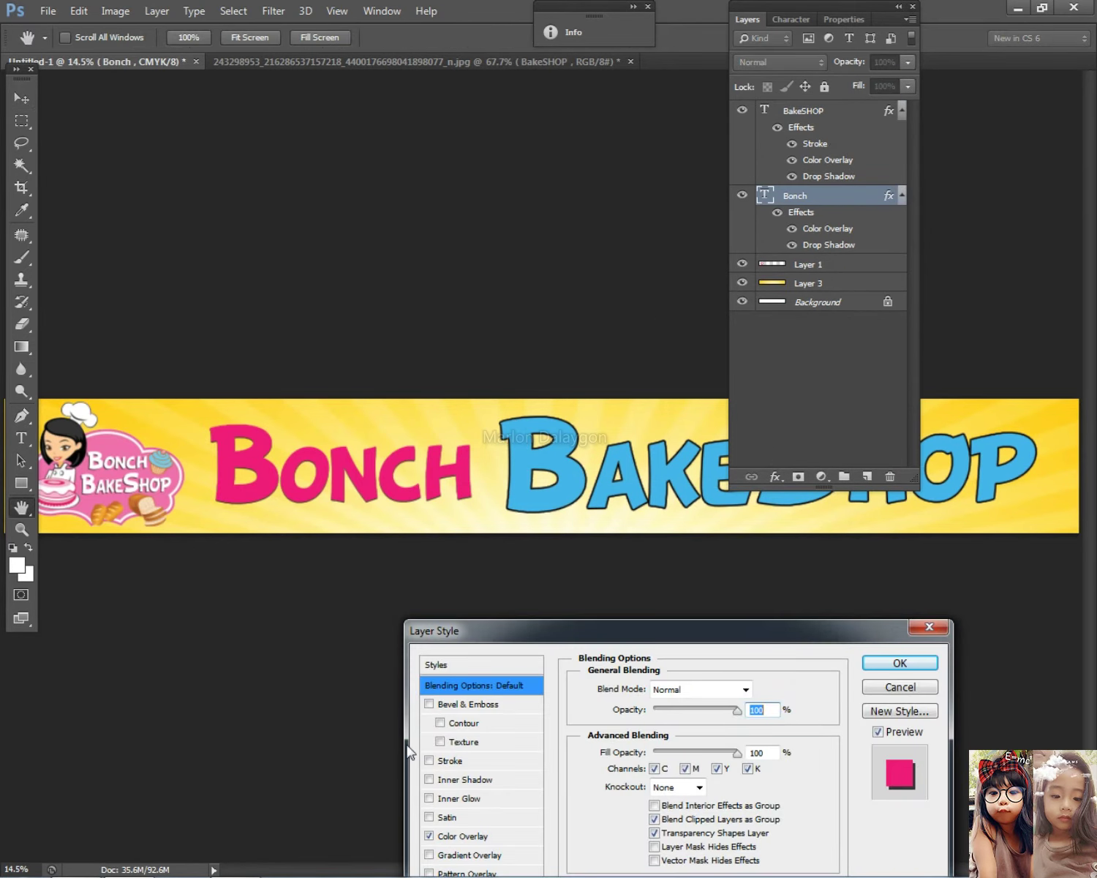
drag(574, 631, 596, 302)
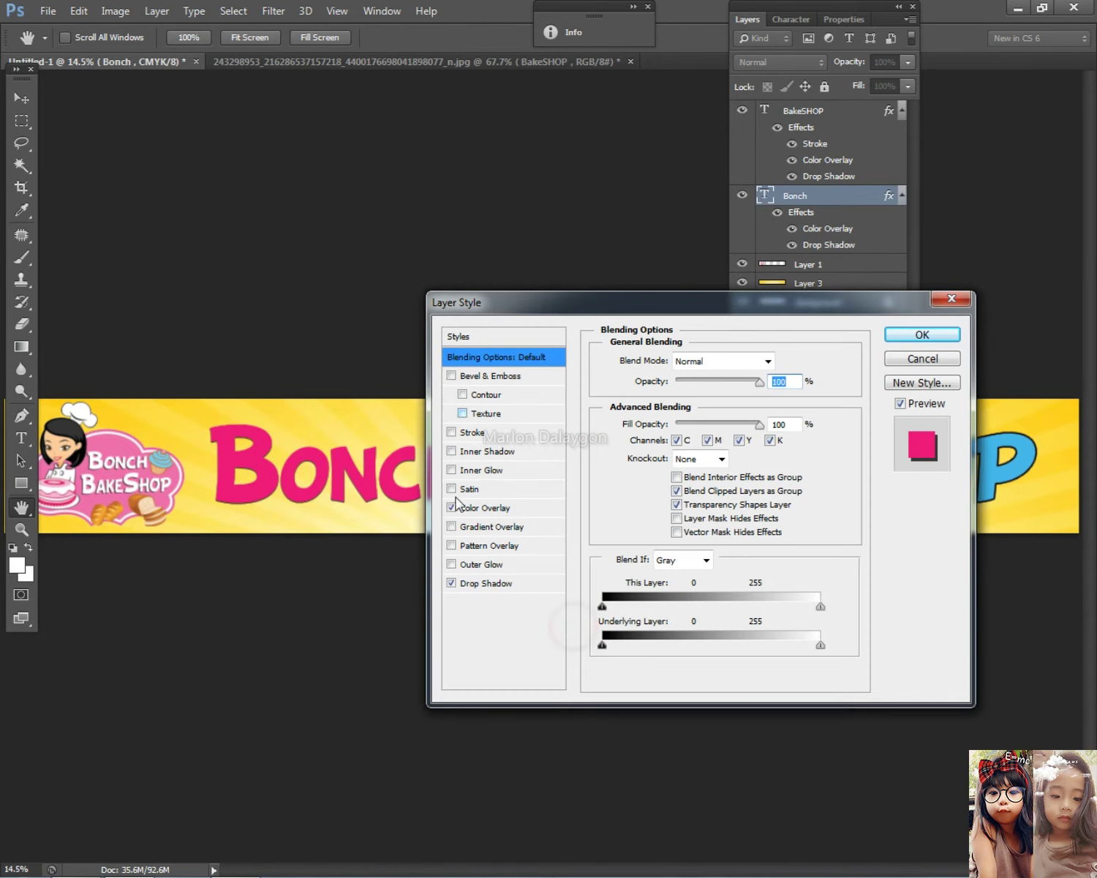
click(474, 433)
drag(674, 358, 676, 359)
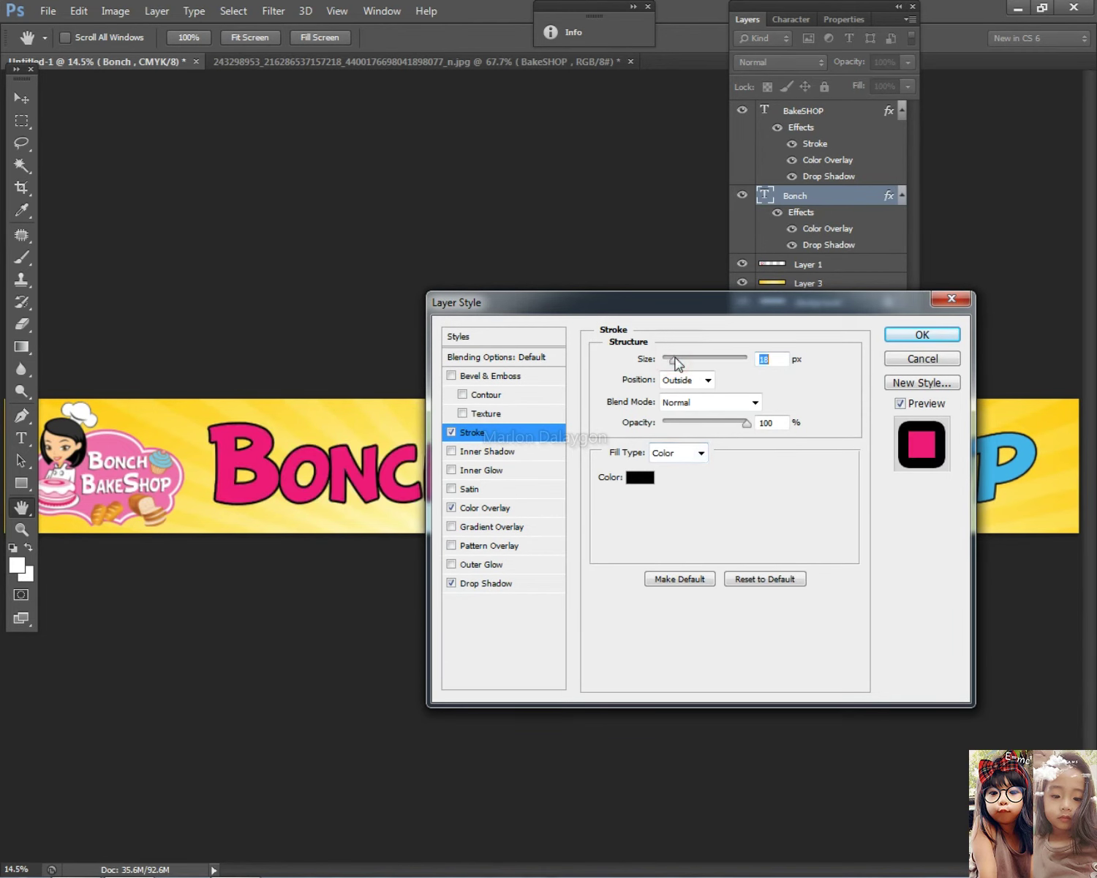
click(923, 334)
click(745, 17)
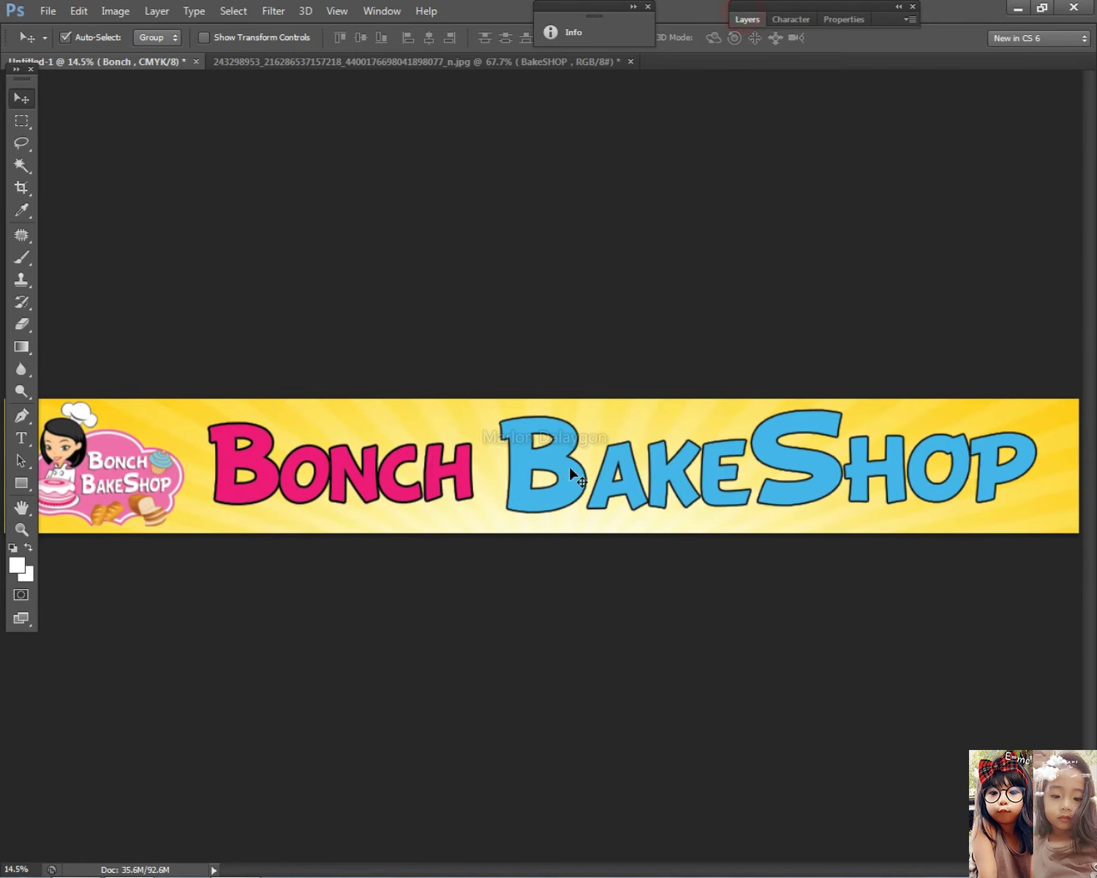
Step: Nudge the Bonch text slightly left to widen the gap before BakeSHOP
scroll(505, 582, down, 3)
scroll(392, 512, up, 4)
right_click(365, 487)
click(388, 489)
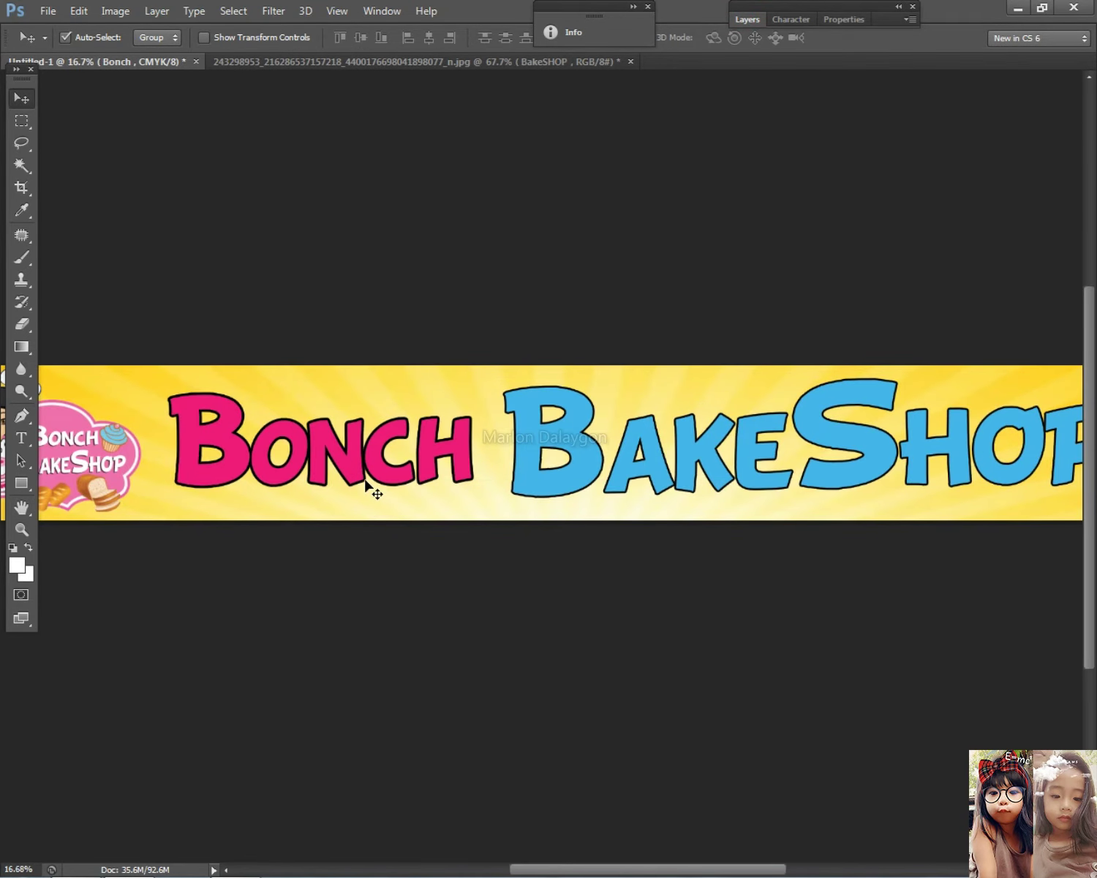
key(ctrl+t)
key(Return)
key(shift+Left)
key(shift+Left)
key(shift+Left)
right_click(626, 461)
click(670, 468)
scroll(672, 523, down, 3)
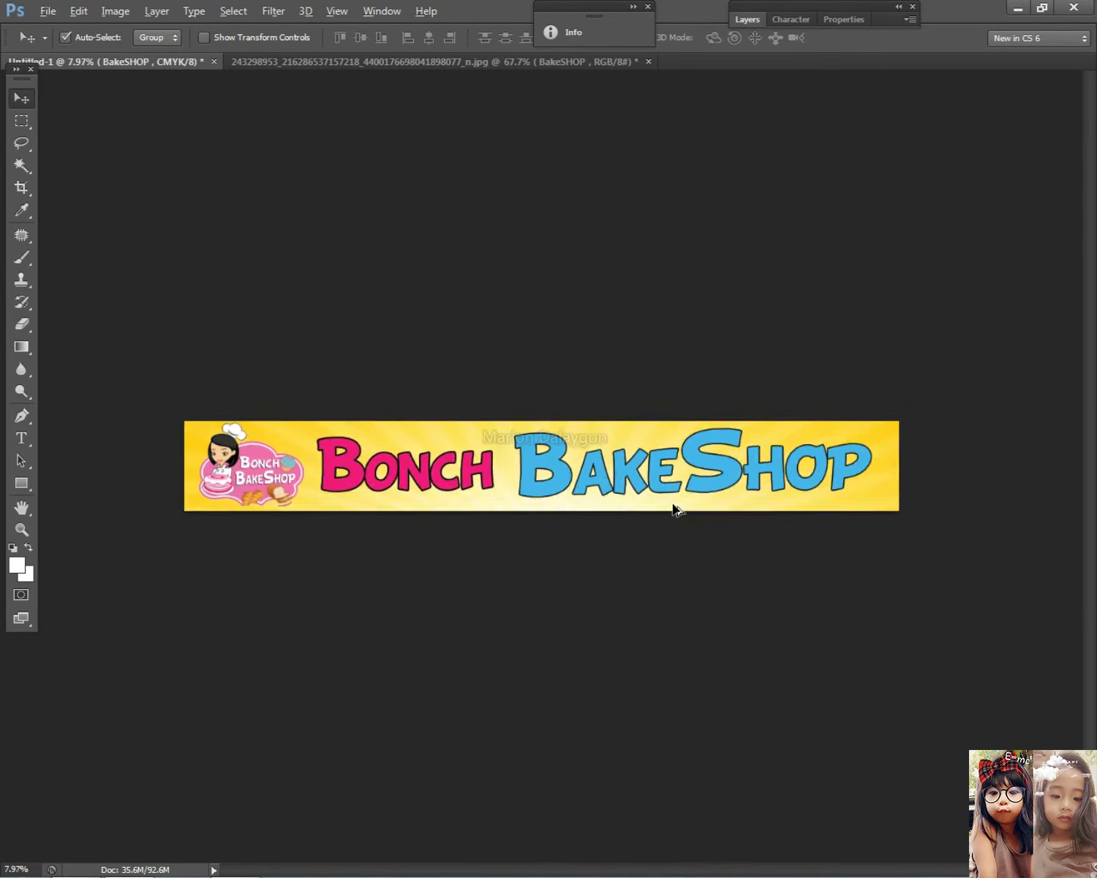
Step: Make the logo layer at the banner's left end the active layer
scroll(686, 520, up, 2)
scroll(656, 523, up, 1)
right_click(163, 460)
click(183, 466)
scroll(194, 486, up, 1)
scroll(194, 486, down, 2)
right_click(209, 486)
click(212, 489)
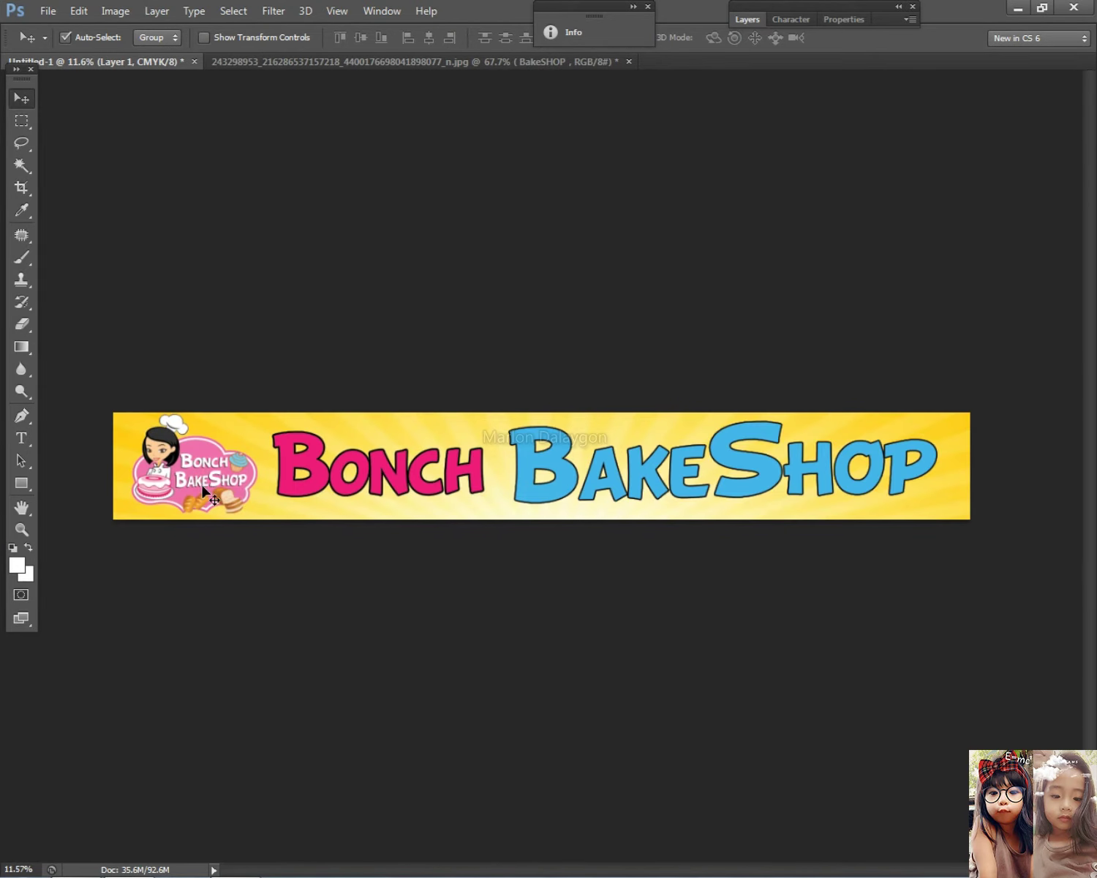
Step: Draw a closed Pen tool path around the chef hat in the logo, following the hairline along its lower edge
scroll(205, 491, up, 1)
scroll(124, 500, up, 2)
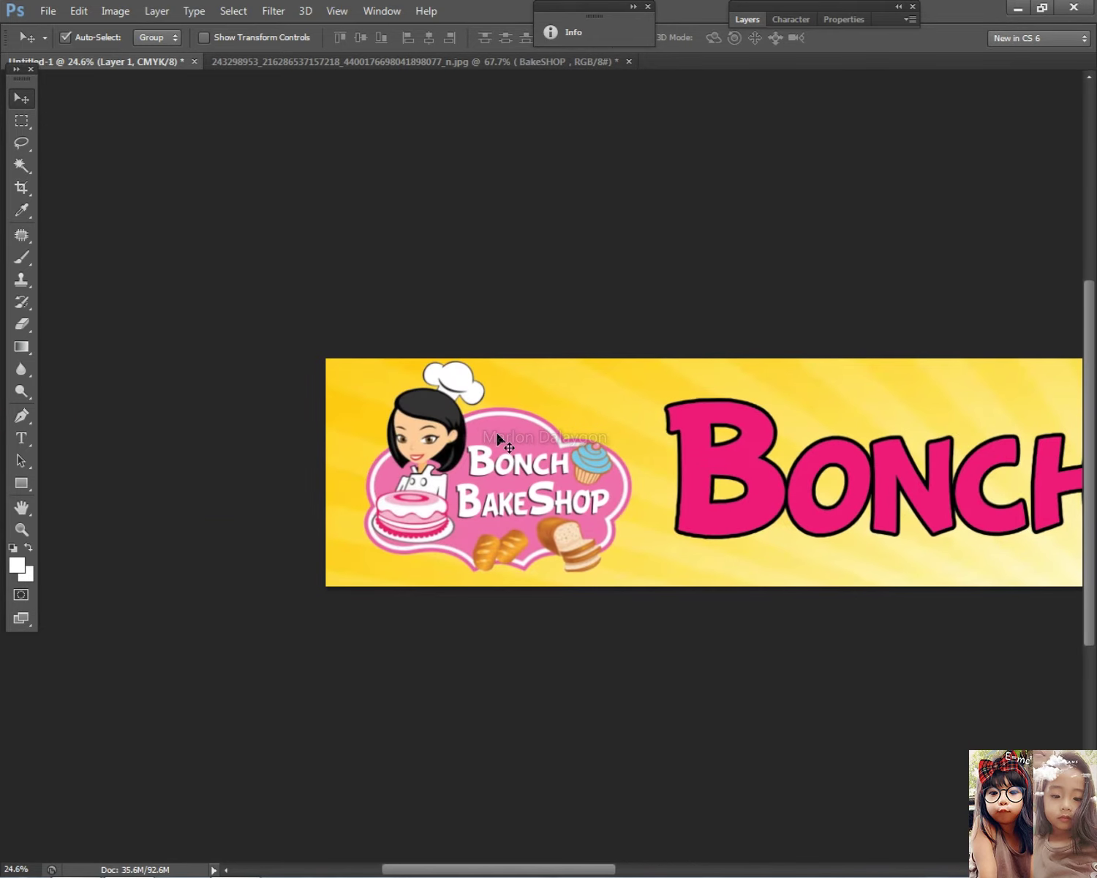
scroll(500, 438, up, 5)
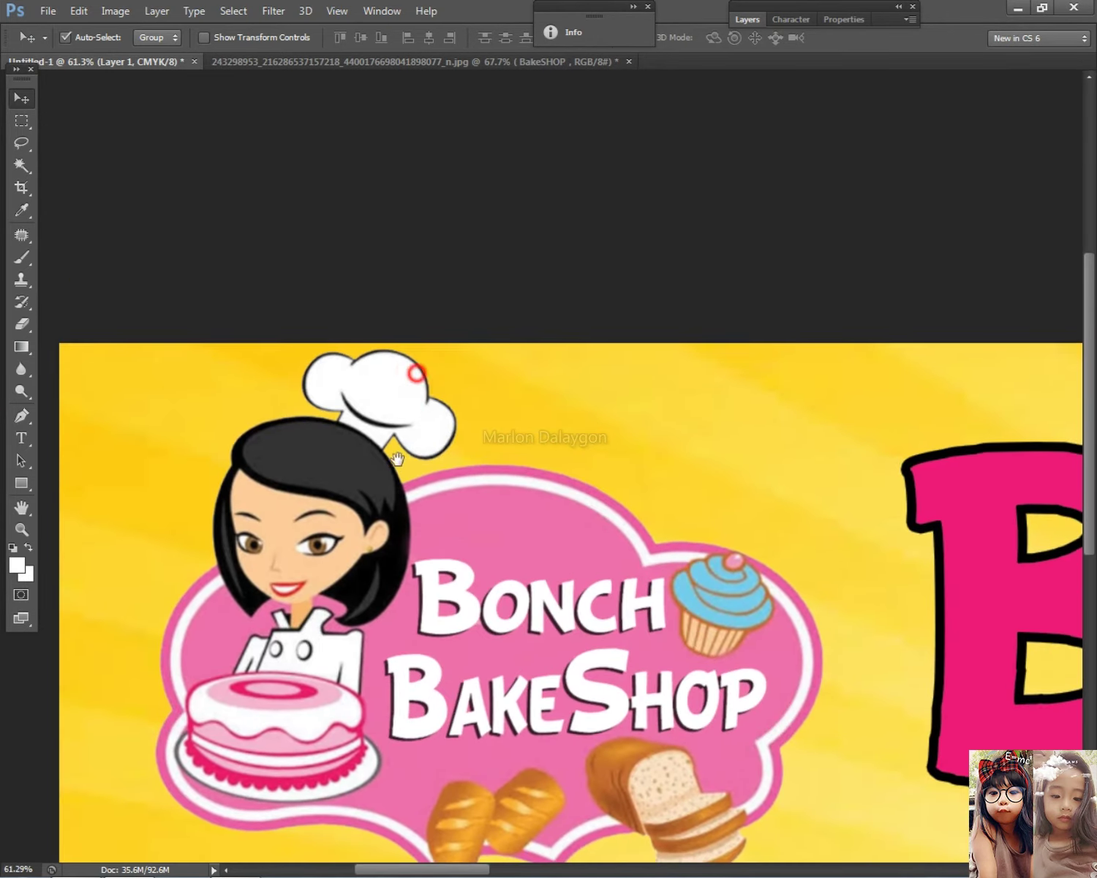
click(21, 415)
scroll(417, 443, up, 2)
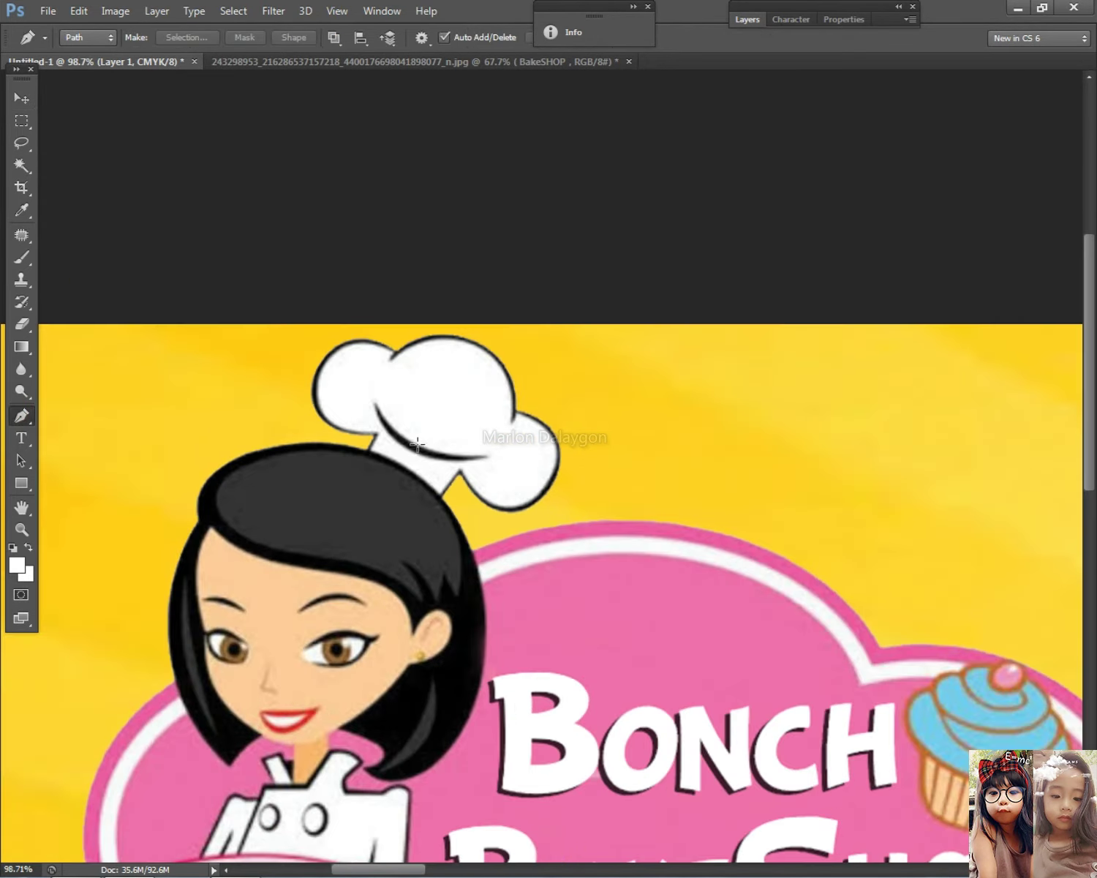
click(367, 445)
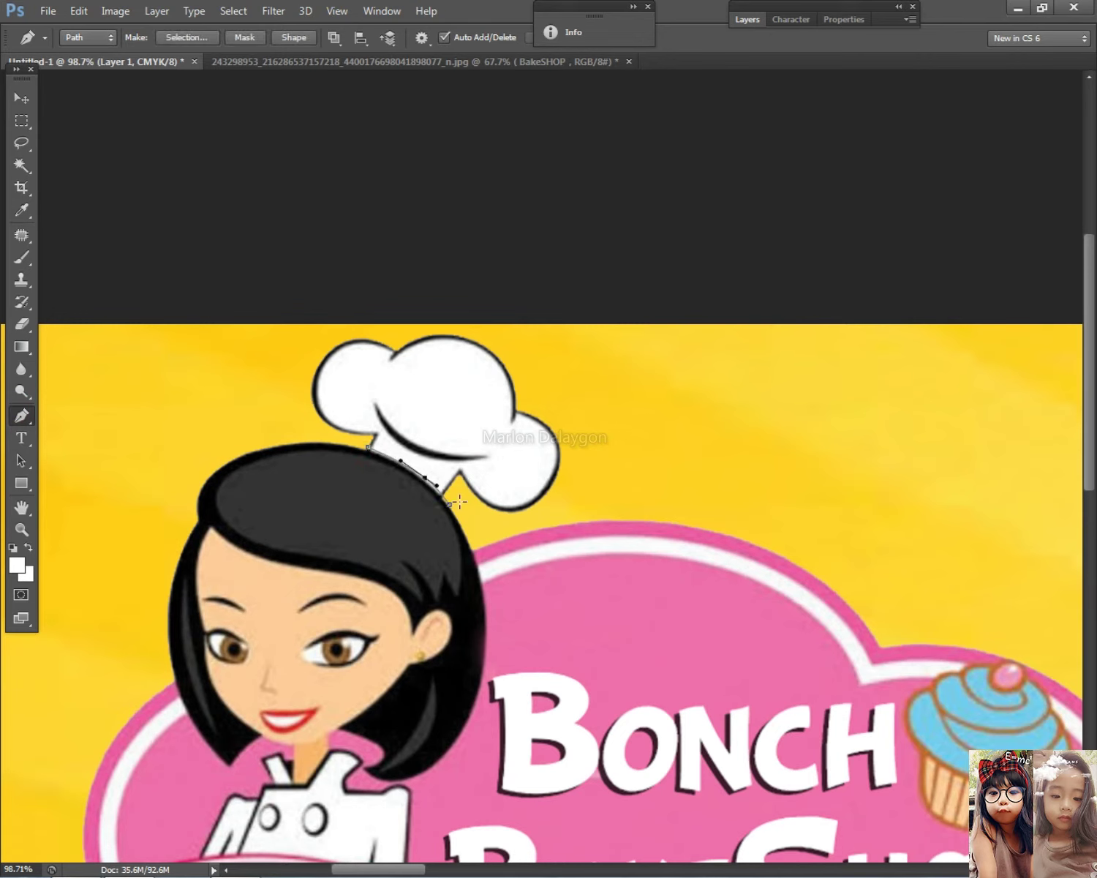
drag(594, 482, 610, 449)
drag(619, 424, 612, 401)
drag(579, 352, 512, 312)
key(ctrl+alt+z)
drag(537, 519, 587, 428)
drag(591, 412, 591, 407)
click(294, 310)
drag(293, 323, 294, 338)
drag(298, 367, 310, 408)
Step: Convert the chef hat path into a new anti-aliased selection with a 1-pixel feather radius
scroll(359, 444, down, 5)
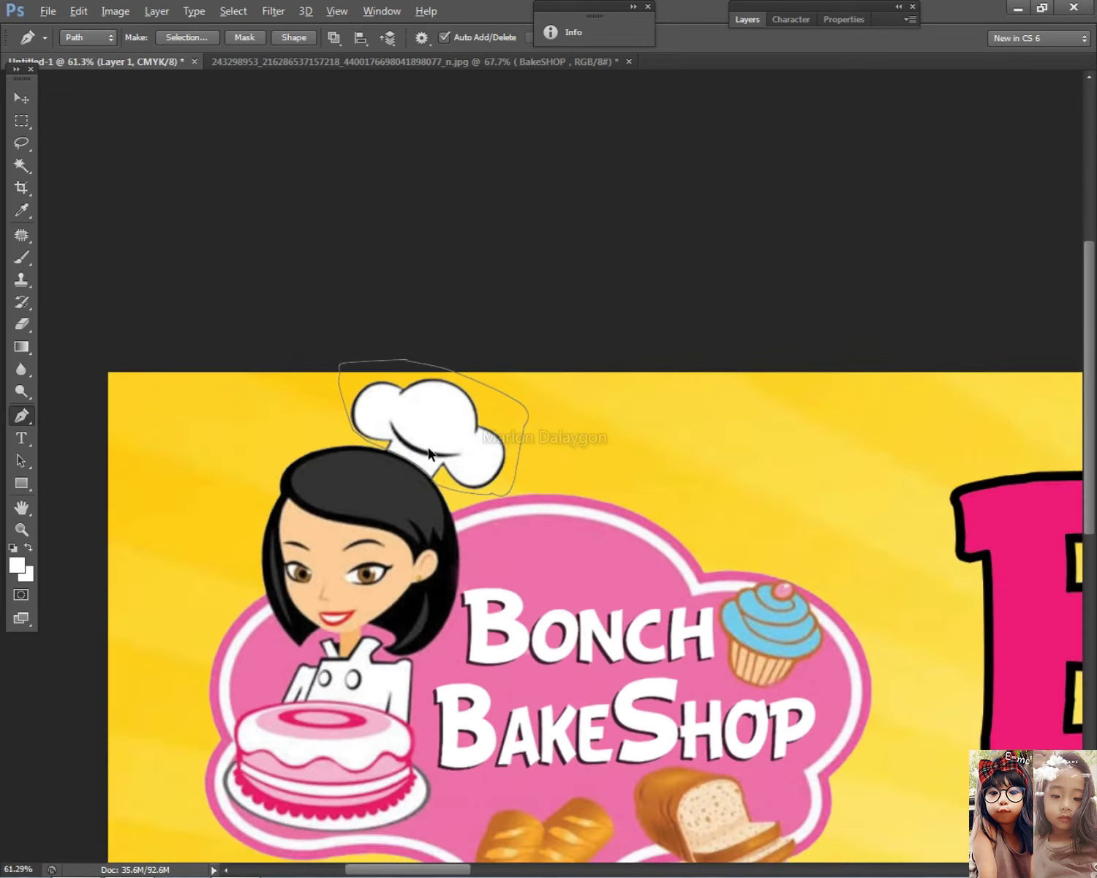
right_click(439, 503)
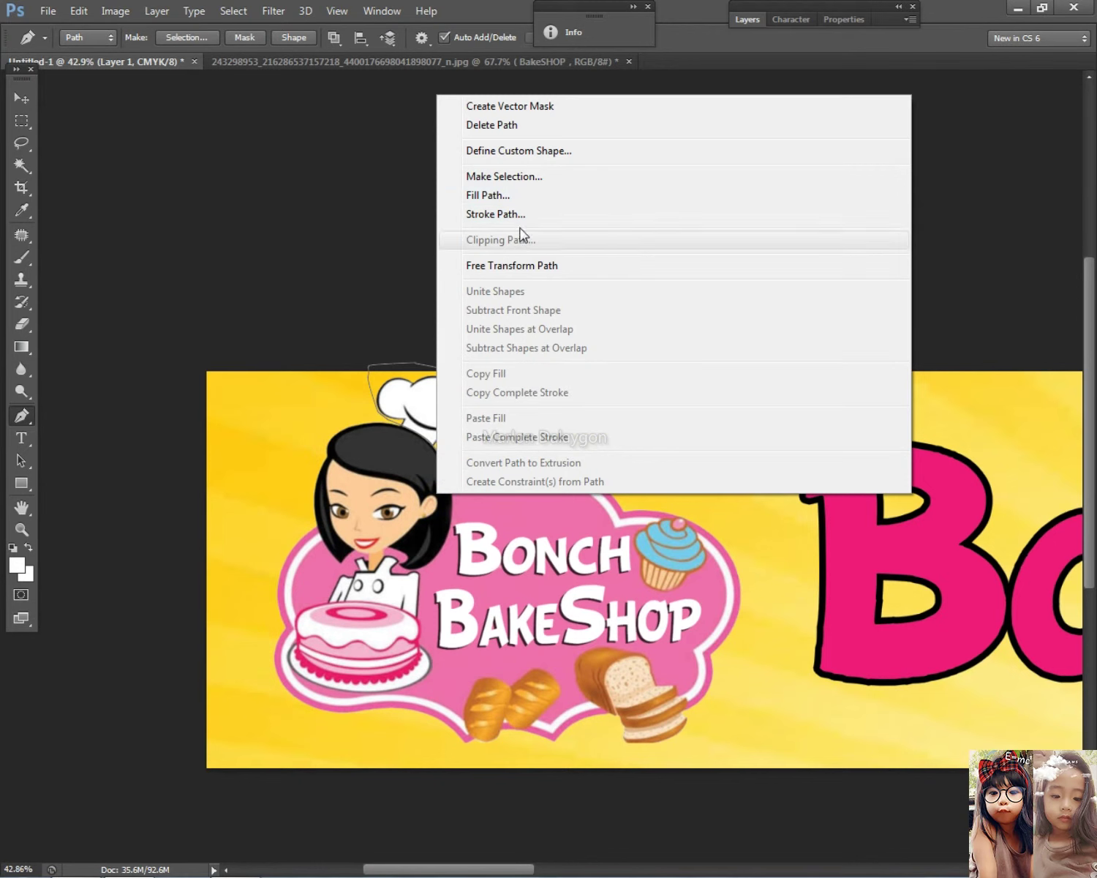
click(540, 176)
key(Escape)
right_click(483, 503)
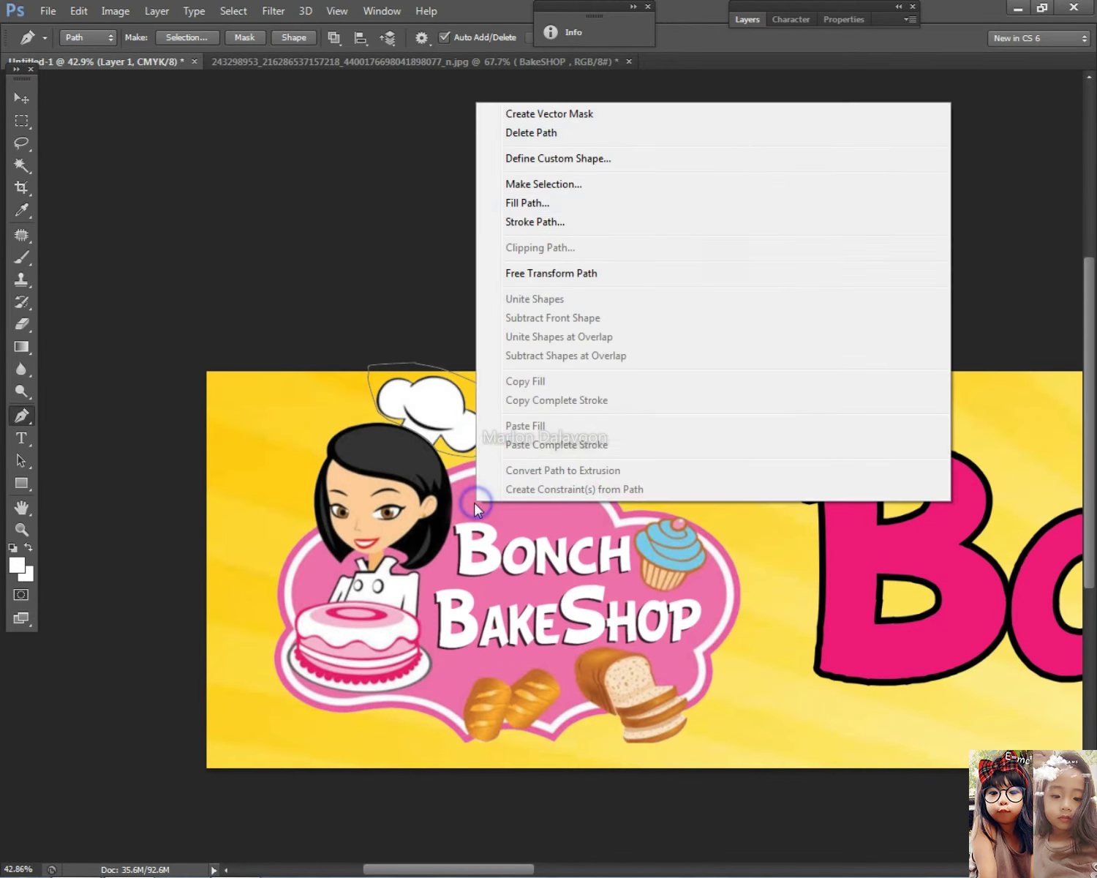
click(605, 181)
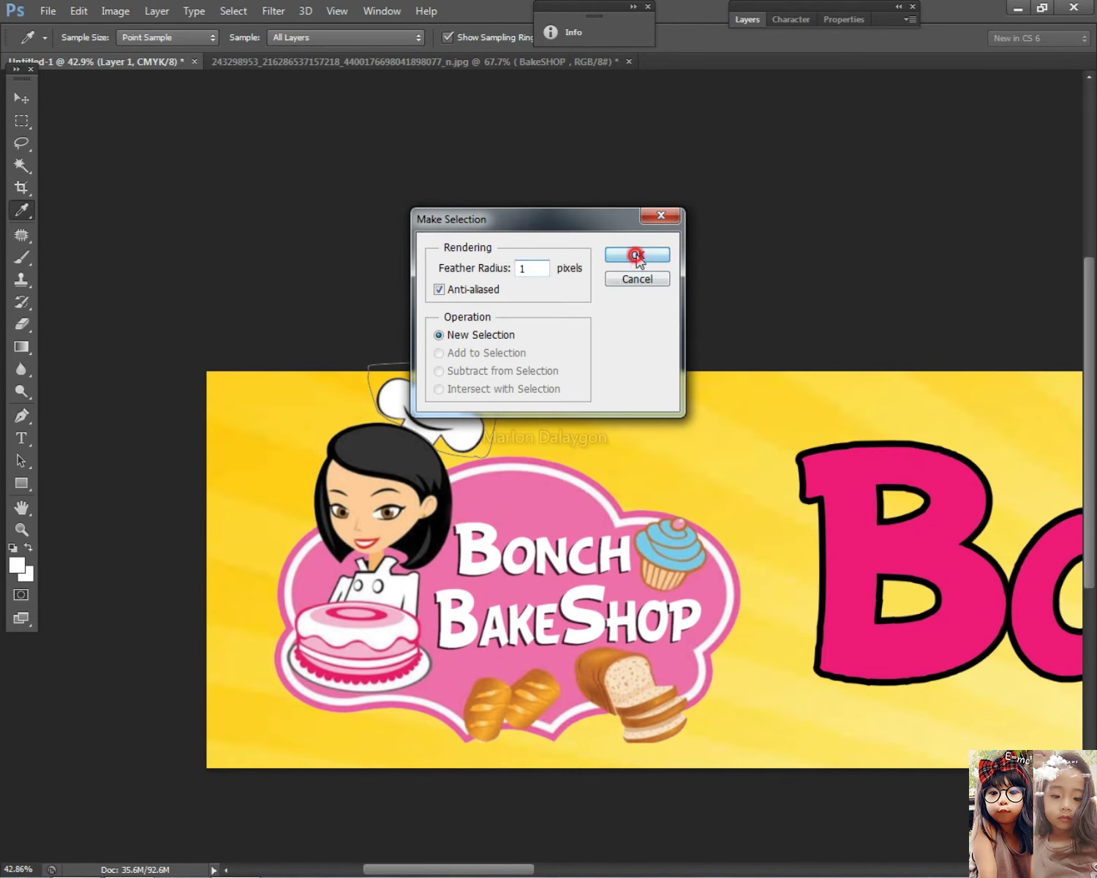
click(636, 256)
click(20, 97)
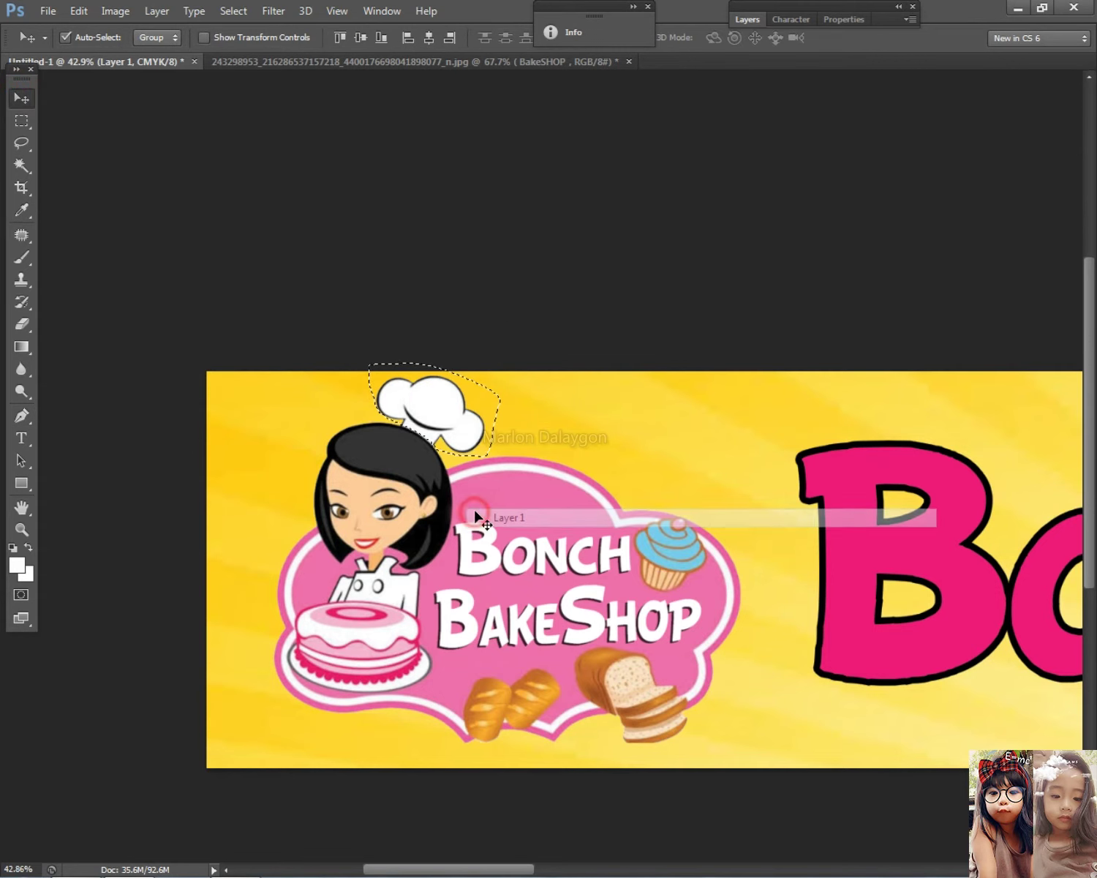
Step: Copy the selected hat to a new layer, place it near the pink B's upper-left corner, rotate it about -60° and scale it to about 120%
key(ctrl+j)
drag(434, 433, 791, 443)
key(ctrl+t)
drag(866, 351, 837, 331)
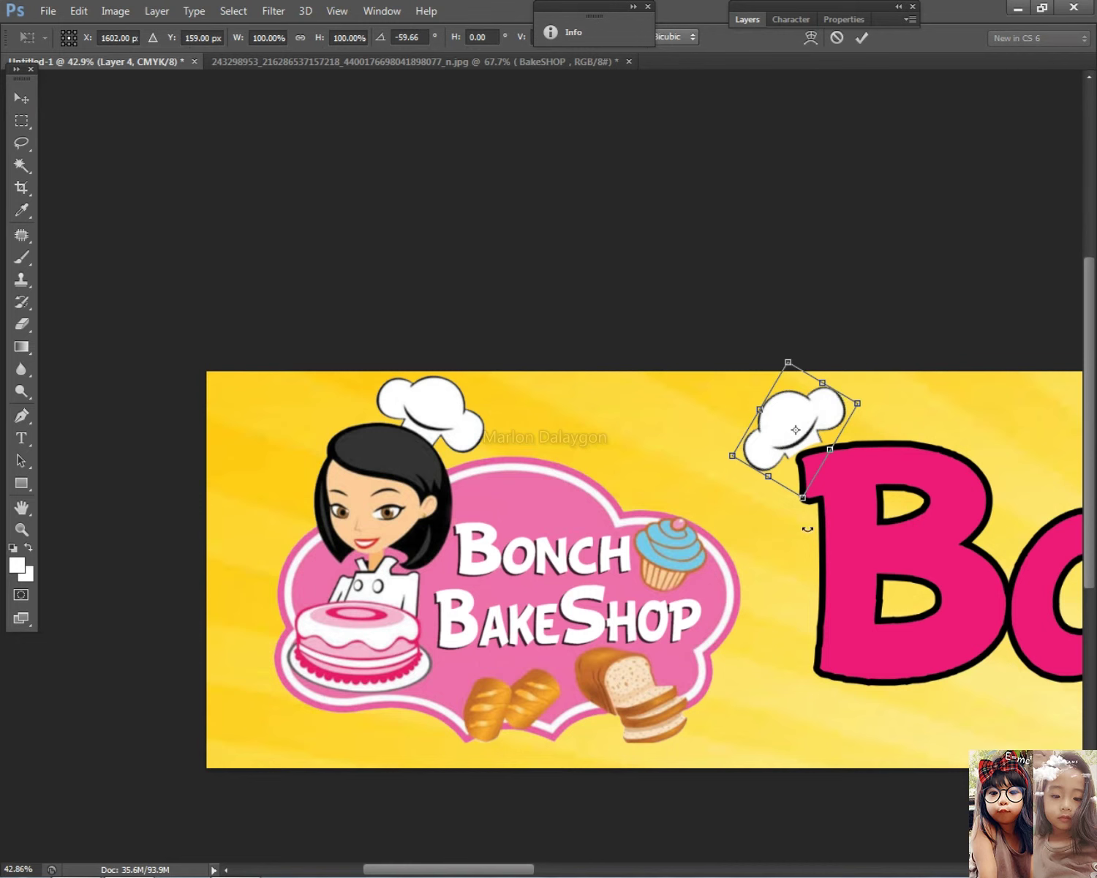
drag(804, 503, 808, 525)
drag(803, 421, 797, 404)
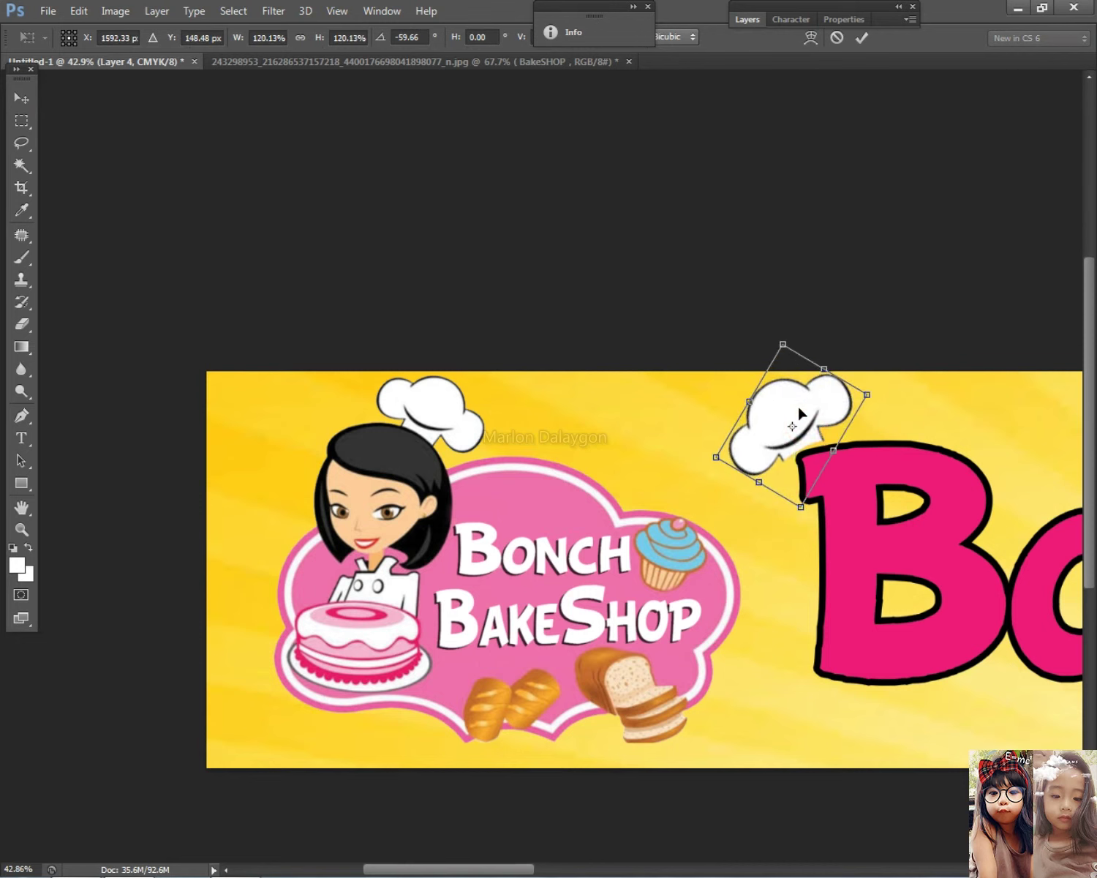
key(Return)
Step: Shift the copied chef hat closer to the upper-left corner of the pink B
click(157, 10)
mouse_move(242, 407)
click(440, 409)
scroll(841, 421, up, 1)
drag(812, 446, 819, 453)
scroll(819, 454, up, 2)
key(t)
drag(967, 350, 1003, 371)
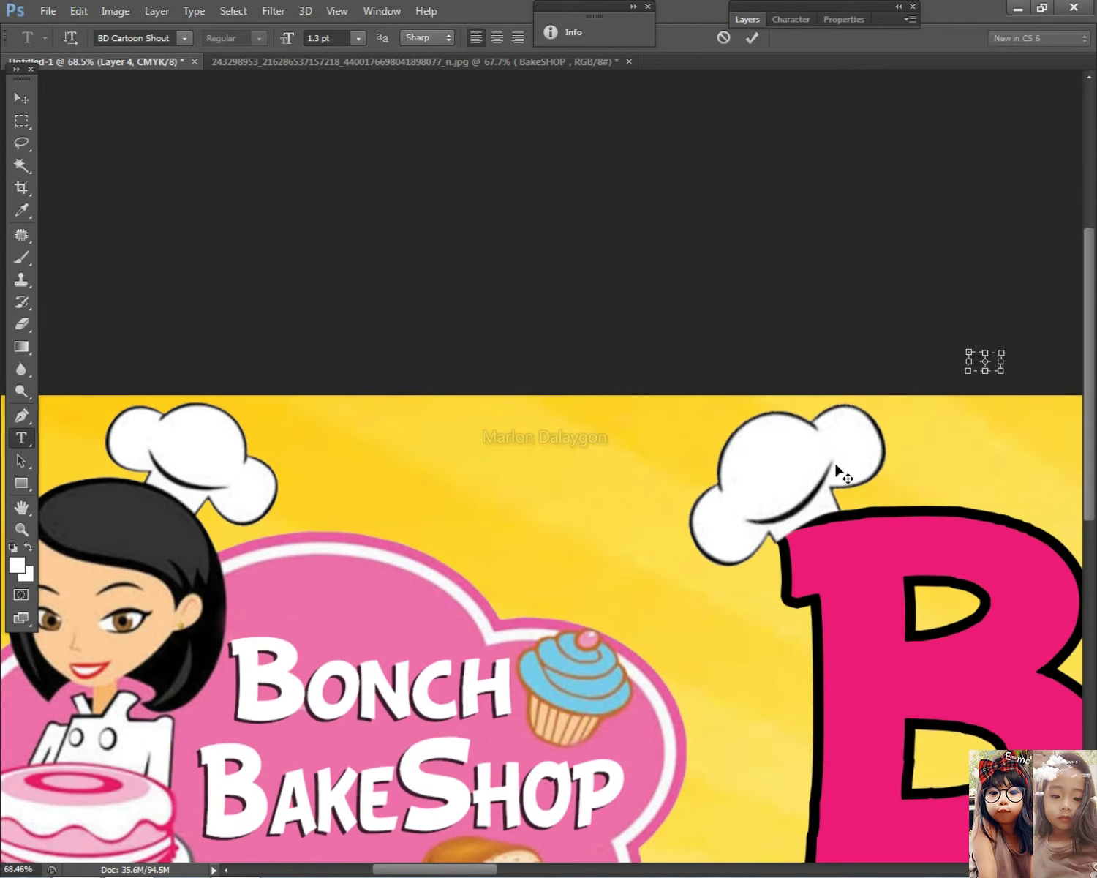
click(27, 95)
Step: Fine-tune the copied hat's rotation and position so its base sits on the pink B's upper-left corner
key(ctrl+t)
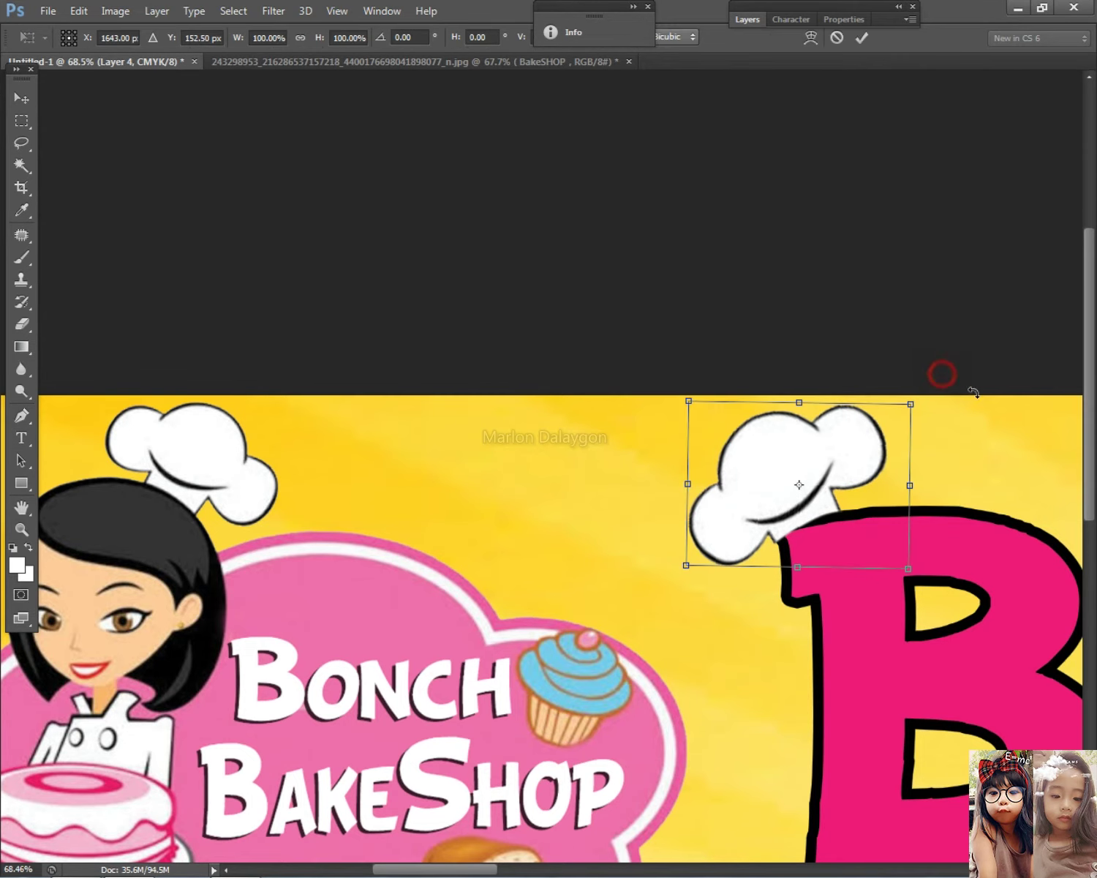
drag(941, 372, 972, 396)
key(Return)
drag(811, 486, 854, 445)
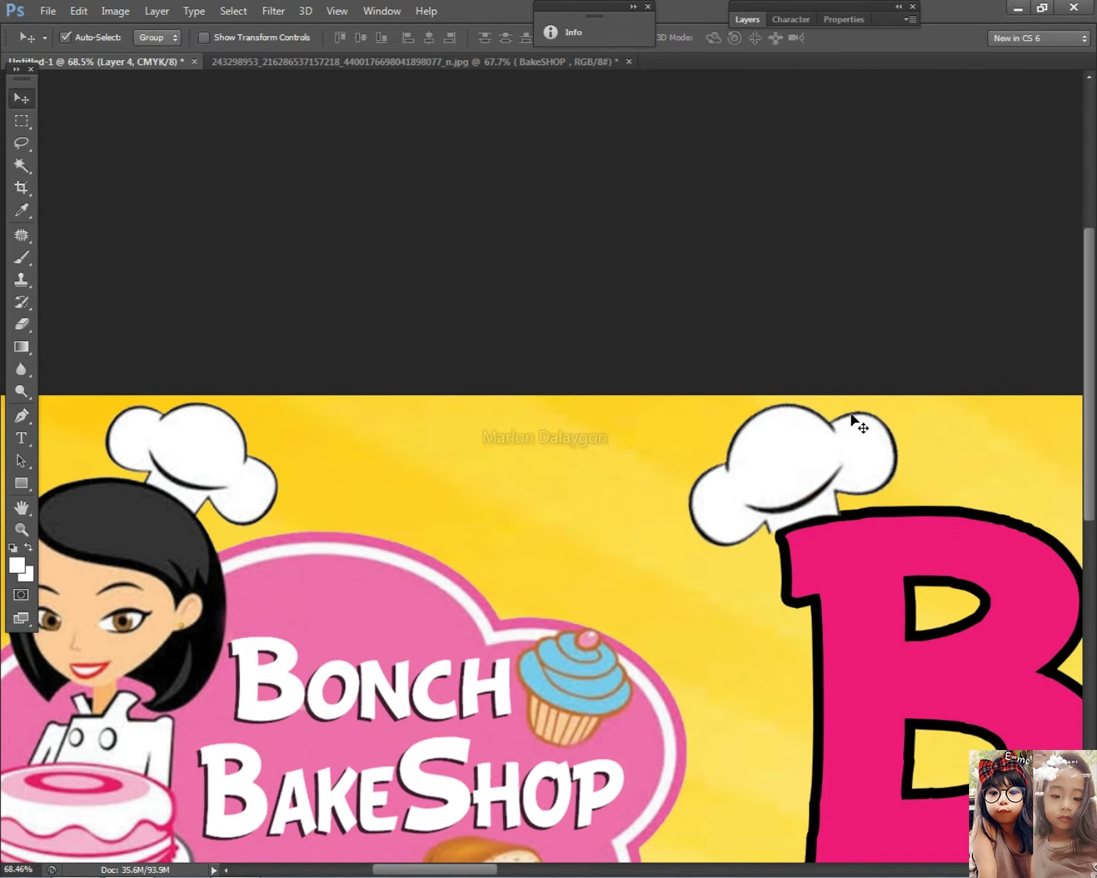
key(ctrl+t)
drag(975, 355, 975, 340)
key(Return)
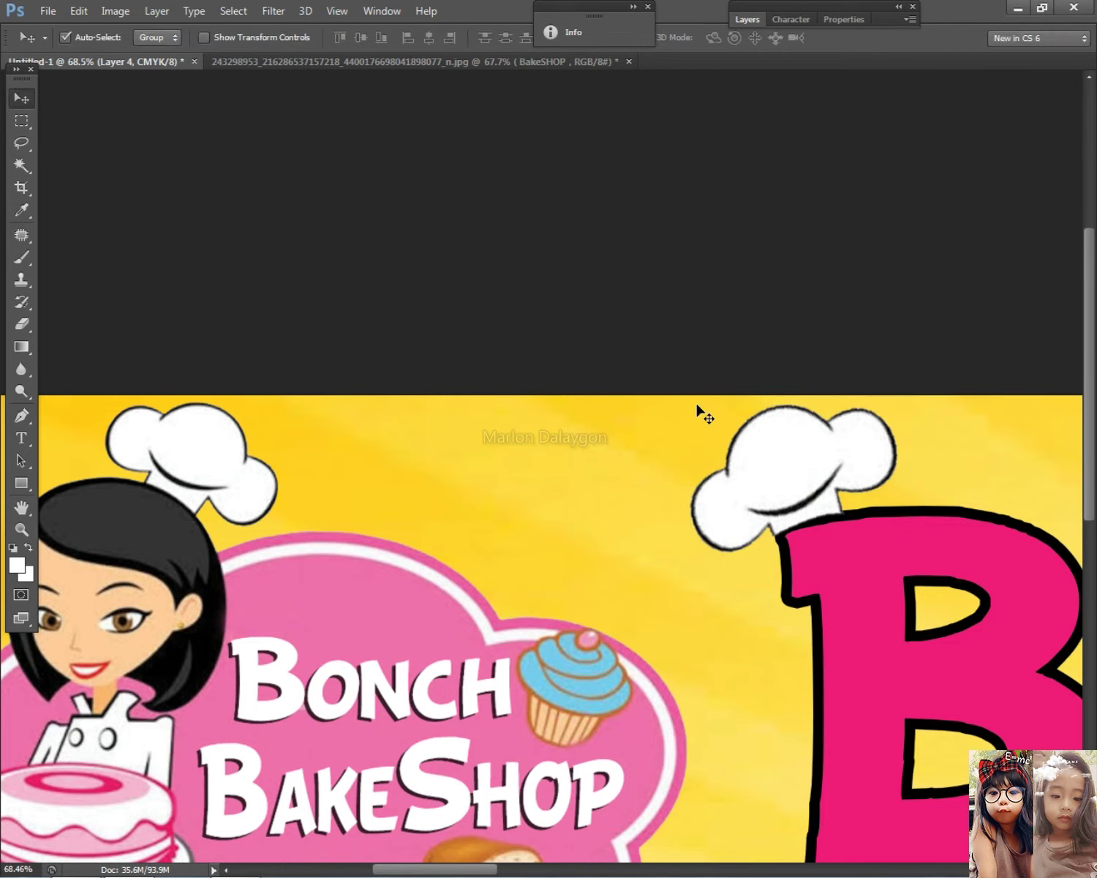
Step: Select the copied hat together with the shop-name text and move them slightly down
scroll(839, 445, down, 5)
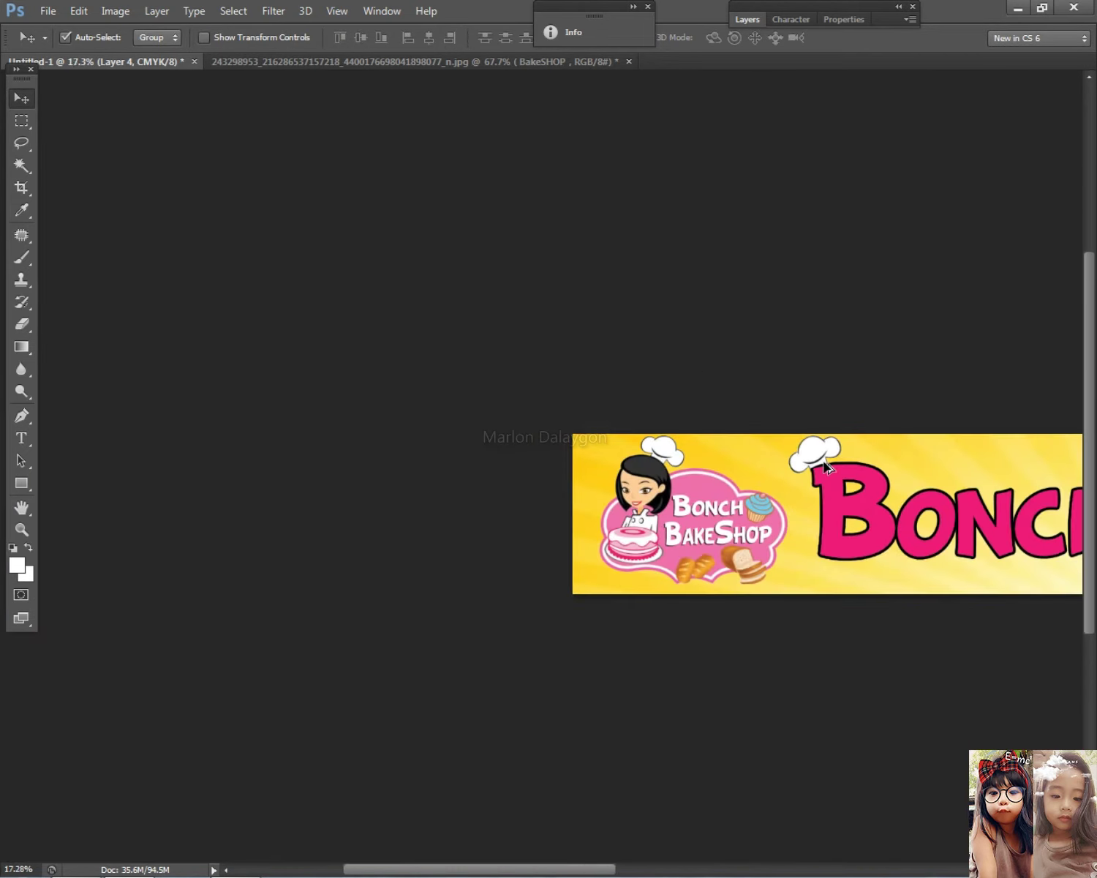
drag(580, 450, 269, 413)
drag(277, 428, 280, 433)
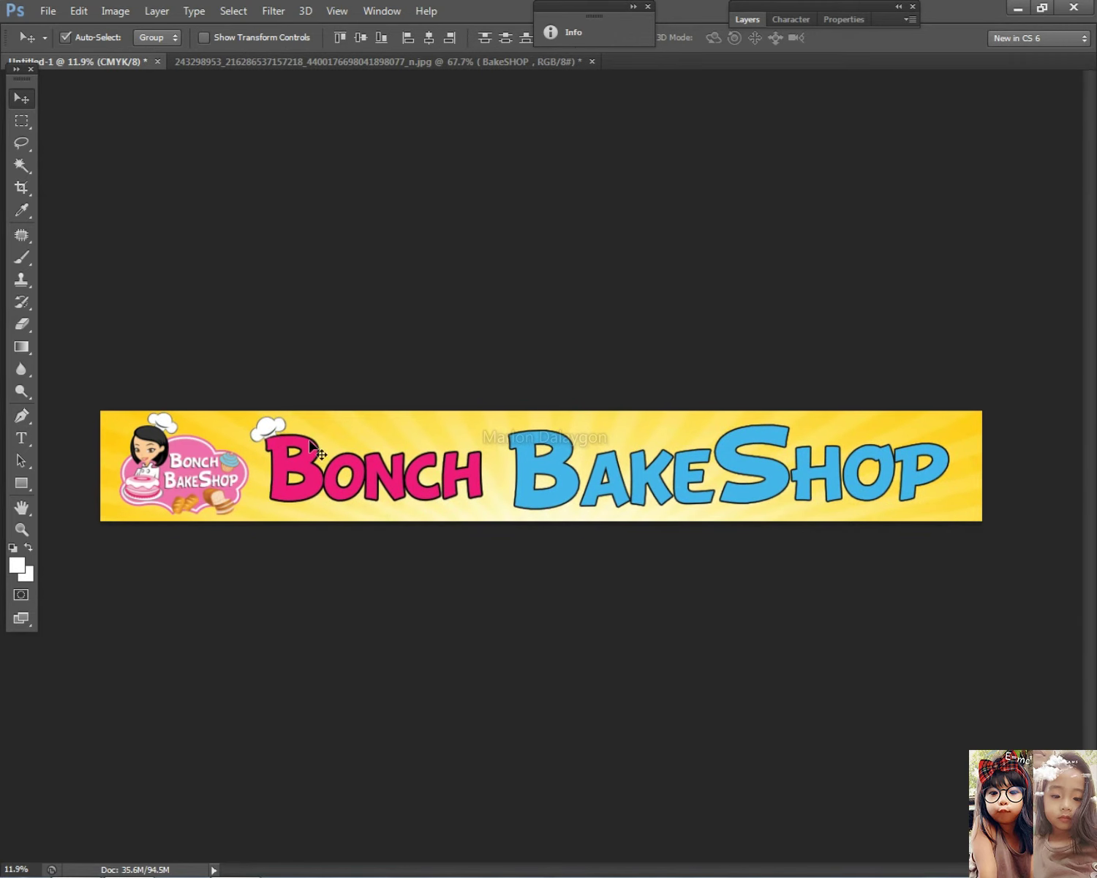
Step: Lock the yellow sunburst background layer
scroll(281, 433, up, 1)
right_click(388, 426)
click(413, 442)
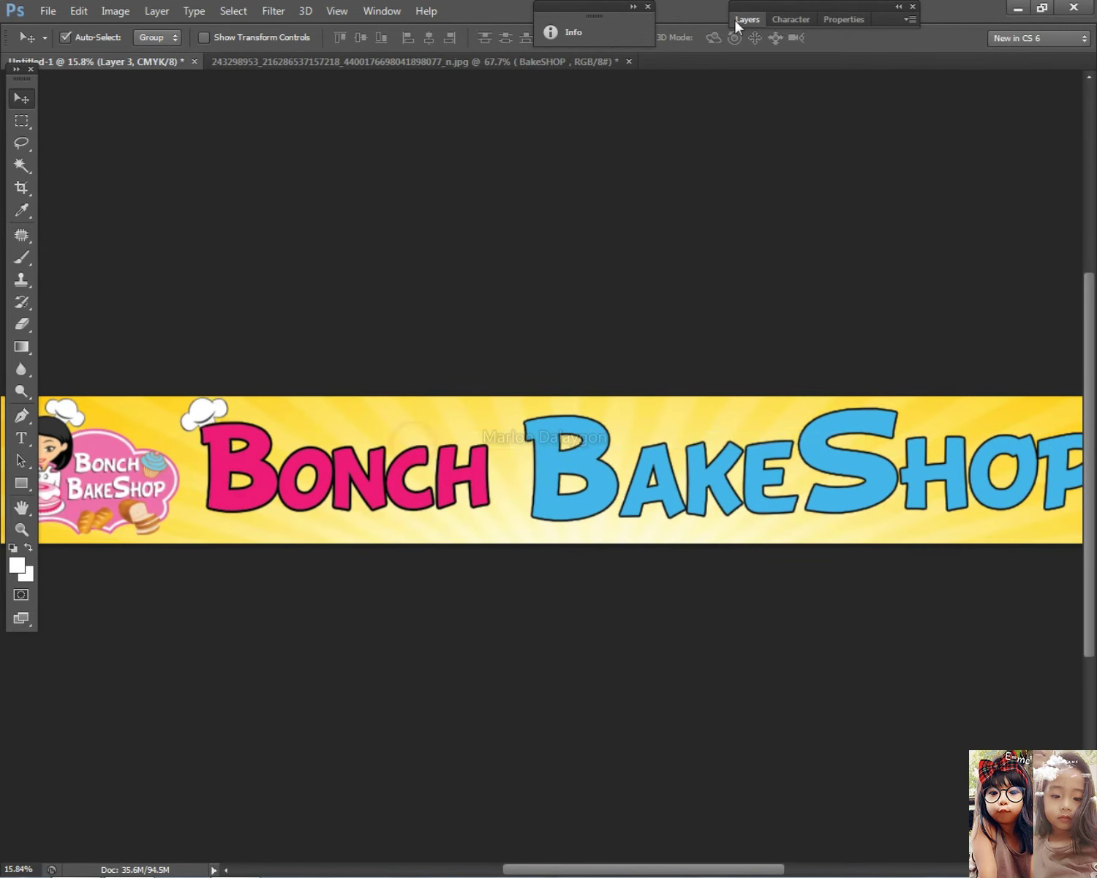
click(749, 18)
click(824, 85)
double_click(762, 23)
Step: Select the shop-name text and copied hat as a group and shift them slightly further down the banner
scroll(702, 406, down, 2)
drag(1014, 550, 281, 372)
drag(233, 382, 943, 511)
drag(806, 497, 812, 507)
Step: Select the chef hat on the pink B and enlarge it
scroll(419, 442, up, 3)
click(179, 426)
scroll(179, 426, up, 2)
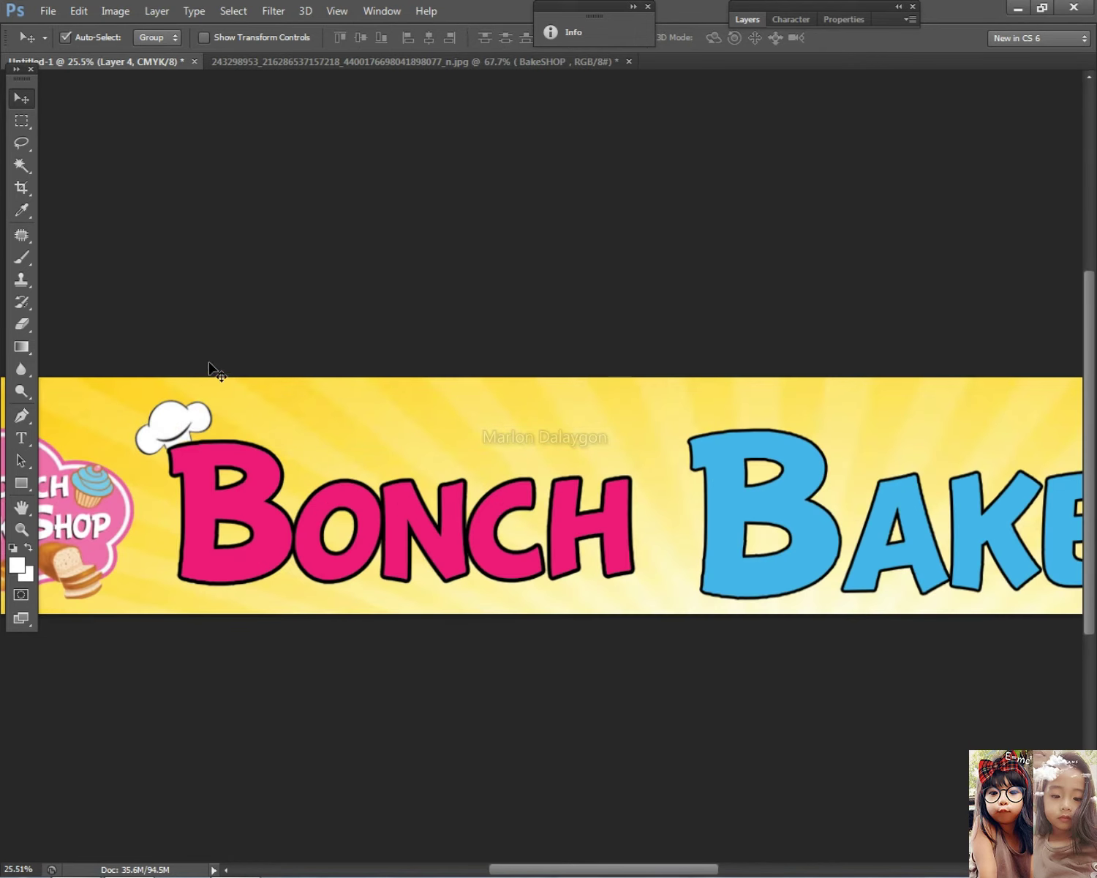
key(ctrl+t)
mouse_move(228, 389)
mouse_down()
mouse_move(250, 380)
mouse_move(223, 405)
mouse_up()
key(ctrl+z)
drag(340, 363, 351, 363)
key(Return)
Step: Reposition the enlarged hat on the pink B, rotate it about 5.5° clockwise and fine-tune its angle
scroll(152, 408, up, 3)
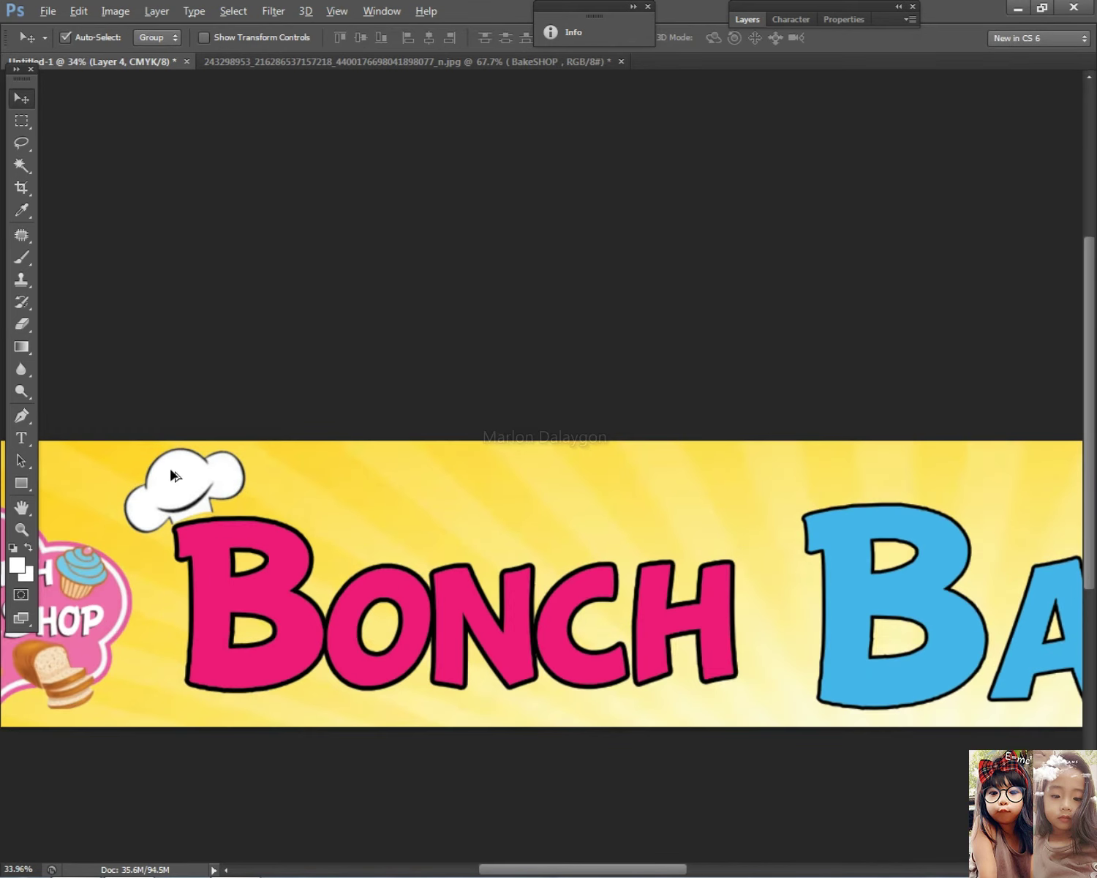
drag(194, 508, 201, 513)
key(ctrl+t)
drag(428, 367, 446, 385)
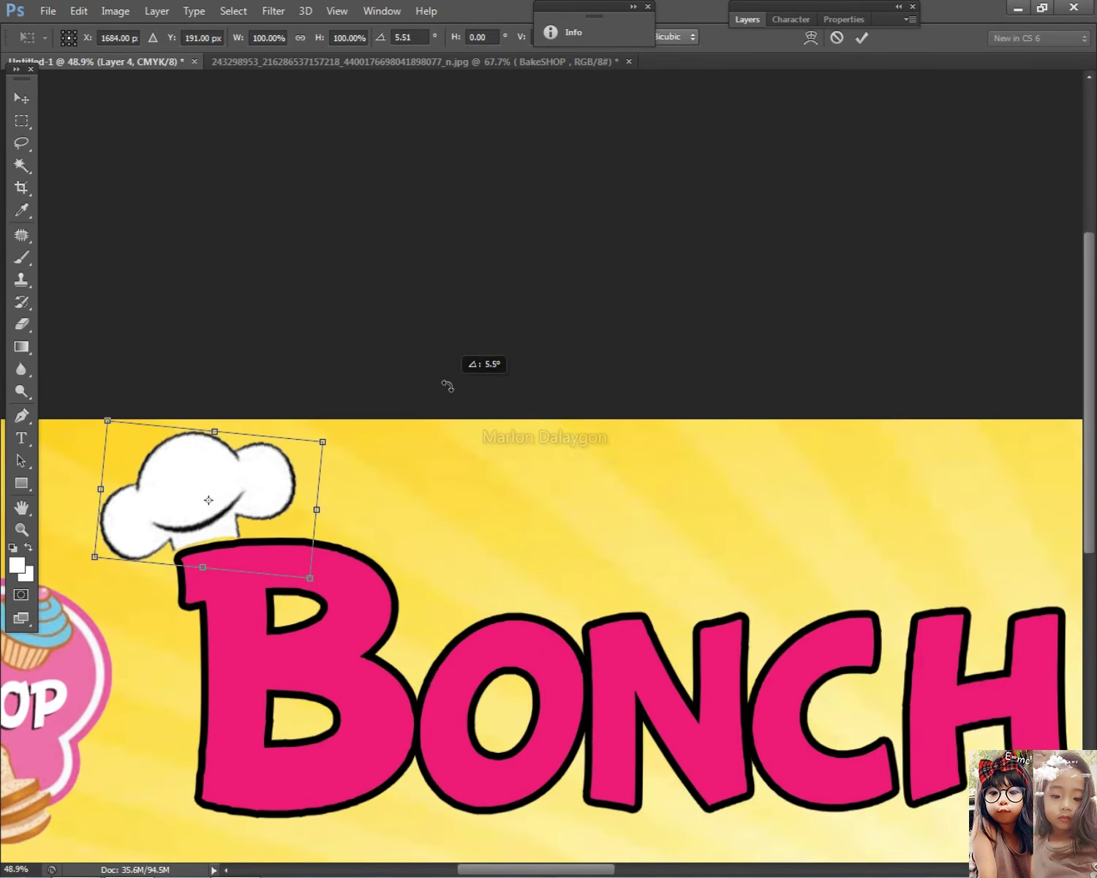
key(Return)
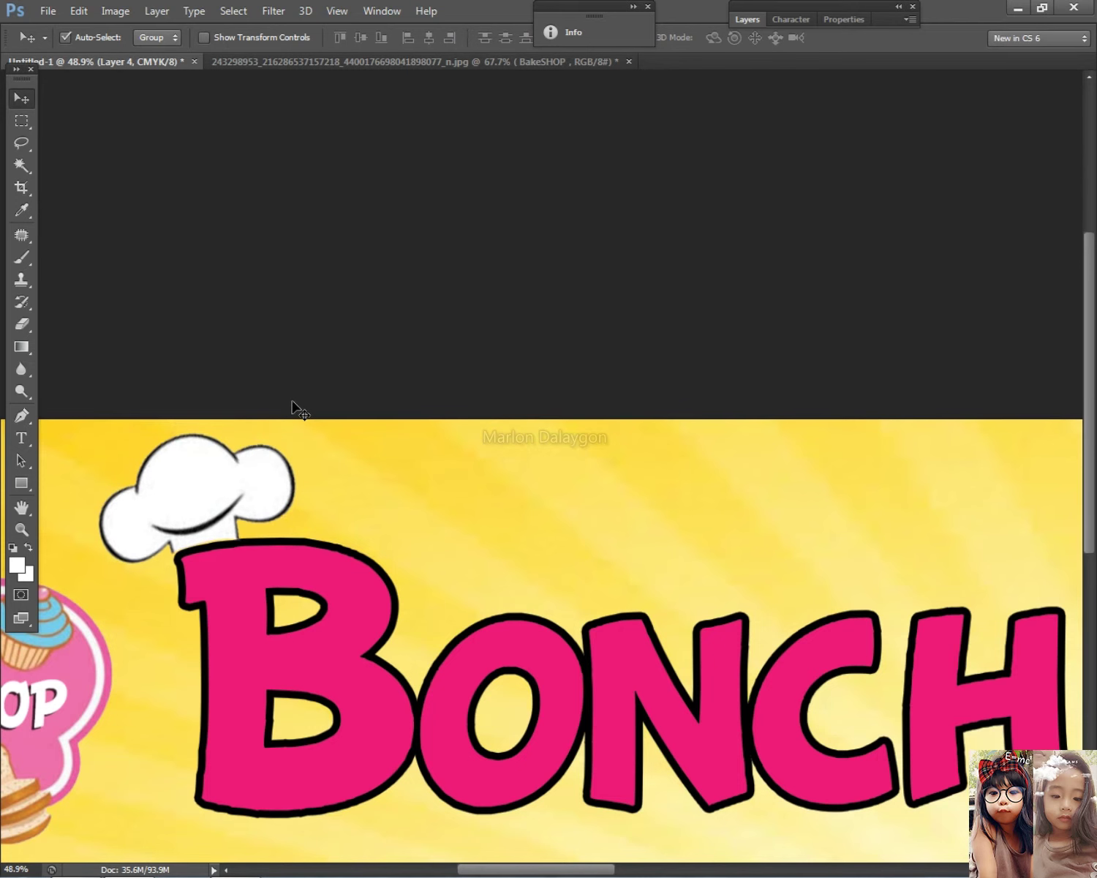
key(ctrl+t)
drag(424, 422, 430, 412)
key(Return)
Step: Duplicate the chef hat and place the copy on the upper-left corner of the blue B
scroll(232, 408, down, 3)
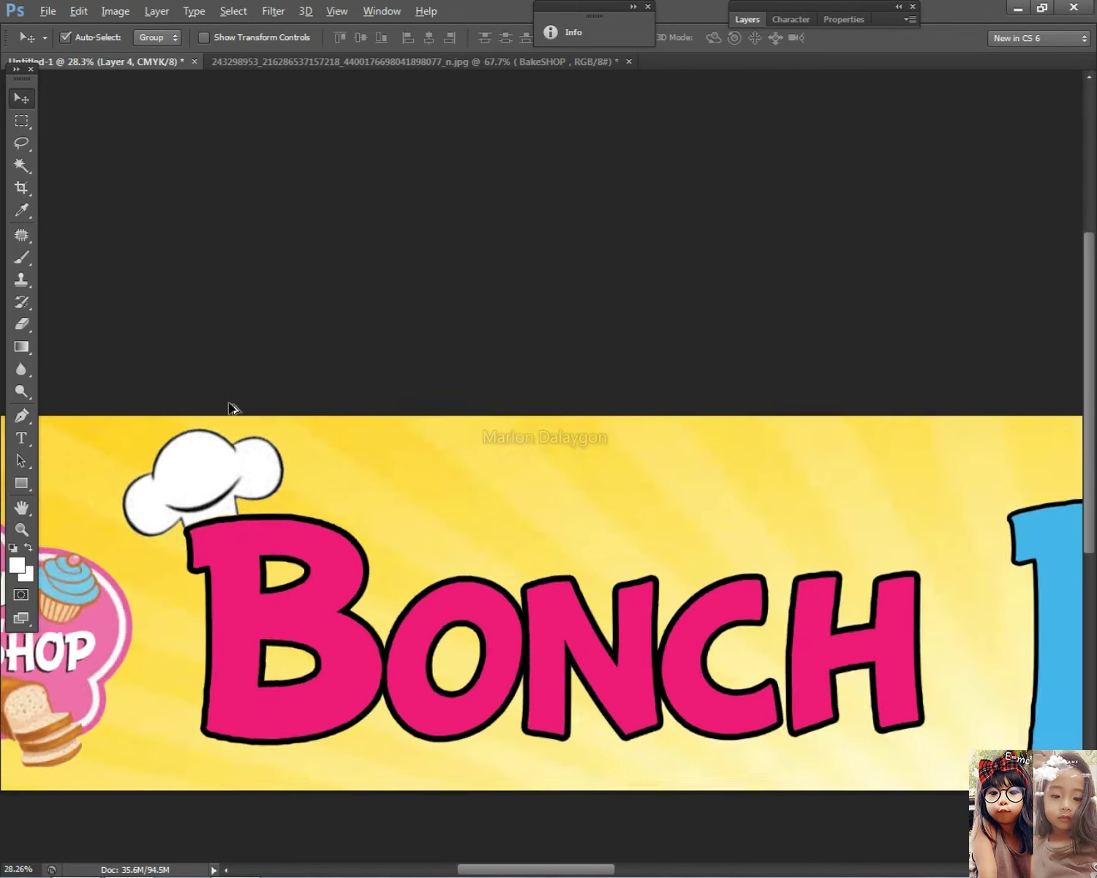
drag(208, 457, 787, 454)
scroll(788, 456, up, 4)
drag(886, 516, 616, 577)
drag(577, 508, 590, 498)
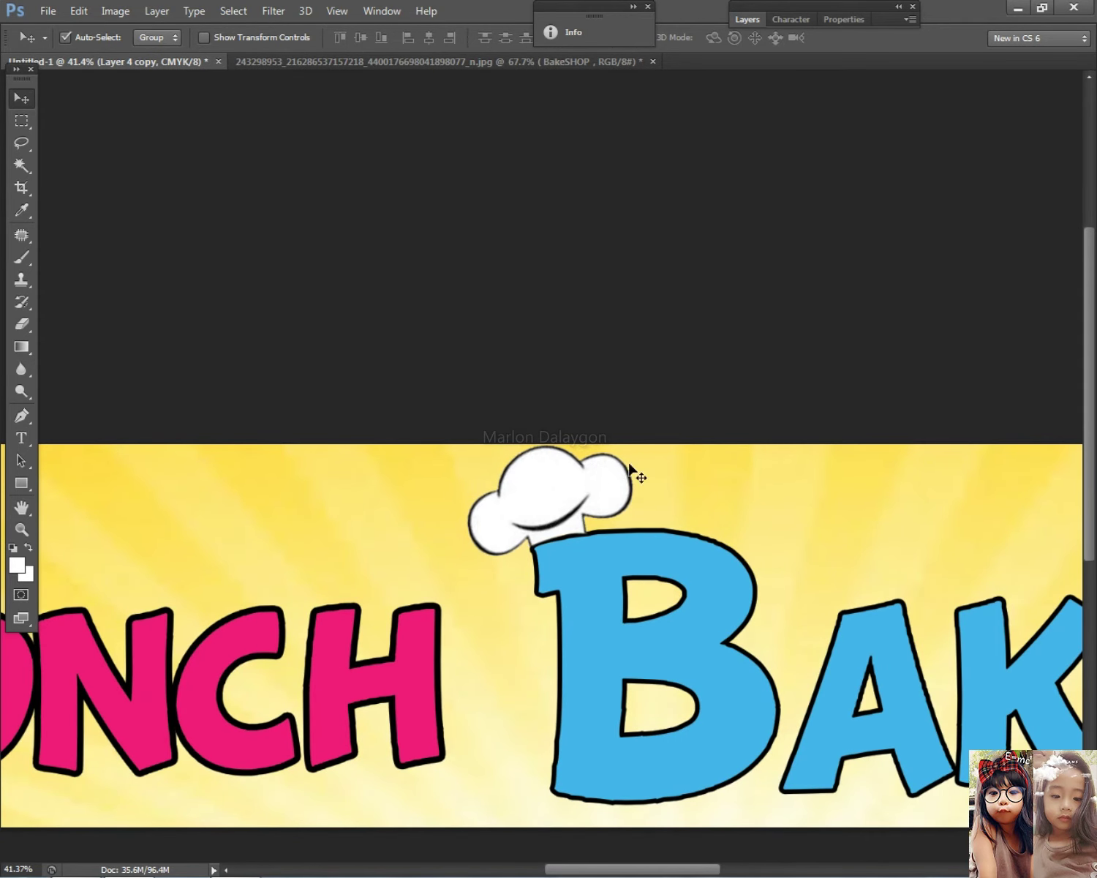
key(ctrl+t)
key(Return)
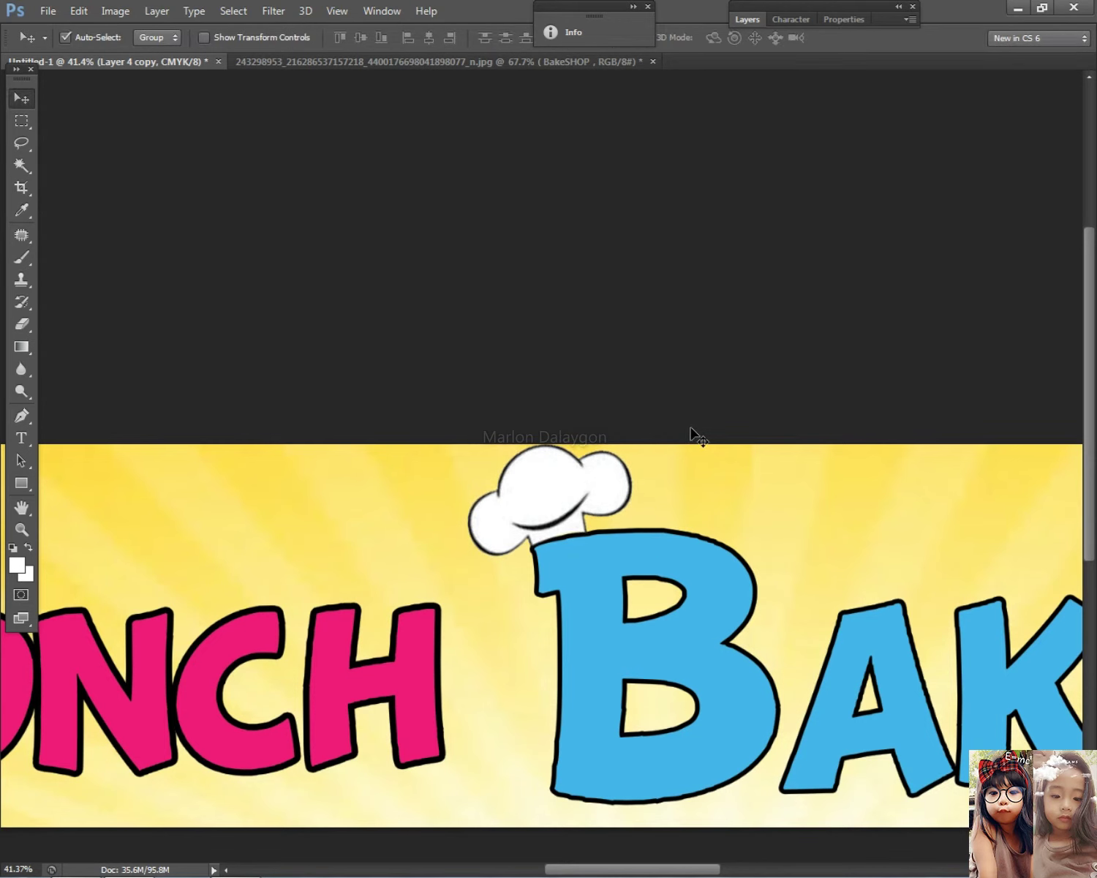
Step: Select the BakeSHOP text with its chef hat and move them slightly down
scroll(431, 483, down, 2)
scroll(445, 416, down, 2)
drag(485, 402, 978, 574)
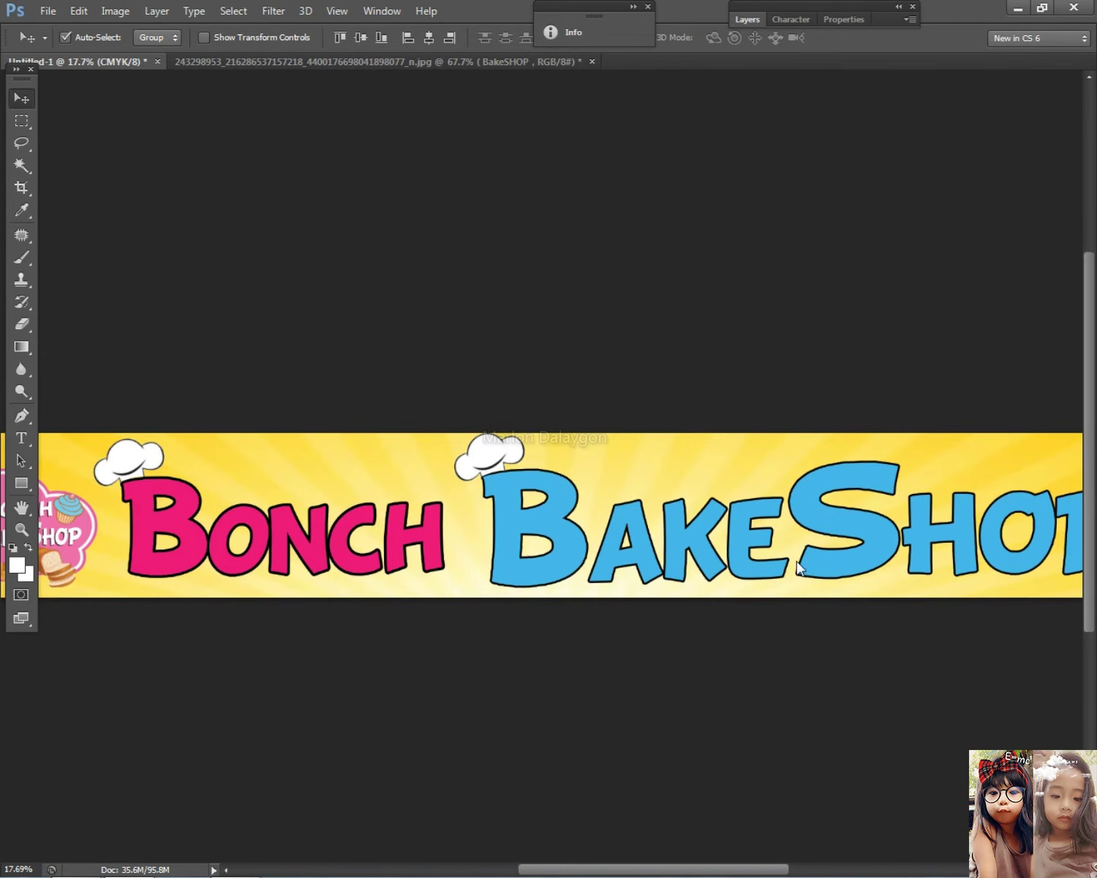
drag(797, 567, 800, 570)
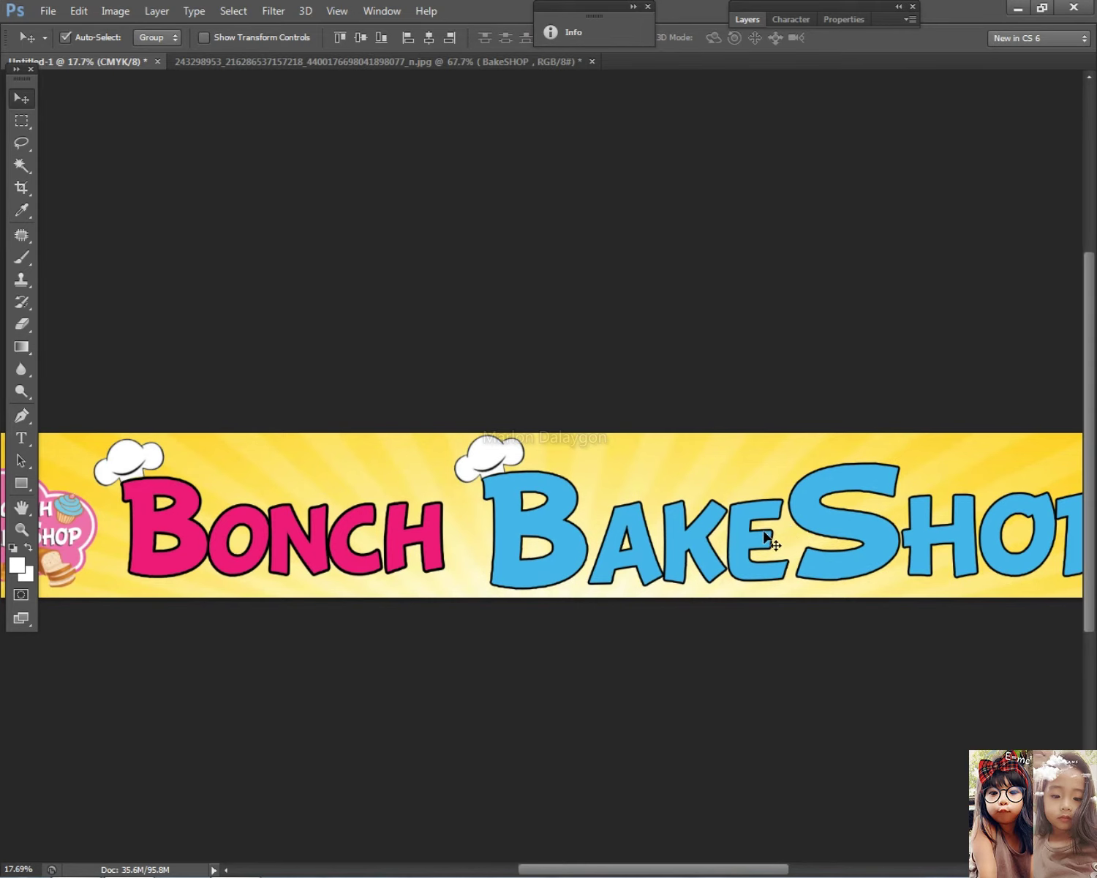
Step: Select the BakeSHOP text together with its chef hat again and nudge them slightly further down
scroll(515, 490, down, 1)
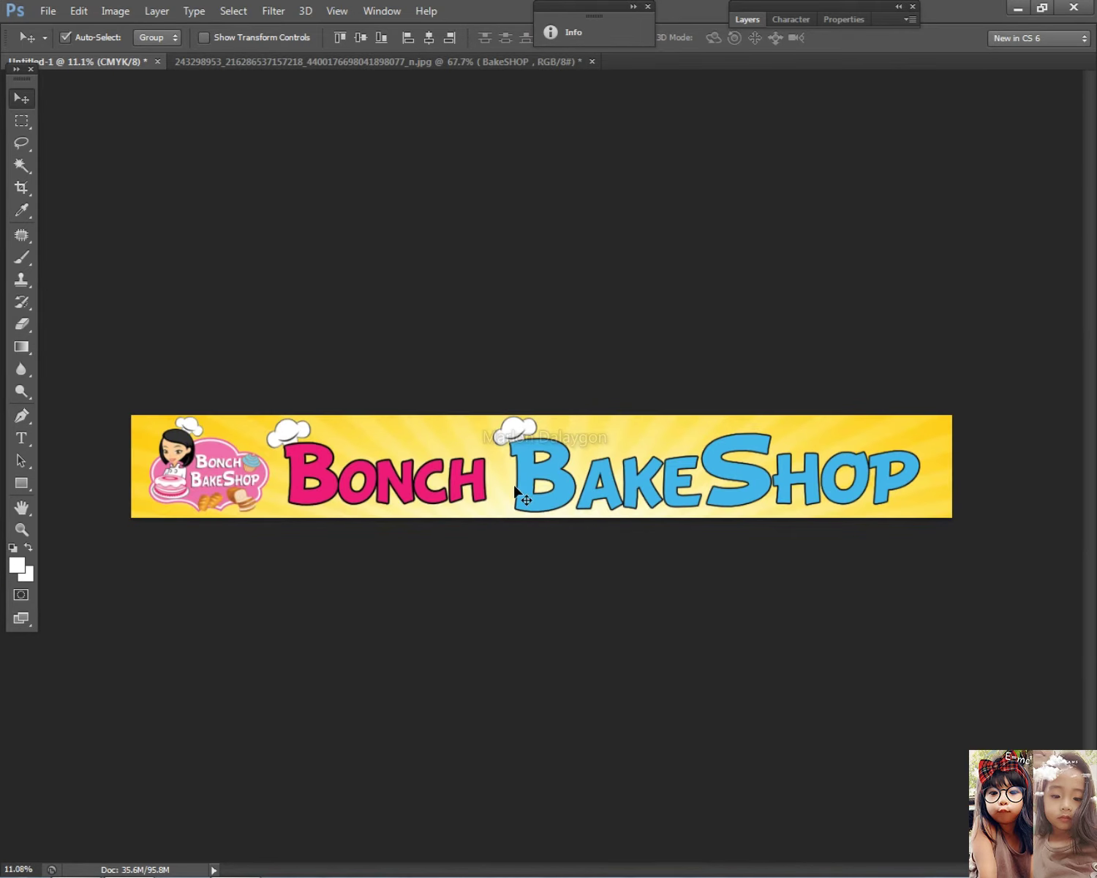
drag(489, 388, 913, 514)
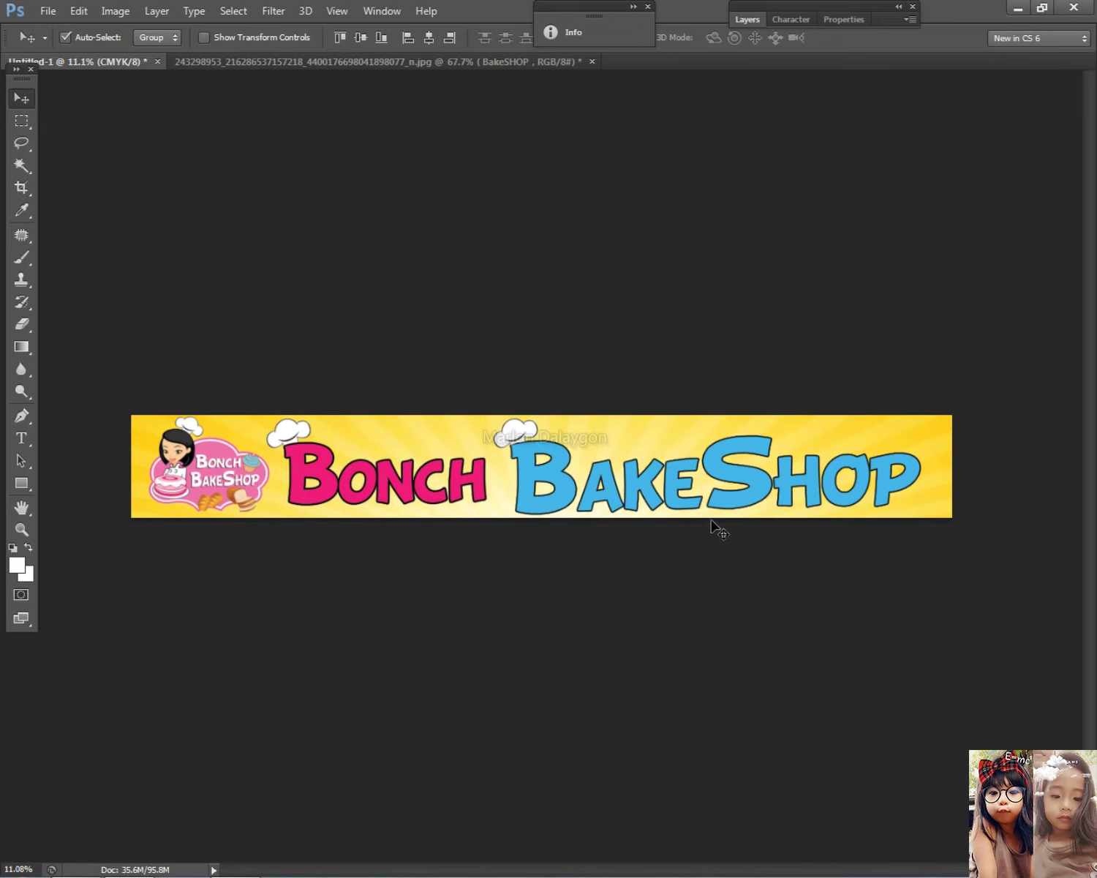
scroll(578, 477, up, 1)
drag(435, 346, 1039, 516)
drag(1057, 590, 543, 421)
Step: Duplicate the chef hat on the blue B and place the copy above the final P of BakeSHOP
scroll(530, 416, up, 1)
right_click(465, 396)
click(482, 408)
drag(468, 400, 921, 402)
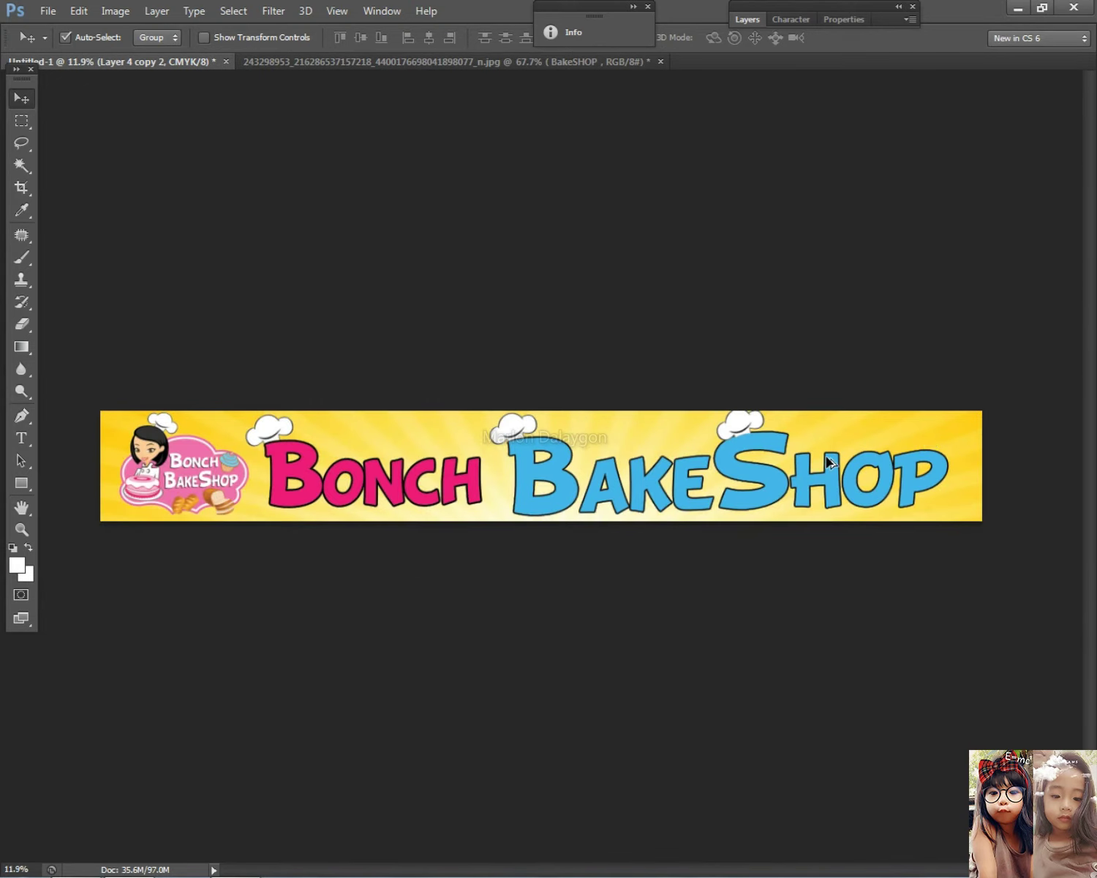
scroll(828, 461, up, 2)
drag(790, 434, 987, 439)
Step: Rotate the copied chef hat clockwise until it is nearly upright and seat it on top of the letter P
scroll(987, 439, up, 2)
scroll(1023, 447, right, 5)
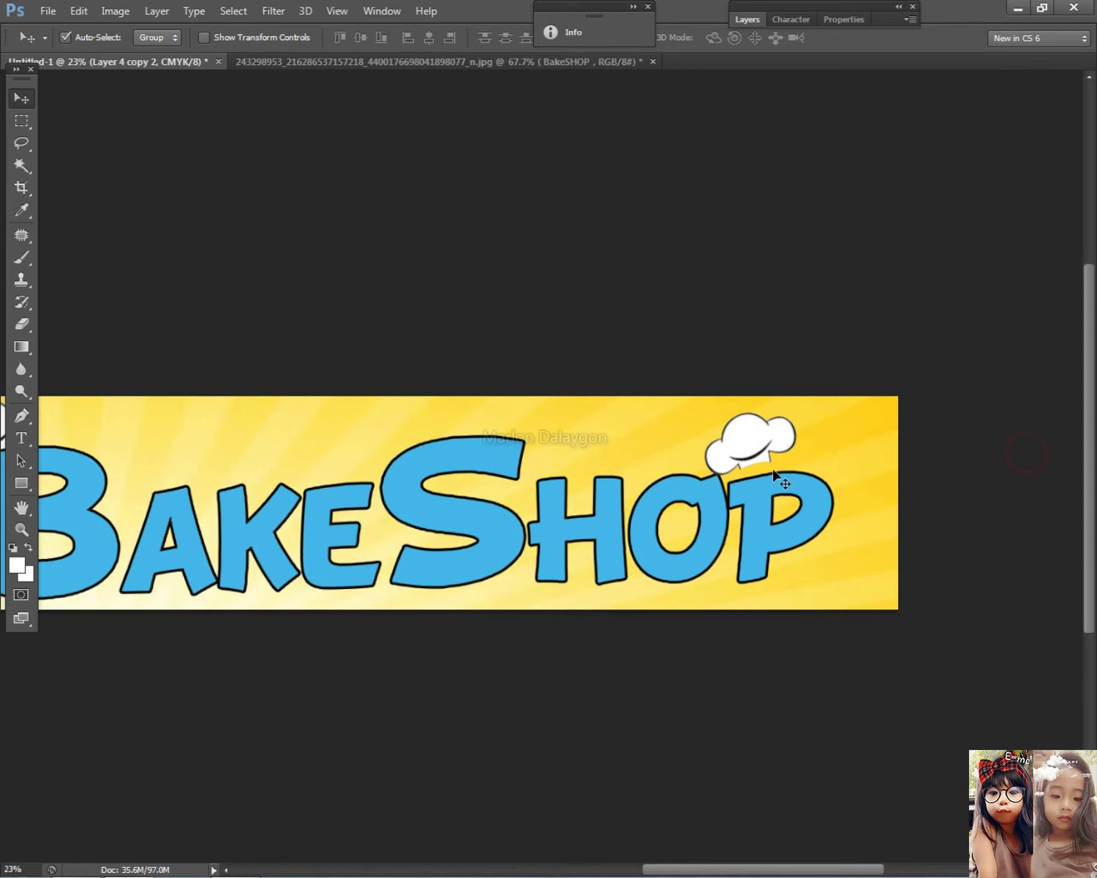
key(ctrl+t)
drag(900, 381, 933, 410)
key(Return)
drag(761, 443, 812, 442)
key(ctrl+t)
drag(897, 416, 899, 424)
key(Return)
key(Down)
key(Down)
key(Right)
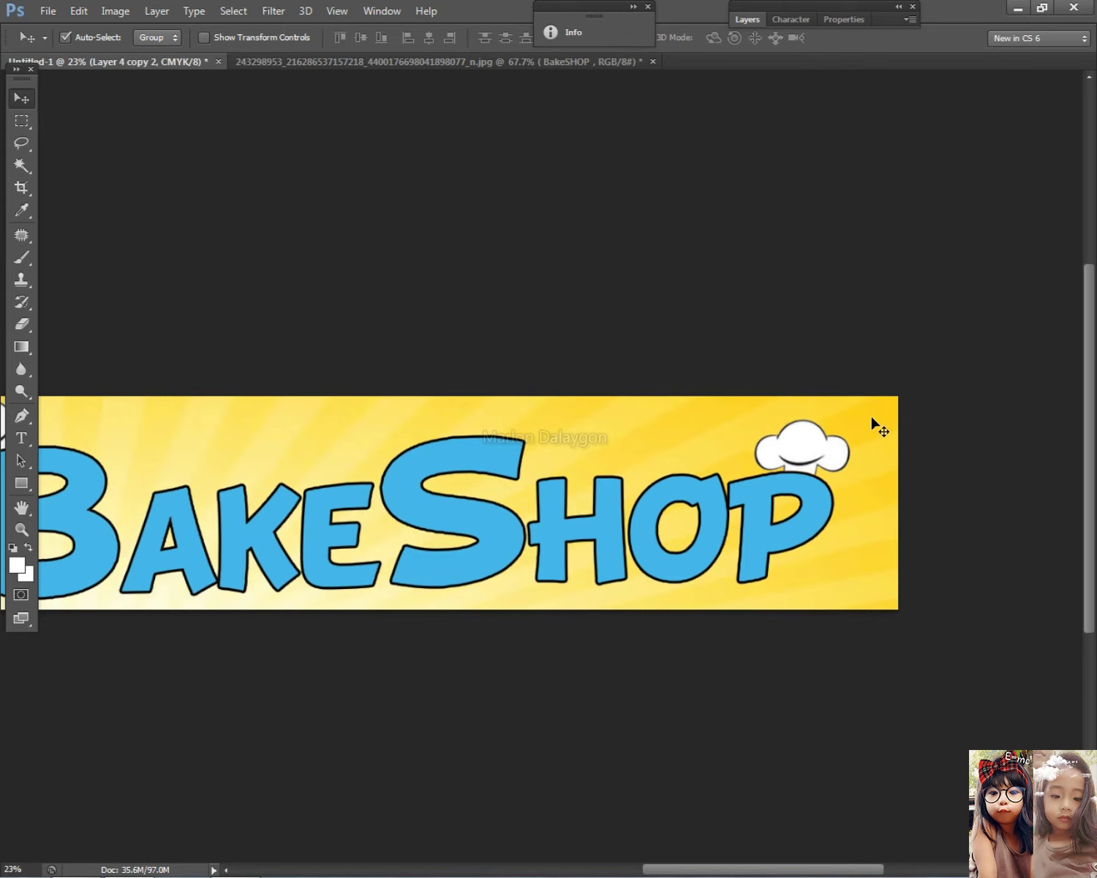
Step: Select the logo, both shop-name texts and all chef hats and scale them up slightly together
key(ctrl+0)
drag(880, 564, 187, 399)
key(ctrl+t)
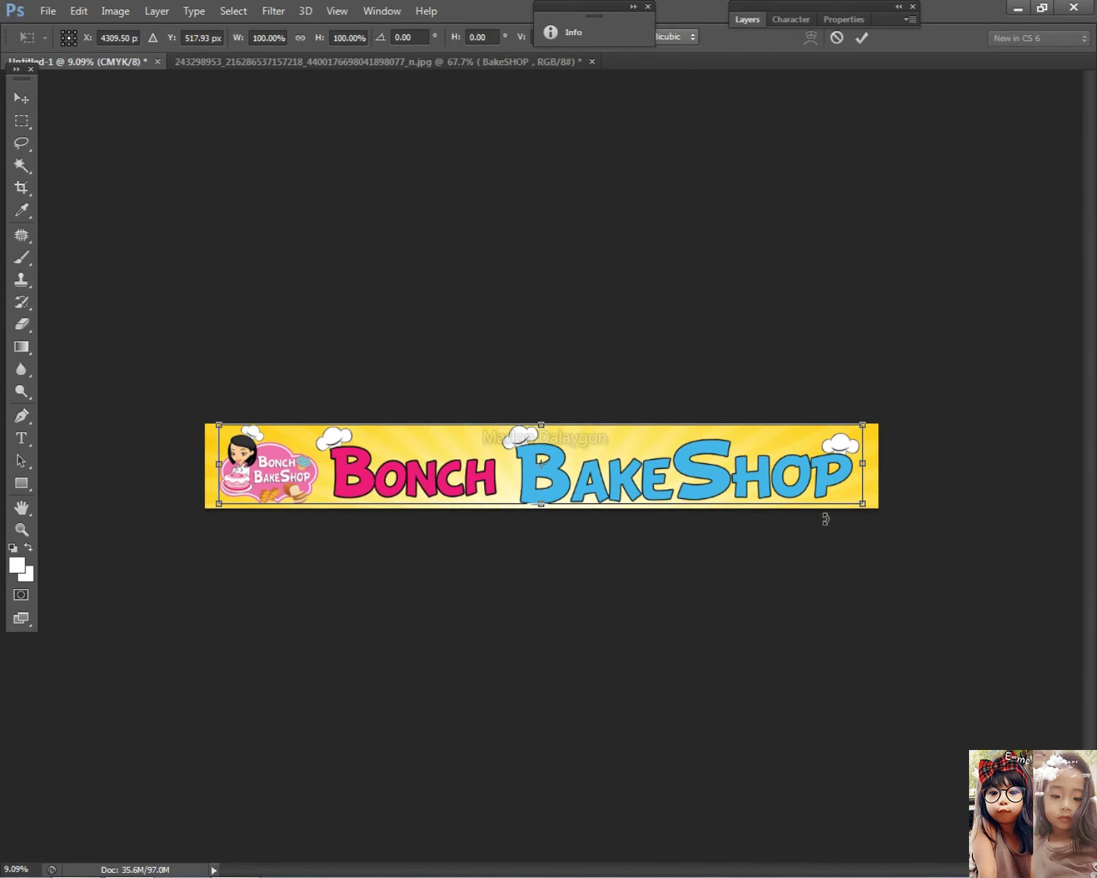
drag(867, 510, 874, 510)
key(Return)
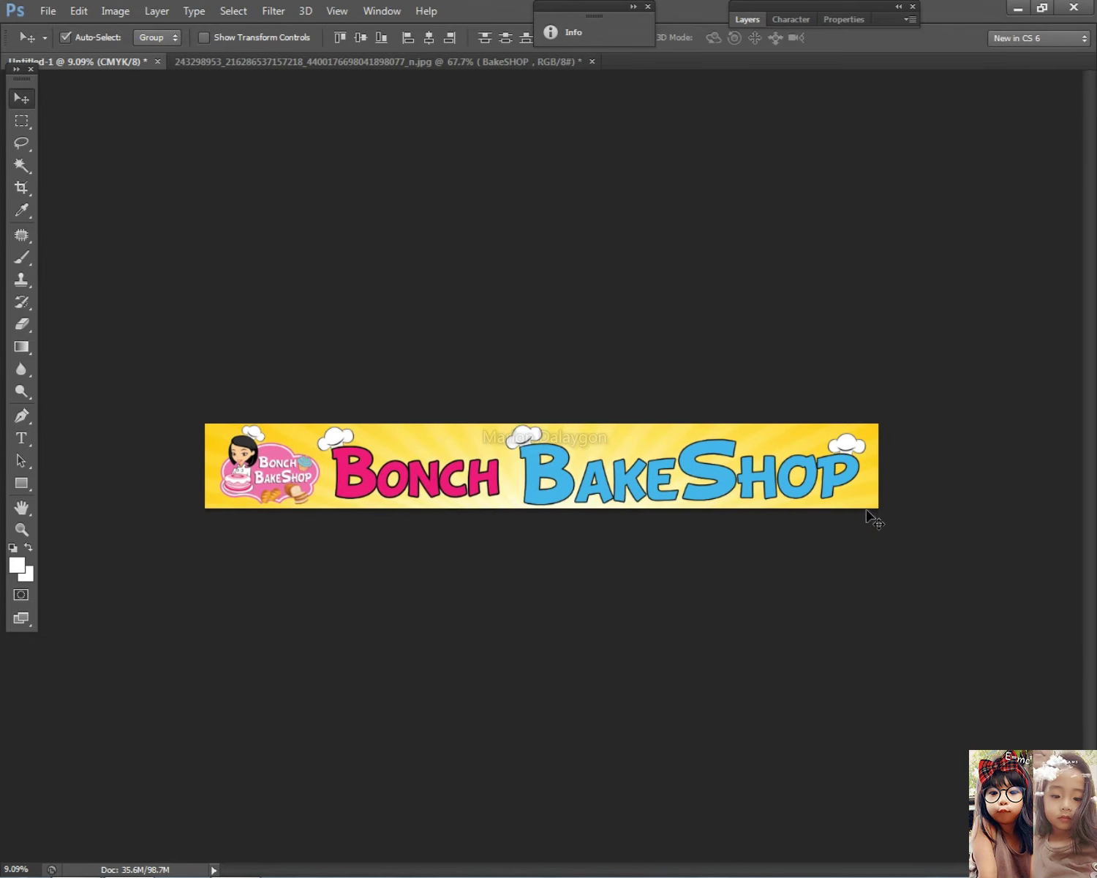
Step: Select the Bonch and BakeSHOP text layers with the three chef hat layers and link them
scroll(668, 483, up, 2)
scroll(669, 488, up, 1)
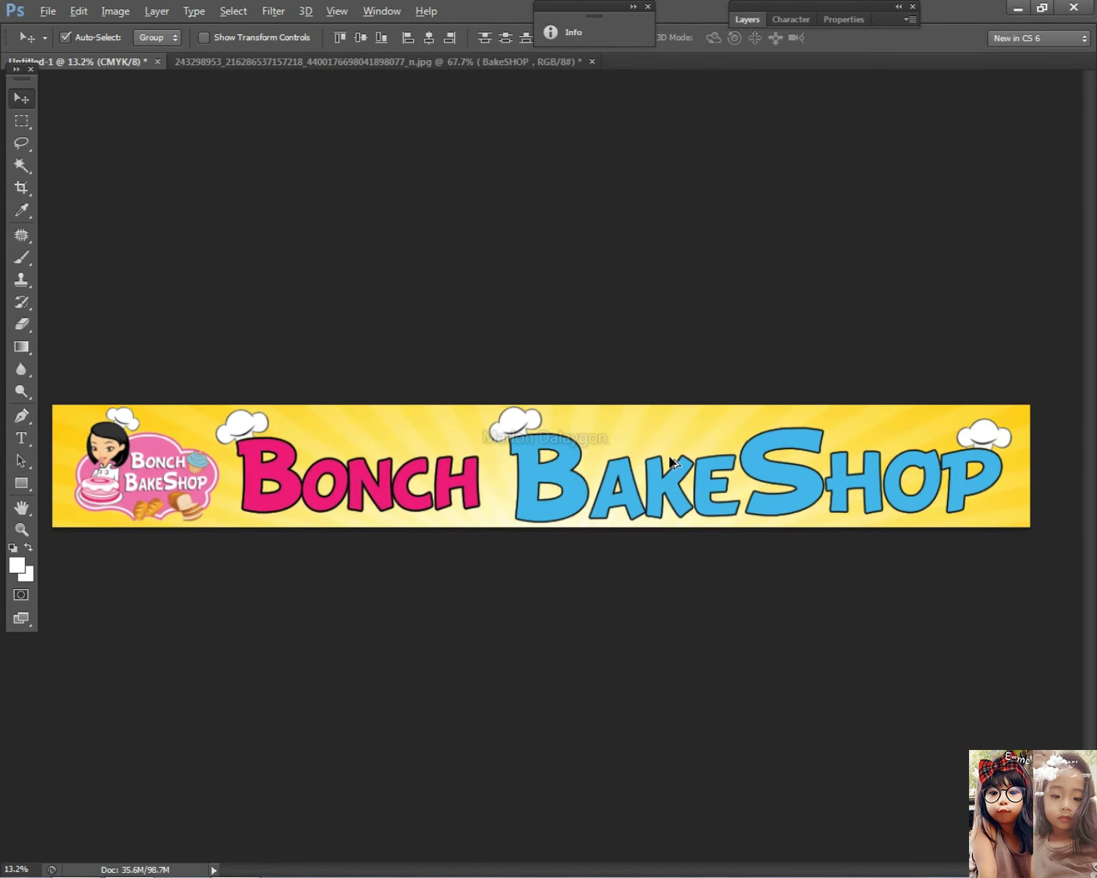
drag(251, 367, 929, 474)
click(789, 19)
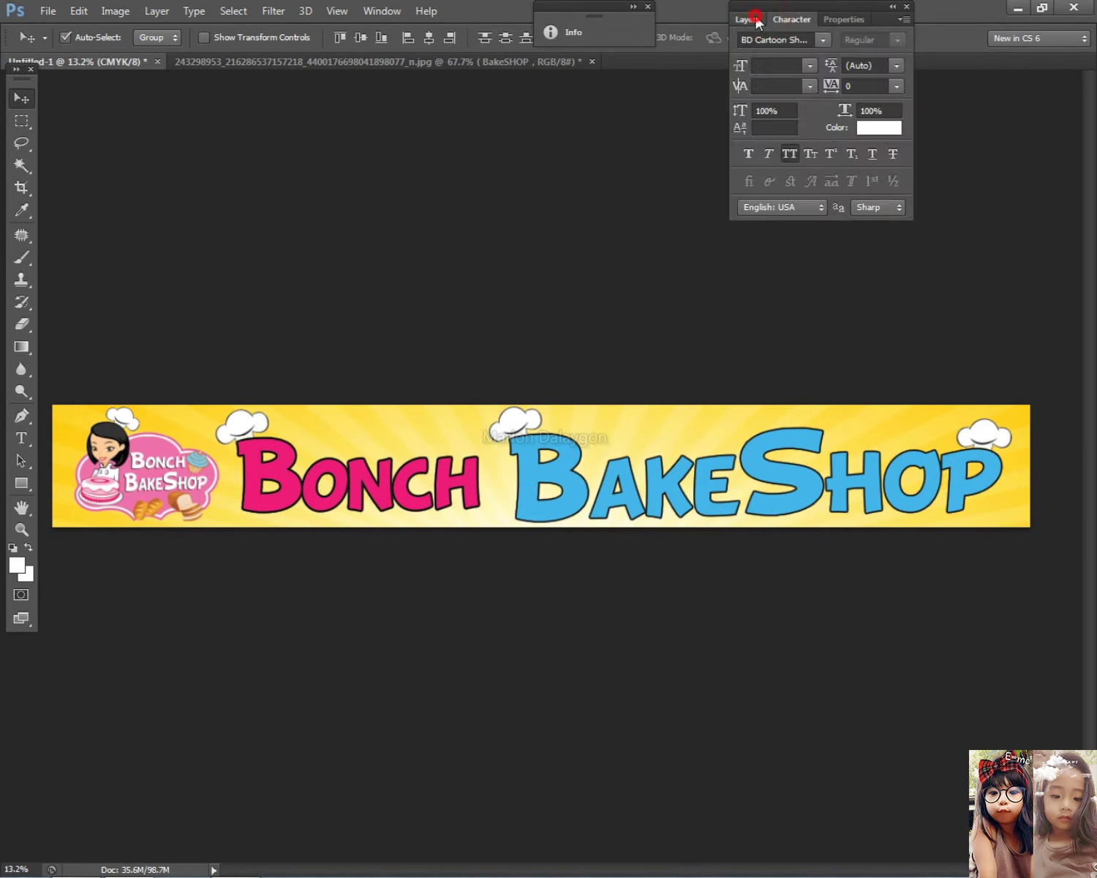
click(751, 20)
right_click(846, 268)
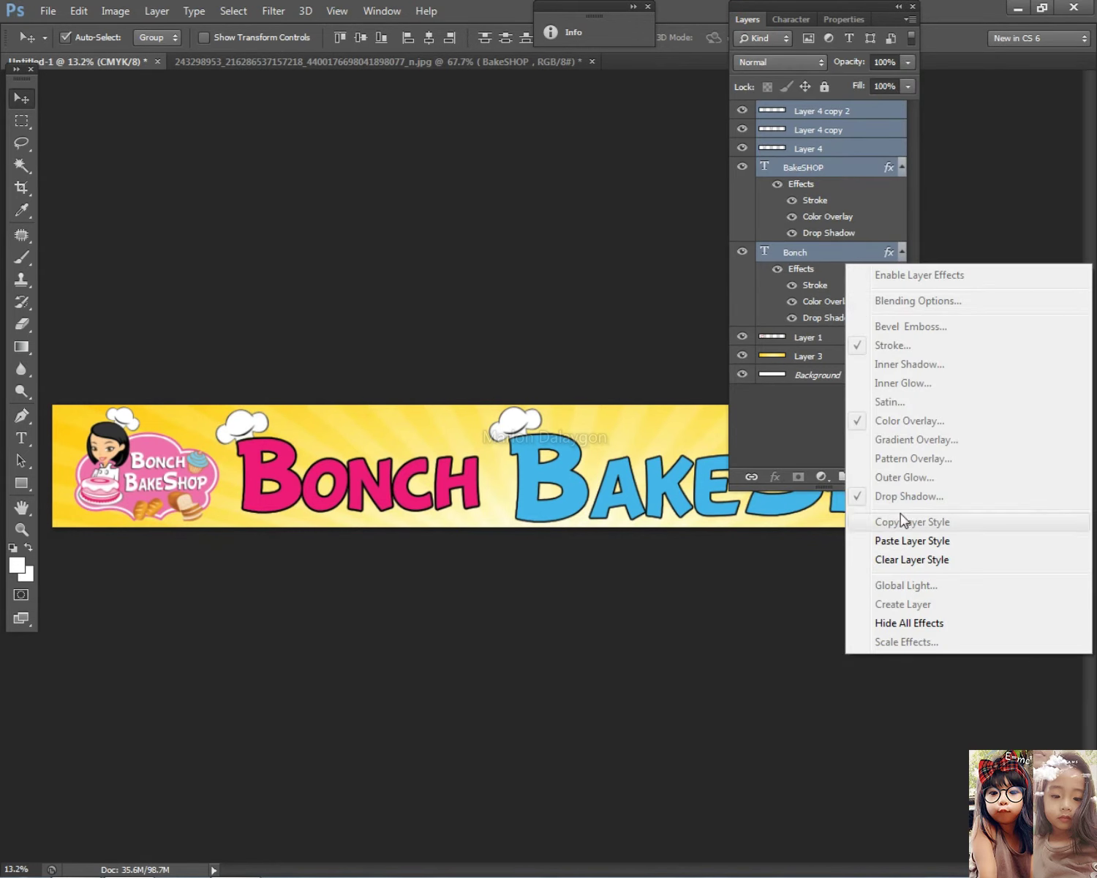
right_click(826, 162)
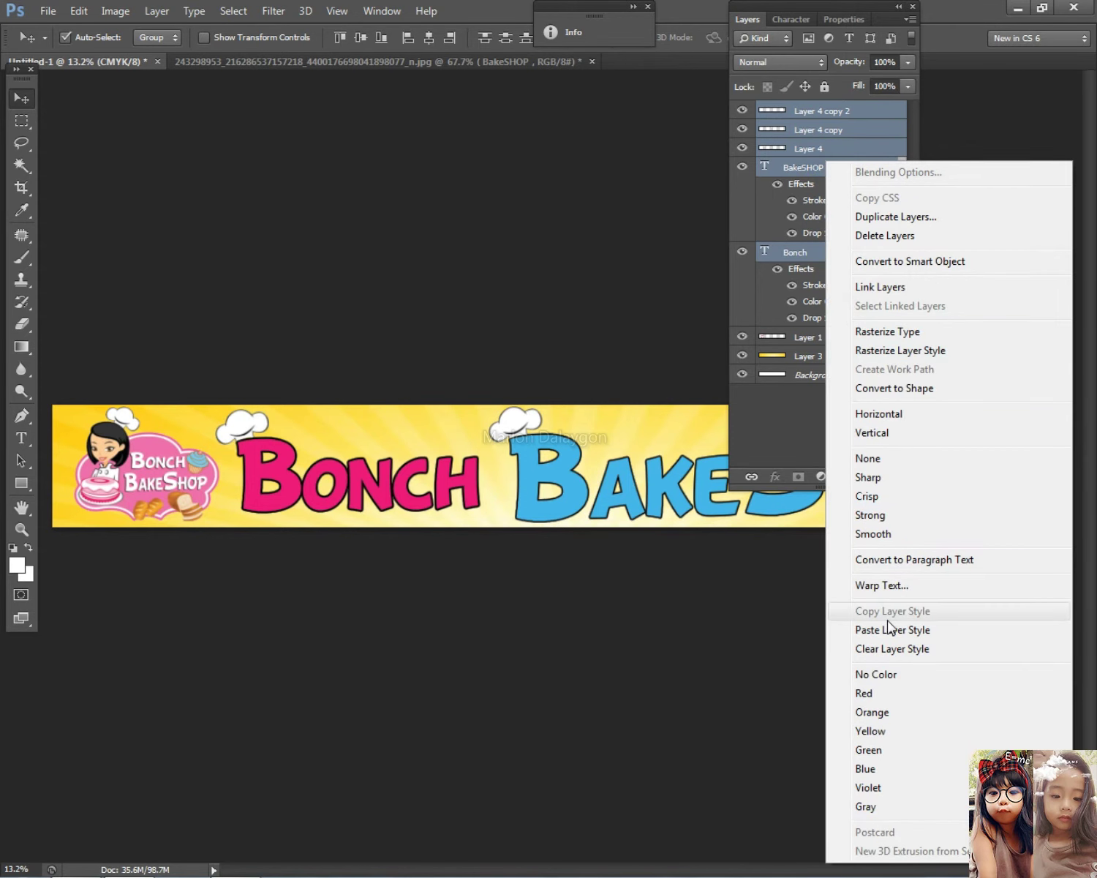
click(881, 287)
double_click(748, 21)
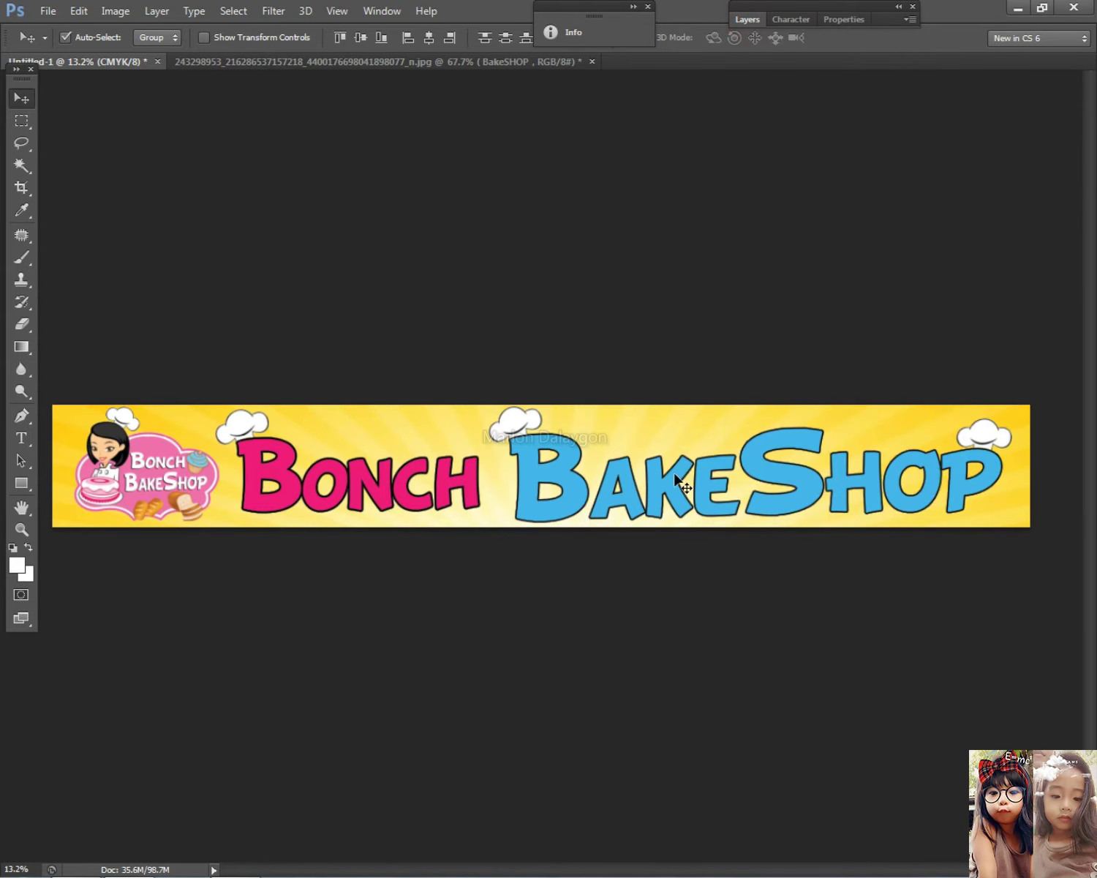
Step: Scale the linked shop-name text and hats to about 98.96% width and 97.95% height, pulling them in from the banner's right edge
scroll(658, 527, down, 3)
scroll(585, 575, up, 3)
drag(983, 514, 670, 535)
key(ctrl+z)
scroll(638, 491, down, 3)
key(ctrl+t)
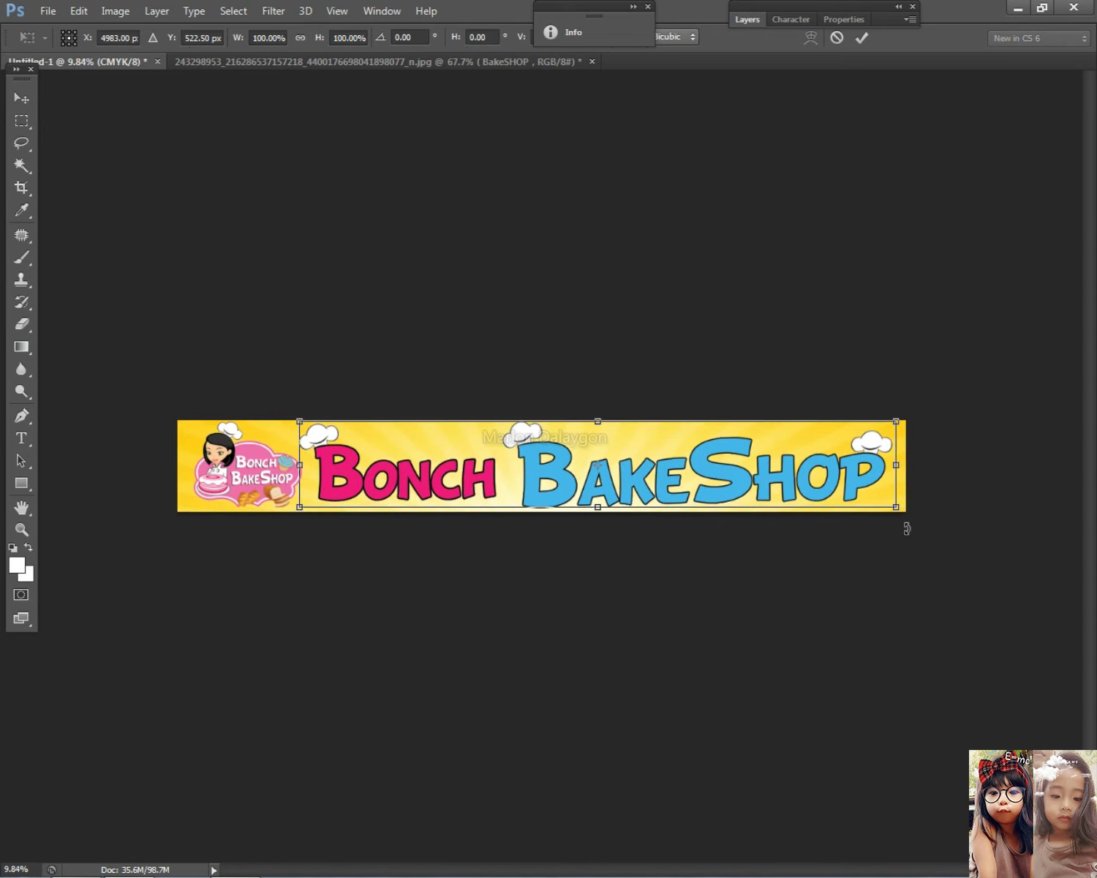
drag(892, 508, 886, 468)
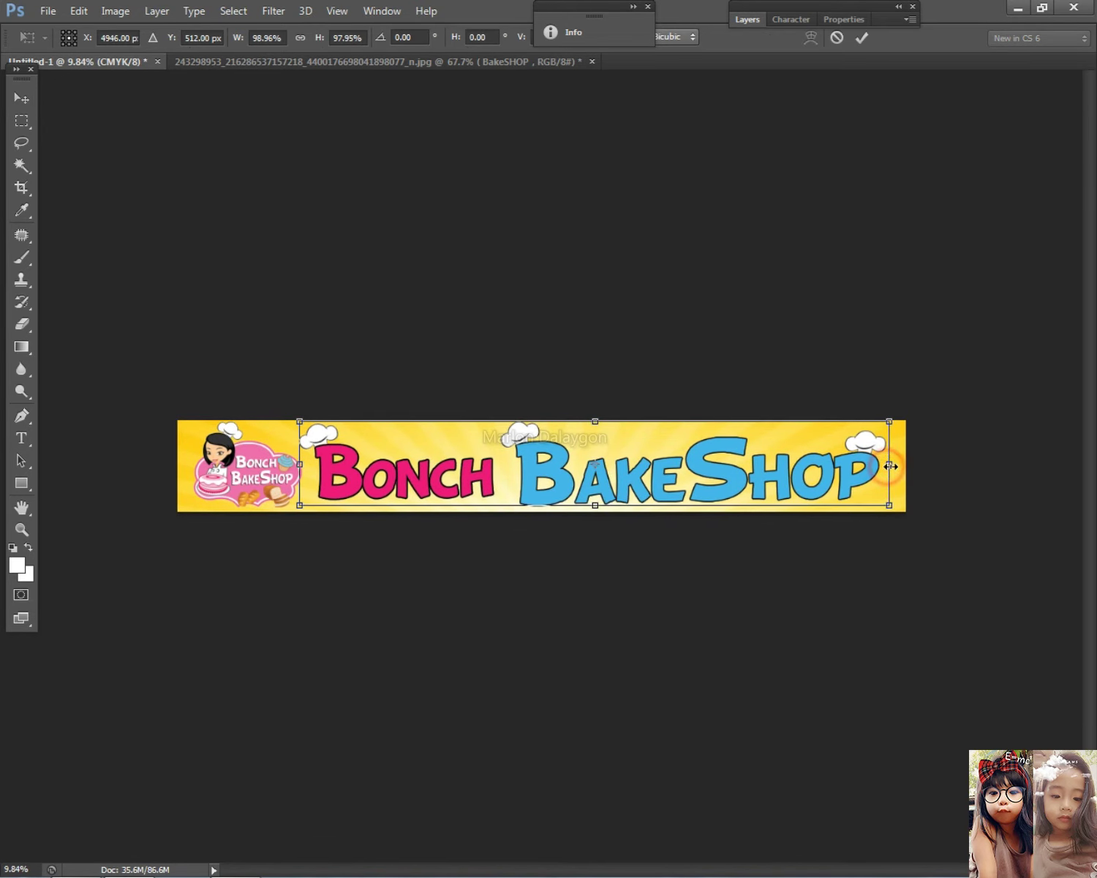
key(Return)
Step: Select the bakeshop logo, enlarge it to about 102.5% and move it closer to the banner's left edge
scroll(541, 468, up, 3)
right_click(172, 483)
click(175, 482)
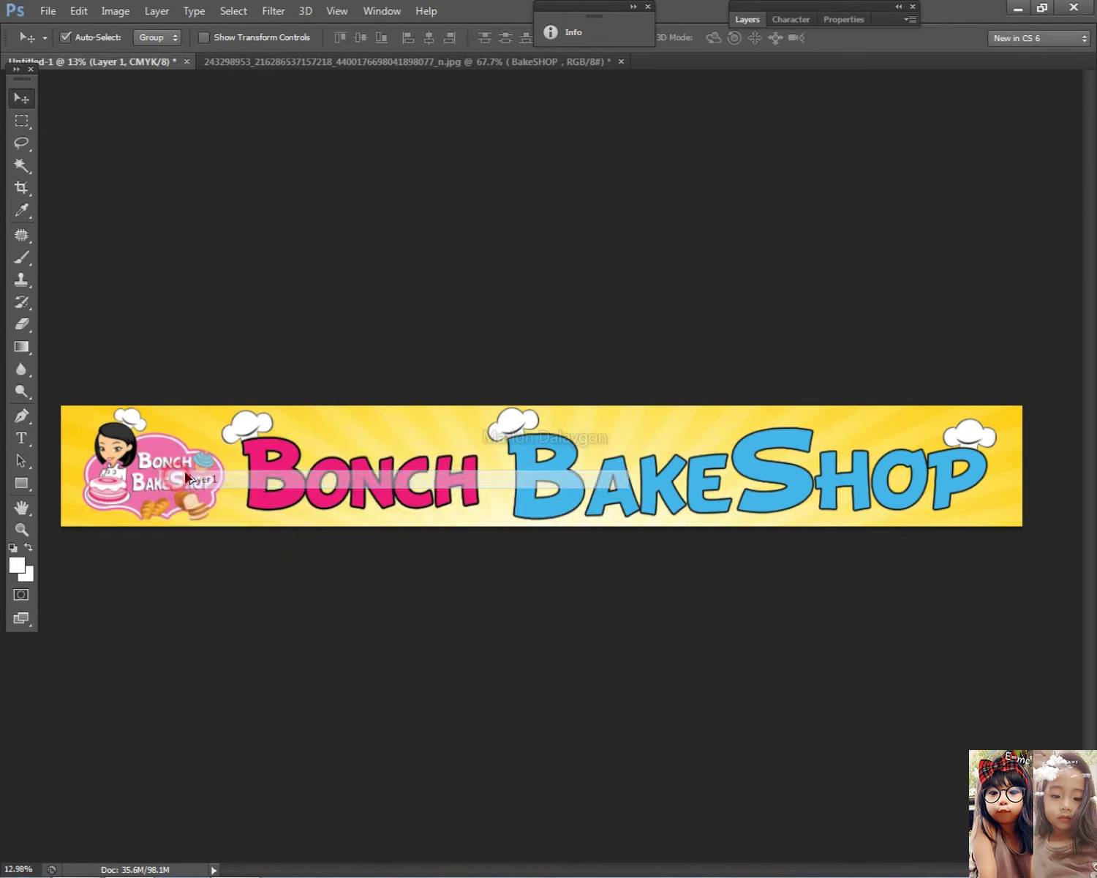
scroll(185, 473, up, 4)
key(ctrl+t)
drag(144, 564, 136, 570)
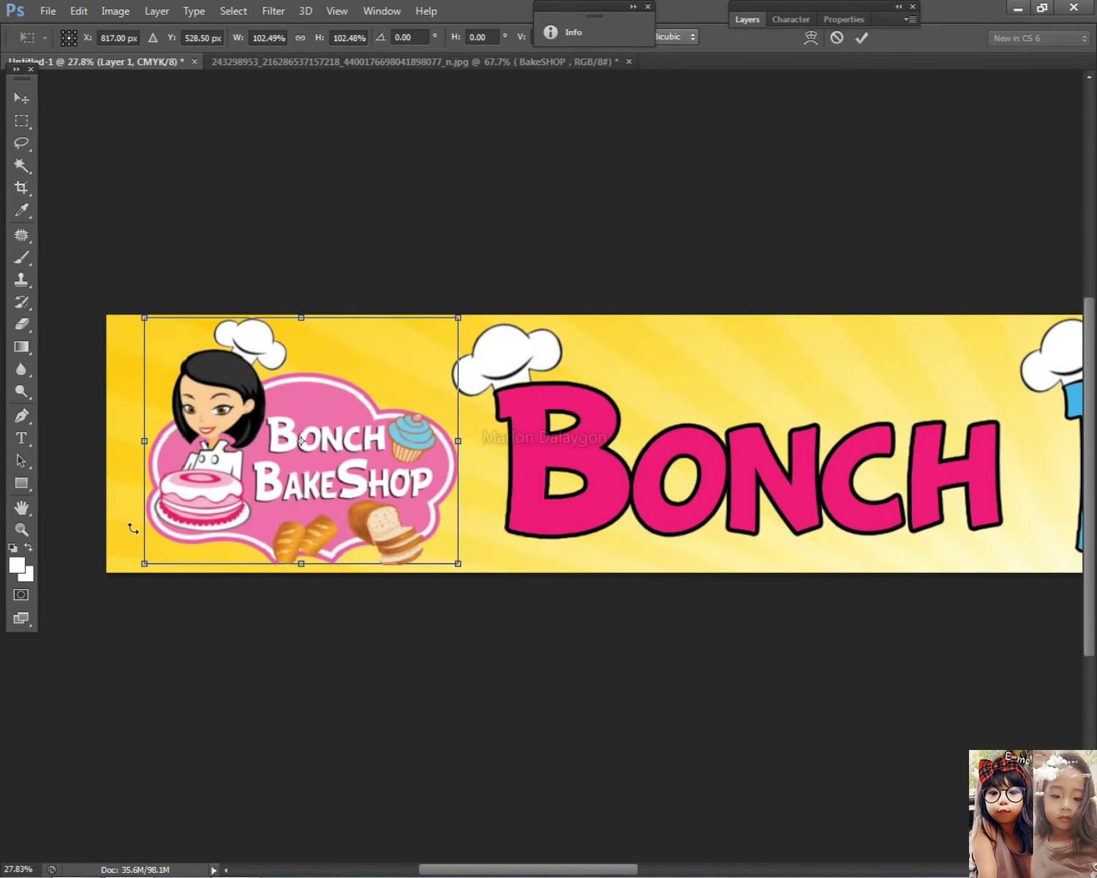
drag(275, 446, 271, 444)
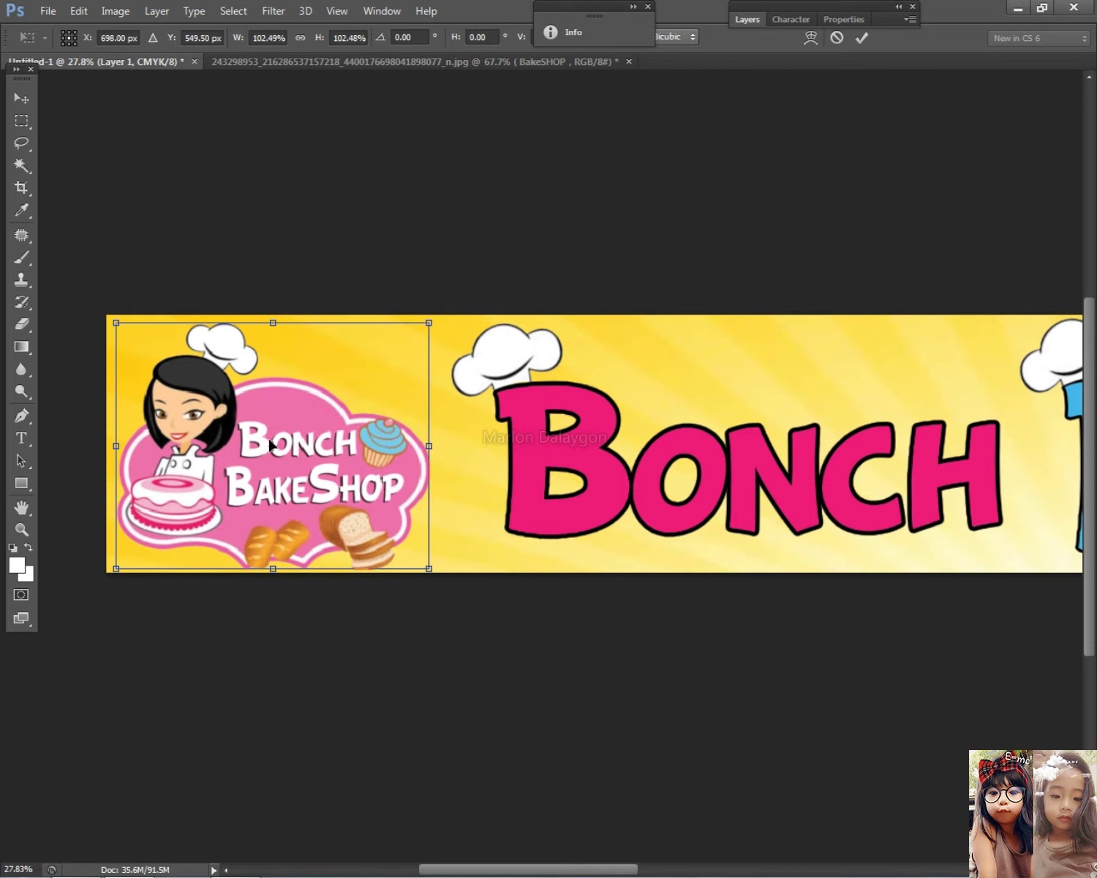
Step: Enlarge the logo a little more within the banner height and rotate it slightly counterclockwise
mouse_move(429, 322)
mouse_down()
mouse_move(421, 314)
mouse_move(436, 319)
mouse_up()
drag(437, 442, 443, 435)
key(Return)
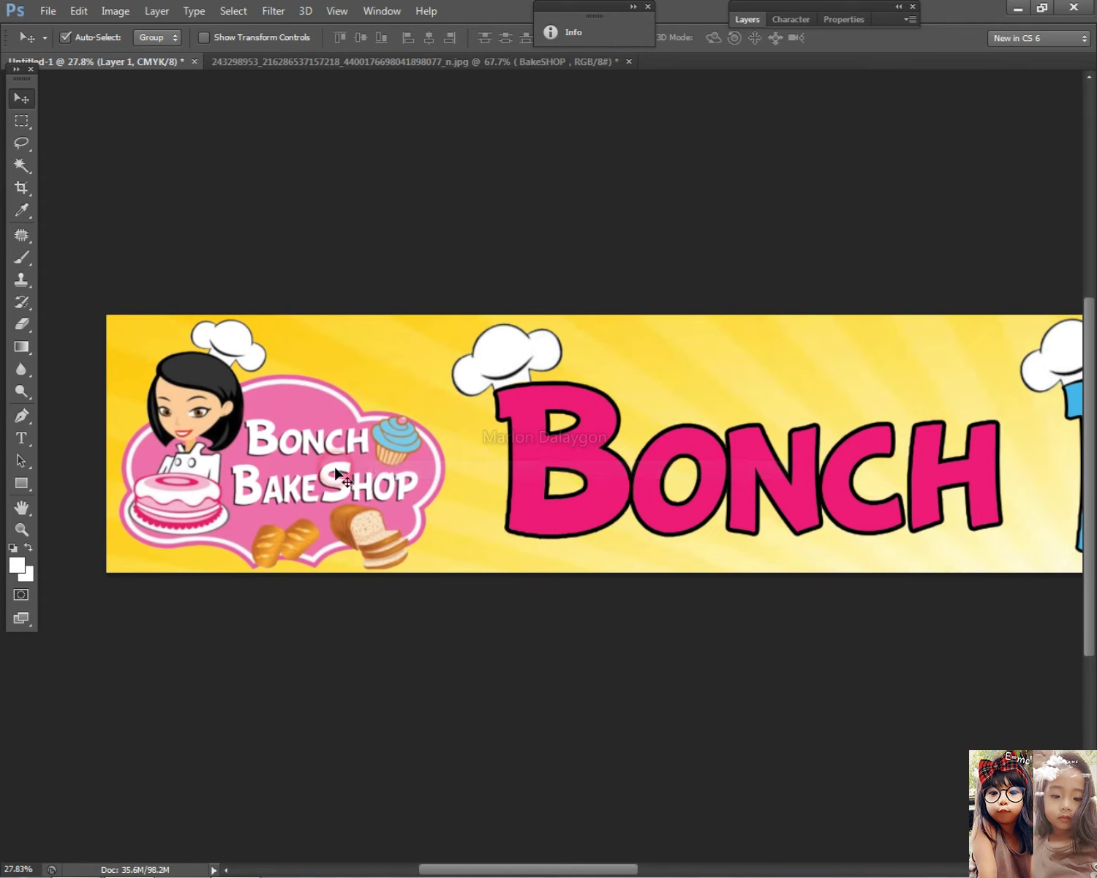
key(ctrl+t)
drag(553, 317, 555, 309)
key(Return)
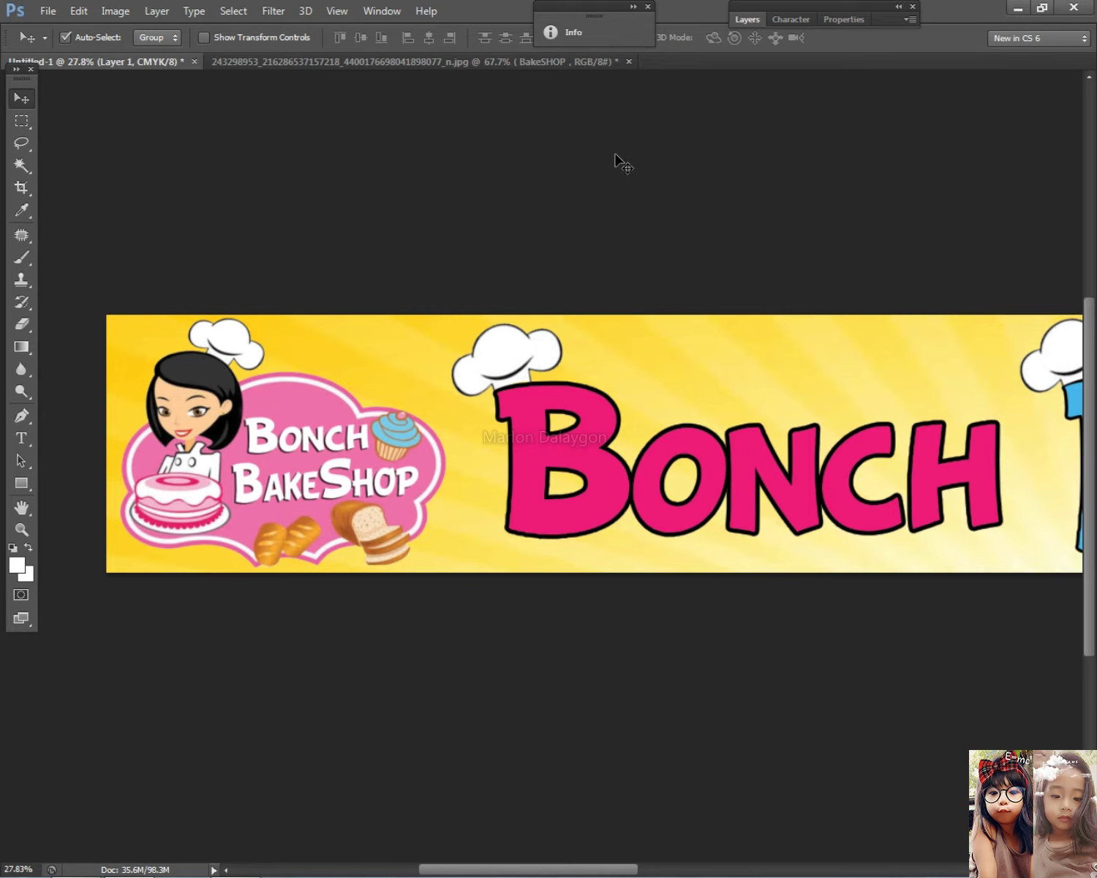
scroll(578, 509, down, 2)
right_click(533, 322)
click(543, 335)
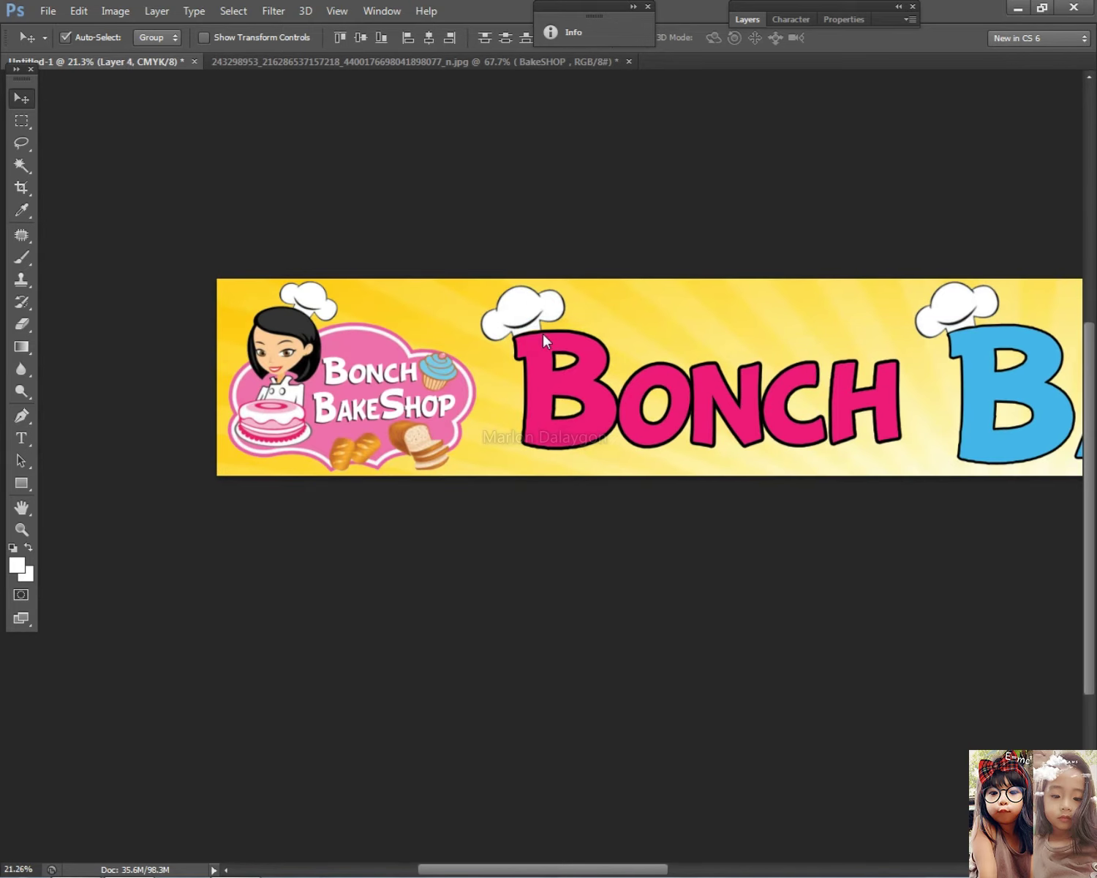
scroll(527, 456, down, 2)
scroll(687, 560, up, 2)
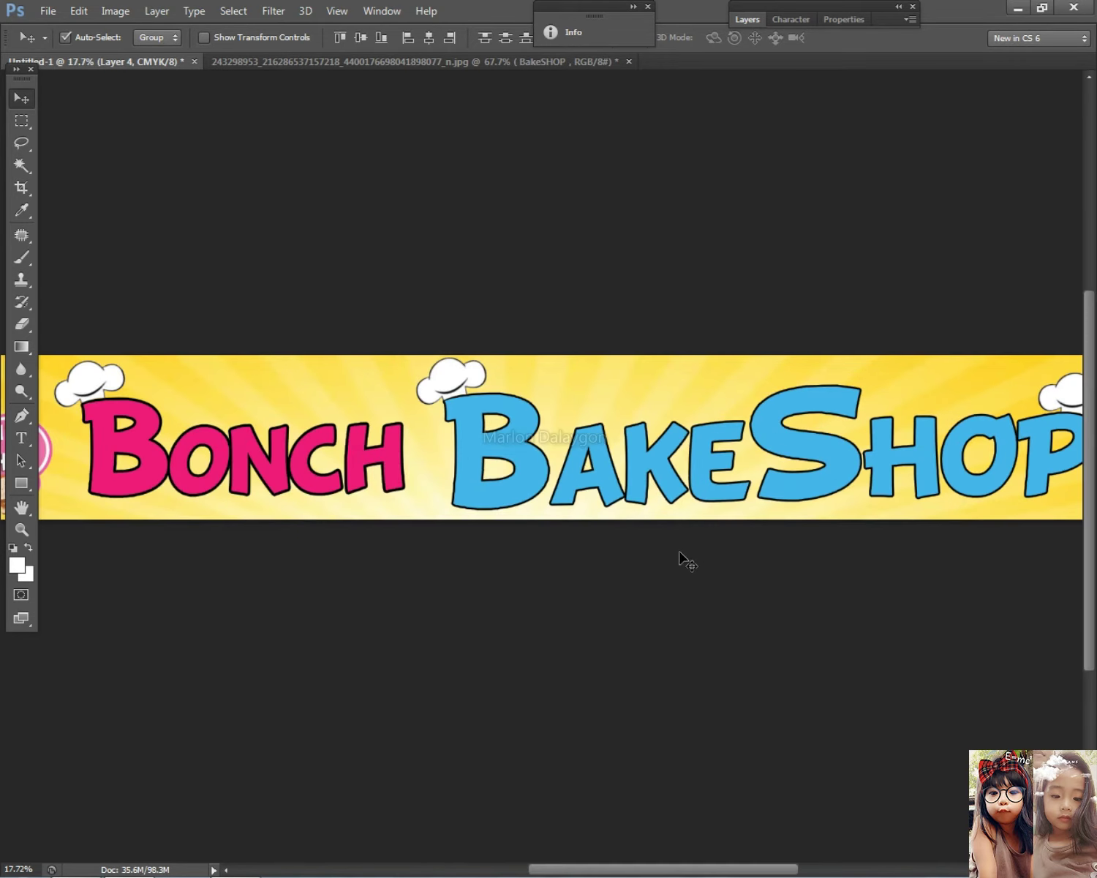
click(249, 482)
key(ctrl+t)
key(Escape)
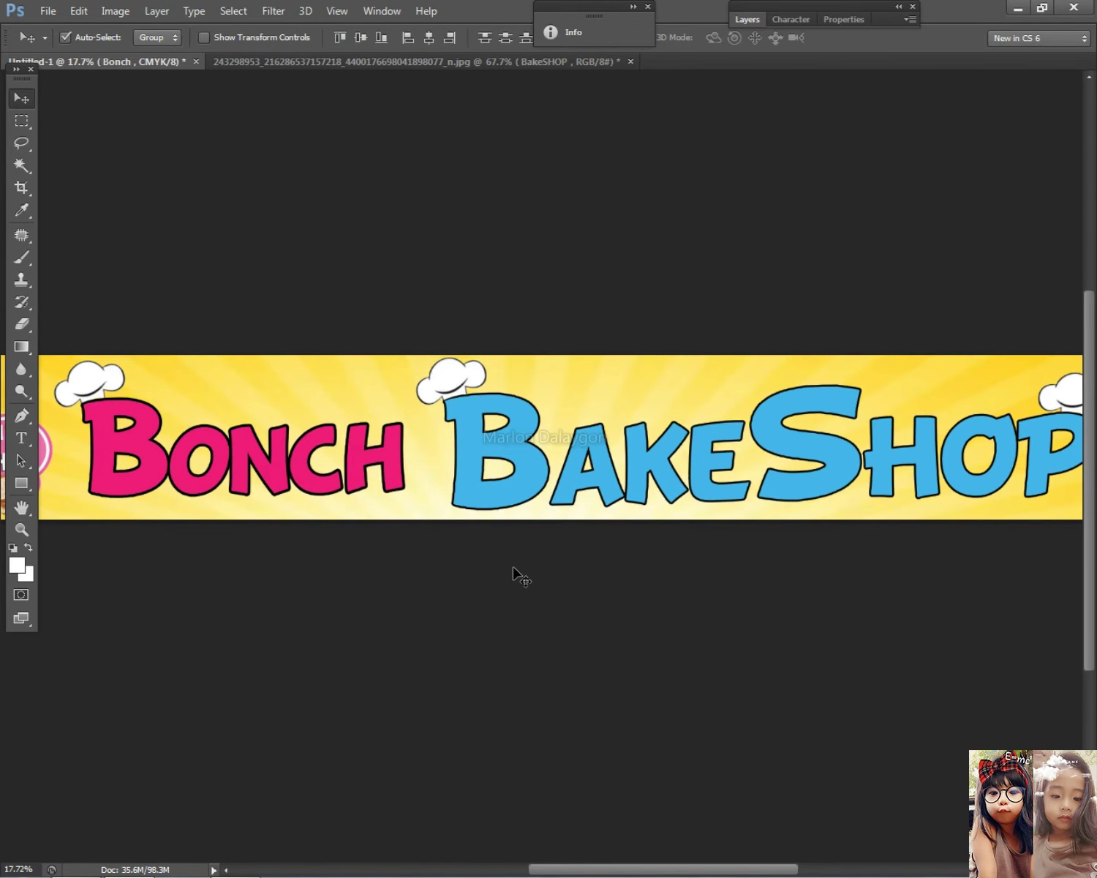
scroll(563, 594, down, 2)
right_click(648, 479)
click(658, 491)
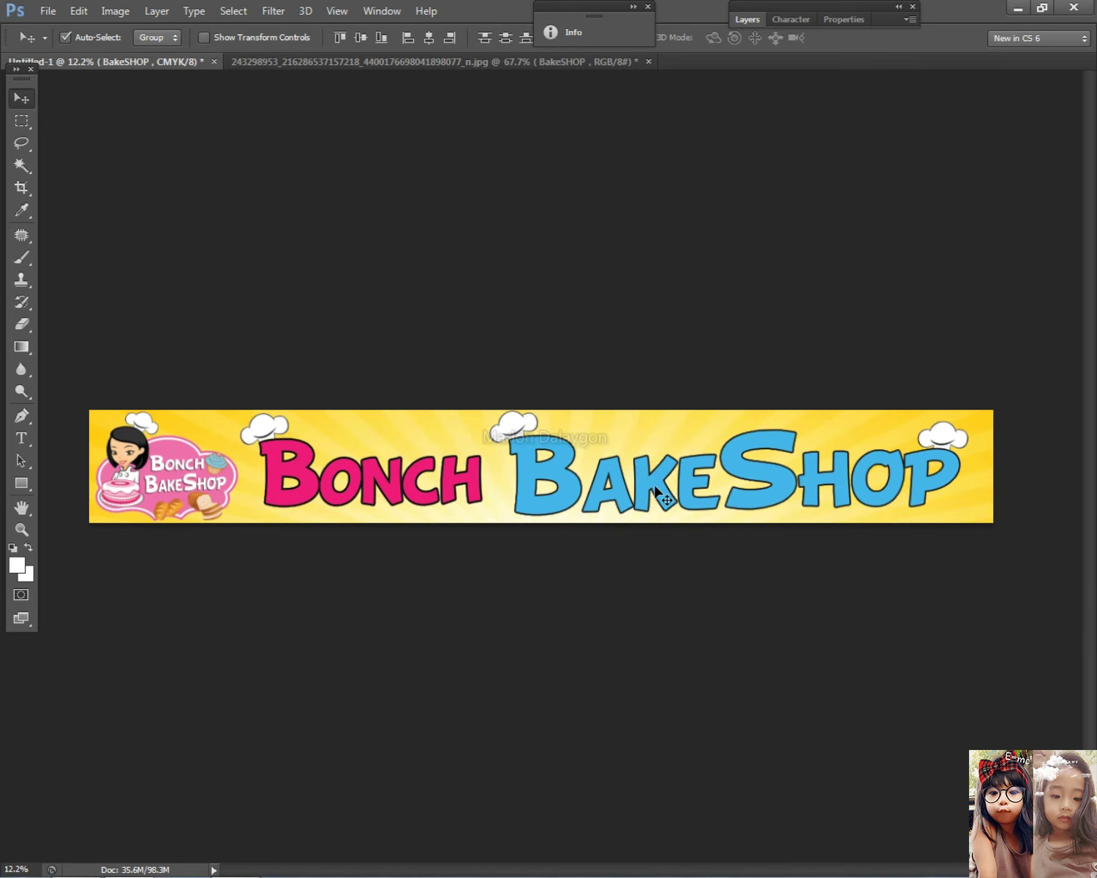
scroll(722, 487, down, 1)
scroll(739, 541, up, 2)
Step: Switch to Chrome and change the Google image search to "bake PNG"
key(alt+Tab)
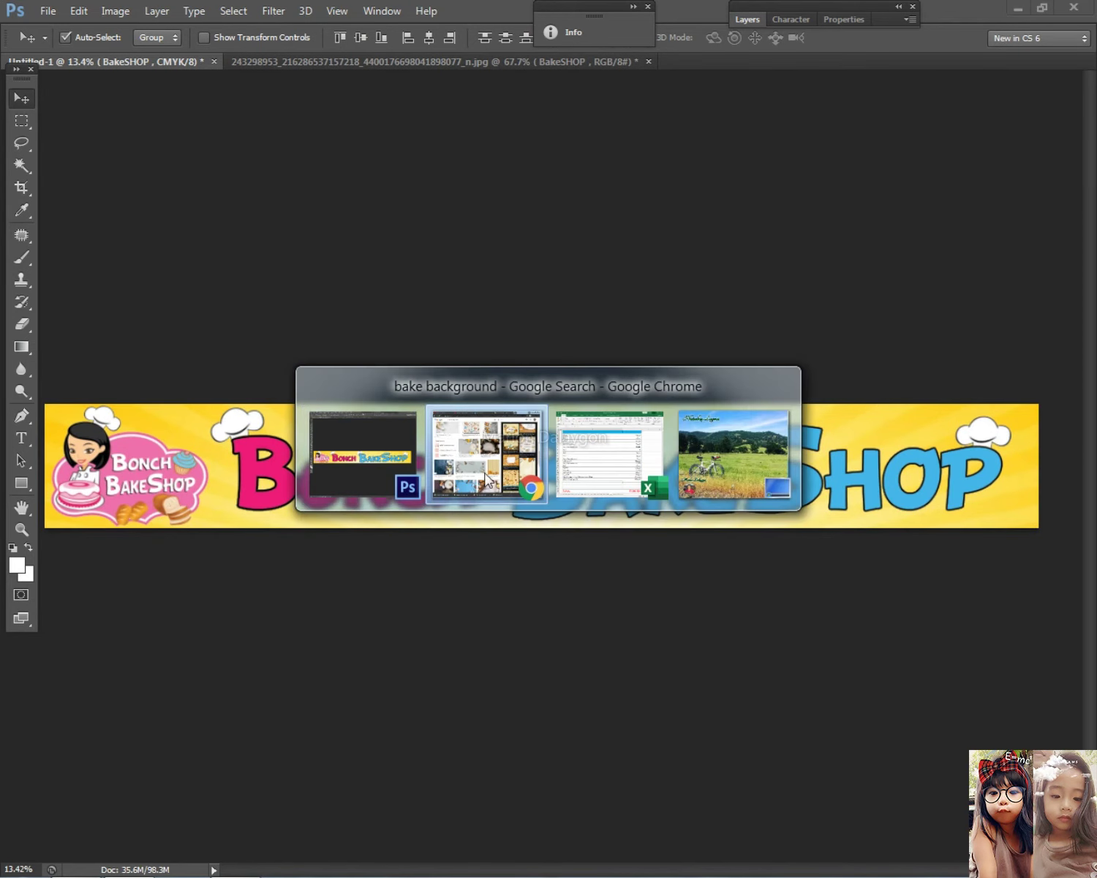
double_click(194, 86)
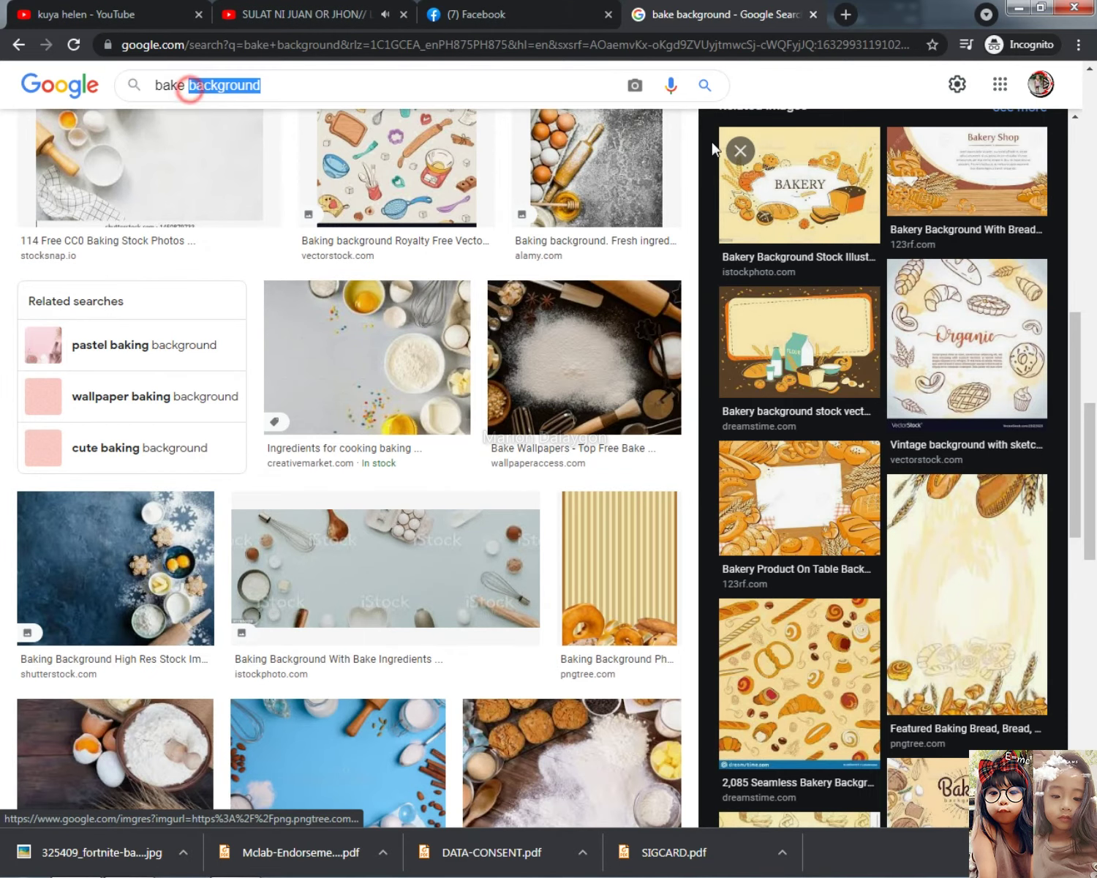
text(PNG)
key(Return)
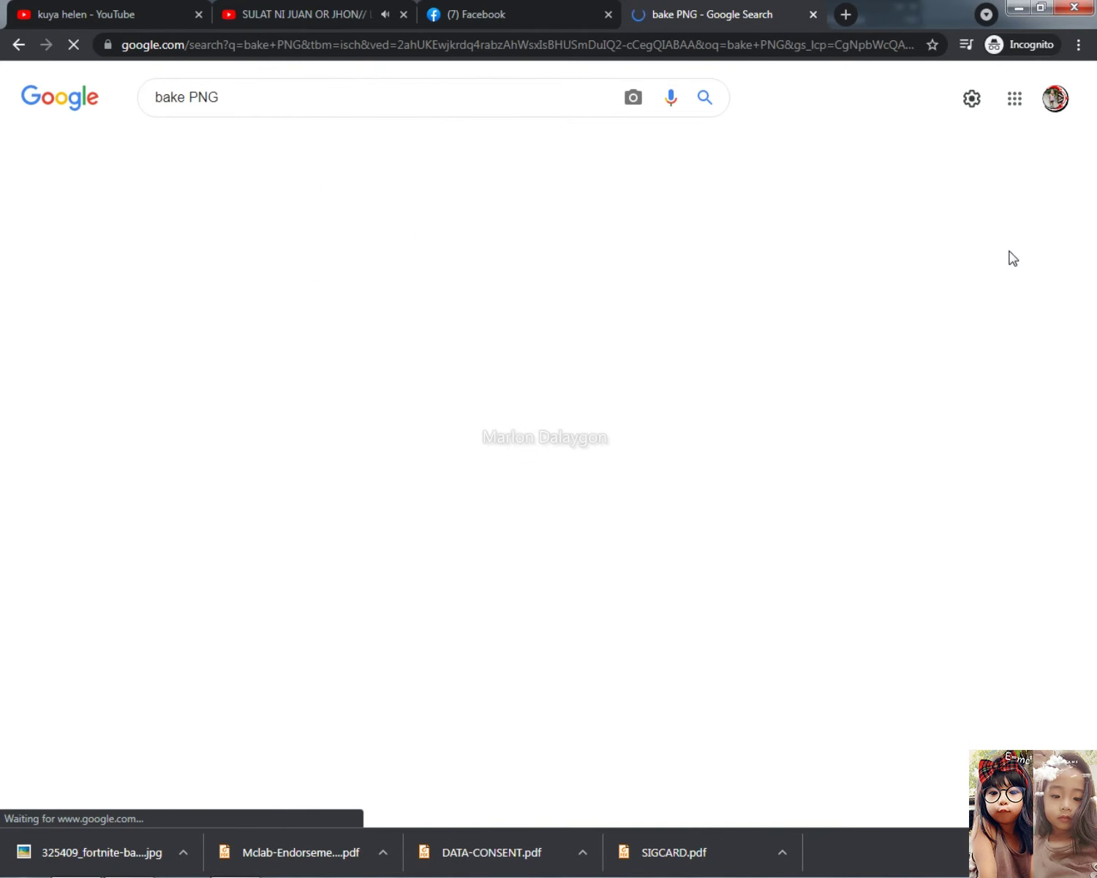
Step: Browse the bake PNG results, previewing the pink baking utensils clipart and the PNGWing bakery image with its related images
scroll(372, 479, down, 3)
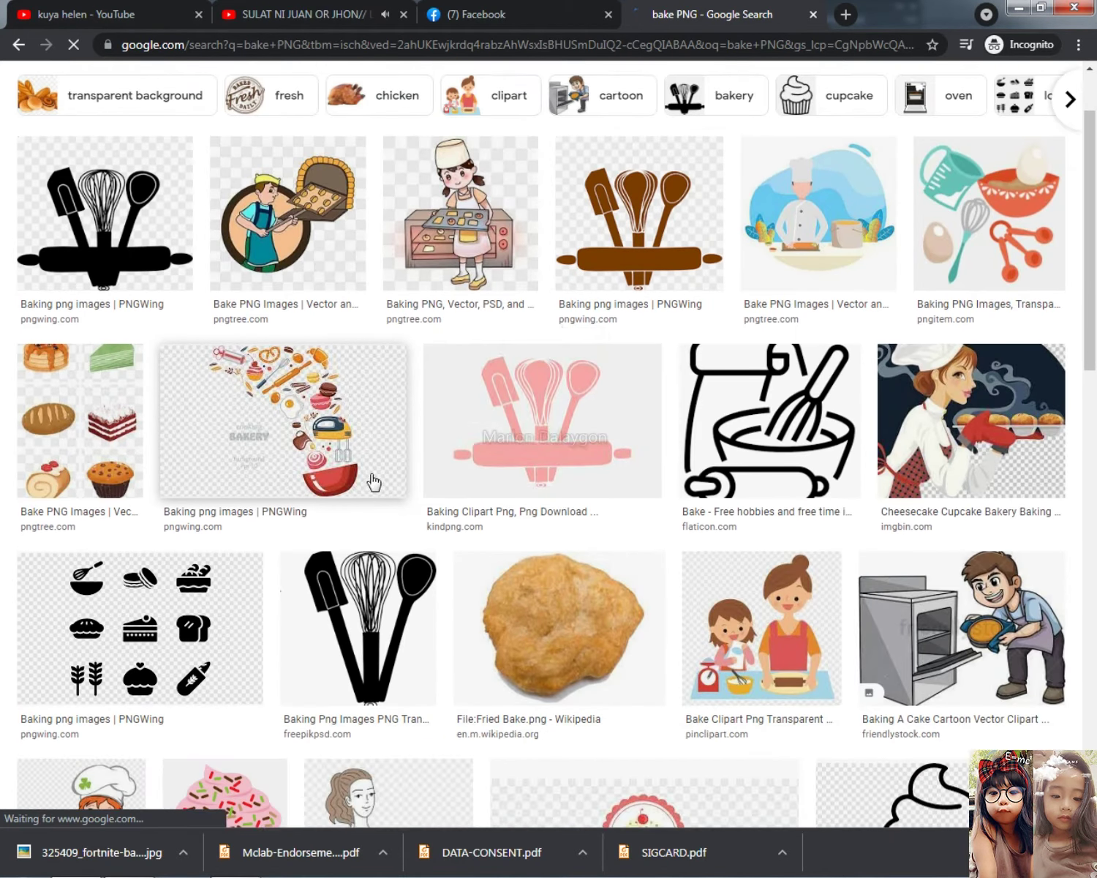
click(543, 385)
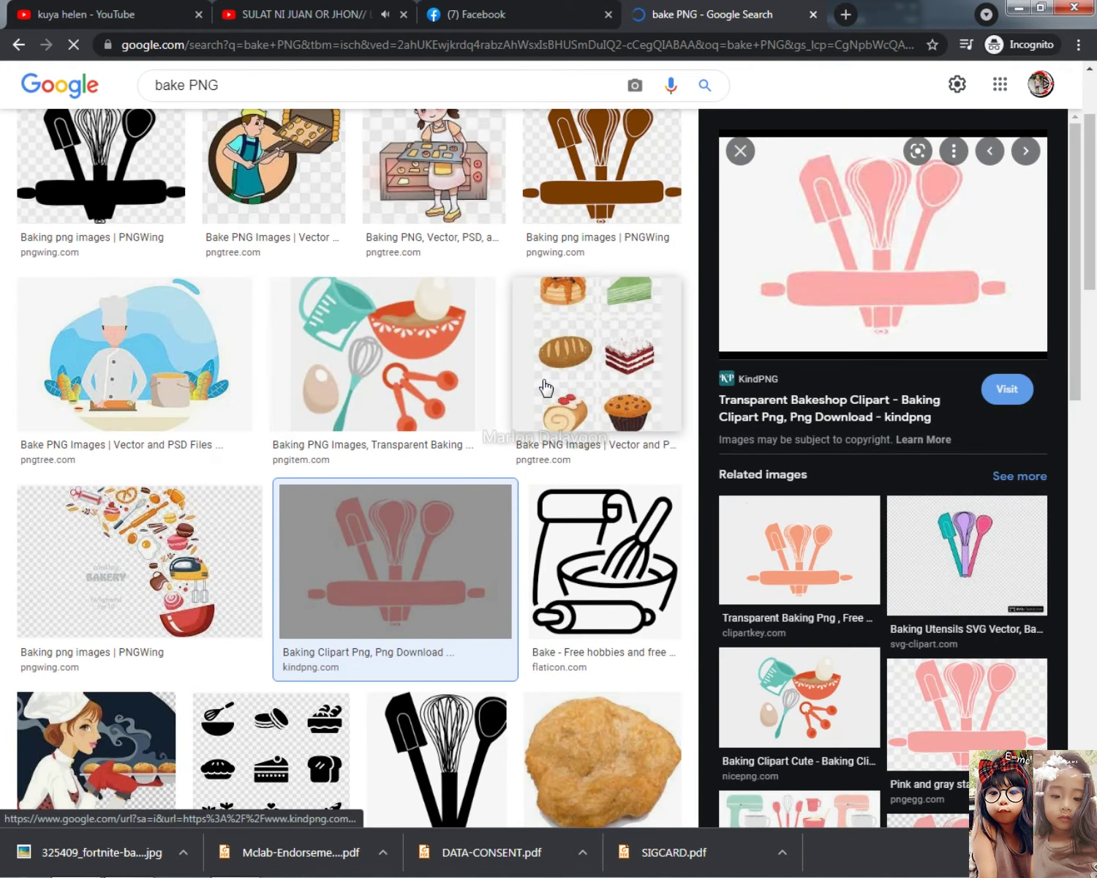
scroll(181, 498, down, 4)
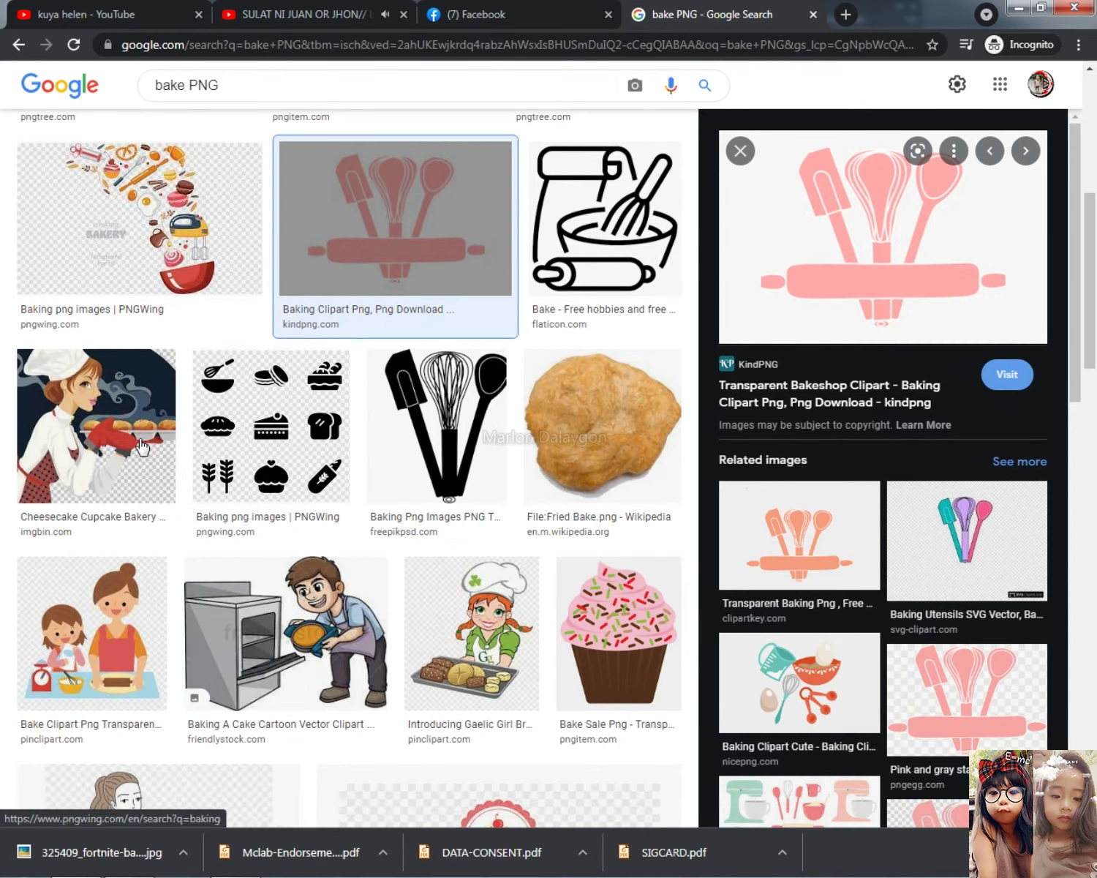
click(140, 249)
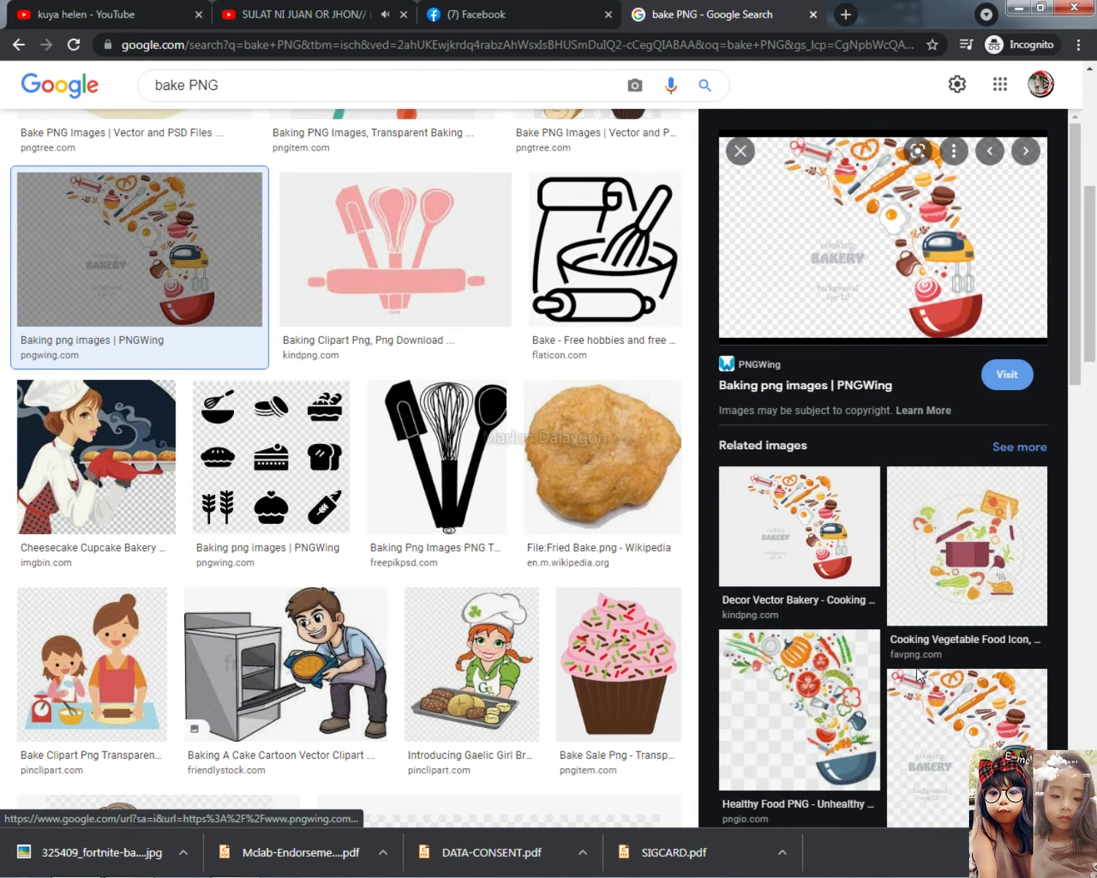
scroll(918, 673, down, 4)
scroll(884, 660, down, 4)
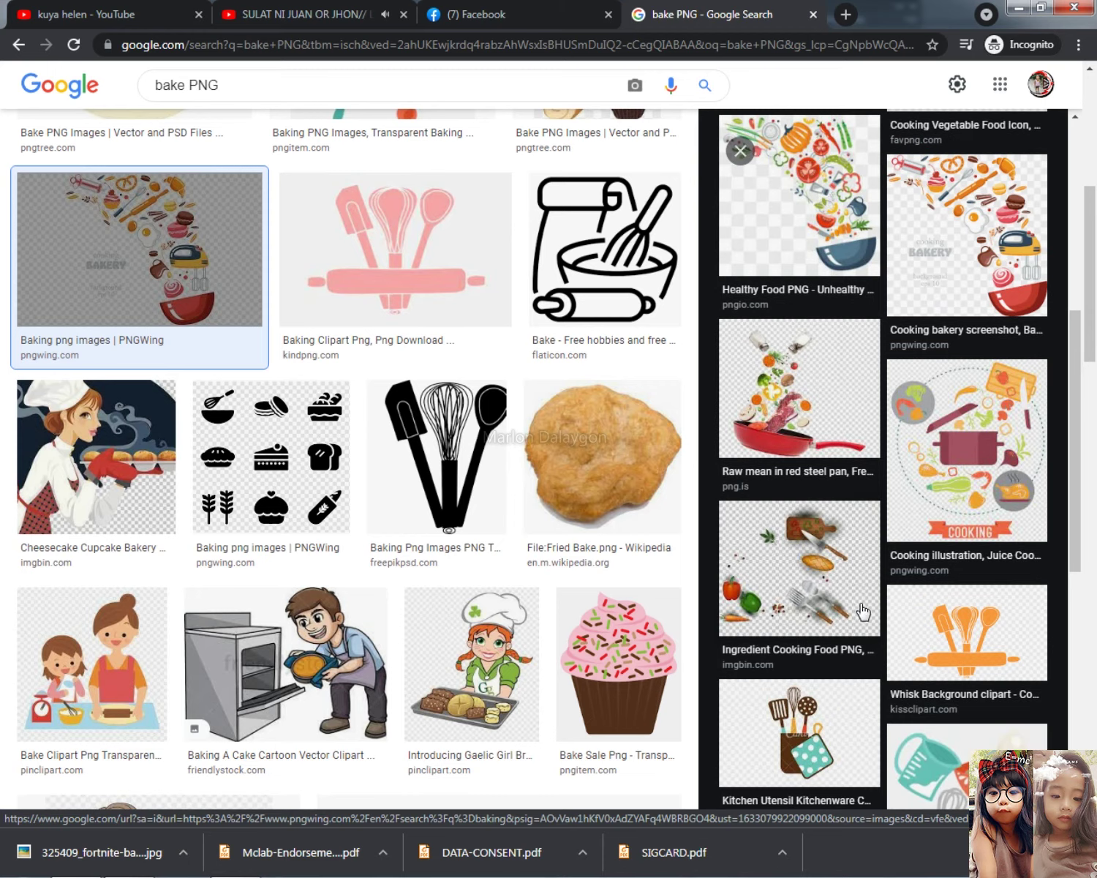
scroll(866, 616, down, 4)
Step: Preview the baking cartoon icon set, the "It is cooking time" illustration and the "My little recipe book" banner among the related images
click(805, 536)
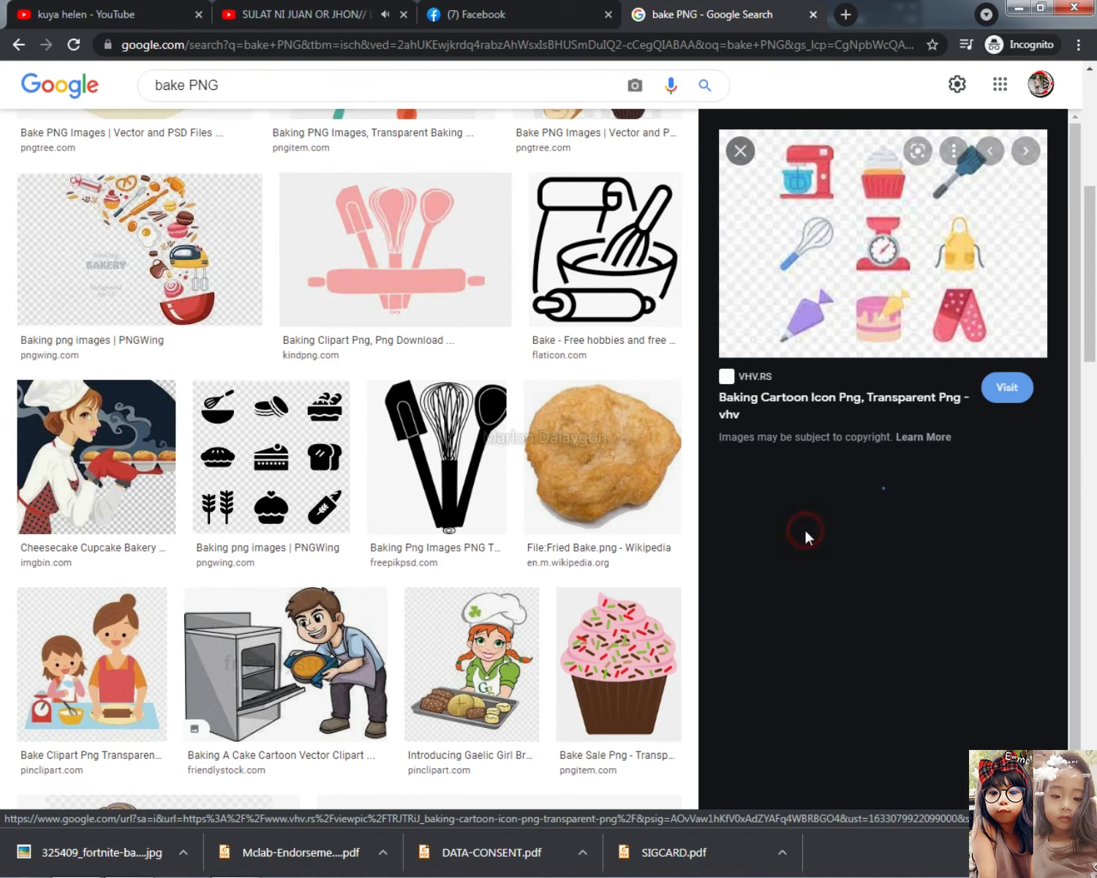
scroll(822, 662, down, 5)
scroll(406, 651, down, 4)
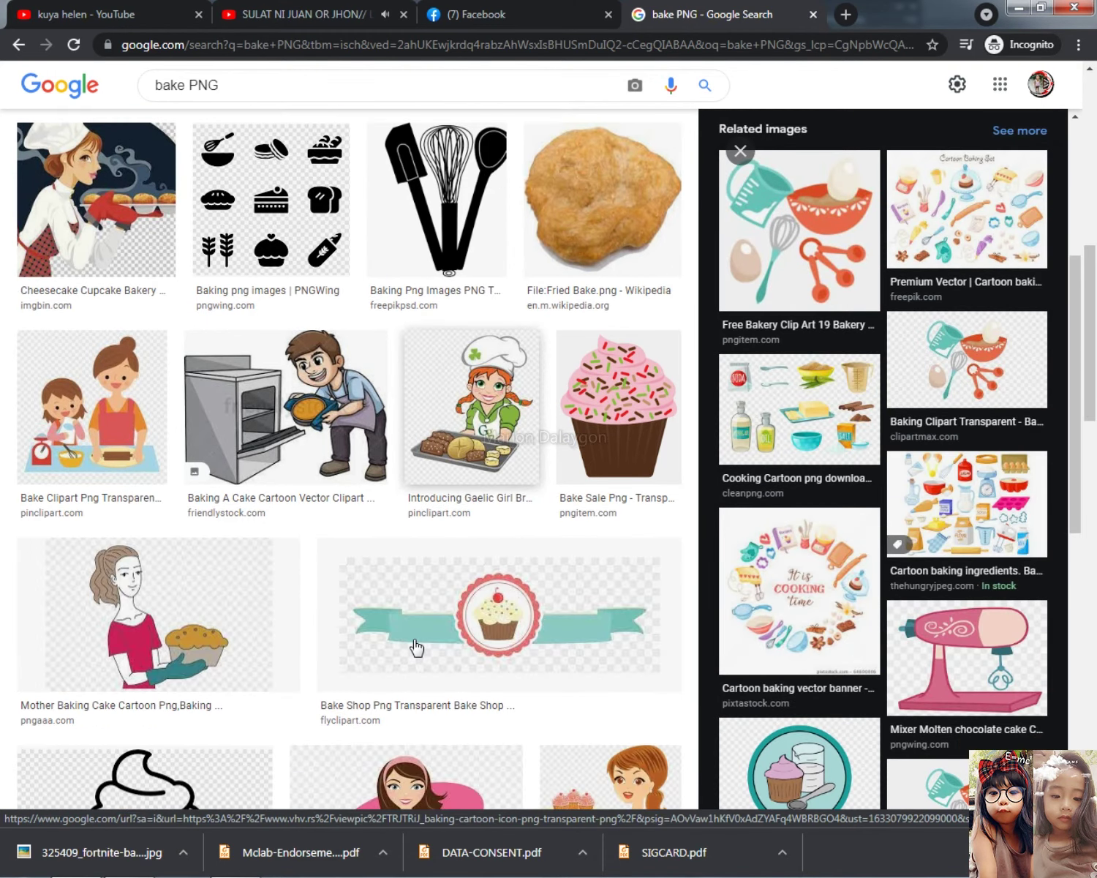
click(749, 545)
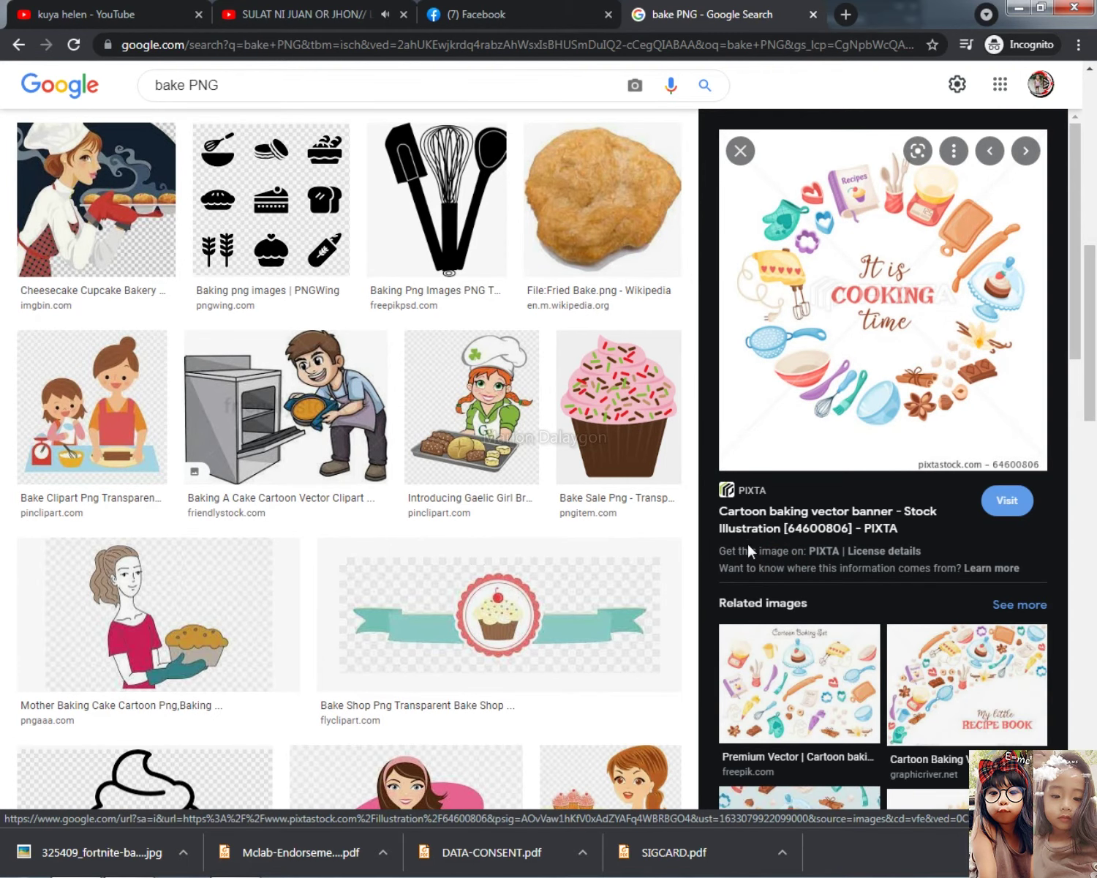
click(950, 657)
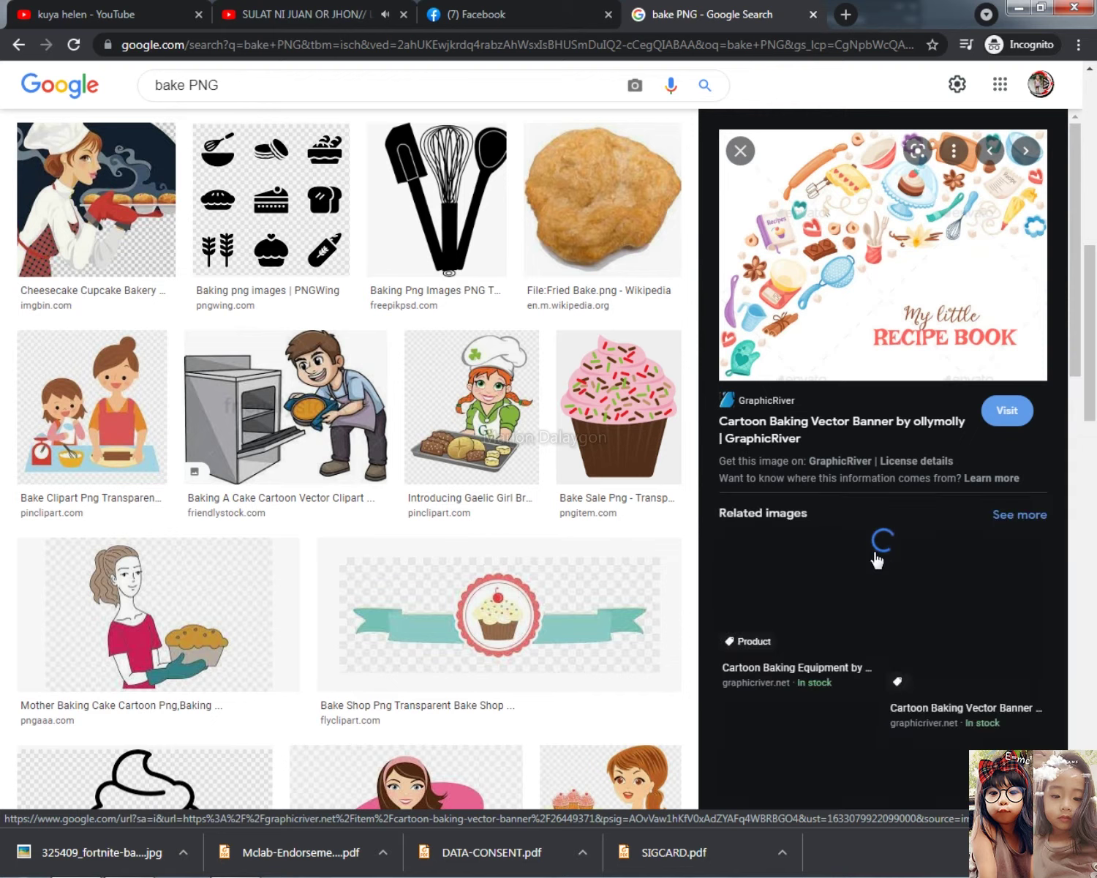
Step: Copy the "My little Recipe Book" image, paste it into the Photoshop banner and enlarge it to about 300% over the word Bonch
right_click(852, 201)
click(869, 391)
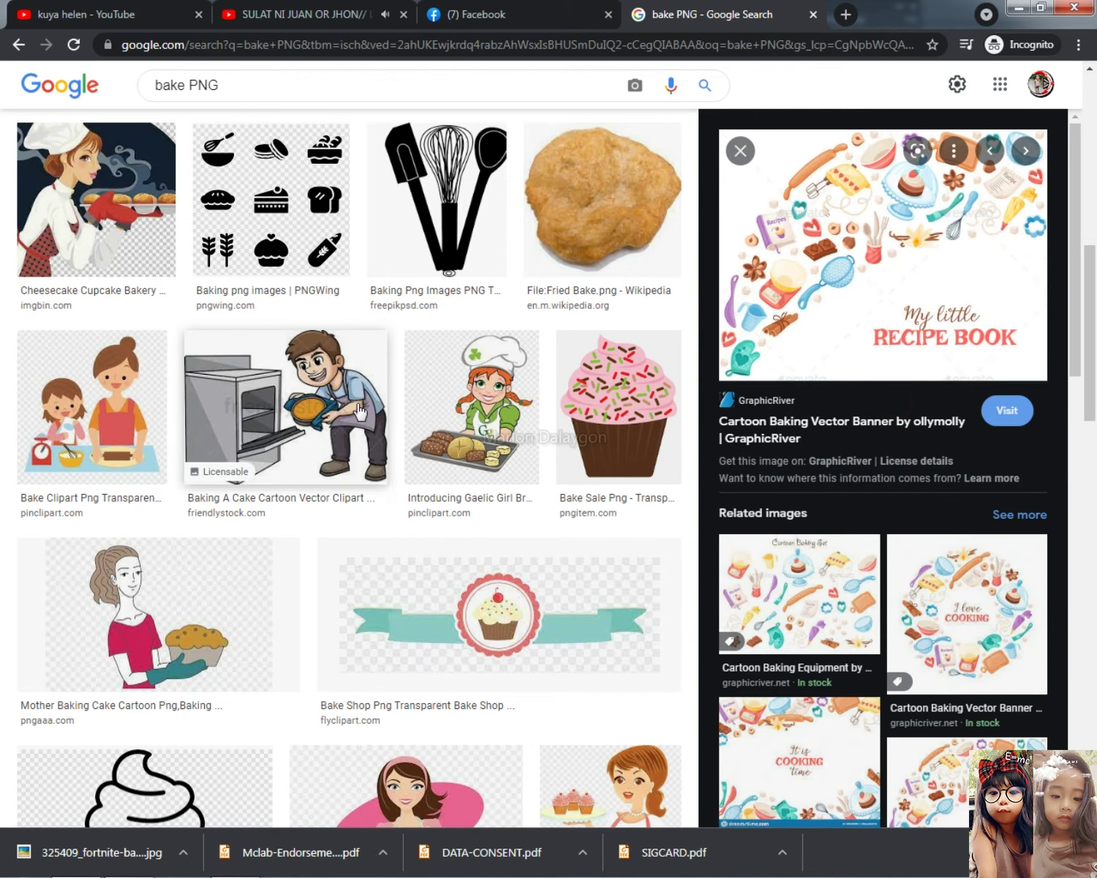
key(alt+Tab)
key(ctrl+v)
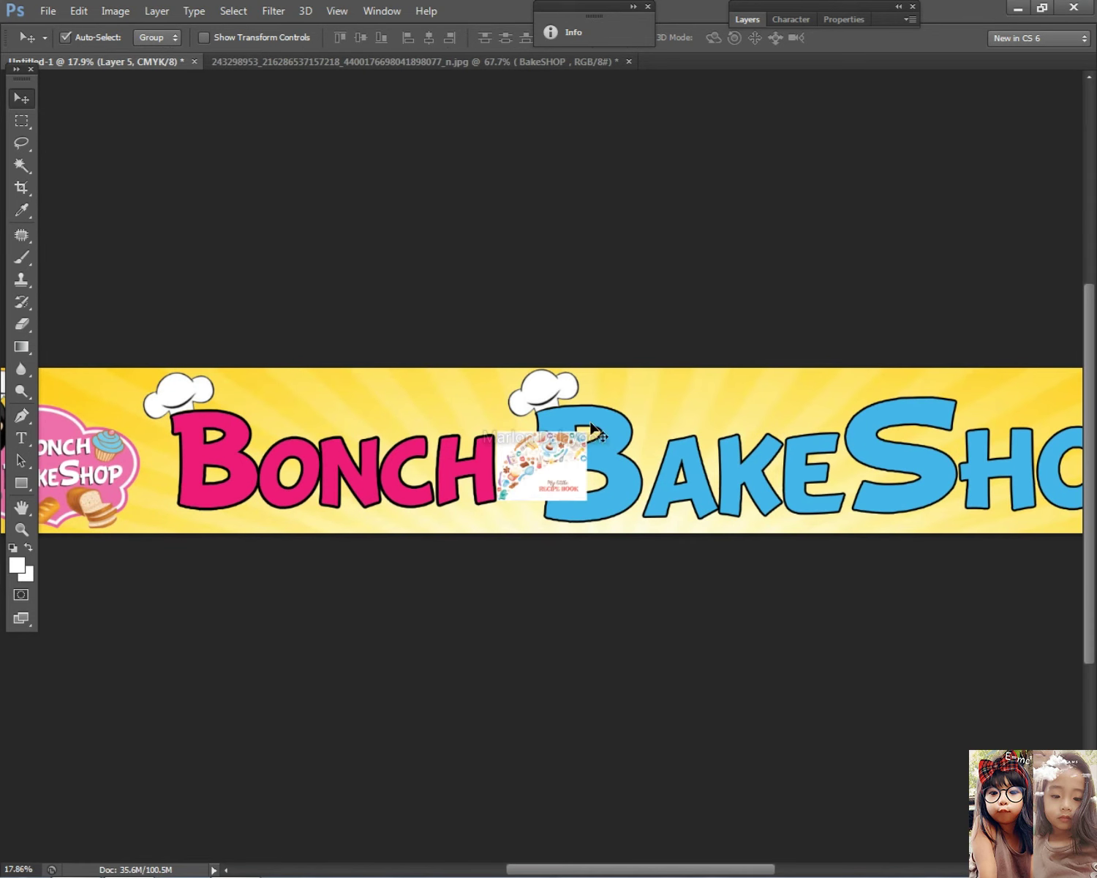
key(ctrl+t)
drag(583, 506, 702, 589)
drag(538, 495, 353, 437)
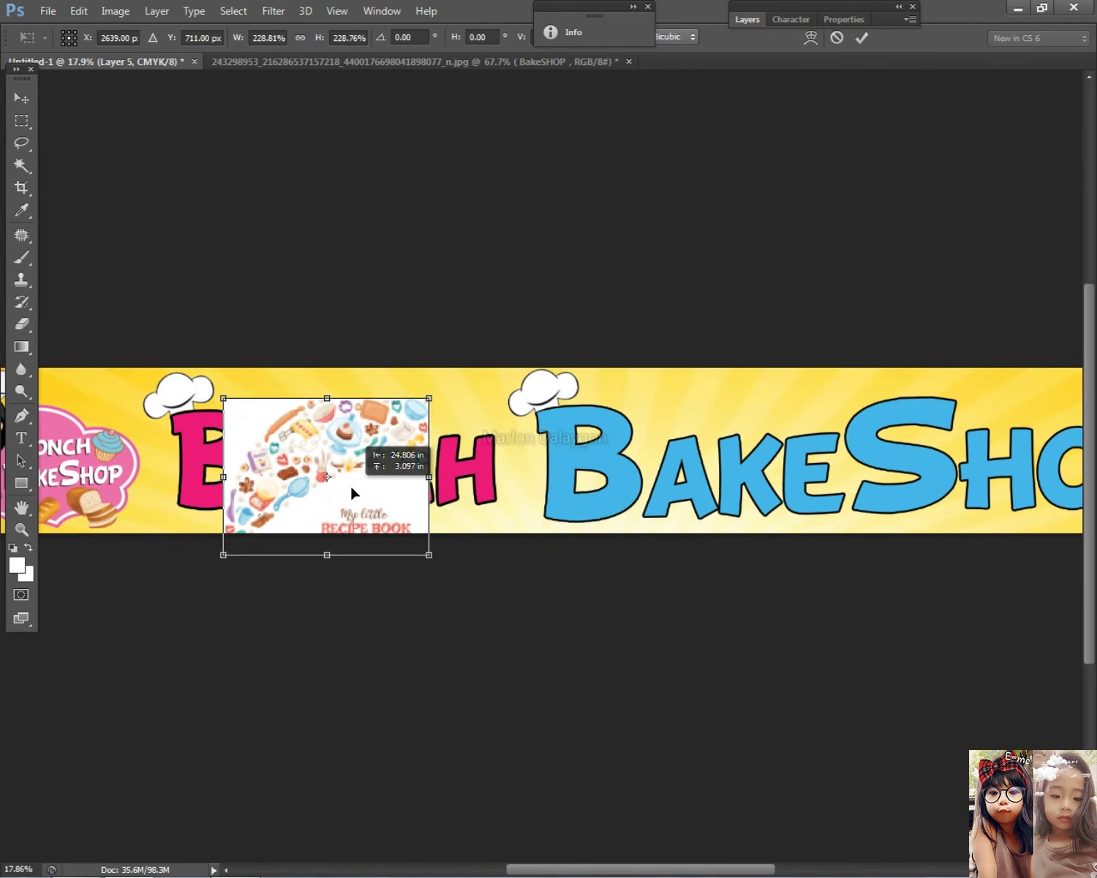
drag(431, 395, 495, 349)
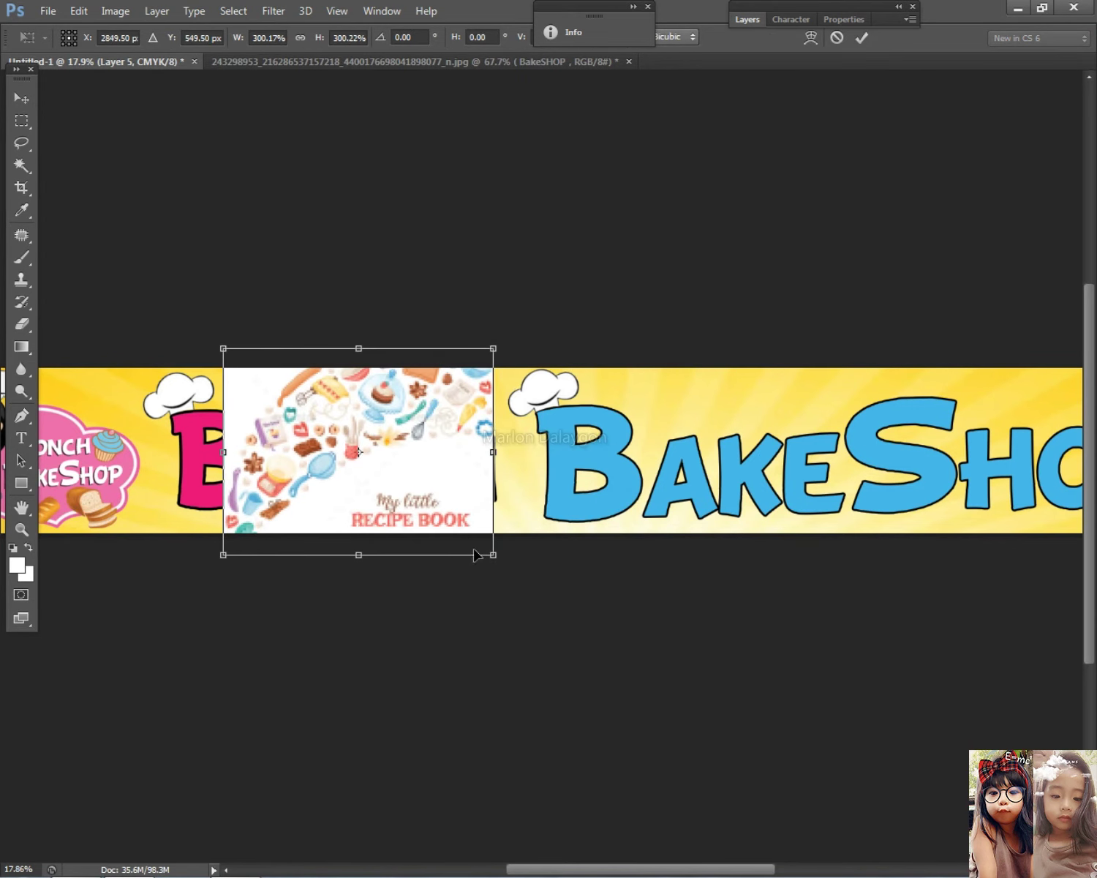
key(Return)
Step: Cut away the "My little Recipe Book" lettering area of the pasted image with a rectangular selection
click(21, 121)
drag(331, 485, 526, 594)
key(Delete)
click(549, 590)
key(Delete)
key(Return)
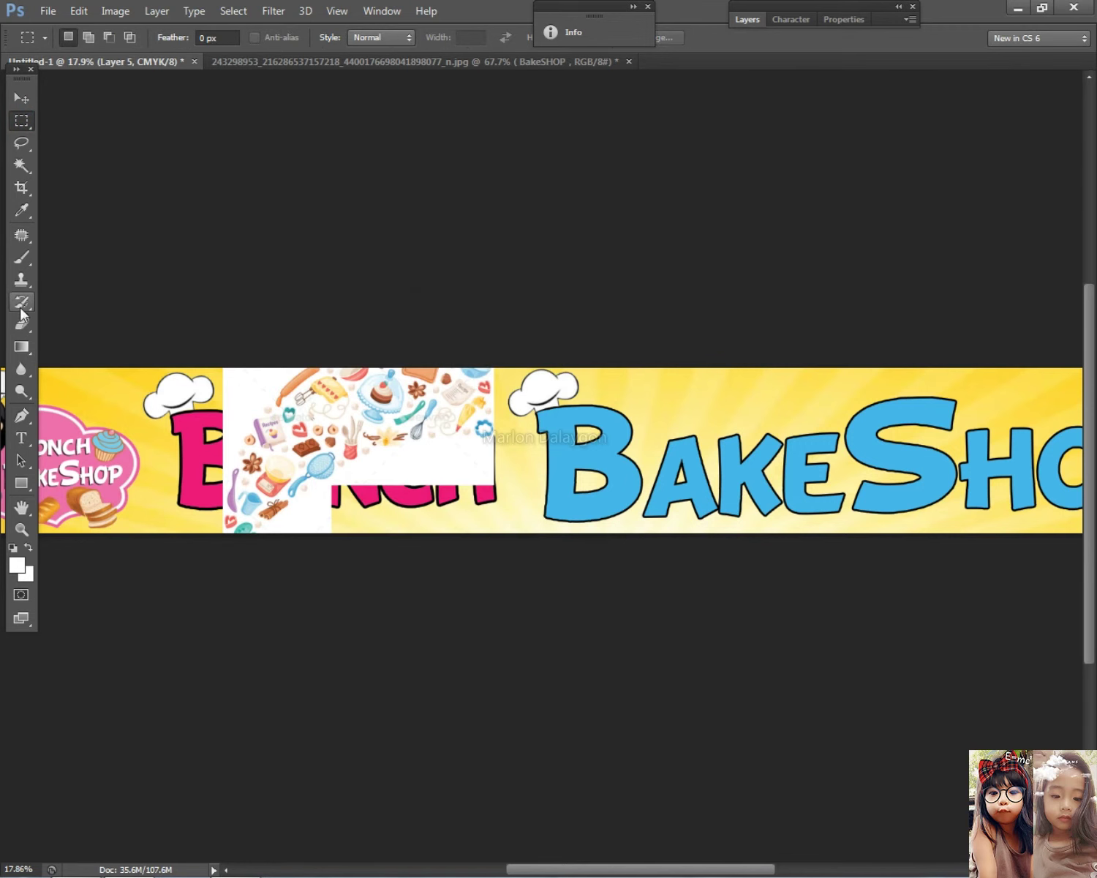
Step: Erase the white background around the pasted baking graphics with the Magic Eraser at tolerance 32
click(21, 302)
right_click(21, 324)
click(95, 357)
scroll(409, 451, up, 3)
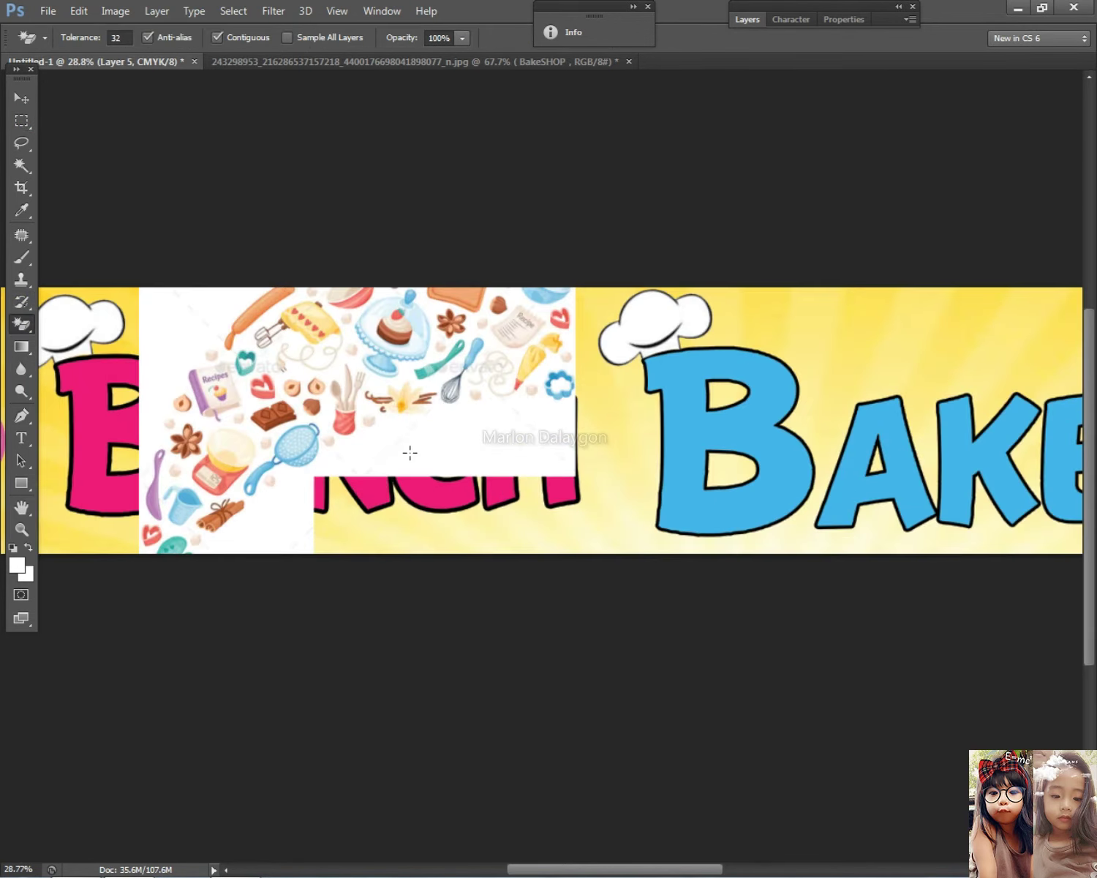
click(413, 452)
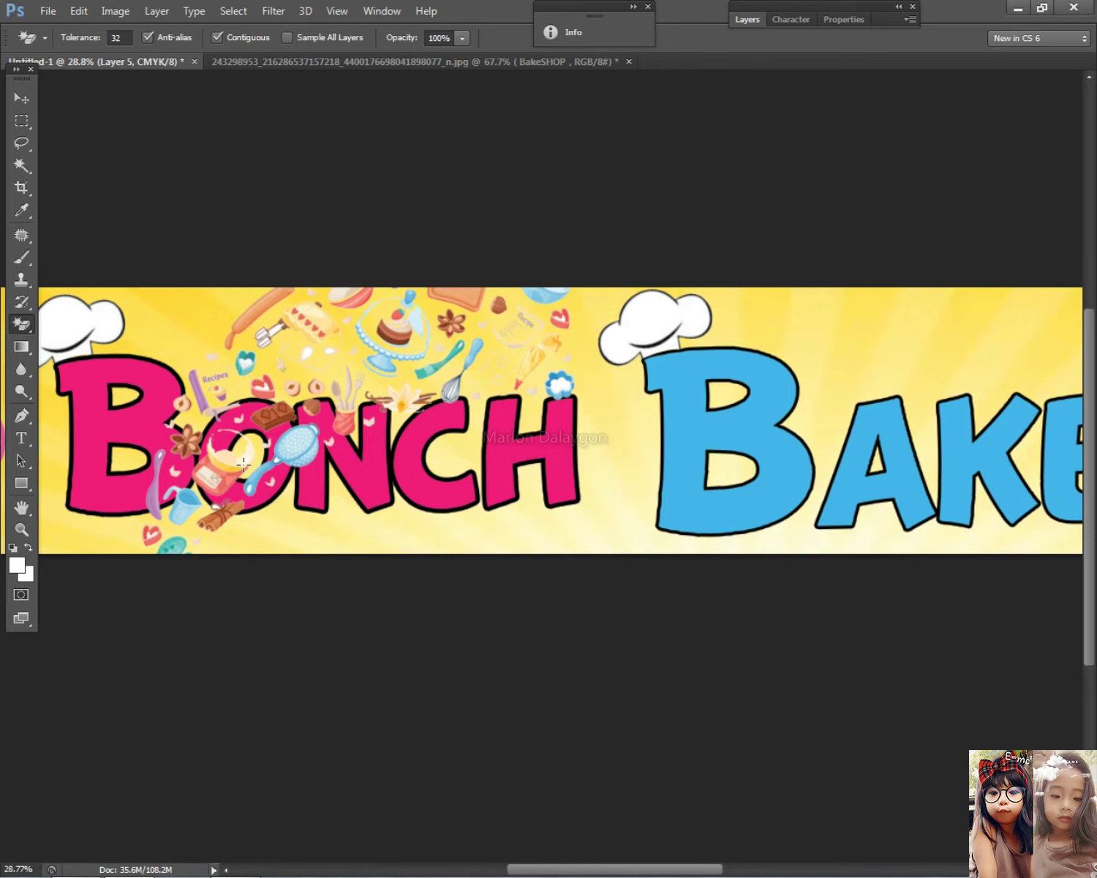
Step: Send the baking graphics layer back in the stacking order behind the shop-name text
click(157, 11)
mouse_move(238, 409)
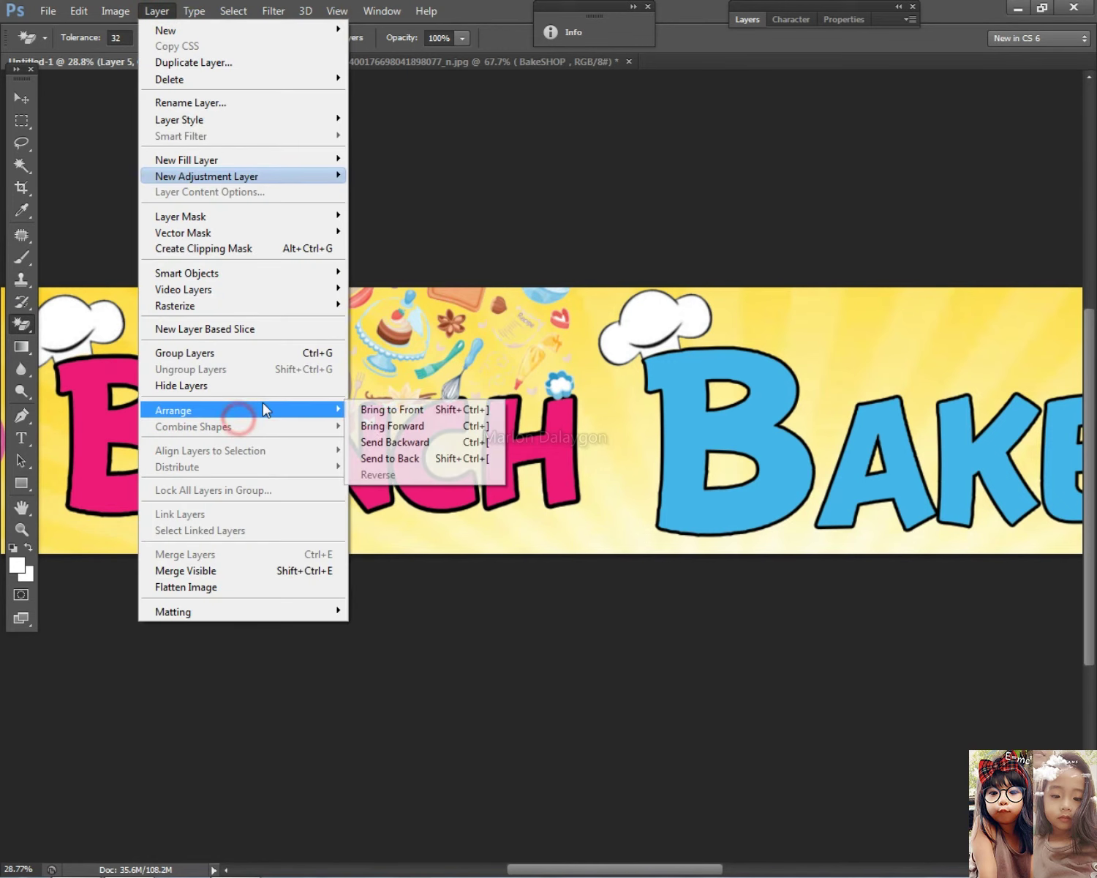
click(377, 442)
Step: Select the sunburst layer (Layer 3) and send it behind the baking graphics
click(21, 97)
right_click(446, 370)
click(472, 373)
right_click(198, 325)
click(238, 358)
click(156, 10)
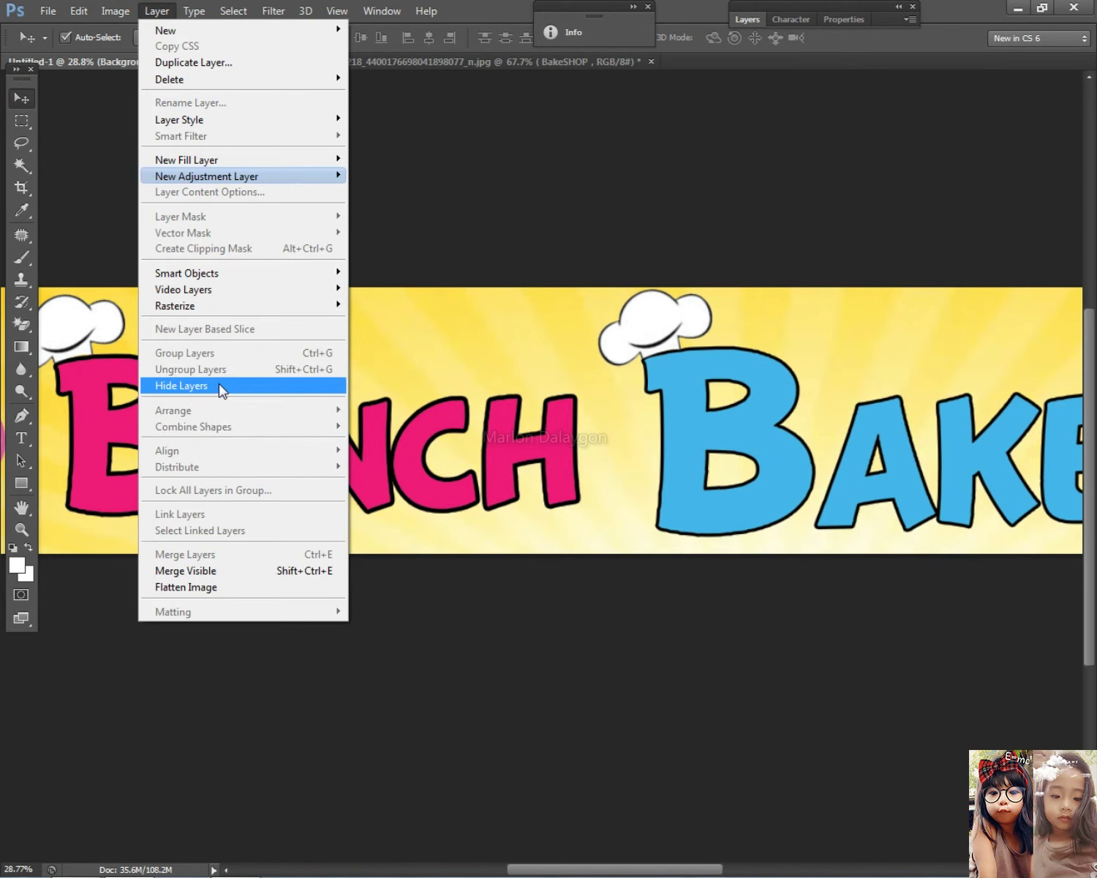
right_click(443, 333)
click(486, 344)
click(159, 10)
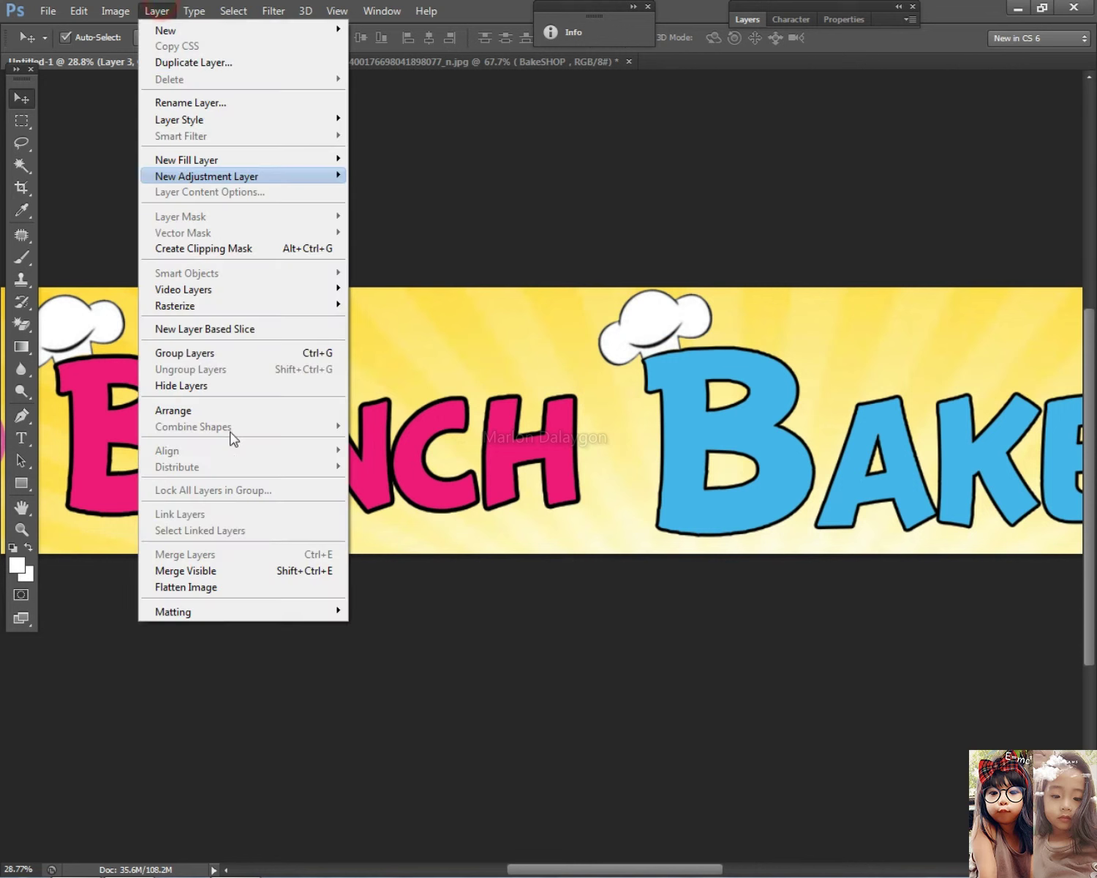
mouse_move(219, 410)
click(395, 455)
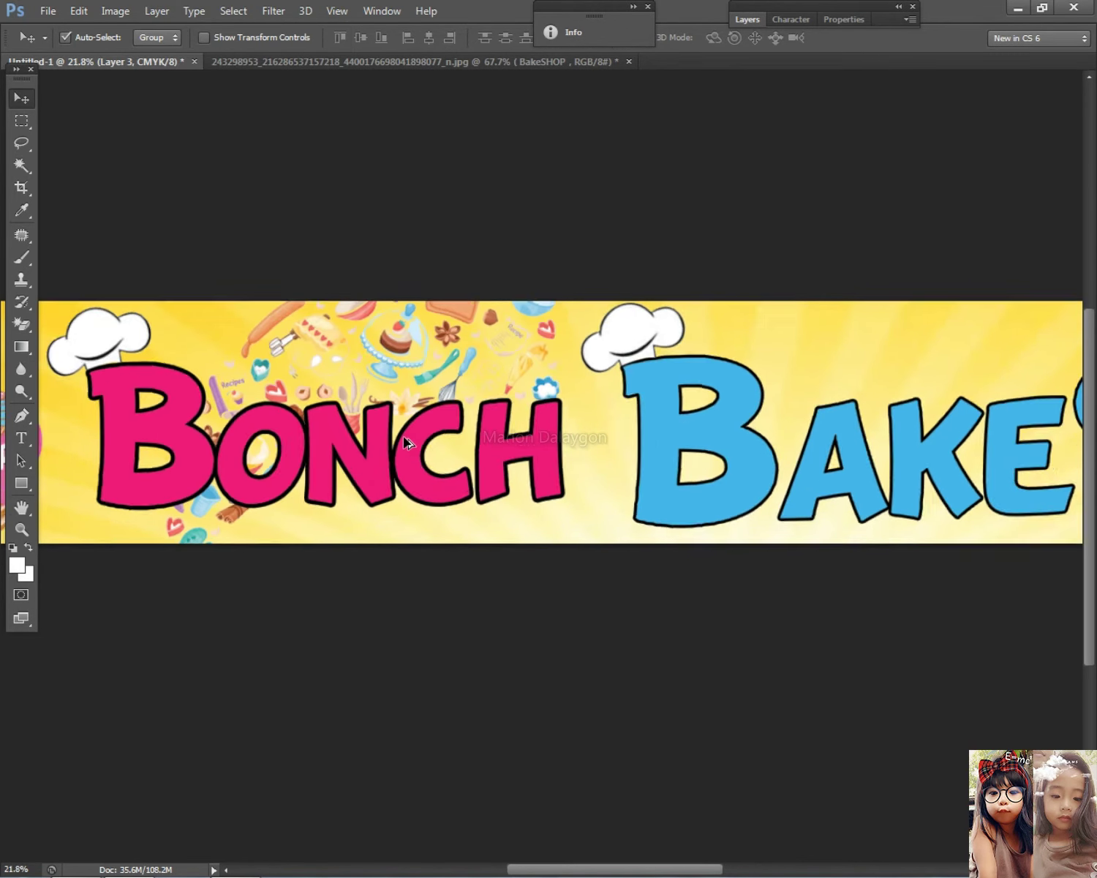
Step: Scale the baking graphics to about 103% and lower them behind the word Bonch
click(296, 345)
key(ctrl+t)
mouse_move(535, 558)
mouse_down()
mouse_move(554, 569)
mouse_move(547, 550)
mouse_up()
drag(507, 376, 508, 418)
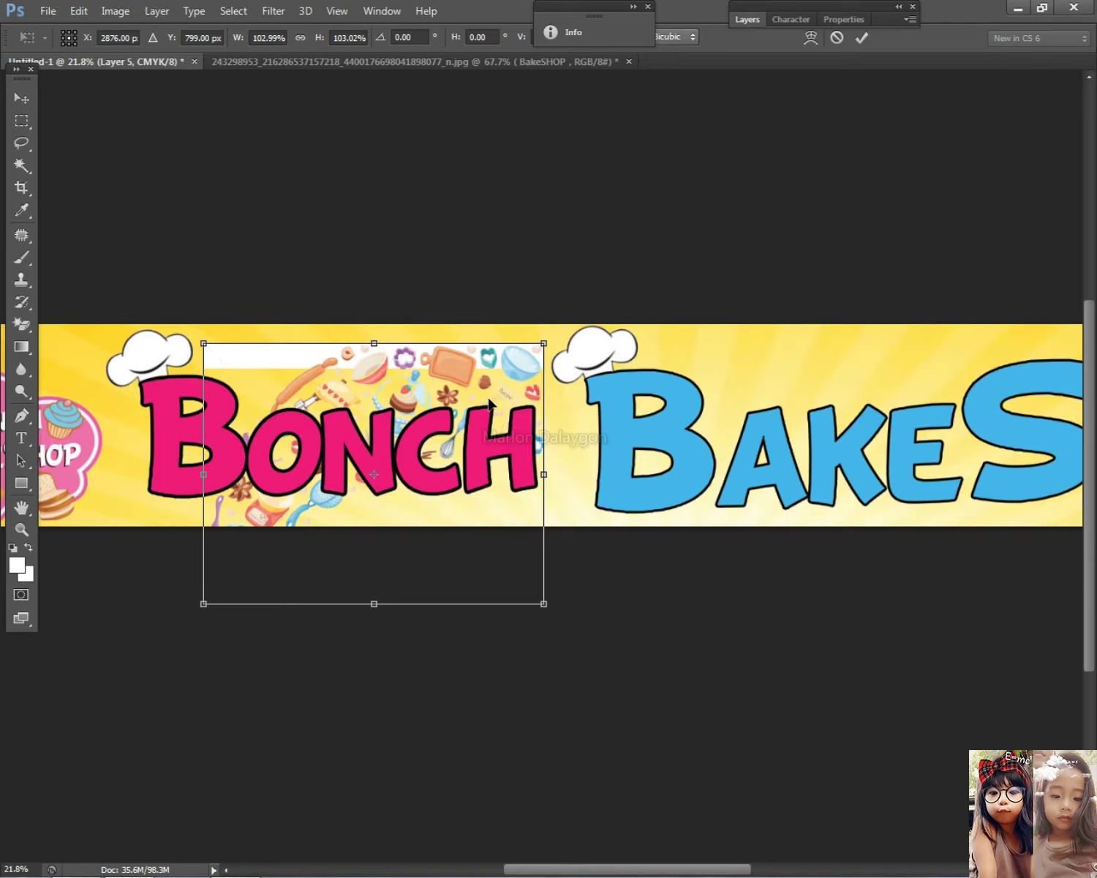
key(Return)
Step: Erase the remaining white strip along the upper part of the baking graphics with the Magic Eraser
click(21, 324)
scroll(256, 422, up, 4)
click(271, 376)
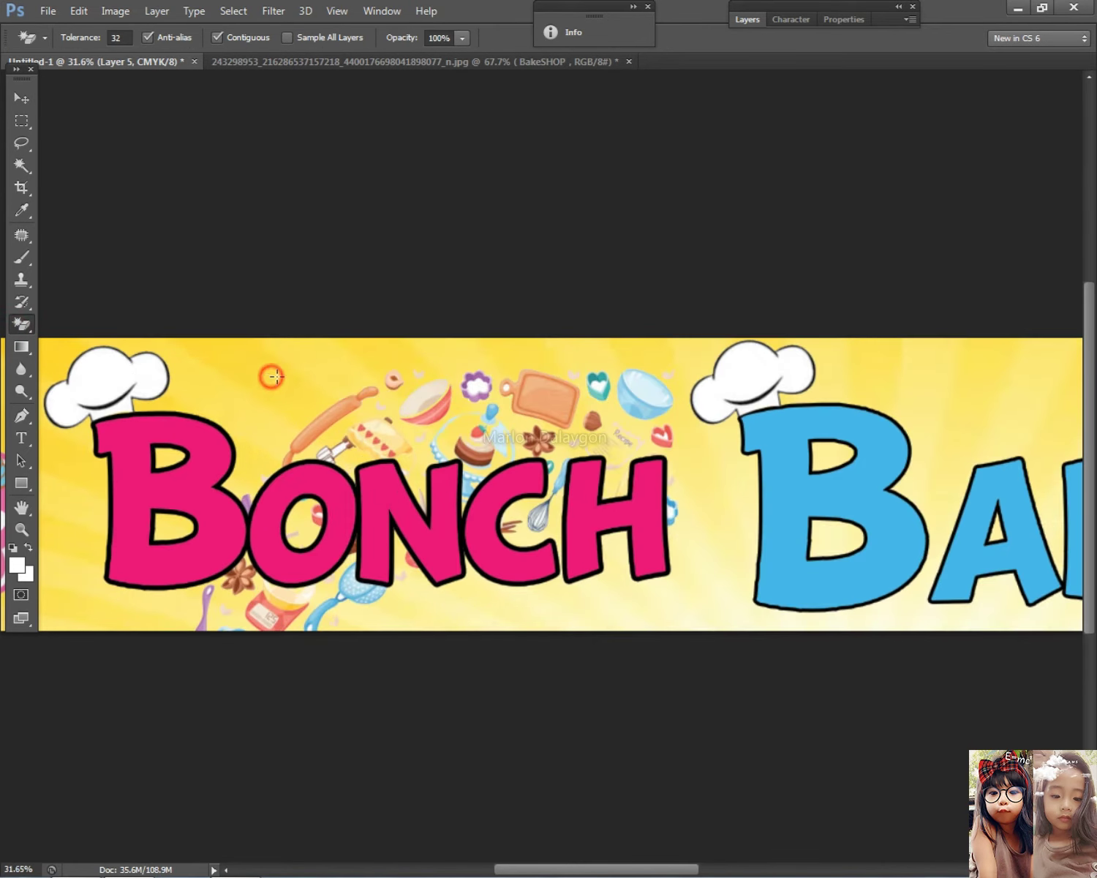
Step: Move the baking graphics up close to the banner's upper edge behind Bonch
alt+scroll(369, 370, down, 2)
key(ctrl+t)
drag(589, 400, 596, 379)
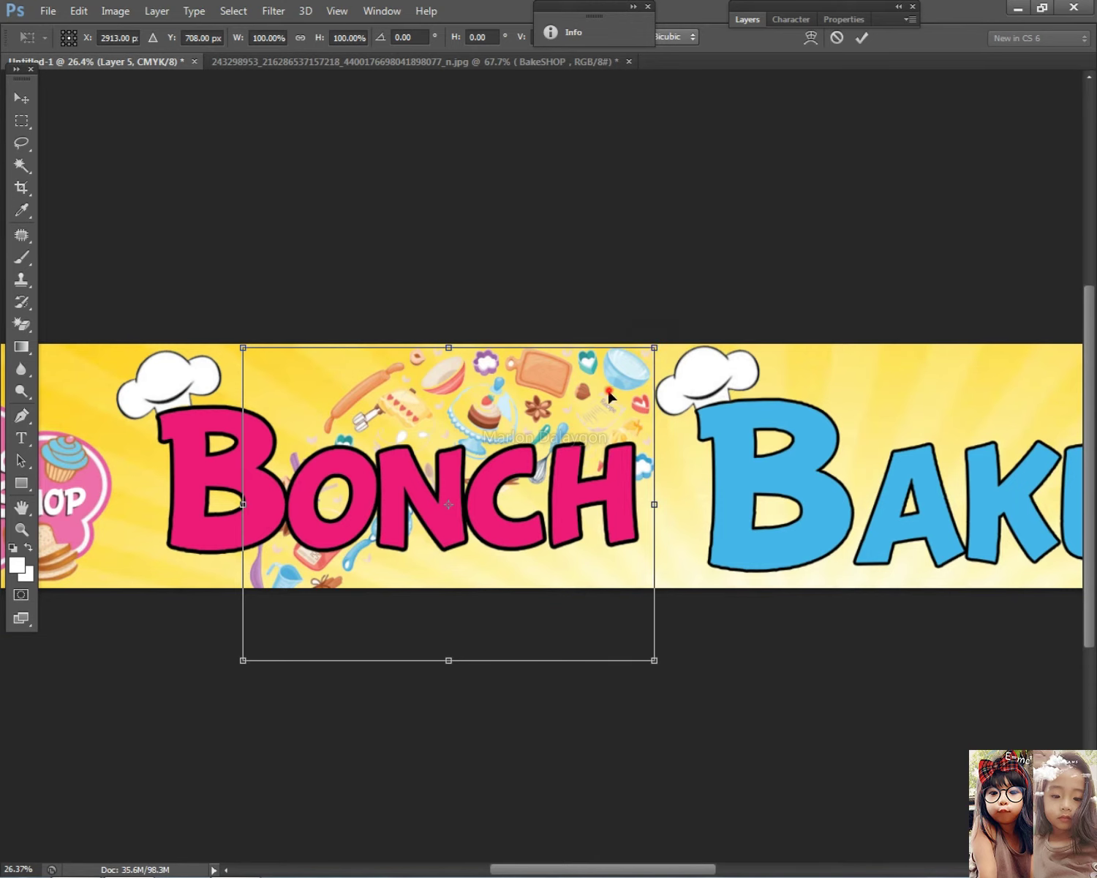
drag(609, 391, 608, 393)
key(Up)
key(Up)
key(Up)
key(Return)
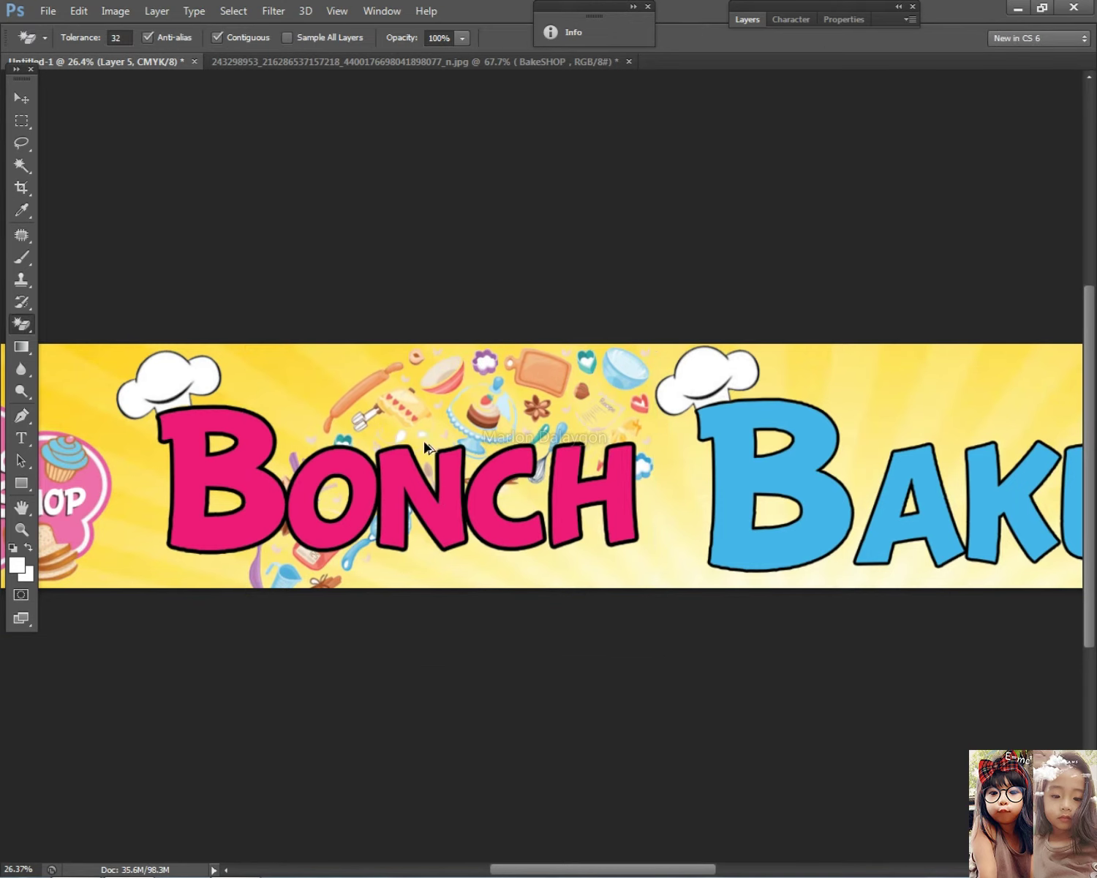
Step: Duplicate the baking graphics behind BakeShop, mirror the copy horizontally and widen it to about 109%
alt+scroll(422, 439, down, 4)
alt+scroll(549, 547, up, 3)
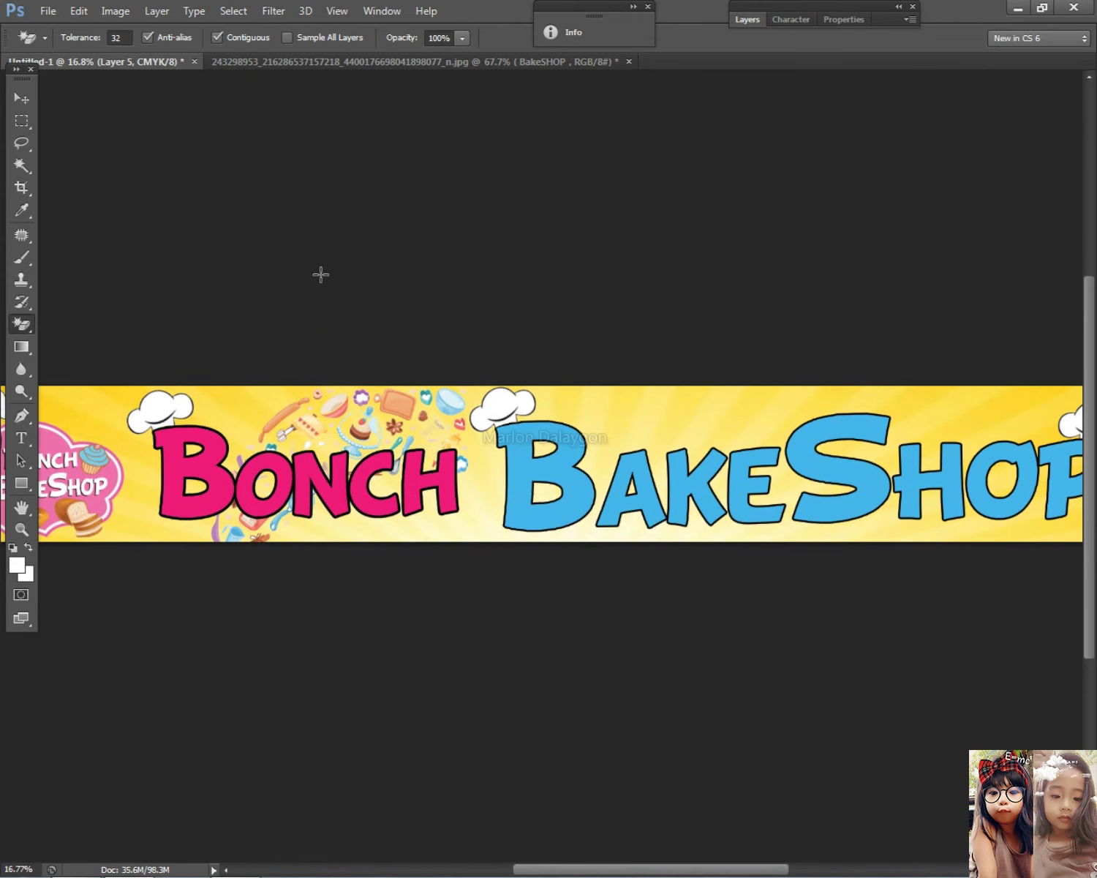
click(19, 98)
alt+drag(413, 411, 841, 395)
key(ctrl+t)
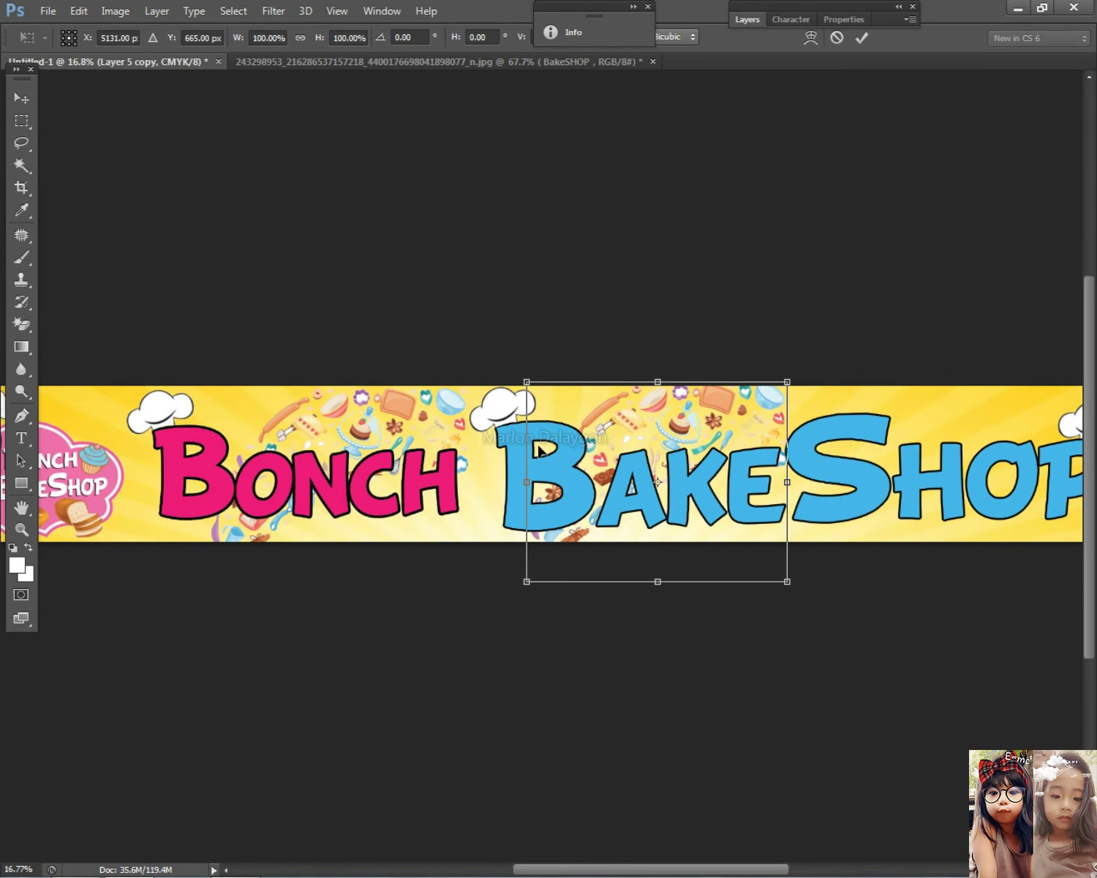
drag(528, 482, 848, 488)
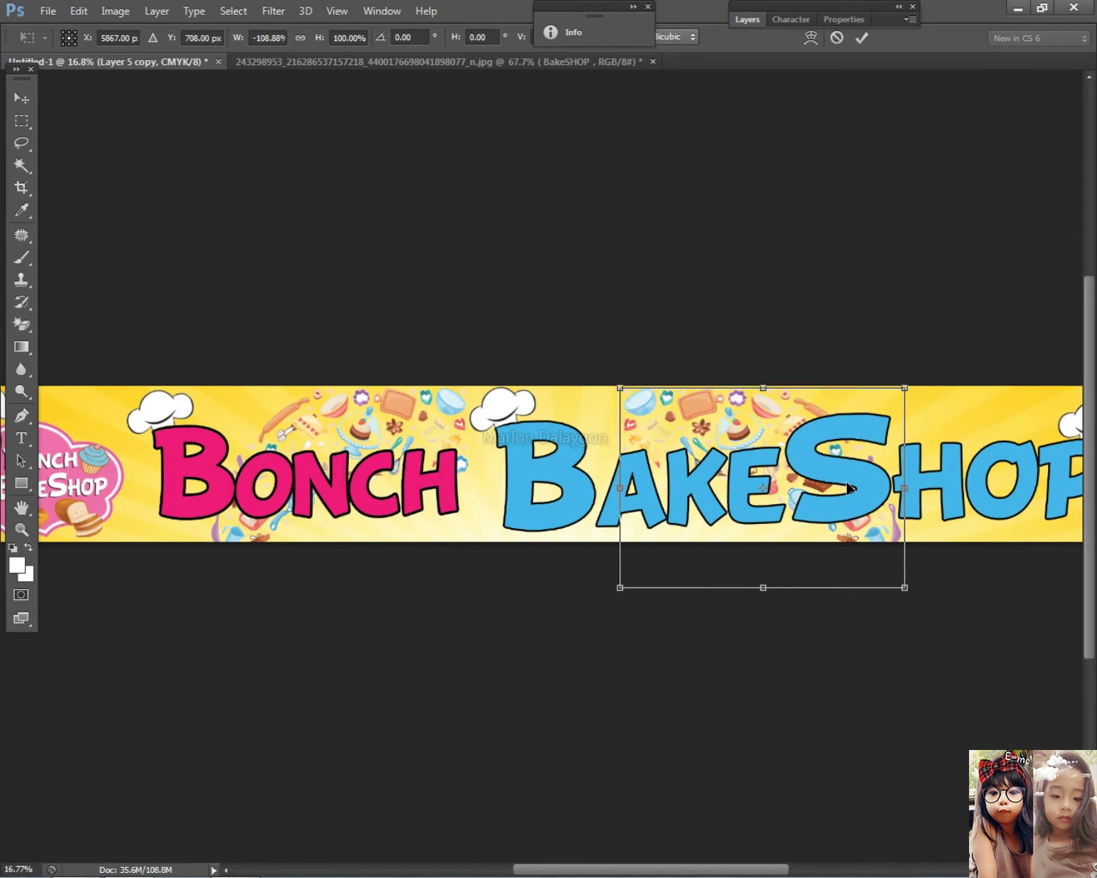
mouse_move(884, 574)
mouse_down()
mouse_move(863, 560)
mouse_move(876, 572)
mouse_up()
key(Return)
Step: Shift the mirrored copy slightly and stretch it horizontally so it spans BakeShop up to the banner's right end
scroll(760, 388, down, 2)
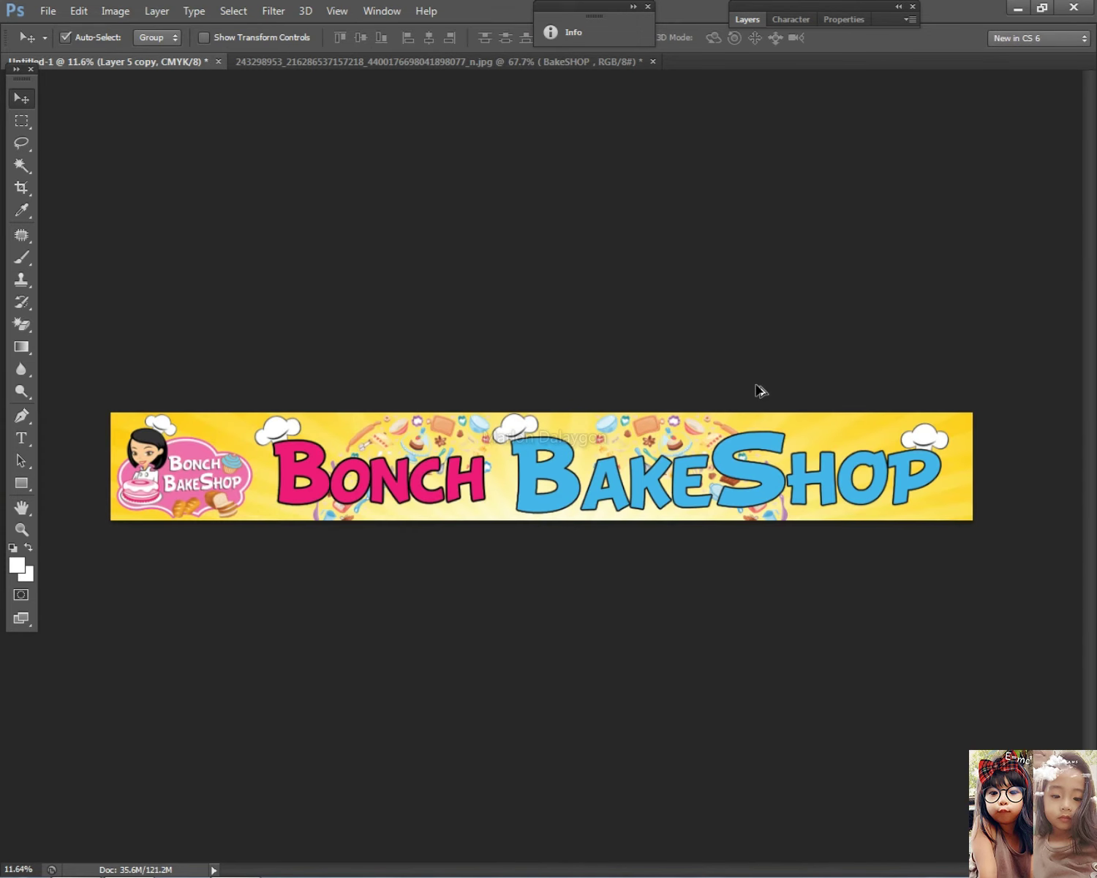
scroll(542, 334, up, 2)
scroll(559, 370, up, 2)
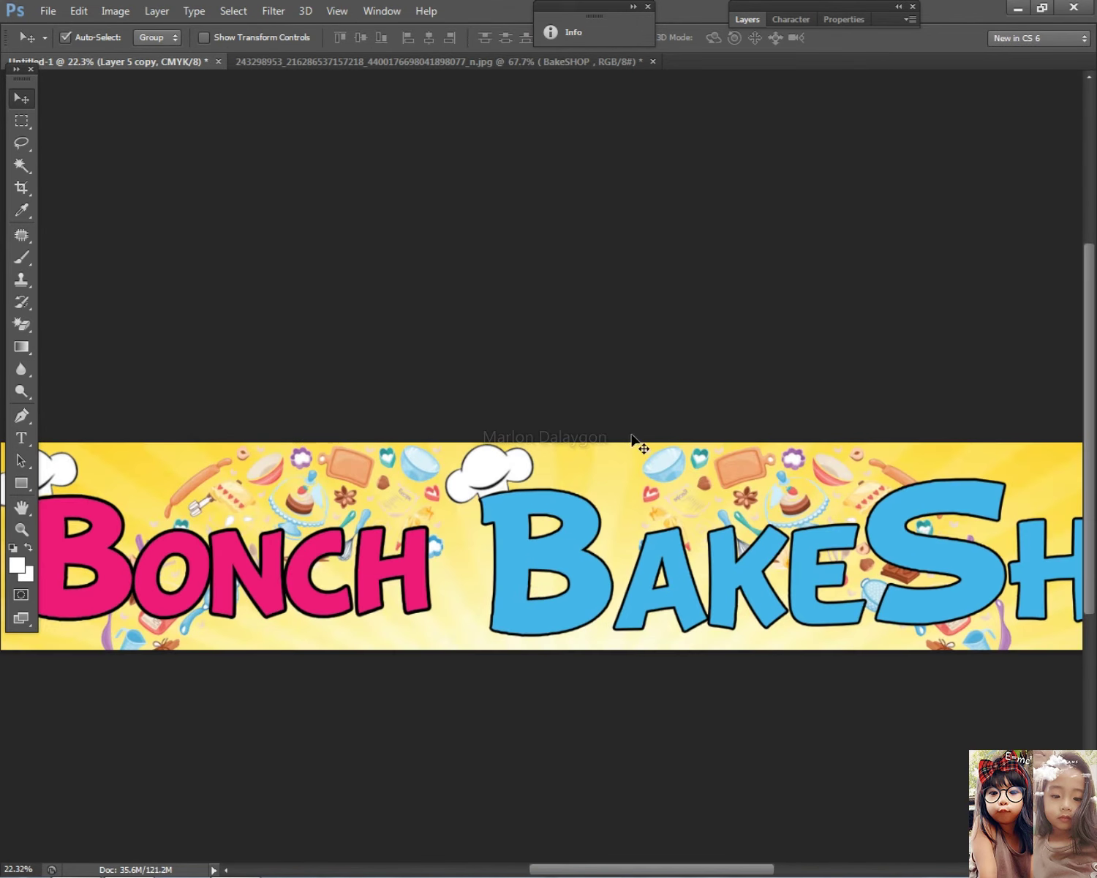
drag(669, 469, 681, 472)
scroll(692, 461, down, 3)
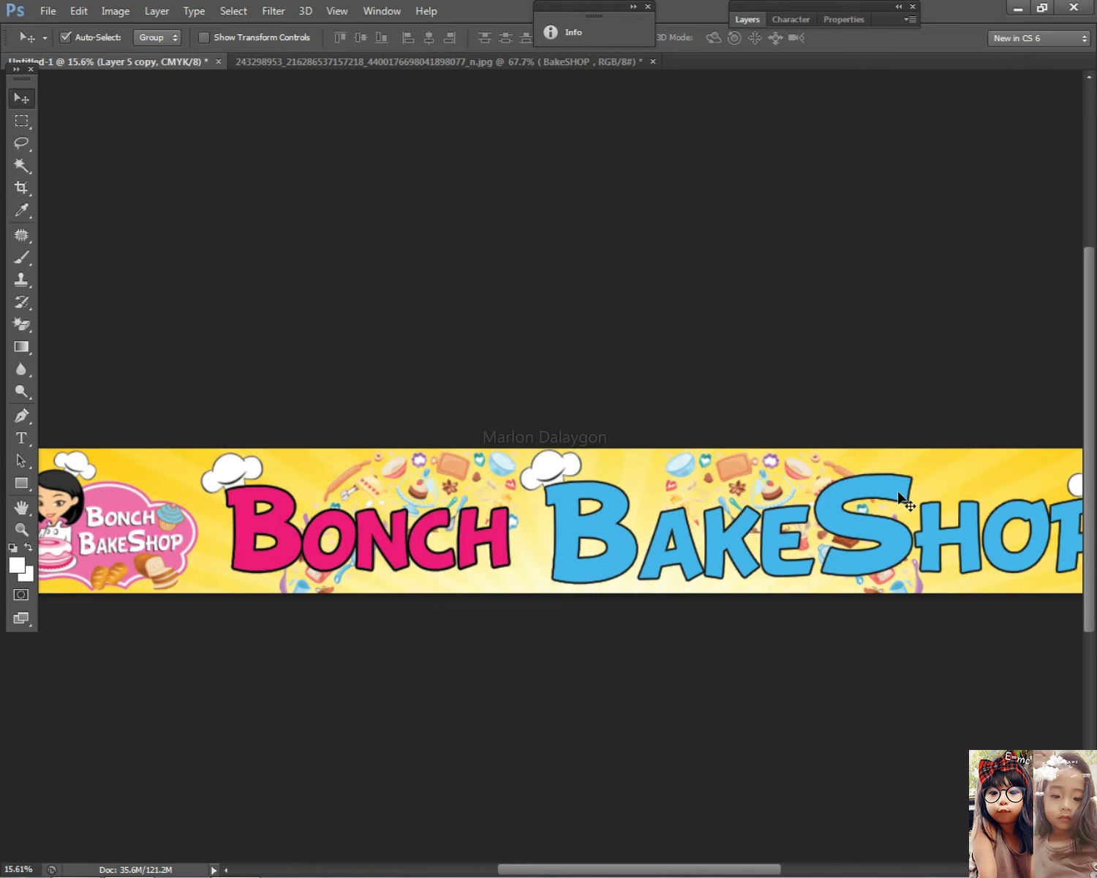
key(ctrl+t)
drag(934, 533, 903, 533)
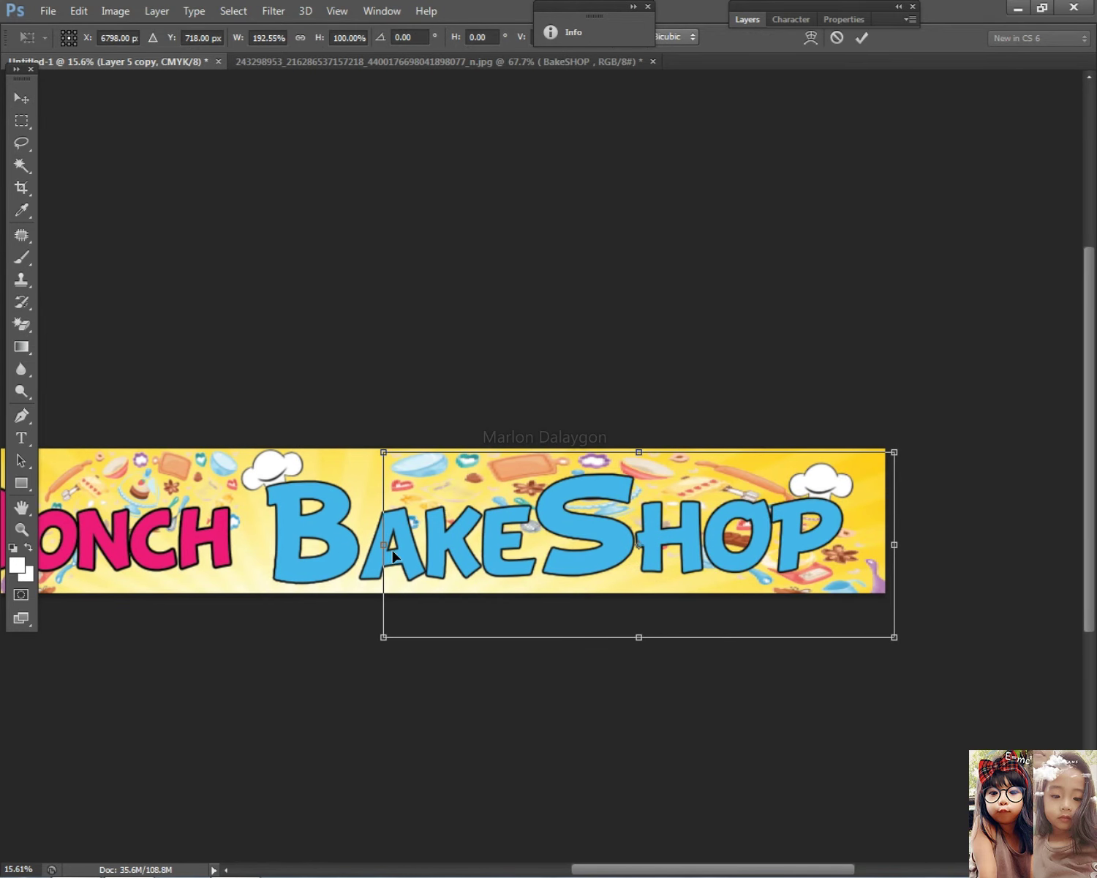
drag(388, 544, 318, 544)
key(Return)
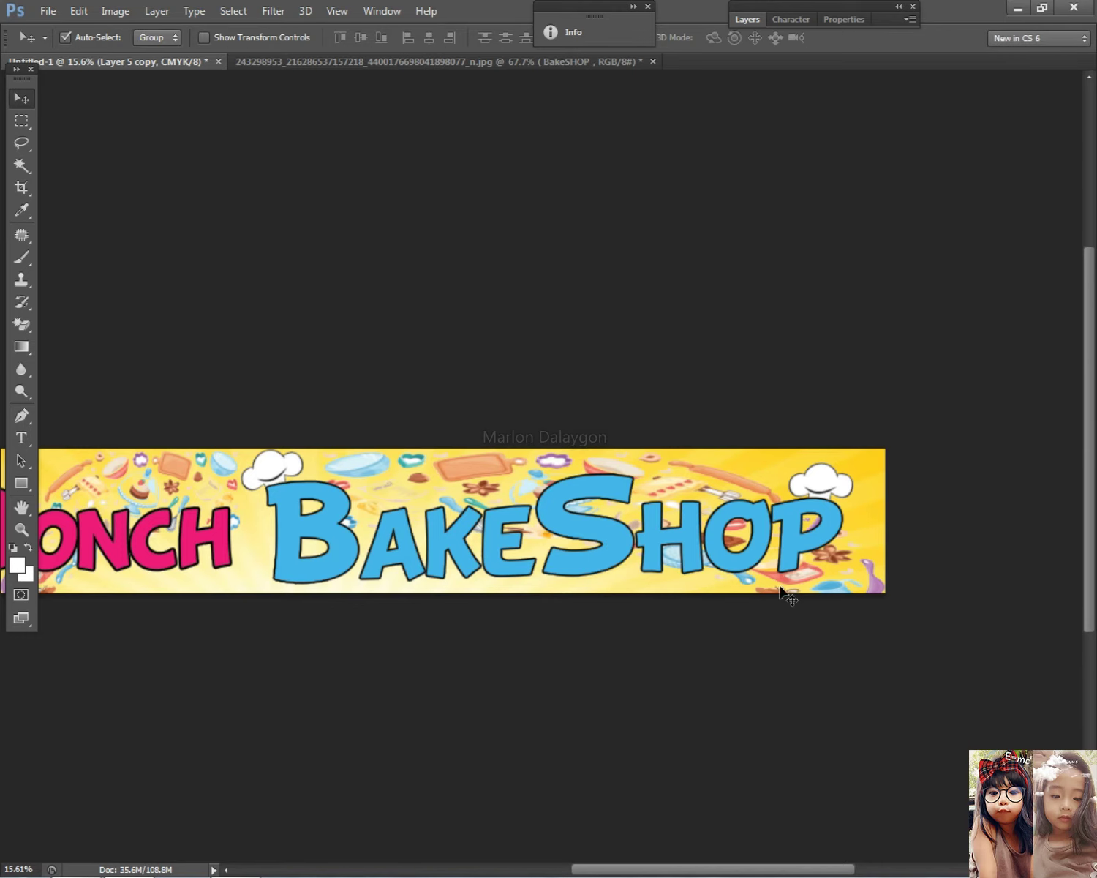
Step: Delete the stretched copy and the original baking graphics from the banner
scroll(778, 523, down, 1)
key(Delete)
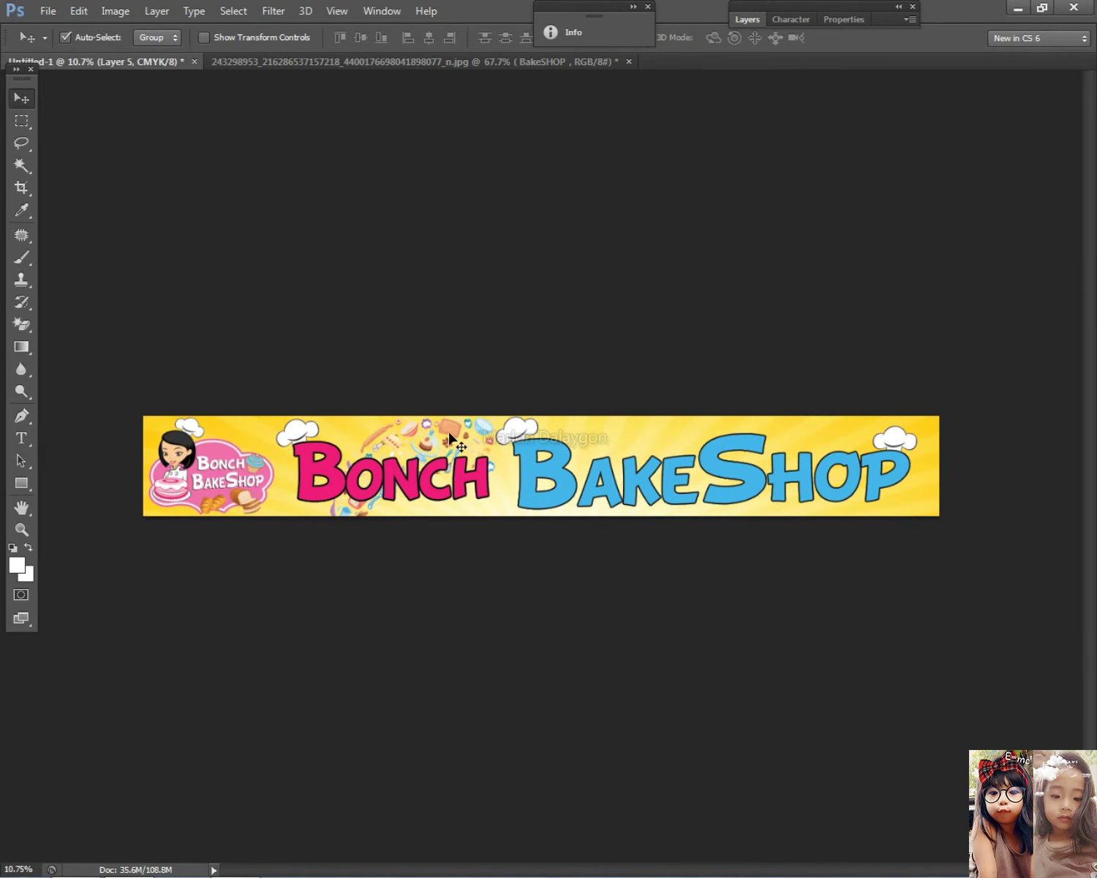
scroll(624, 490, up, 3)
Step: Switch to Chrome, find the TopPNG cupcake tray image in the bake PNG results, copy it and paste it into the Photoshop banner
key(alt+Tab)
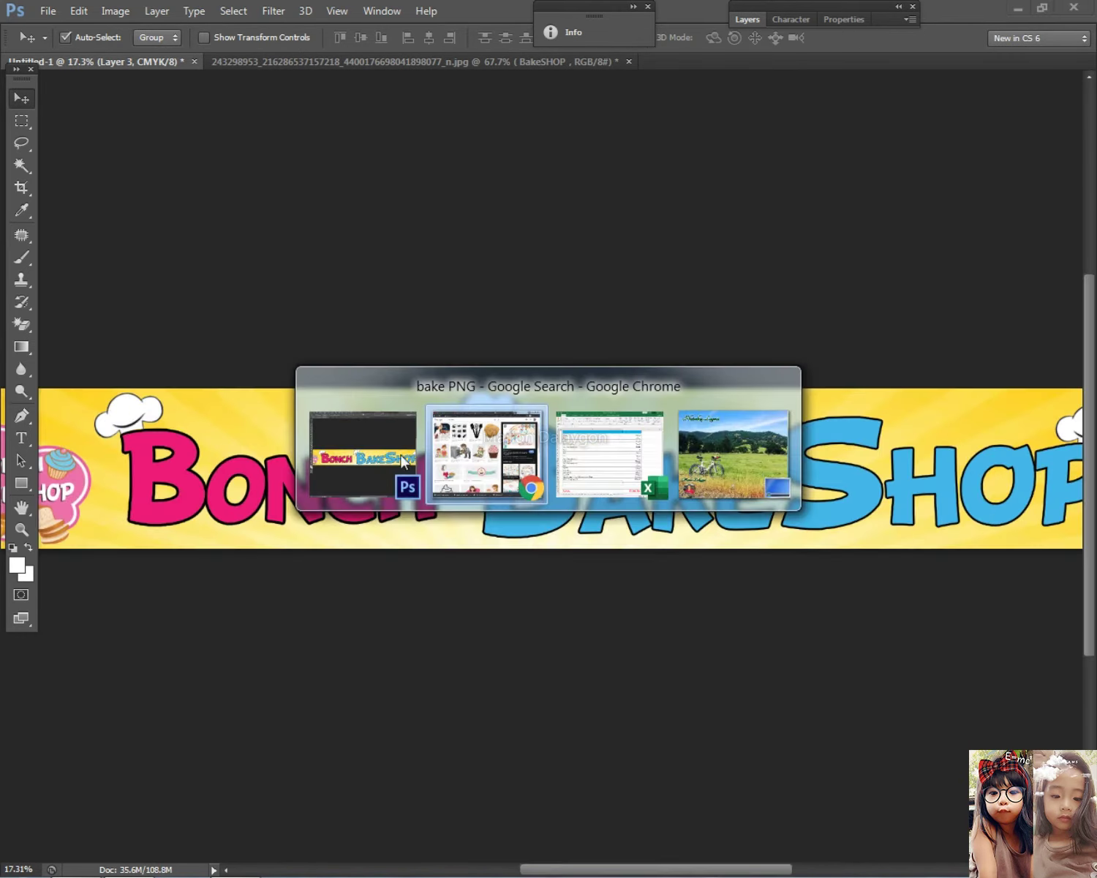
scroll(512, 446, down, 1)
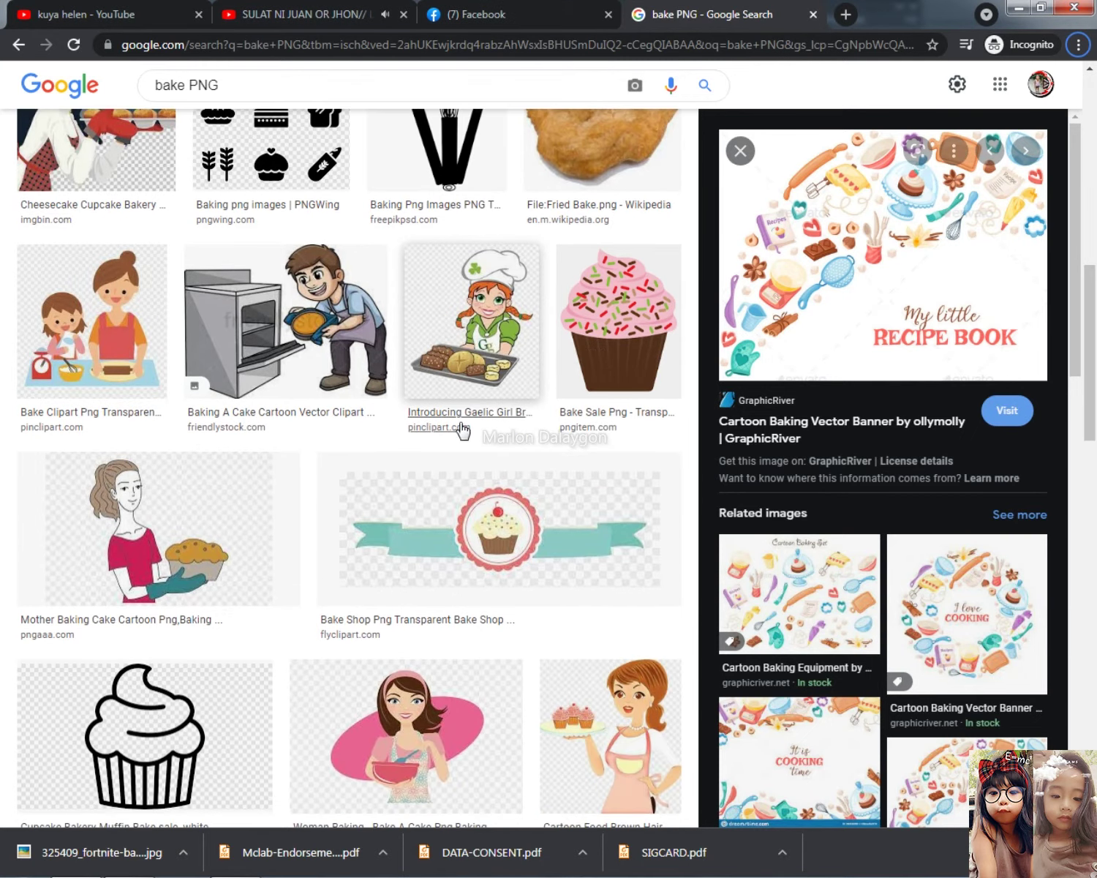
scroll(436, 479, down, 4)
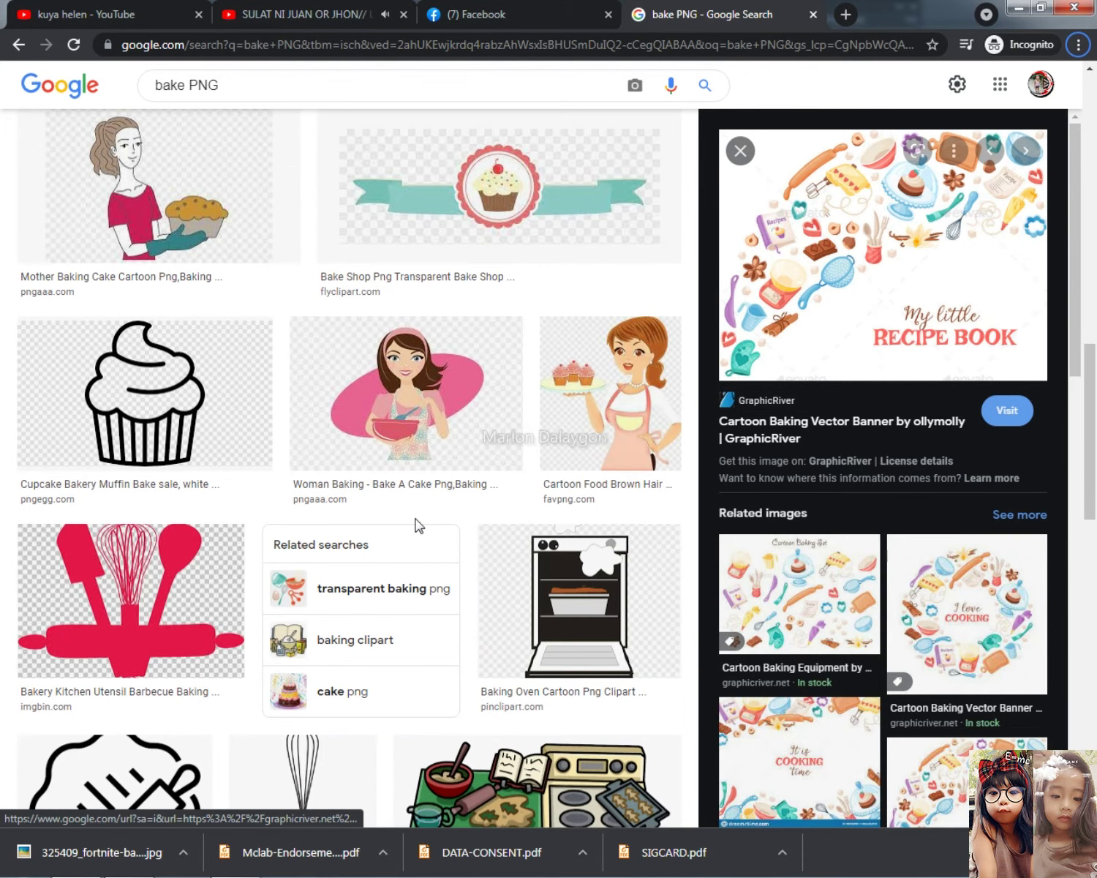
scroll(410, 534, down, 4)
click(242, 678)
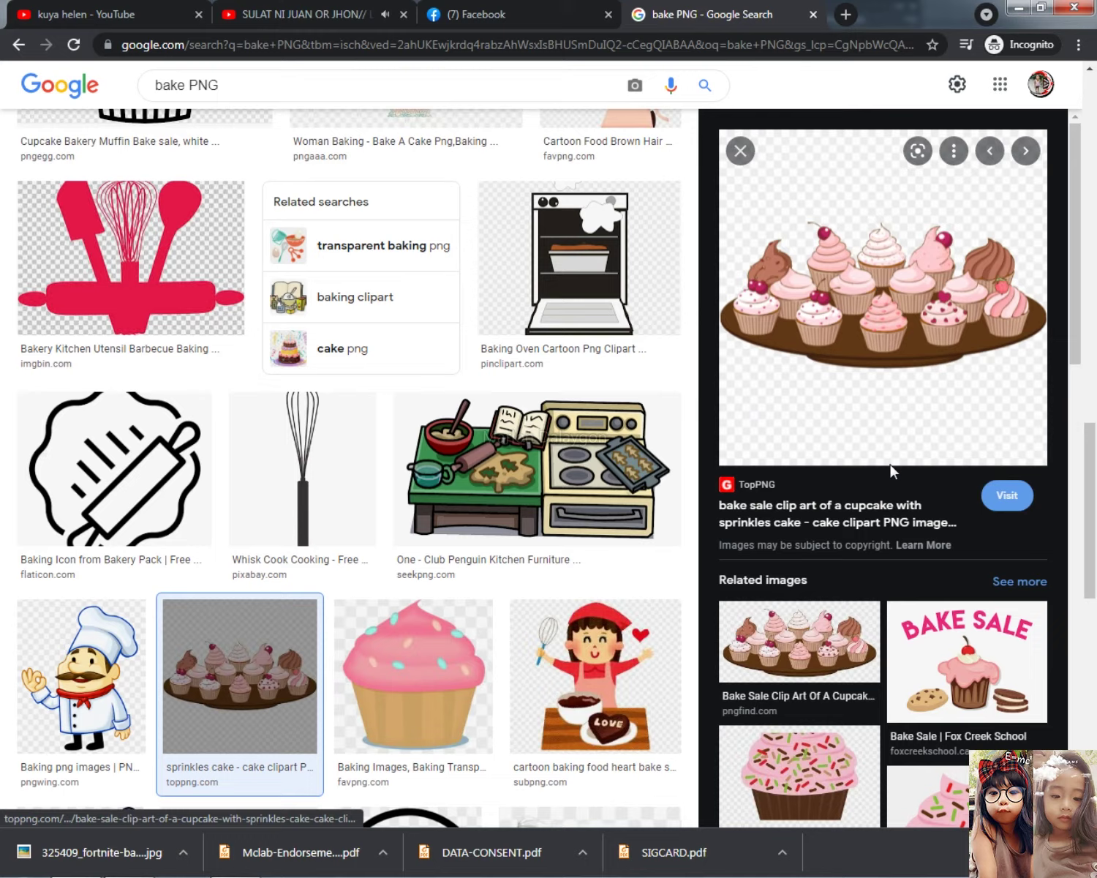
key(alt+Tab)
key(ctrl+v)
scroll(480, 472, up, 4)
drag(617, 411, 759, 395)
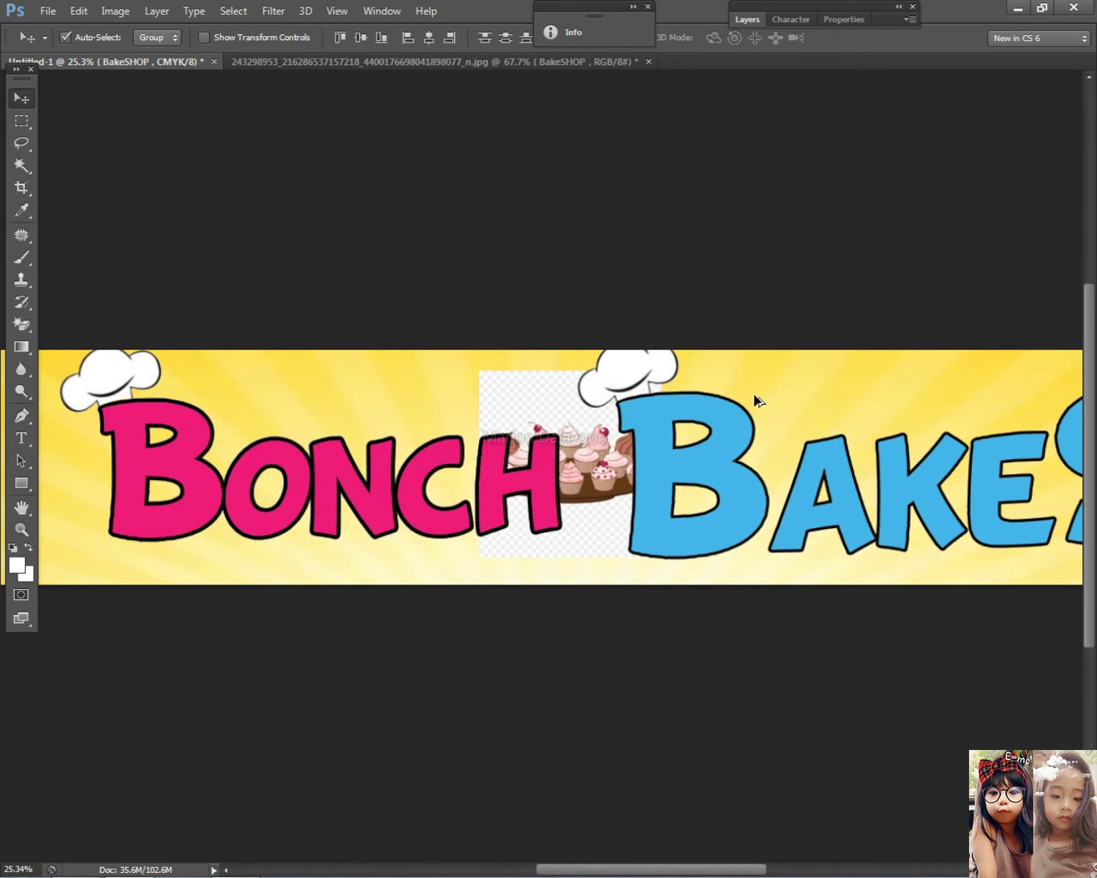
key(ctrl+z)
Step: Select the pasted cupcake layer, move it behind Bake and erase its checkered background with the Magic Eraser at tolerance 32
right_click(620, 409)
click(642, 416)
right_click(632, 409)
click(655, 440)
key(ctrl+t)
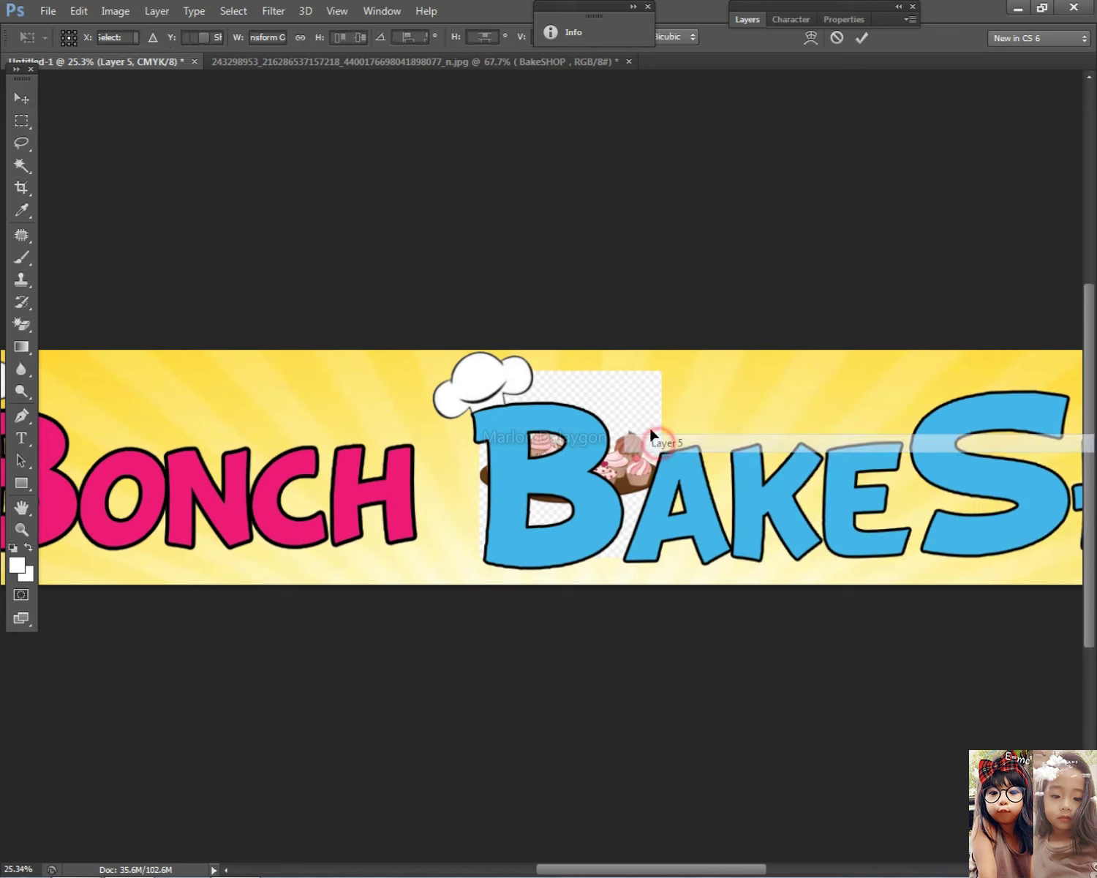
drag(642, 403, 795, 384)
key(Return)
click(23, 325)
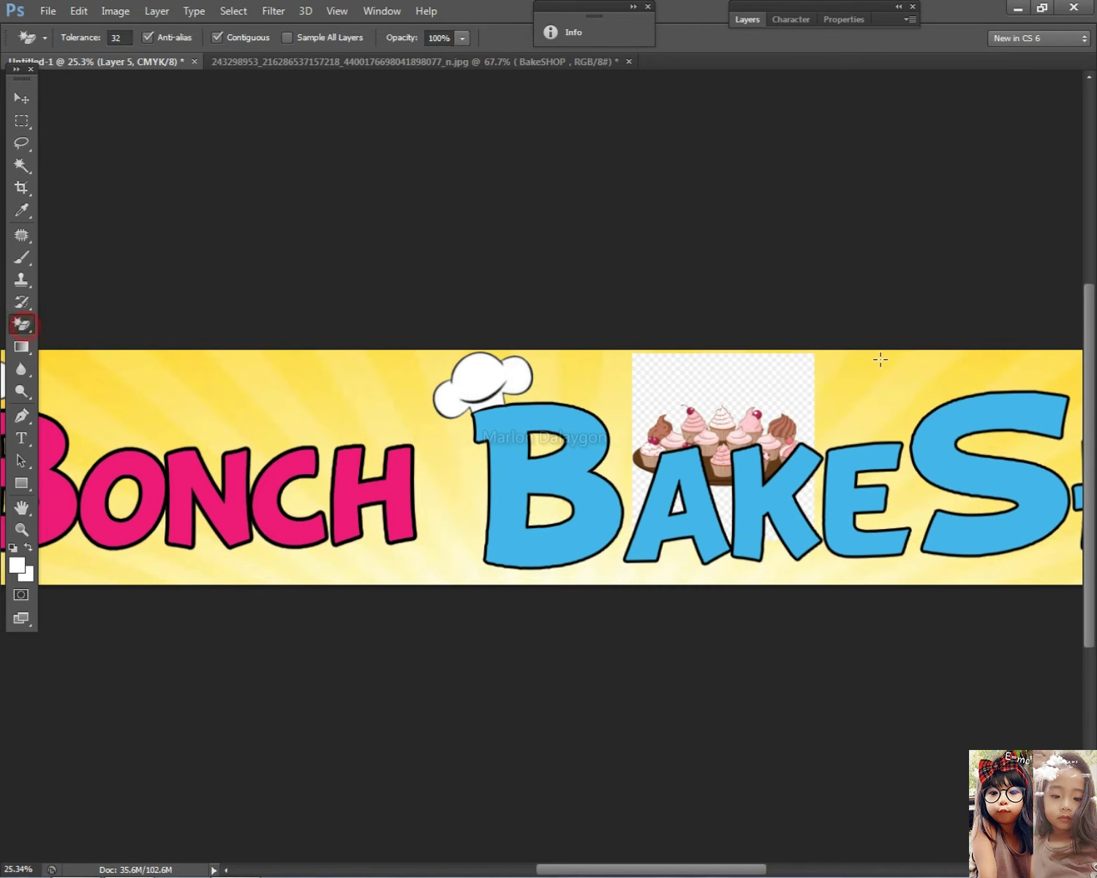
click(750, 374)
Step: Move the cupcake tray behind the word Bonch and enlarge it to about 266% so it spans the whole word
drag(809, 404, 923, 353)
drag(825, 421, 537, 522)
drag(478, 496, 263, 443)
drag(264, 443, 633, 506)
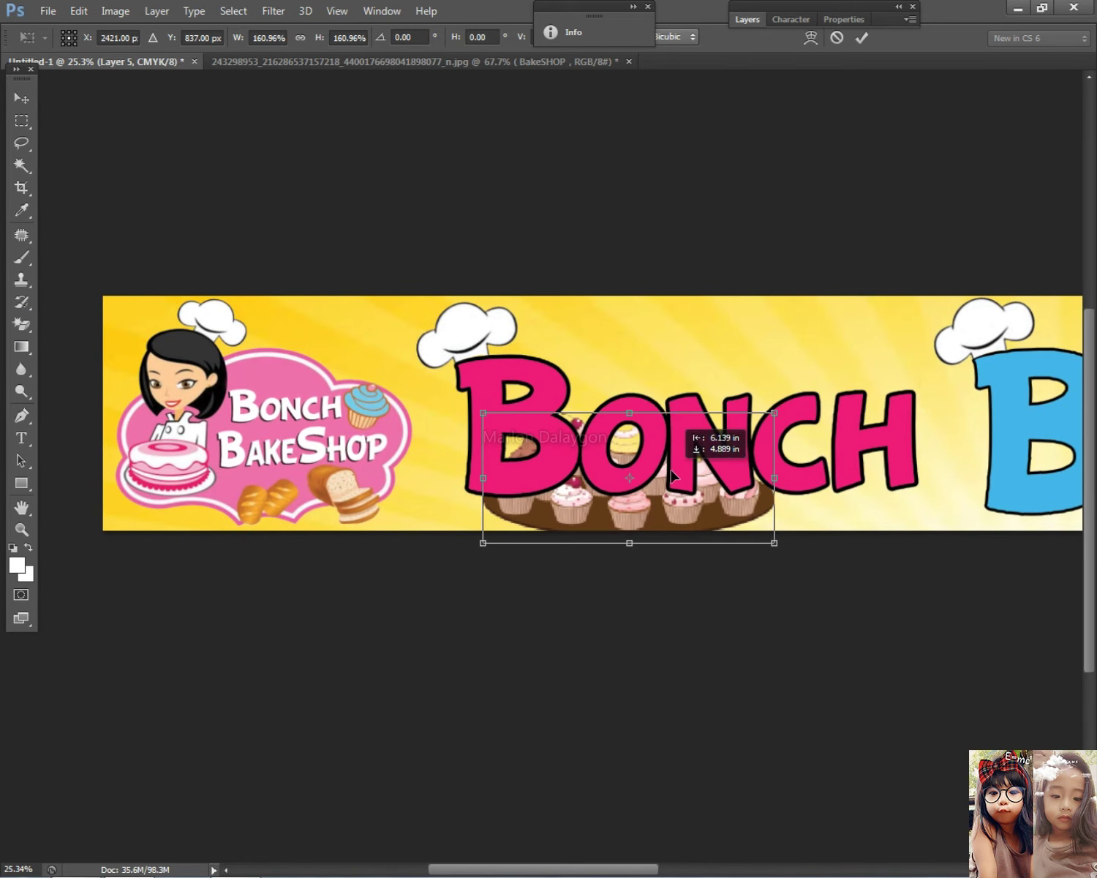
drag(878, 367, 958, 334)
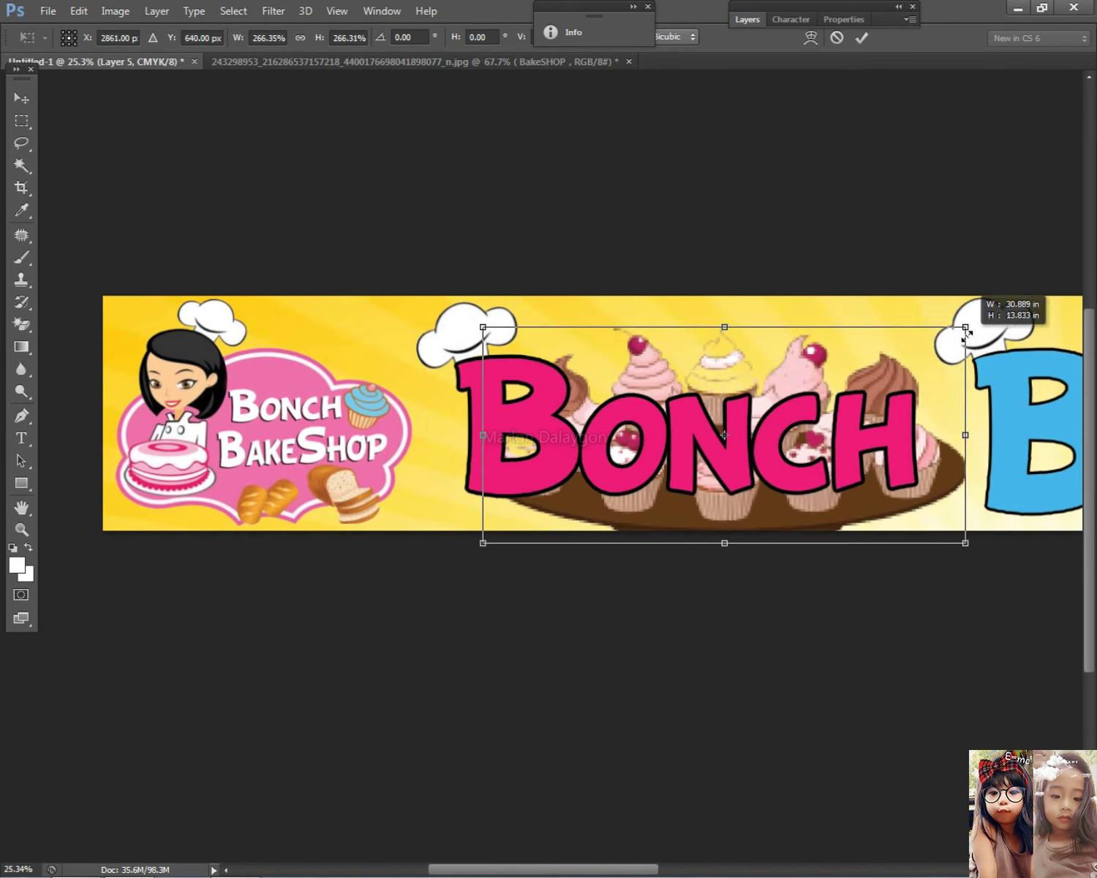
key(Return)
key(e)
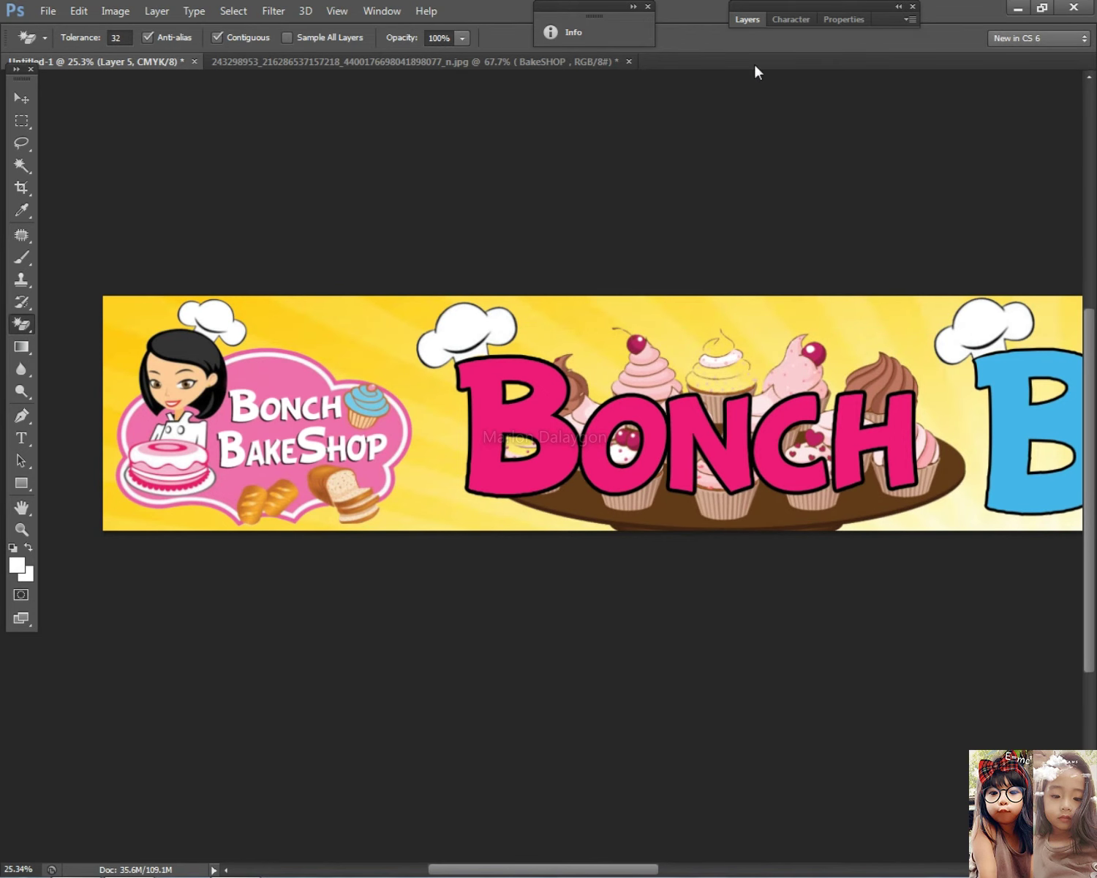
Step: Lower the cupcake tray layer's opacity to 38% and move the tray slightly up behind the word Bonch
click(746, 19)
double_click(883, 361)
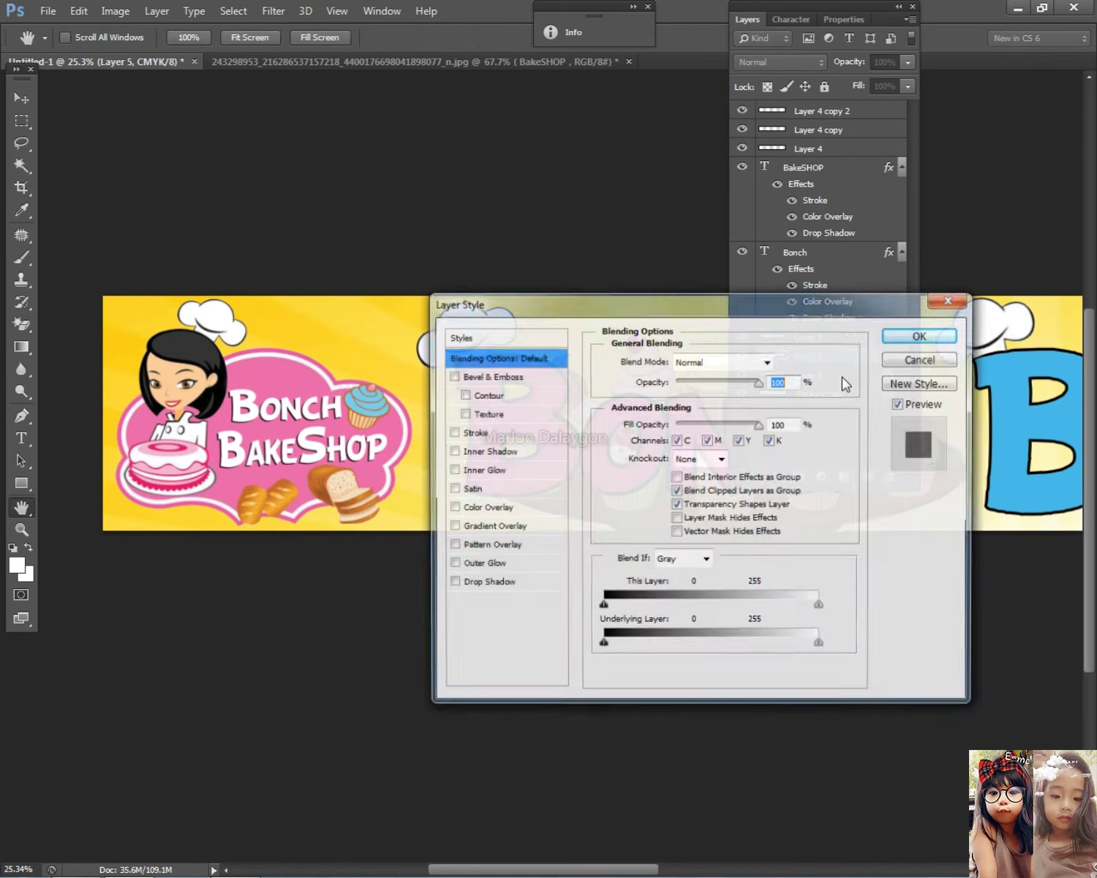
drag(745, 312, 508, 481)
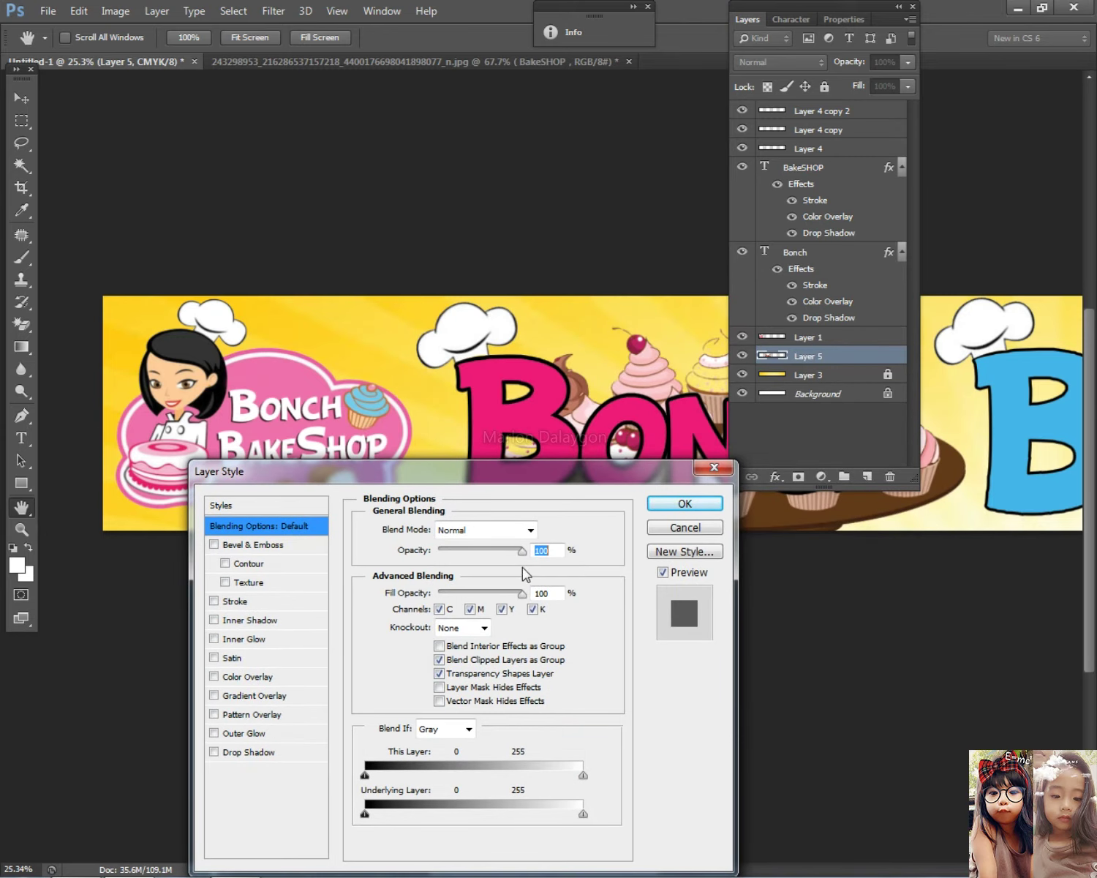
drag(505, 561, 472, 559)
click(684, 503)
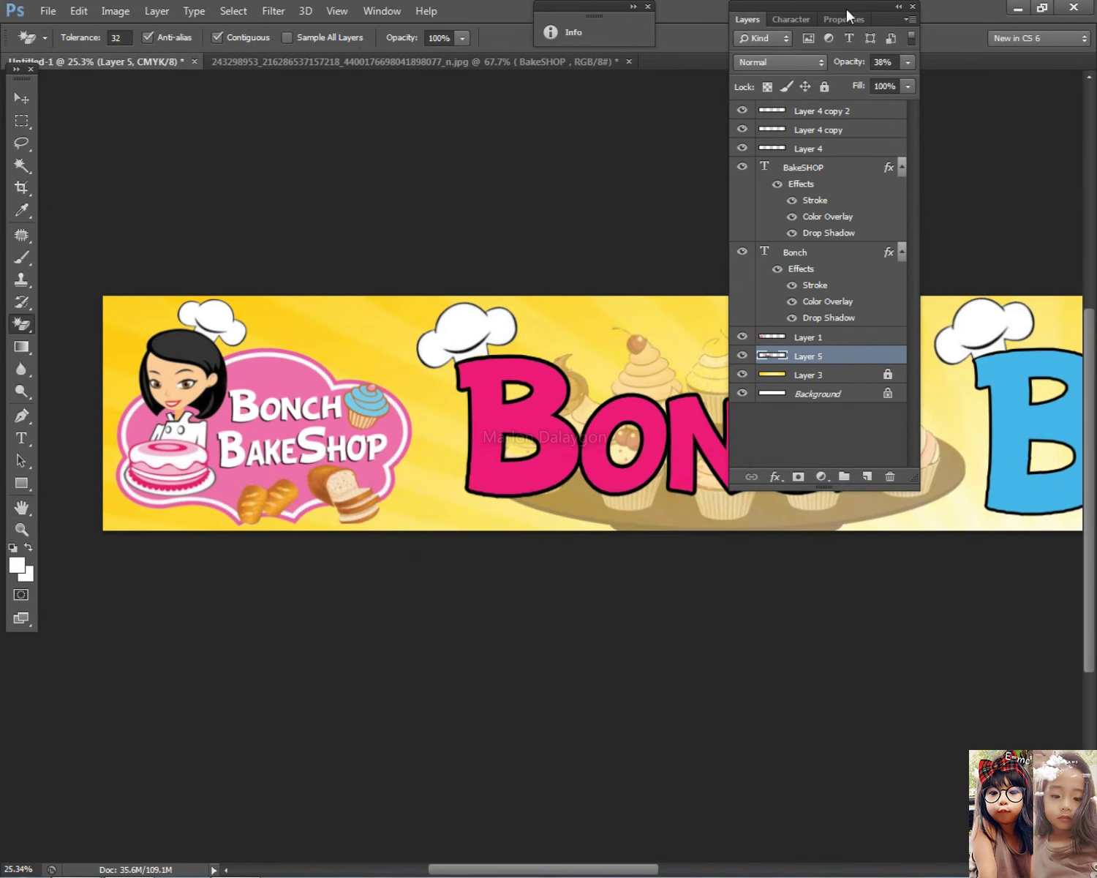
click(766, 22)
scroll(732, 299, down, 3)
scroll(768, 343, up, 2)
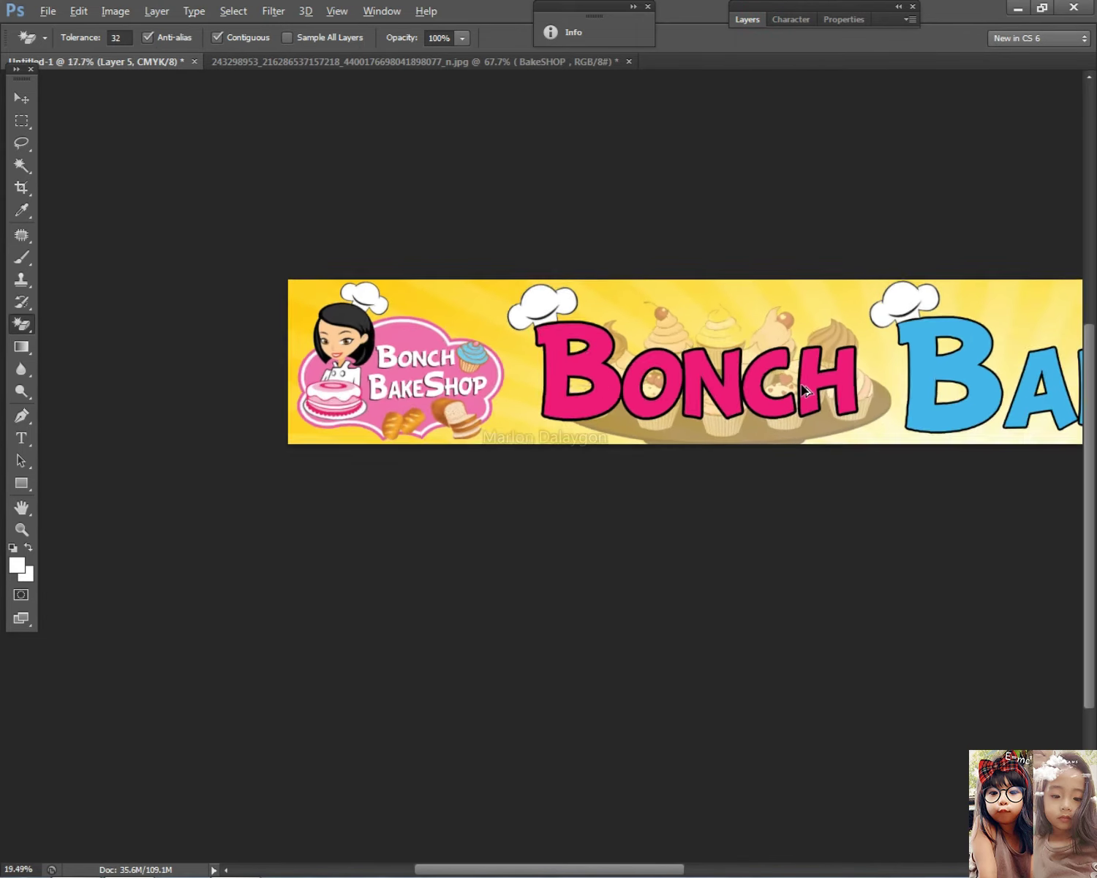
click(21, 98)
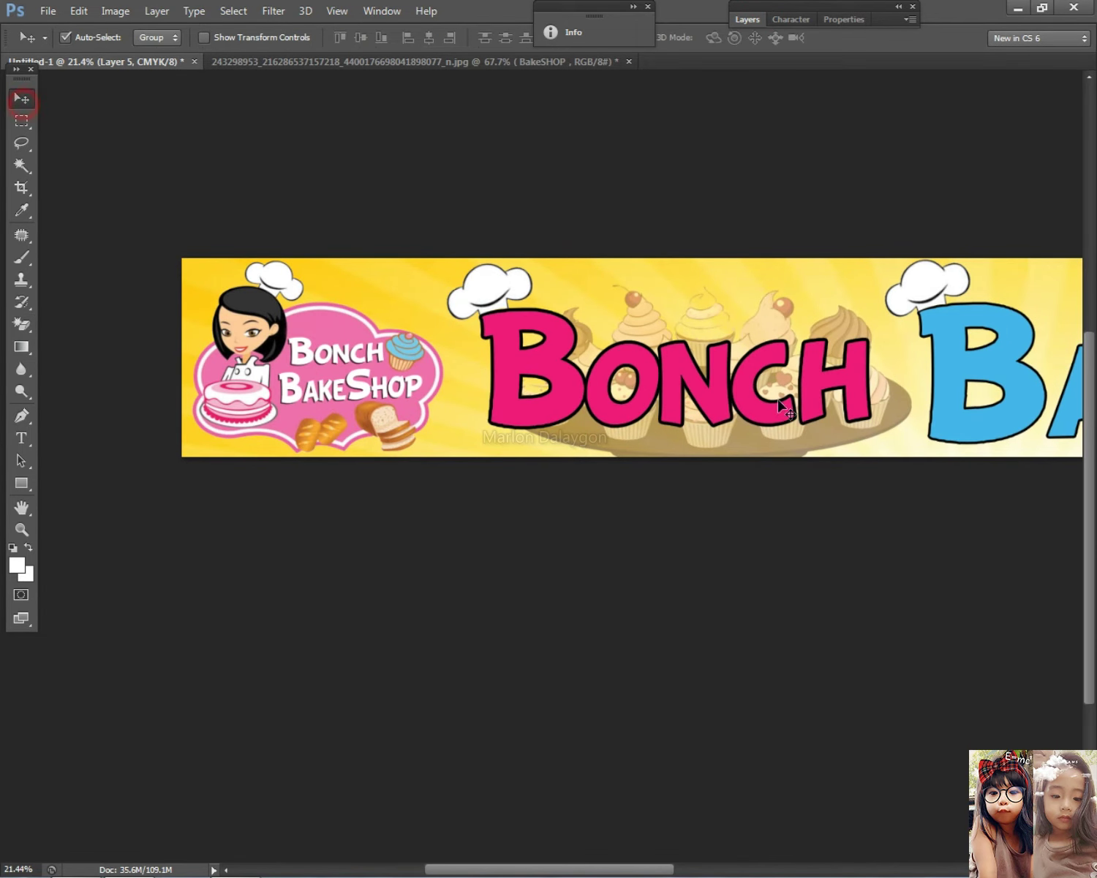
drag(735, 448, 665, 406)
Step: Stretch the shop-name text and its chef hats slightly wider toward the banner's far end
click(673, 404)
scroll(683, 404, down, 3)
key(ctrl+t)
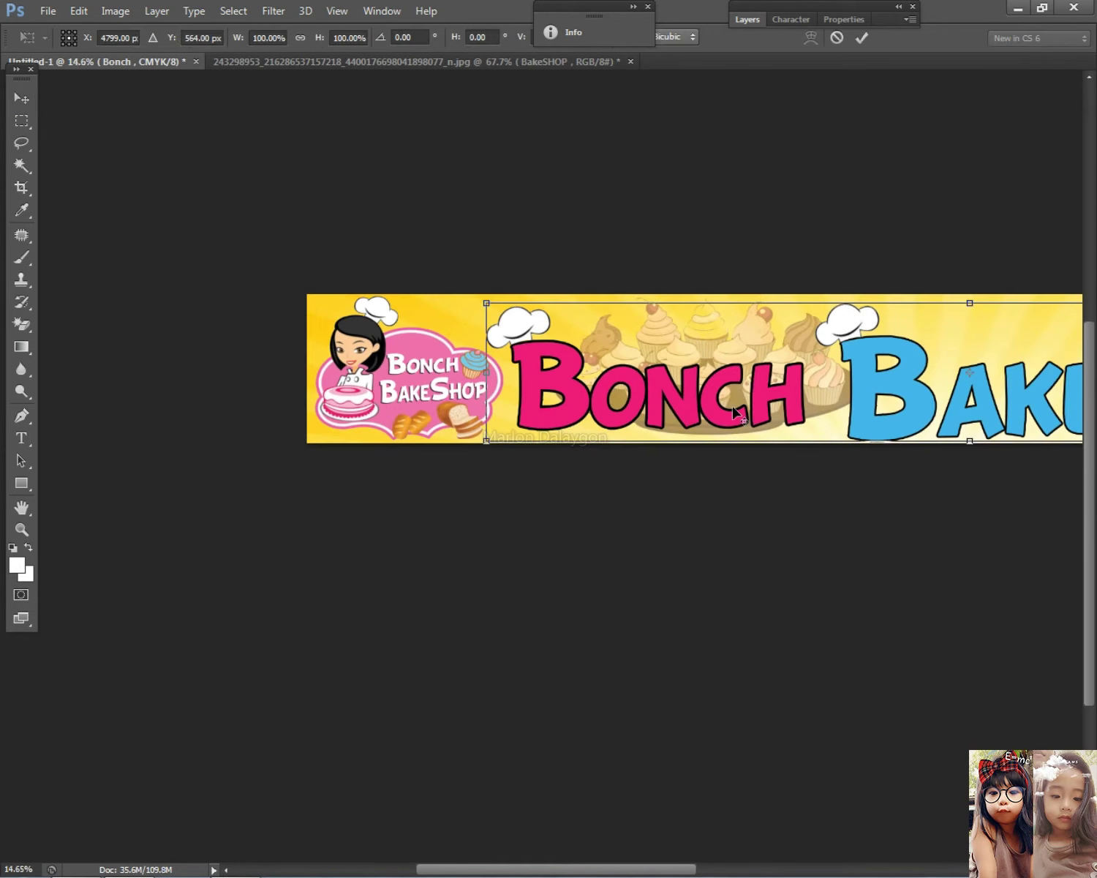
scroll(908, 481, down, 1)
drag(966, 467, 985, 468)
key(Return)
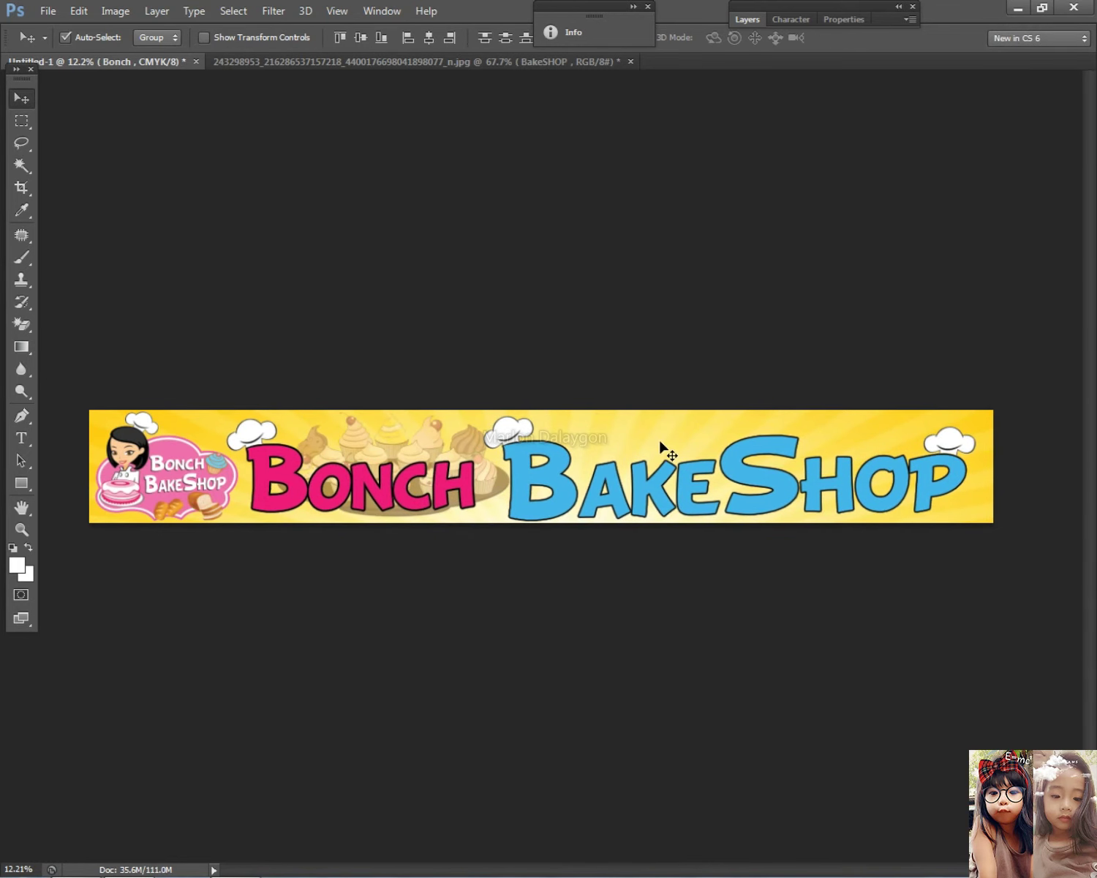
scroll(432, 449, up, 2)
Step: Switch to Chrome and open all images related to the kindpng patty cake dessert clipart
key(alt+Tab)
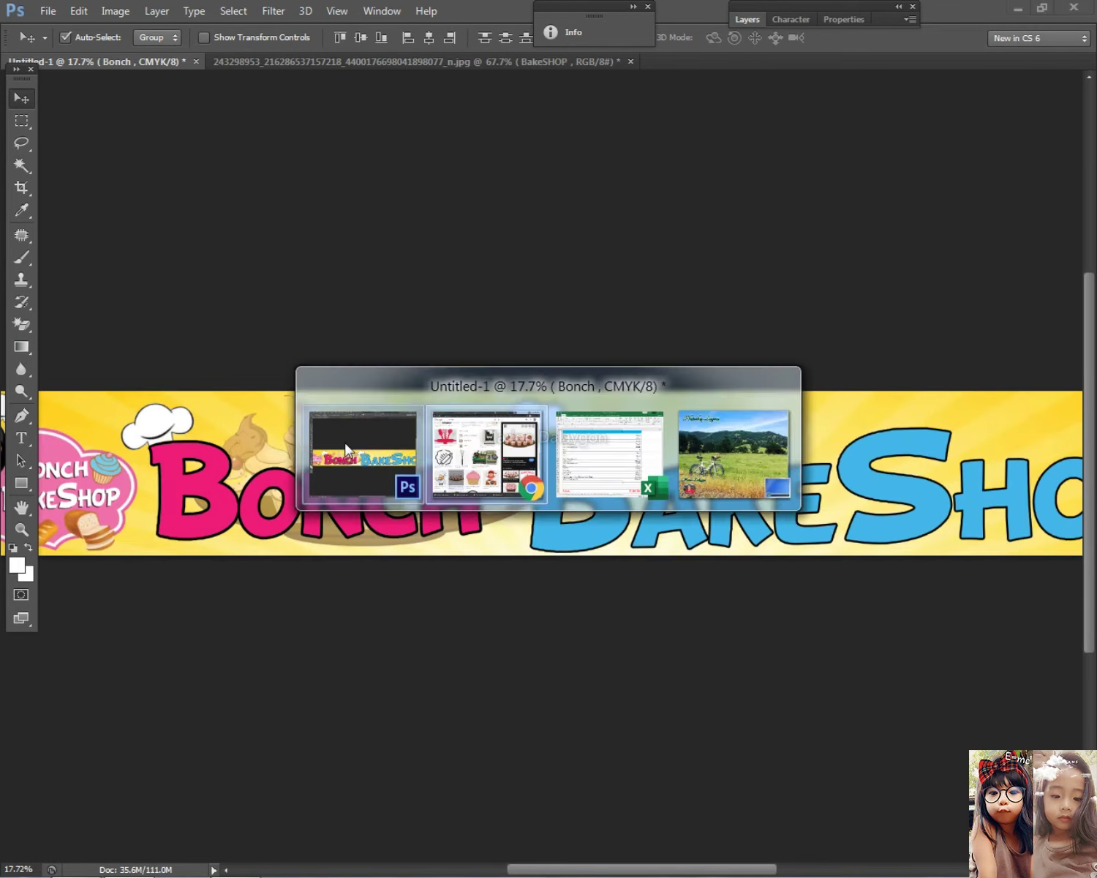
scroll(795, 578, down, 5)
scroll(796, 578, down, 15)
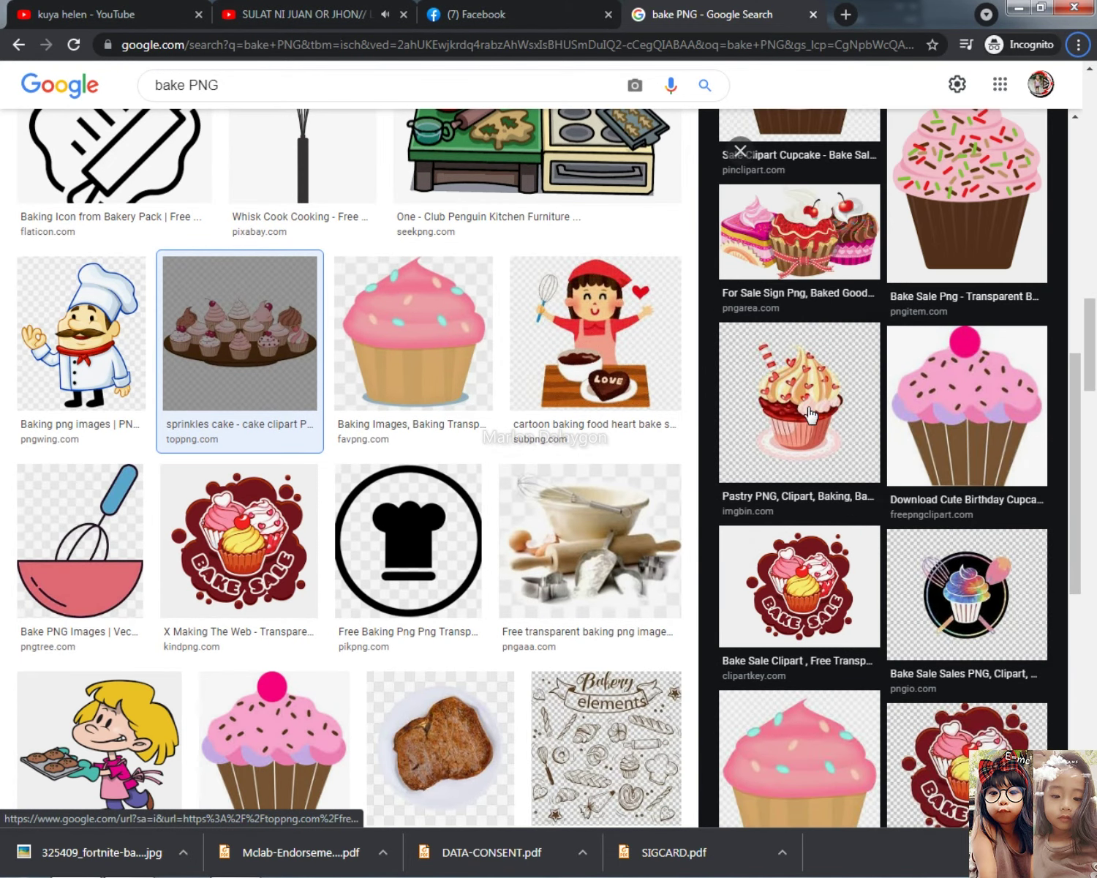
scroll(808, 405, up, 5)
click(790, 464)
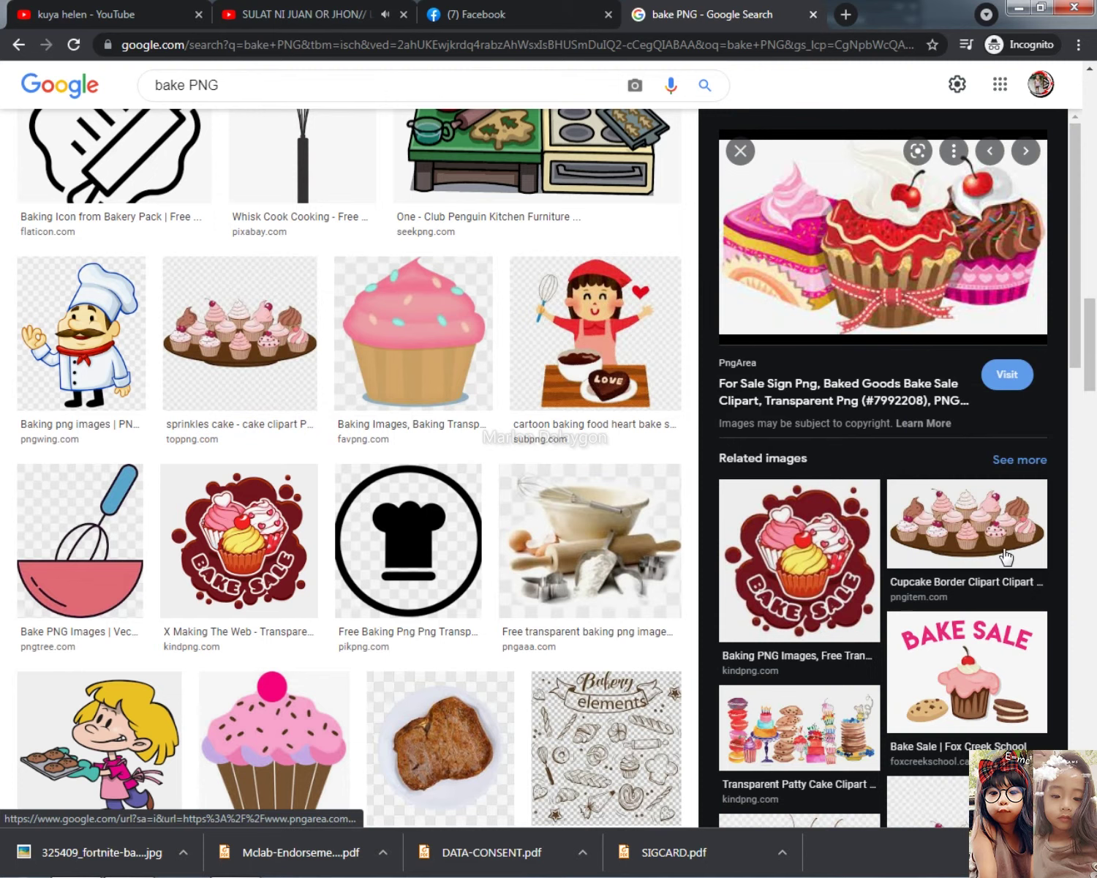
click(818, 713)
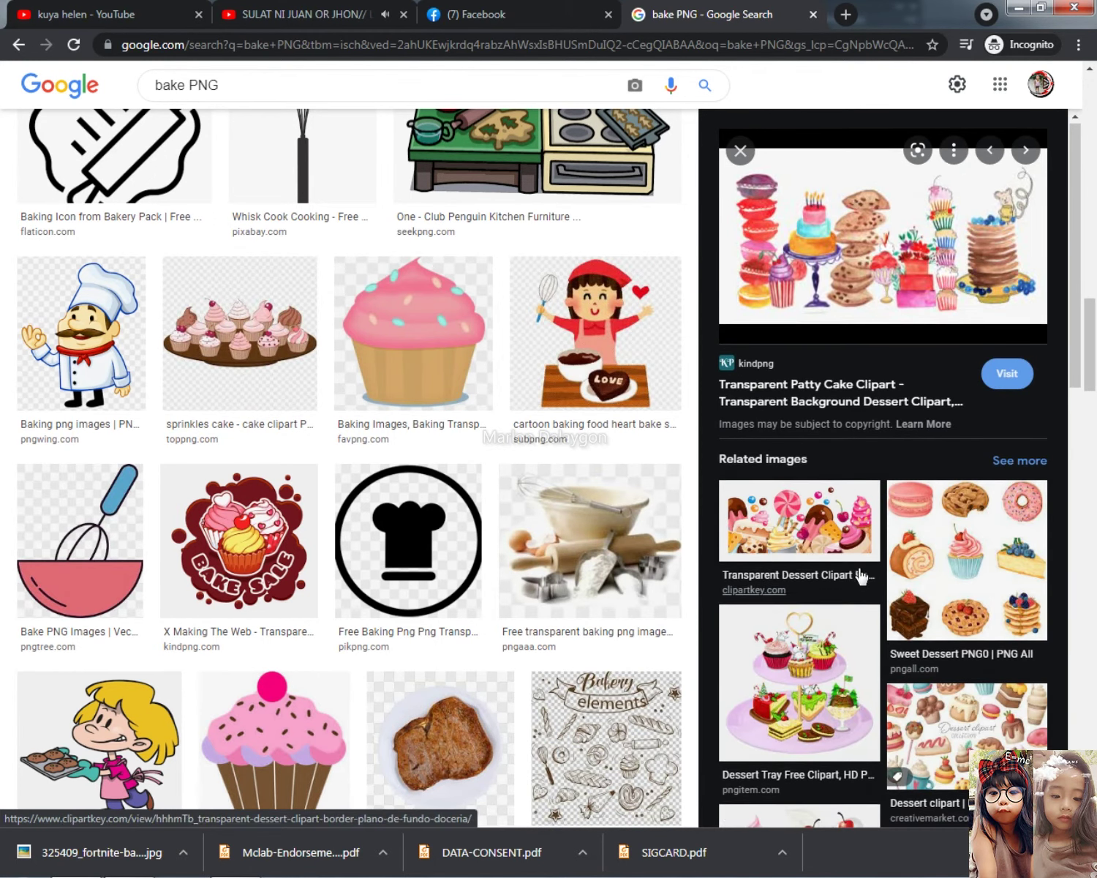
scroll(862, 574, down, 9)
scroll(895, 603, down, 4)
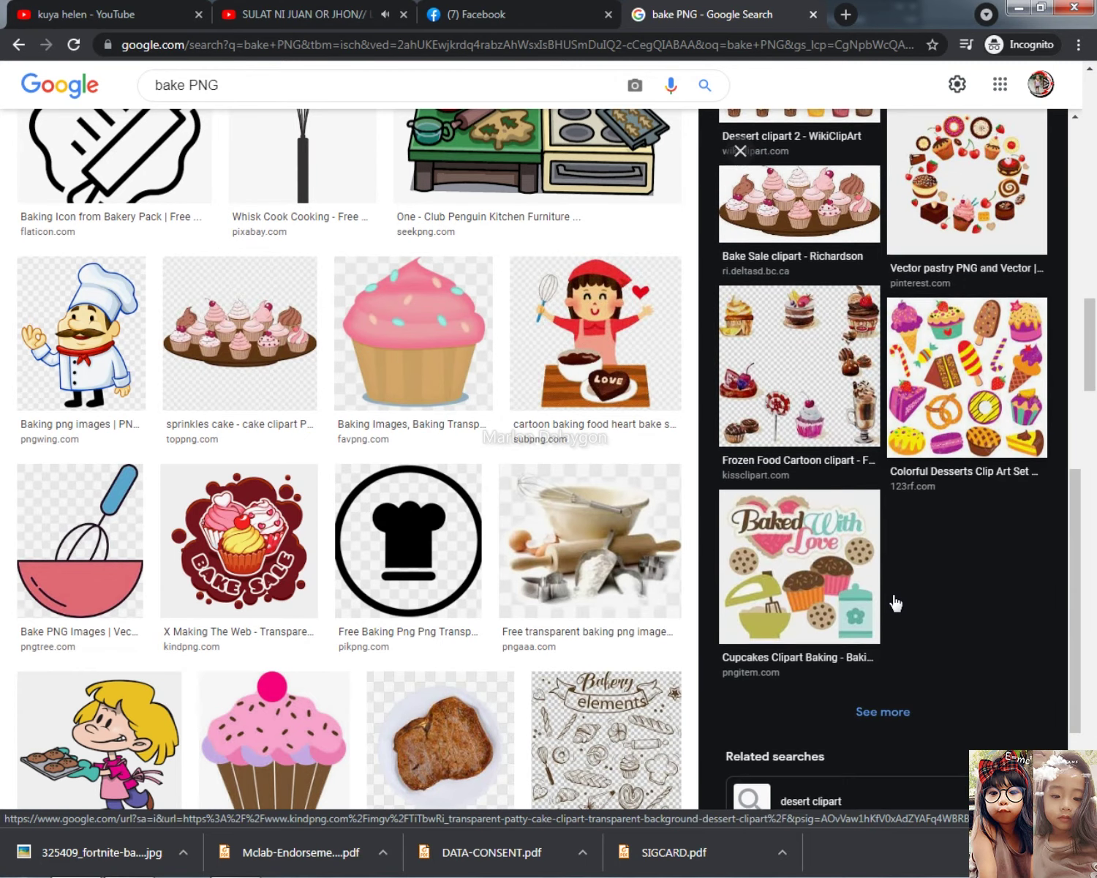
click(885, 710)
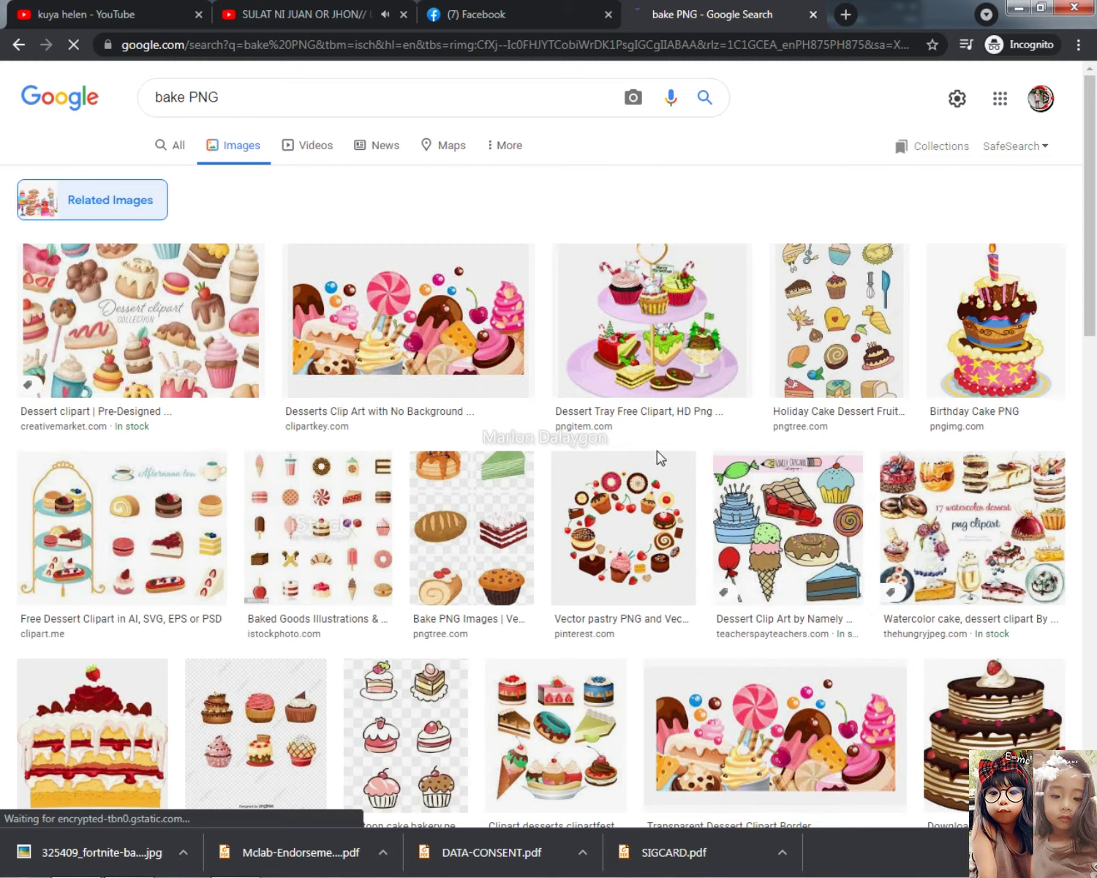
Step: Copy the PngArea bake sale cupcake image from the related results, switch to Photoshop and paste it into the banner
click(596, 423)
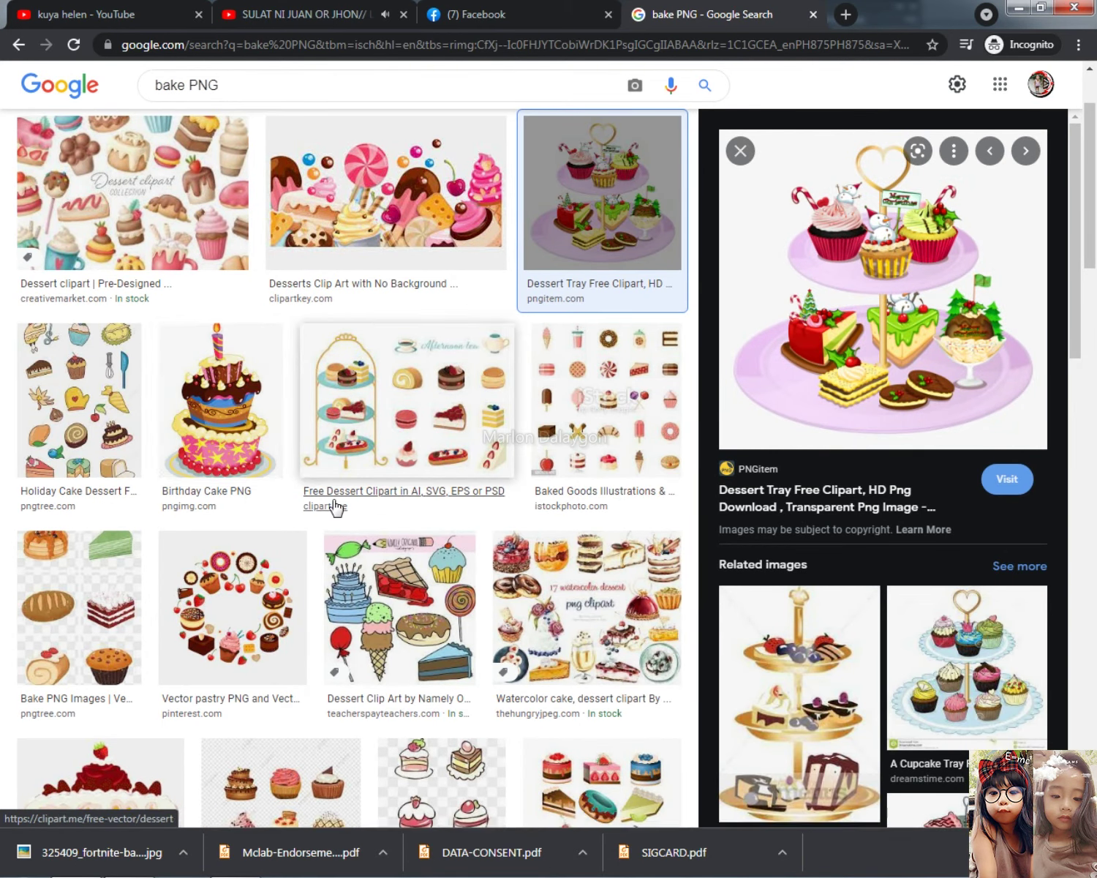
scroll(322, 490, down, 5)
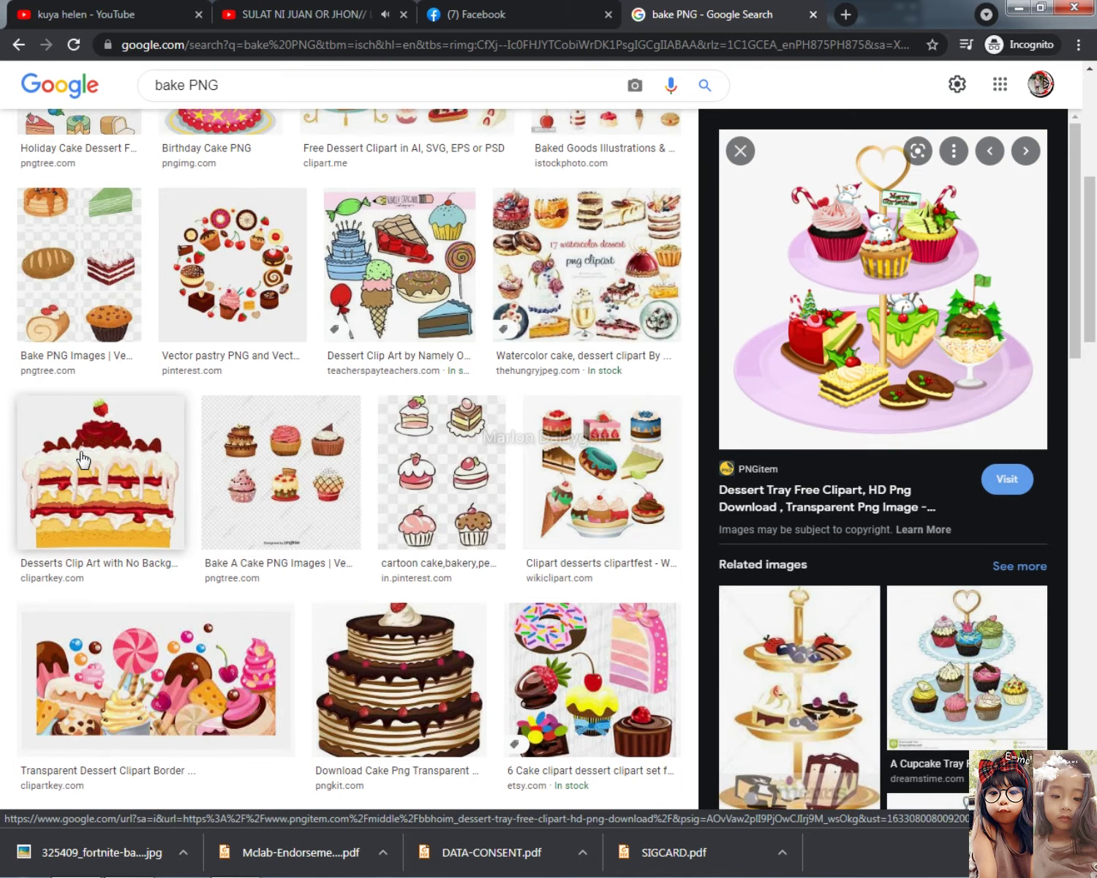
scroll(345, 554, down, 5)
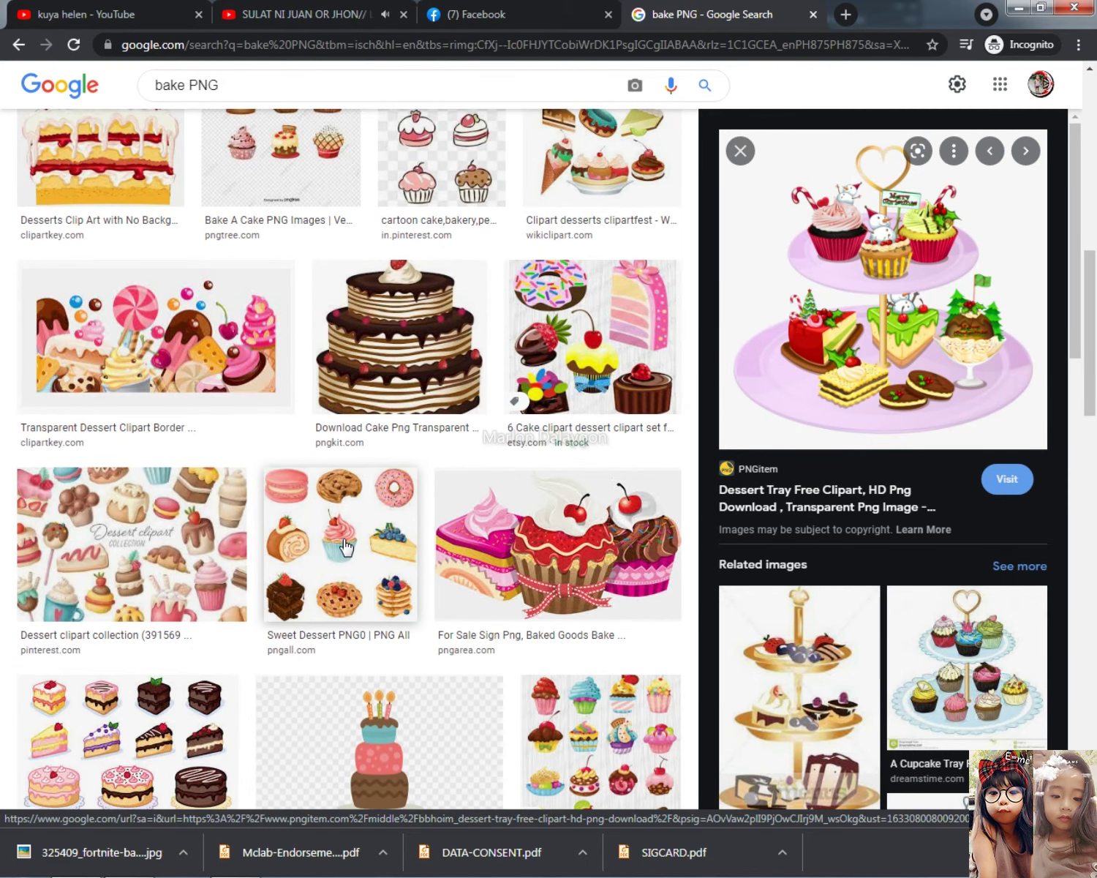
scroll(559, 574, down, 4)
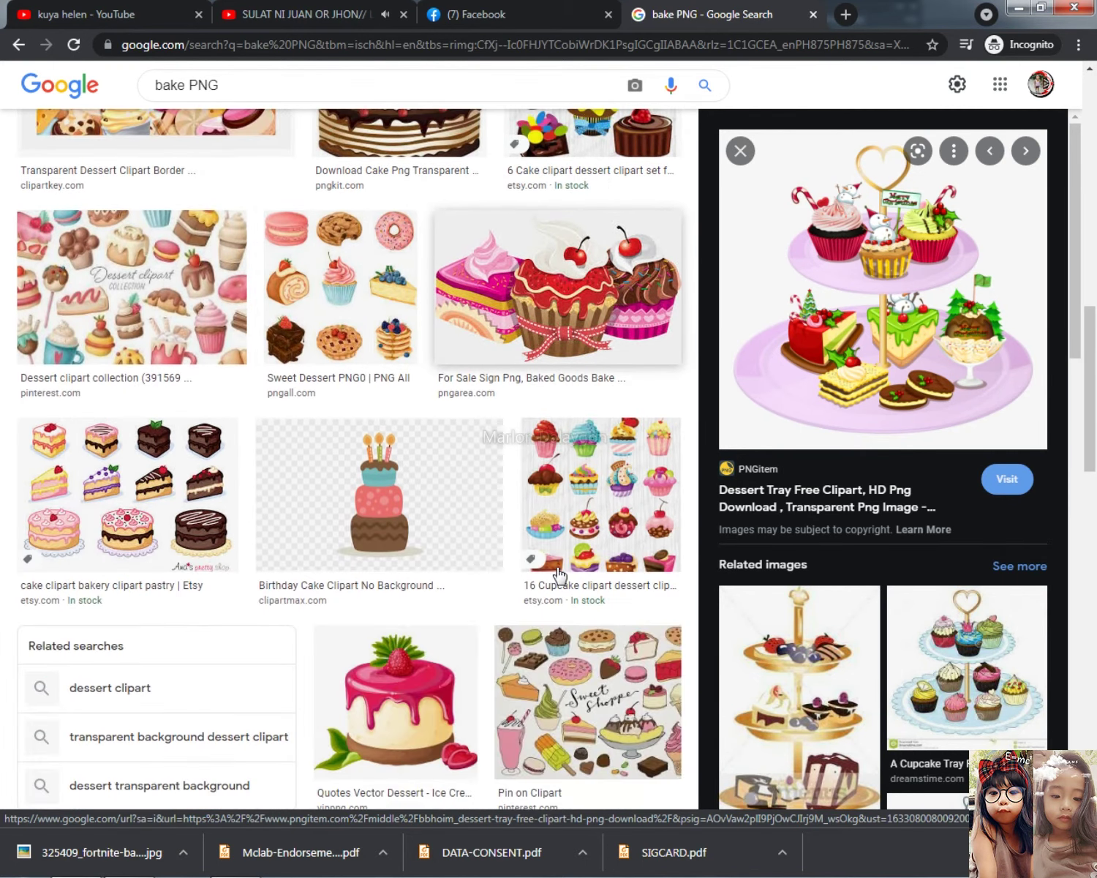
click(570, 313)
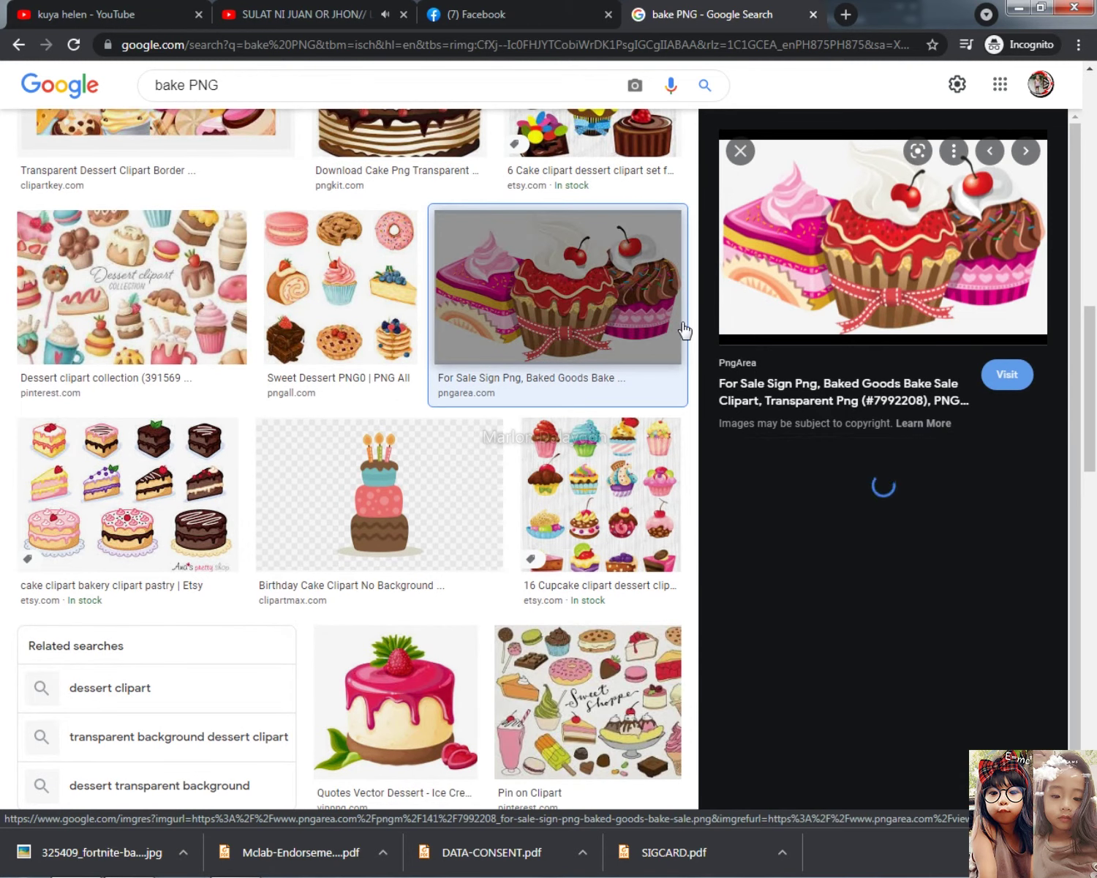
right_click(886, 241)
click(946, 431)
key(alt+Tab)
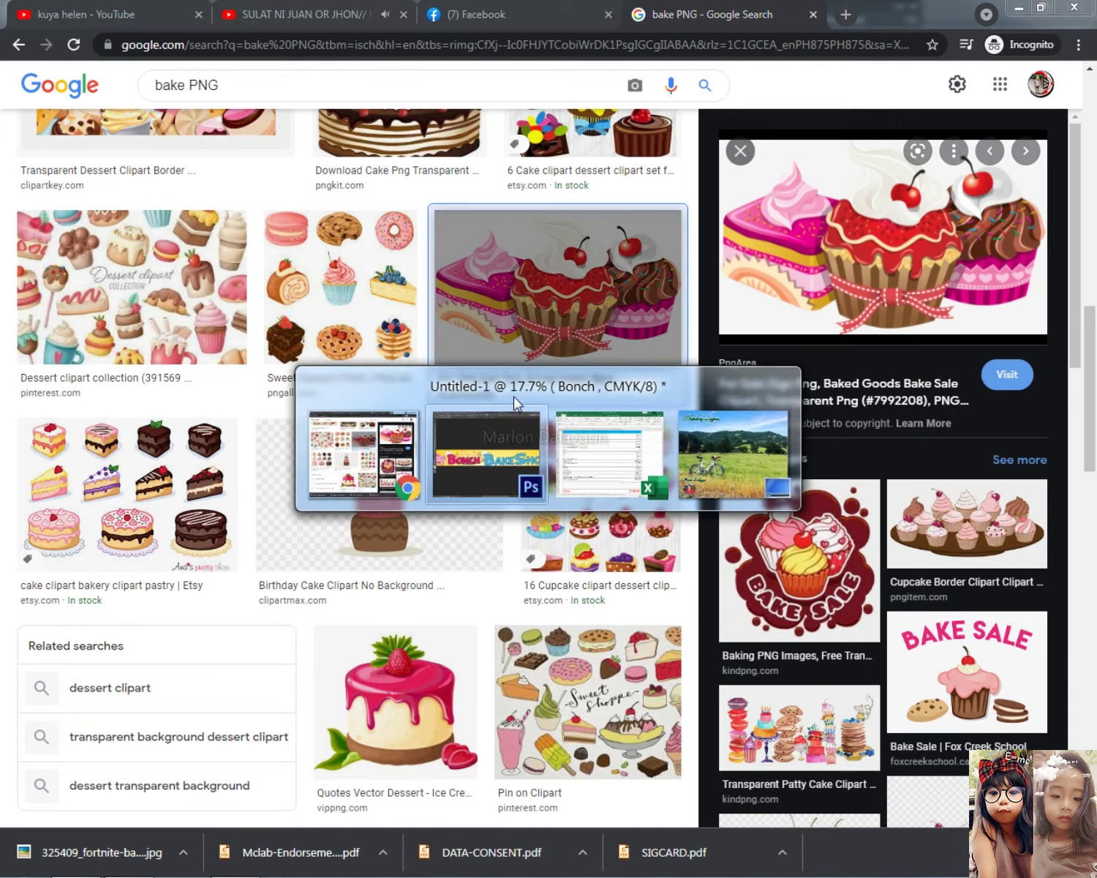
key(ctrl+v)
Step: Move the pasted cupcake image behind the letters KE of Bake and erase its white background with the Magic Eraser at tolerance 32
scroll(442, 479, up, 1)
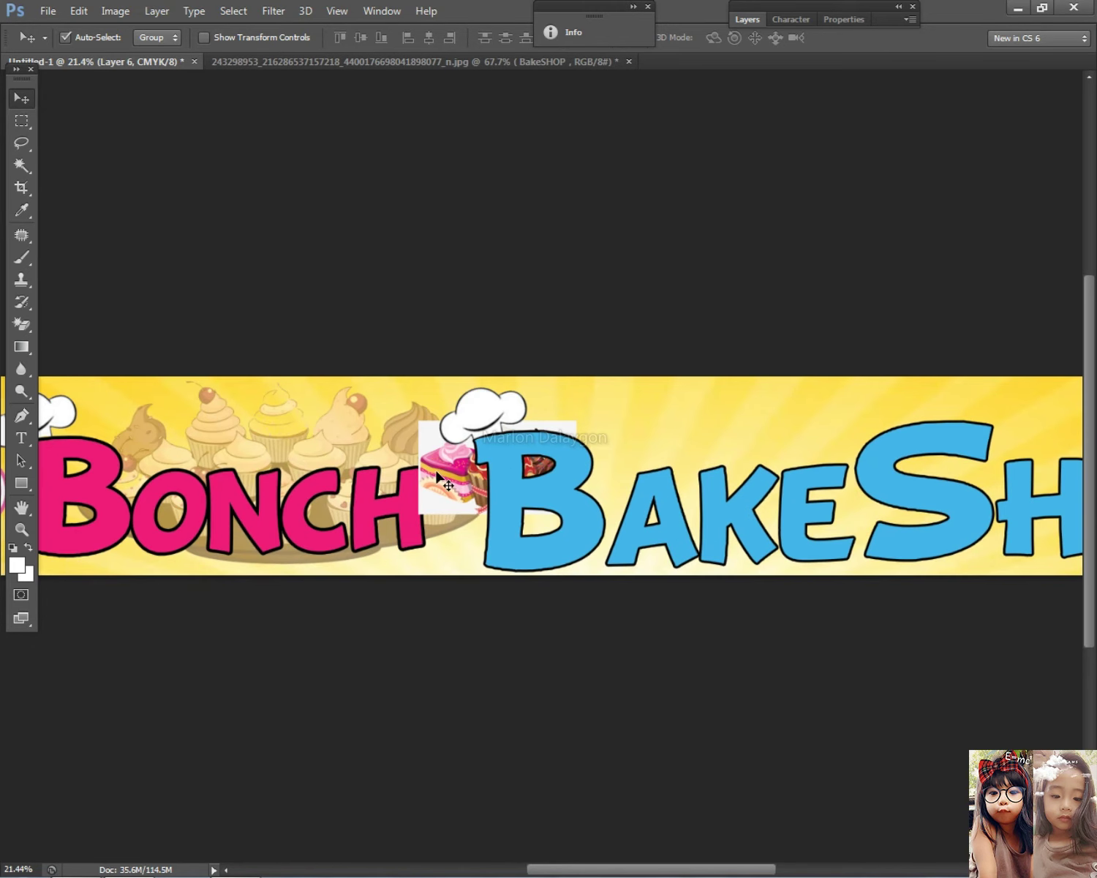
drag(437, 474, 707, 469)
click(22, 324)
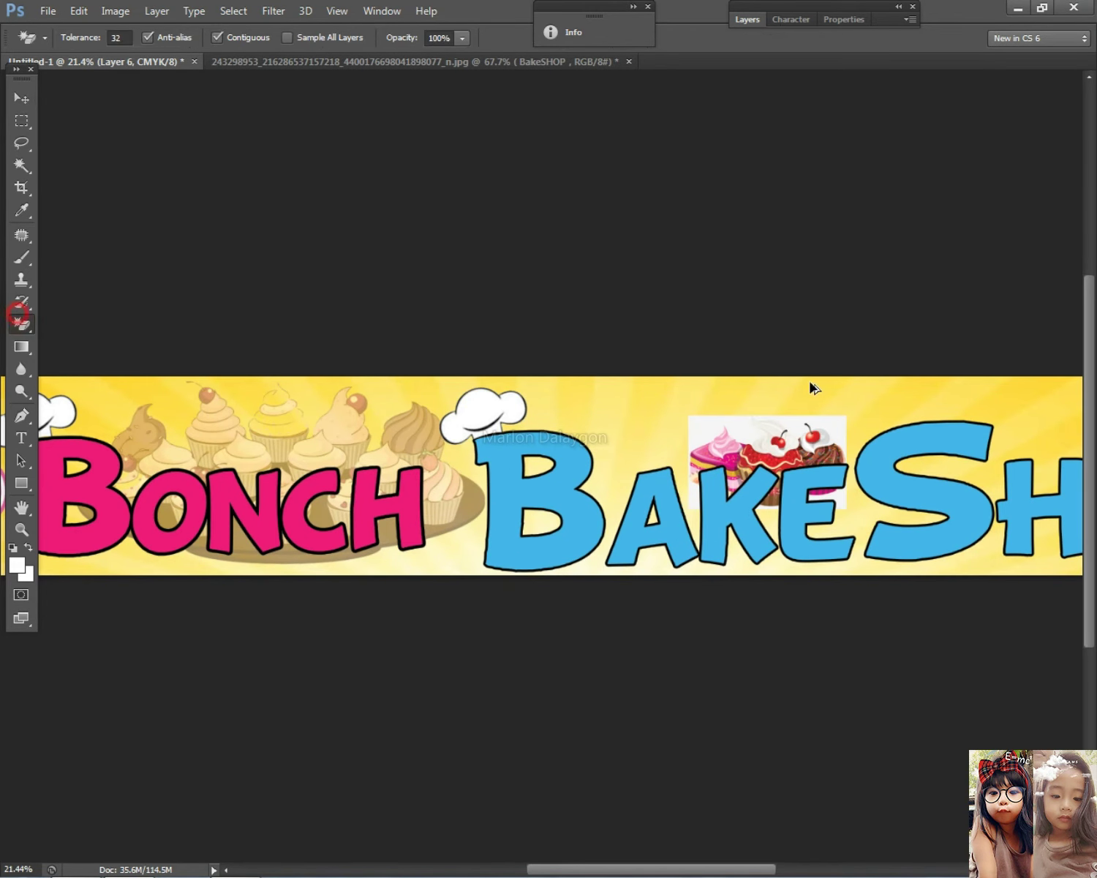
scroll(822, 377, up, 2)
click(722, 435)
scroll(724, 442, down, 1)
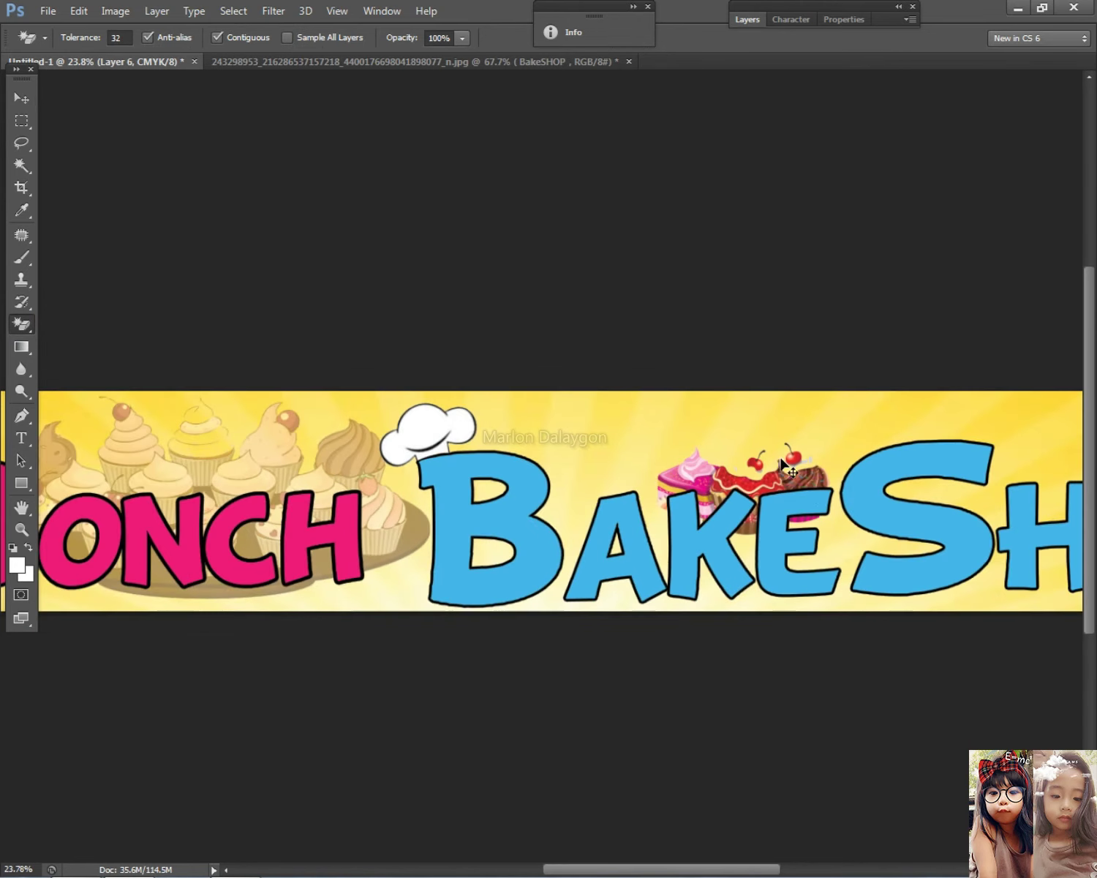
Step: Enlarge the dessert graphic to about 244% so it fills the banner height behind the middle of BakeShop
key(ctrl+t)
drag(833, 542, 1025, 635)
drag(926, 524, 900, 508)
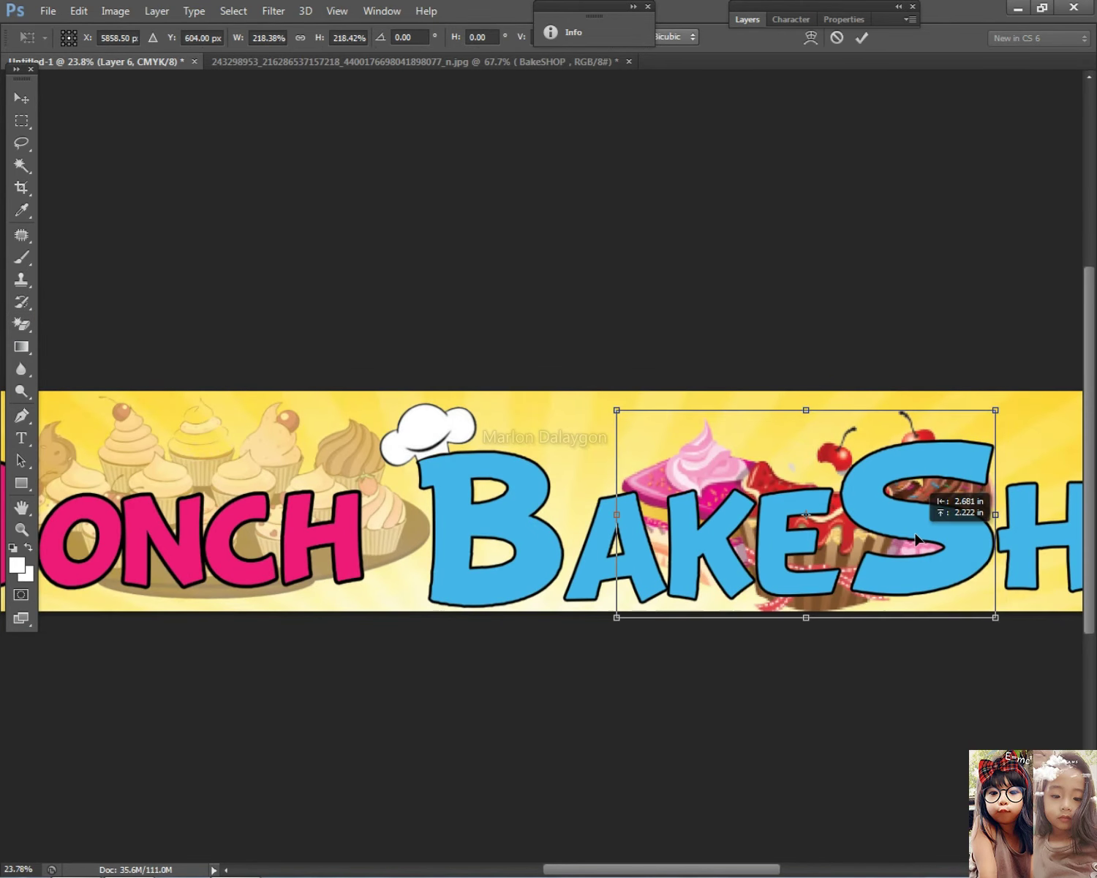
scroll(900, 508, down, 1)
drag(980, 436, 1012, 426)
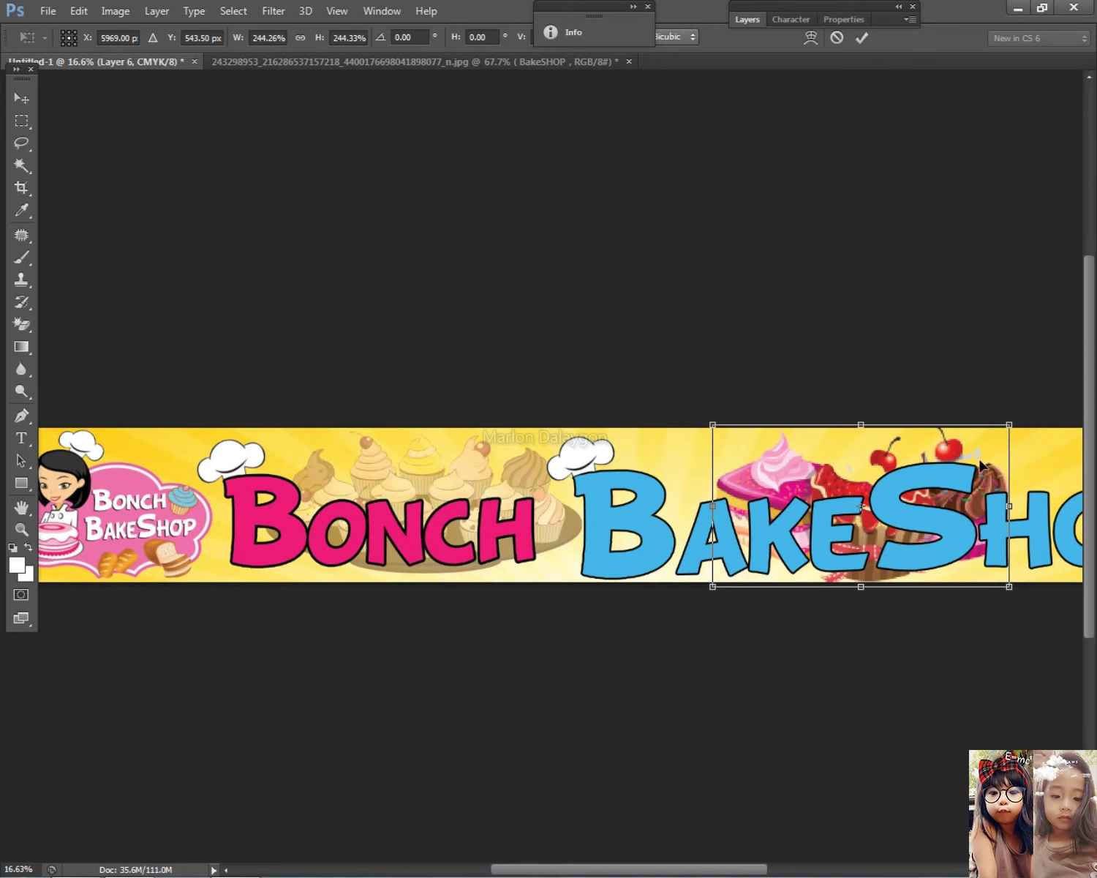
key(Return)
Step: Lower the opacity of the dessert graphic's layer behind BakeShop to 42%
scroll(812, 467, down, 1)
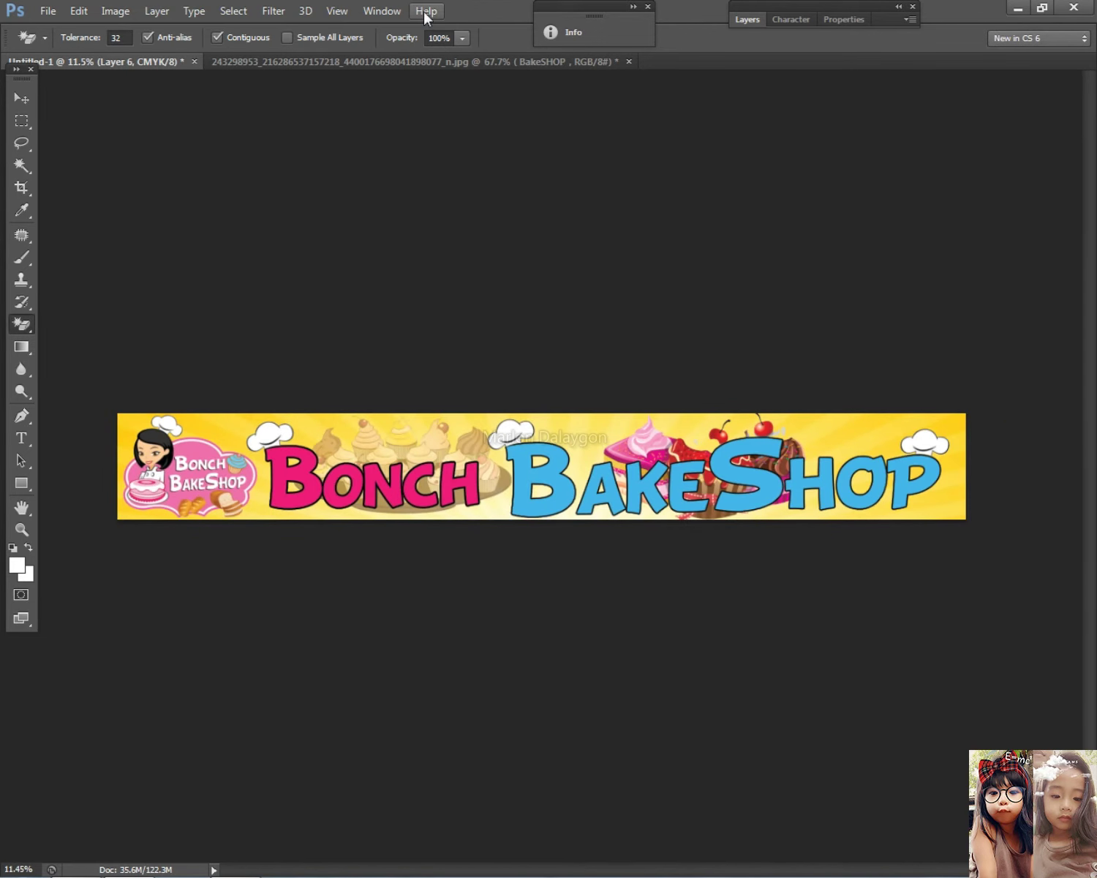
click(746, 19)
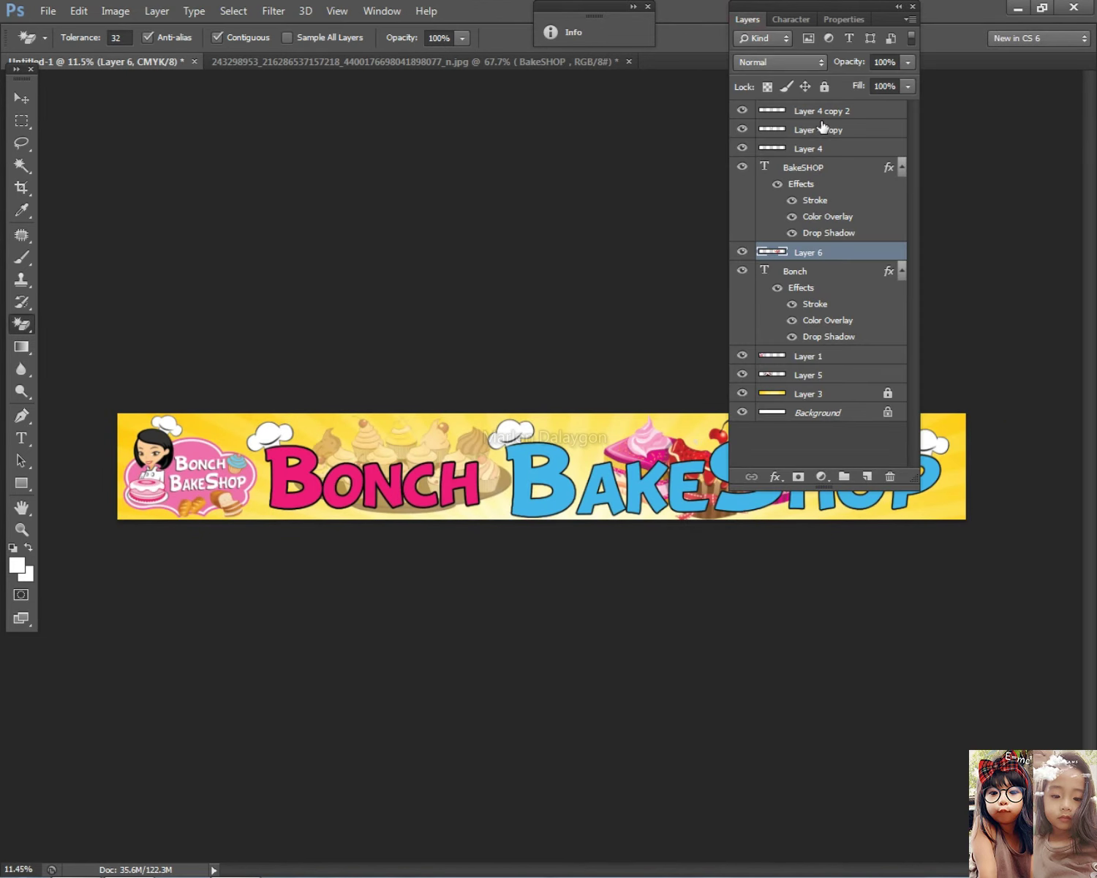
double_click(854, 253)
drag(522, 550, 468, 562)
click(684, 504)
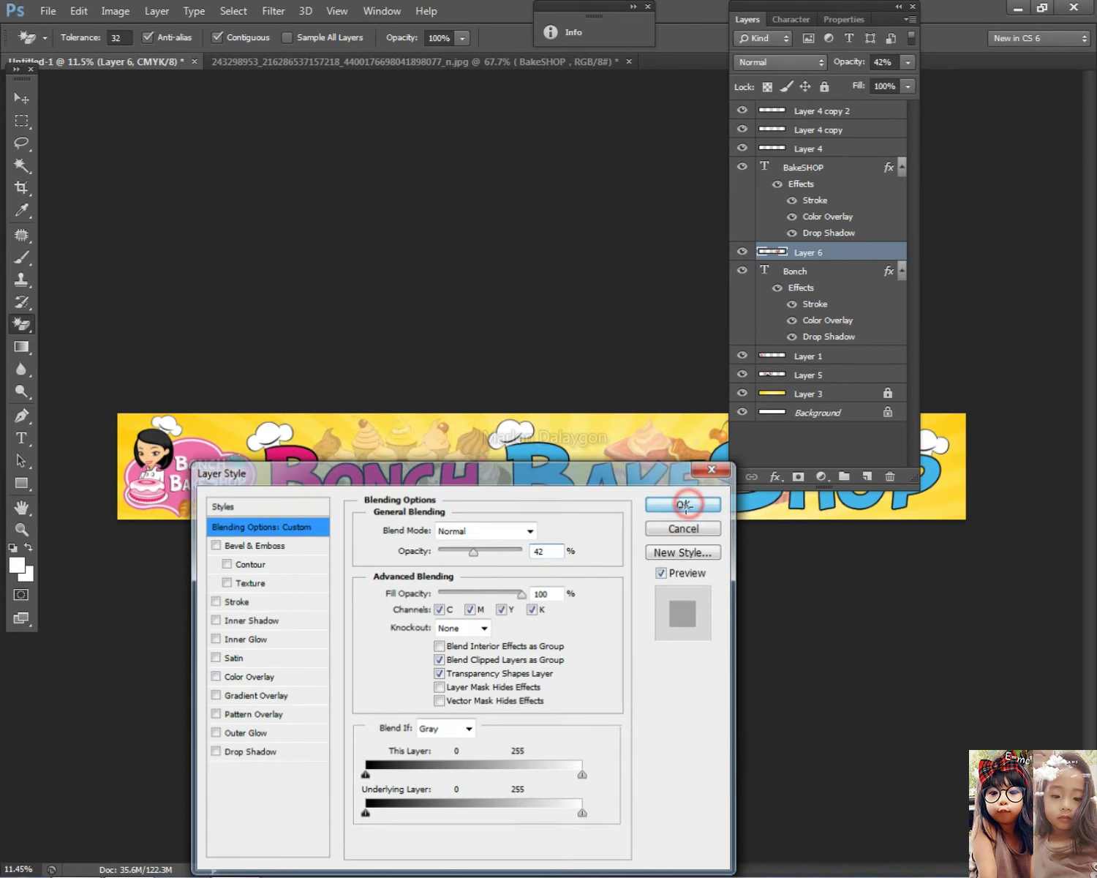
click(745, 20)
scroll(990, 432, up, 1)
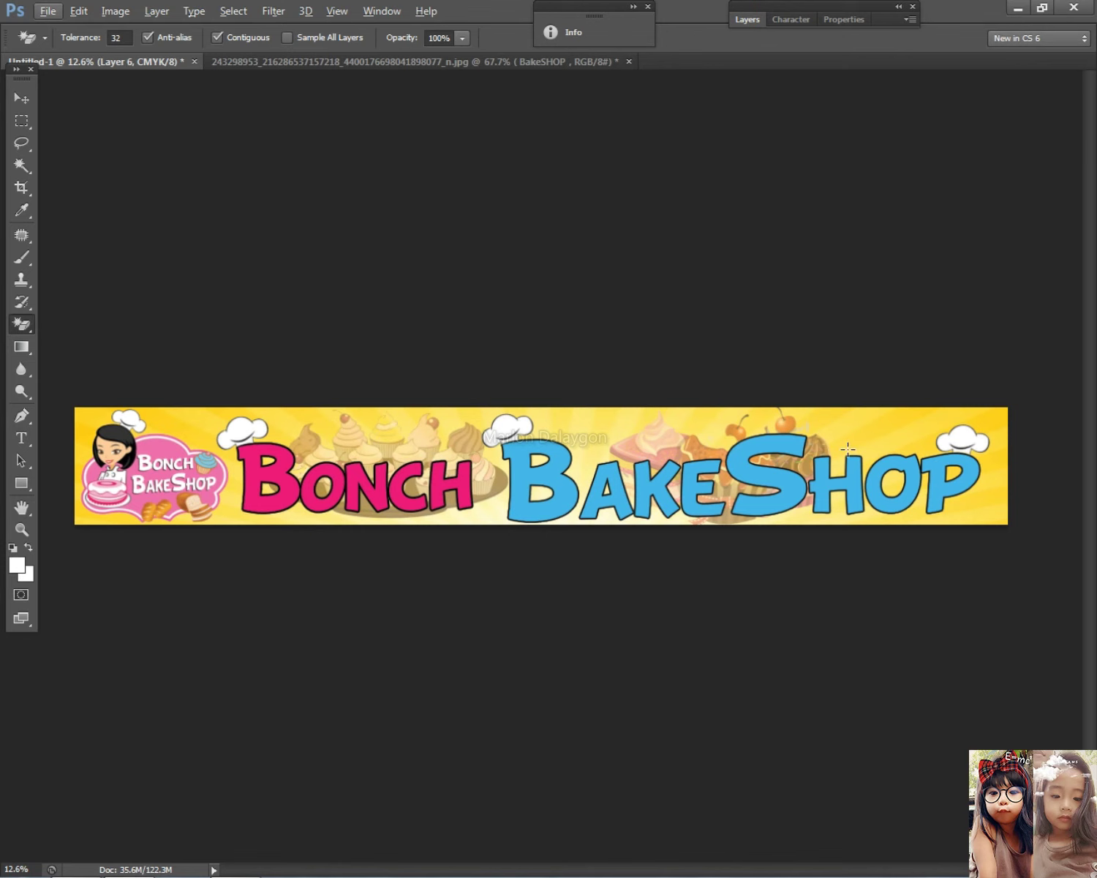
Step: Stretch the dessert graphic's width to about 123% so it extends further behind the word Shop
key(ctrl+t)
drag(833, 463, 884, 465)
drag(974, 423, 979, 423)
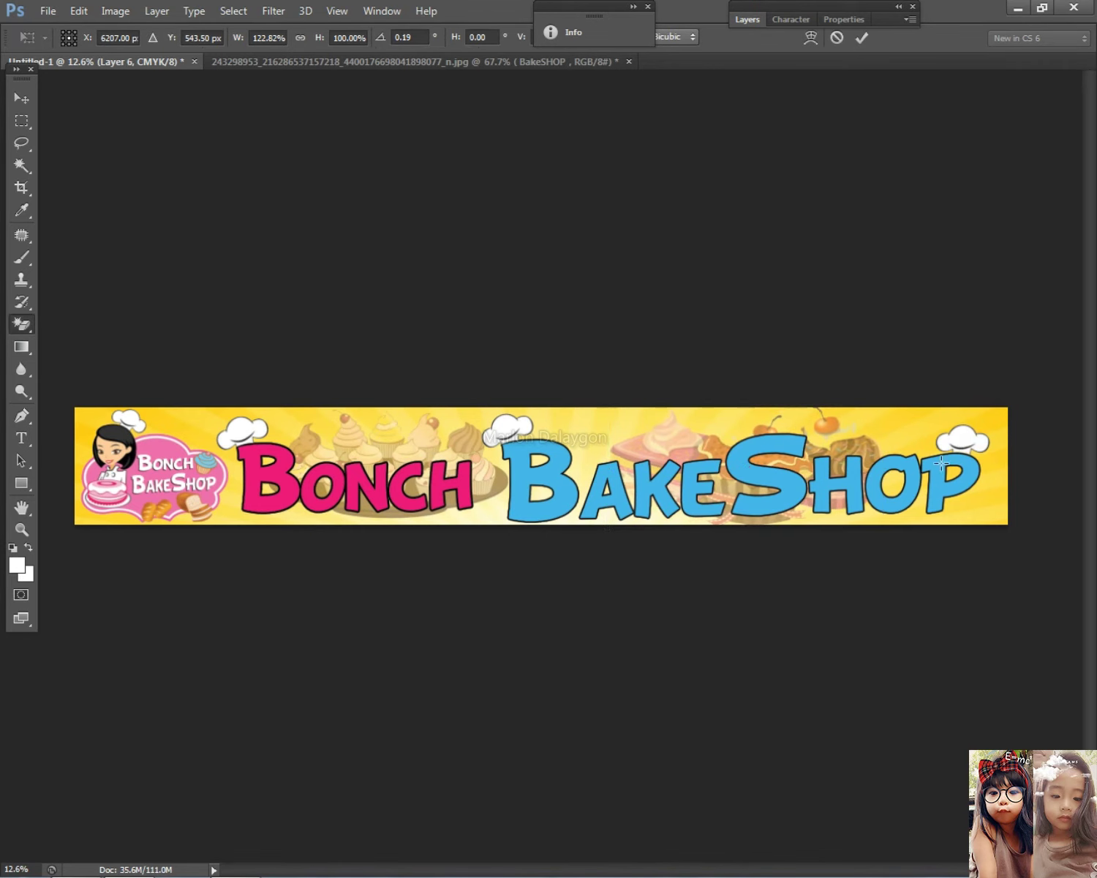
key(Return)
scroll(857, 483, up, 2)
scroll(857, 483, down, 3)
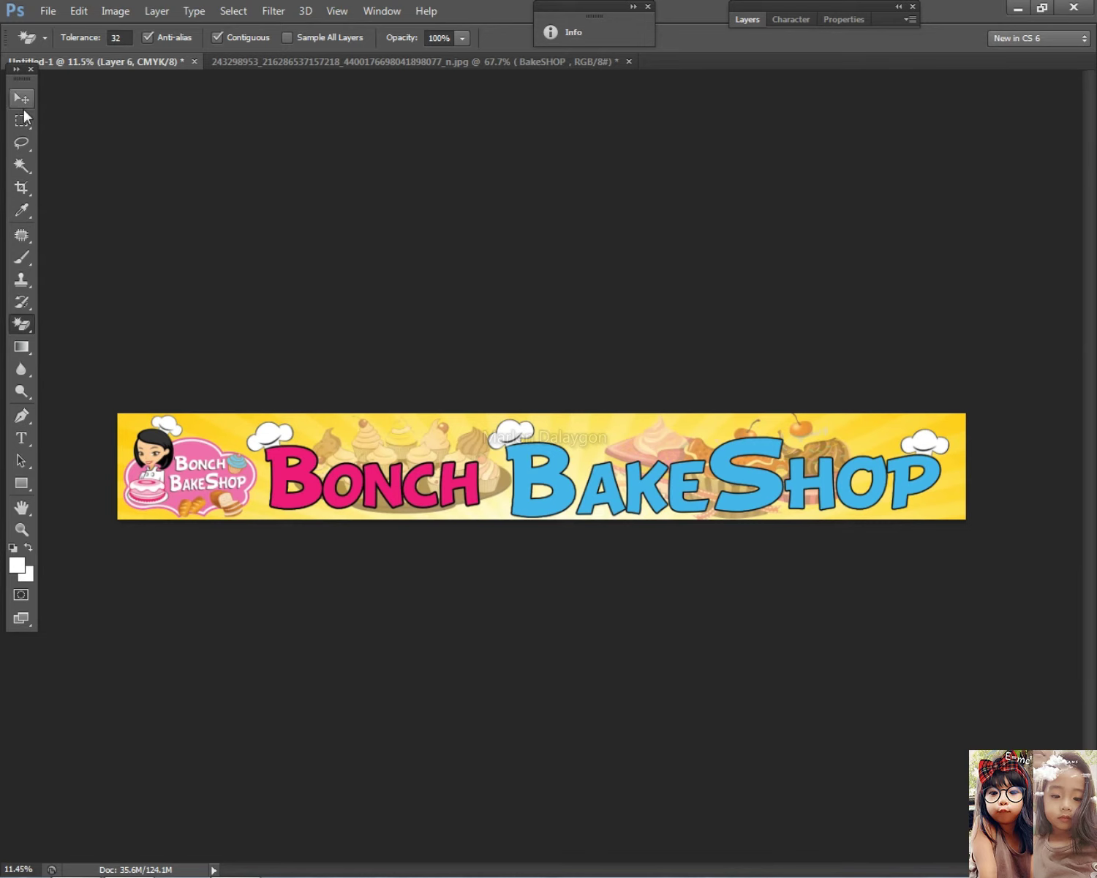
Step: Select the cupcake tray layer behind Bonch and stretch its width to about 121% toward the word Bake
click(23, 104)
right_click(383, 426)
click(409, 442)
right_click(479, 472)
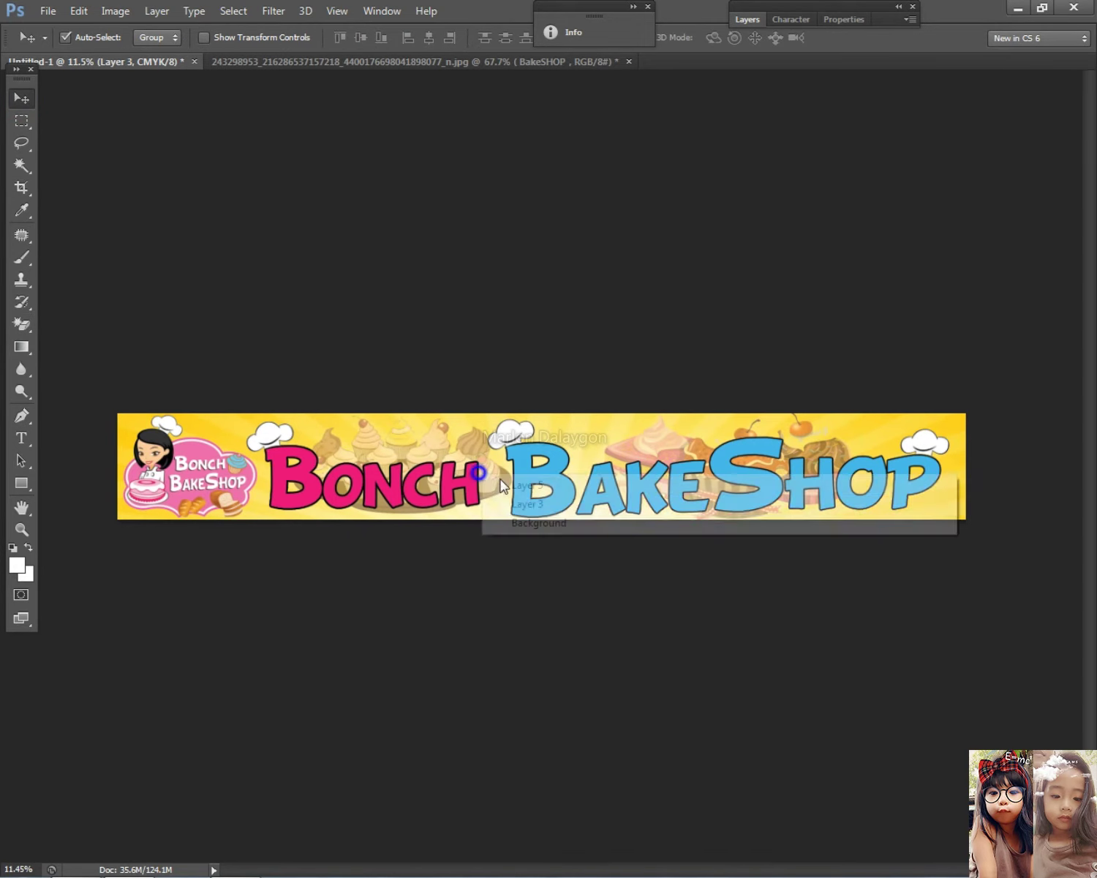
click(516, 485)
key(ctrl+t)
drag(513, 465, 557, 467)
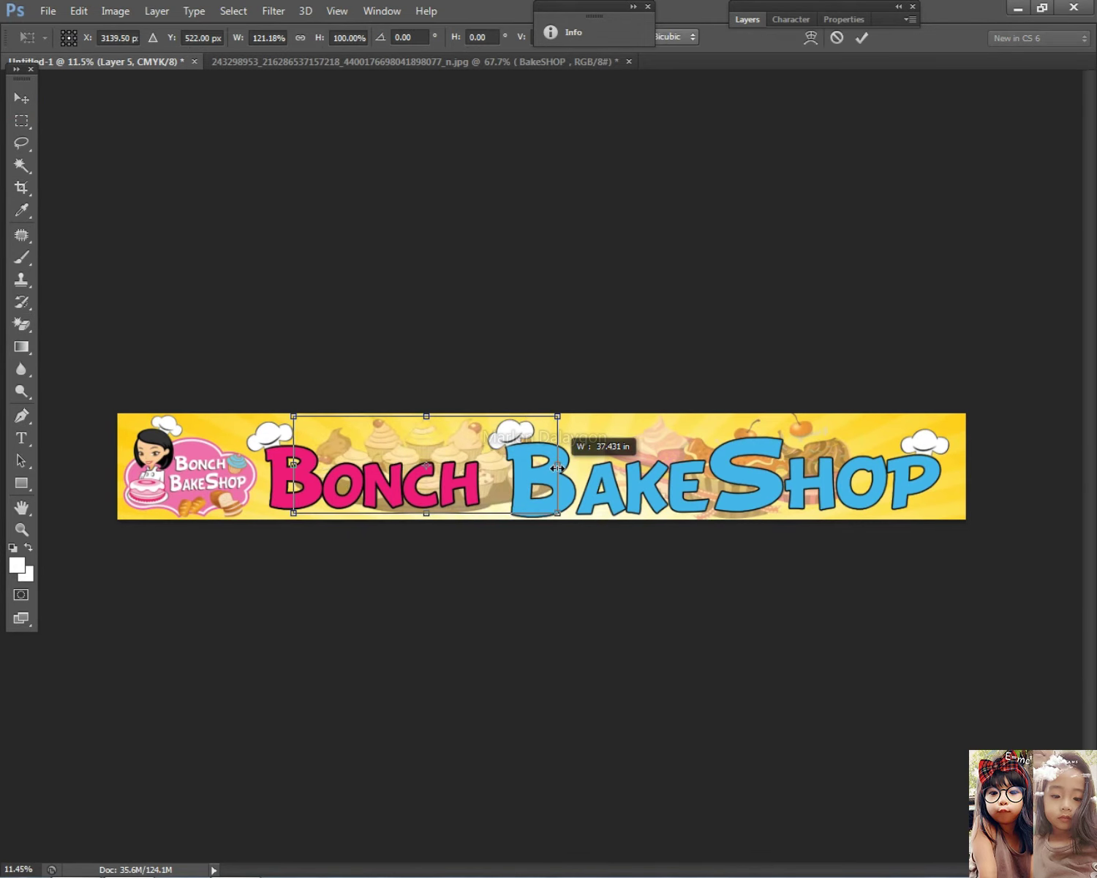
key(Return)
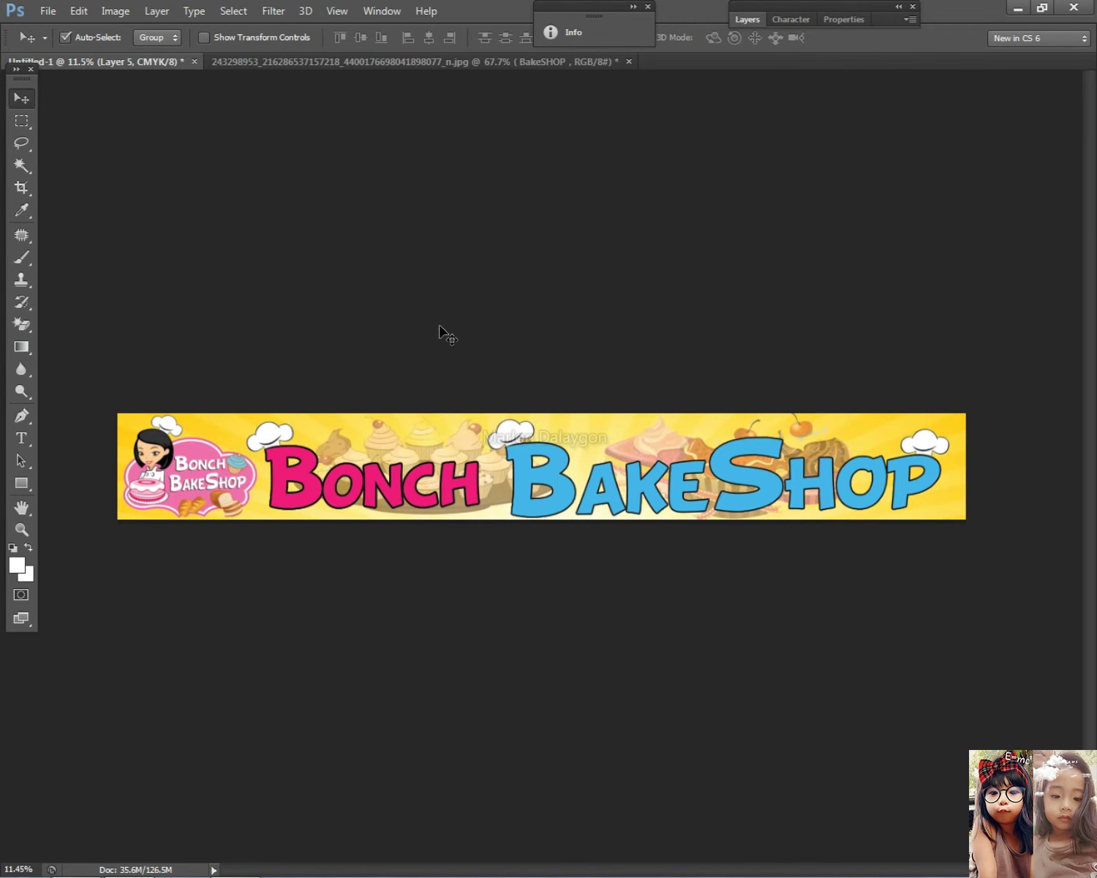
scroll(911, 489, down, 1)
drag(796, 452, 823, 447)
key(ctrl+z)
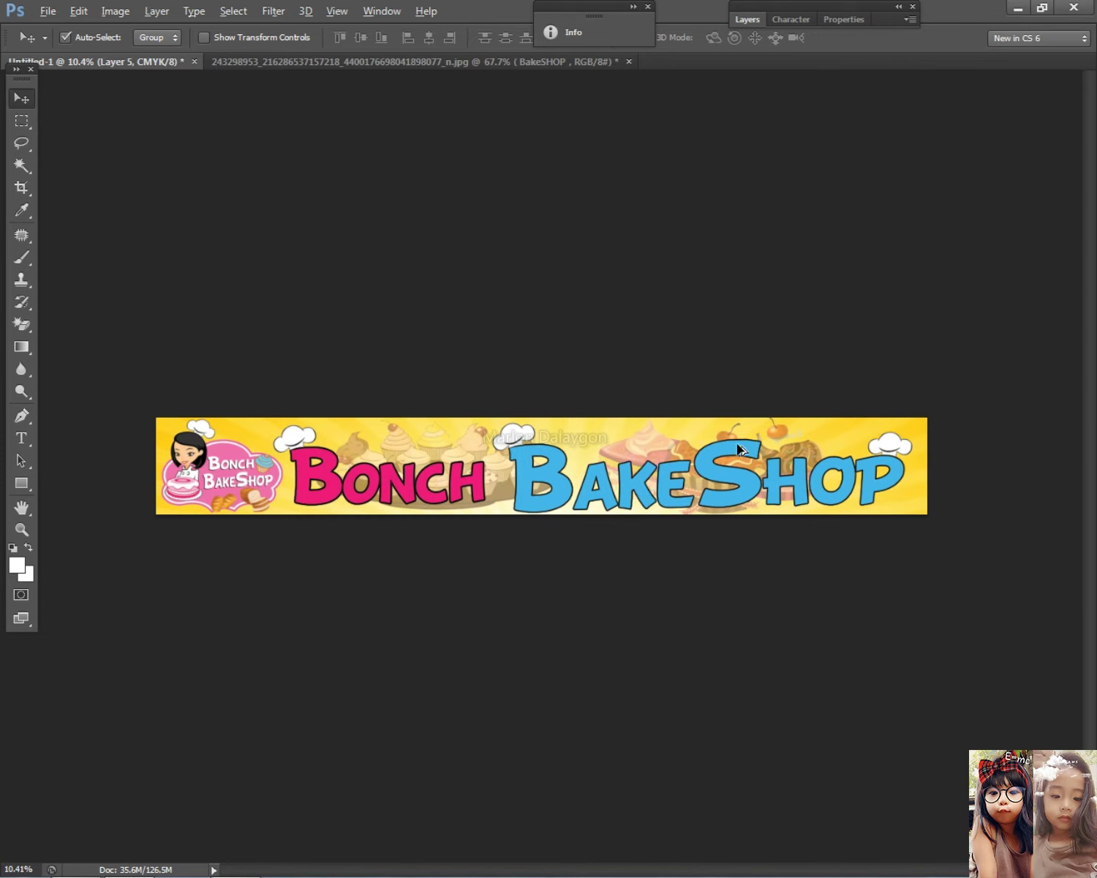
Step: Set the opacity of the cupcake tray graphic's layer (Layer 5) behind Bonch to 49%
scroll(425, 433, up, 3)
right_click(400, 444)
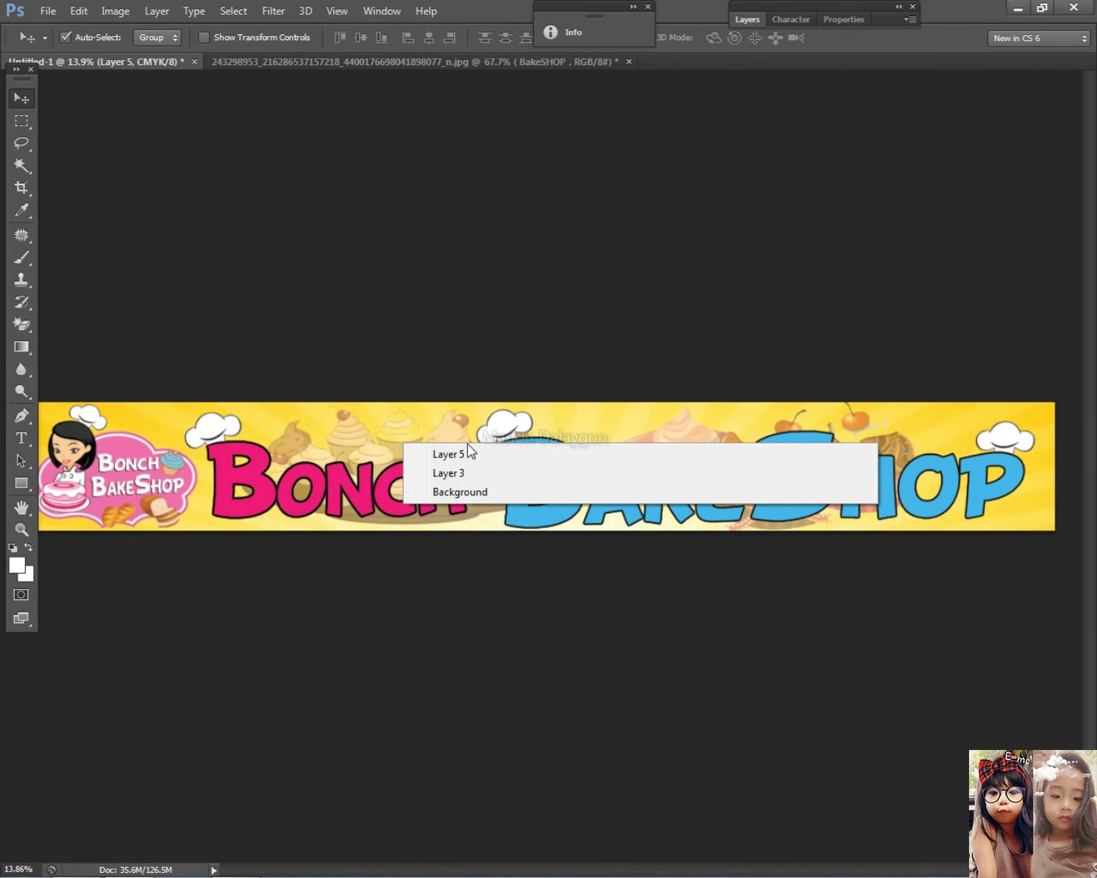
click(468, 450)
click(746, 19)
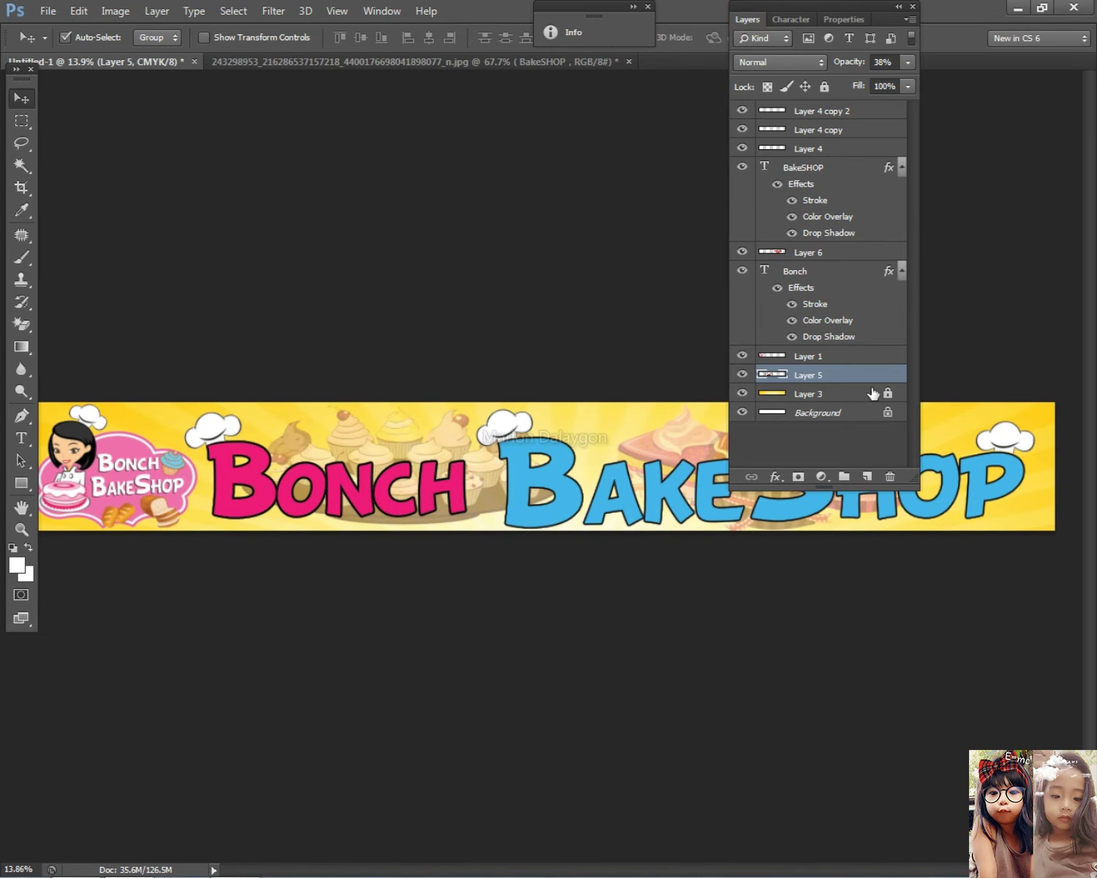
double_click(871, 374)
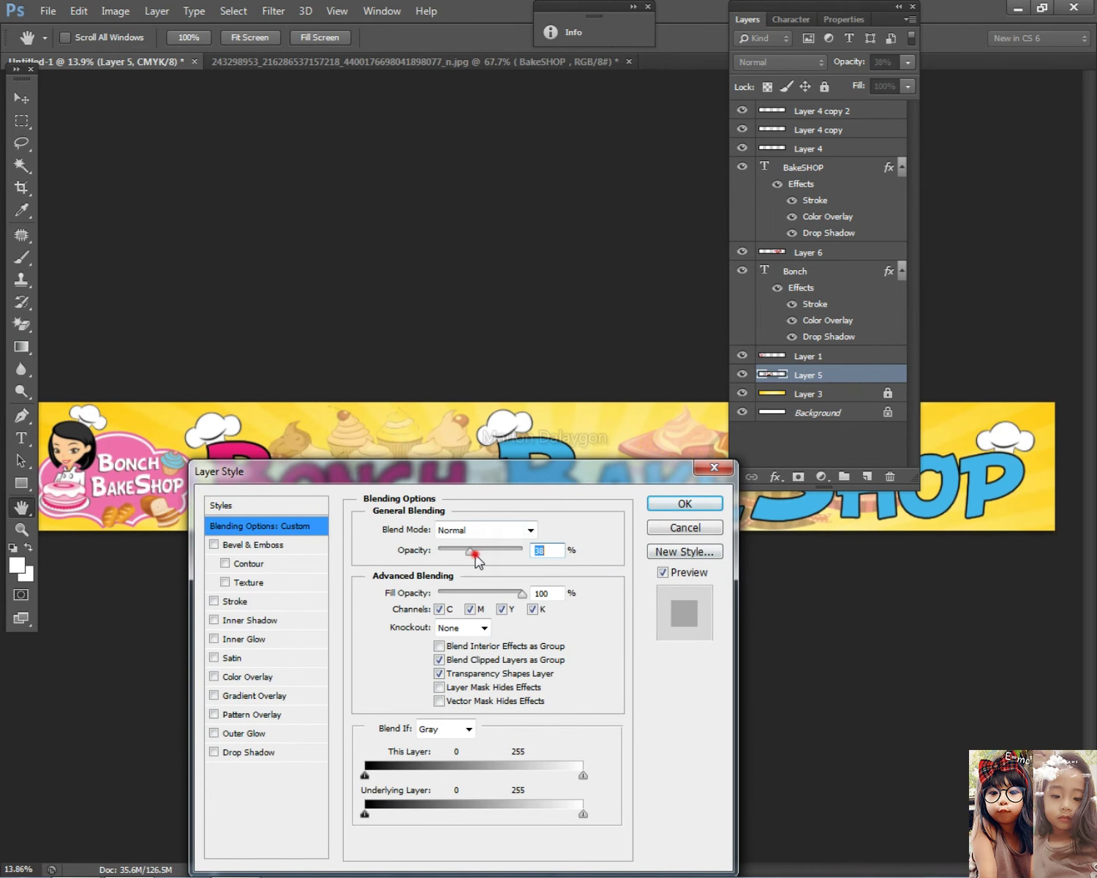
drag(481, 560, 483, 560)
click(687, 503)
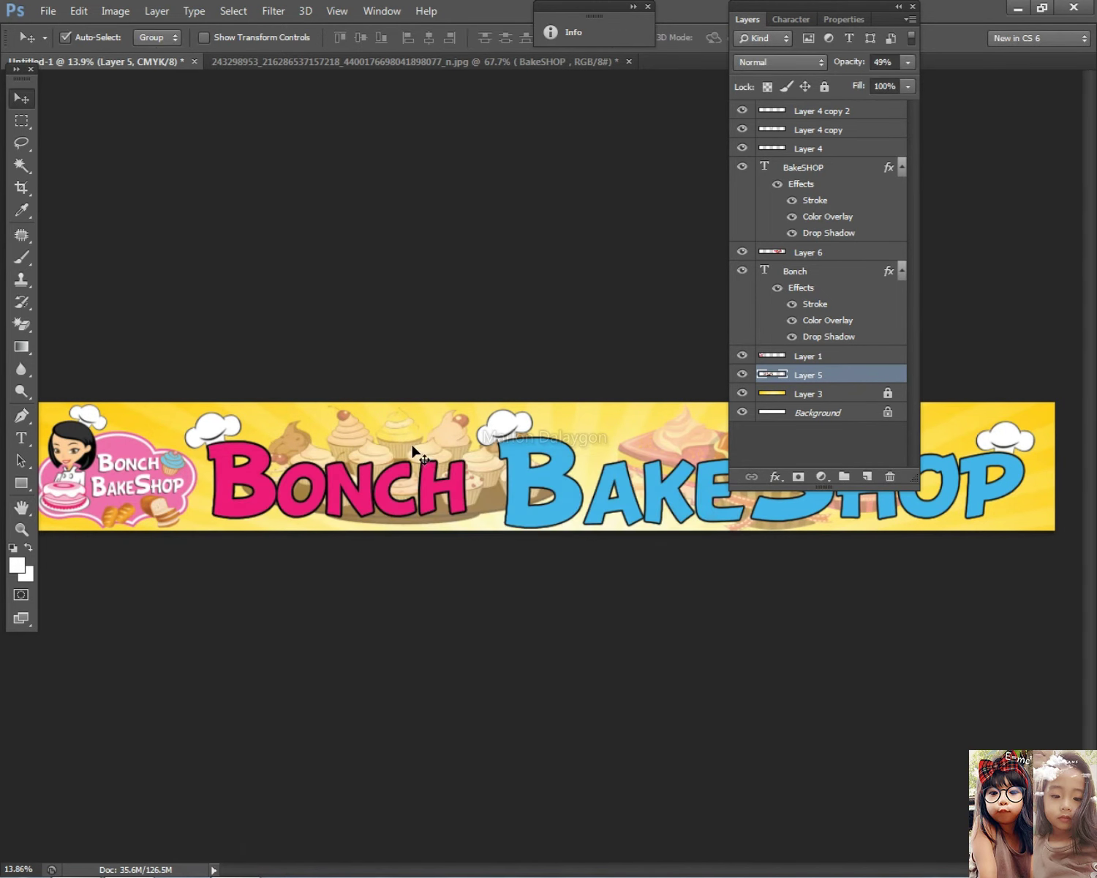
Step: Try to copy and paste the layer style on the dessert graphic's layer (Layer 6) behind BakeShop
click(465, 456)
right_click(834, 256)
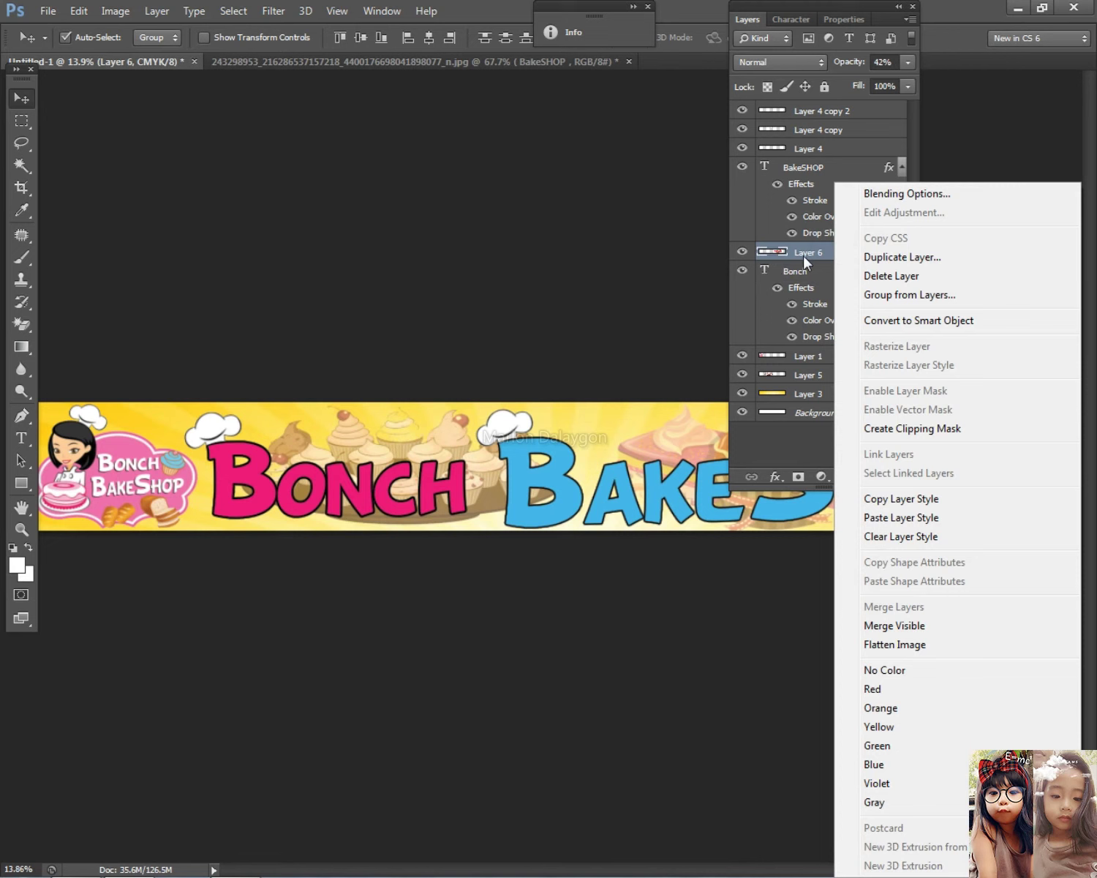
click(912, 499)
right_click(660, 436)
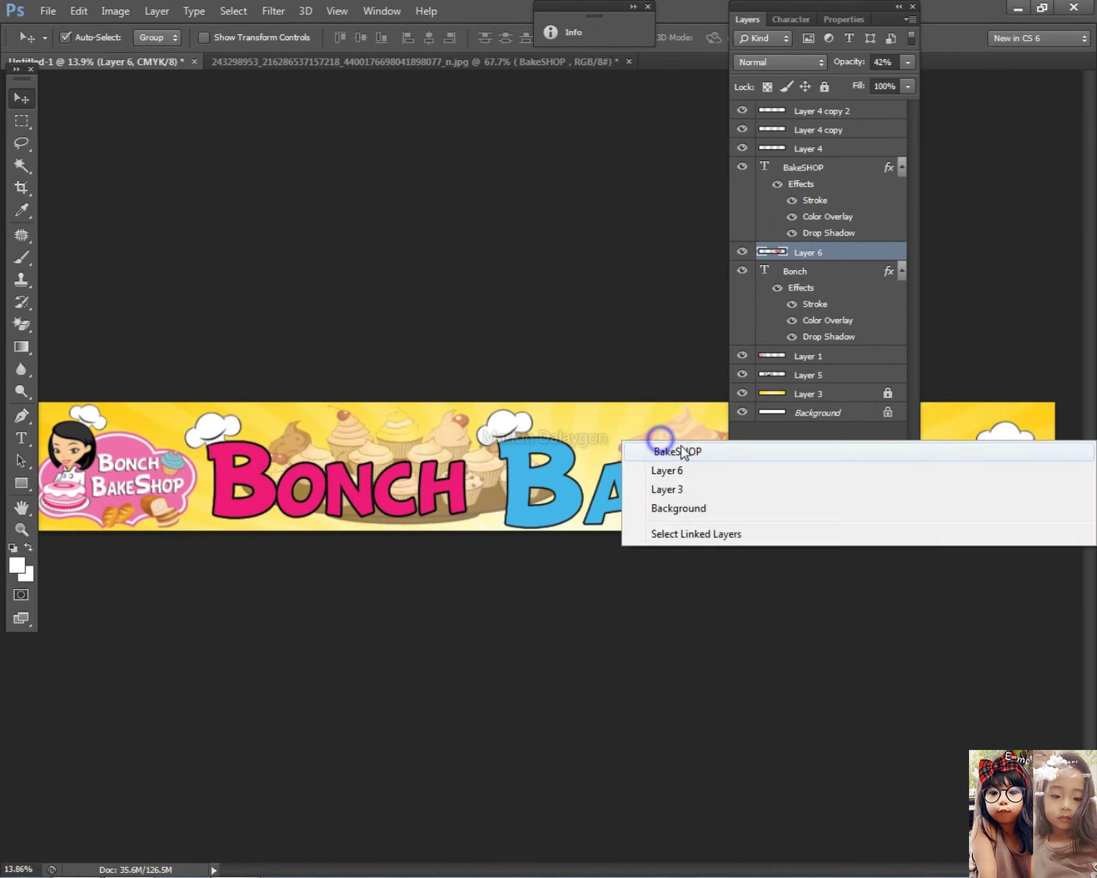
click(677, 451)
right_click(691, 440)
click(702, 472)
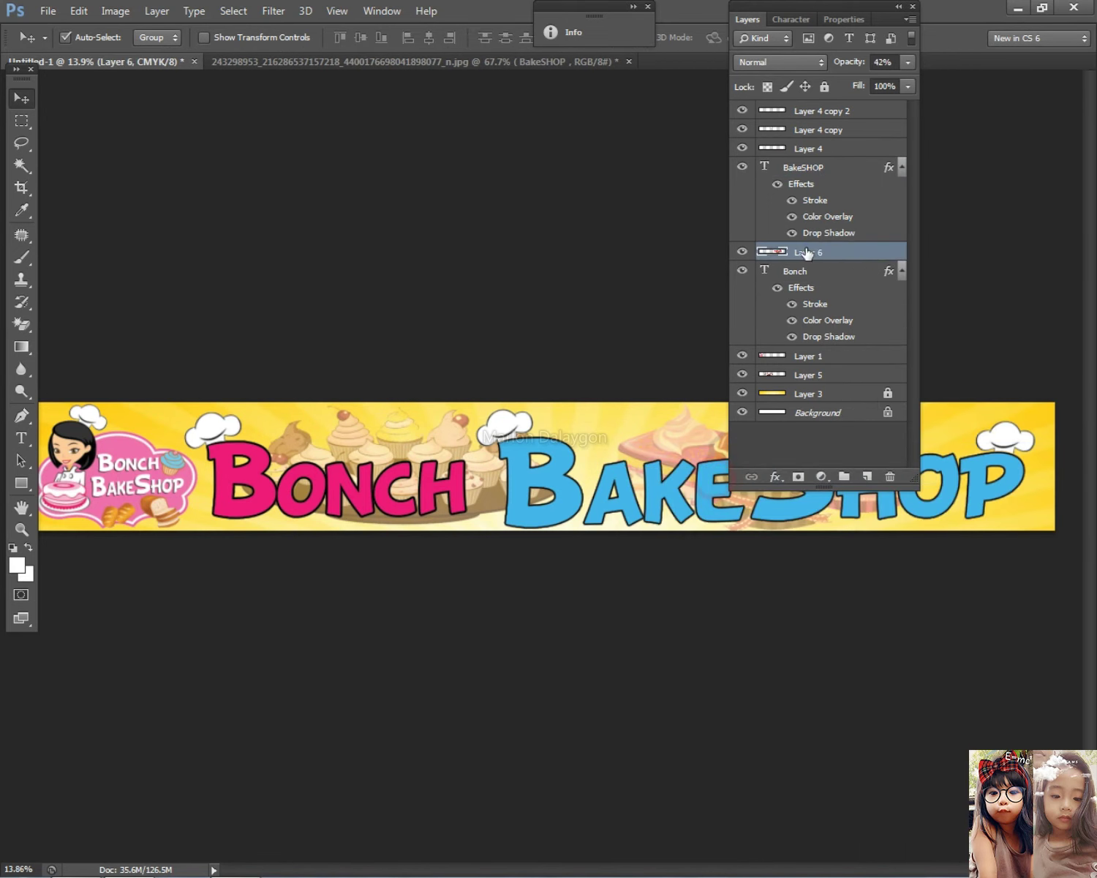
right_click(808, 250)
click(877, 516)
double_click(757, 25)
Step: Set the black outside stroke of the BakeSHOP text layer to 27 px
right_click(625, 497)
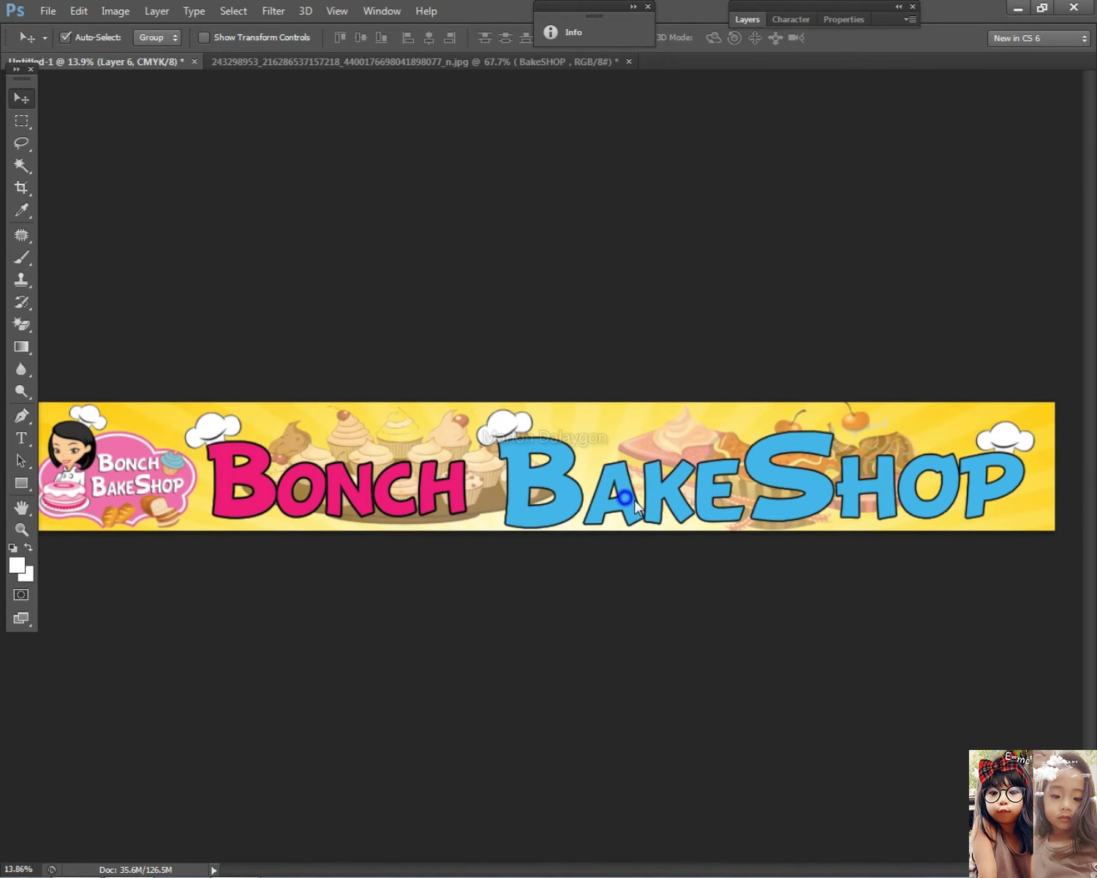
click(643, 506)
click(757, 20)
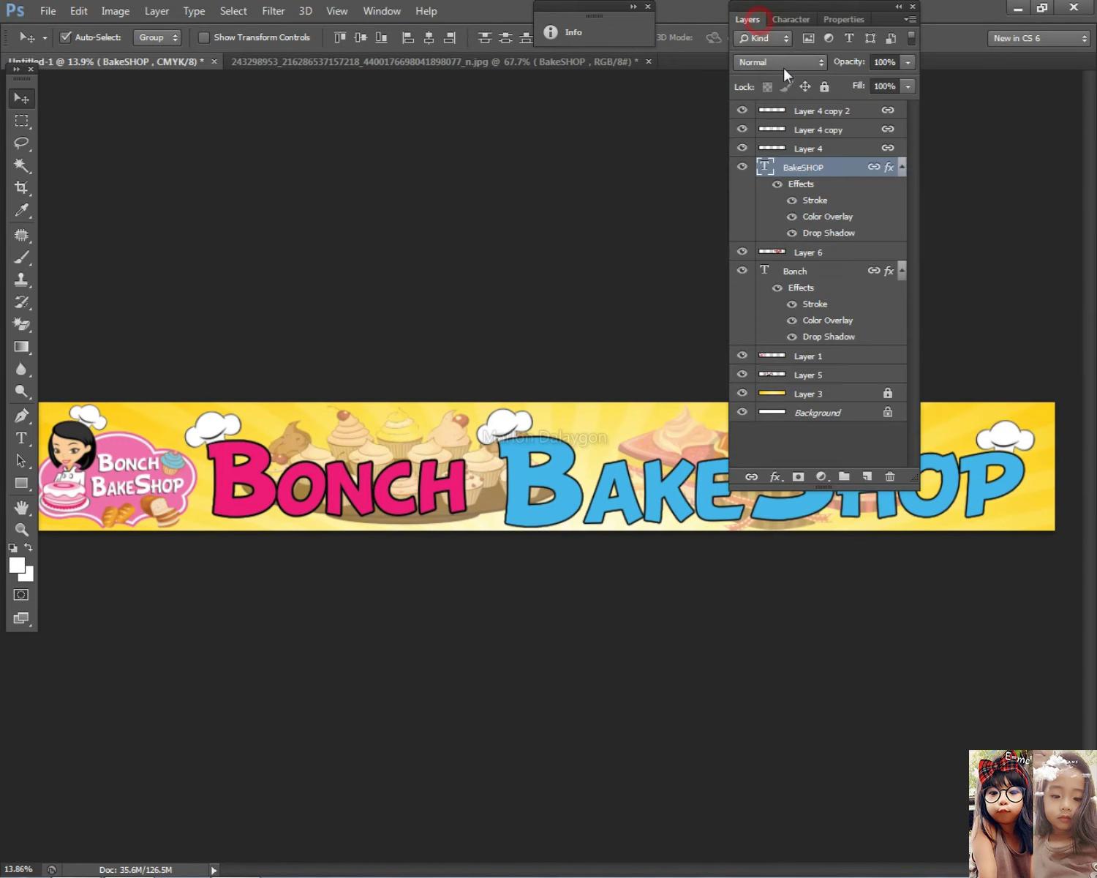
double_click(840, 176)
click(236, 601)
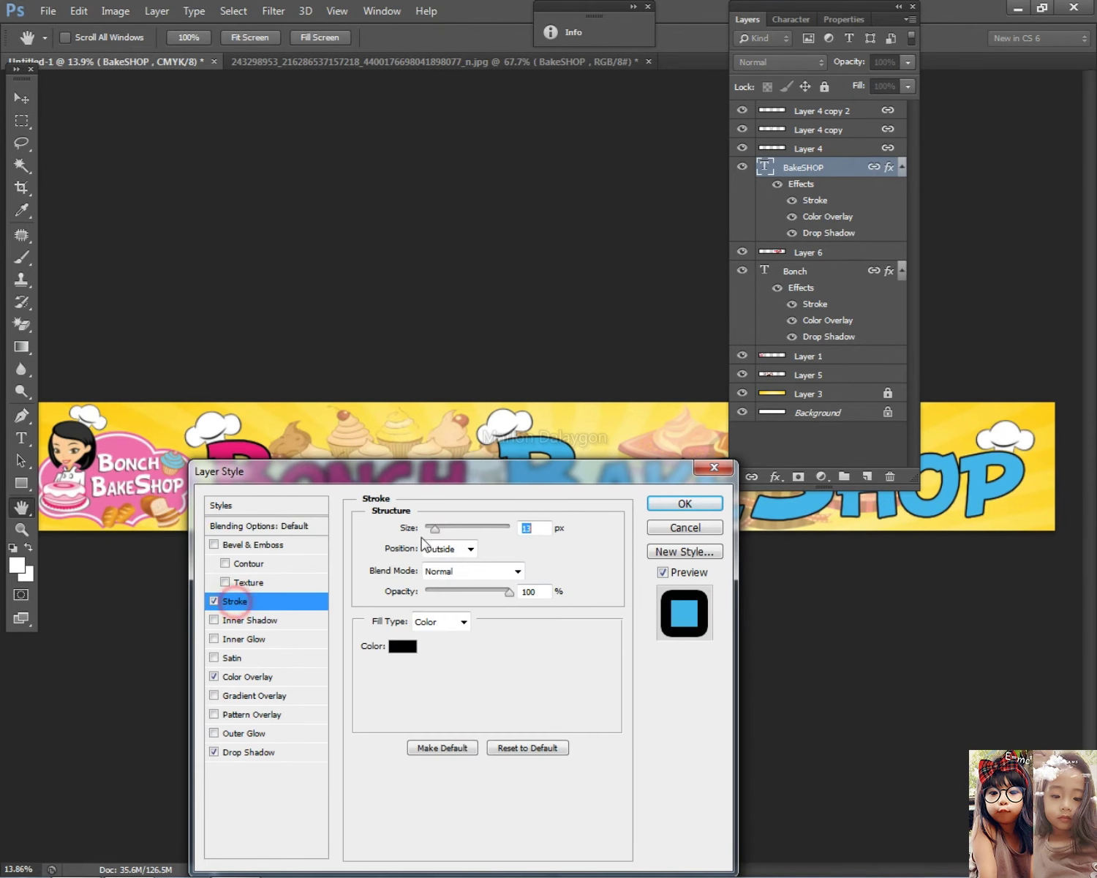
drag(437, 534, 440, 535)
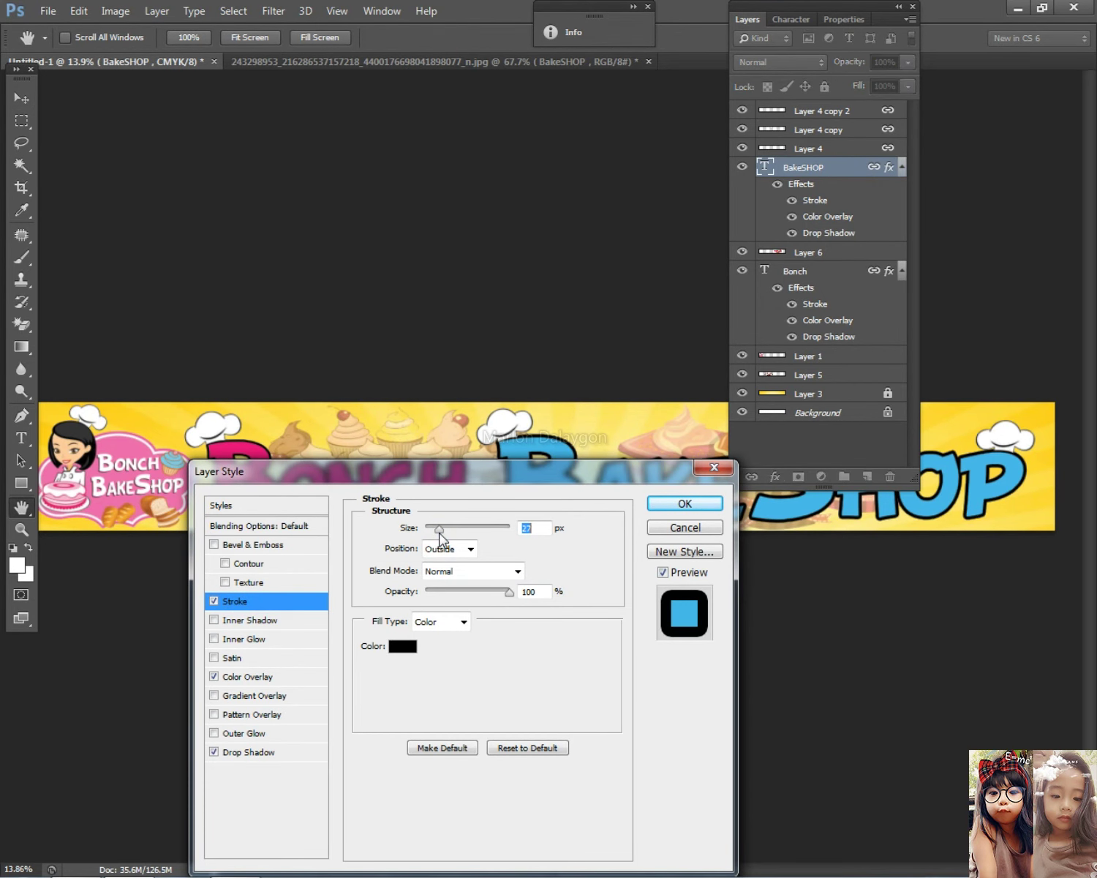
click(660, 505)
Step: Try to copy the BakeSHOP text's layer style onto the Bonch text, and undo the paste
right_click(249, 483)
key(Escape)
scroll(285, 472, up, 2)
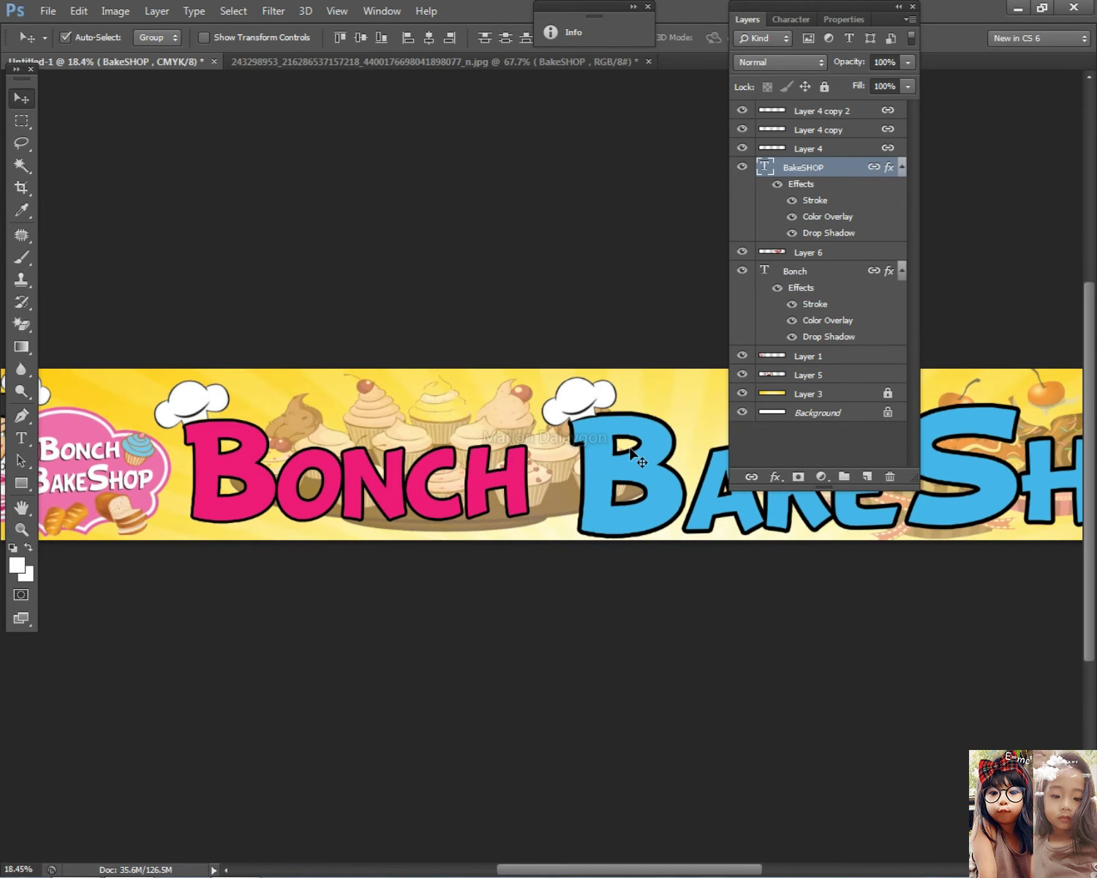
right_click(831, 152)
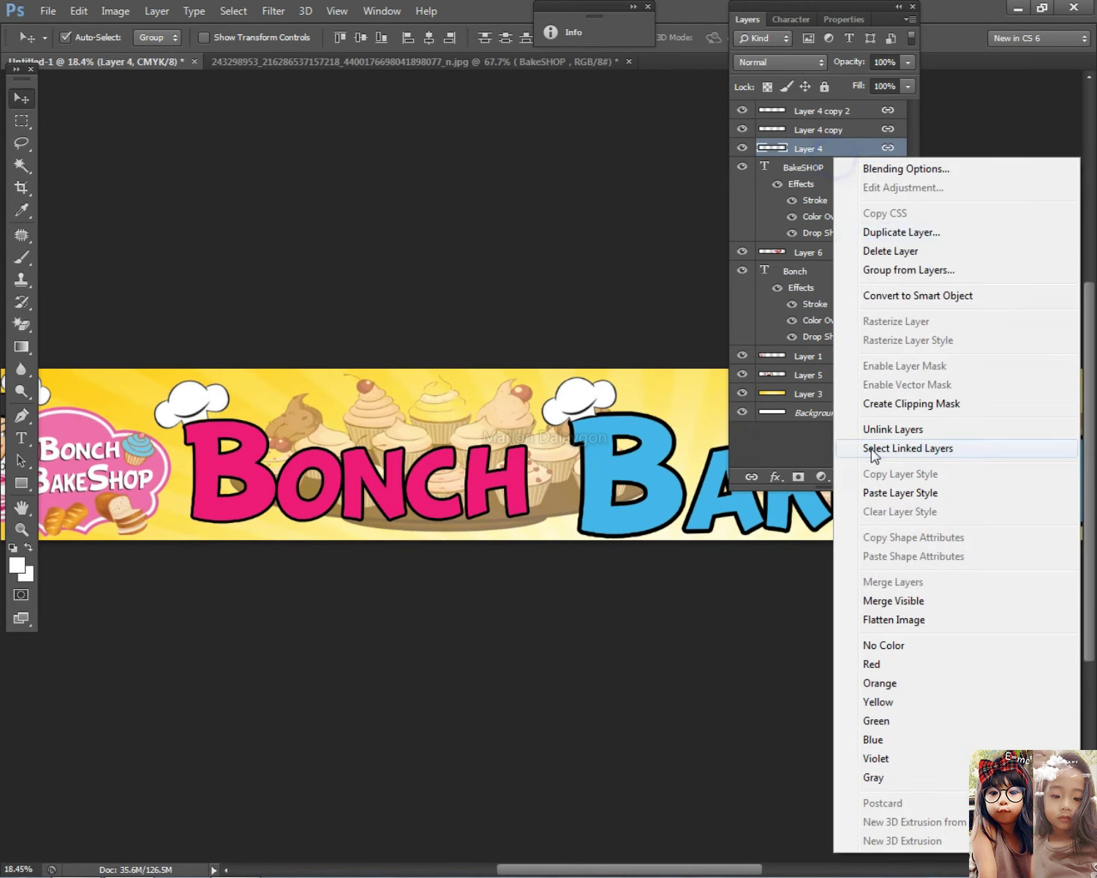
right_click(803, 170)
click(857, 620)
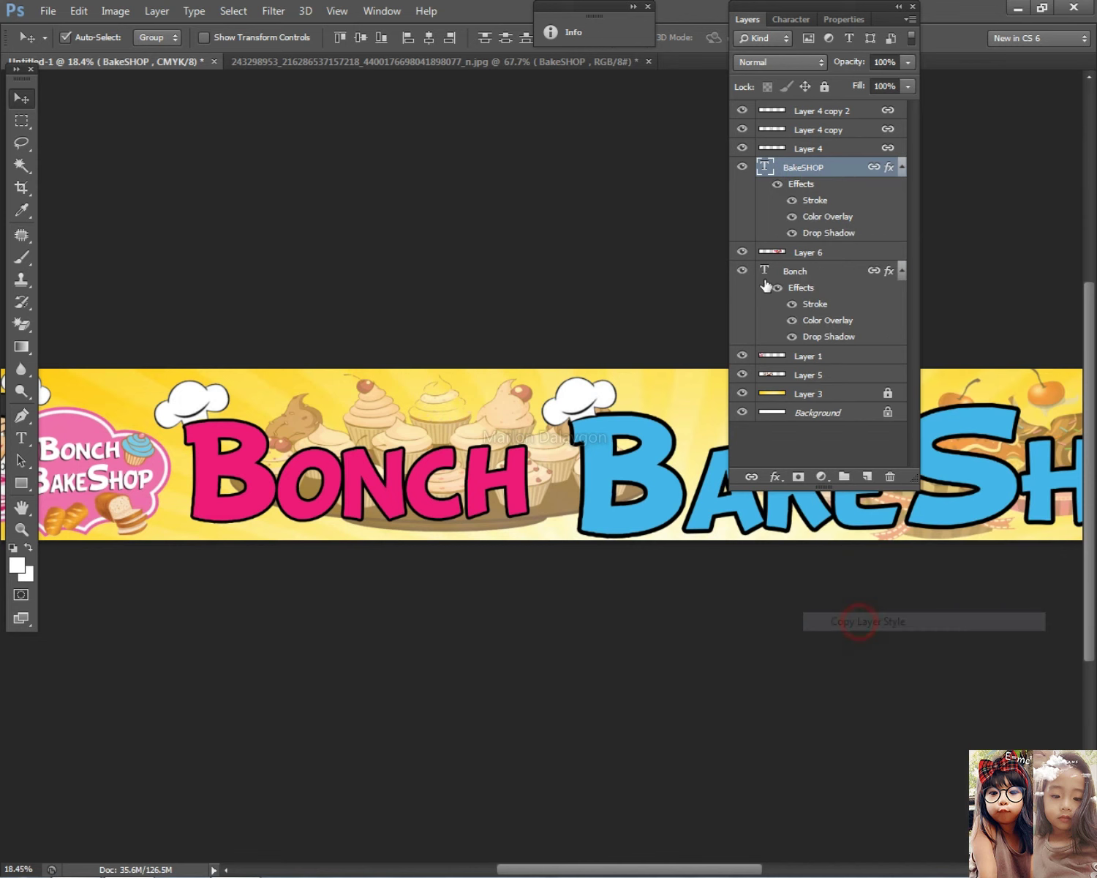
right_click(818, 275)
click(860, 643)
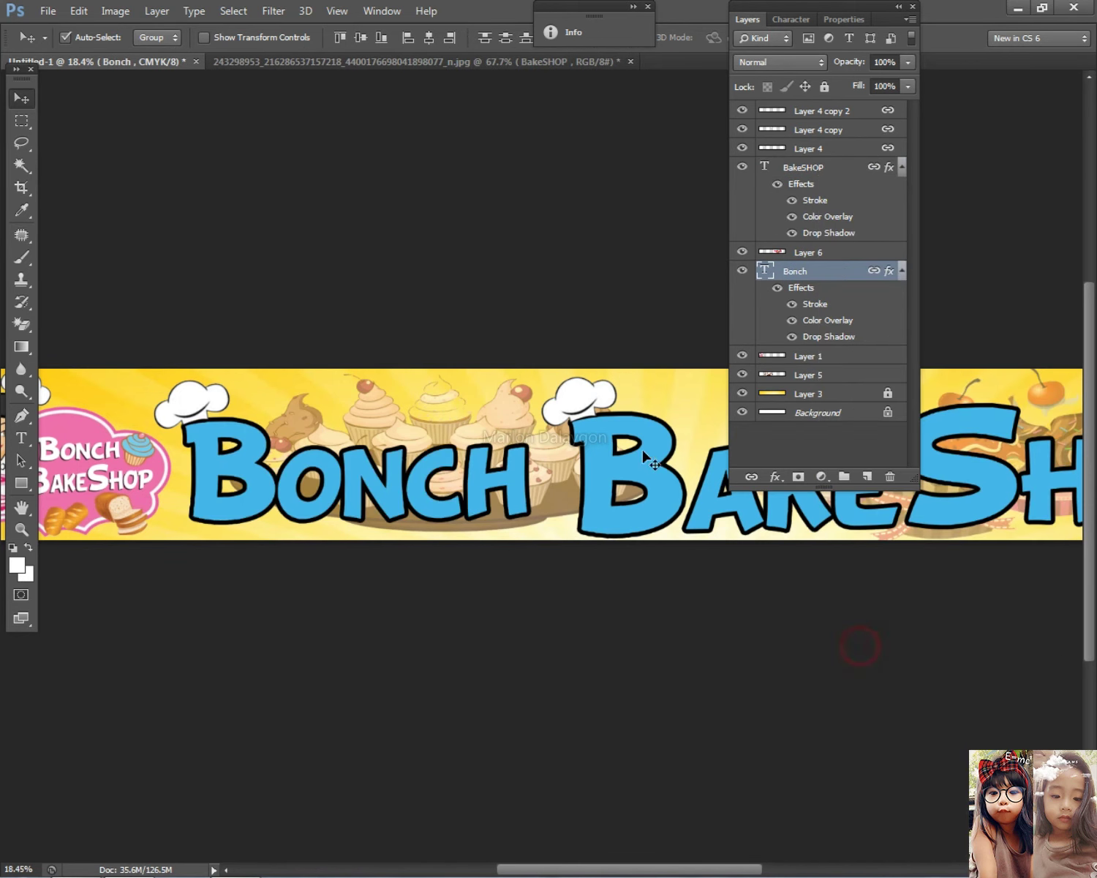
key(ctrl+z)
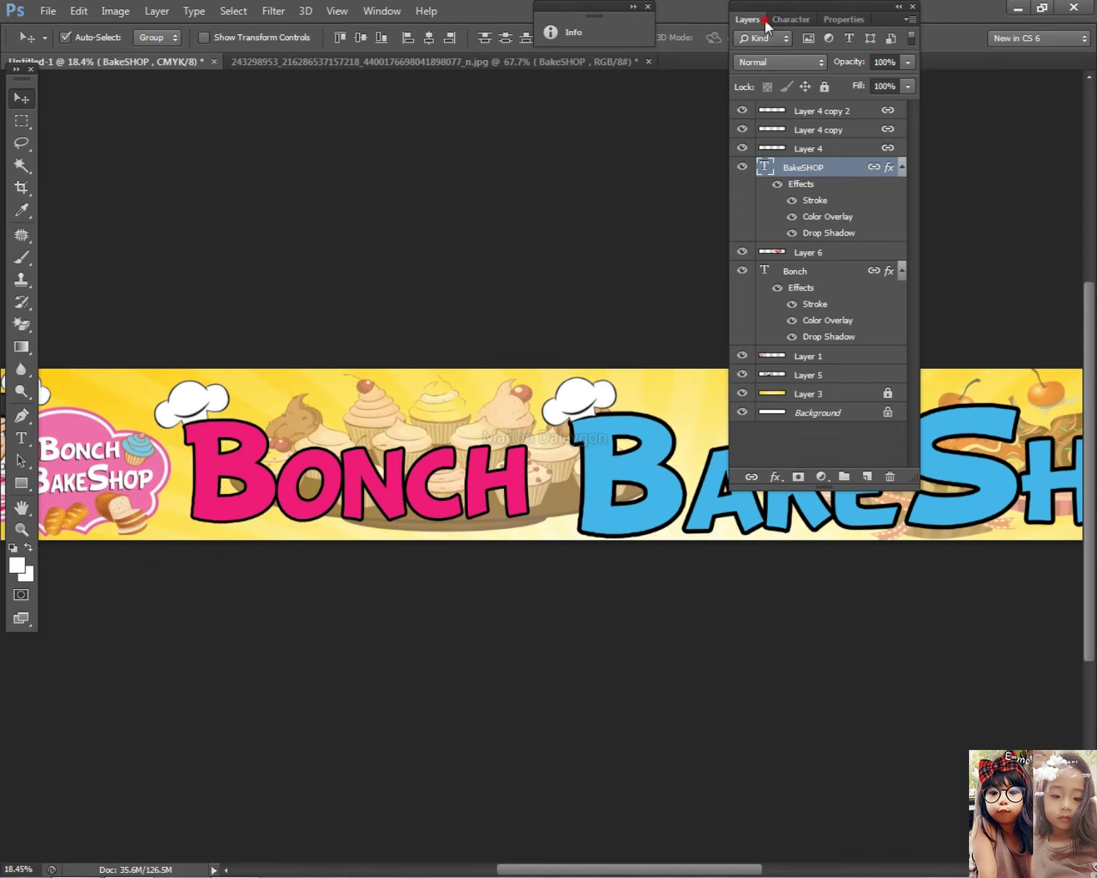
Step: Save the banner document as BONCH.tif
double_click(767, 22)
key(ctrl+0)
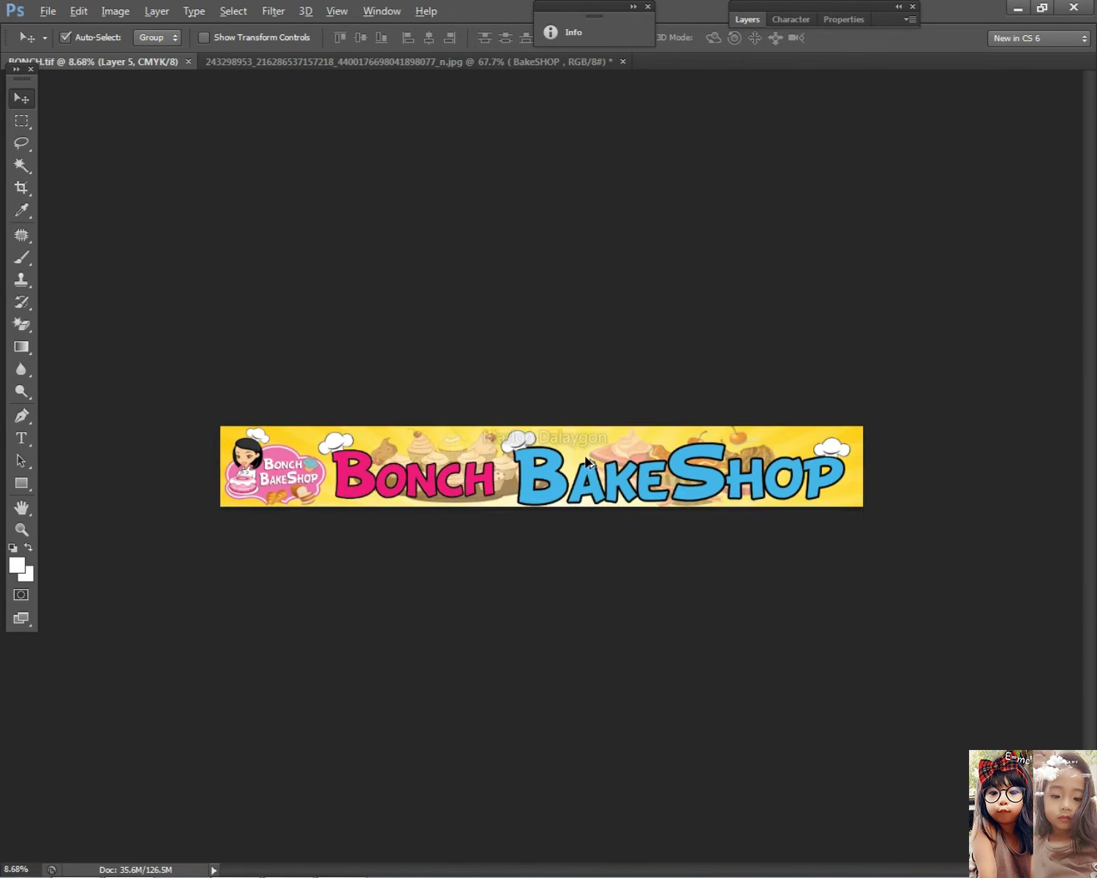
key(ctrl+0)
drag(362, 501, 386, 512)
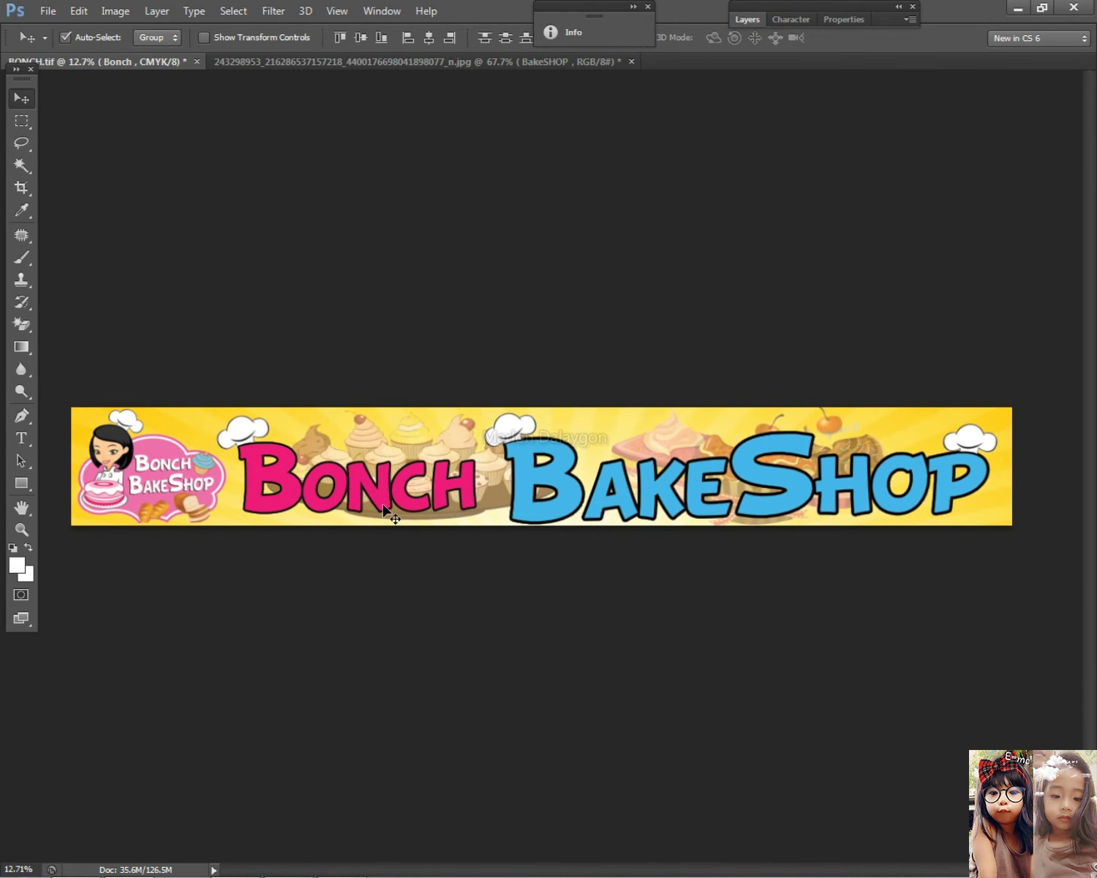
scroll(560, 545, down, 2)
scroll(560, 544, up, 4)
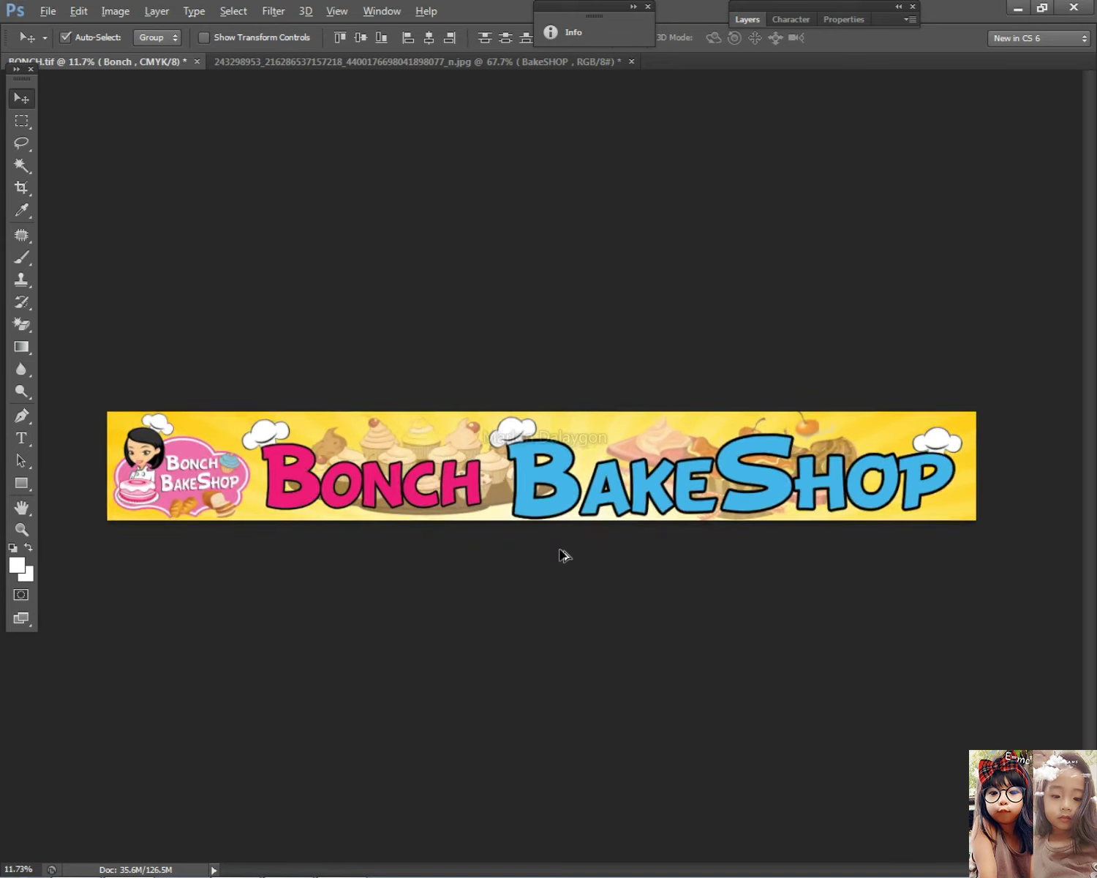
right_click(387, 425)
click(396, 429)
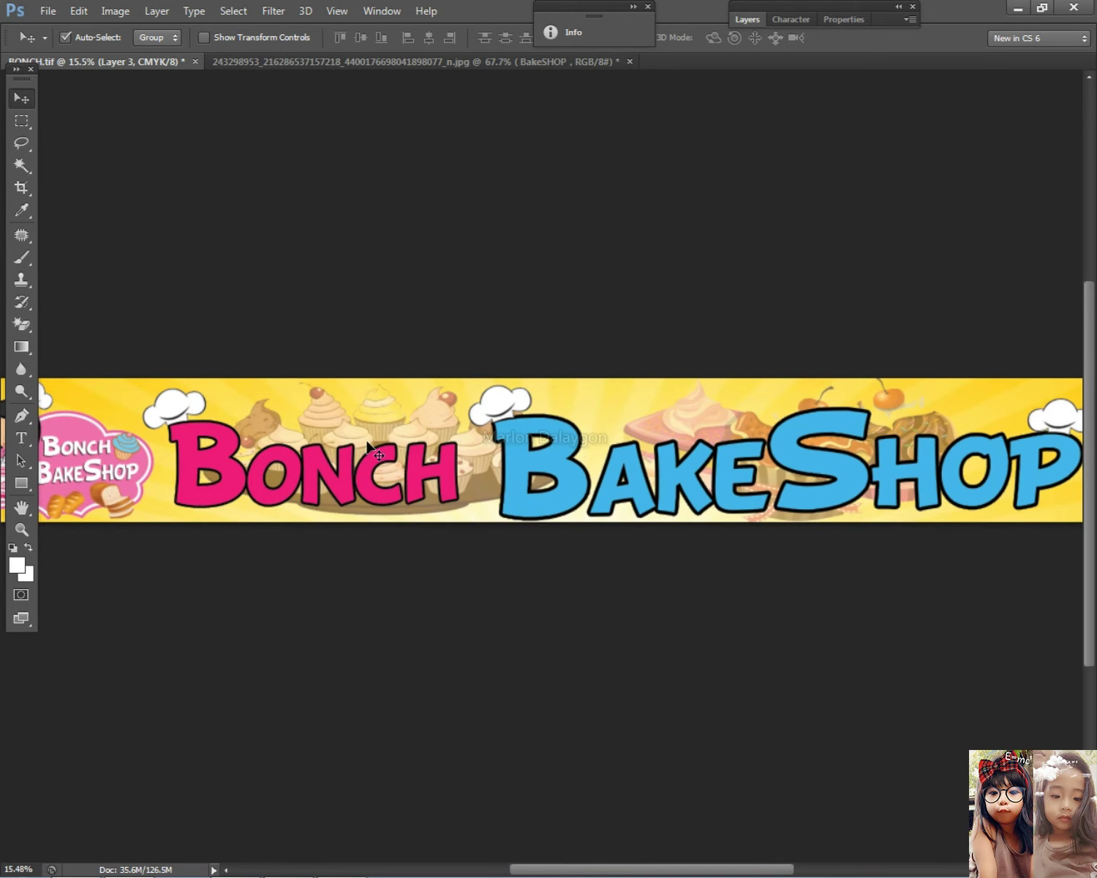
scroll(368, 443, down, 1)
Step: Enlarge the Bonch BakeShop logo at the banner's left end to about 104%
click(155, 479)
scroll(156, 477, up, 1)
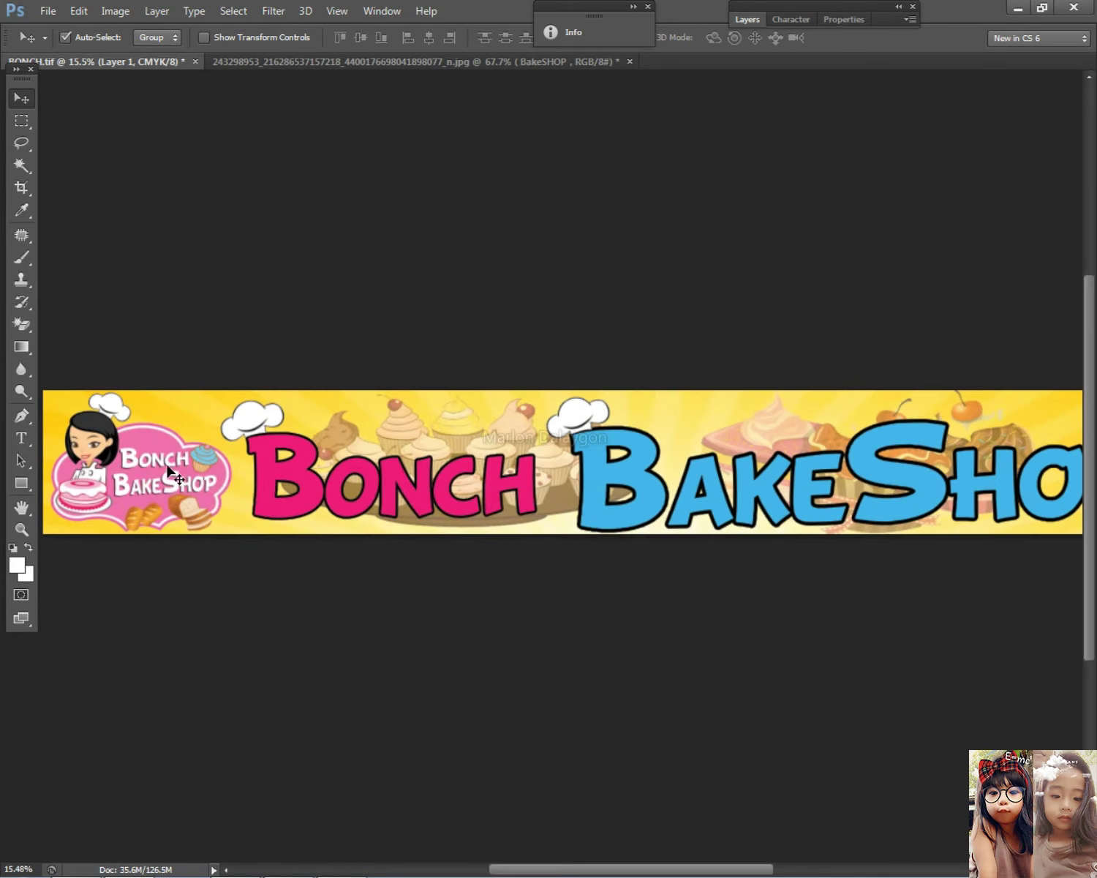
key(ctrl+t)
drag(234, 387, 241, 383)
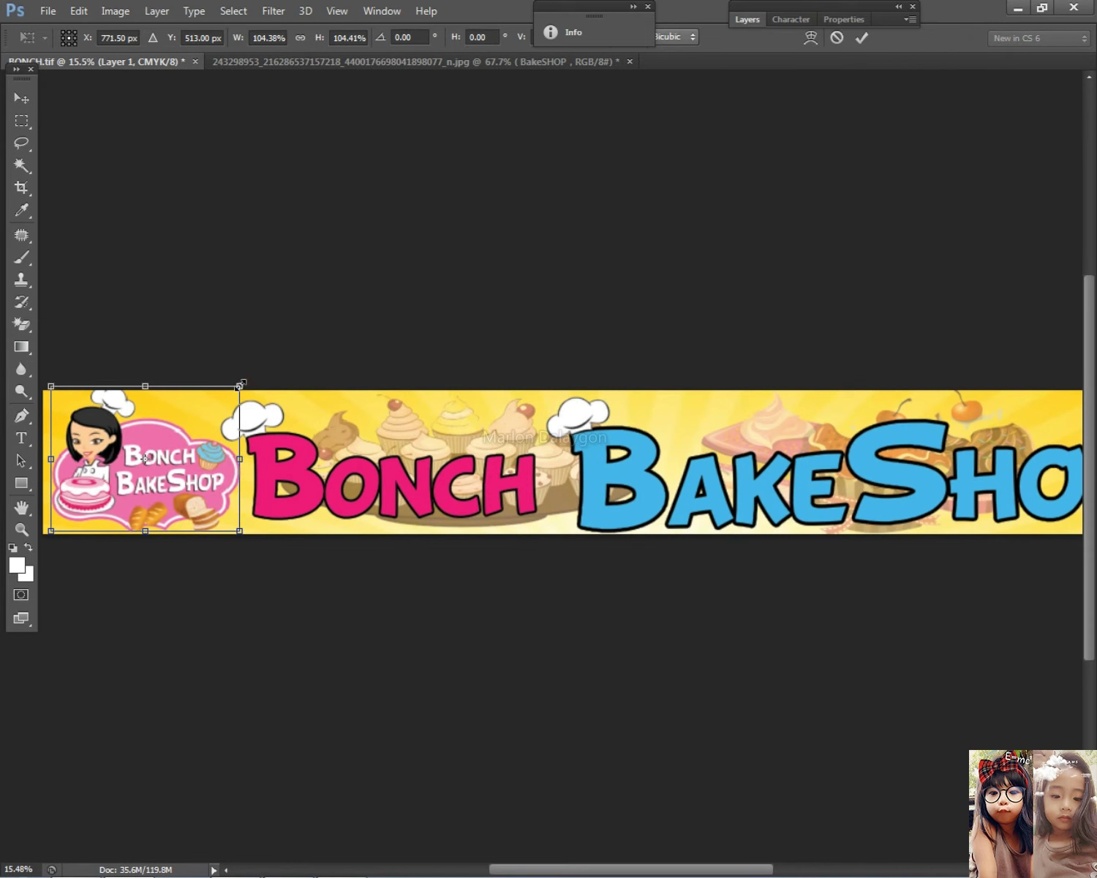
key(Return)
Step: Delete the Bonch text from the banner and undo the deletion
scroll(139, 468, up, 1)
scroll(131, 470, down, 1)
scroll(135, 469, up, 2)
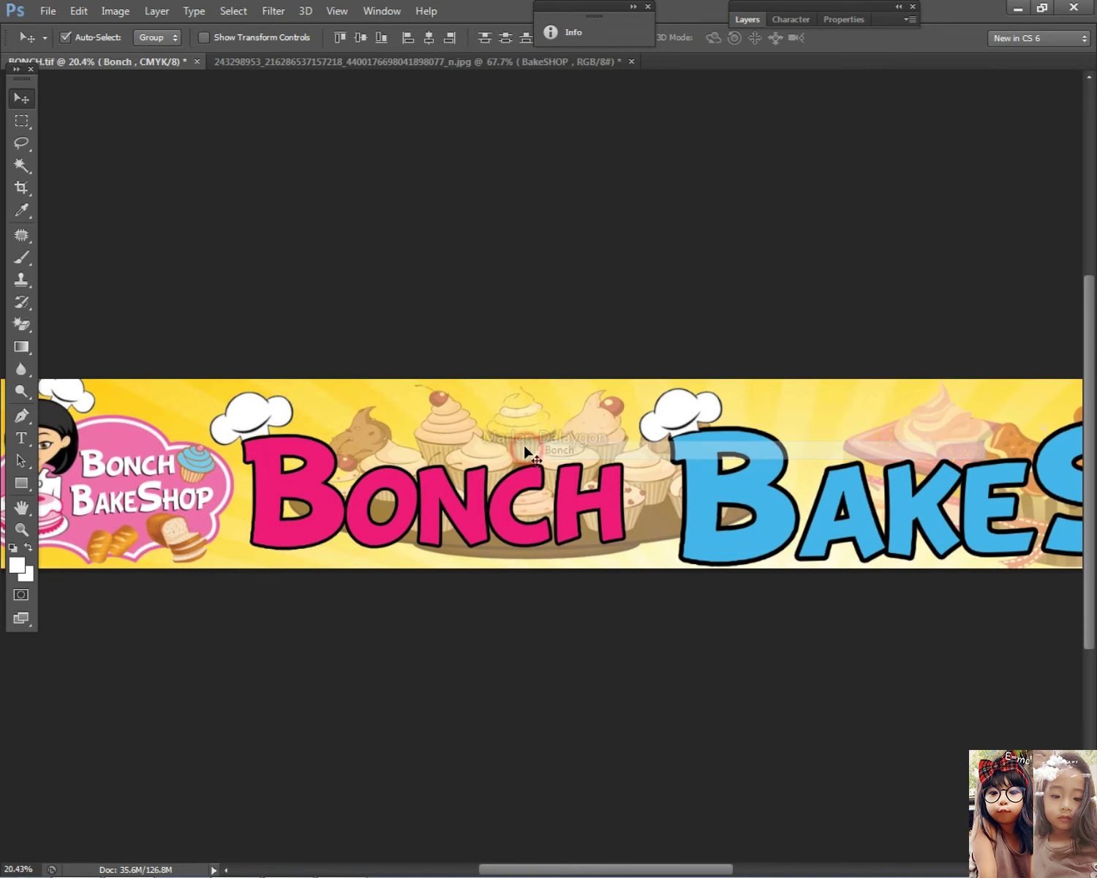
key(Delete)
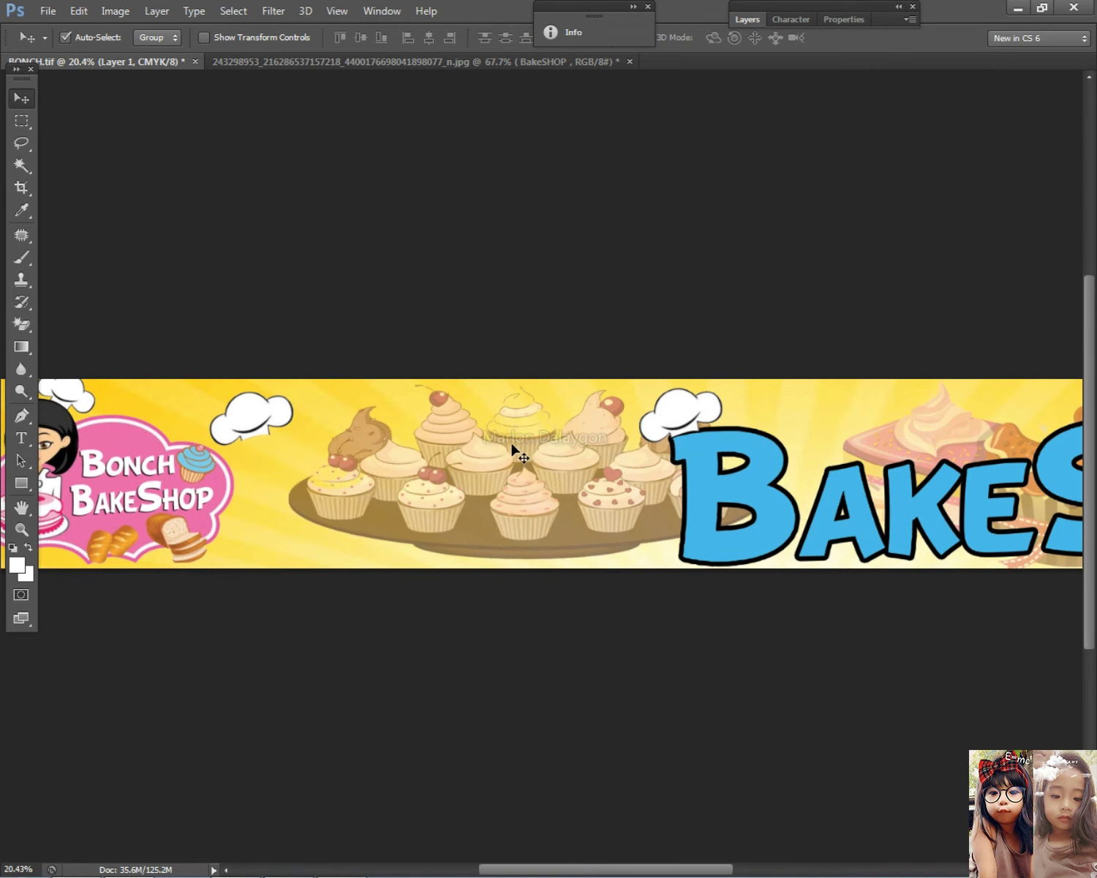
key(ctrl+z)
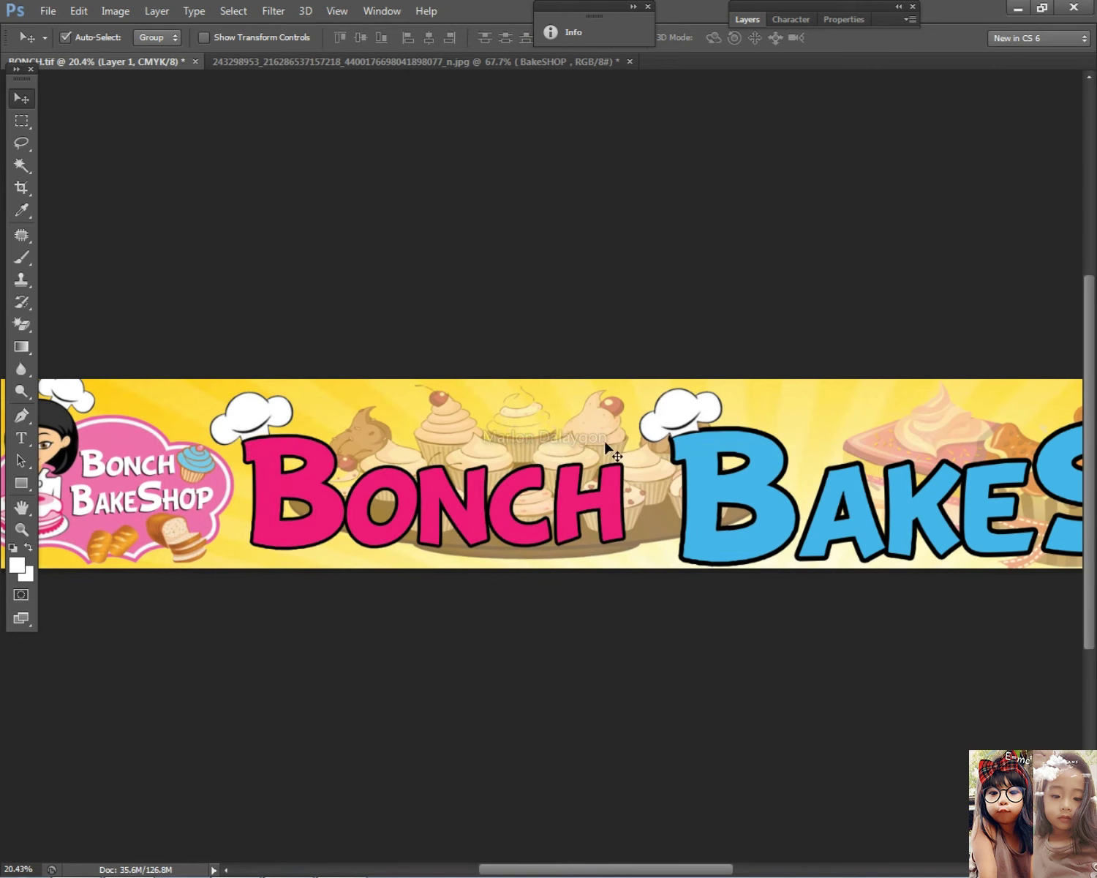
key(Delete)
key(ctrl+z)
Step: Delete the faded cupcake tray graphic (Layer 5) behind the Bonch text
right_click(553, 450)
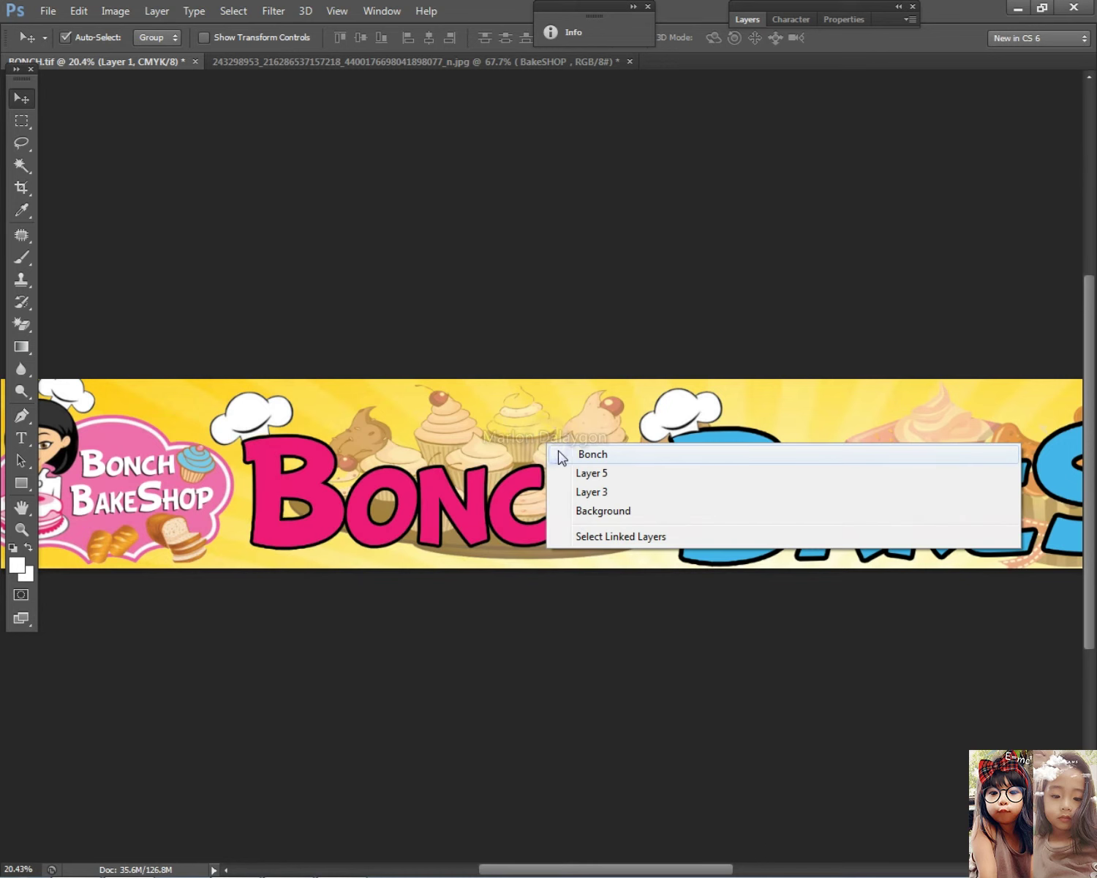
click(577, 489)
right_click(916, 418)
click(911, 444)
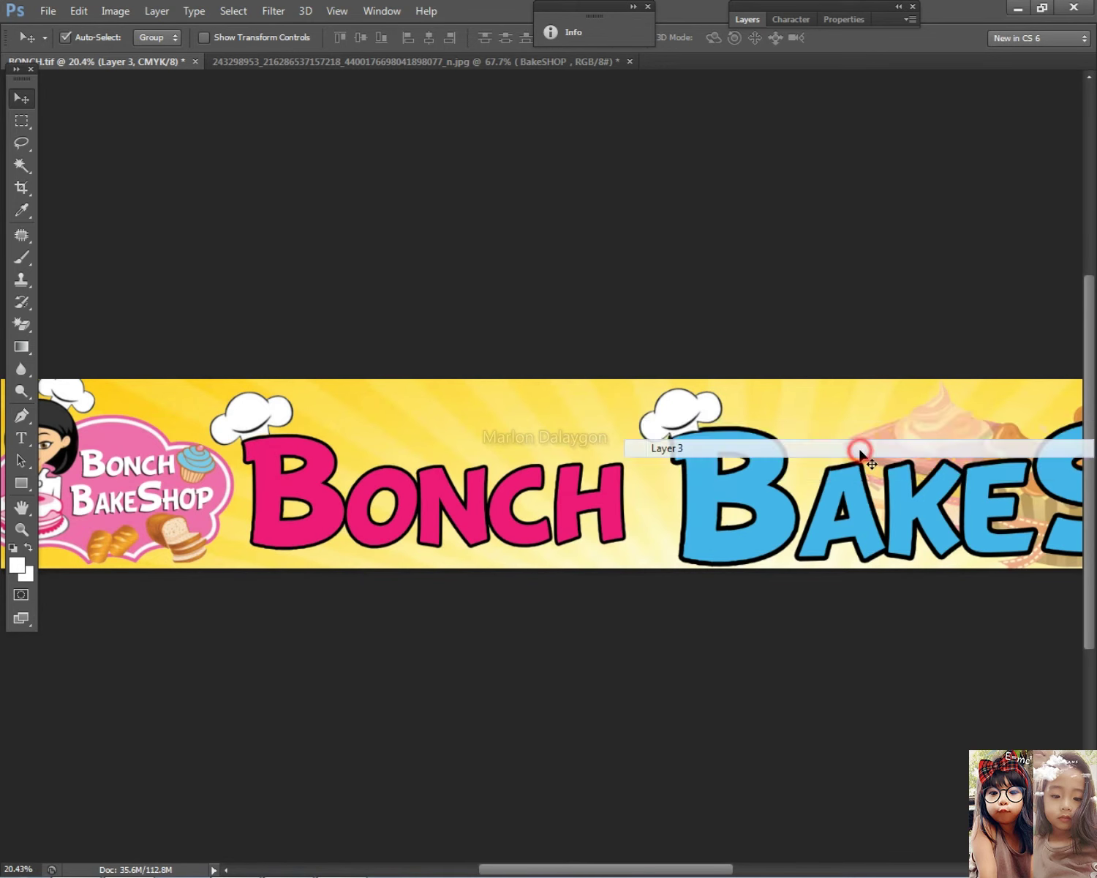
Step: Delete the BakeShop text from the banner and undo the deletion
right_click(944, 432)
click(947, 441)
key(Delete)
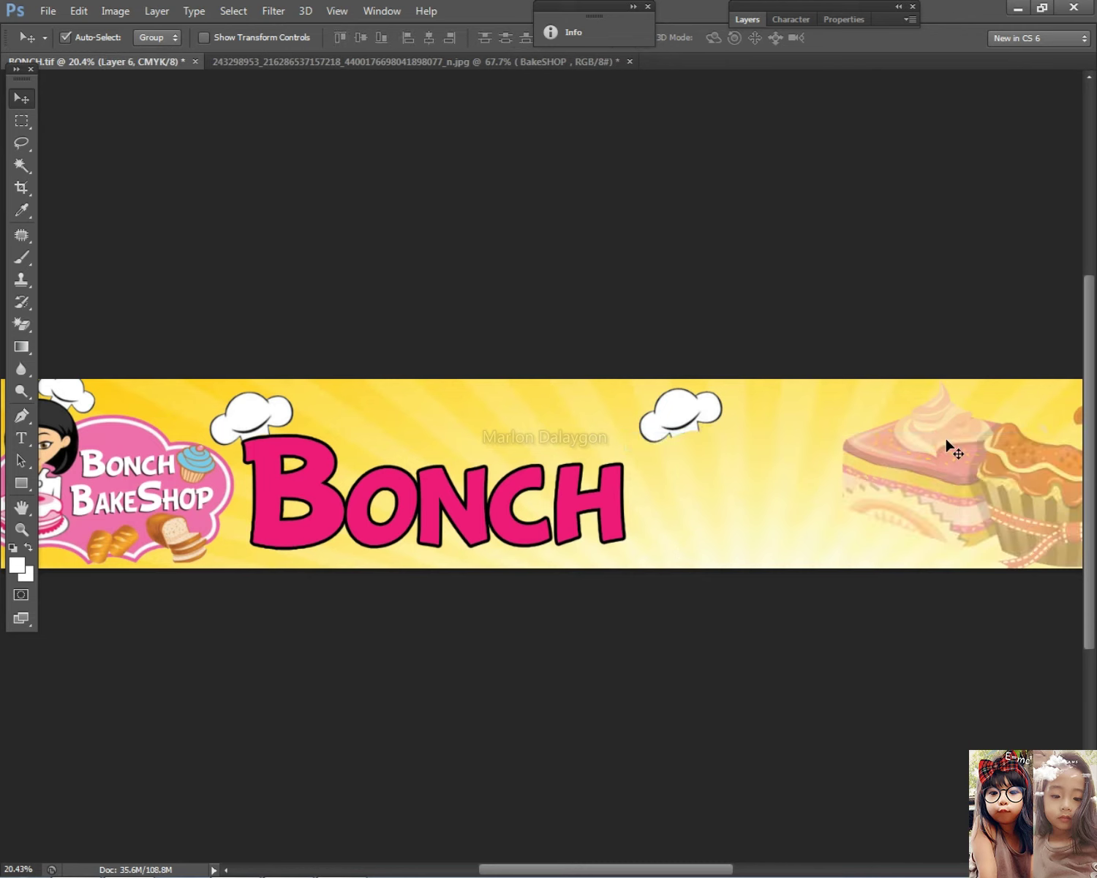
key(ctrl+z)
Step: Delete the faded dessert graphic (Layer 6) behind the BakeShop text
right_click(939, 442)
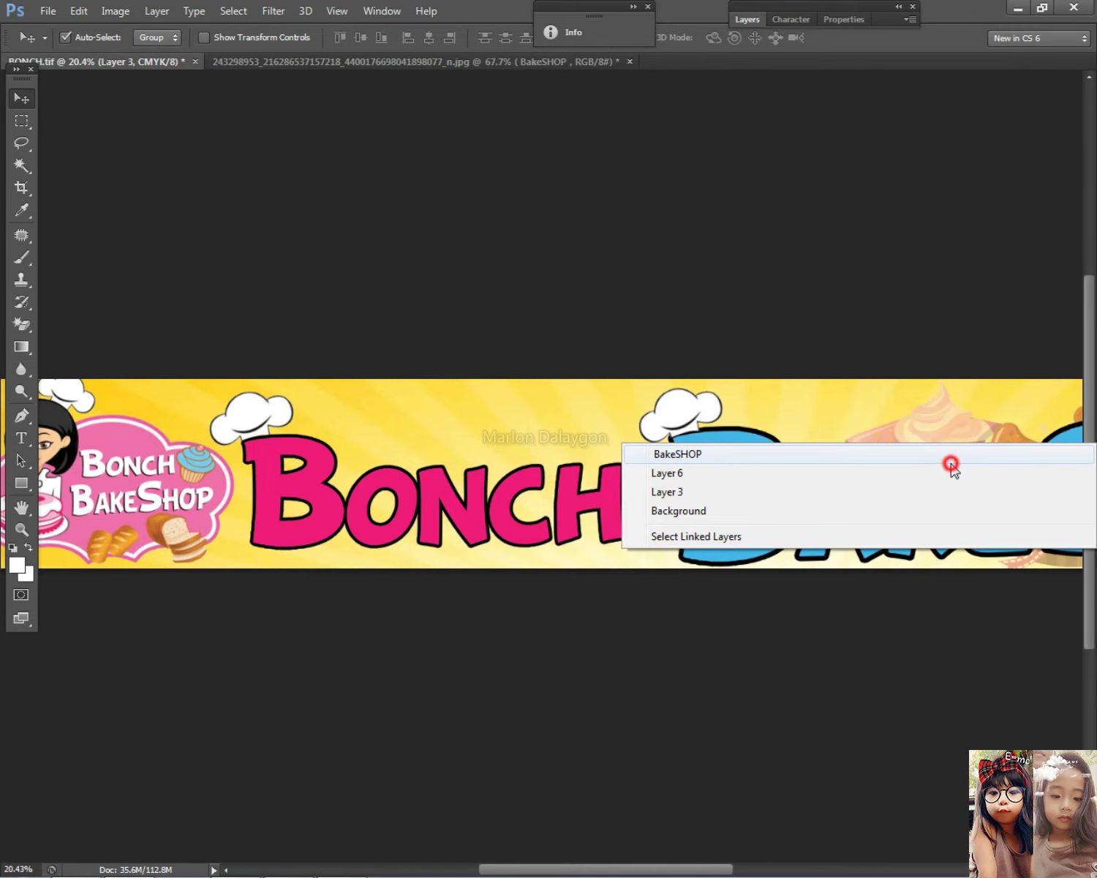
click(950, 463)
right_click(950, 443)
click(769, 474)
key(Delete)
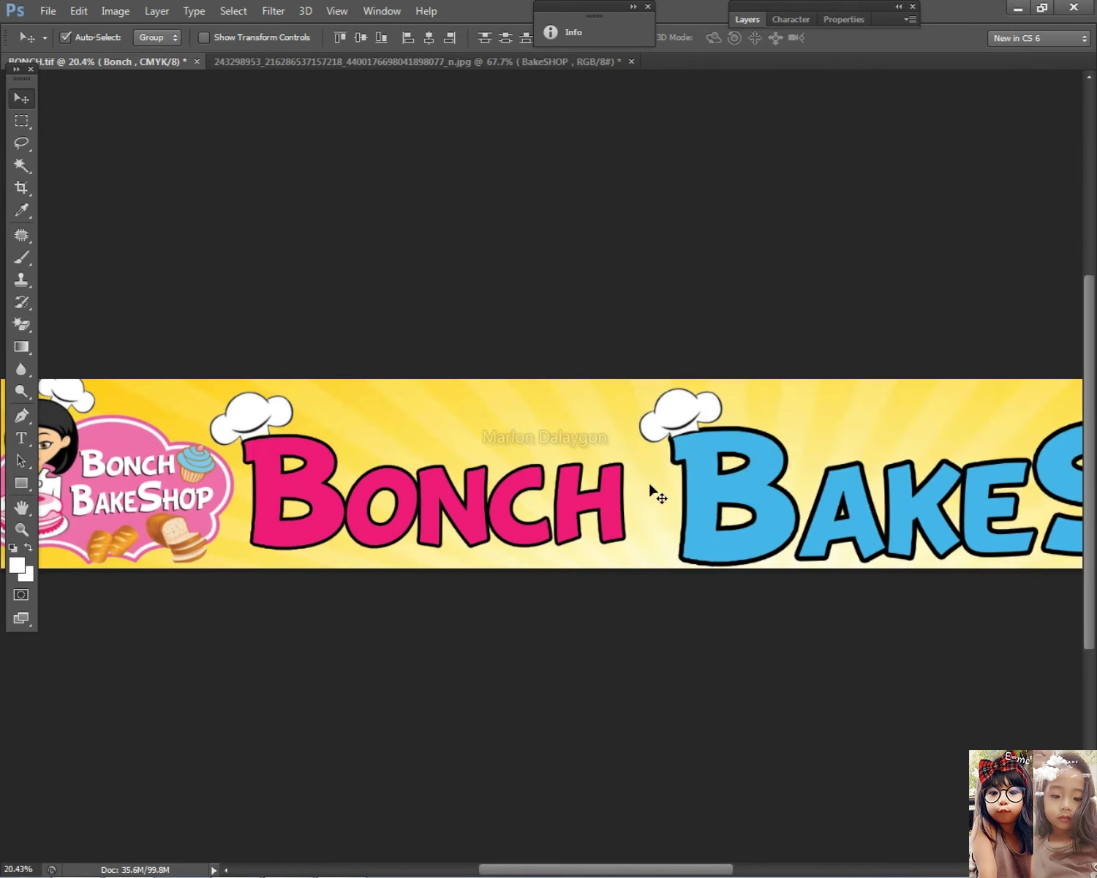
Step: Switch to the browser, search Google Images for "bred png" and look over the bread pictures
key(ctrl+minus)
key(alt+Tab)
key(alt+Tab)
key(alt+Tab)
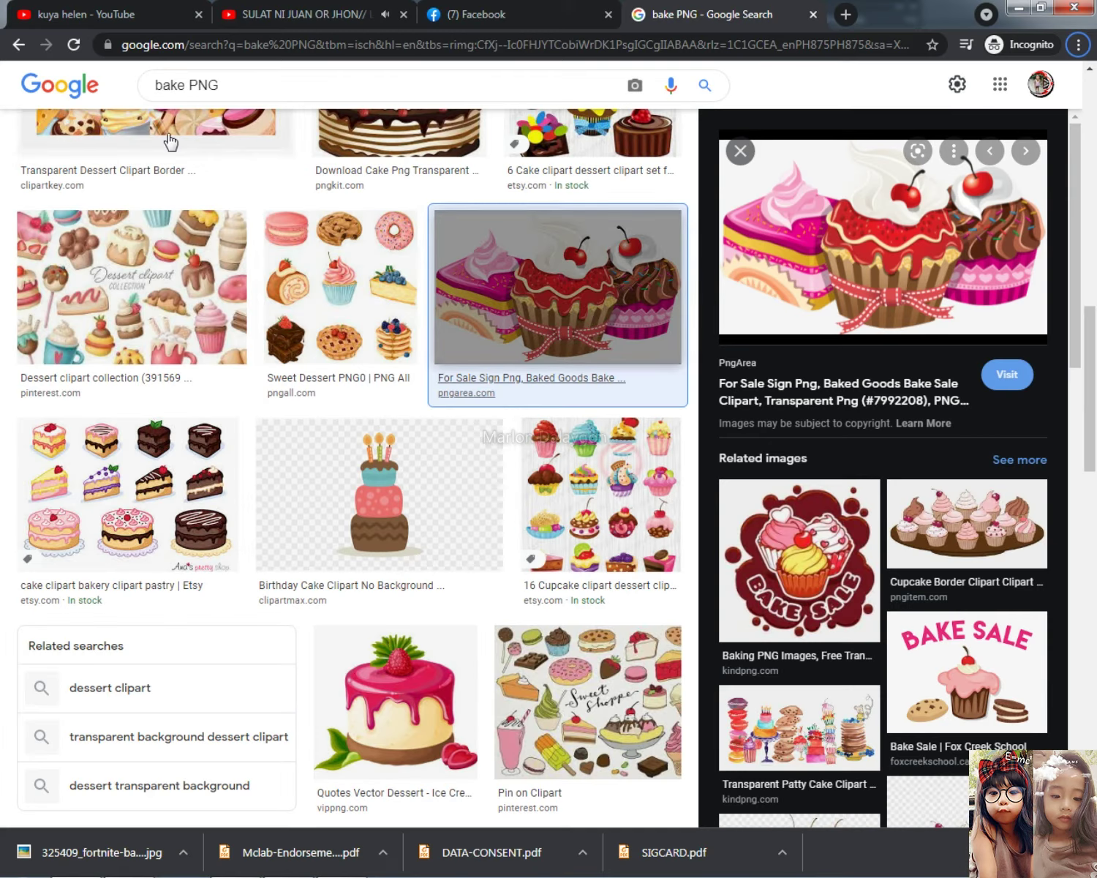
drag(240, 91, 35, 90)
text(brea)
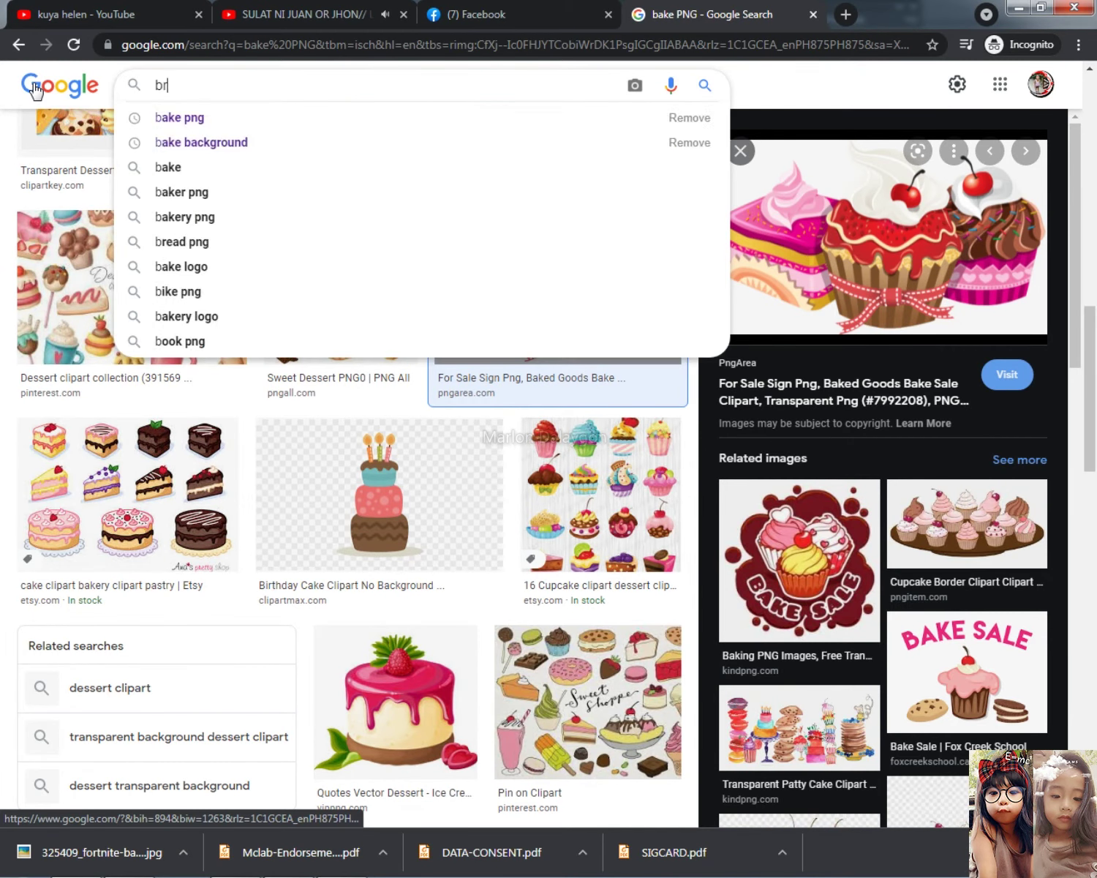
key(BackSpace)
text(dd)
key(BackSpace)
text(png)
key(Return)
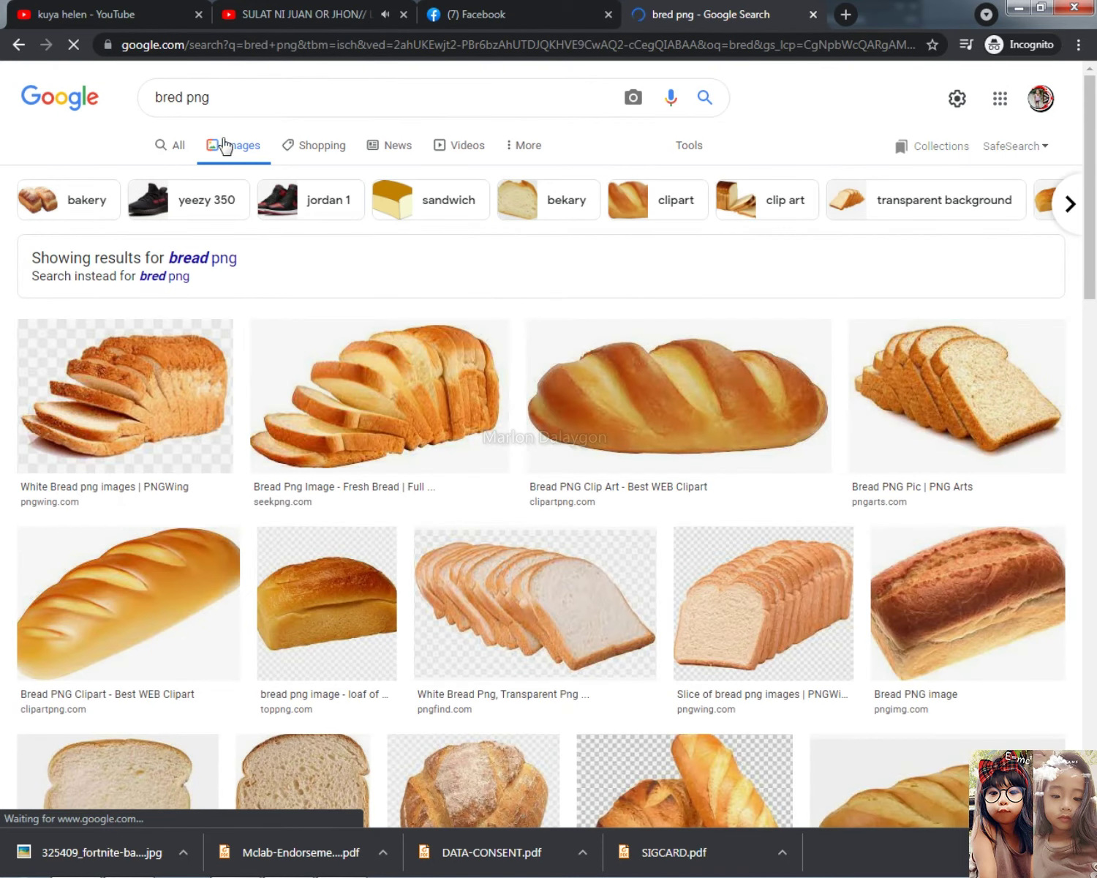
scroll(817, 585, down, 5)
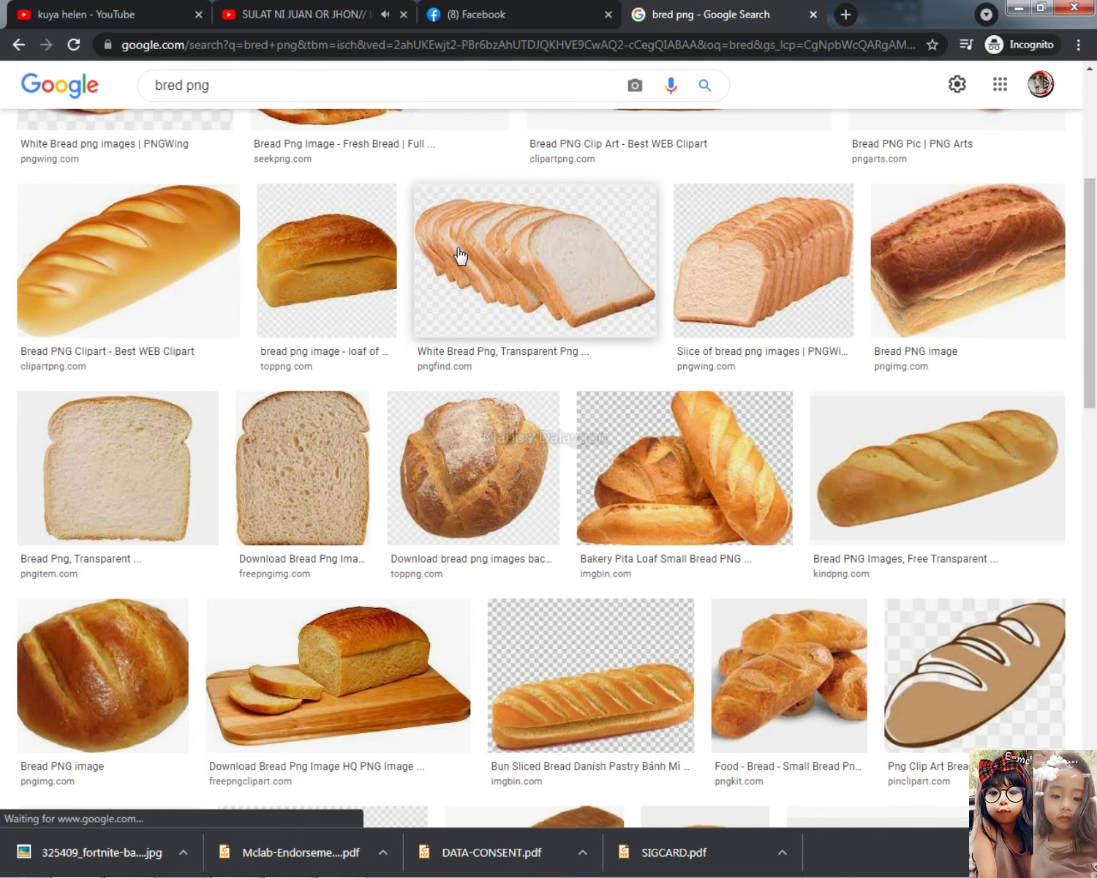
scroll(465, 584, up, 6)
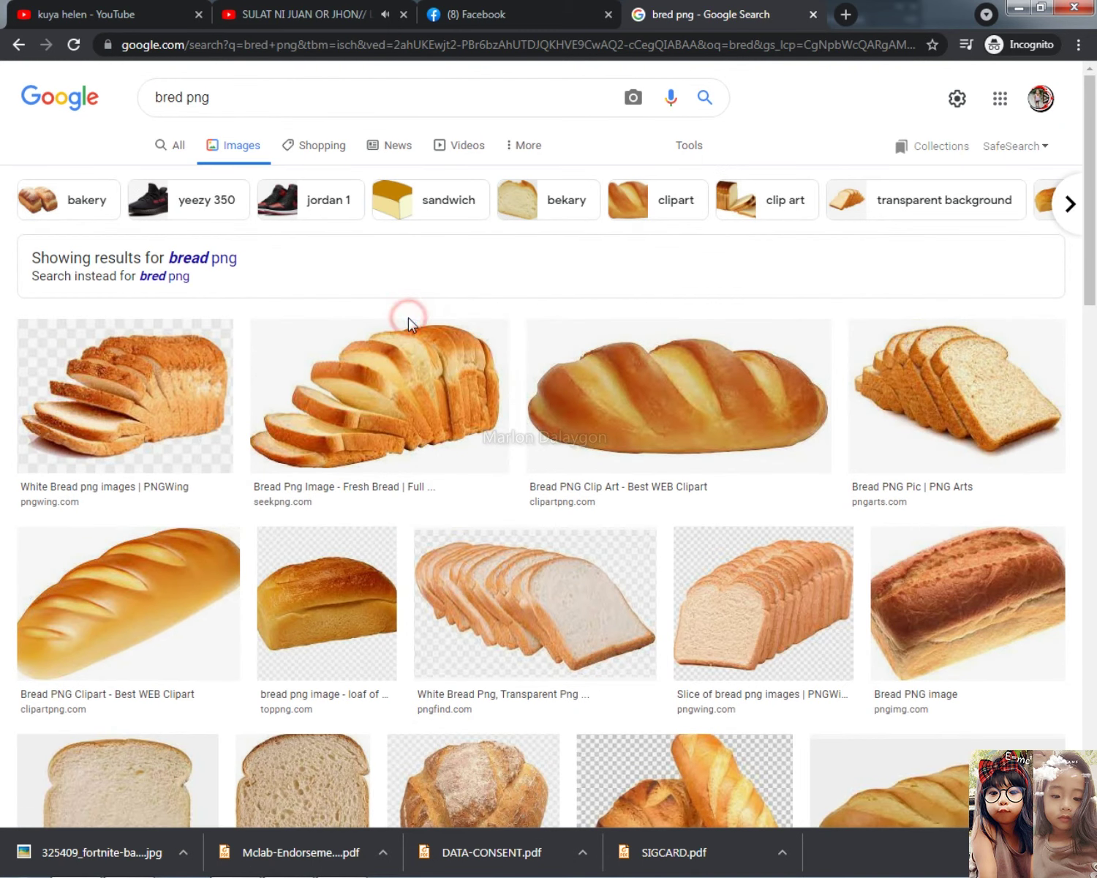
Step: Copy the sliced Fresh Bread image from the Google Images results, switch to Photoshop and try to paste it into the BONCH.tif banner
click(406, 344)
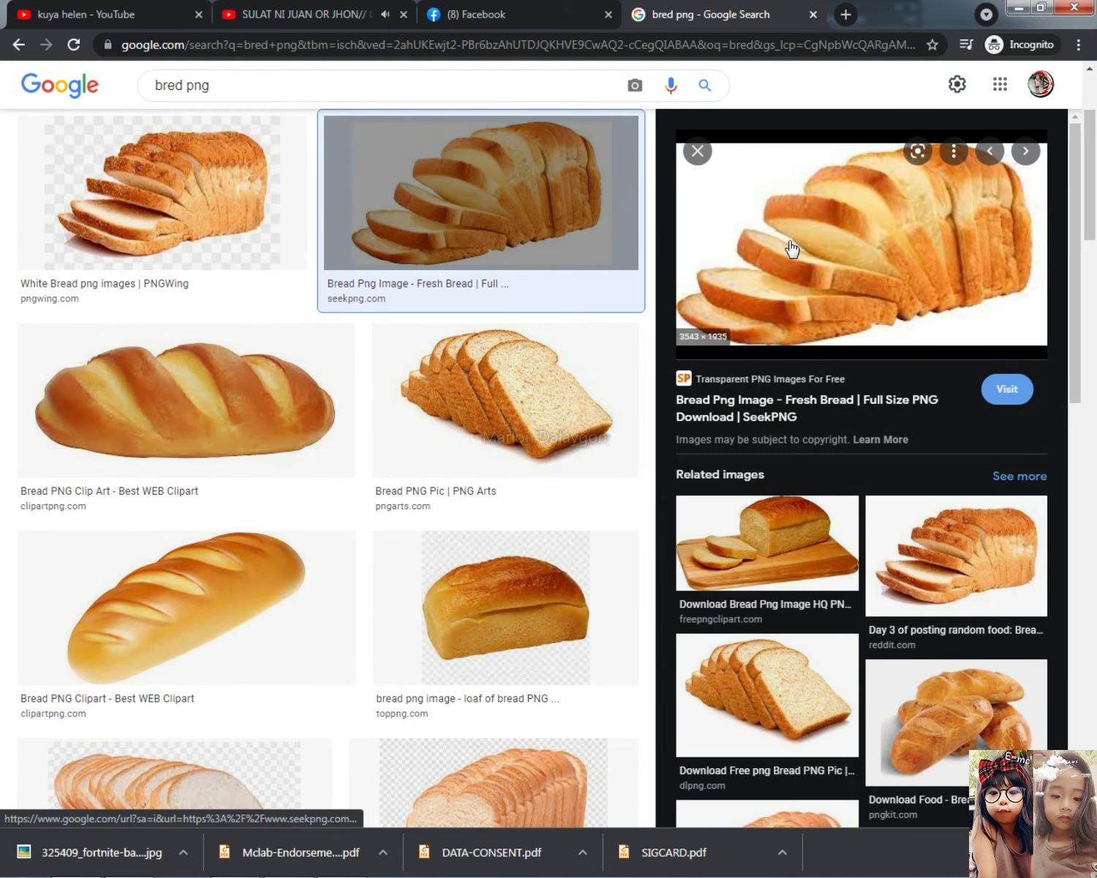
right_click(791, 249)
click(852, 438)
key(alt+Tab)
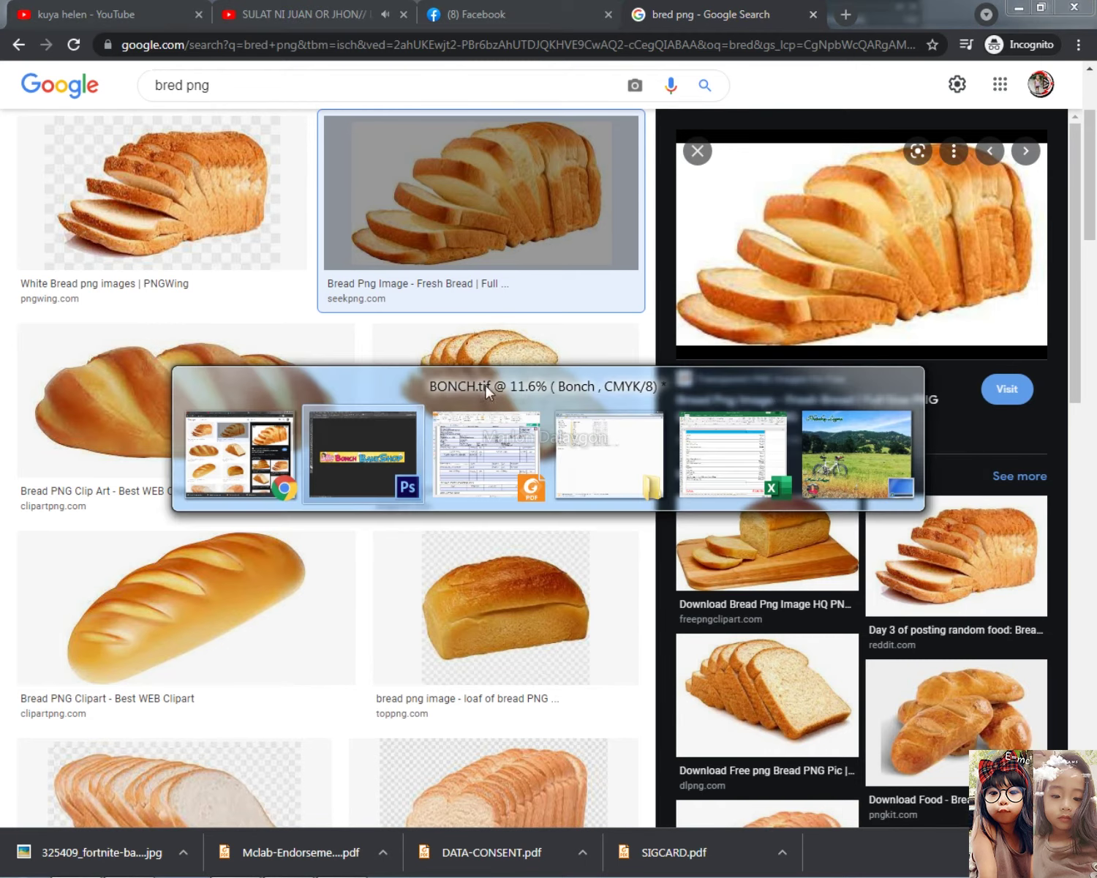
click(344, 439)
key(ctrl+v)
scroll(760, 528, up, 3)
key(ctrl+v)
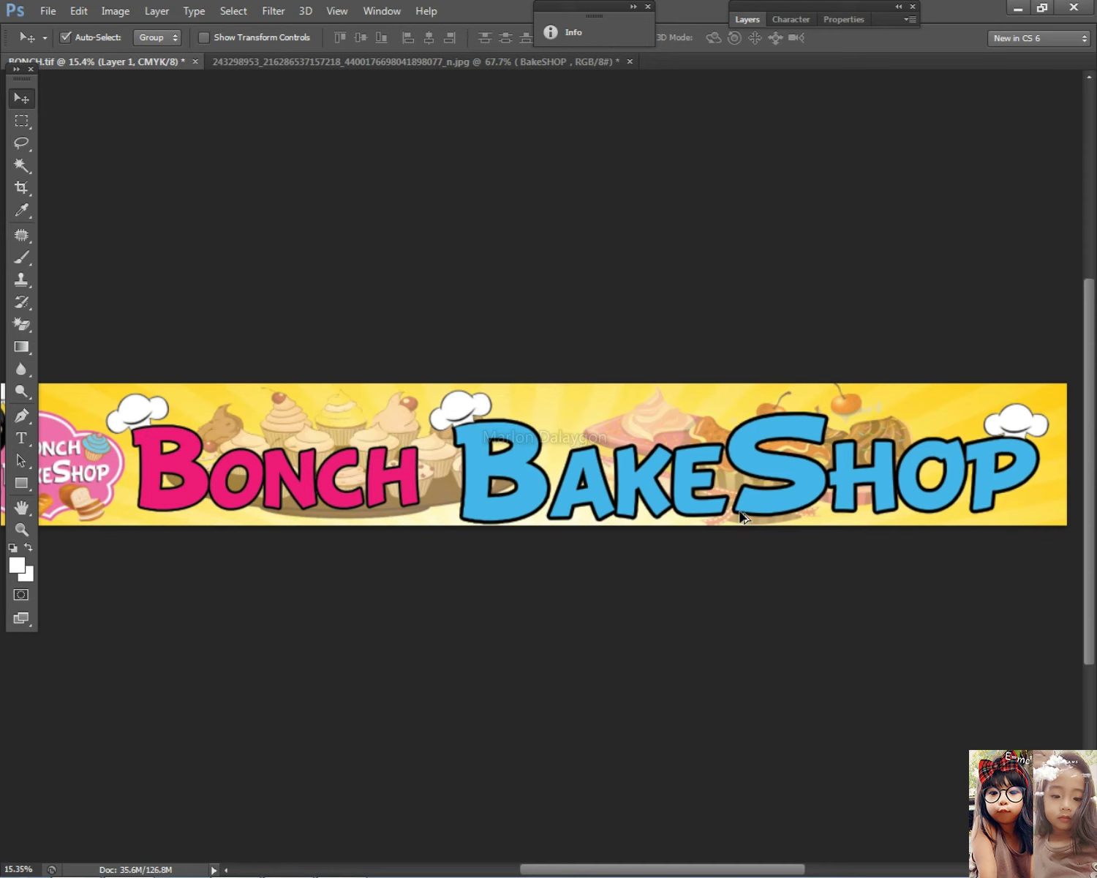
scroll(740, 516, down, 1)
right_click(680, 450)
click(677, 456)
scroll(677, 449, up, 1)
right_click(686, 452)
click(678, 457)
scroll(680, 453, down, 1)
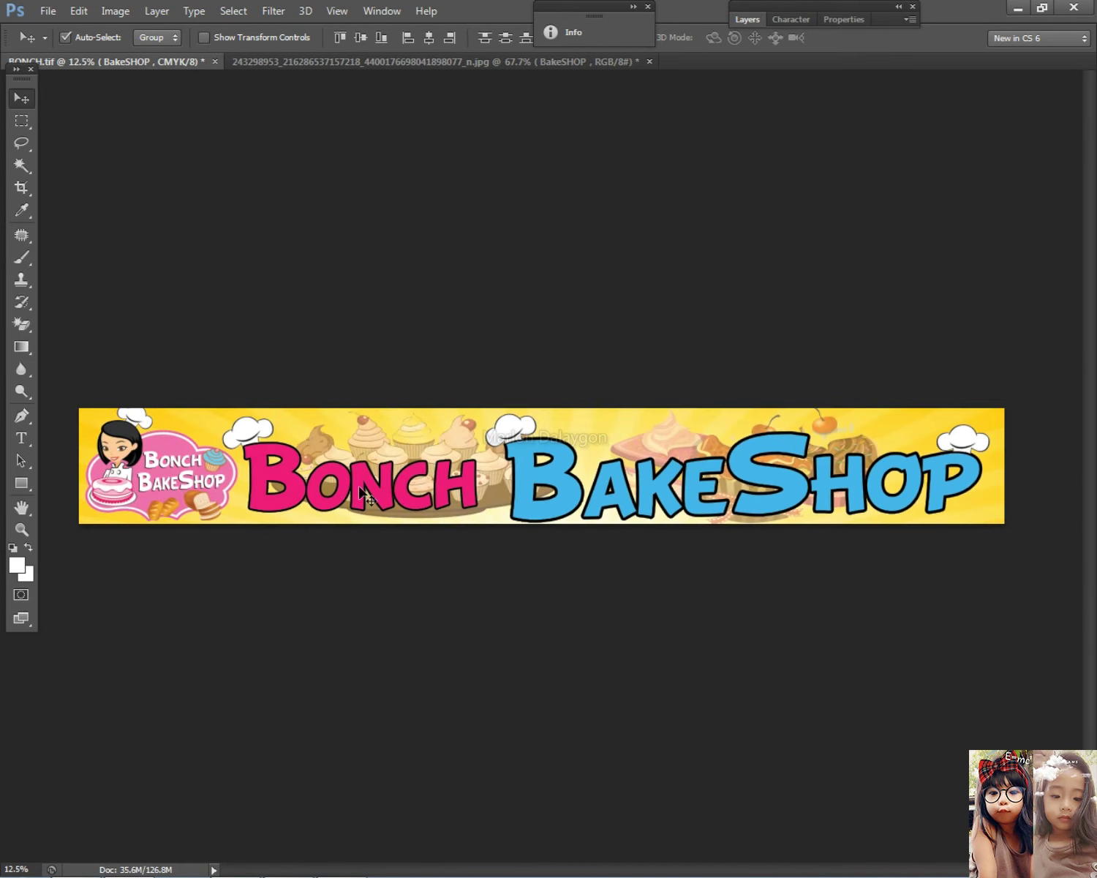
Step: Thicken the black outline of the pink Bonch text by setting its layer style stroke size to 40 px
right_click(392, 505)
click(396, 511)
scroll(395, 509, up, 1)
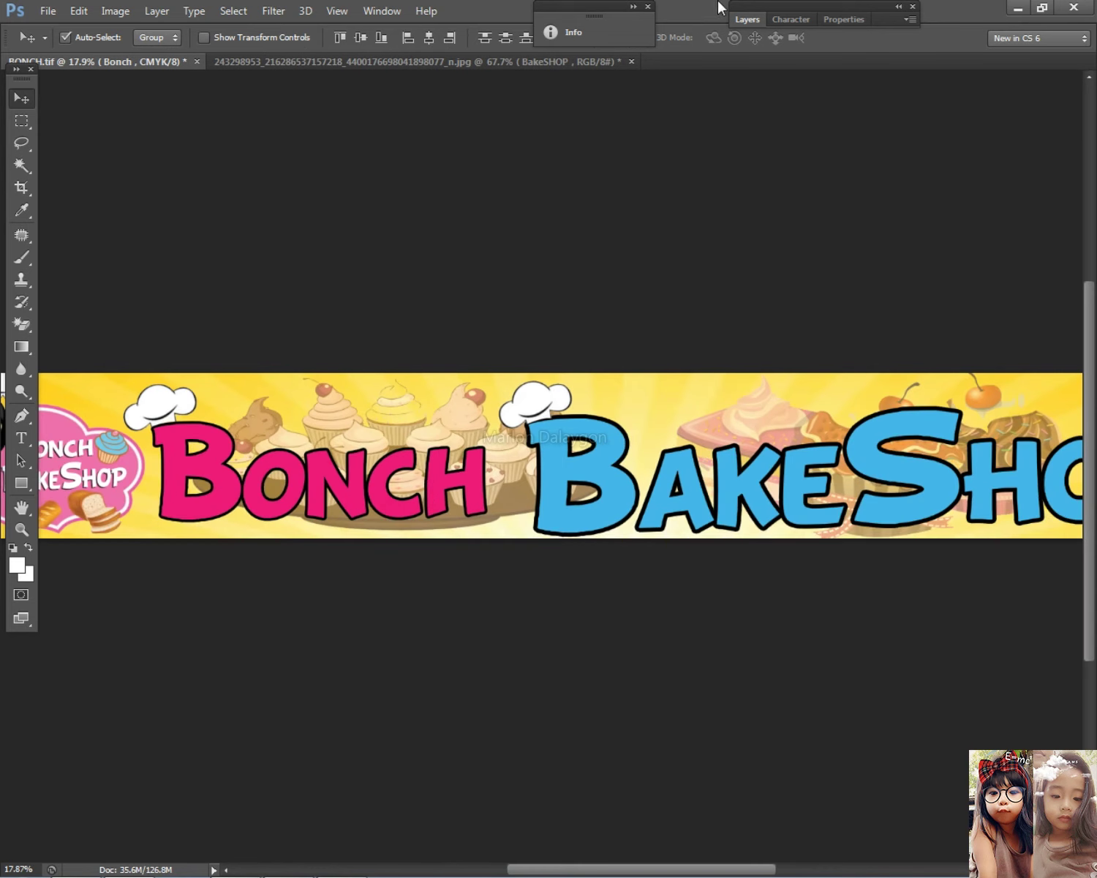
click(749, 21)
double_click(858, 276)
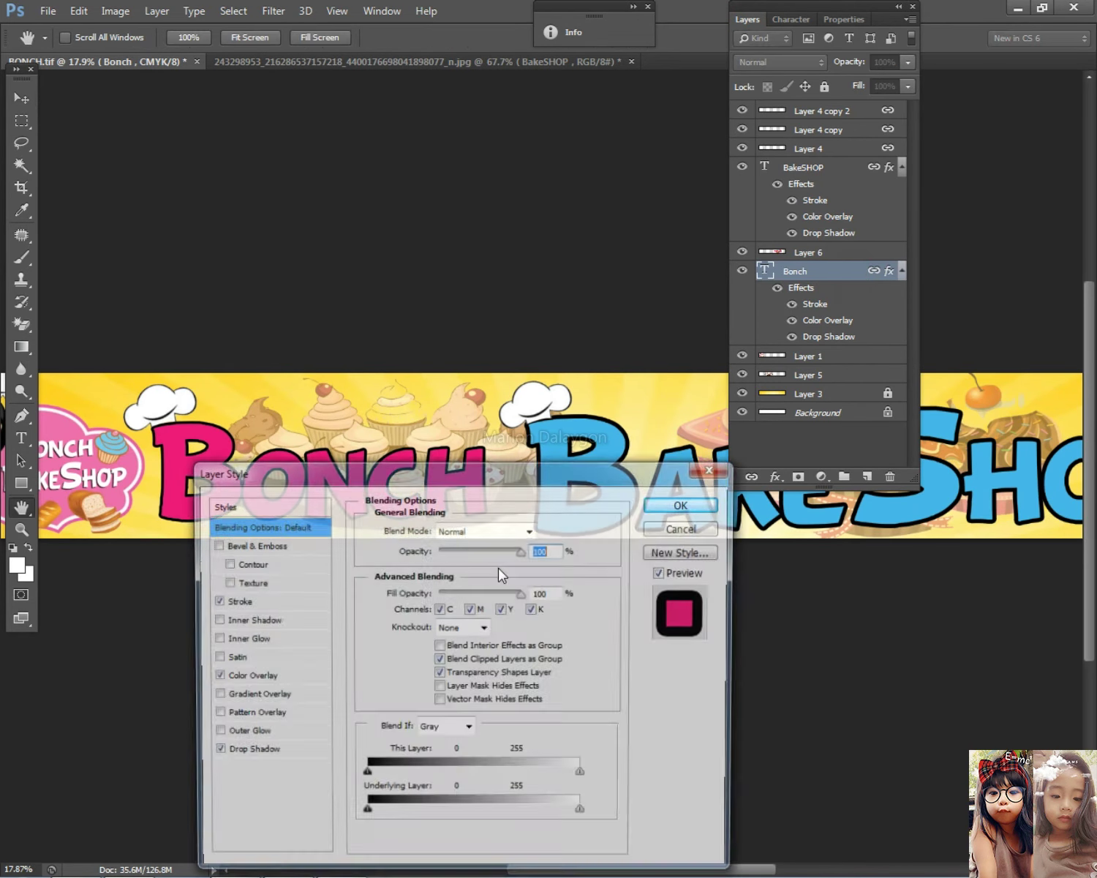
click(261, 601)
drag(482, 466, 581, 525)
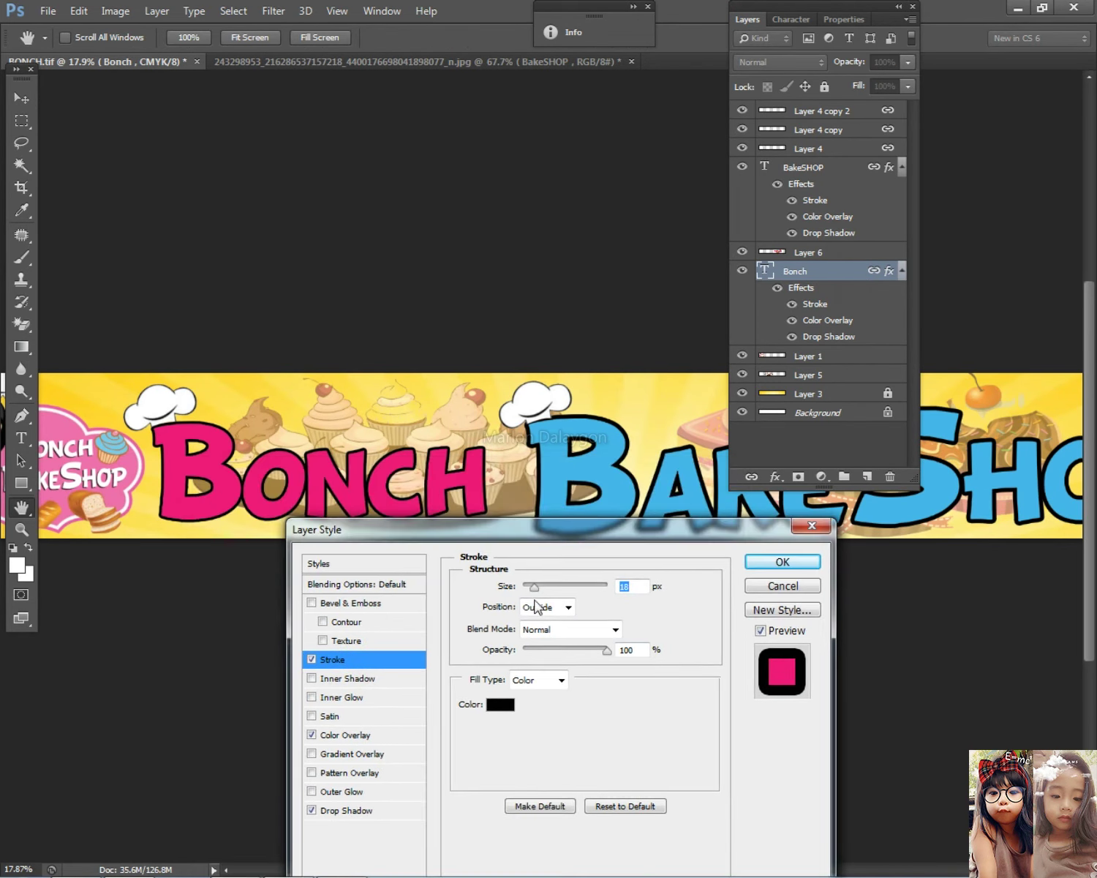
click(544, 590)
drag(545, 590, 541, 589)
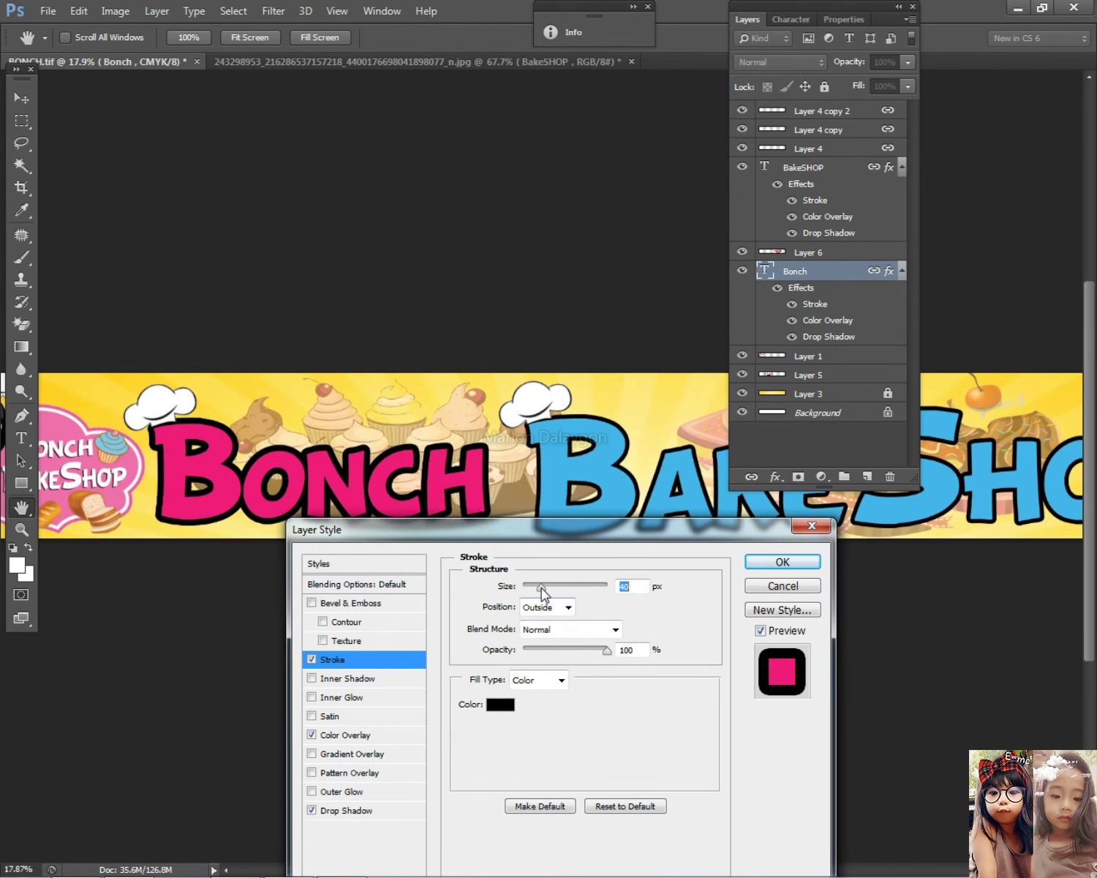
click(761, 561)
Step: Thicken the black outline of the blue BakeShop text by setting its layer style stroke size to 46 px
click(597, 490)
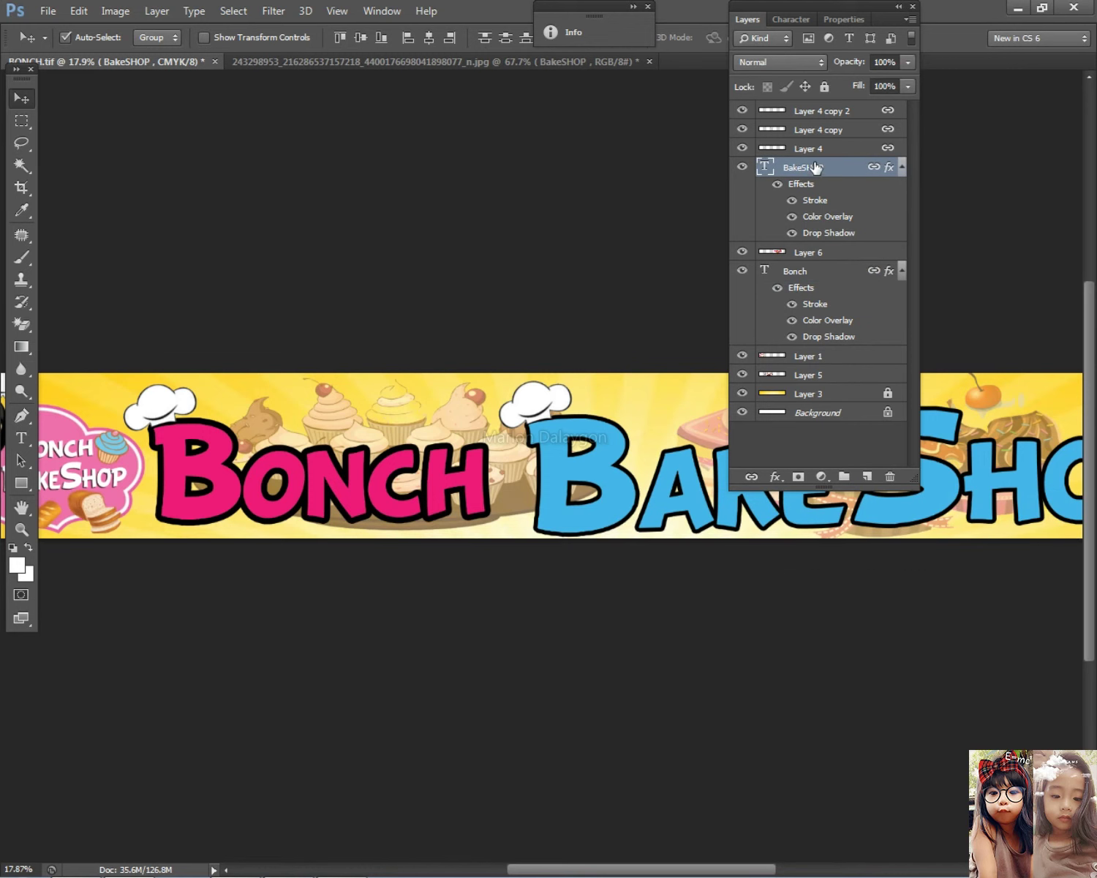
double_click(839, 167)
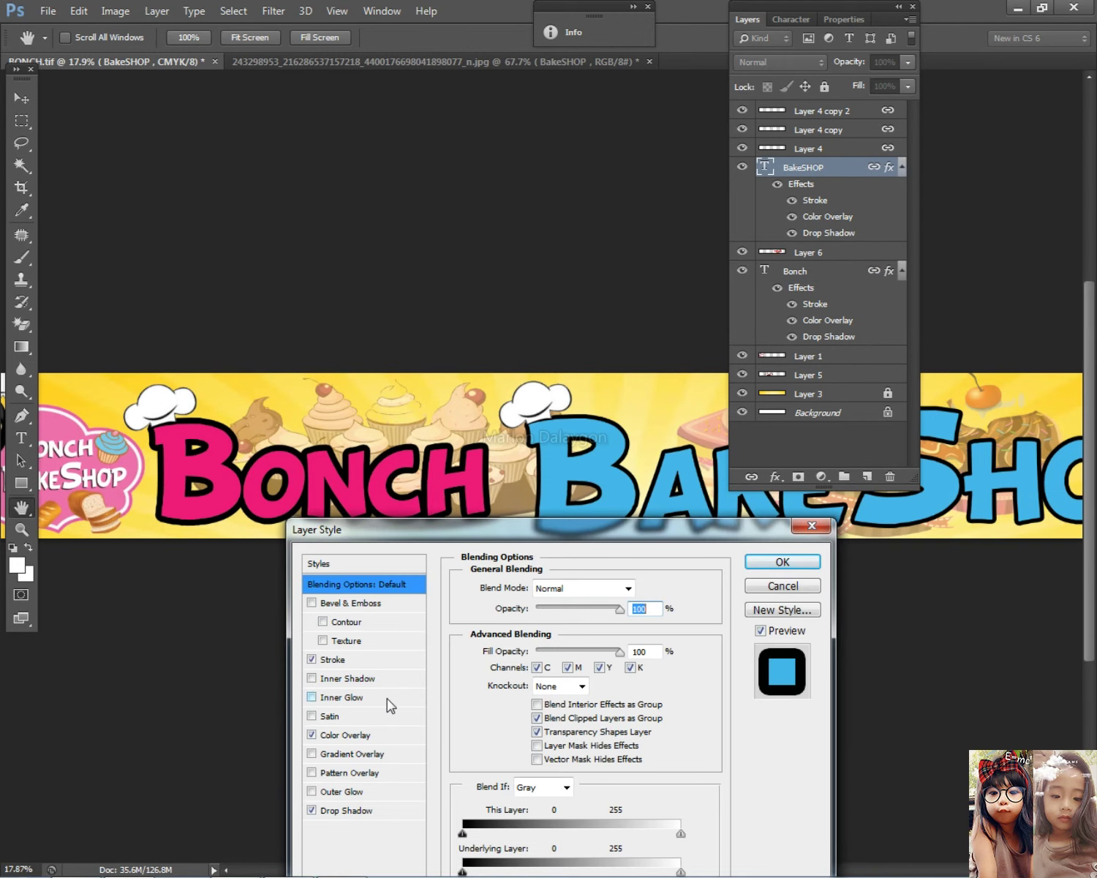
click(333, 659)
drag(536, 587, 545, 595)
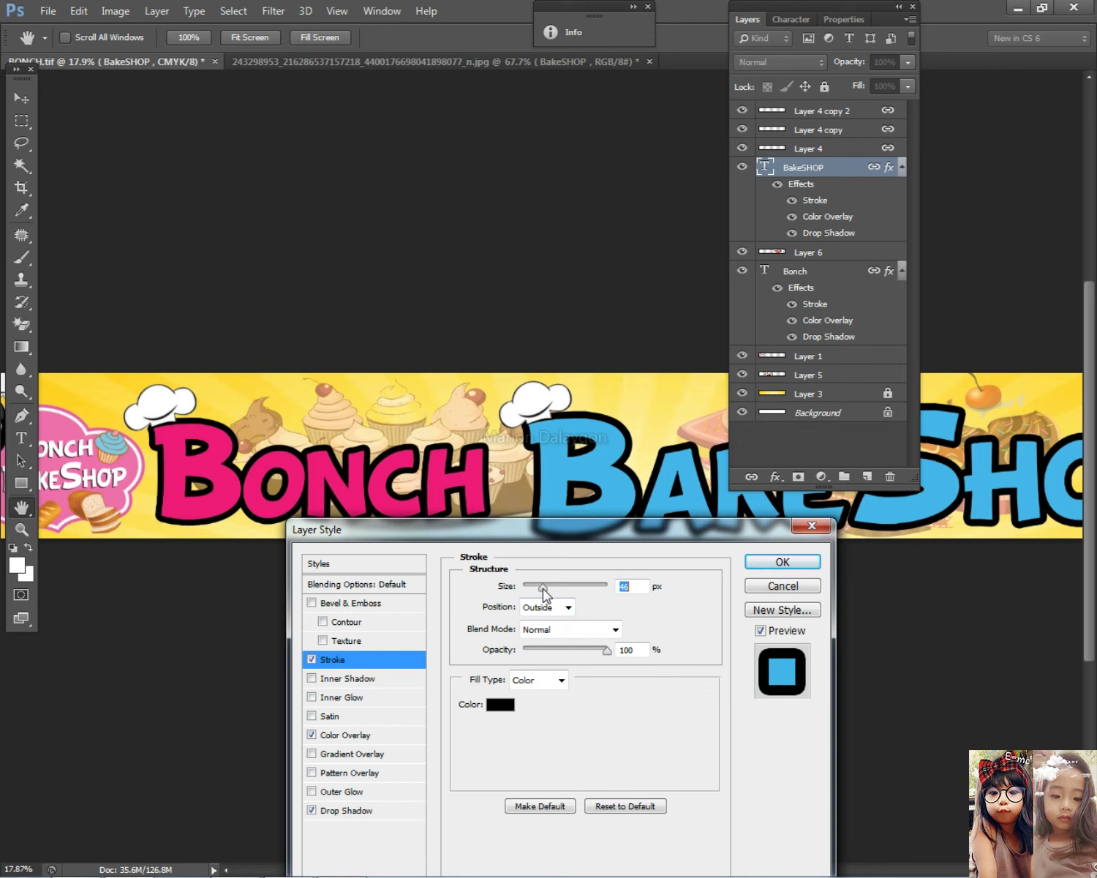
click(782, 561)
Step: Unlink the chef hat on the pink B (Layer 4) from the other layers and shift it slightly up and left
scroll(120, 359, up, 5)
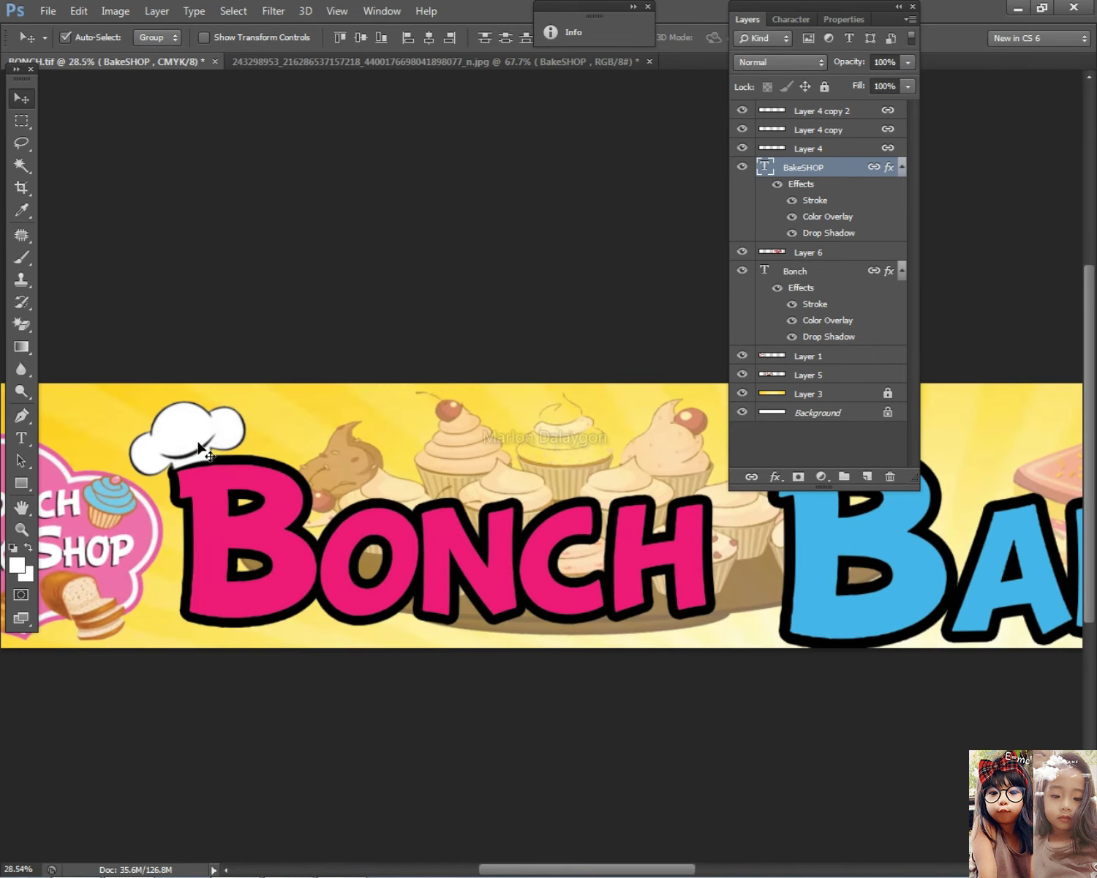
right_click(196, 441)
click(215, 451)
right_click(824, 157)
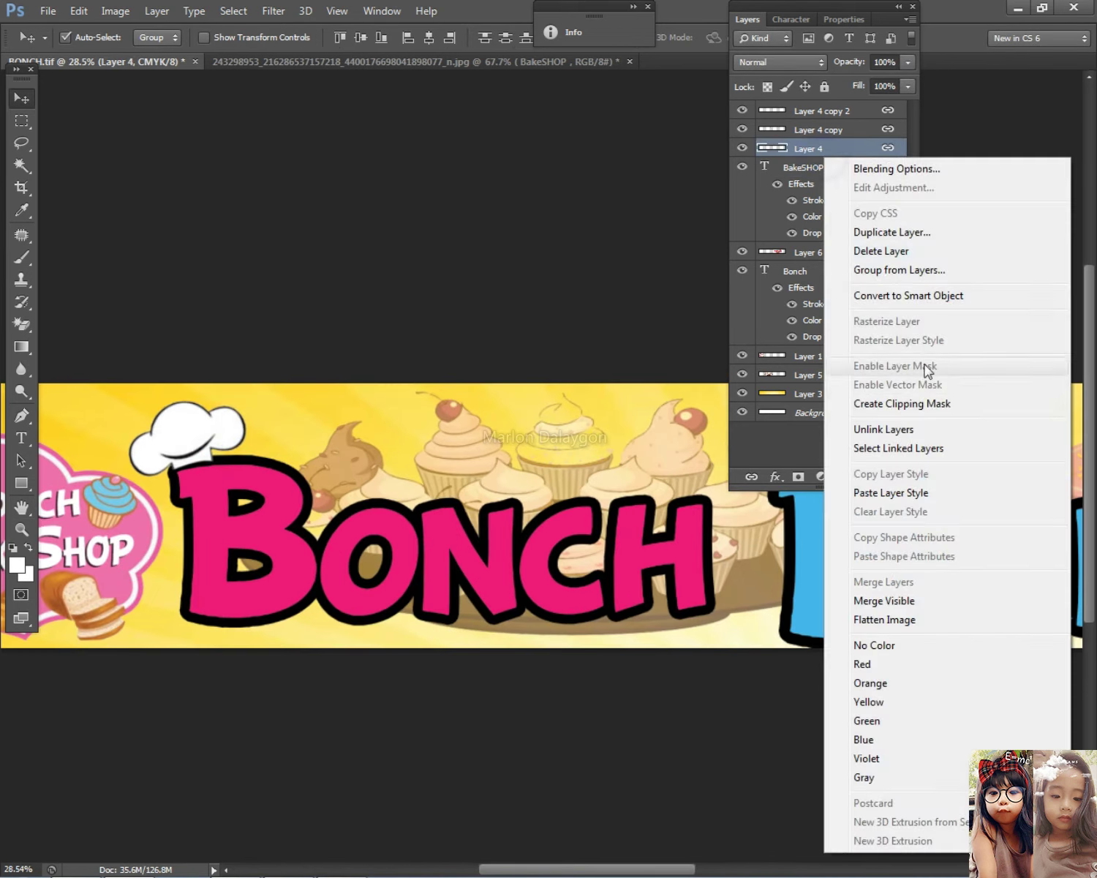
click(892, 430)
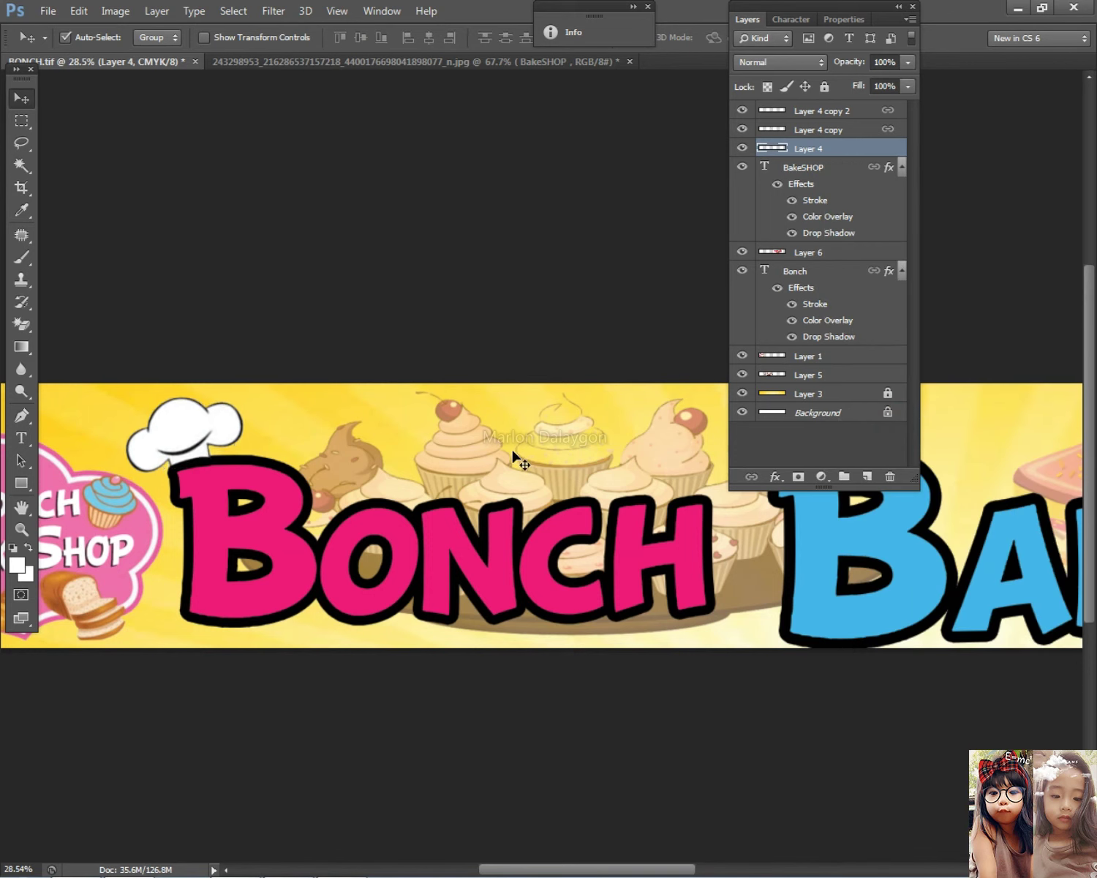
double_click(744, 20)
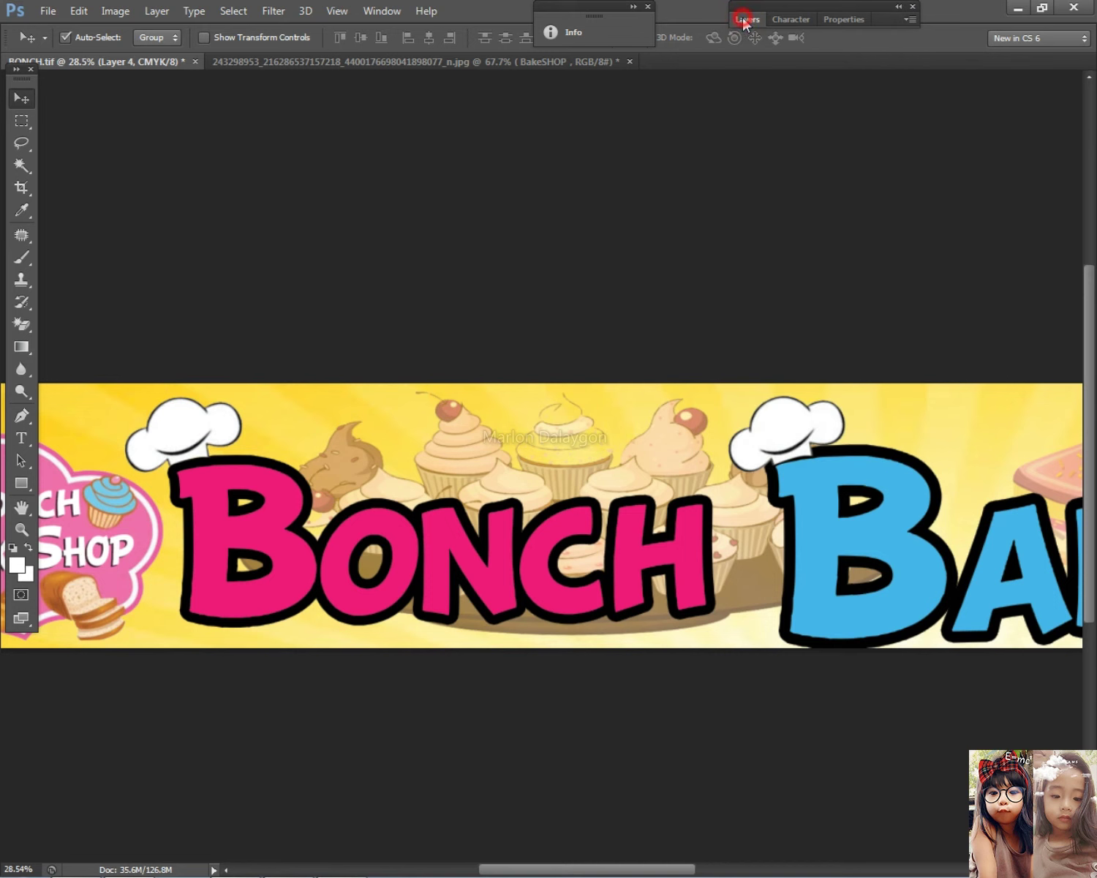
Step: Unlink the chef hat on the blue B (Layer 4 copy) from the other linked layers
click(786, 428)
click(747, 20)
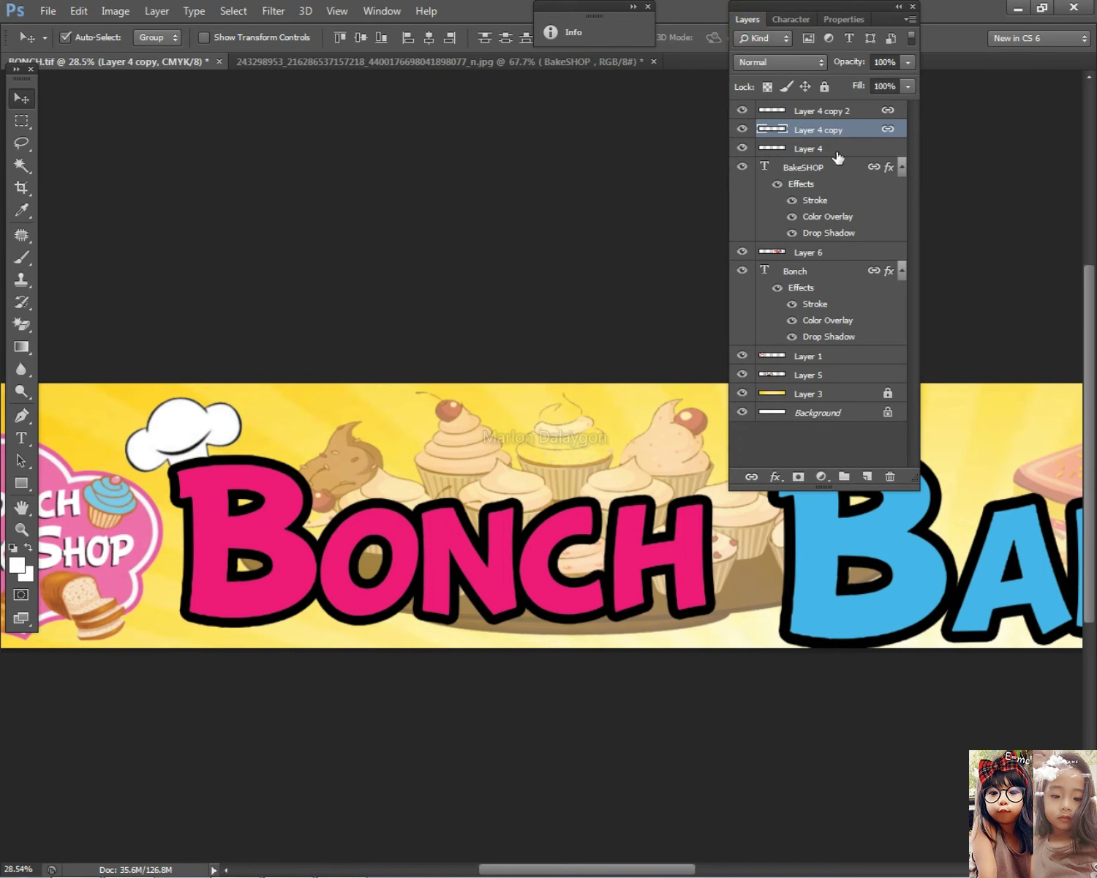
right_click(840, 137)
click(877, 406)
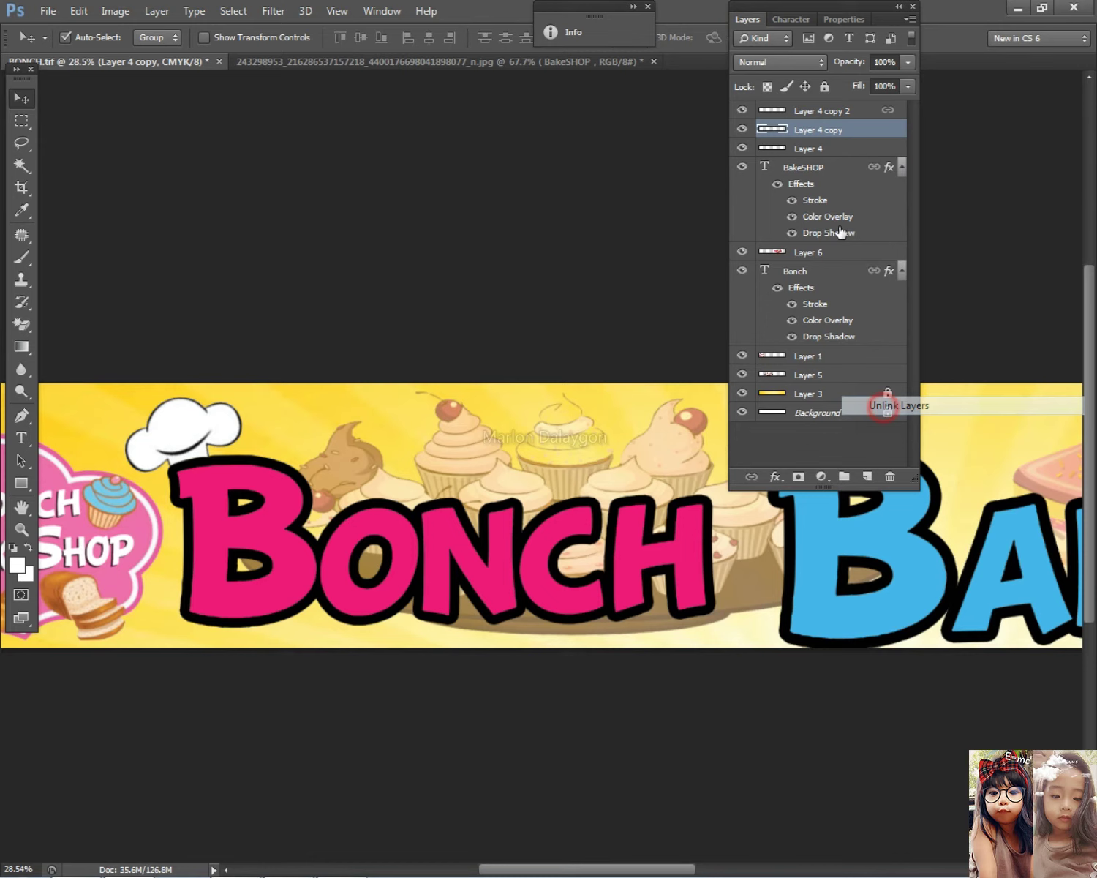
double_click(761, 21)
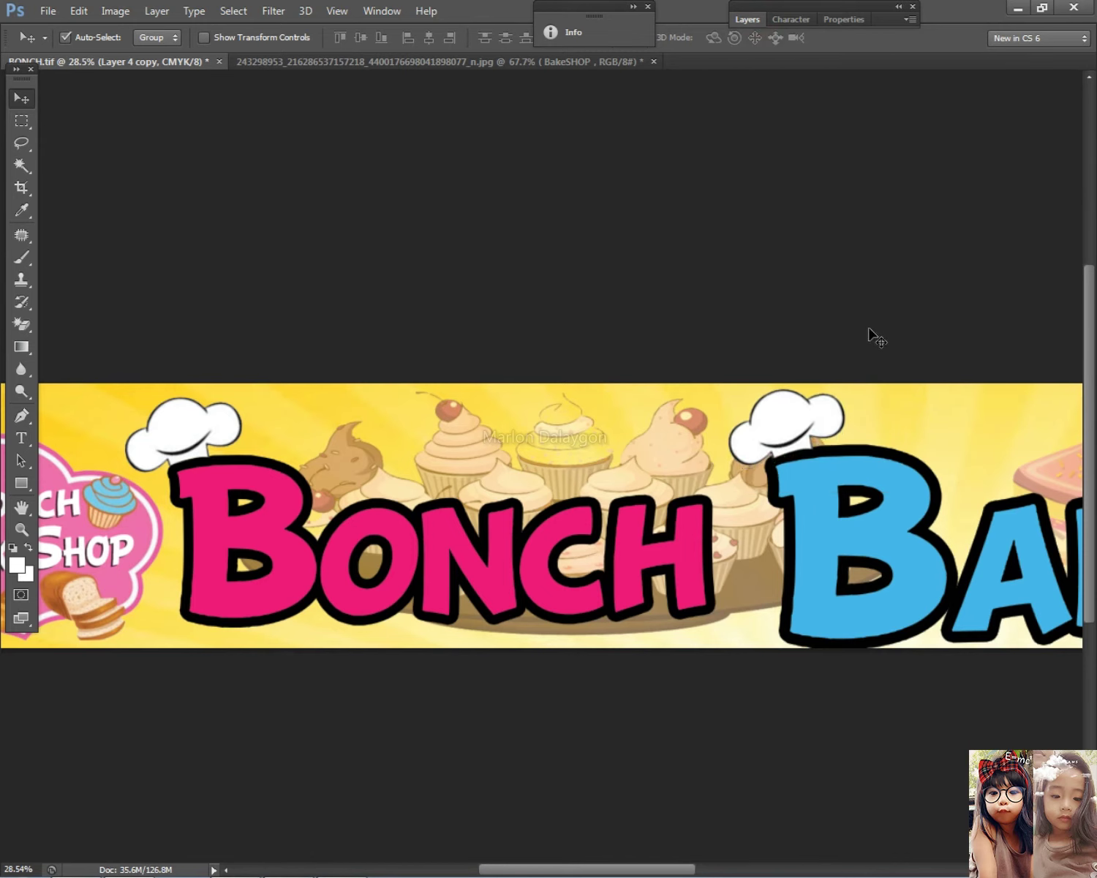
Step: Nudge the chef hat on the blue B slightly up and left to fit the thicker outline
key(Left)
key(Left)
key(Up)
key(Up)
key(Left)
key(Down)
key(Down)
scroll(841, 331, down, 1)
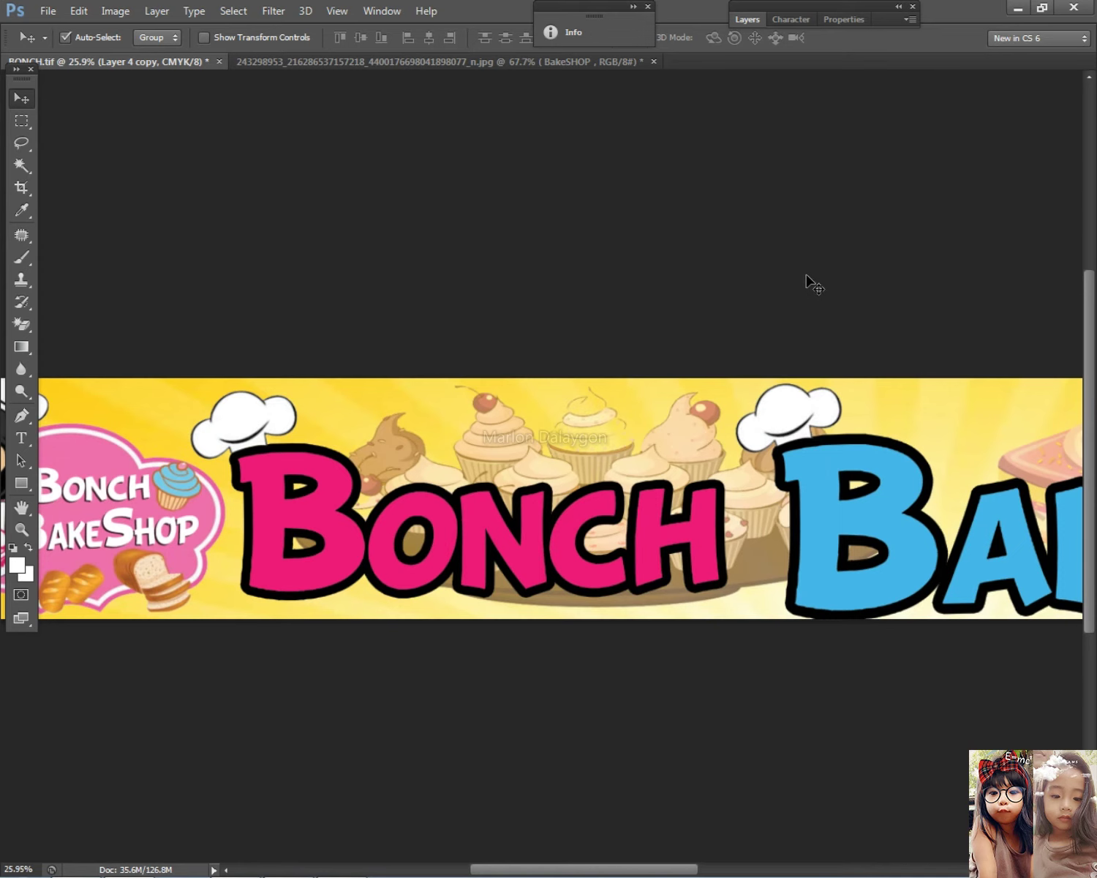
scroll(806, 276, down, 5)
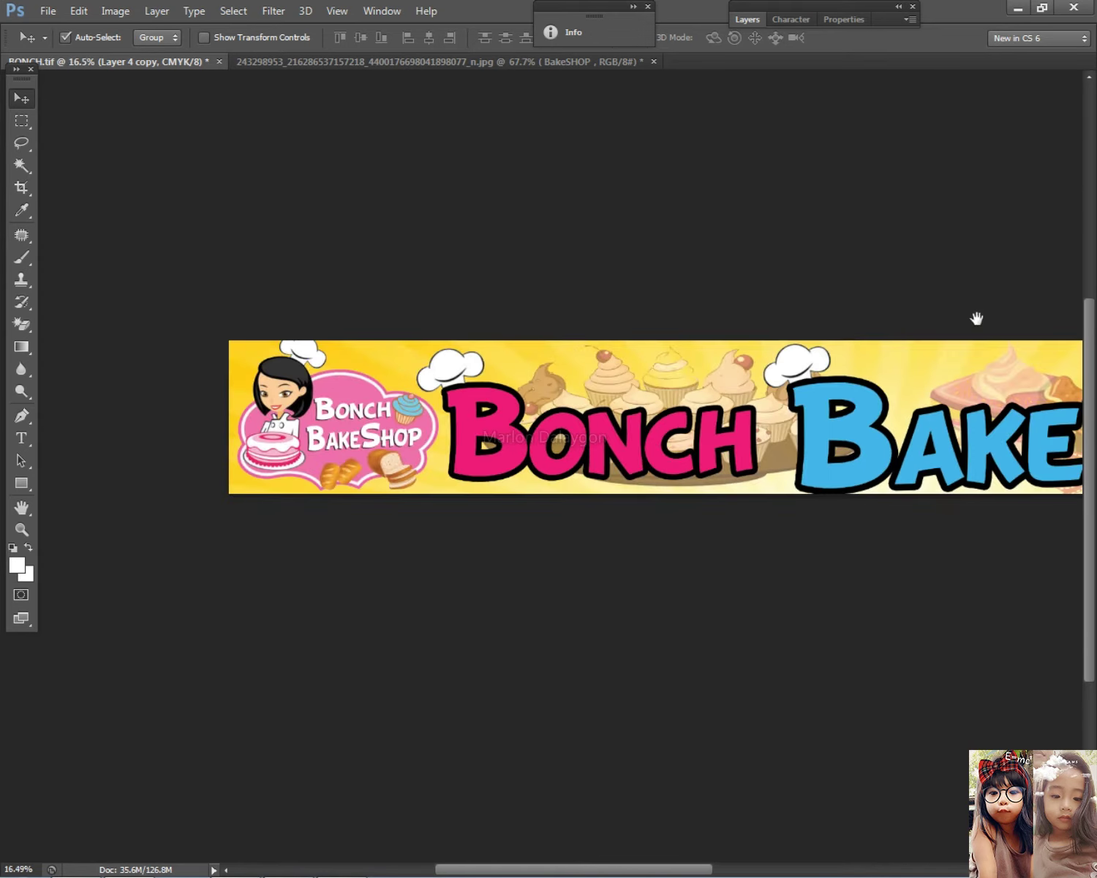
drag(975, 316, 572, 327)
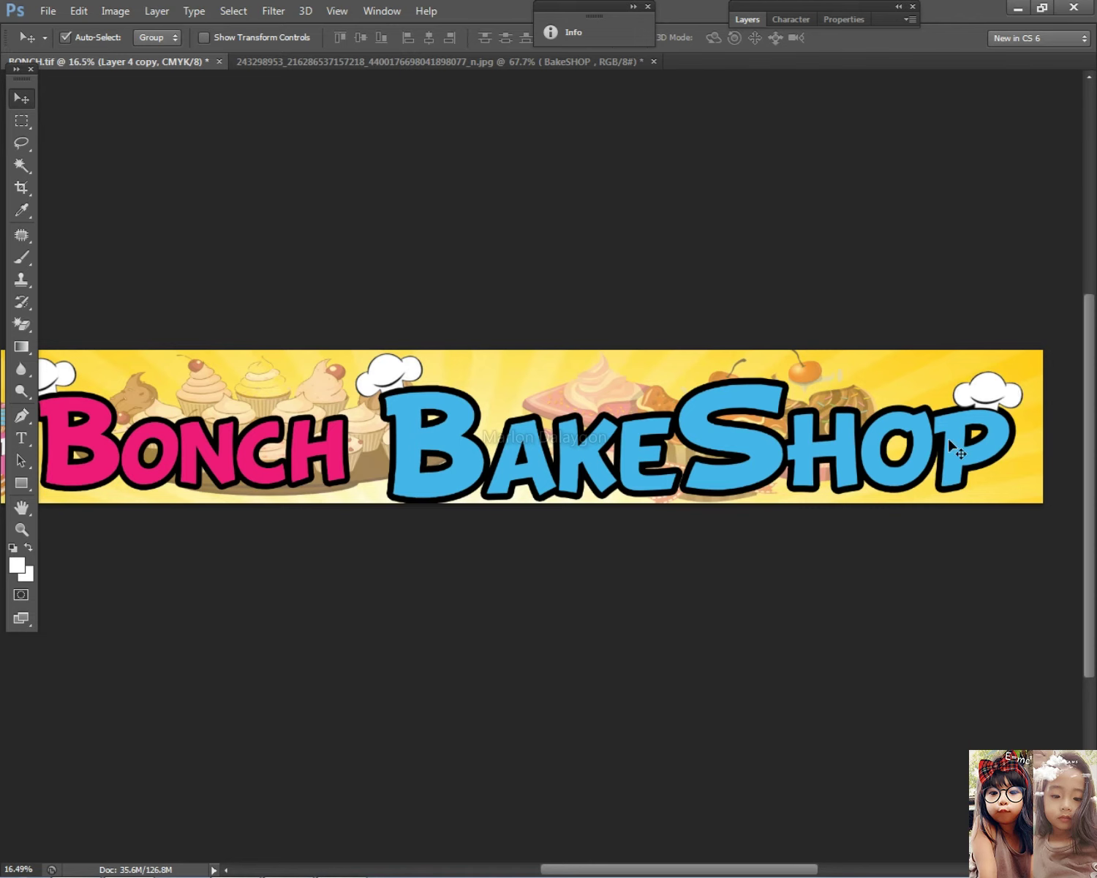
Step: Unlink the chef hat on the P of BakeShop (Layer 4 copy 2) from the other linked layers
right_click(998, 393)
click(1002, 397)
scroll(1003, 397, up, 4)
drag(997, 408, 810, 430)
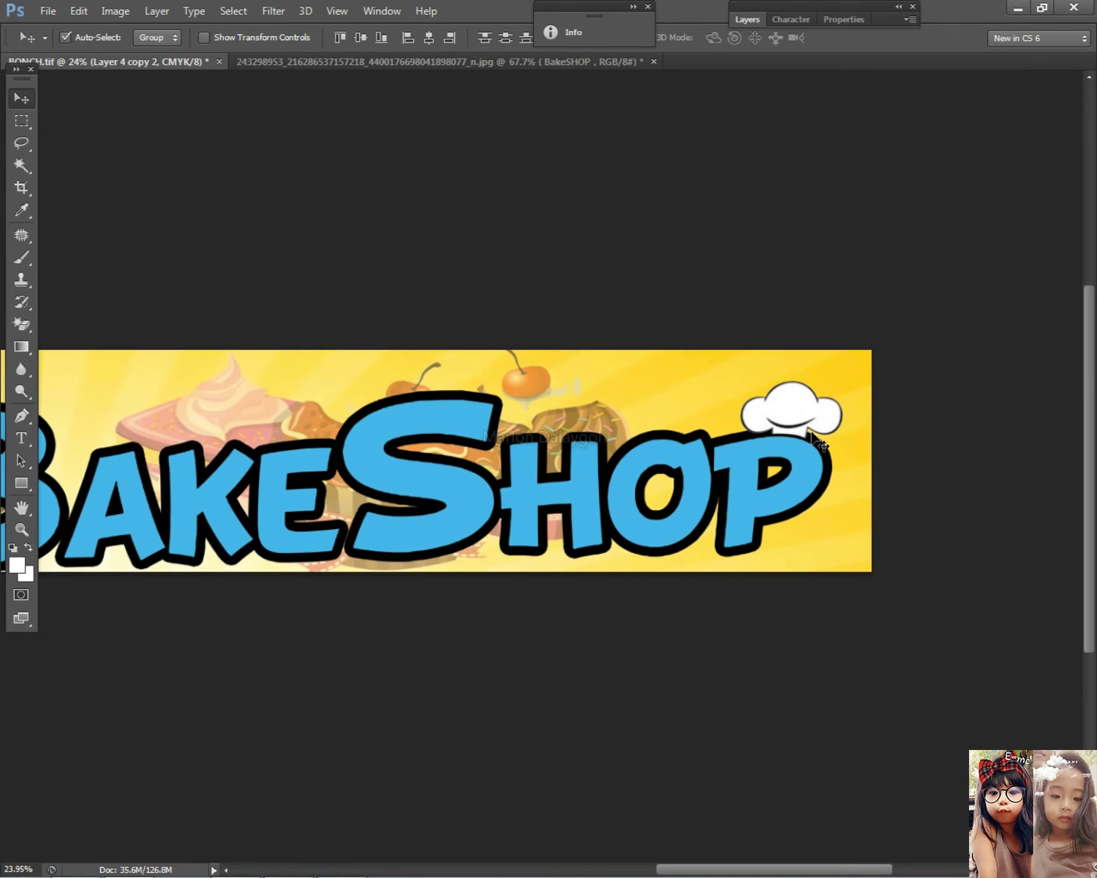
scroll(812, 432, up, 4)
right_click(814, 444)
click(815, 446)
click(746, 22)
right_click(829, 117)
click(893, 379)
click(747, 19)
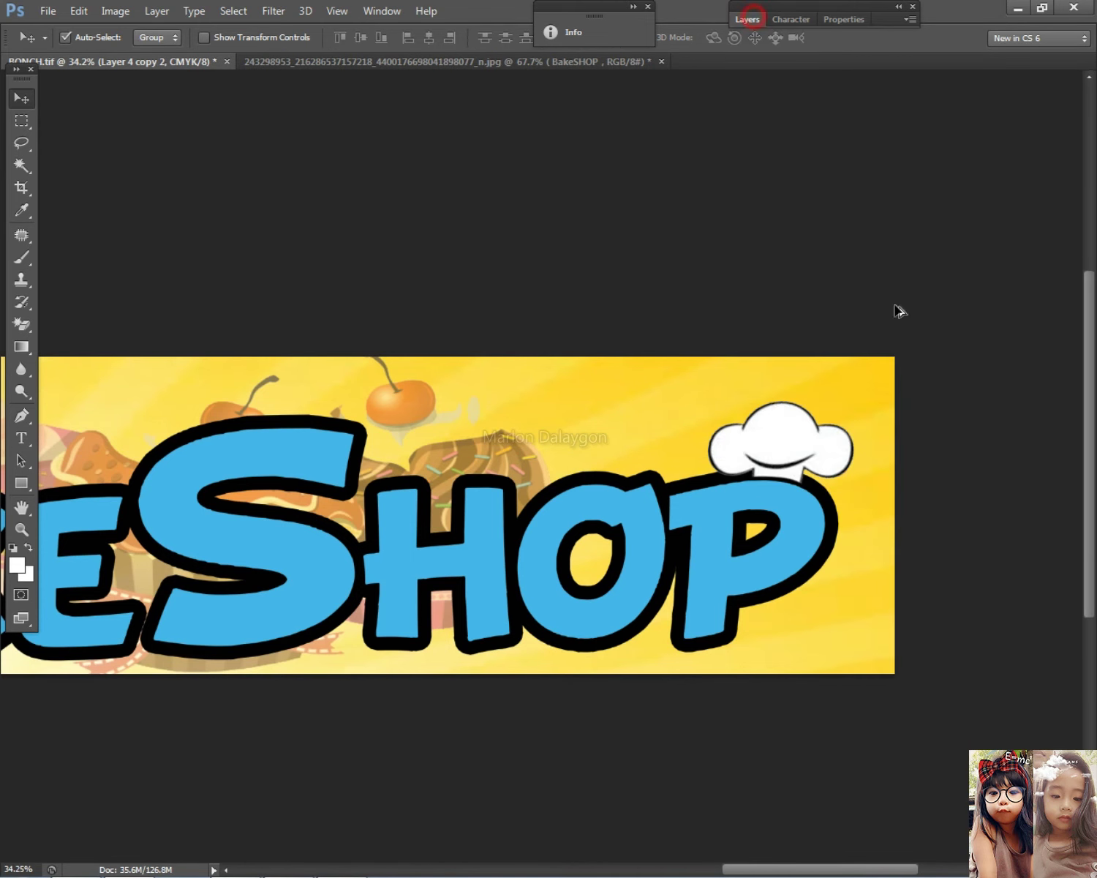
Step: Shift the chef hat on the P slightly up and left, and scale it to about 111% with a 1° rotation
scroll(907, 369, up, 2)
mouse_move(803, 465)
mouse_down()
mouse_move(796, 446)
mouse_move(807, 451)
mouse_move(794, 453)
mouse_up()
key(ctrl+t)
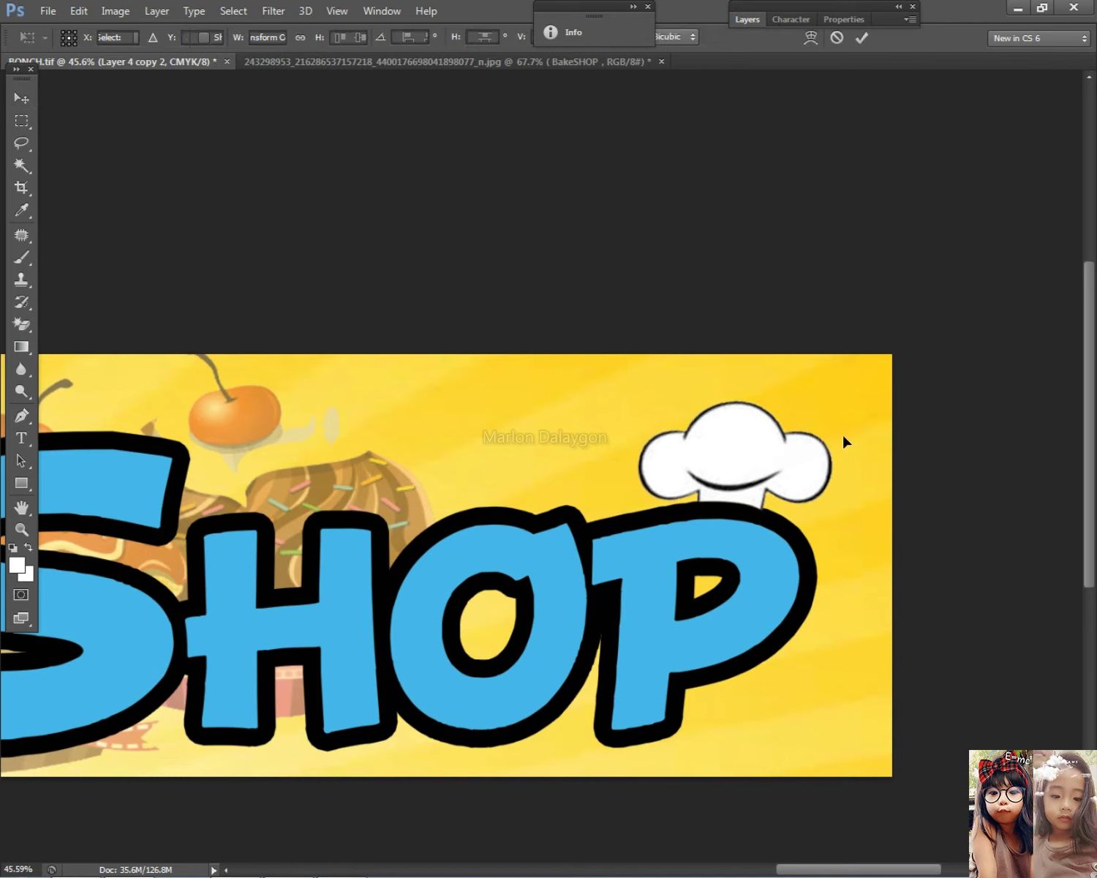
drag(841, 401, 874, 387)
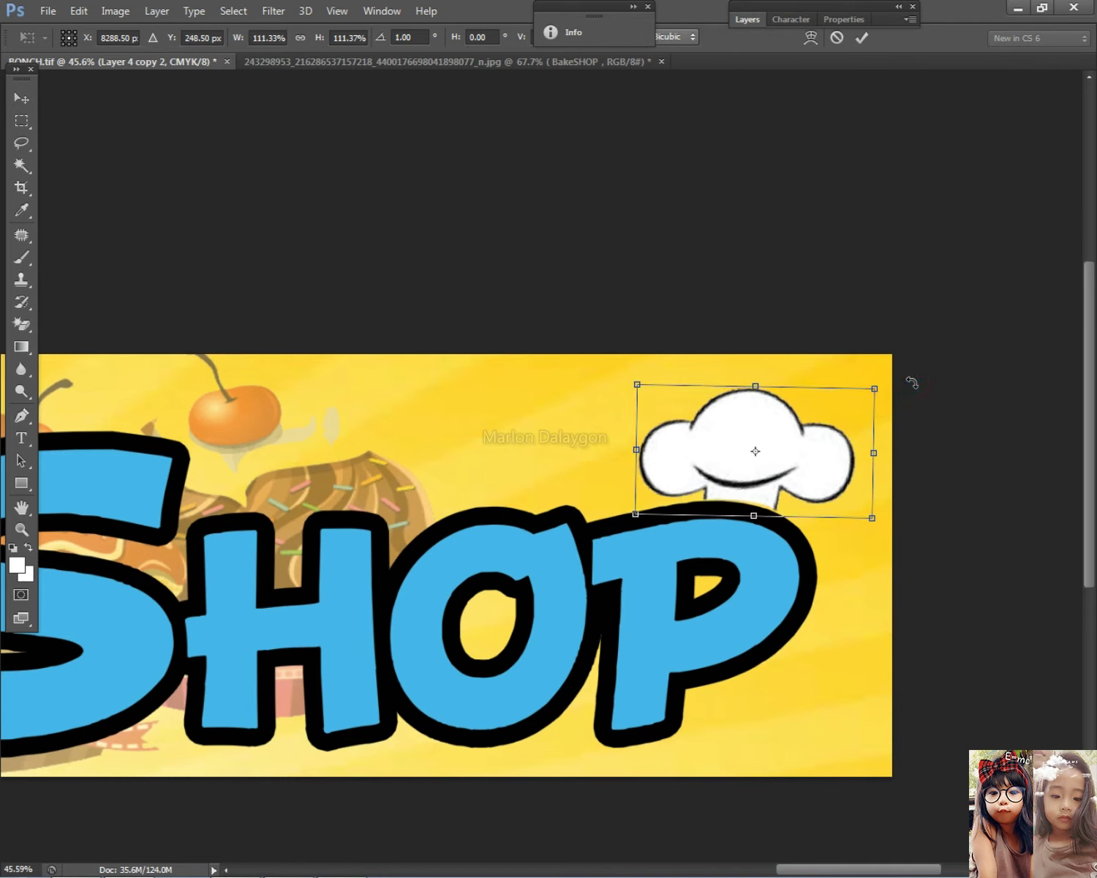
key(Return)
scroll(731, 442, down, 4)
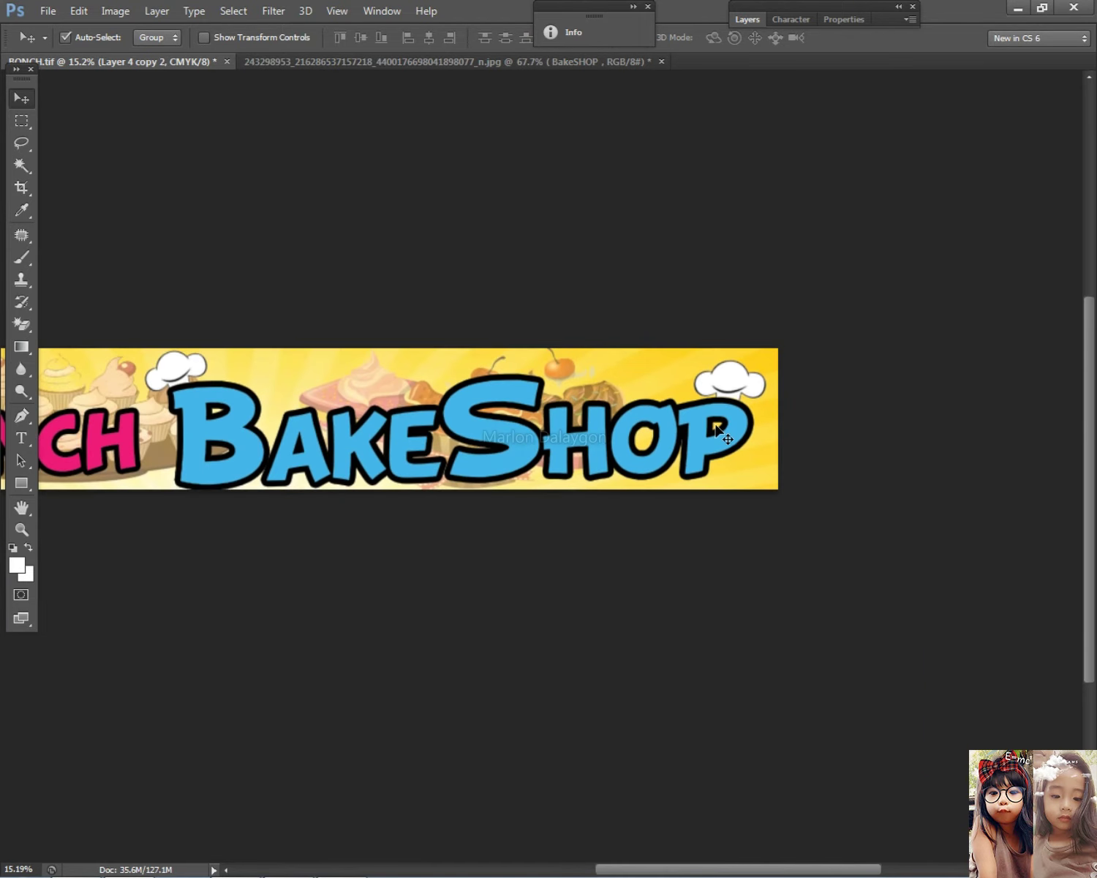
Step: Select the Bonch and BakeShop words with their chef hats and nudge them slightly upward
scroll(716, 428, down, 3)
scroll(713, 439, up, 2)
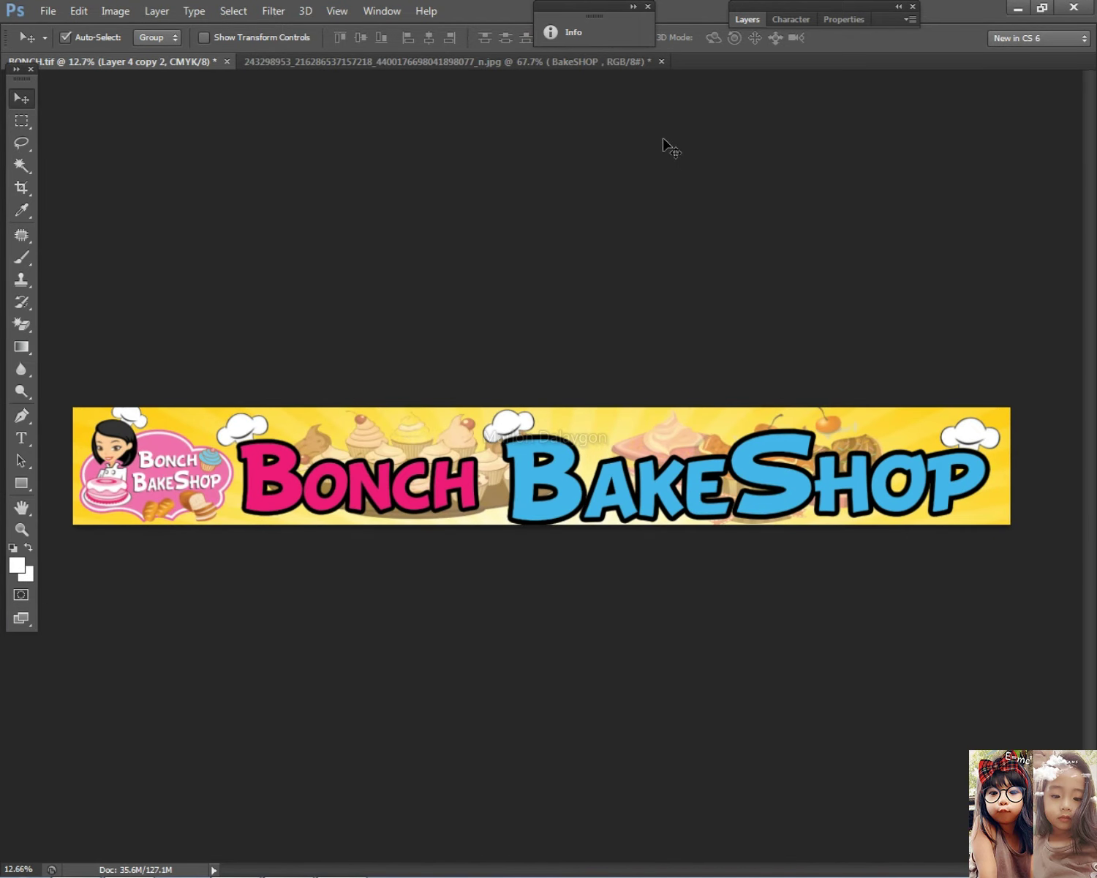
drag(1036, 546, 249, 424)
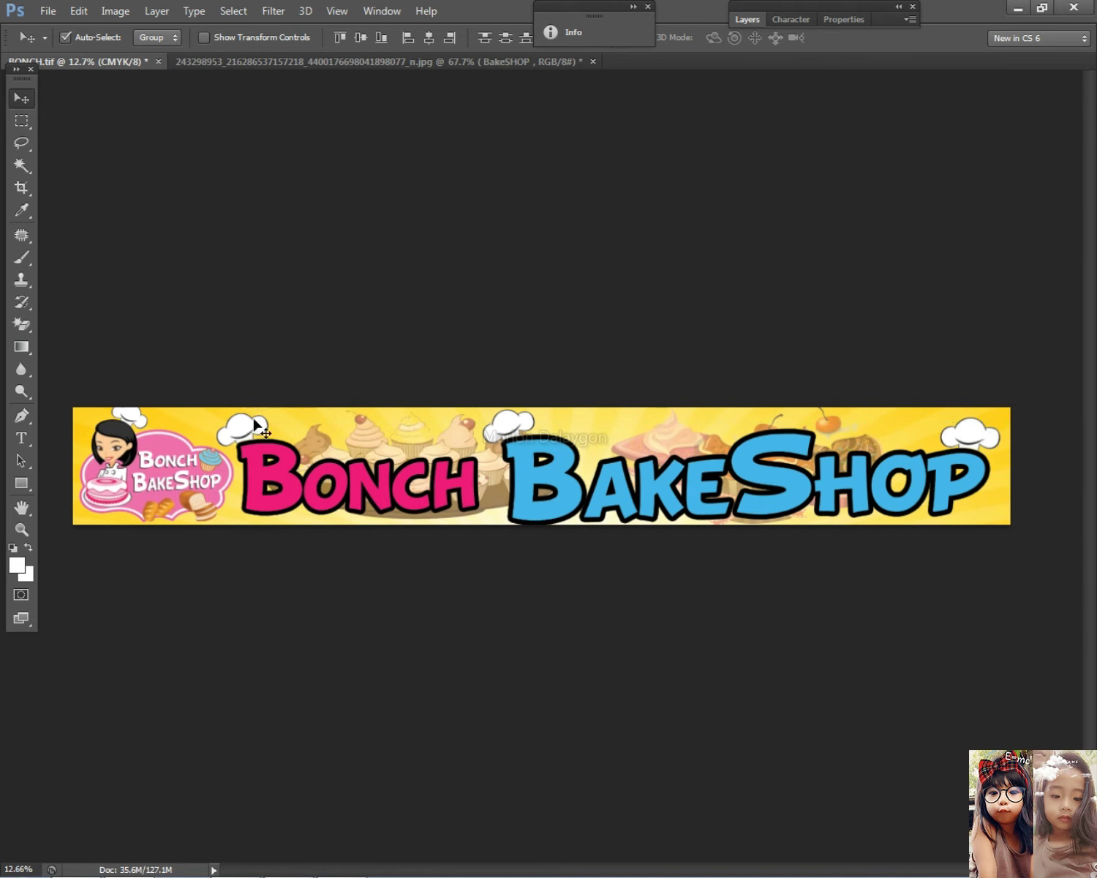
click(439, 431)
key(Up)
key(Return)
Step: Lock the dessert graphics behind the Bonch and BakeShop text
right_click(655, 437)
click(682, 448)
drag(374, 356, 433, 441)
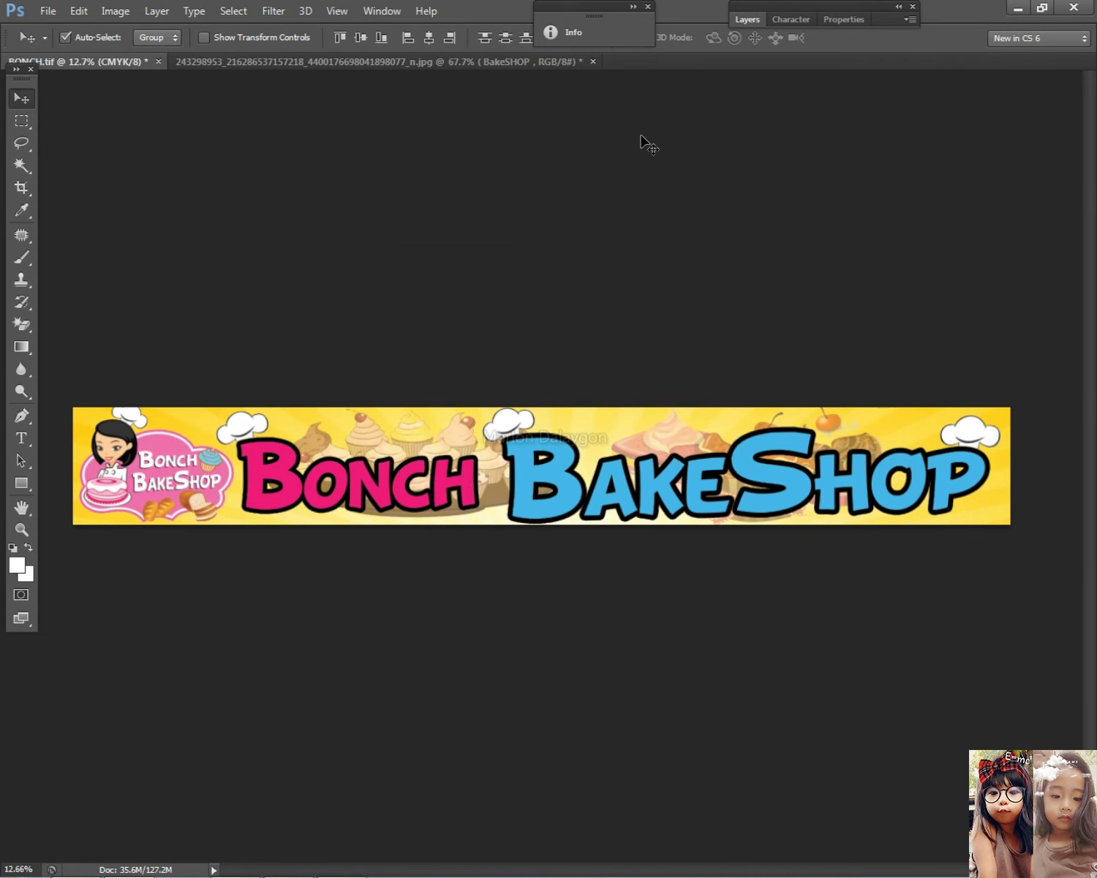
click(747, 19)
click(825, 87)
drag(598, 372, 669, 475)
click(735, 20)
drag(1007, 520, 241, 419)
key(ctrl+t)
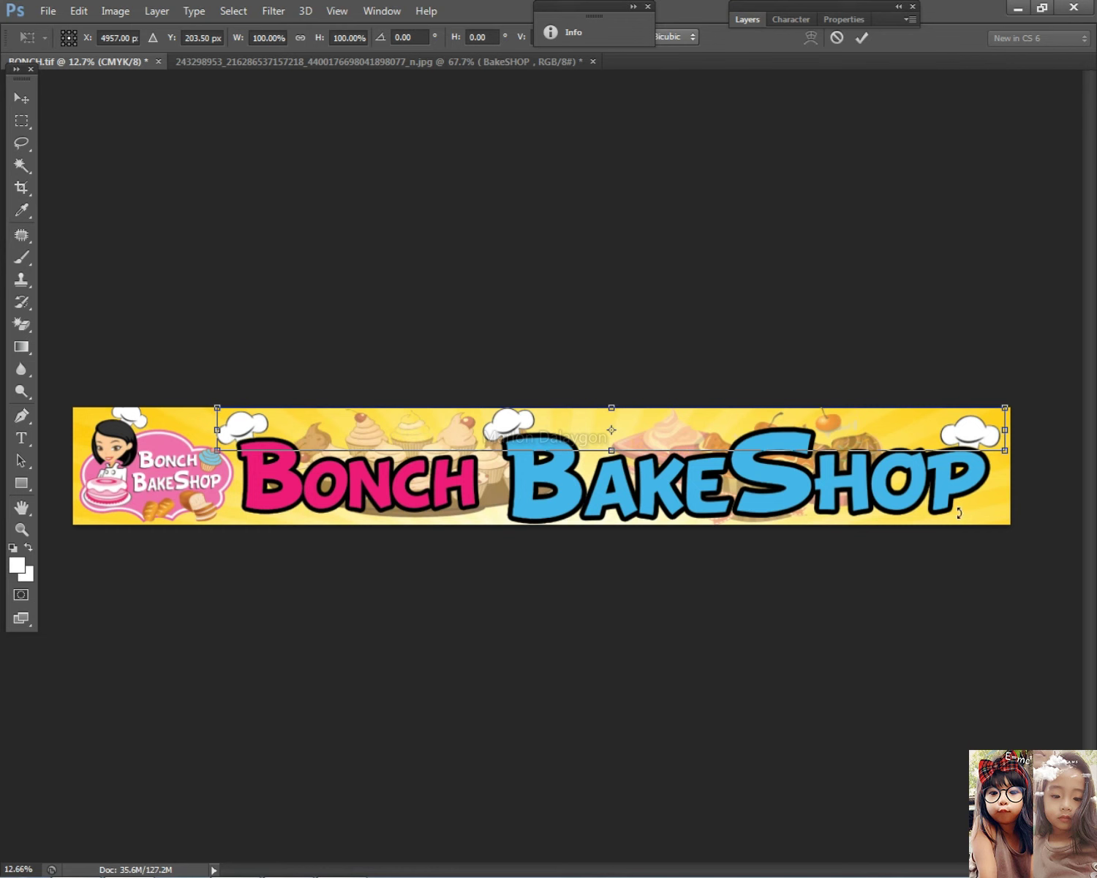
key(Return)
drag(928, 522, 332, 487)
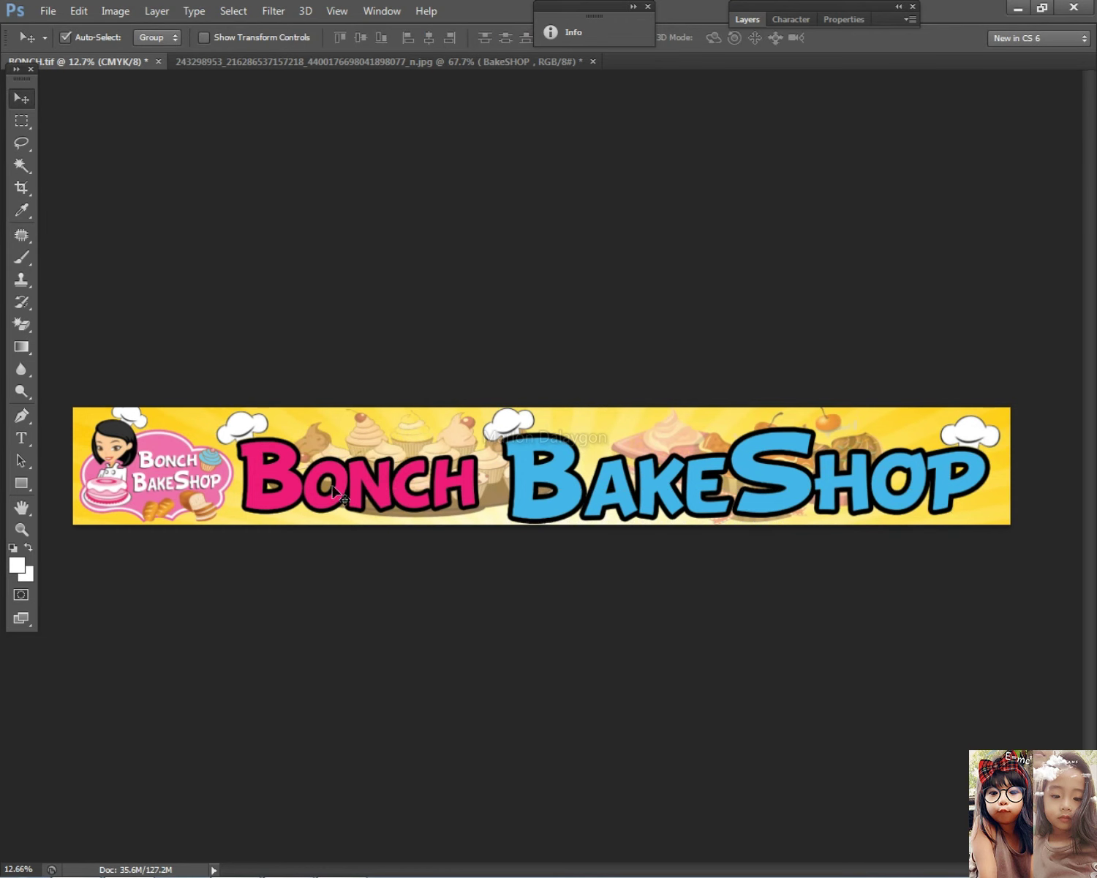
Step: Unlock the BakeSHOP and Bonch text layers
click(550, 462)
click(746, 20)
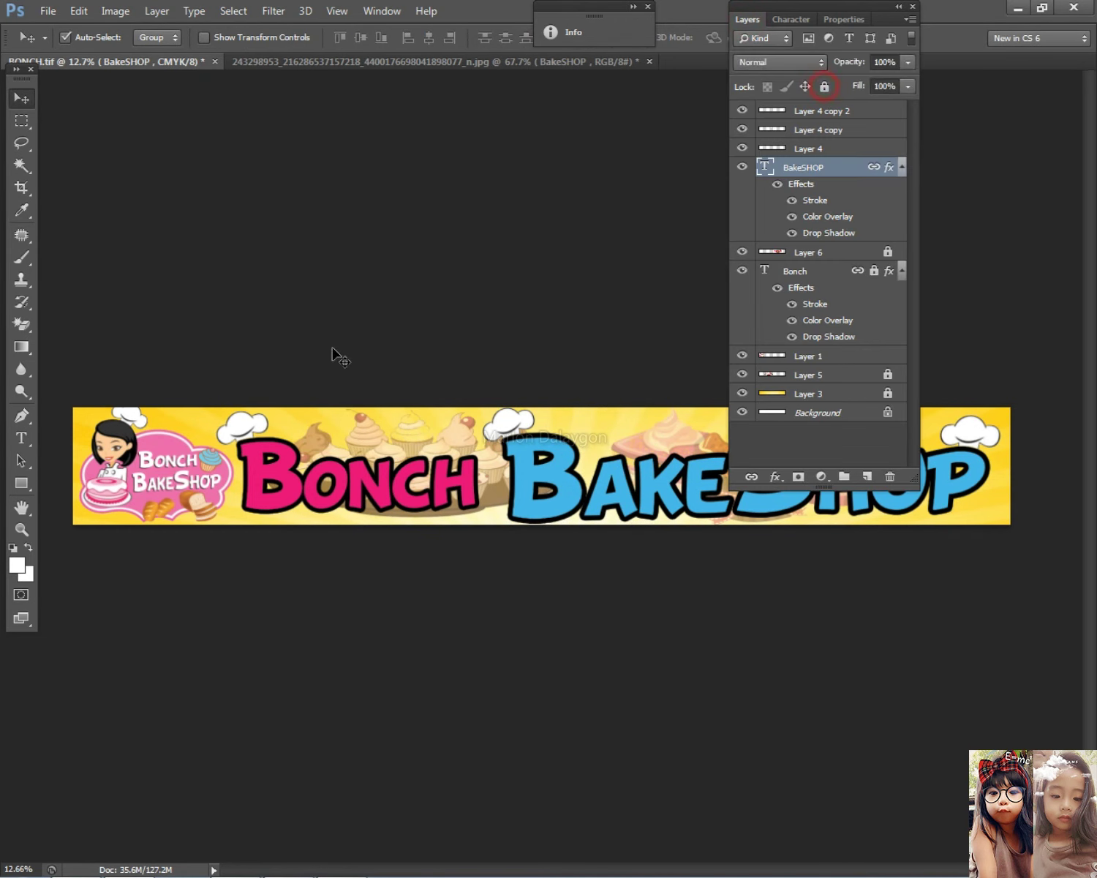
click(337, 499)
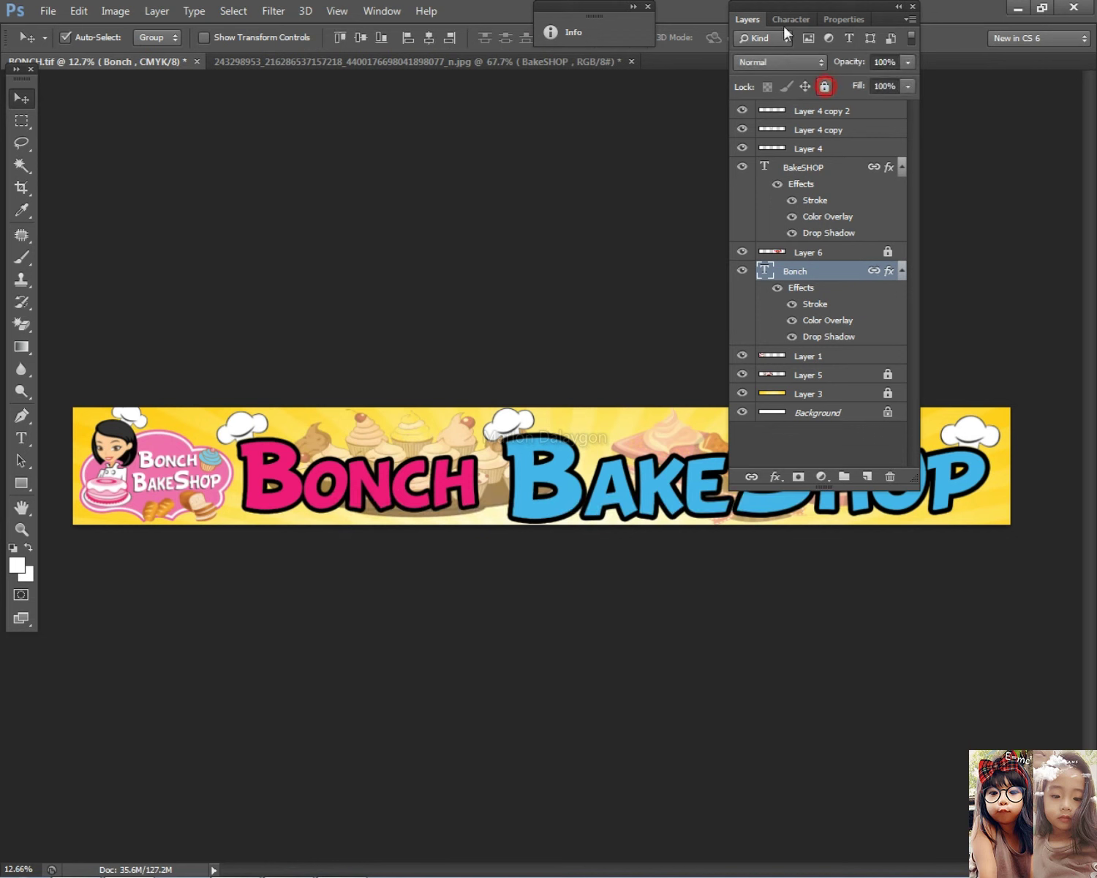
double_click(747, 20)
Step: Select both text layers with the three chef hats on the letters and link them together
drag(973, 601, 241, 416)
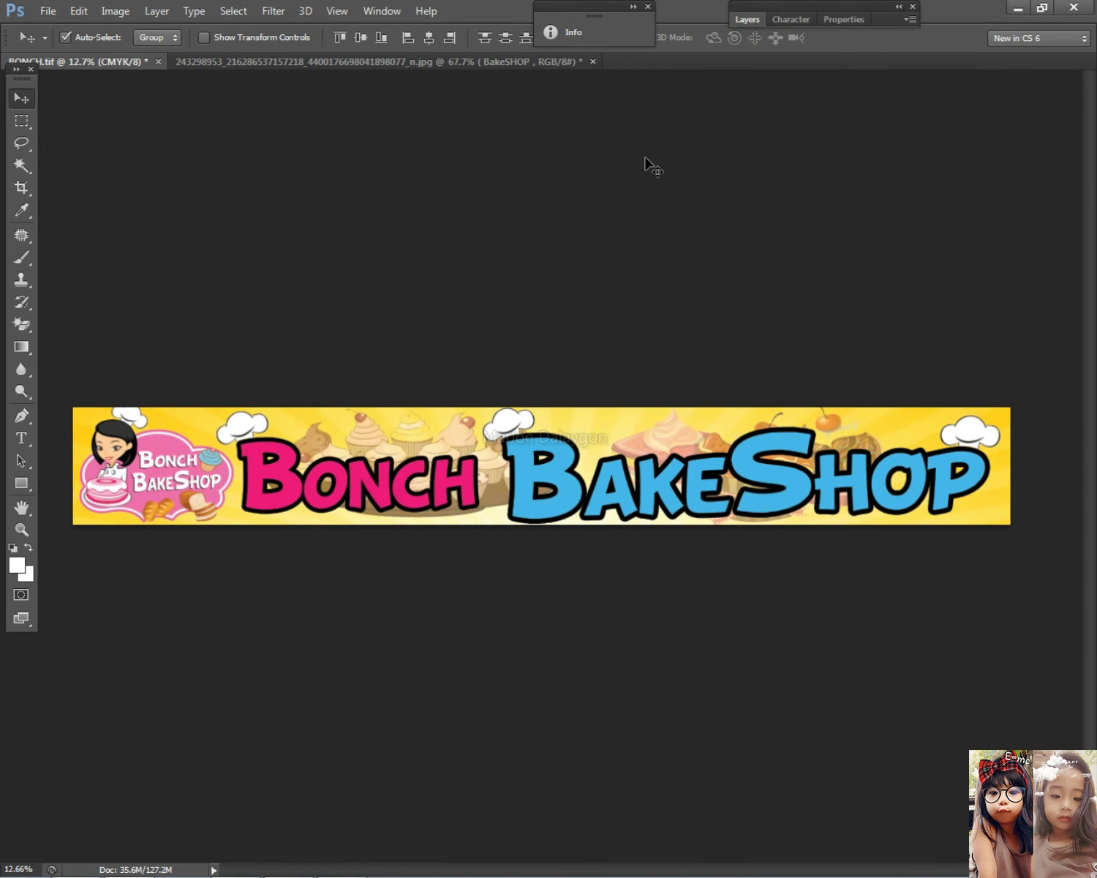
click(749, 20)
right_click(841, 153)
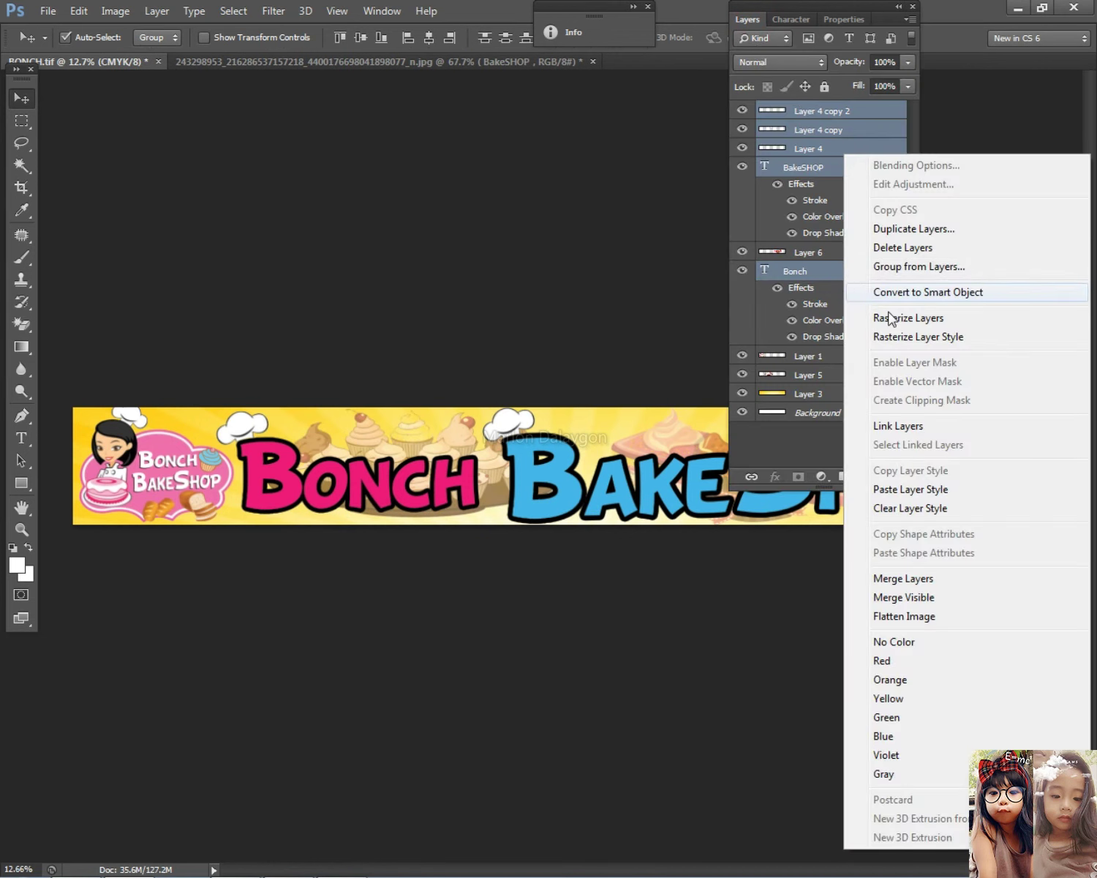
click(910, 426)
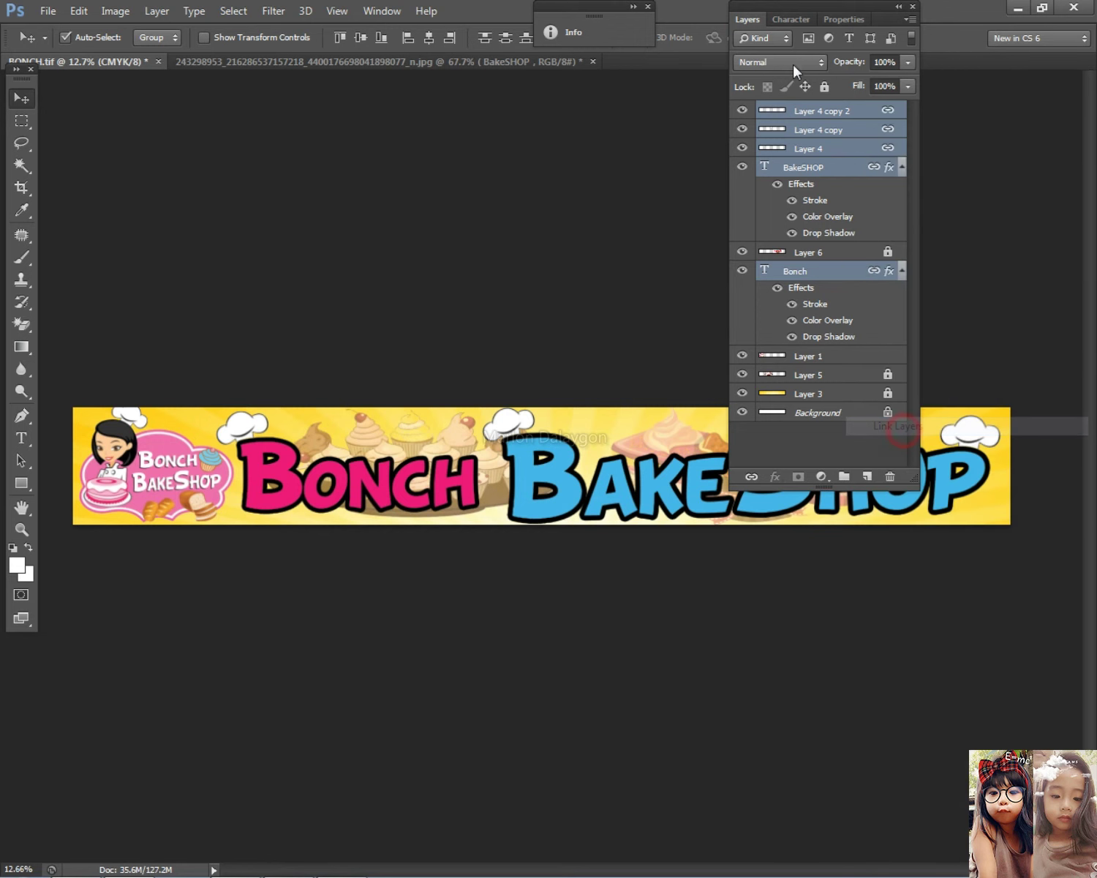
click(751, 19)
Step: Scale the linked text and chef hats slightly narrower and shift them slightly to the right
key(ctrl+t)
drag(1015, 522, 1002, 522)
key(Return)
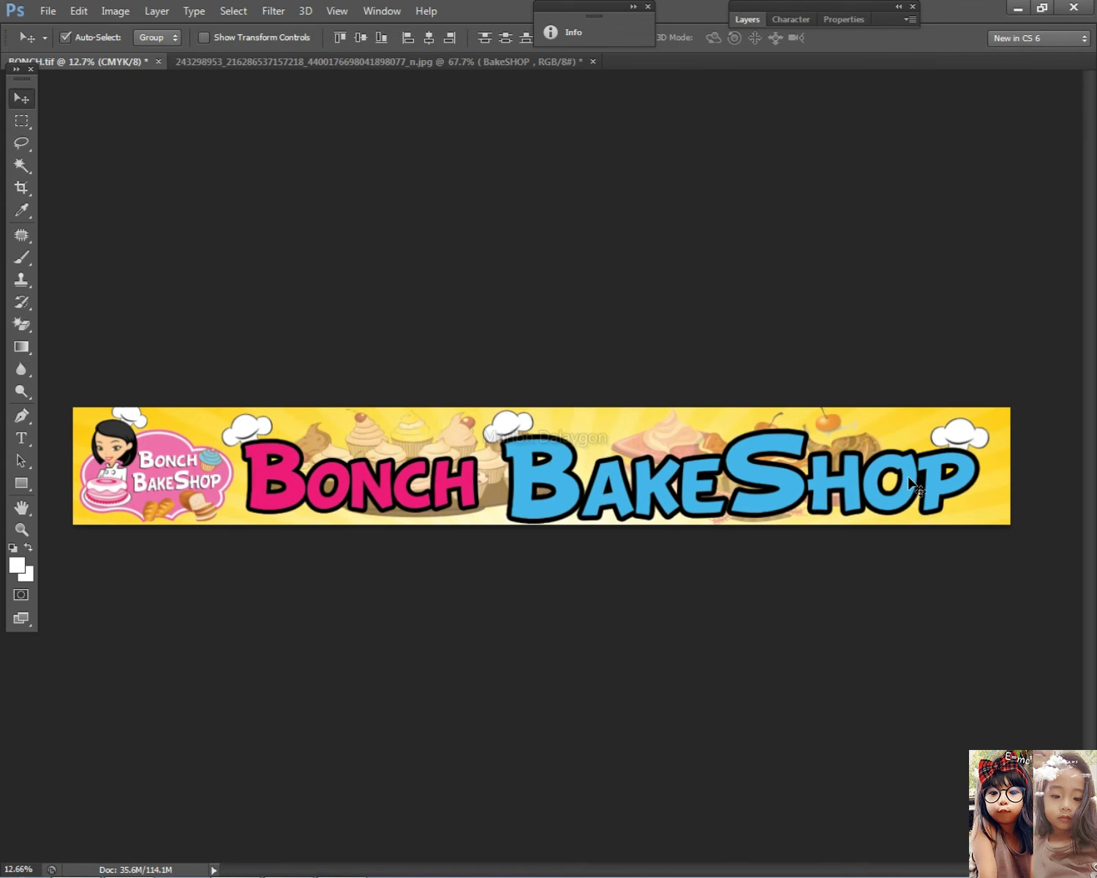
scroll(643, 519, down, 2)
scroll(727, 633, up, 3)
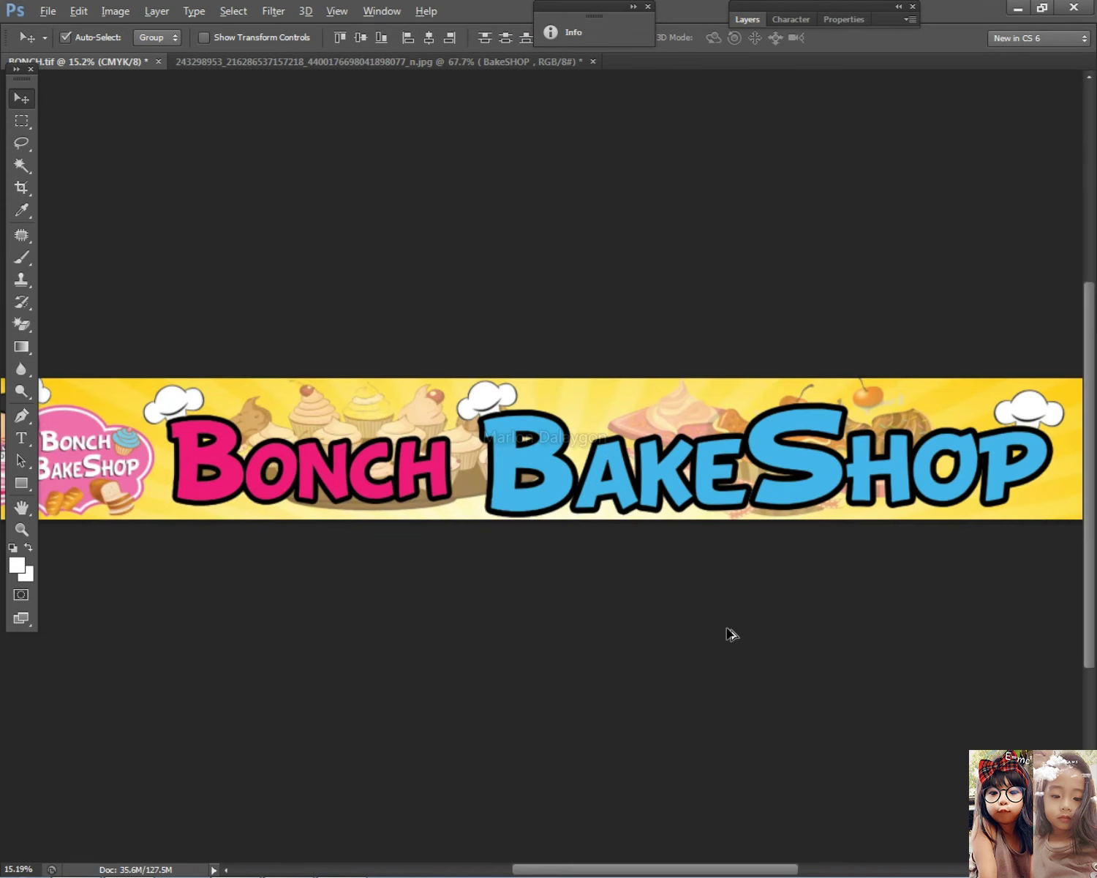
scroll(727, 630, down, 2)
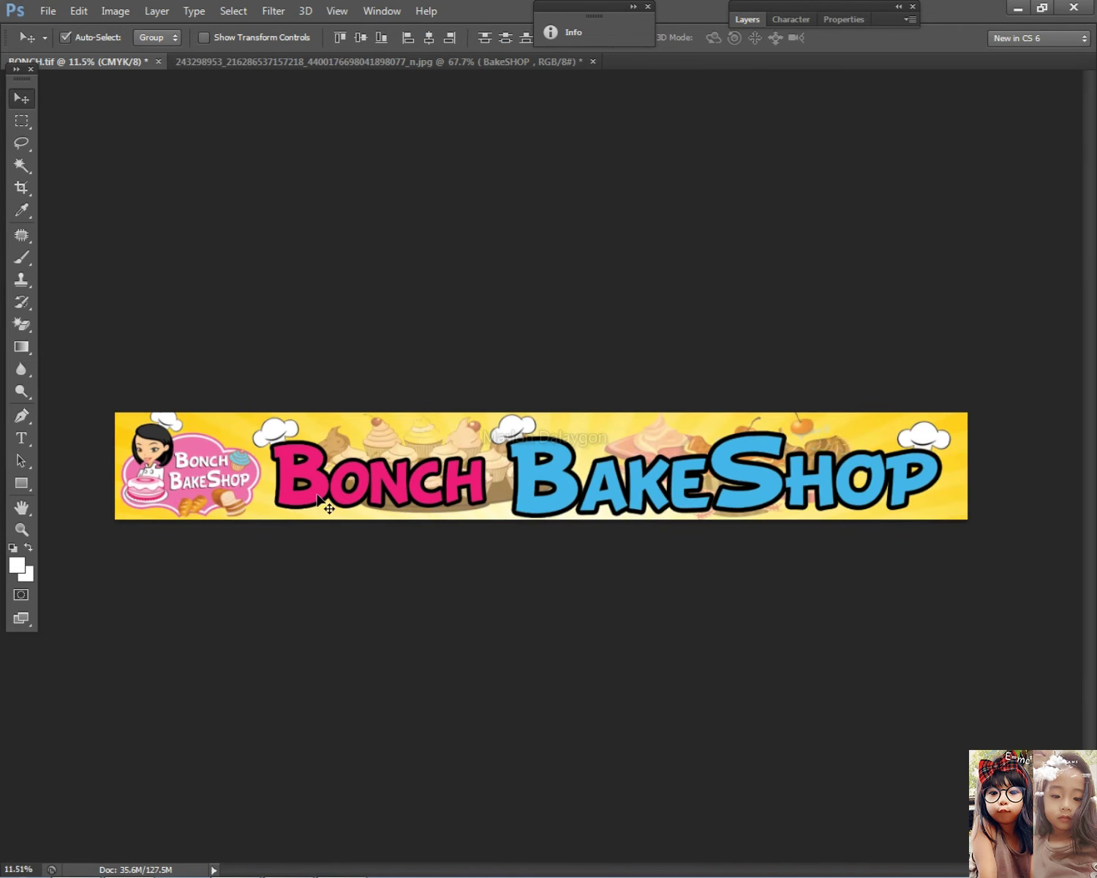
drag(349, 500, 356, 497)
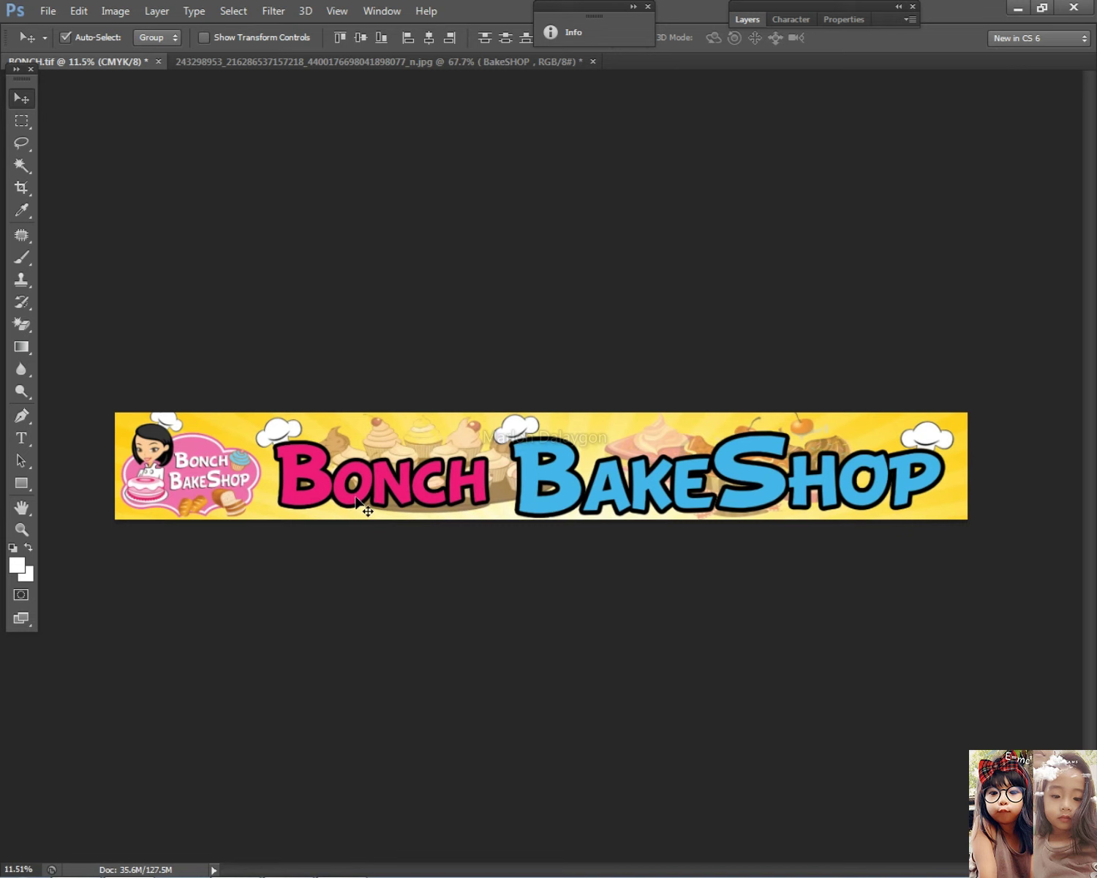
Step: Compress the linked text and chef hats from their left edge to leave more room beside the logo
scroll(353, 505, up, 3)
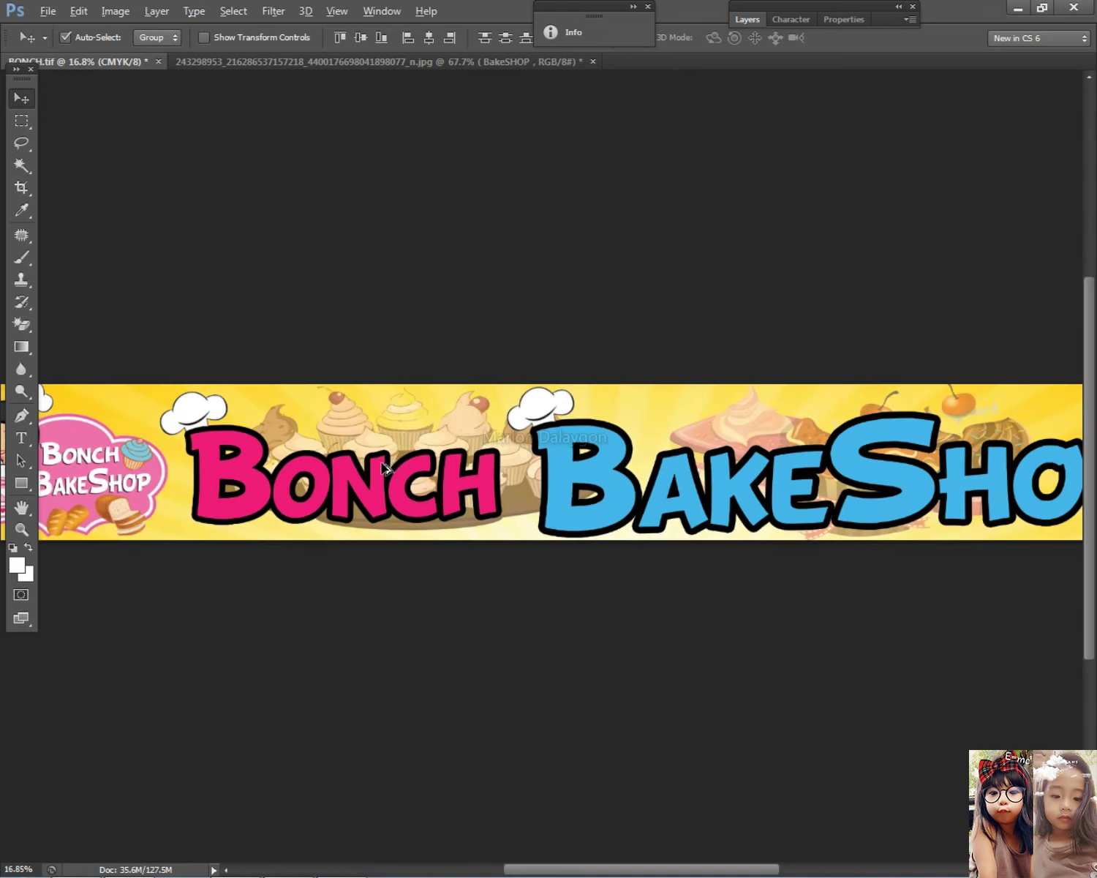
scroll(292, 501, down, 2)
scroll(245, 498, up, 1)
scroll(245, 498, down, 3)
drag(218, 386, 1038, 568)
scroll(444, 474, down, 3)
key(ctrl+t)
drag(271, 479, 304, 479)
key(Return)
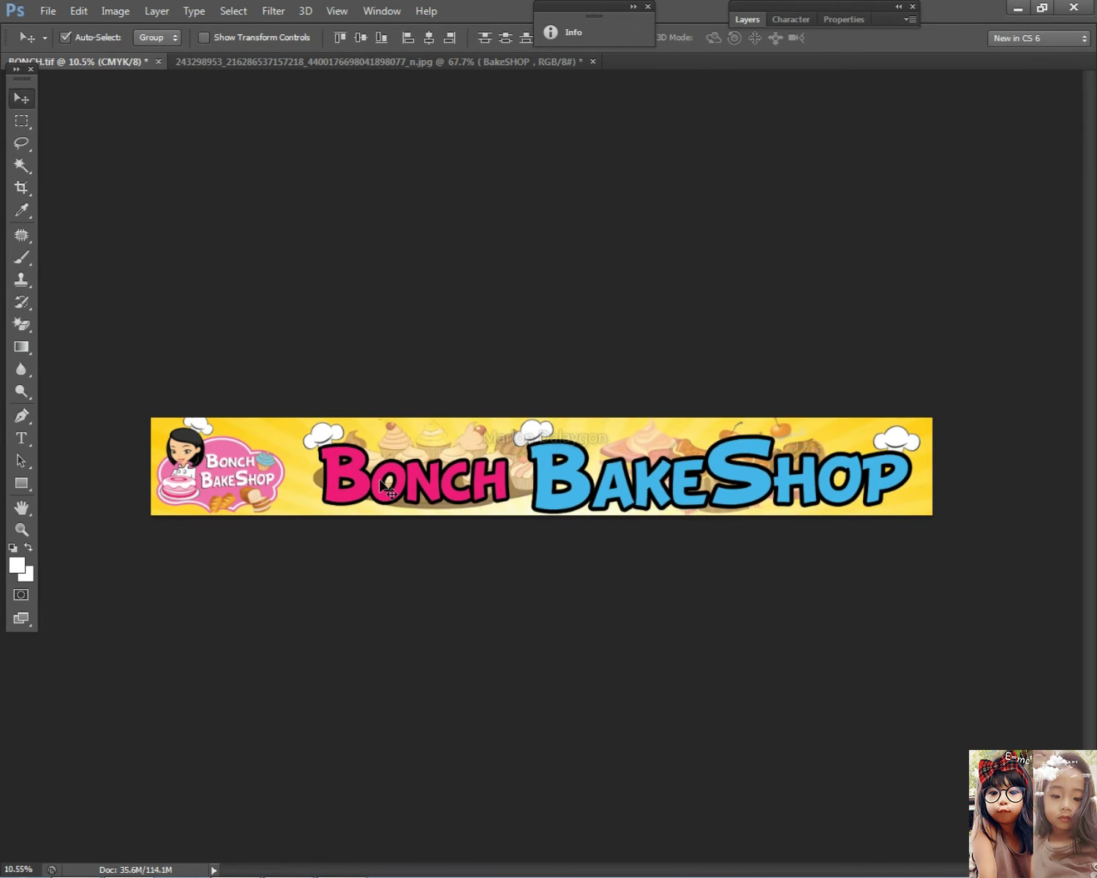
Step: Resize the logo (Layer 1) to 113.51% width and 95.60% height so its chef hat fits inside the banner
scroll(29, 523, up, 3)
right_click(150, 468)
click(176, 479)
scroll(176, 480, down, 3)
key(ctrl+t)
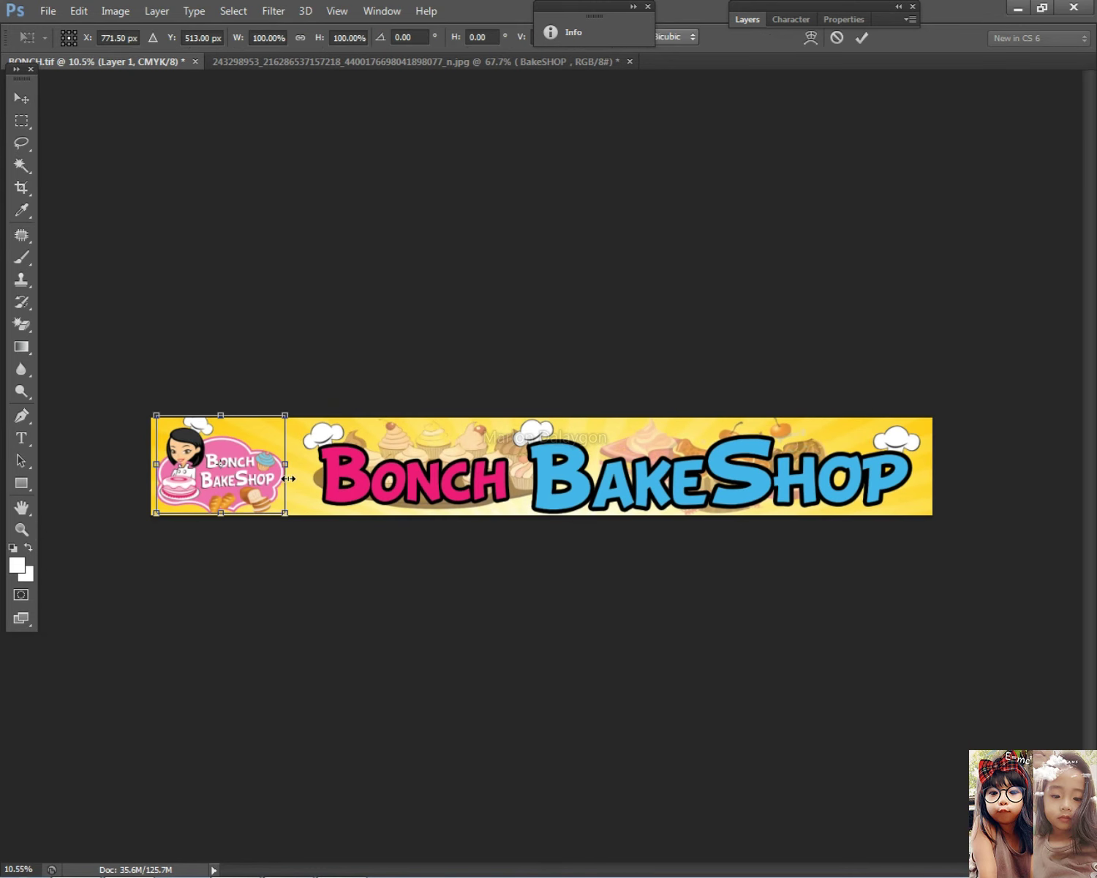
drag(288, 478, 304, 473)
scroll(178, 448, up, 4)
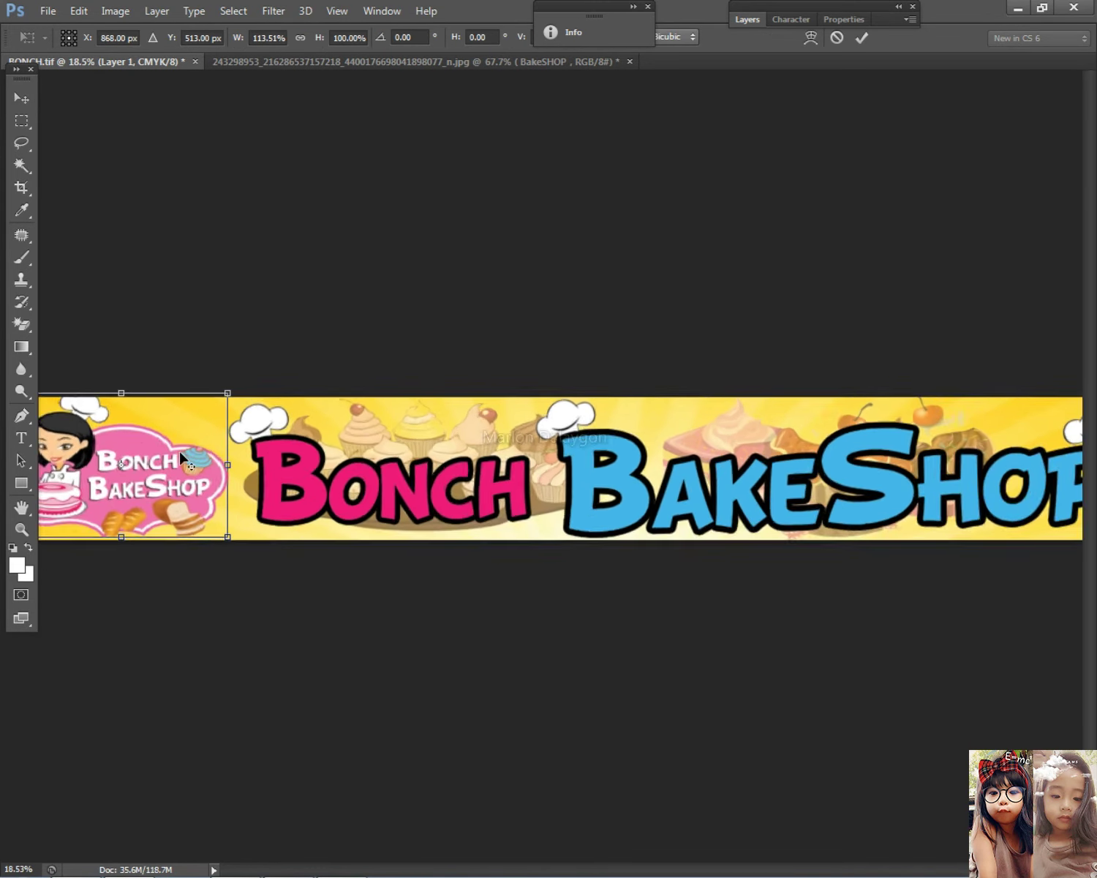
drag(132, 481, 373, 412)
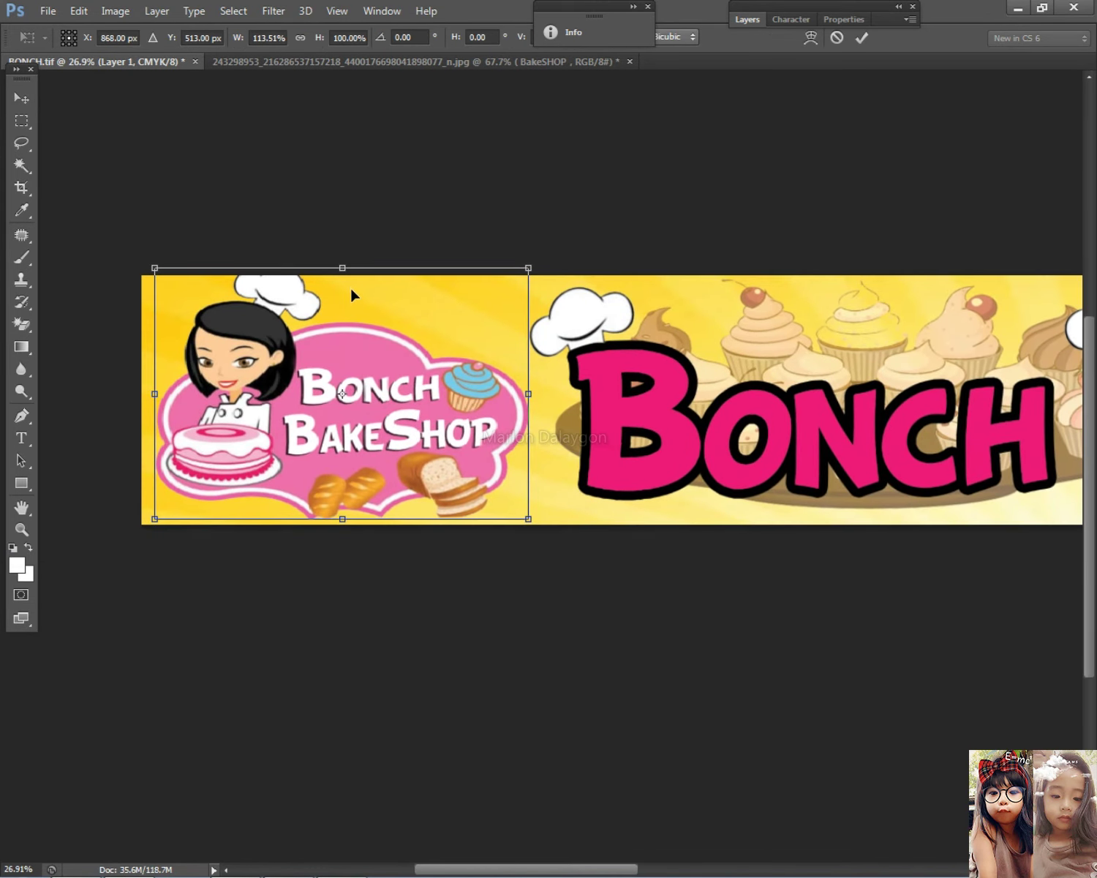
drag(344, 269, 347, 284)
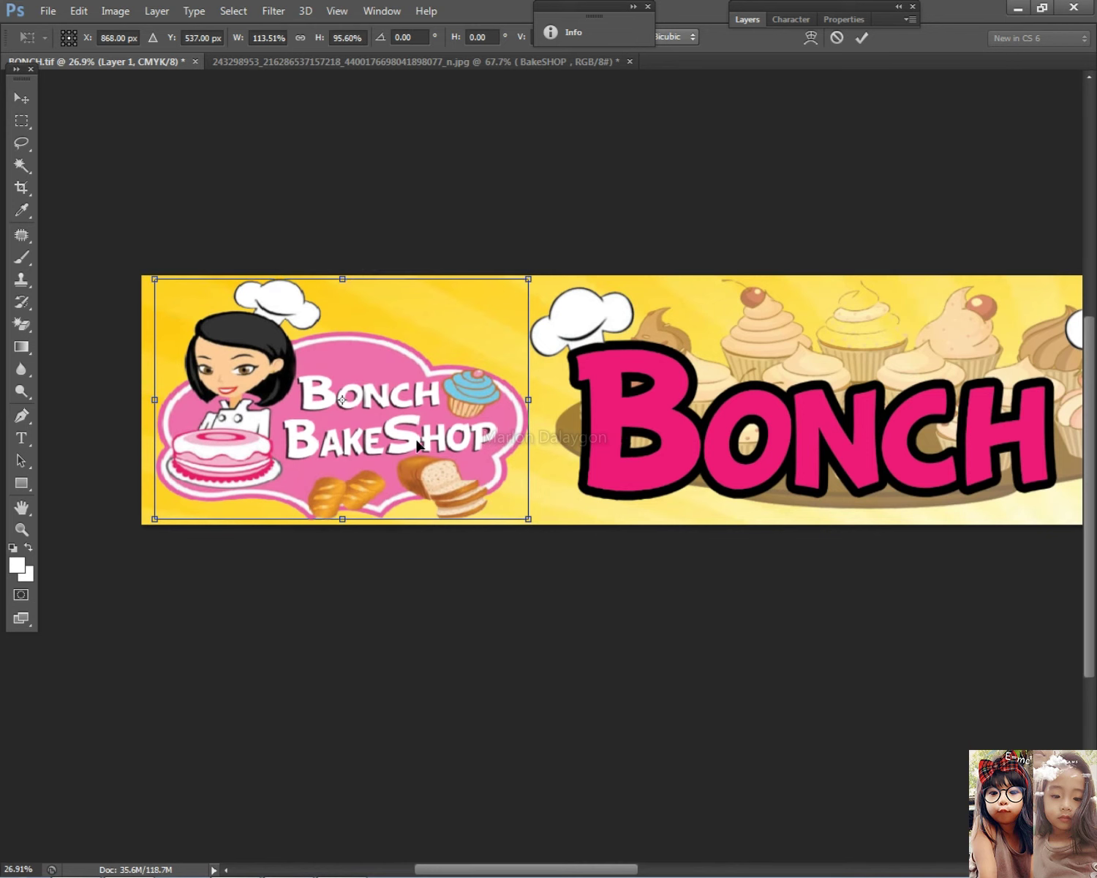
key(Return)
scroll(379, 497, down, 4)
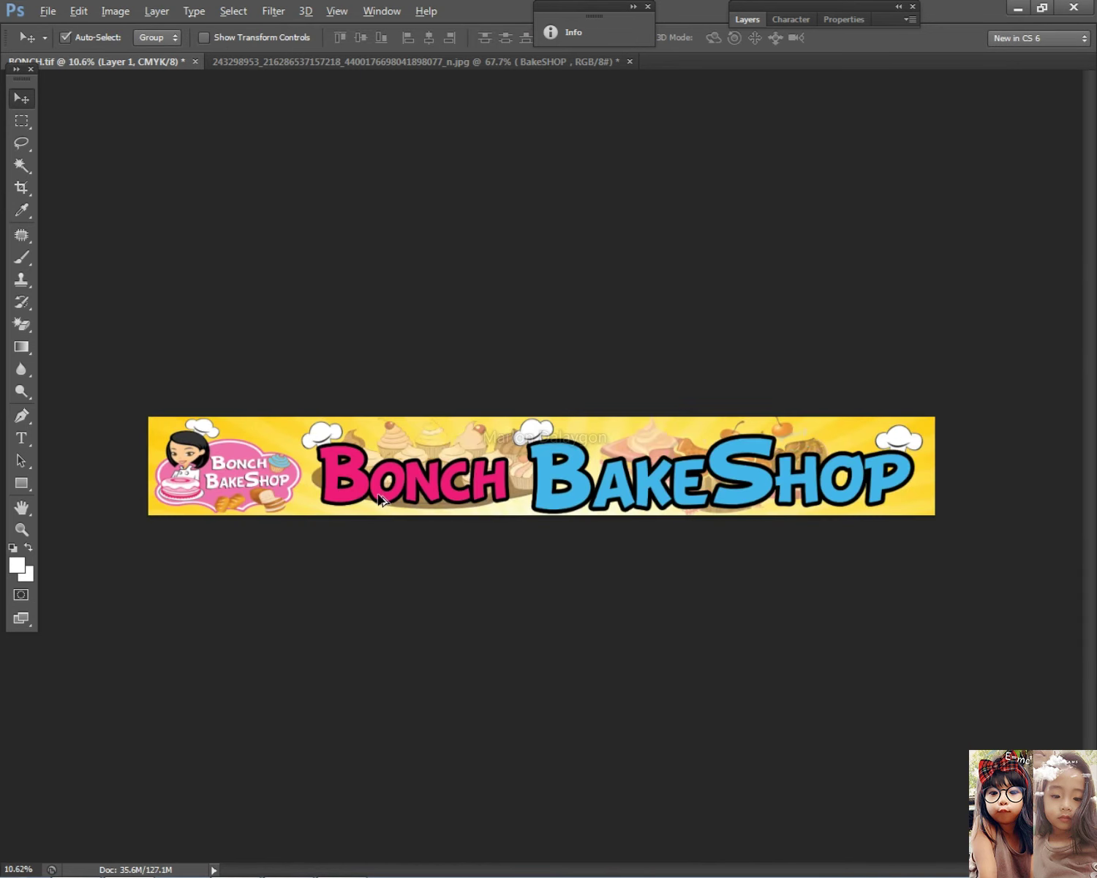
Step: Stretch the linked text and chef hats leftward to close the gap beside the logo
scroll(380, 499, up, 3)
scroll(380, 497, down, 1)
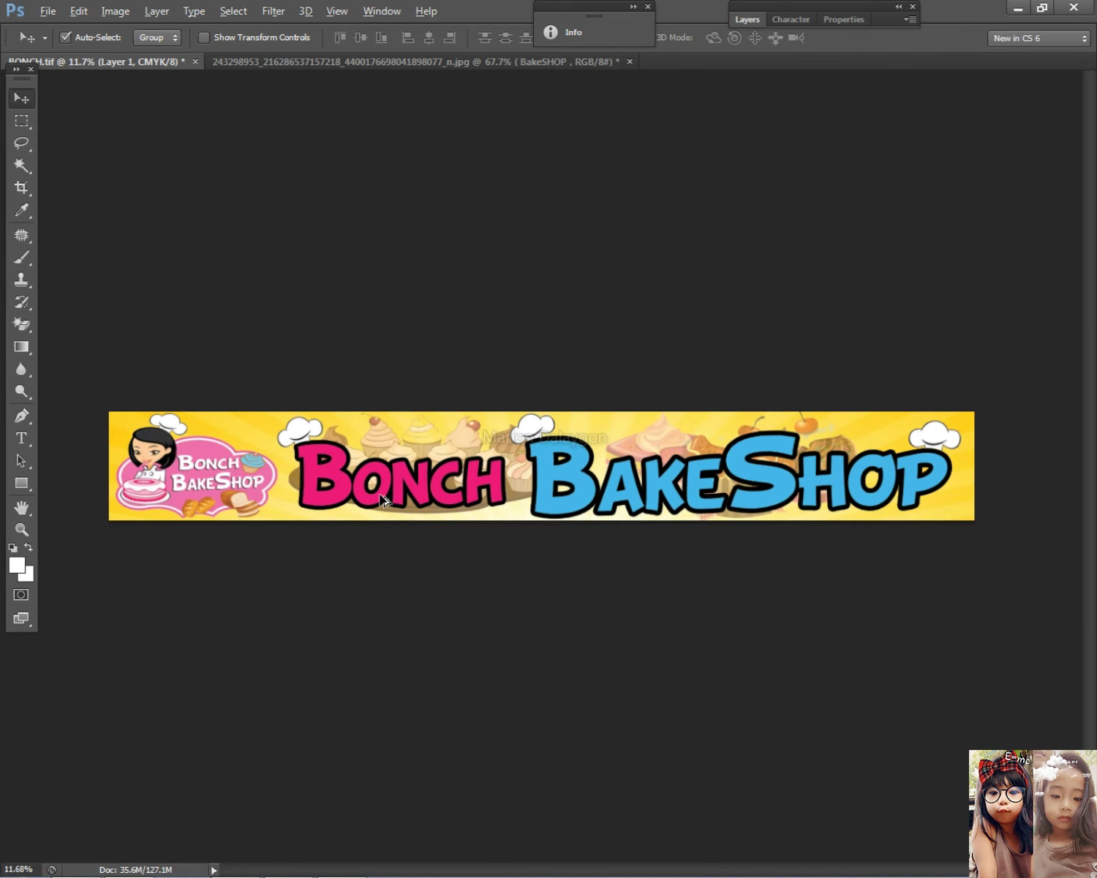
scroll(382, 500, up, 1)
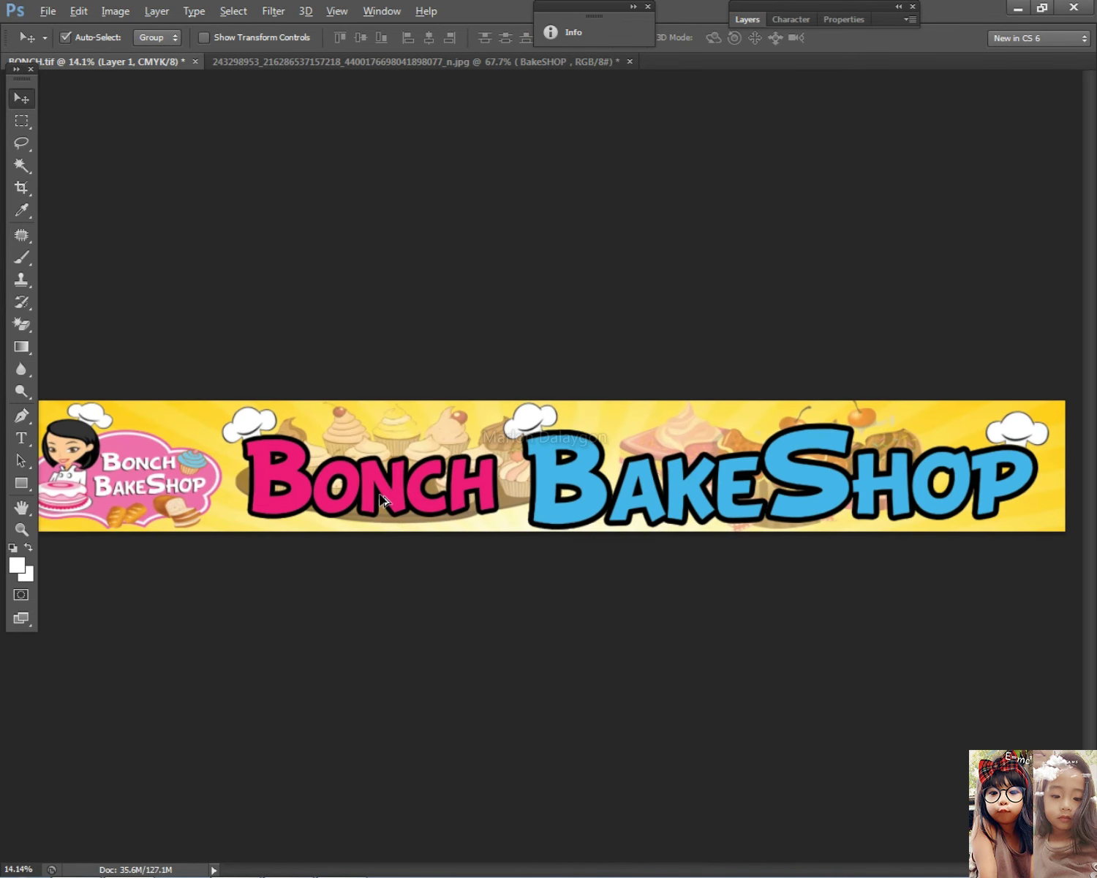
key(ctrl+t)
drag(219, 468, 202, 468)
key(Return)
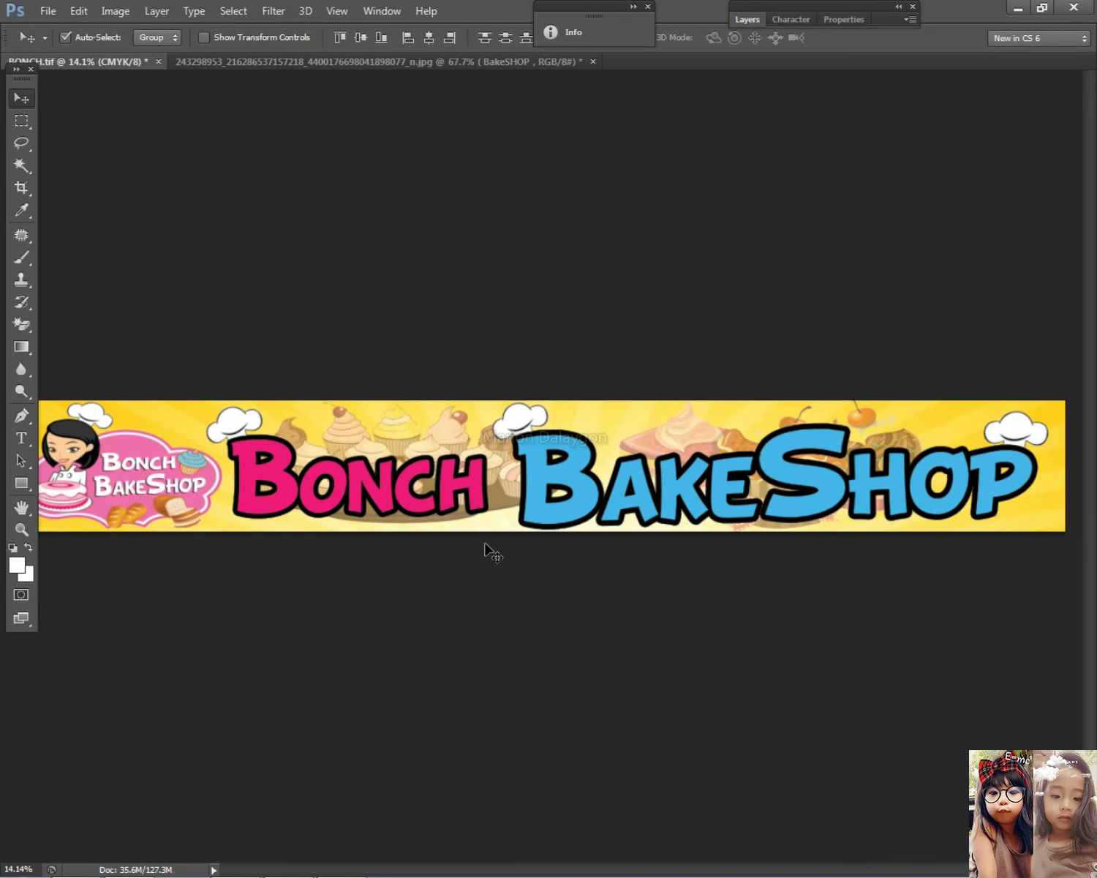
scroll(863, 623, down, 2)
scroll(768, 629, up, 2)
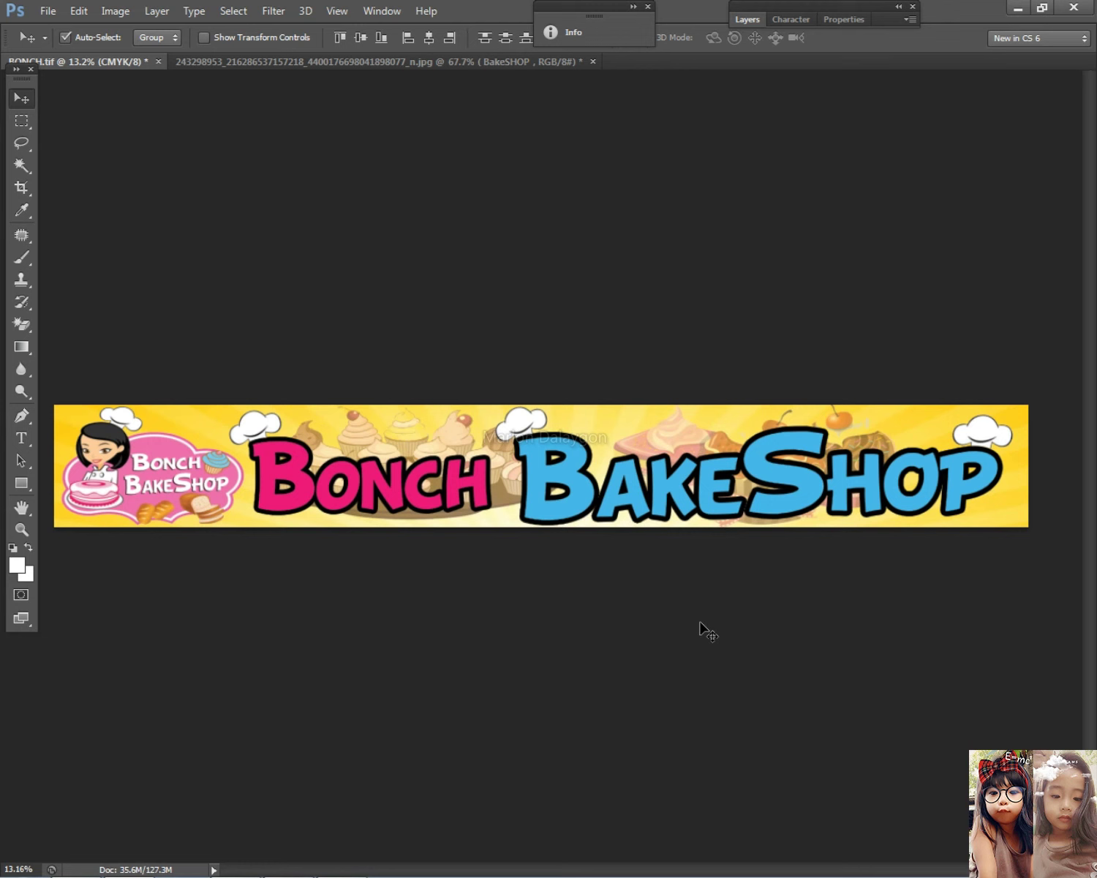
scroll(699, 622, down, 1)
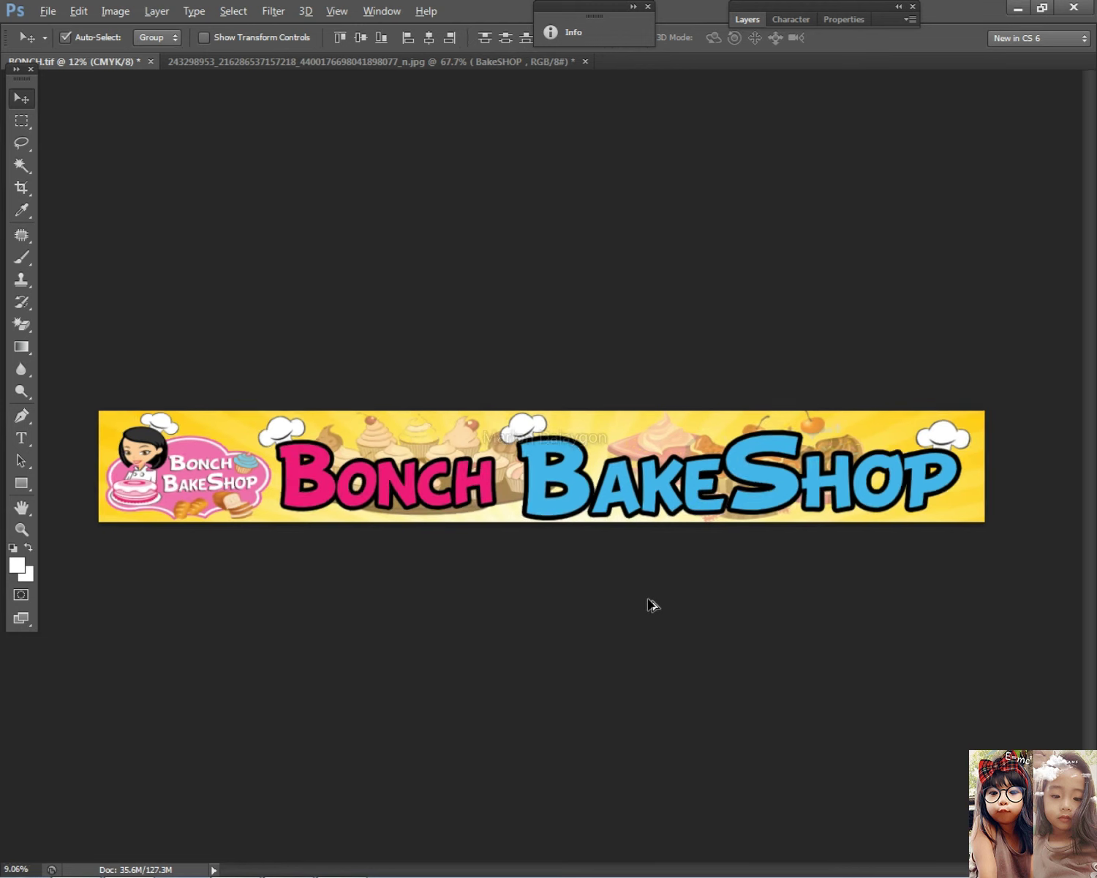
scroll(649, 602, up, 2)
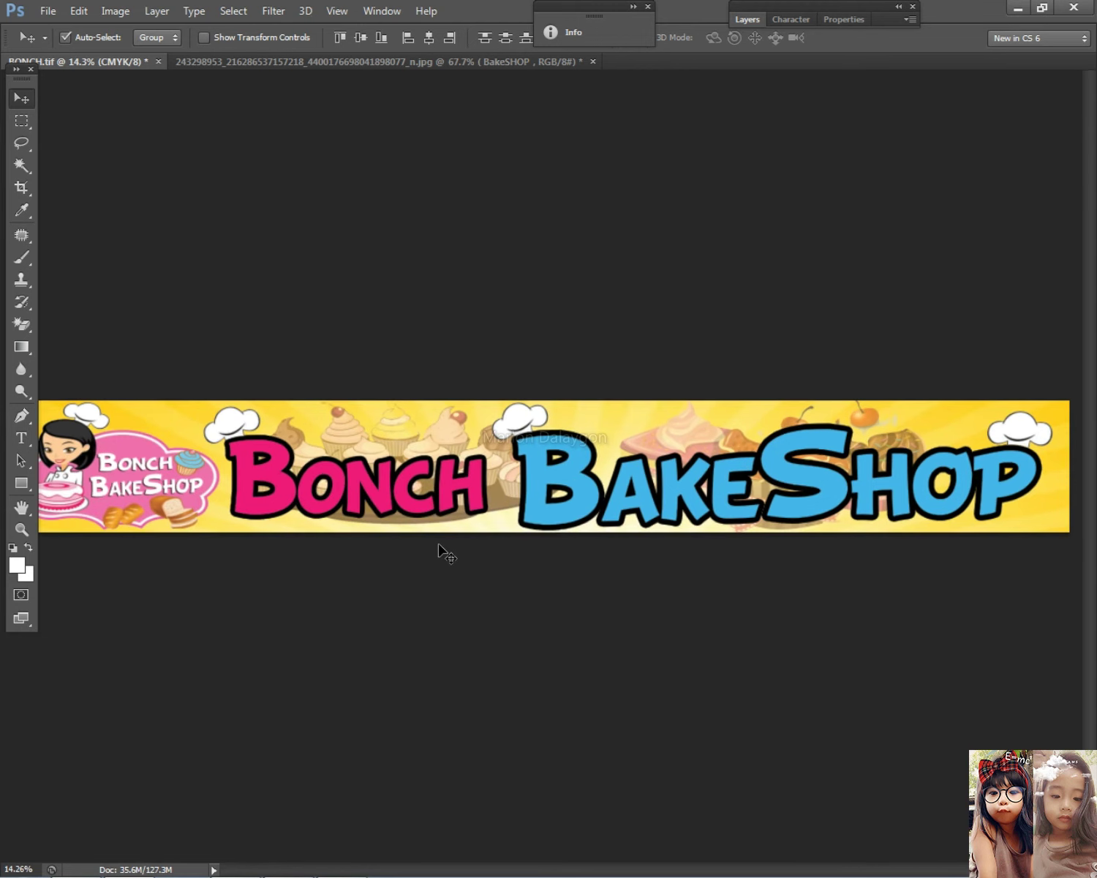
Step: Switch to Chrome and copy the PNGkit image of small bread loaves from the related bread results
key(alt+Tab)
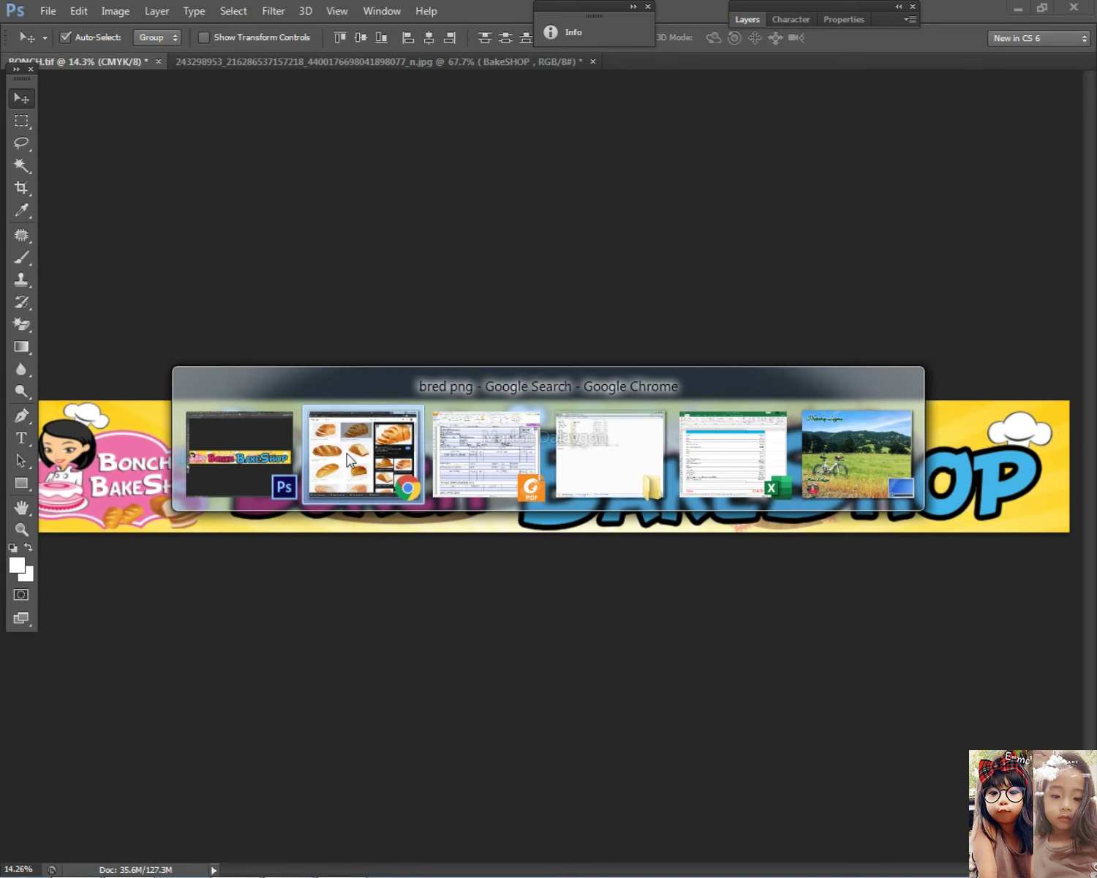
scroll(936, 515, down, 3)
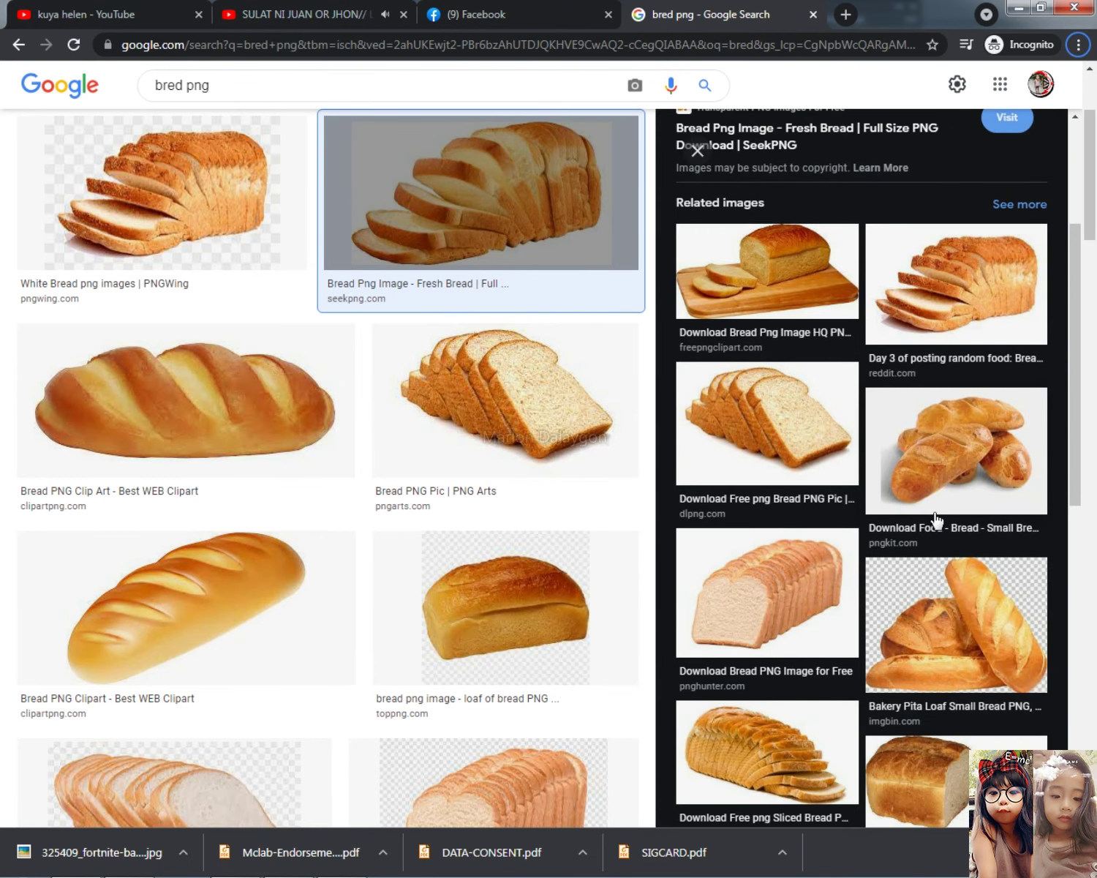
click(971, 414)
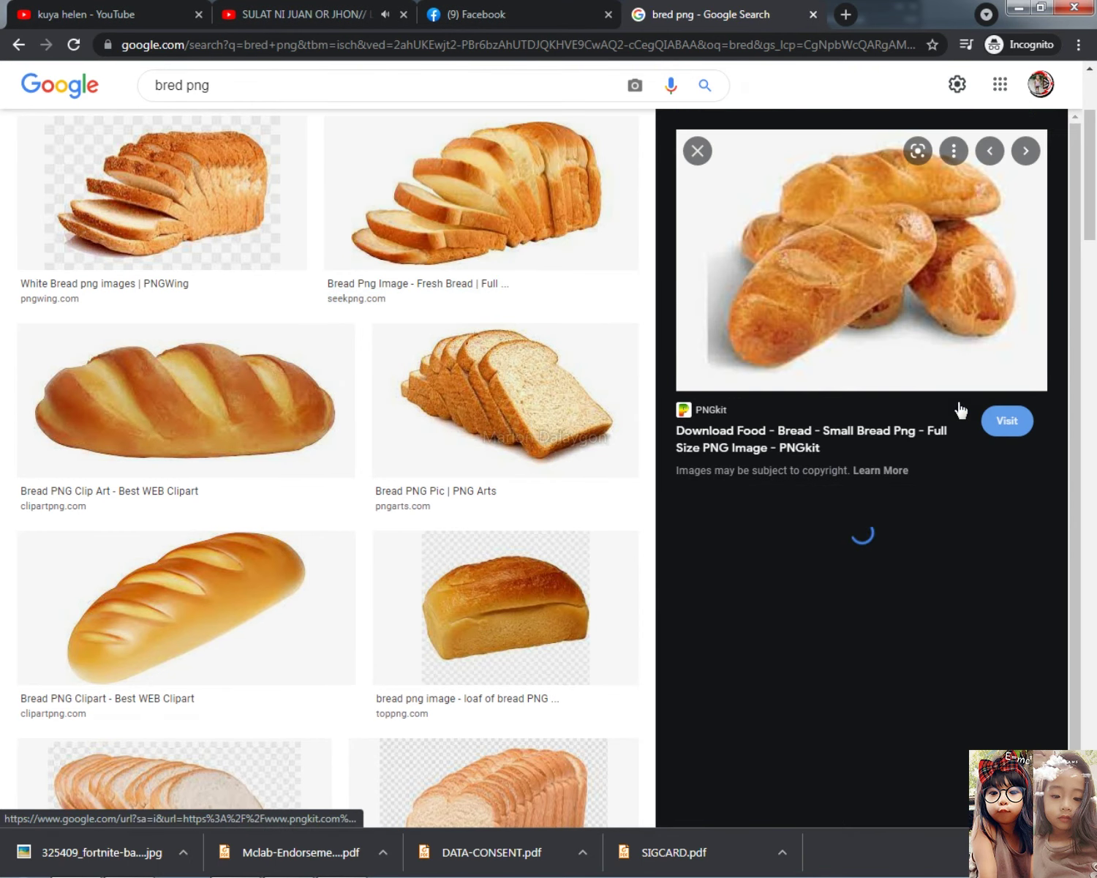
right_click(890, 275)
click(963, 472)
Step: Switch back to Photoshop and paste the bread loaves image onto the BakeShop end of the banner
key(alt+Tab)
click(361, 452)
drag(855, 486, 474, 429)
key(ctrl+v)
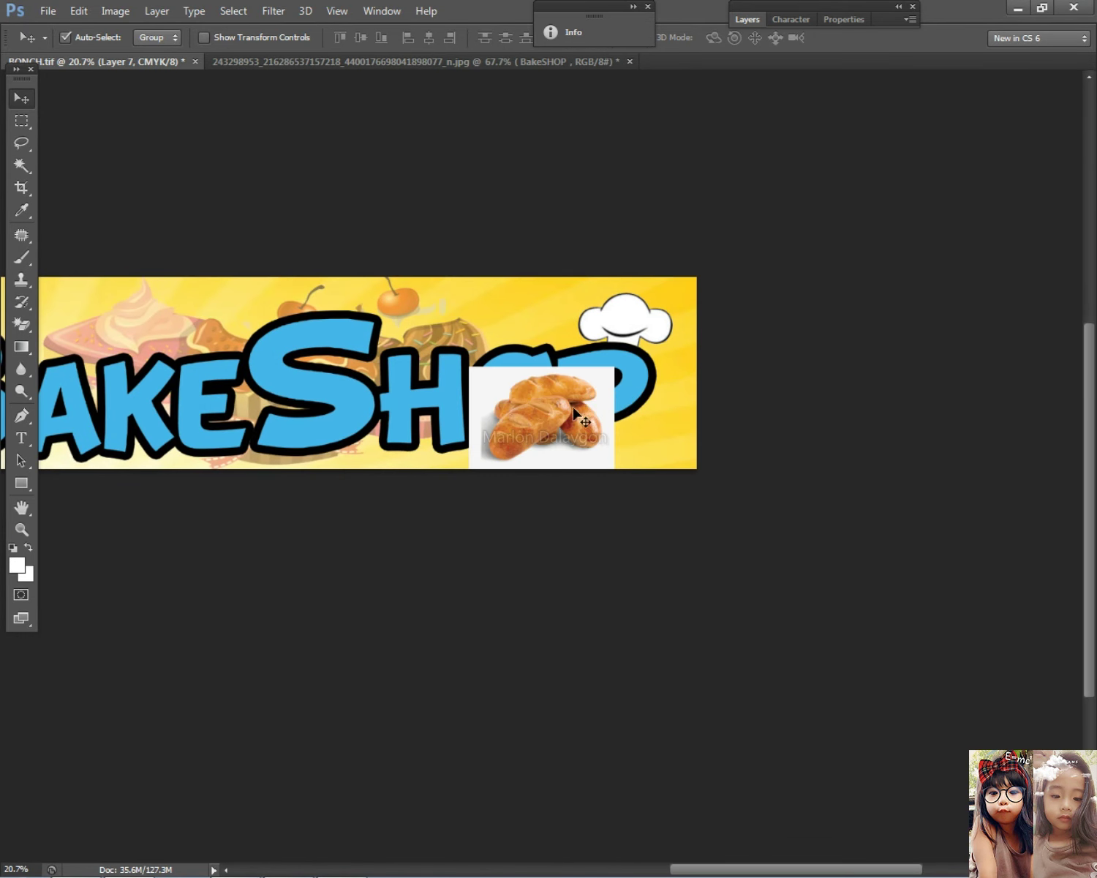
Step: Scale the pasted bread image to about 121% and place it over the letter P of BakeShop
drag(565, 418, 627, 358)
key(ctrl+t)
drag(675, 407, 715, 449)
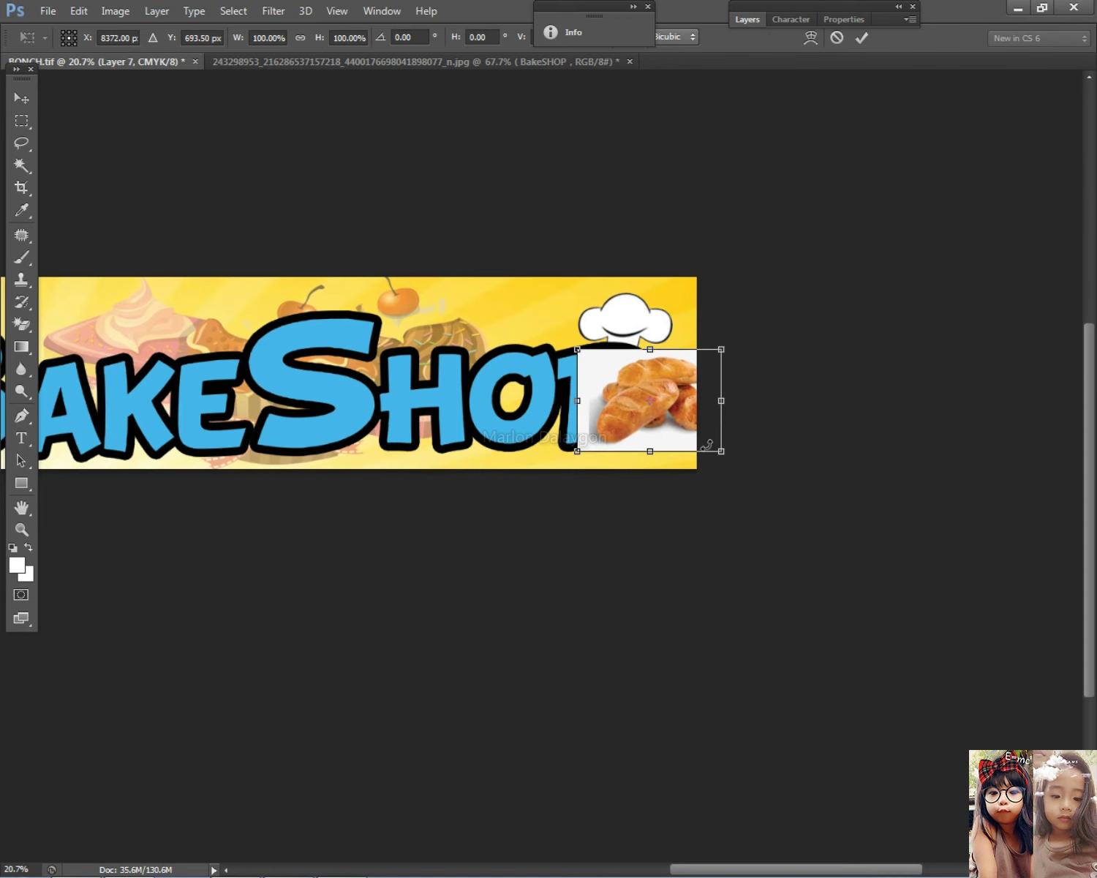
drag(572, 345, 543, 318)
drag(659, 358, 624, 371)
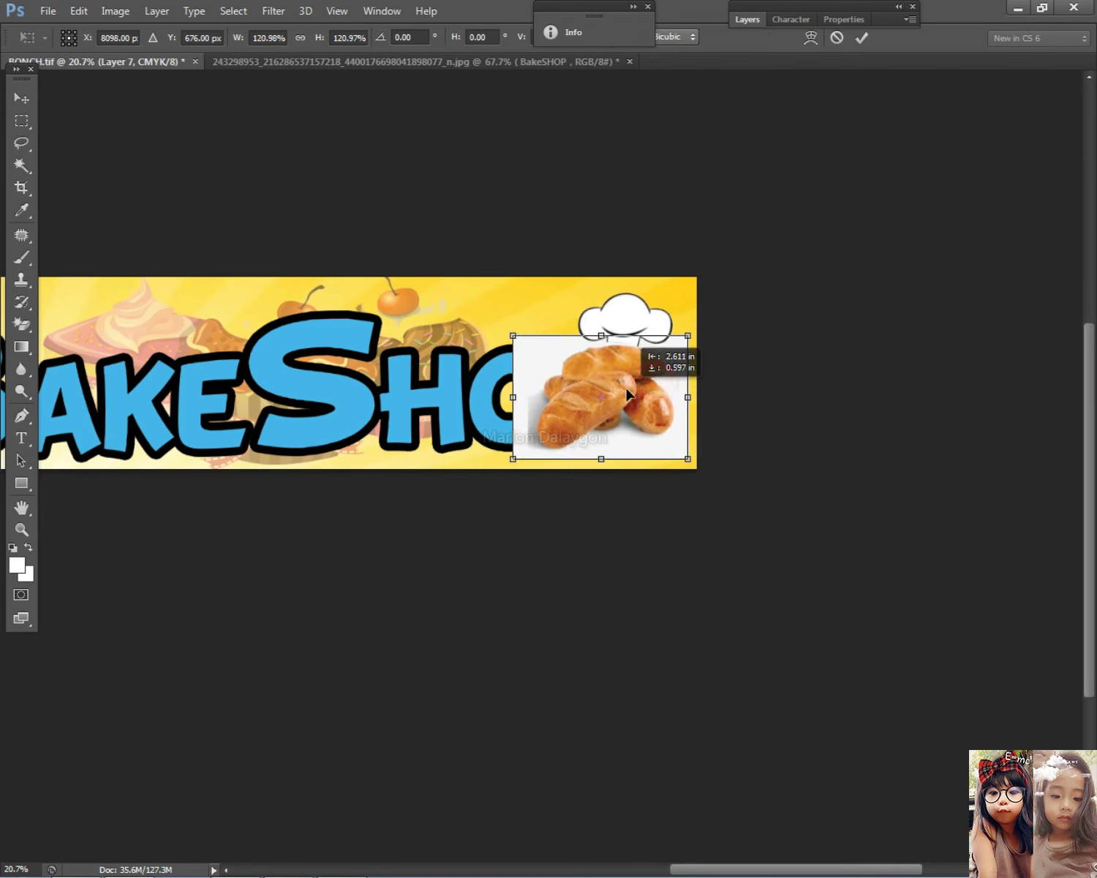
key(Return)
Step: Send the bread image to the back of the layer stack, and send the sunburst background (Layer 3) behind it
click(157, 11)
click(287, 410)
click(437, 458)
right_click(516, 304)
click(534, 317)
click(156, 11)
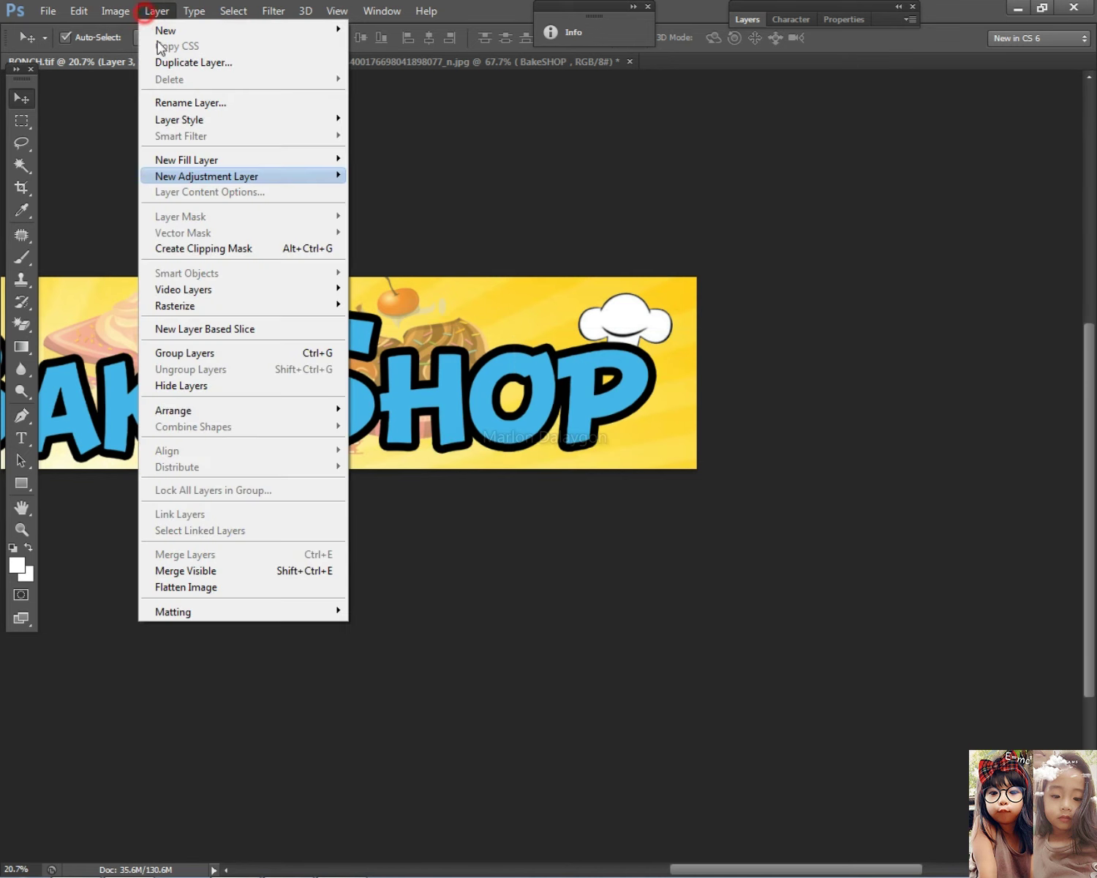
click(245, 409)
click(421, 456)
Step: Scale the bread image to about 70.5% and fit it into the banner's lower-right corner behind the letter P
right_click(689, 408)
click(680, 403)
drag(684, 410, 703, 435)
key(ctrl+t)
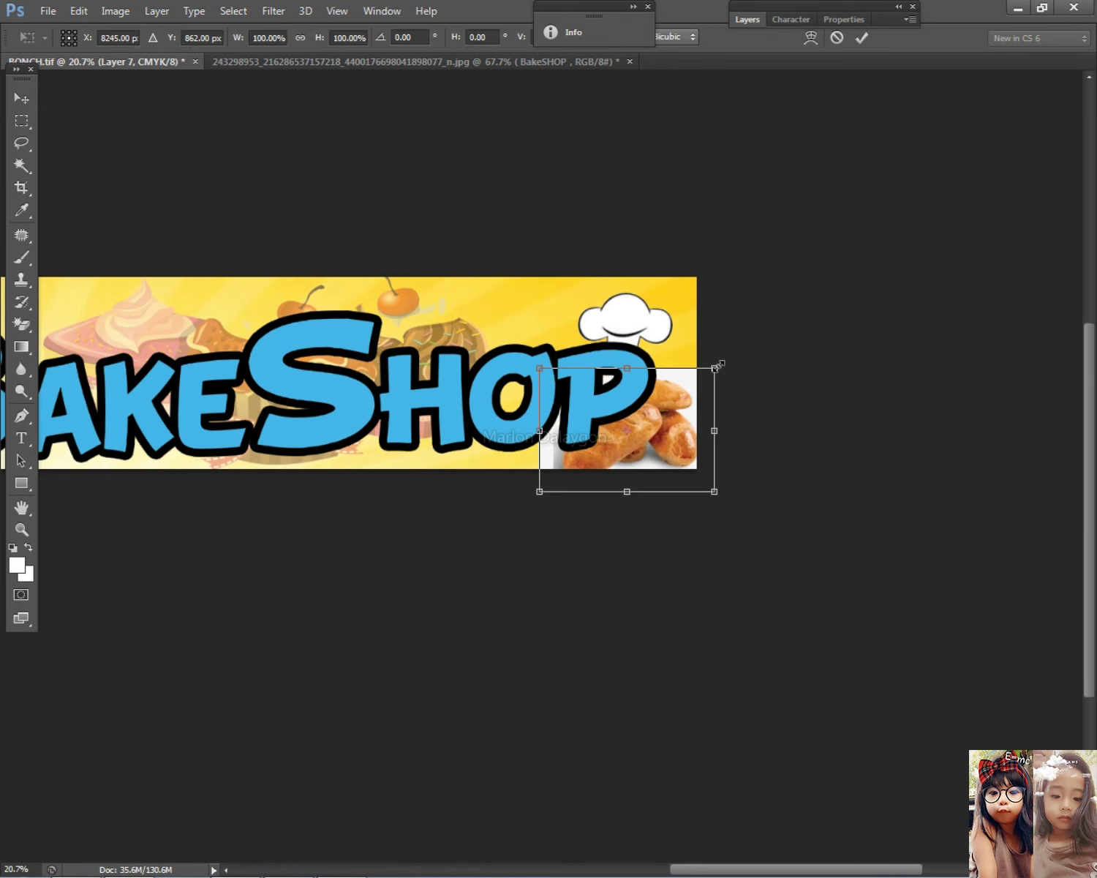
drag(715, 367, 662, 404)
drag(615, 448, 653, 428)
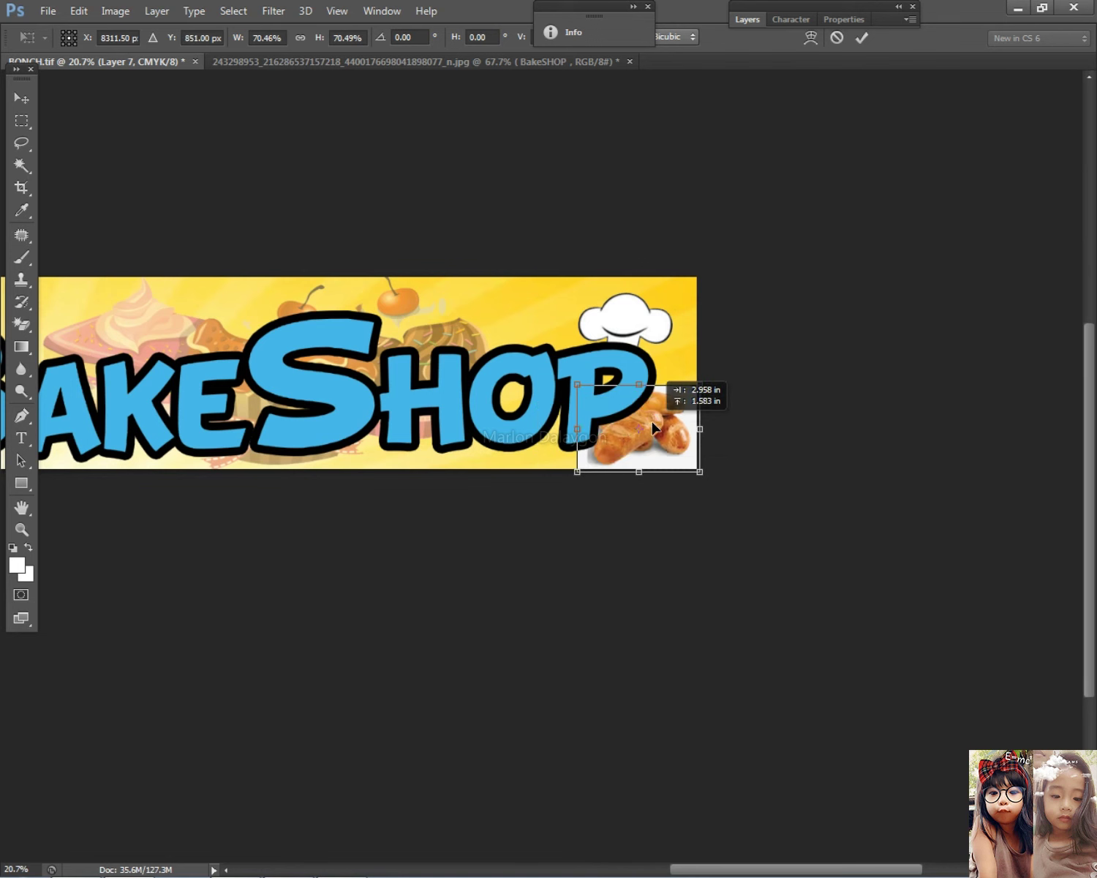
key(Return)
Step: Shift the bread image slightly inward and remove its white background with the Magic Eraser
scroll(650, 425, up, 5)
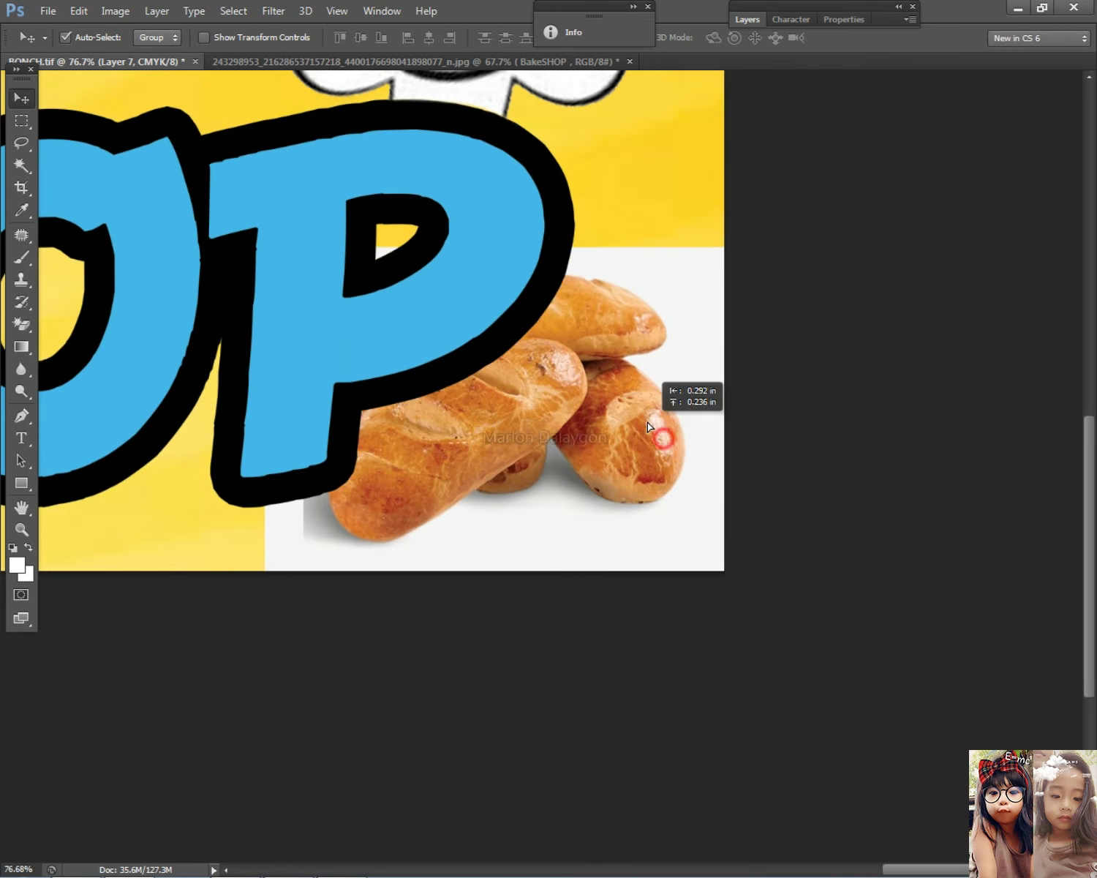
drag(601, 426, 578, 422)
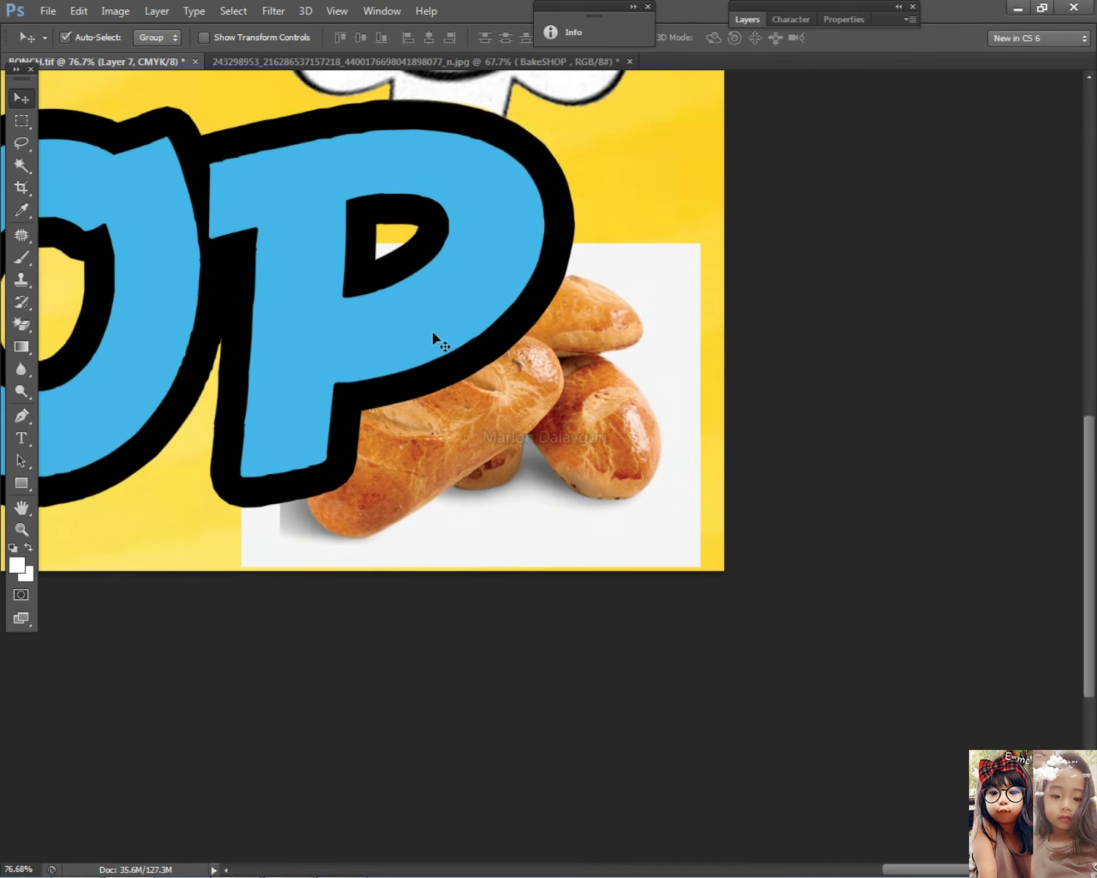
click(28, 319)
click(674, 330)
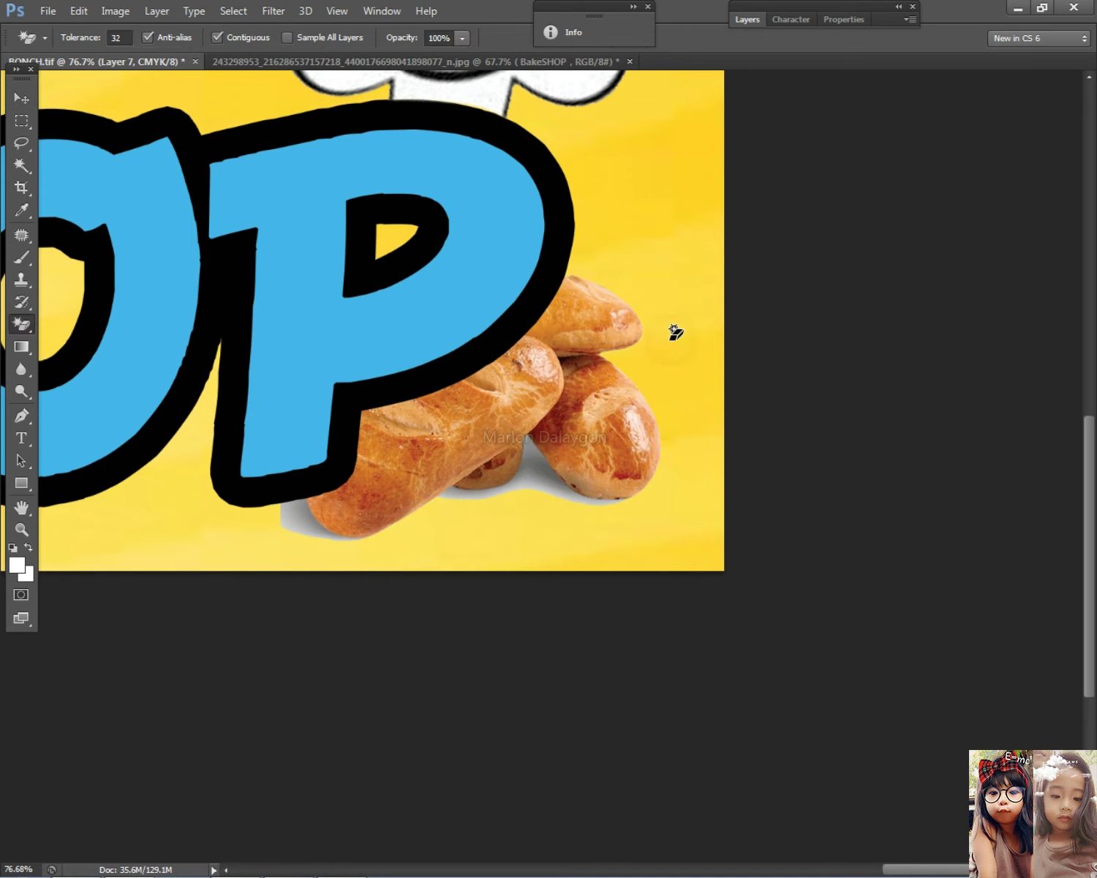
Step: Scale the bread loaves to 90.53% width and 90.65% height and align them flush with the banner's lower-right corner
click(20, 94)
drag(553, 390, 619, 422)
key(ctrl+t)
drag(730, 306, 697, 333)
drag(589, 400, 617, 389)
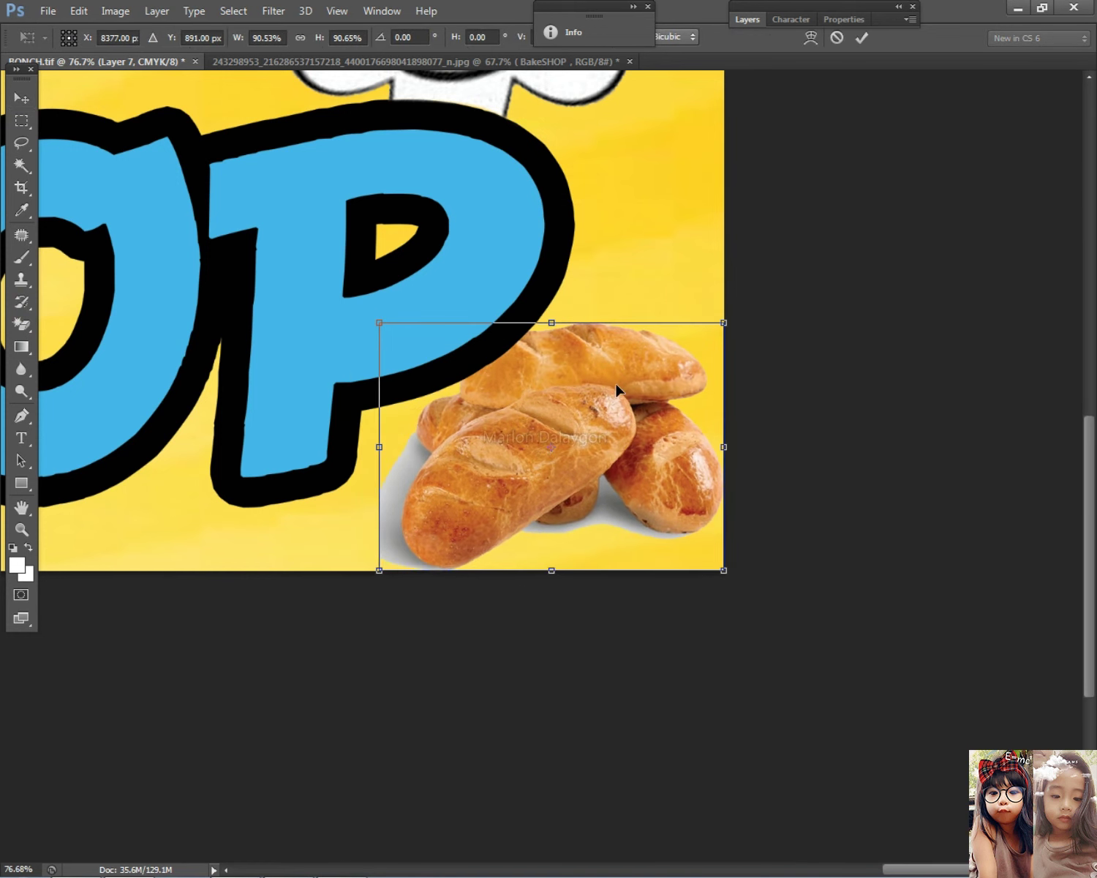
key(Return)
Step: Erase the gray shadows and leftover pale fringes around the bread loaves with the Magic Eraser
scroll(602, 378, down, 3)
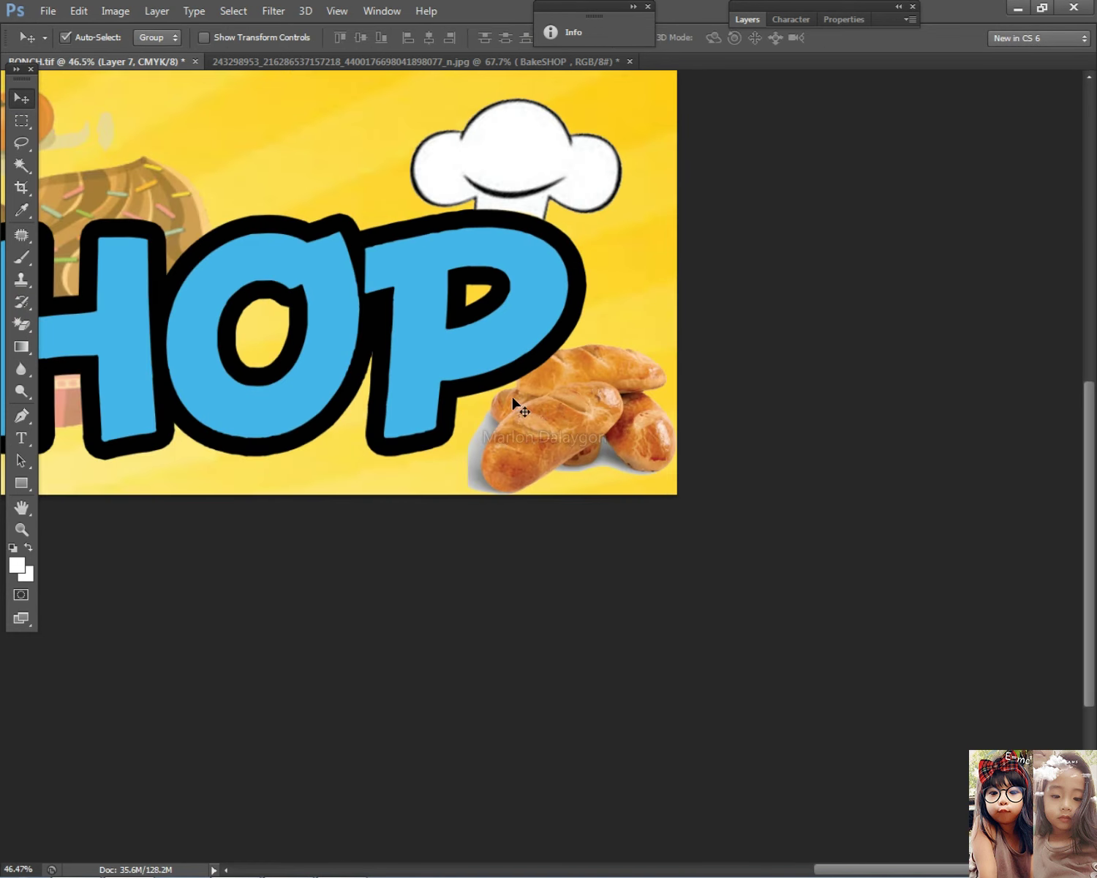
key(e)
scroll(564, 443, up, 2)
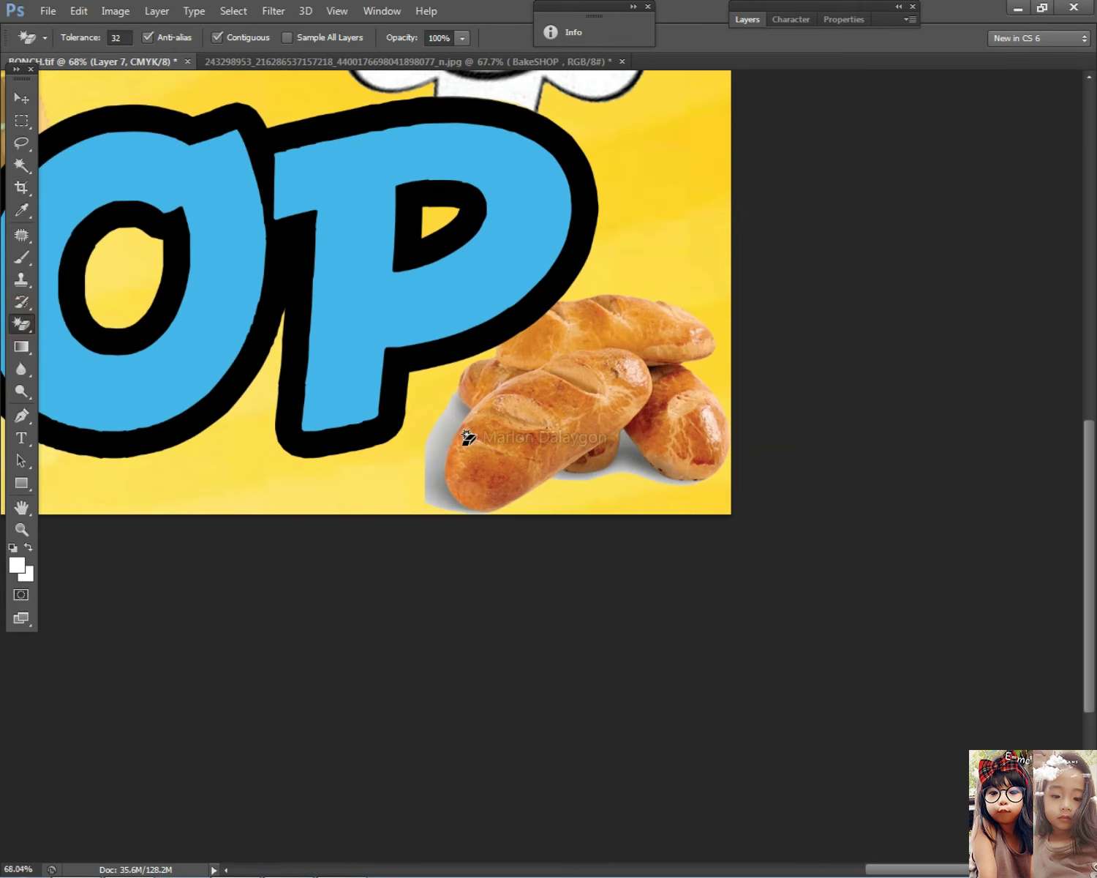
scroll(504, 432, up, 2)
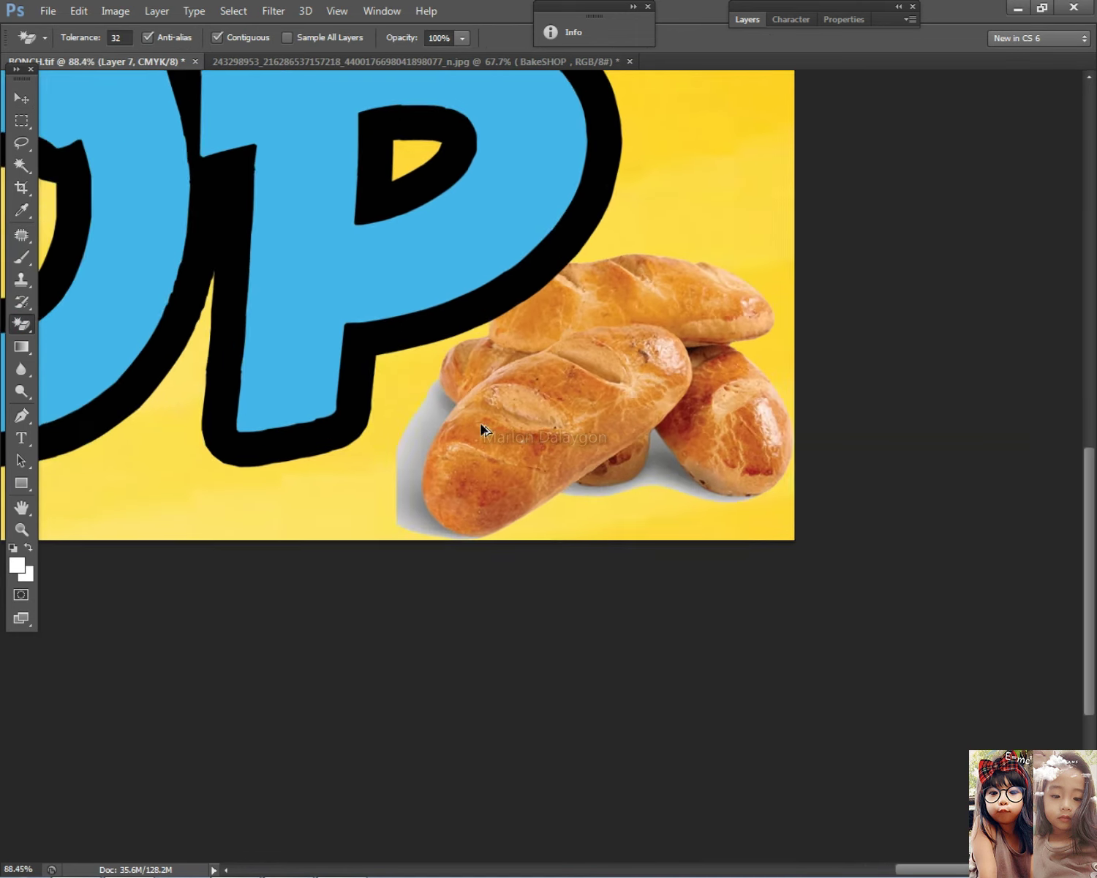
click(449, 404)
click(432, 519)
click(688, 472)
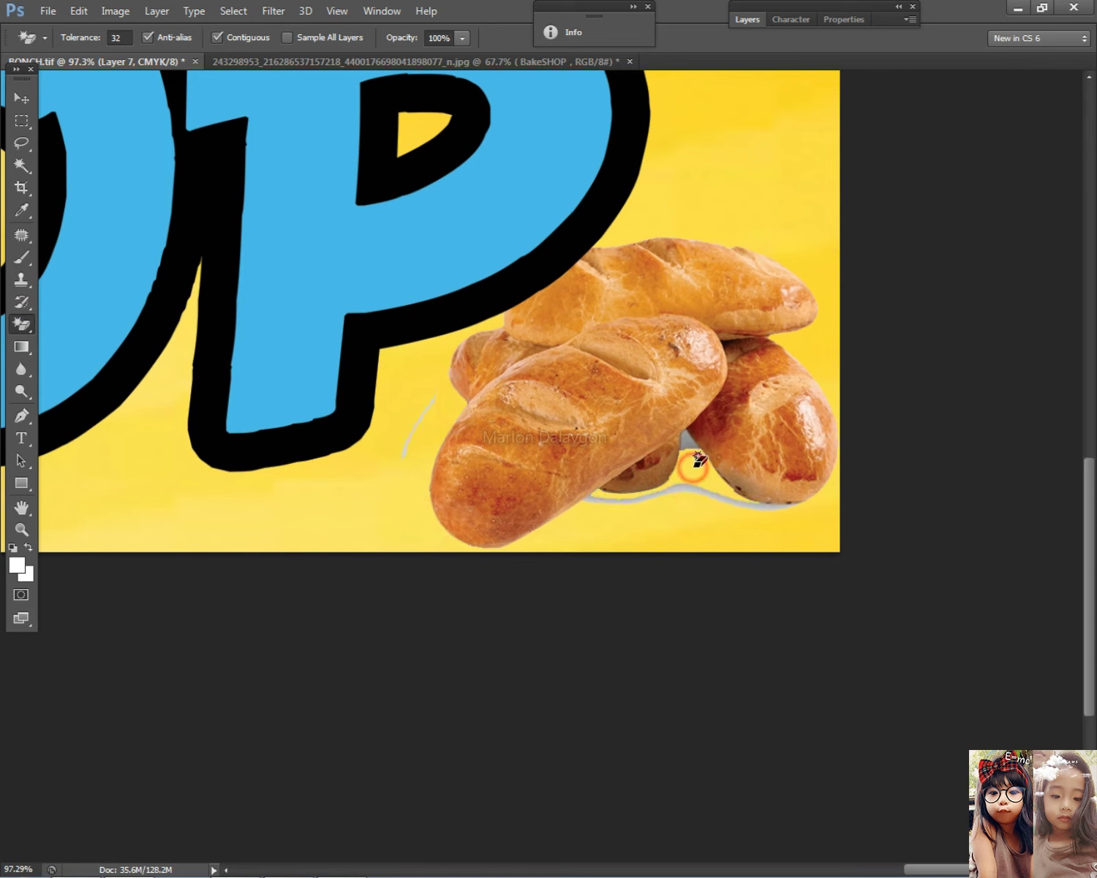
click(717, 497)
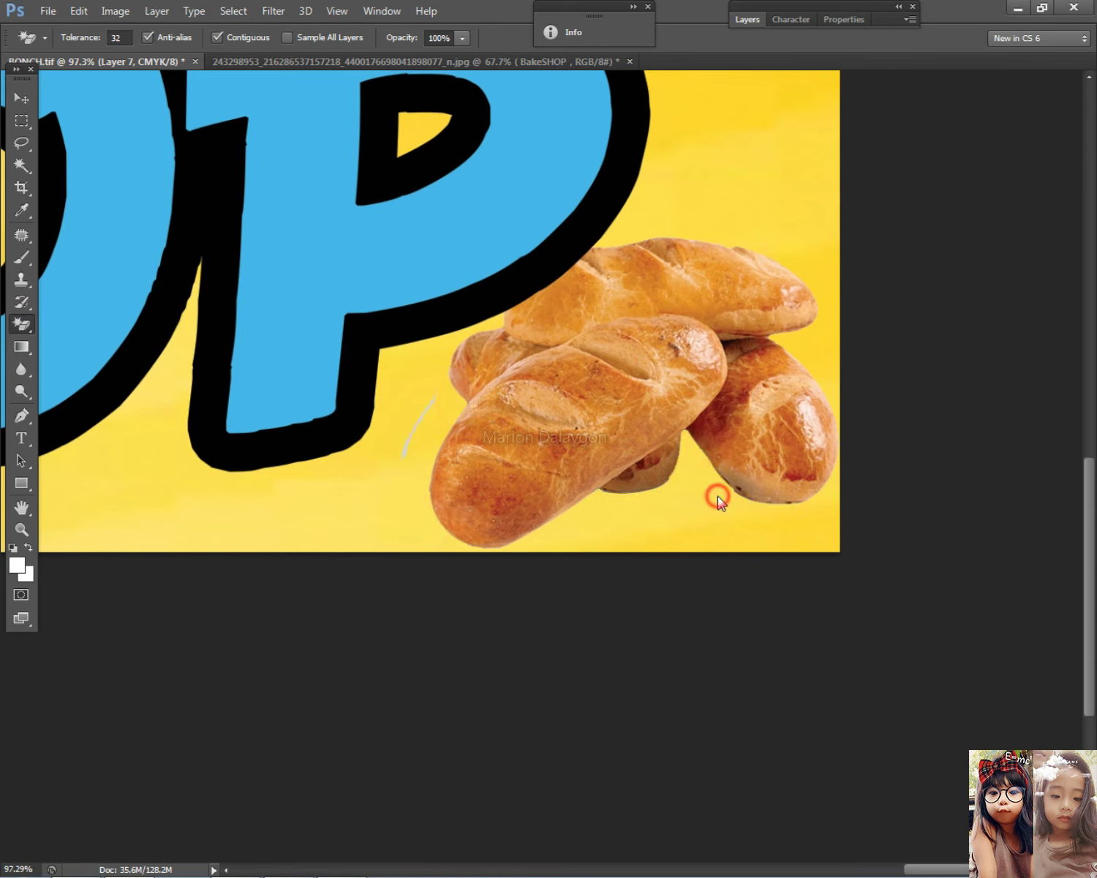
scroll(460, 401, up, 5)
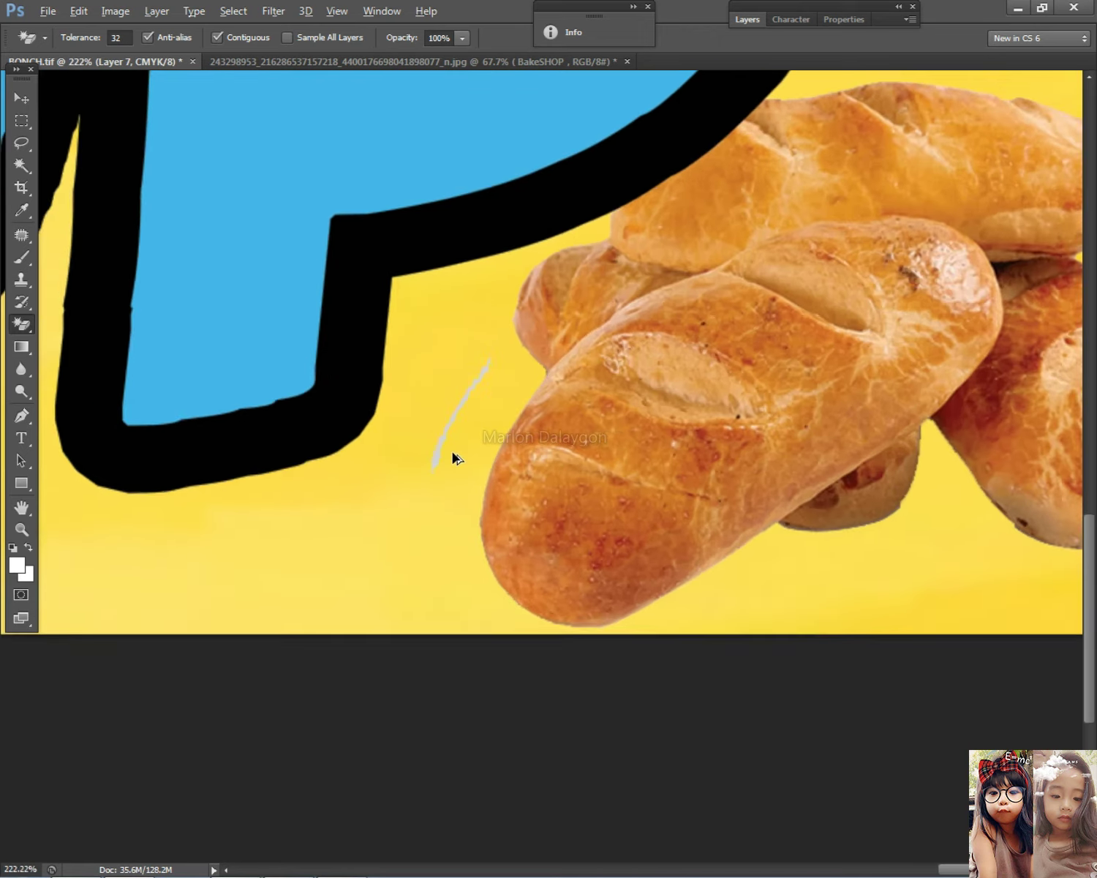
scroll(467, 386, down, 10)
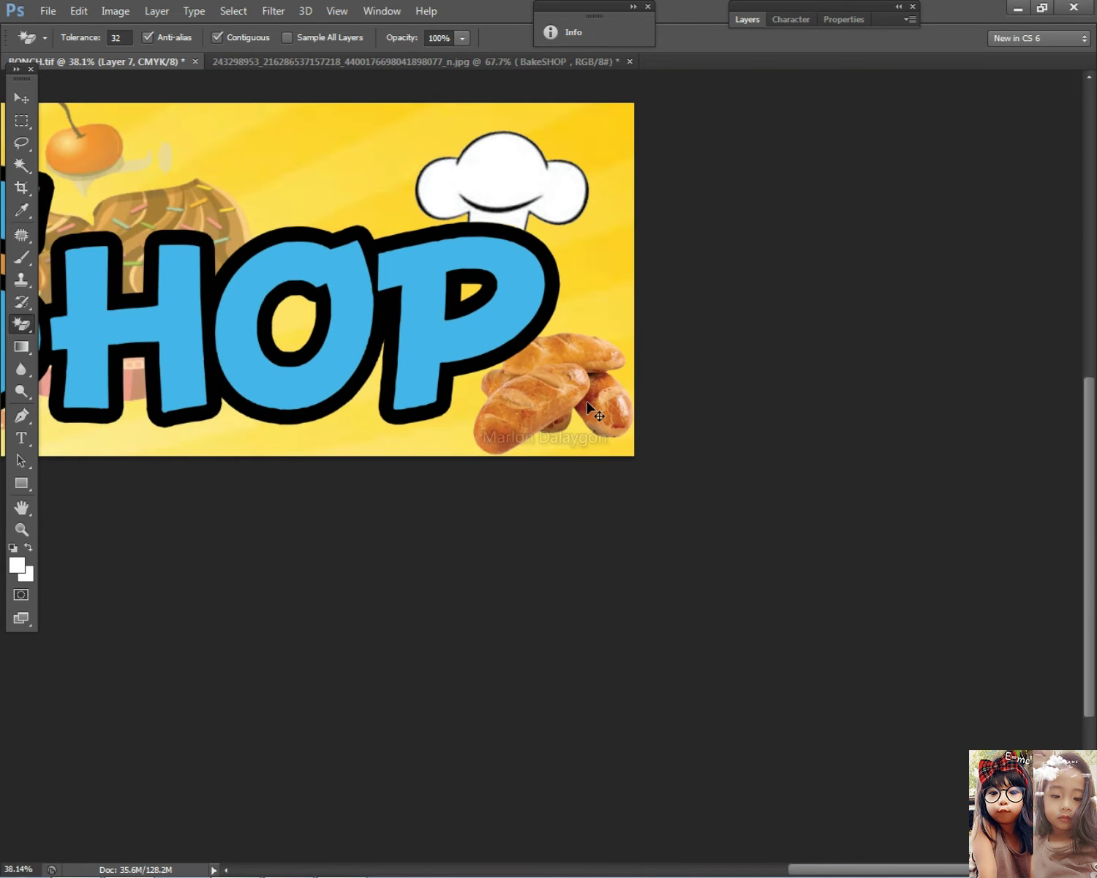
Step: Enlarge the bread loaves to 112.93% width and 113.10% height in the banner's lower-right corner
key(ctrl+t)
drag(462, 335, 440, 323)
drag(634, 393, 631, 392)
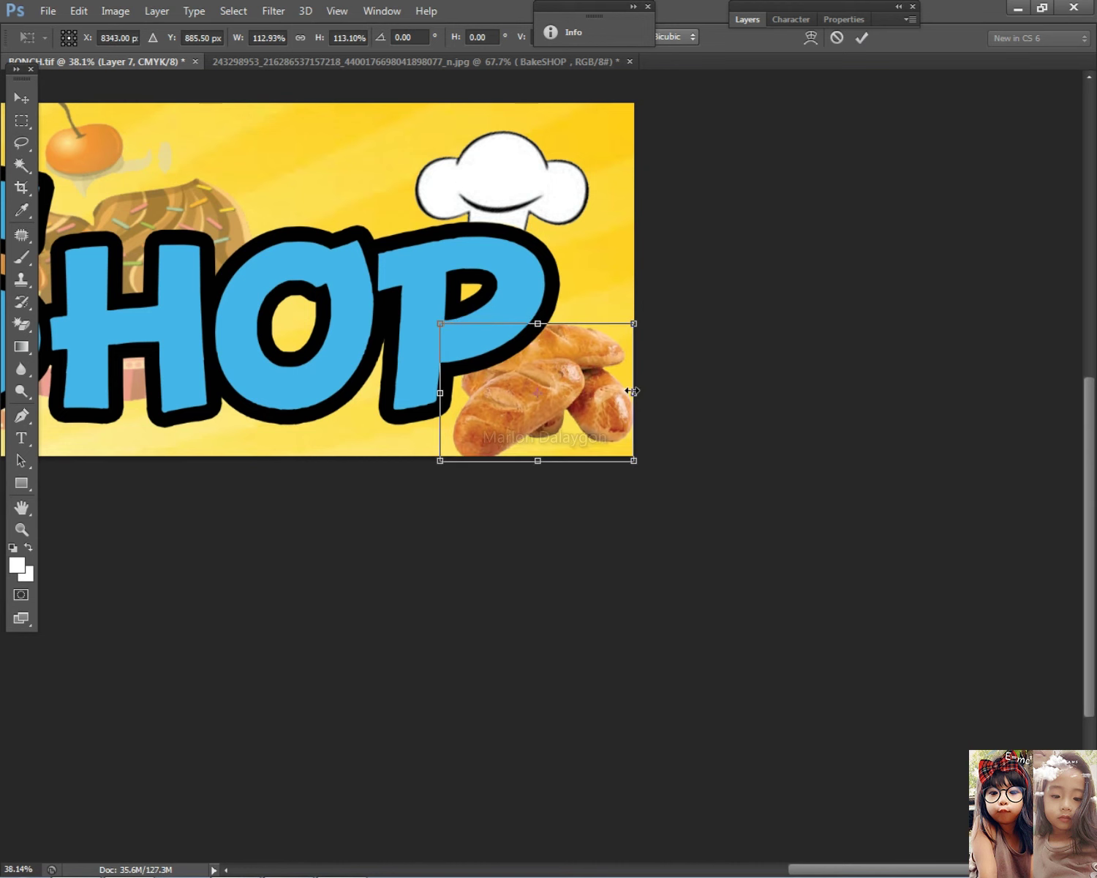
key(Return)
scroll(566, 457, down, 5)
scroll(1083, 506, up, 2)
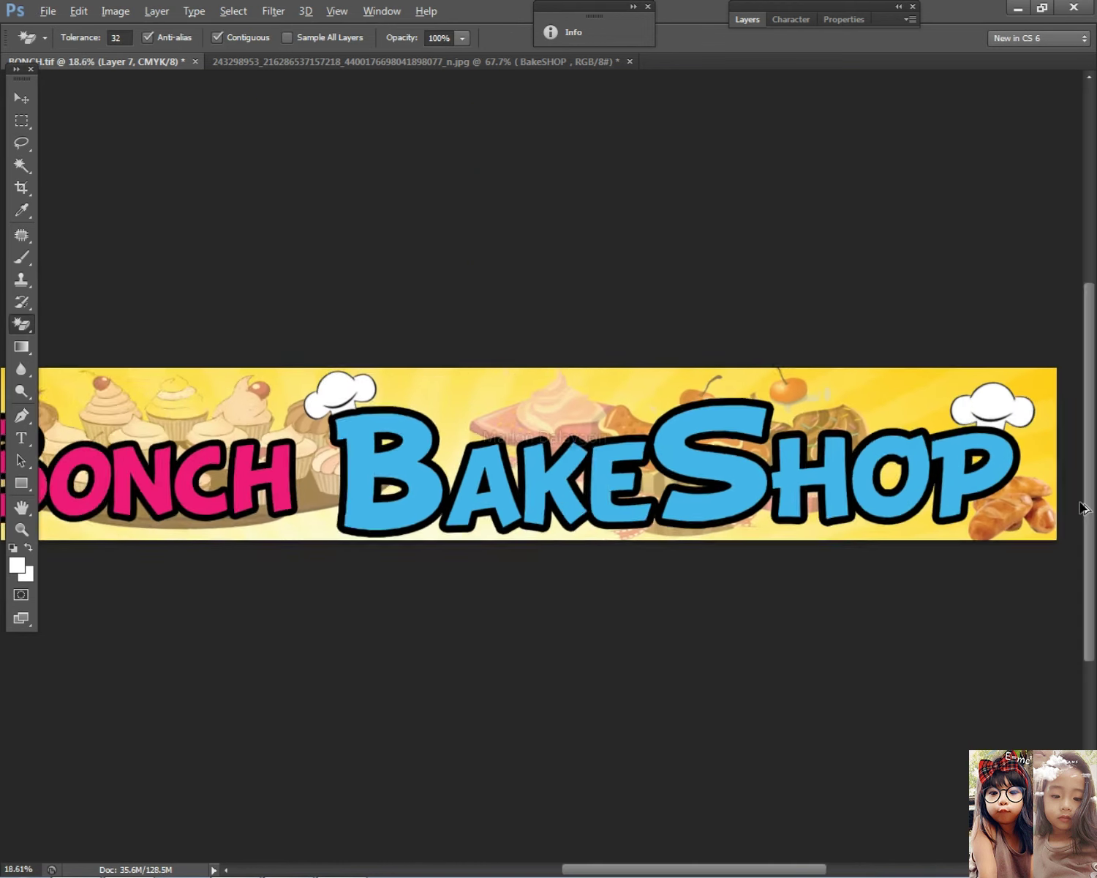
Step: Reduce the opacity of the bread loaves layer (Layer 7) to 91% in its blending options
scroll(1079, 503, up, 3)
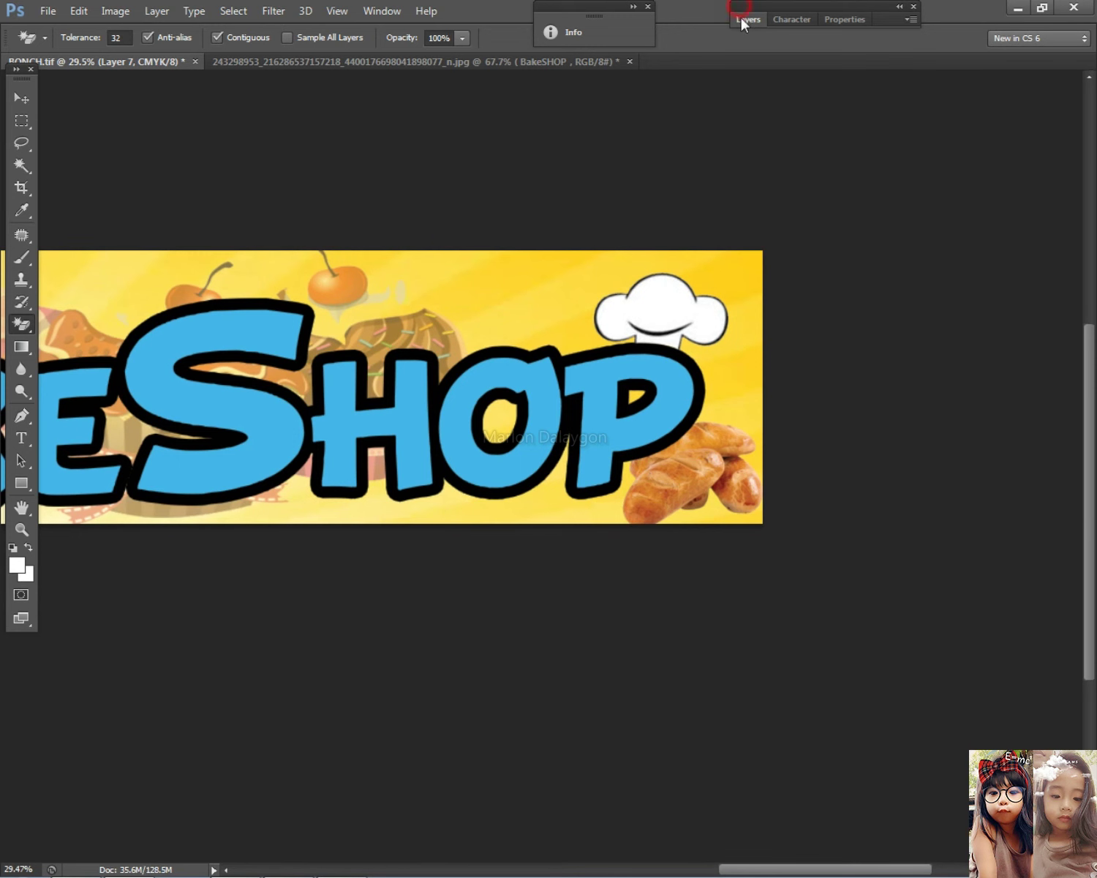
click(743, 20)
double_click(863, 401)
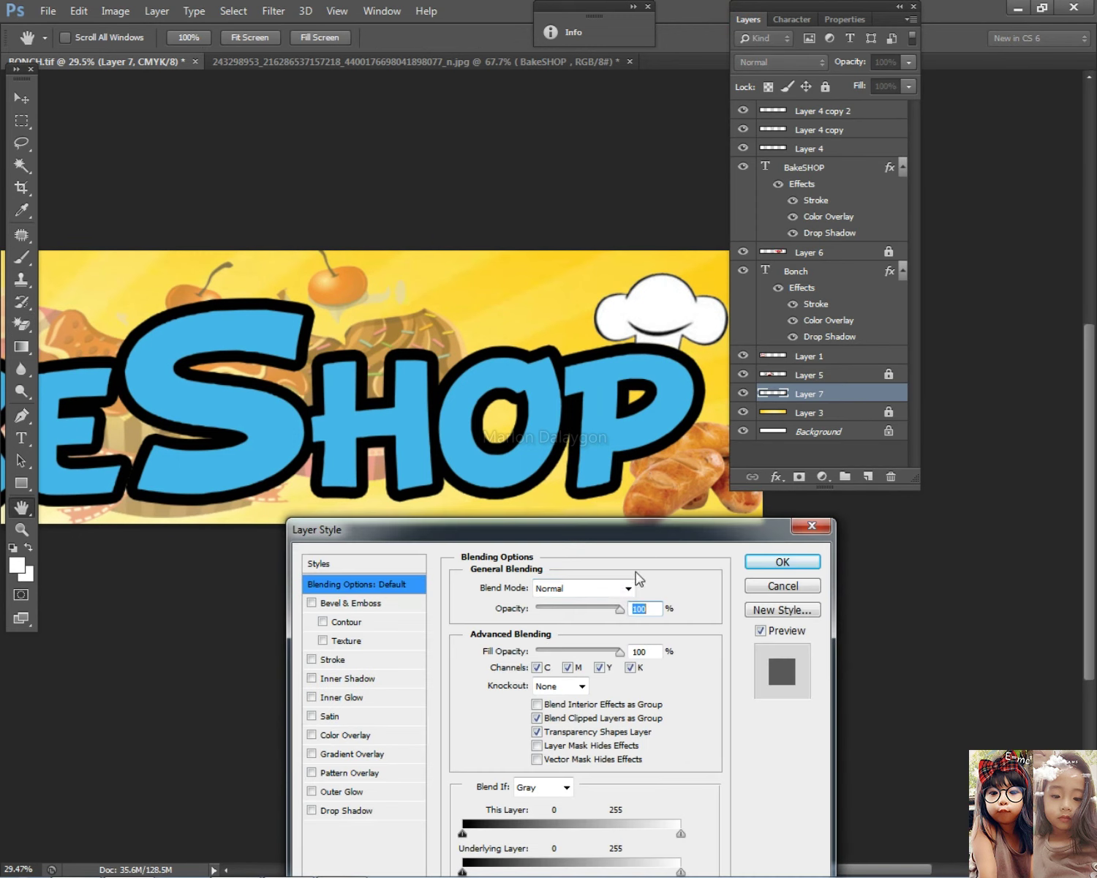
drag(616, 605, 600, 608)
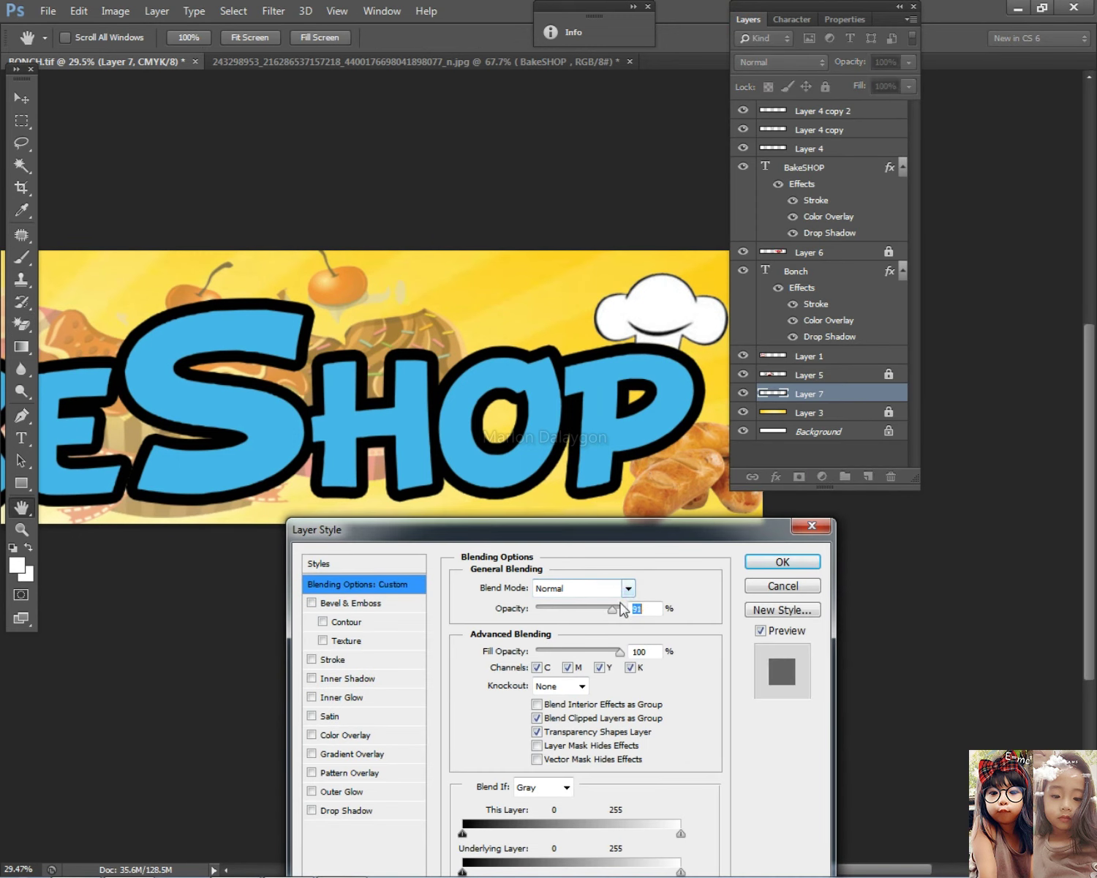
click(791, 559)
click(749, 20)
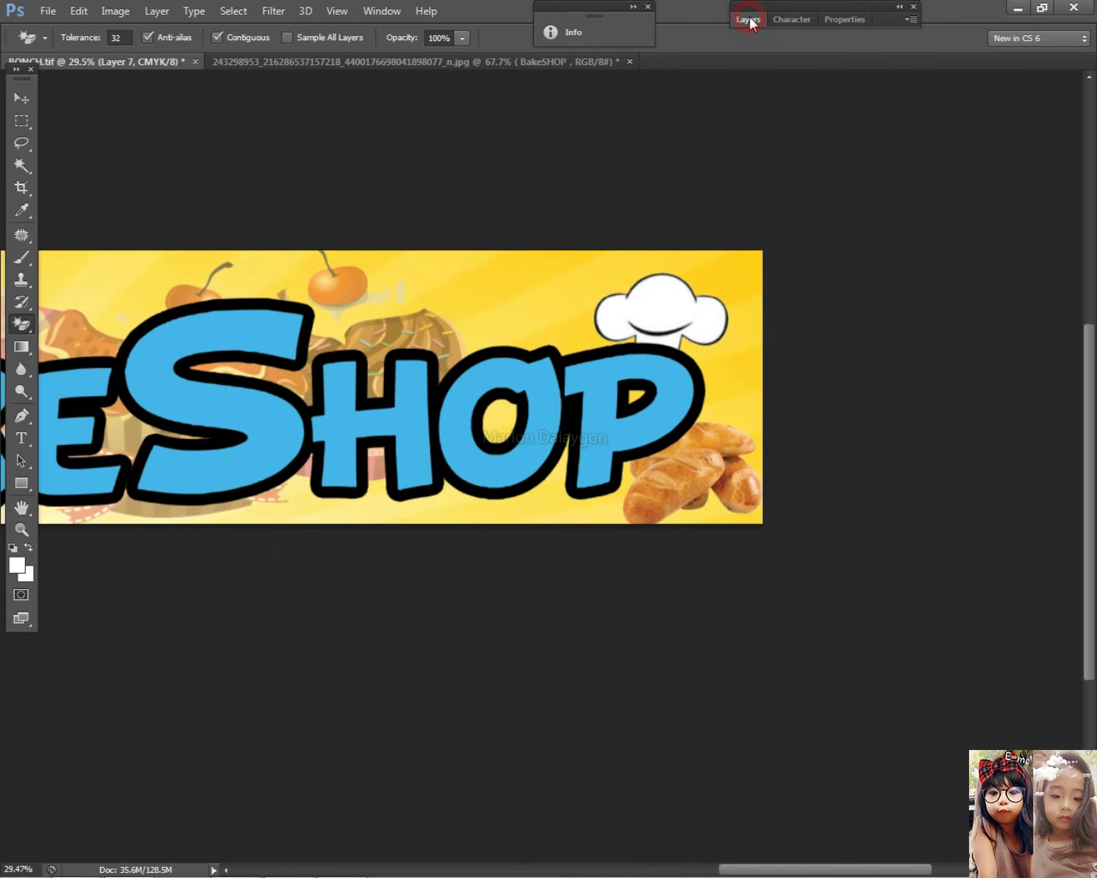
Step: Switch to Chrome, find the IMGBIN Bakery Pita Loaf Small Bread picture in the results, and copy the image
scroll(636, 446, down, 6)
scroll(558, 486, up, 2)
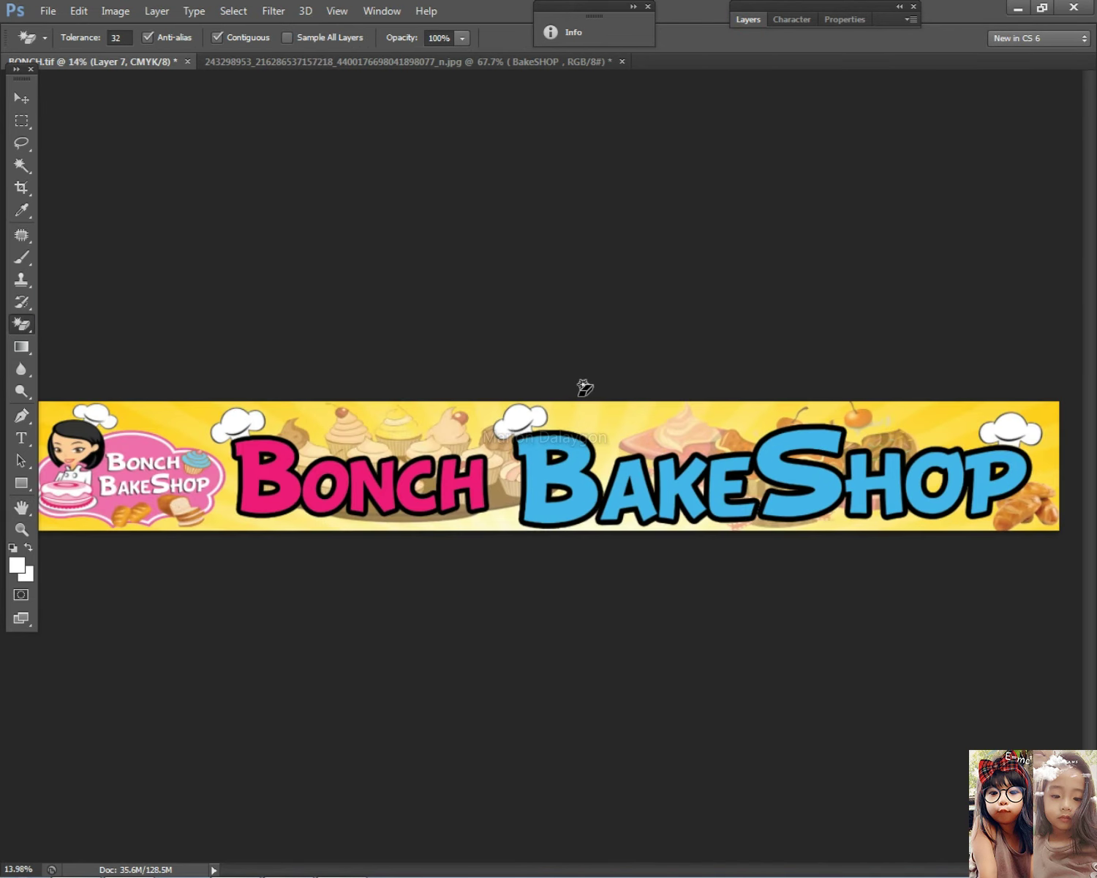
key(alt+Tab)
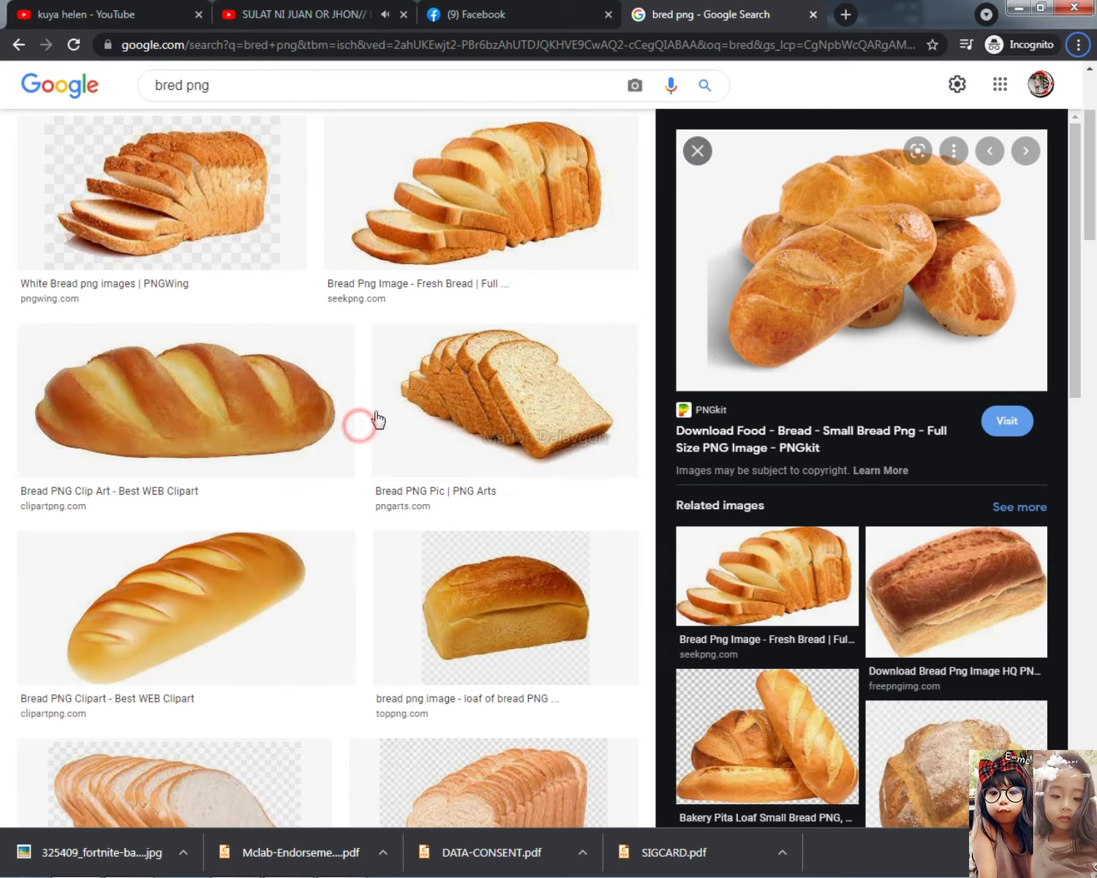
scroll(842, 520, down, 4)
scroll(910, 532, down, 4)
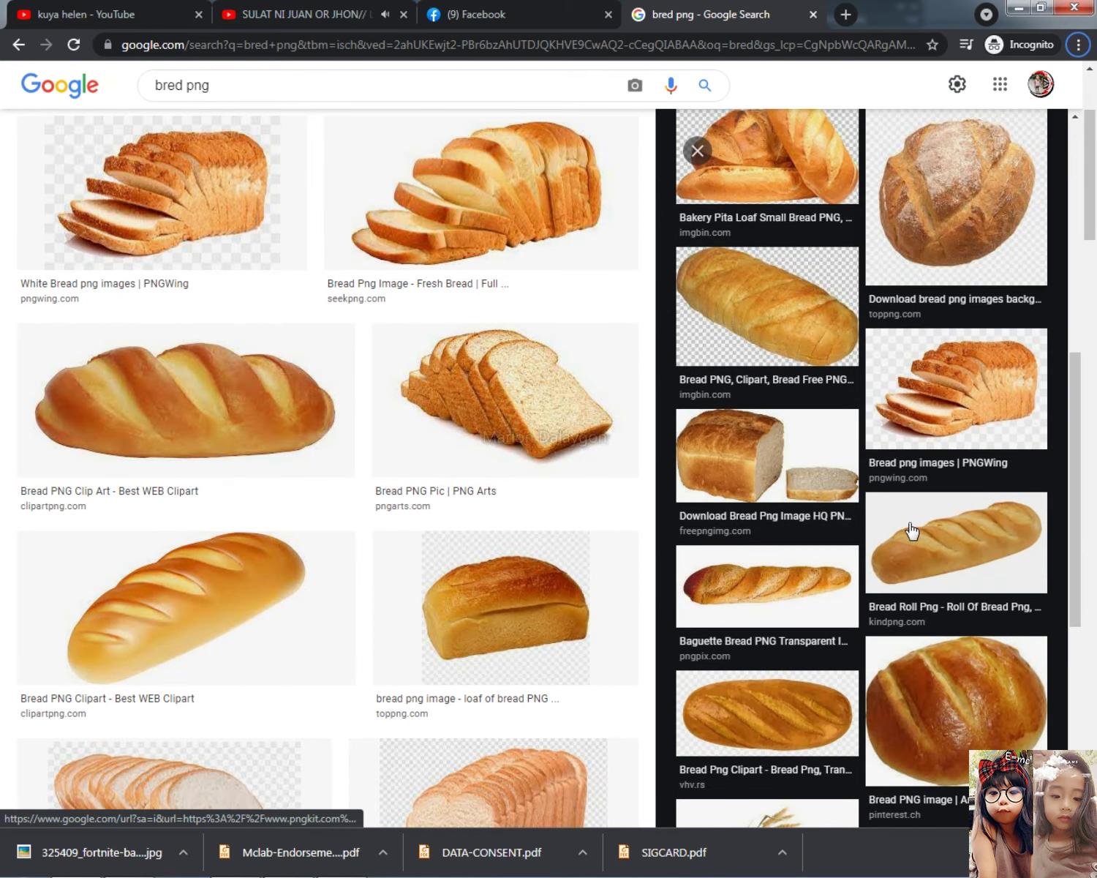
scroll(509, 534, down, 4)
scroll(482, 552, down, 6)
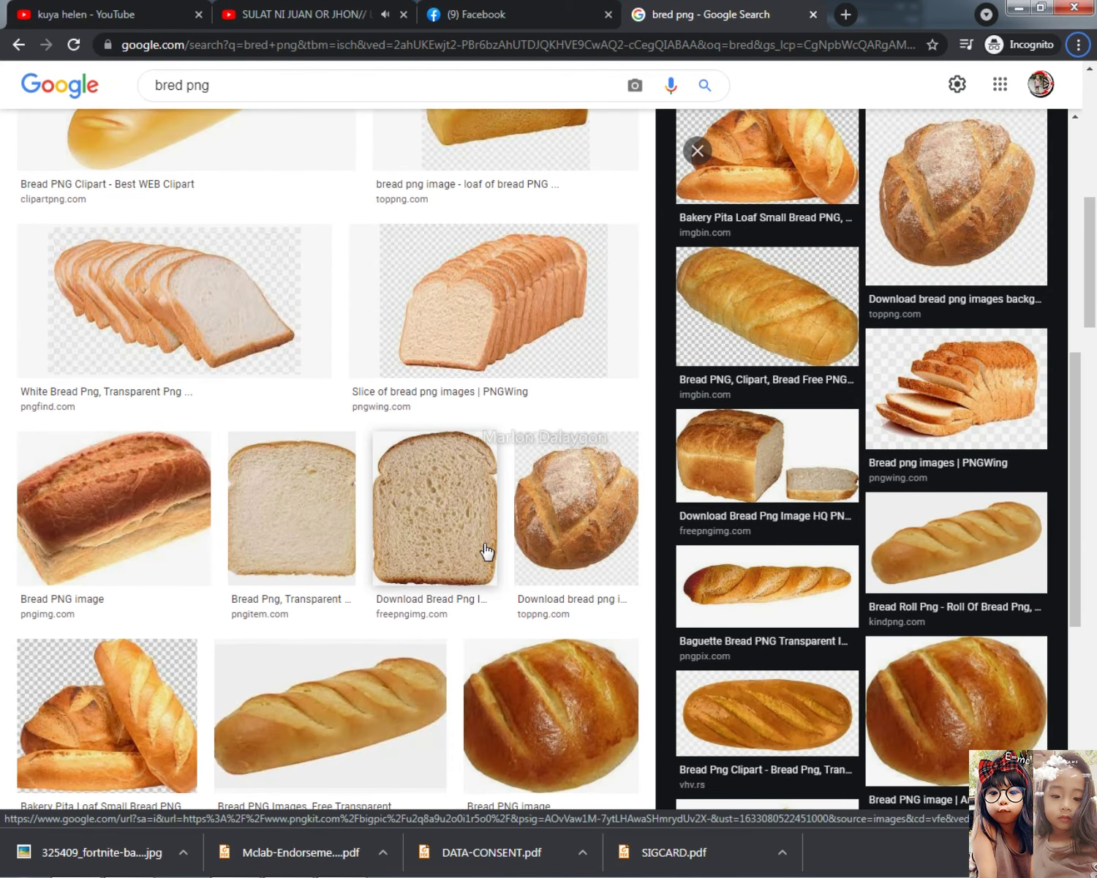
scroll(134, 366, down, 3)
click(132, 361)
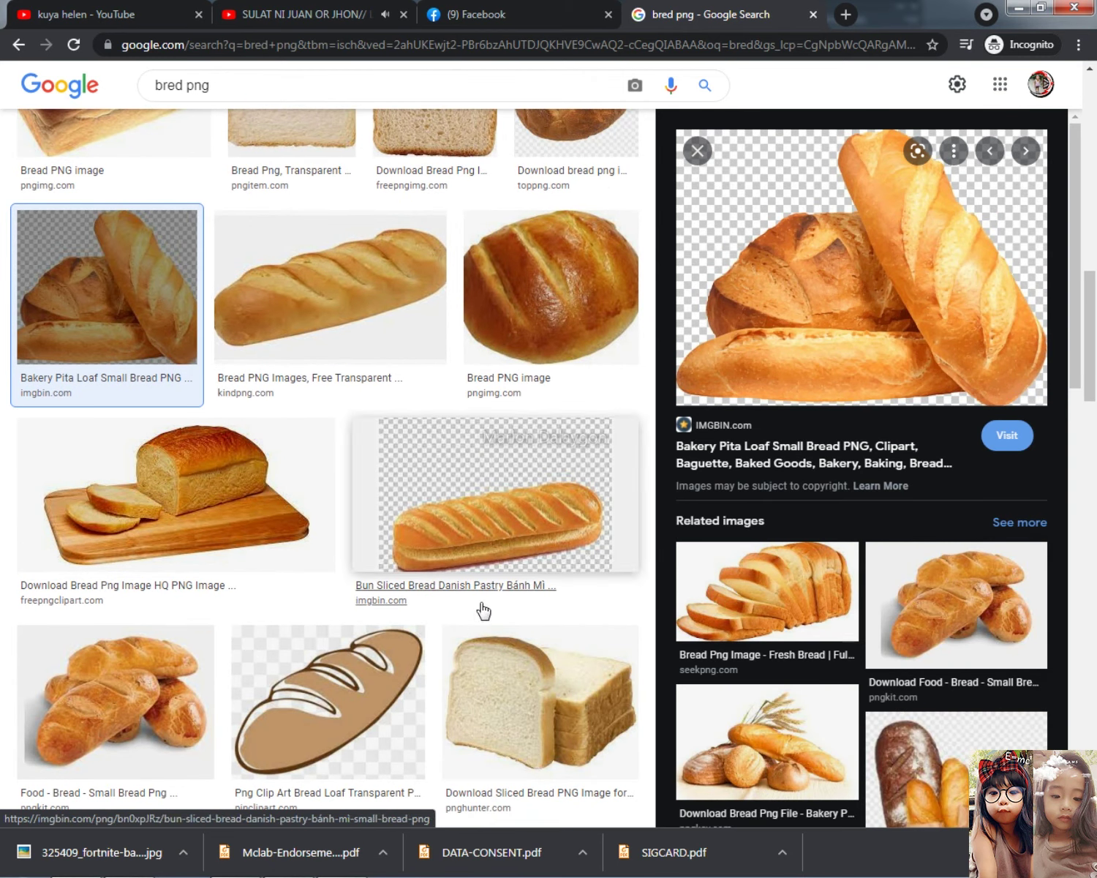
right_click(816, 324)
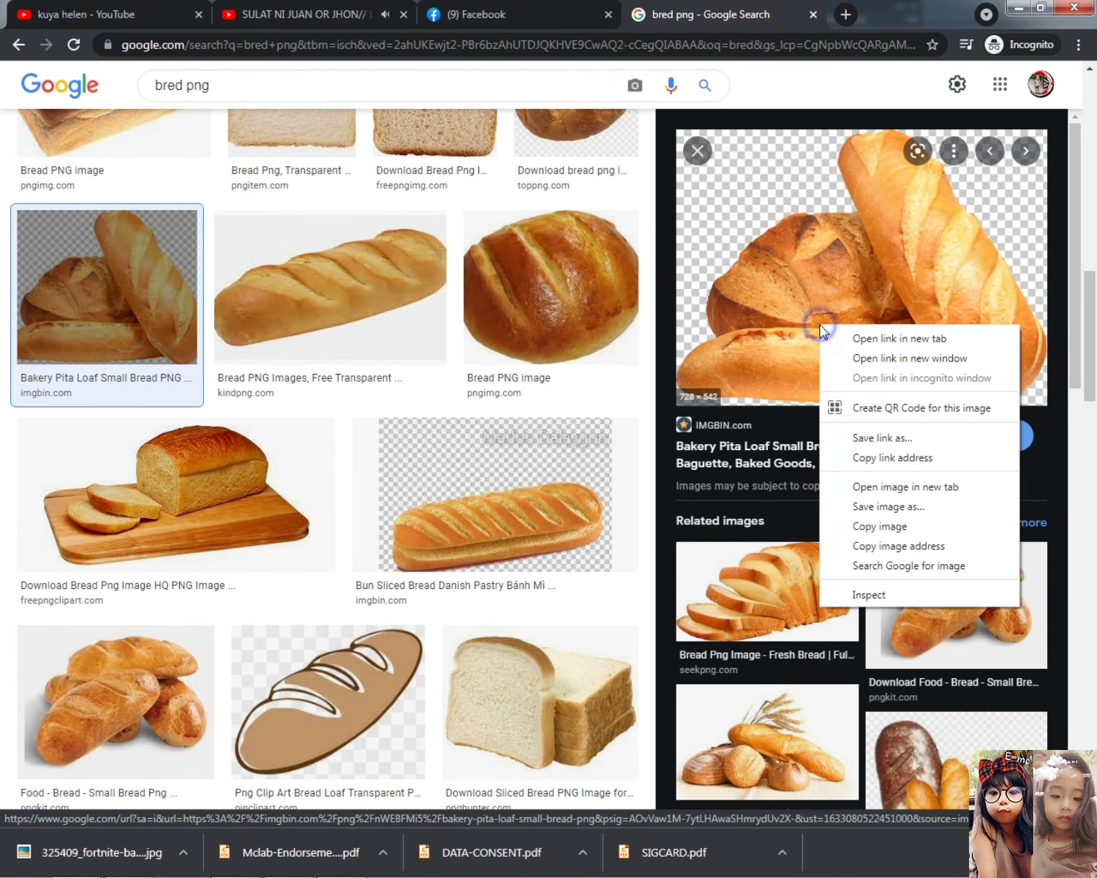
click(900, 525)
Step: Switch back to Photoshop, paste the bakery loaf image, and place it behind the chef hat above the final P
key(alt+Tab)
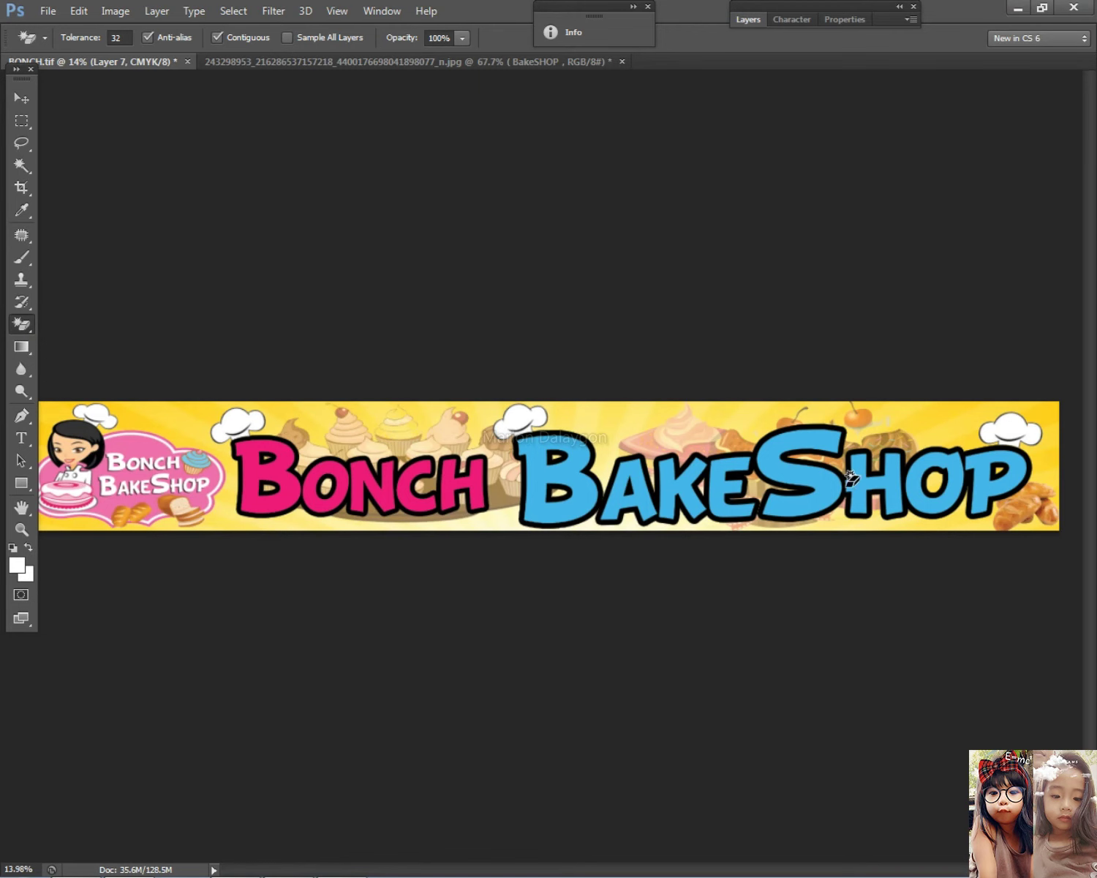
scroll(973, 512, up, 4)
drag(996, 509, 428, 462)
key(ctrl+v)
scroll(538, 438, up, 3)
drag(542, 442, 362, 292)
scroll(362, 293, up, 1)
drag(270, 287, 397, 303)
Step: Lighten the pasted loaf image with Levels, lowering the white input to about 227, and erase its checkered background using the Magic Eraser
click(26, 324)
click(323, 291)
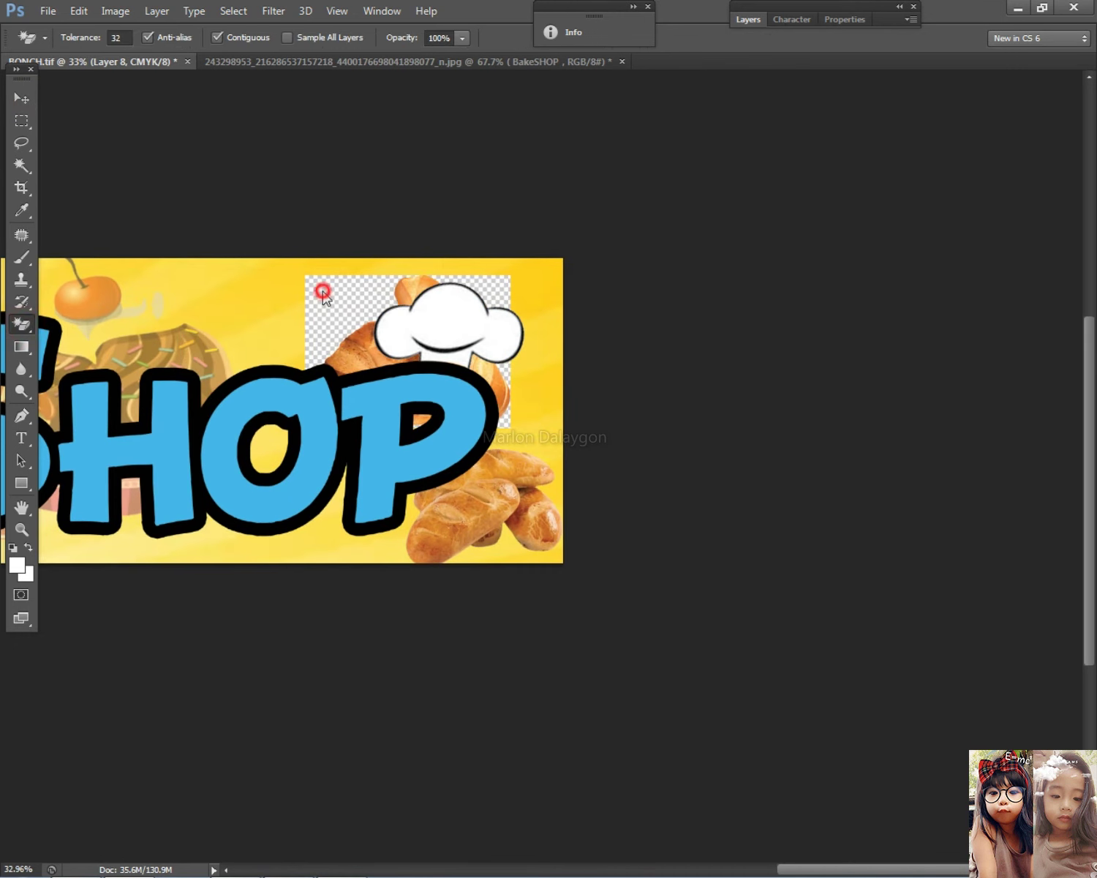
scroll(362, 297, up, 1)
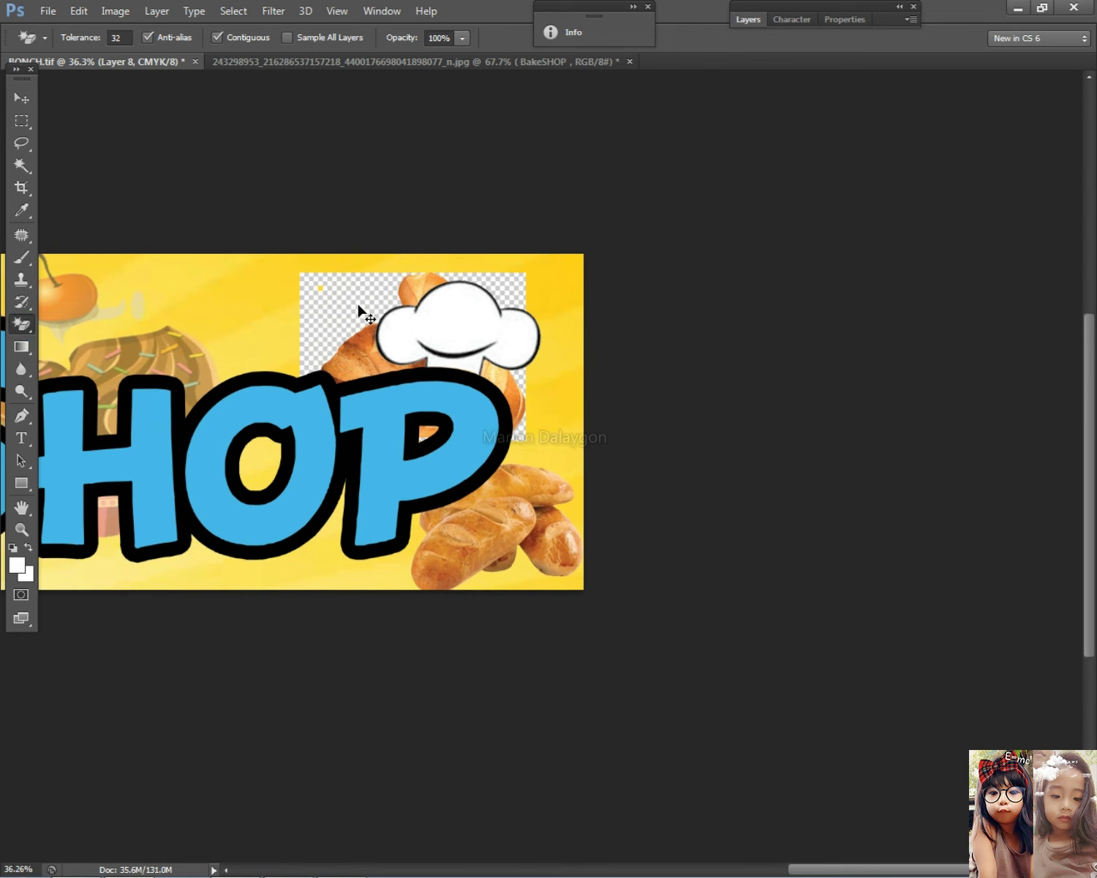
key(ctrl+l)
drag(399, 203, 876, 393)
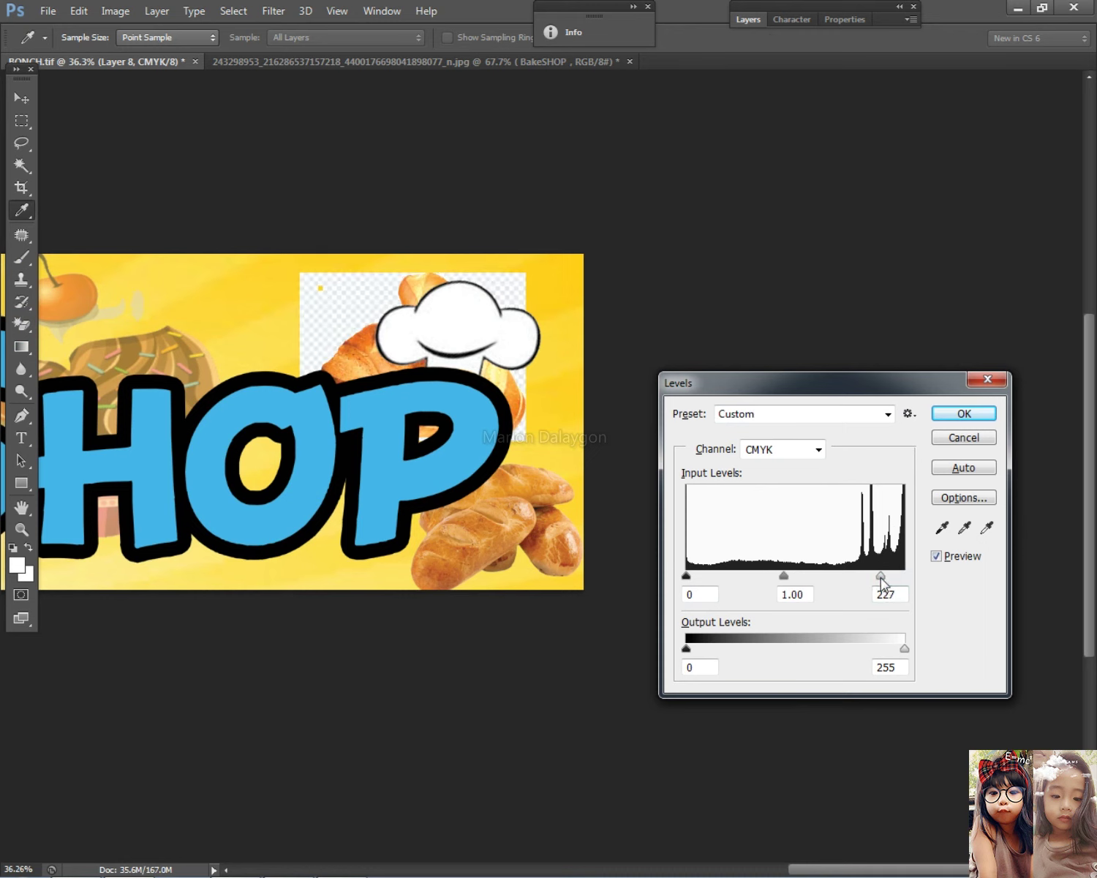
click(978, 422)
key(e)
click(334, 296)
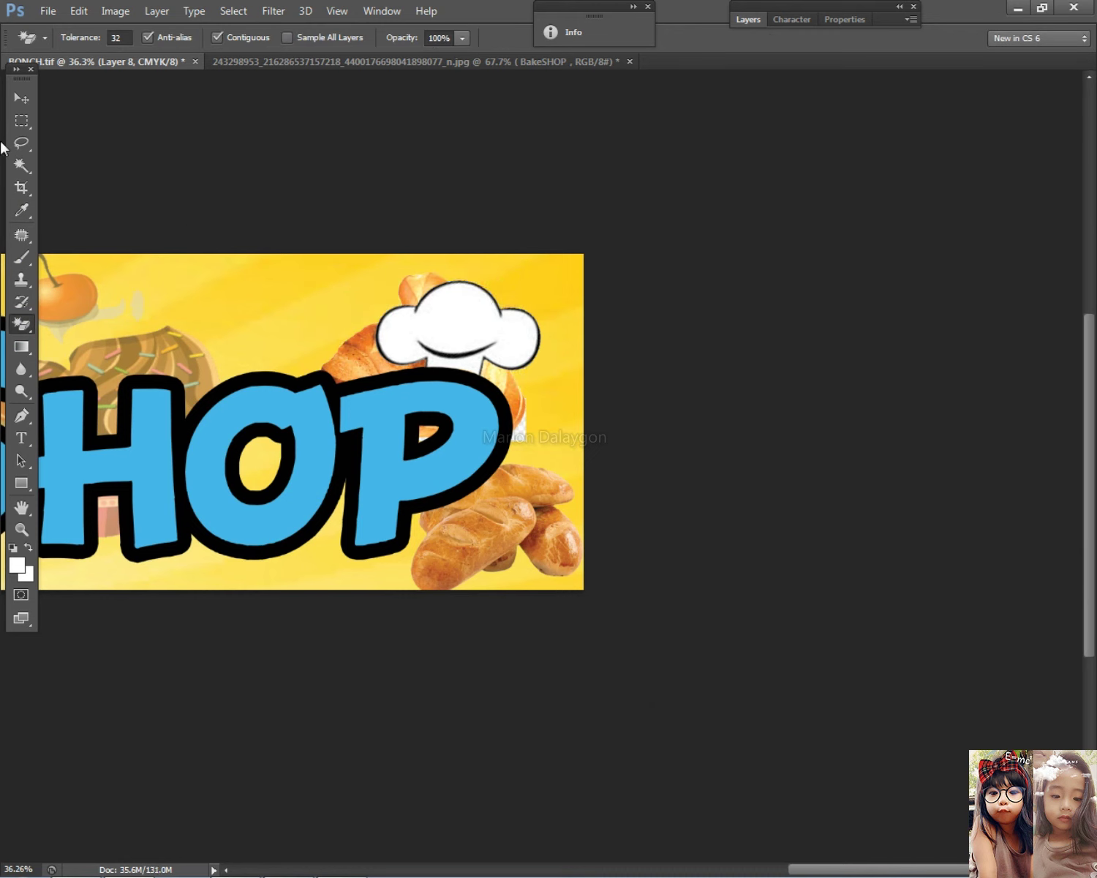
Step: Move the linked title text and chef hats up and left off the loaves, and shift the loaves into the clear space beside the P
click(18, 117)
click(27, 96)
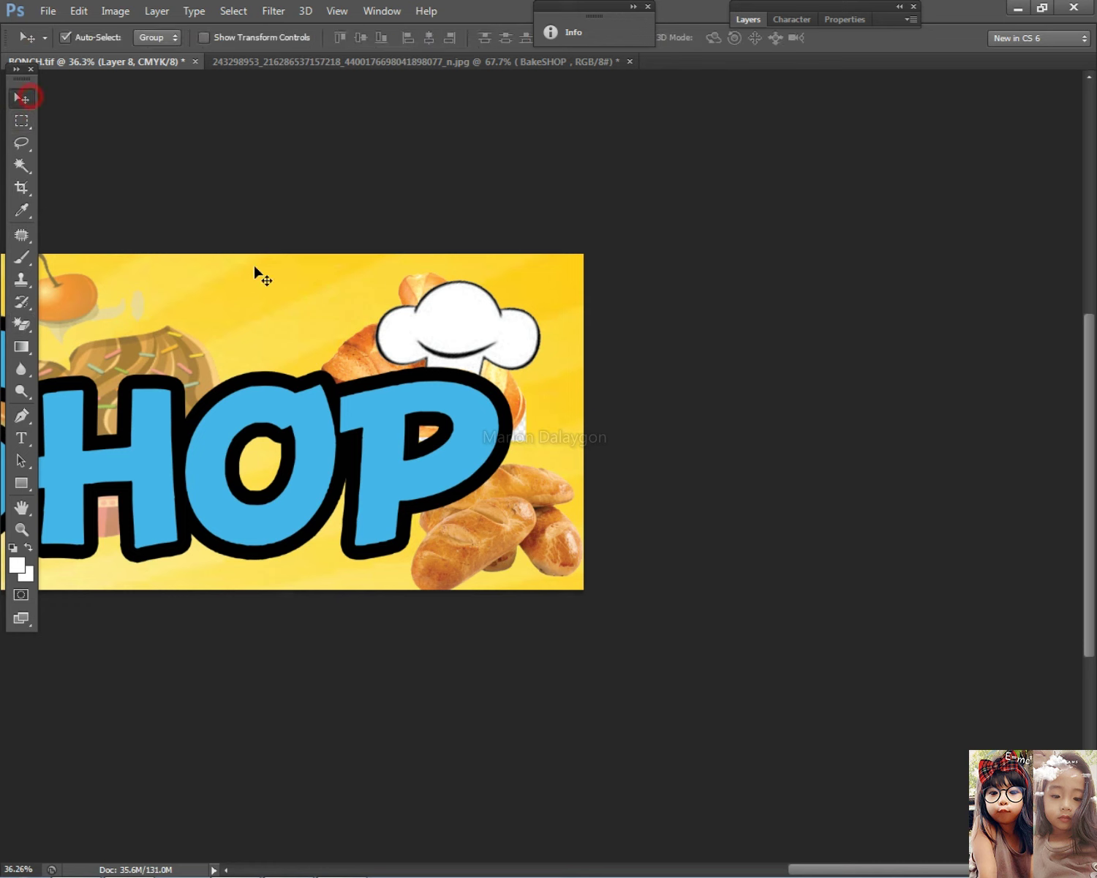
drag(350, 360, 179, 277)
drag(473, 386, 533, 391)
drag(428, 371, 414, 366)
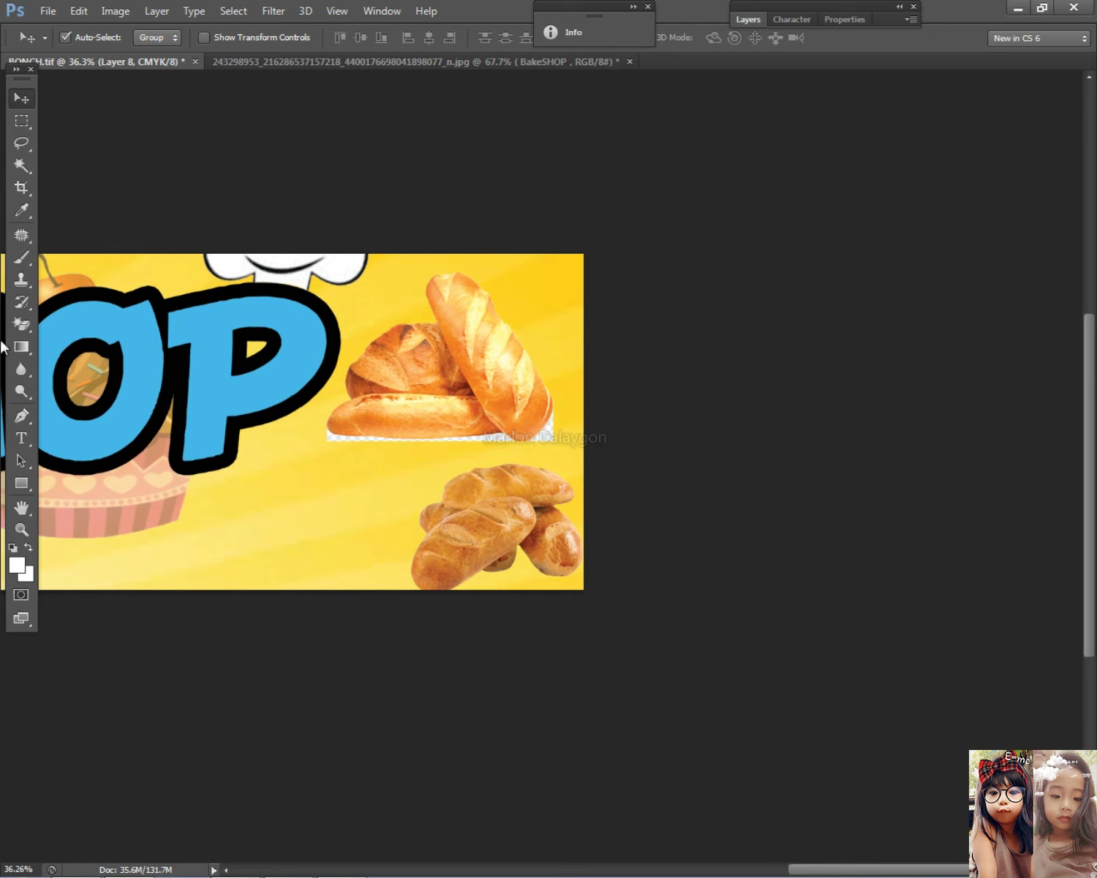
Step: Erase the remaining checkered strip beneath the loaves with the Magic Eraser
click(22, 324)
scroll(414, 411, up, 2)
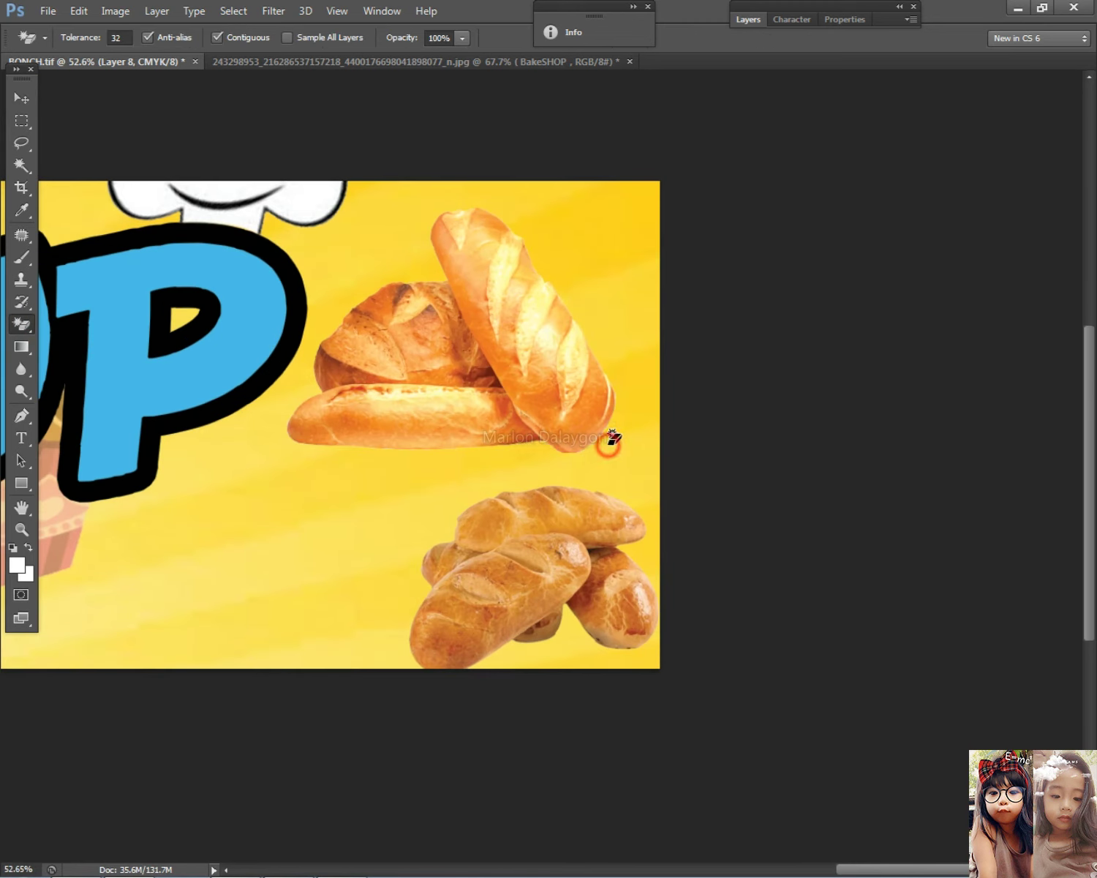
click(608, 446)
Step: Cut the cleaned loaves from Layer 8, and move the linked title text and chef hats back to their place
scroll(608, 450, down, 5)
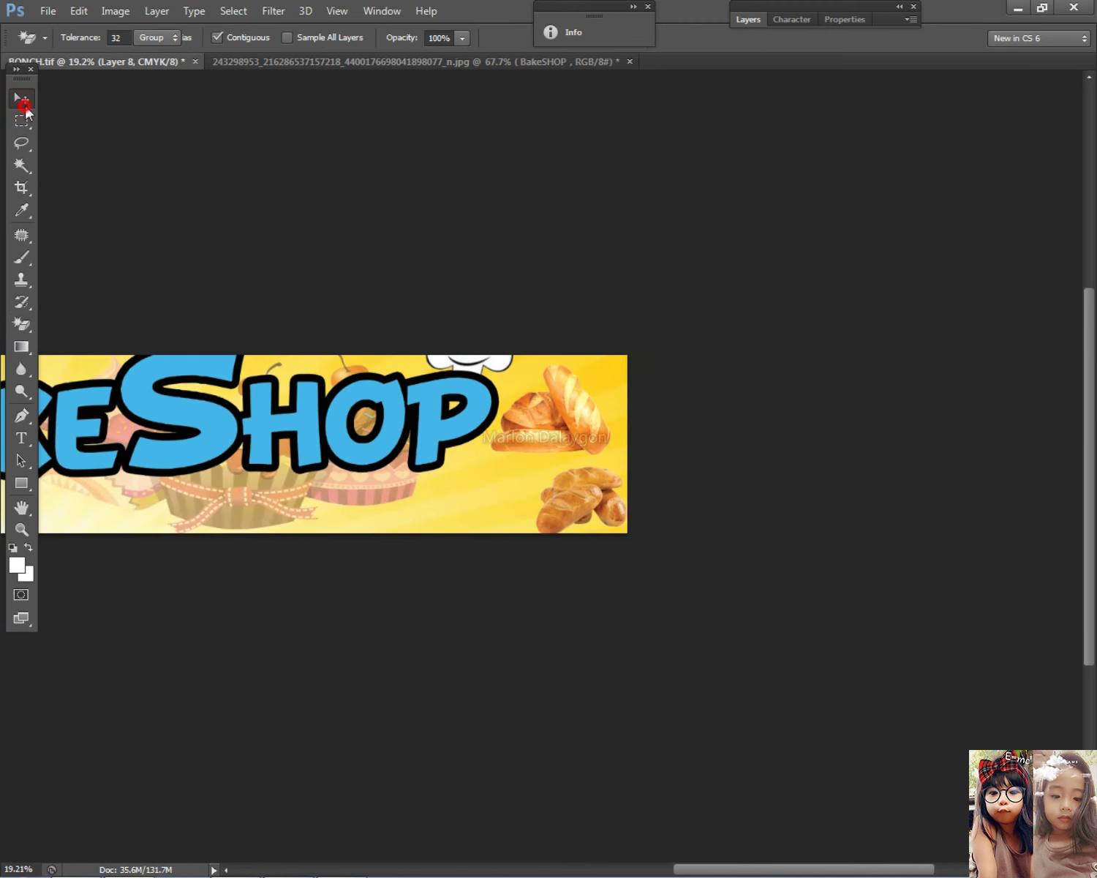
right_click(559, 405)
click(574, 414)
key(ctrl+a)
key(ctrl+x)
drag(442, 409, 550, 437)
Step: Enlarge the bread loaves in the banner's lower-right corner (Layer 7) to 112.65% width and 112.77% height
scroll(550, 438, down, 4)
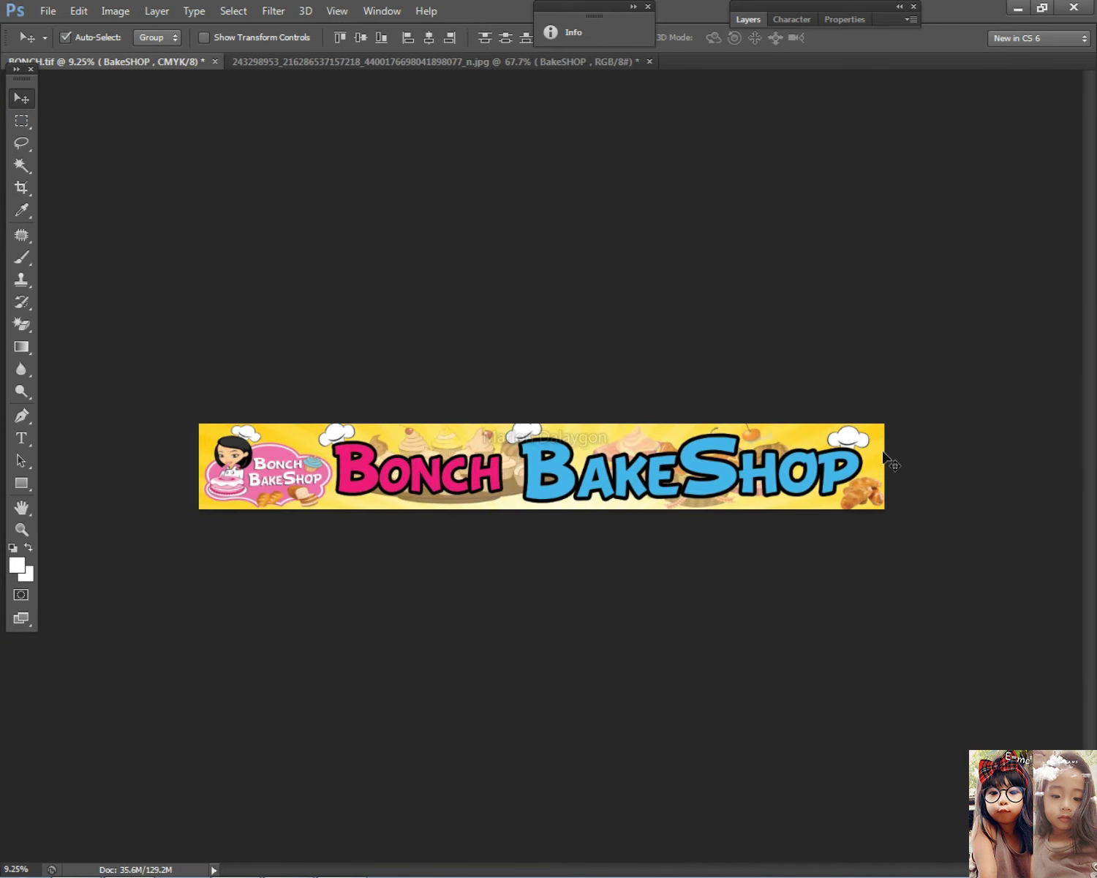
scroll(907, 490, up, 1)
right_click(902, 493)
click(910, 504)
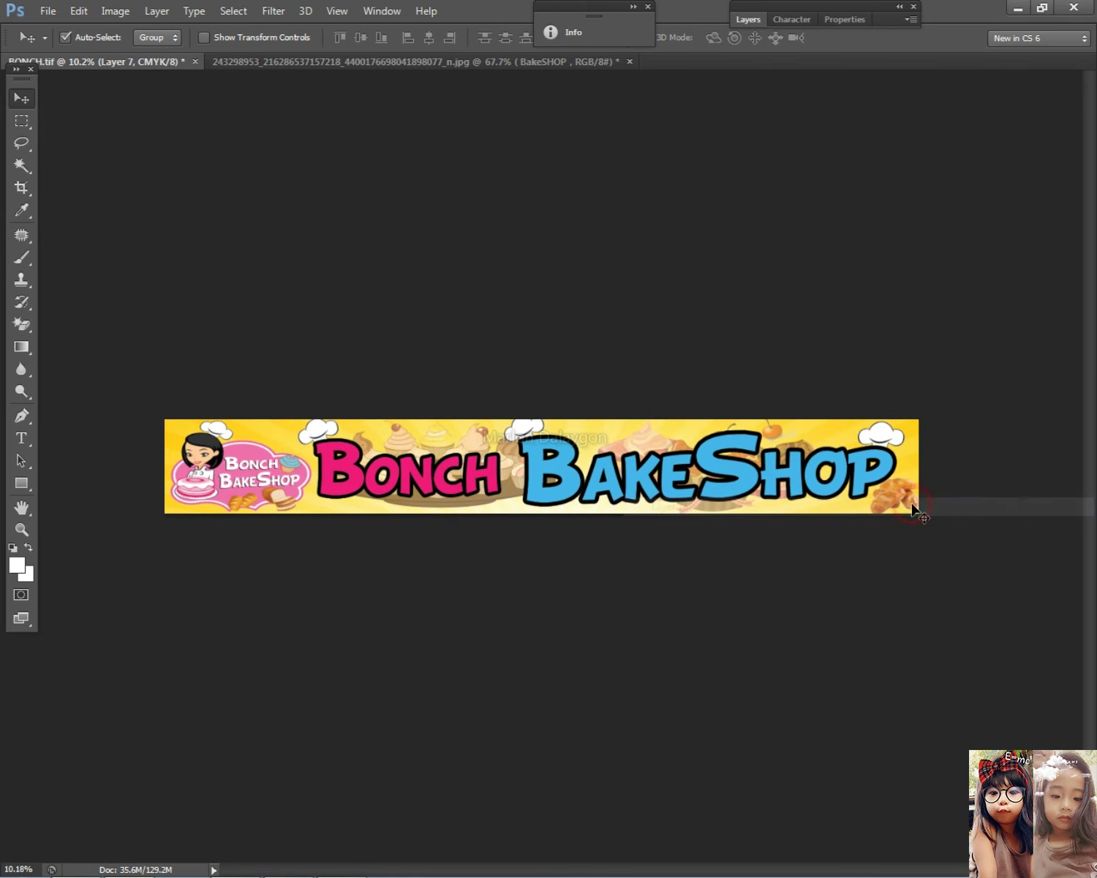
key(ctrl+t)
drag(867, 475, 863, 472)
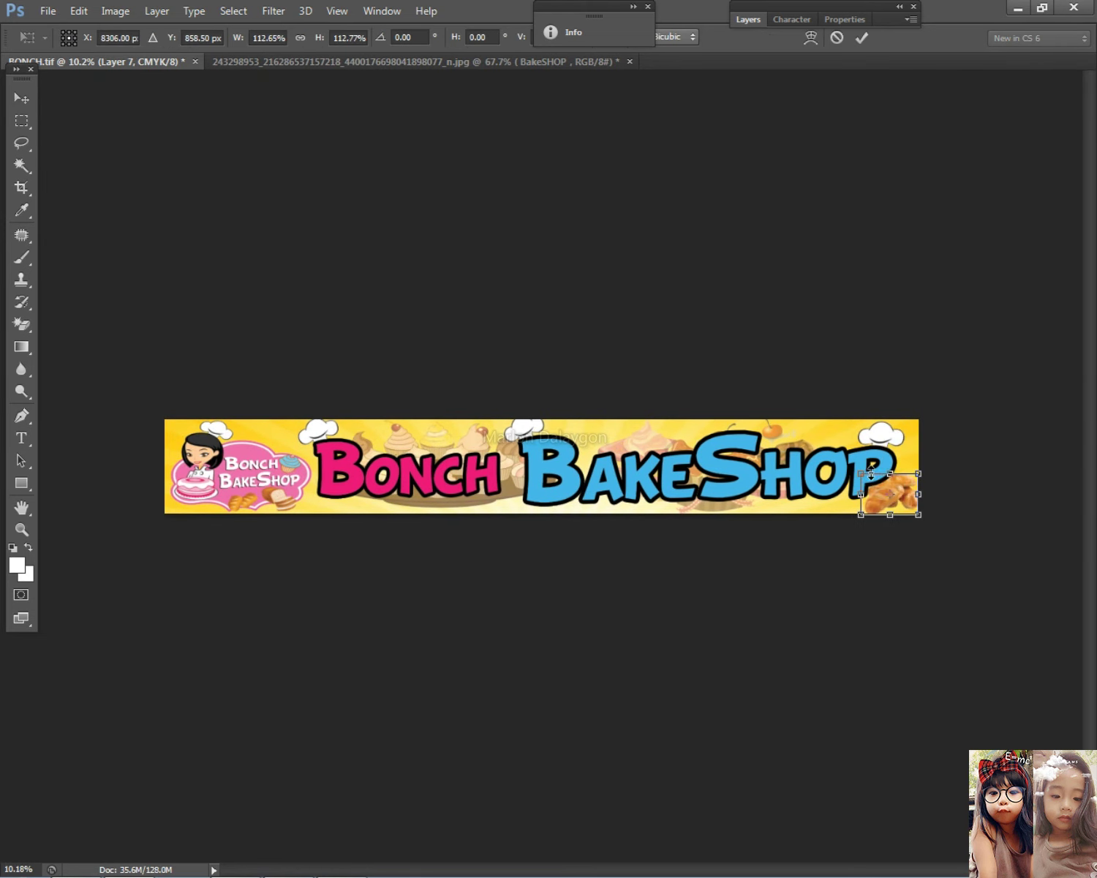
key(Return)
Step: Paste the cut loaves as a new layer, enlarge them to 136.81% width and 136.90% height, and place them behind the B of BONCH
scroll(828, 448, up, 5)
scroll(467, 411, down, 4)
click(715, 517)
scroll(714, 518, up, 2)
key(ctrl+t)
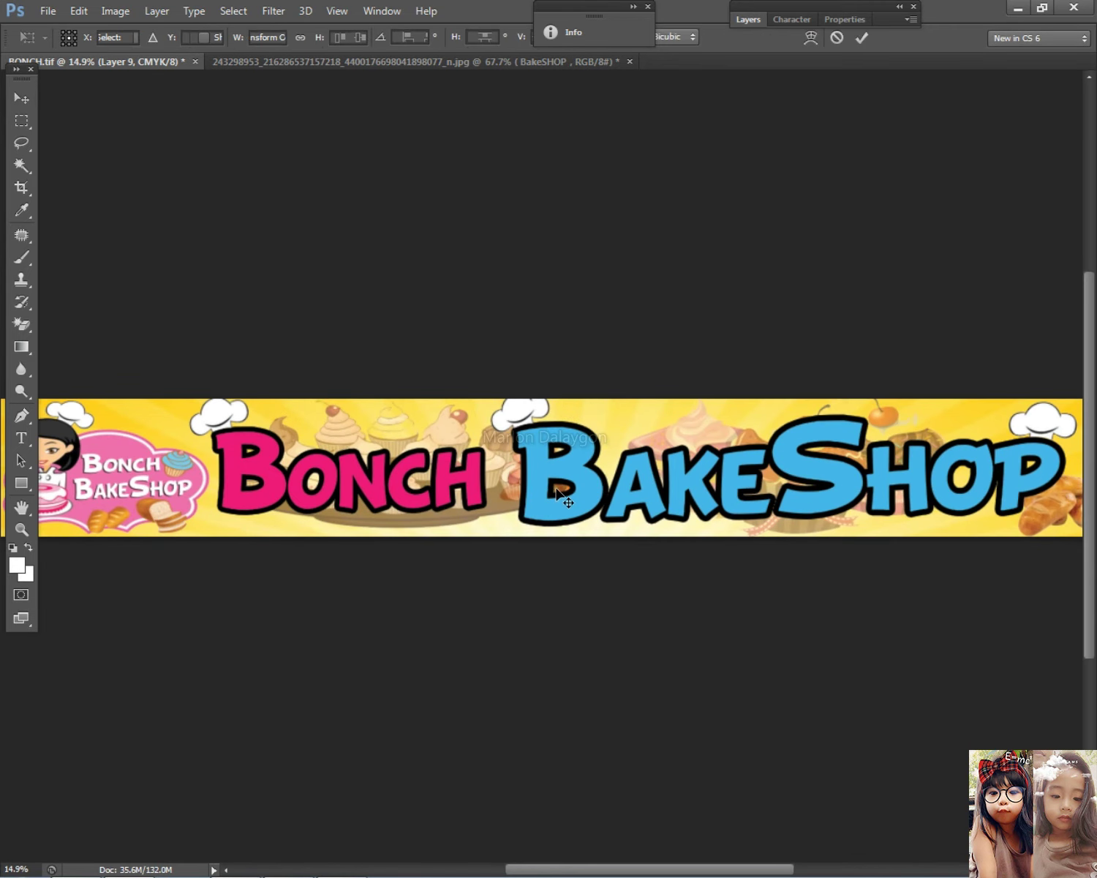
drag(501, 503, 466, 527)
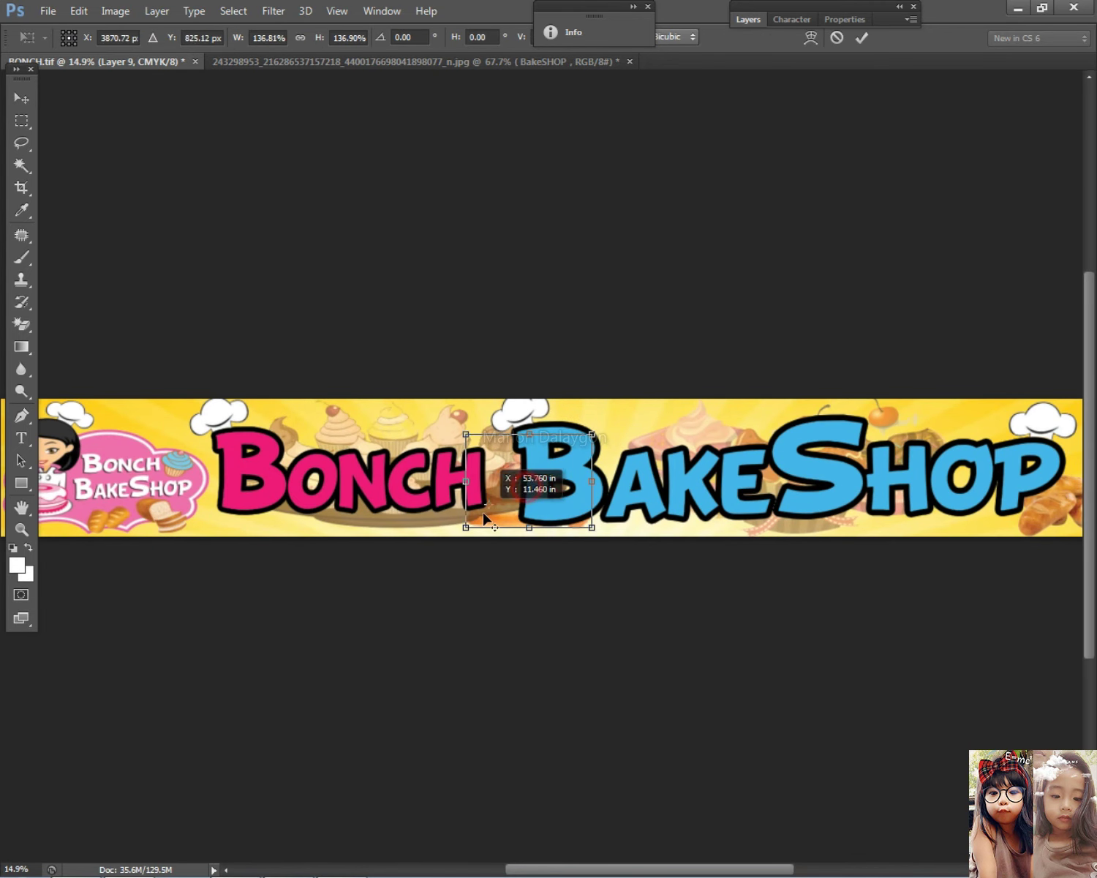
drag(511, 479, 222, 483)
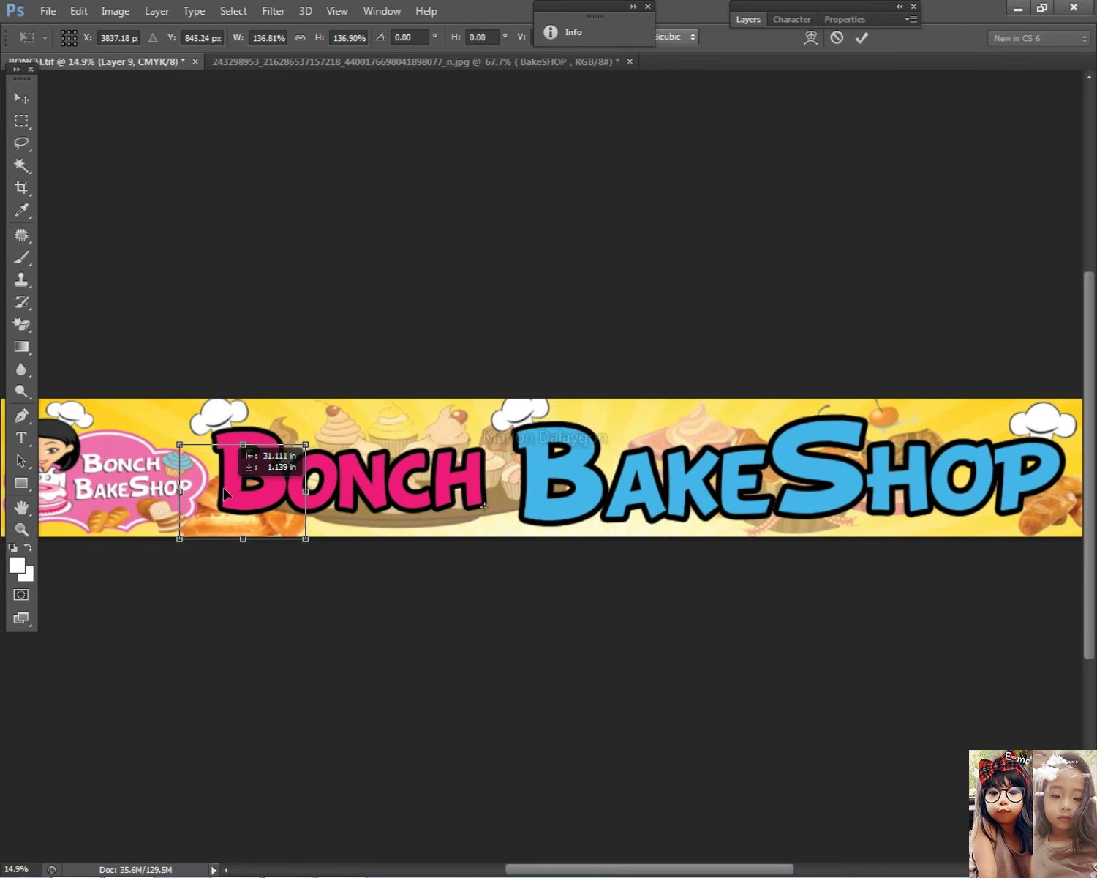
key(Return)
Step: Unlock the cupcake layer (Layer 5), narrow it horizontally, and shift the cupcakes right behind BONCH
scroll(378, 494, up, 3)
scroll(377, 494, down, 2)
right_click(502, 407)
click(512, 416)
click(751, 19)
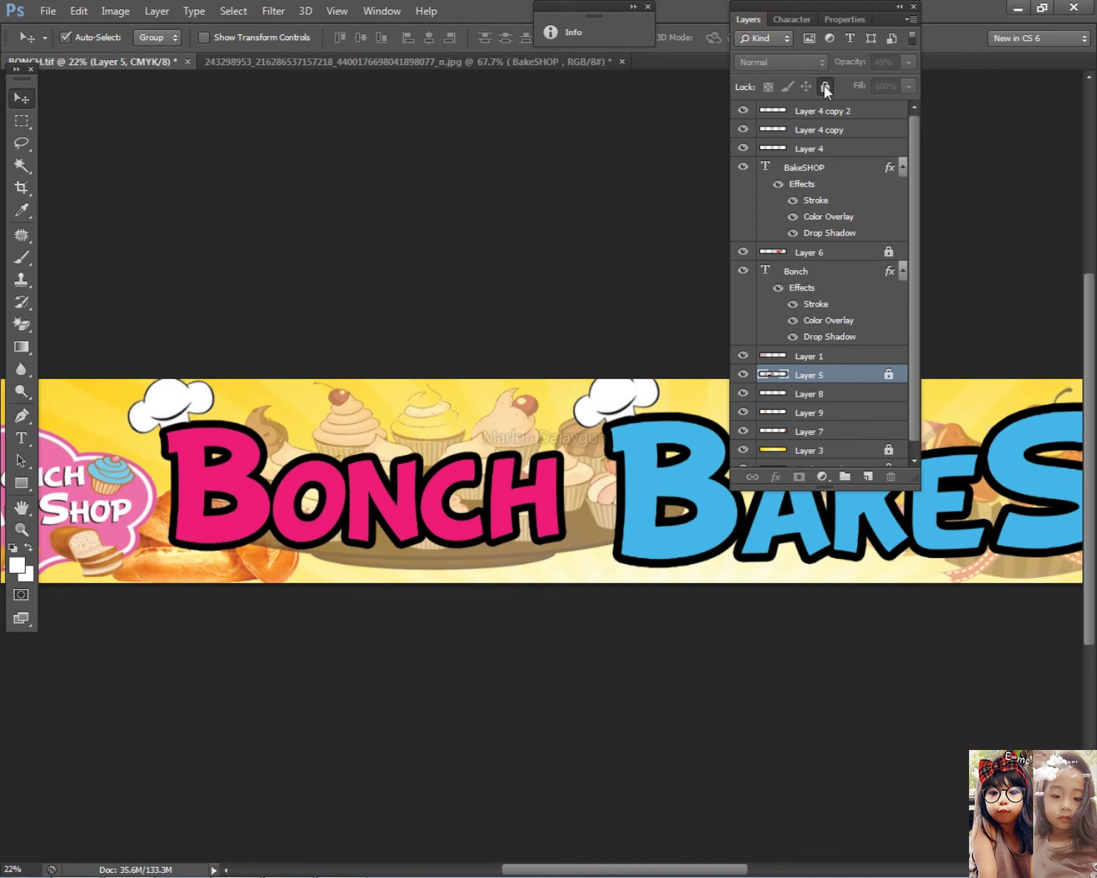
key(ctrl+t)
drag(181, 474, 264, 475)
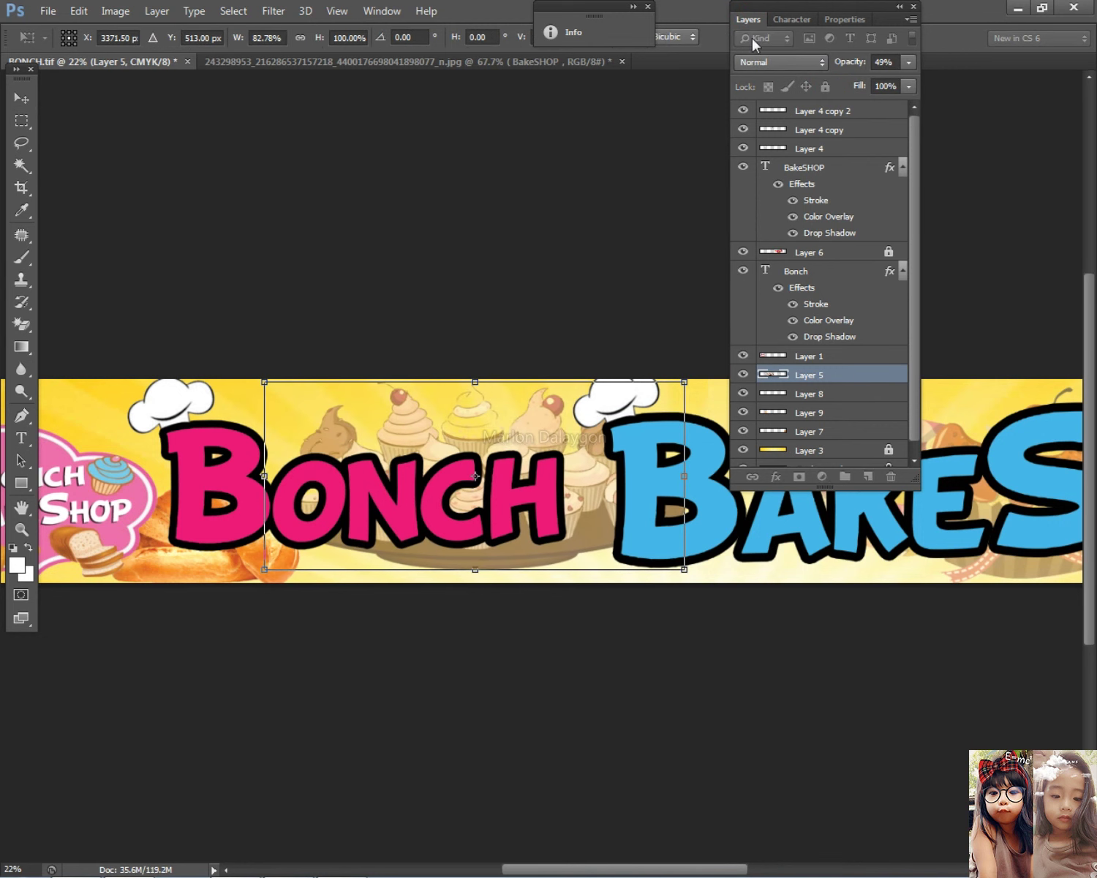
click(751, 20)
drag(683, 476, 705, 476)
drag(556, 440, 587, 434)
key(Return)
Step: Move the linked title text and chef hats slightly down within the banner
right_click(621, 381)
click(649, 399)
drag(650, 400, 648, 411)
Step: Move the bread loaves (Layer 9) up and right over the BO of BONCH, and bring that layer to the front
right_click(150, 567)
click(162, 575)
drag(161, 575, 228, 478)
scroll(260, 410, up, 7)
drag(426, 477, 446, 455)
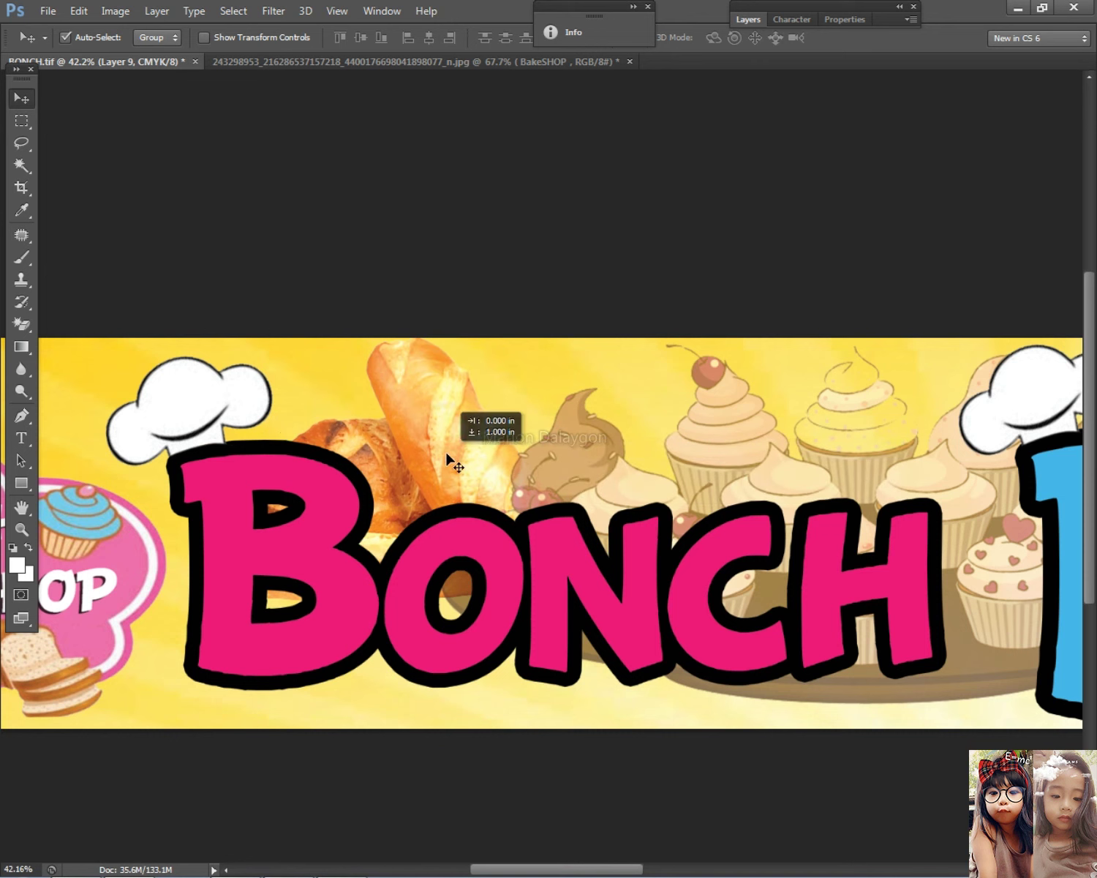
click(157, 10)
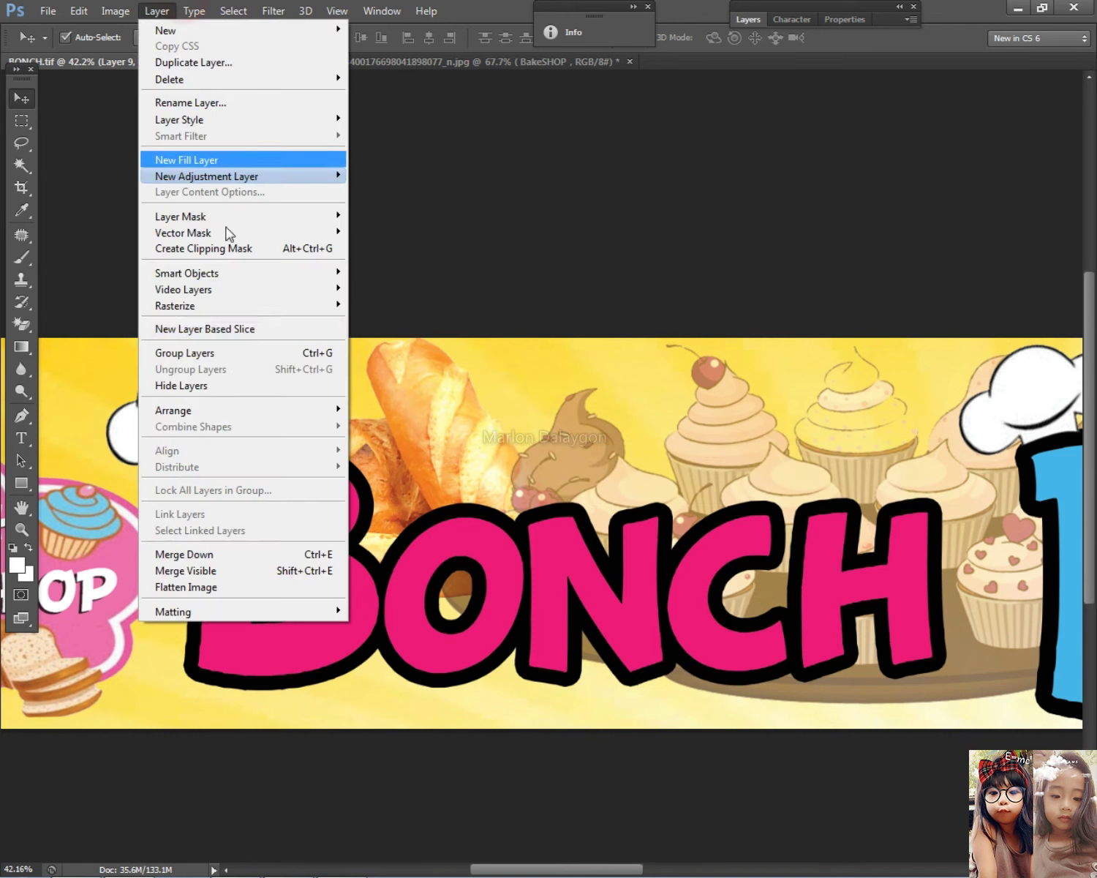
mouse_move(226, 409)
click(398, 410)
Step: Select the Bonch text layer with all layers linked to it, and bring the title texts and chef hats to the front
scroll(577, 446, down, 1)
scroll(576, 445, down, 1)
right_click(622, 531)
click(647, 542)
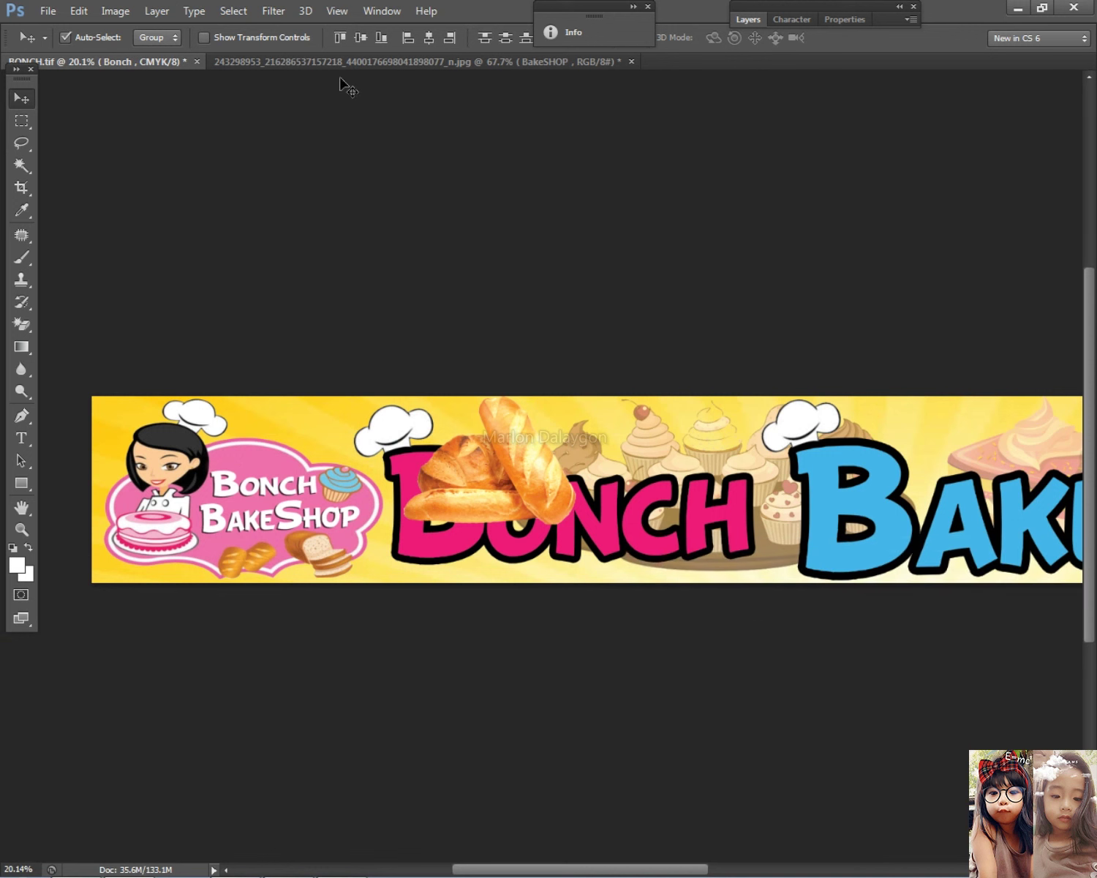
click(748, 19)
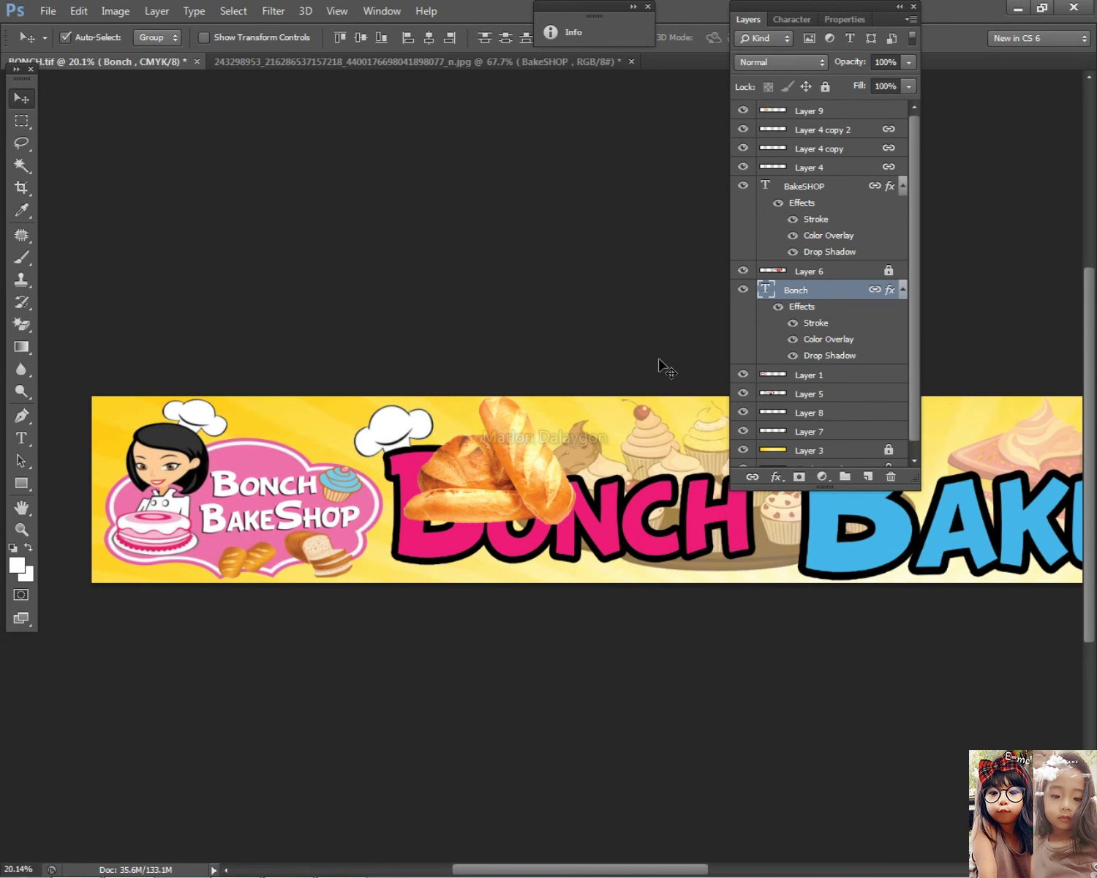
right_click(404, 468)
click(427, 476)
right_click(814, 295)
click(403, 504)
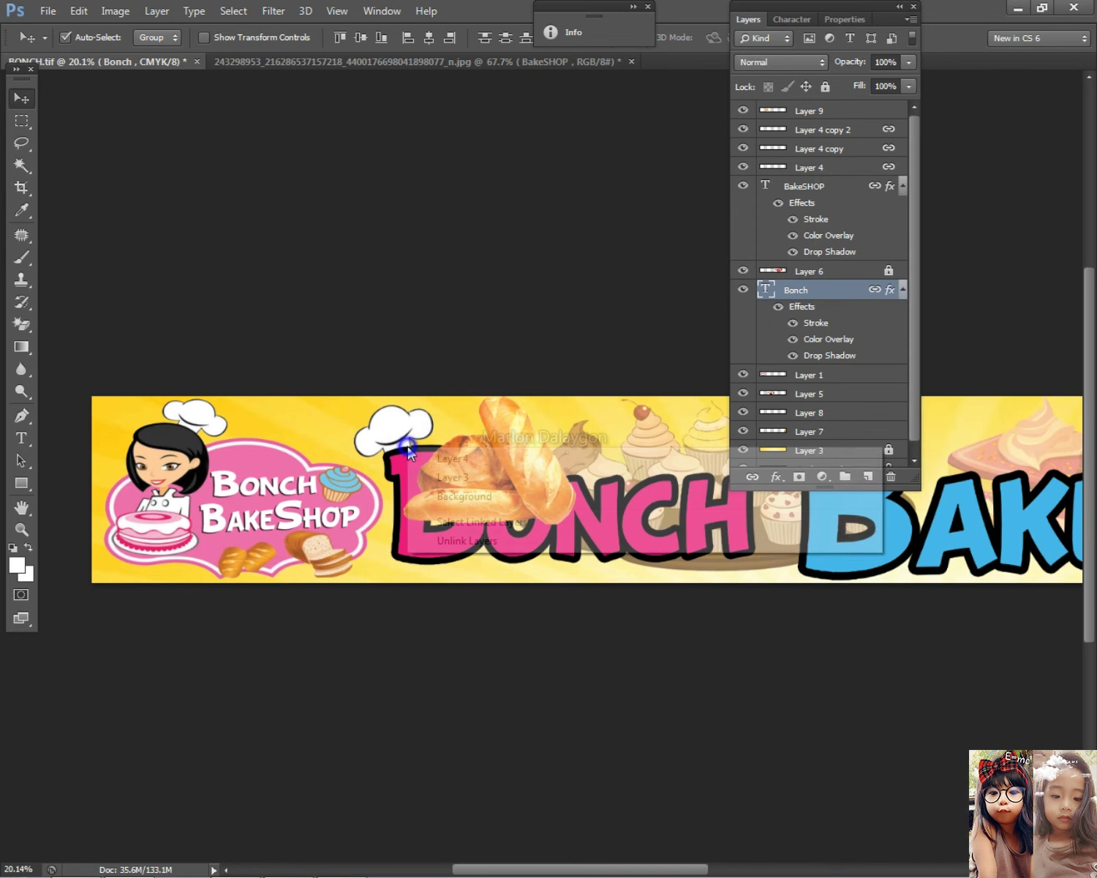
right_click(409, 448)
click(474, 522)
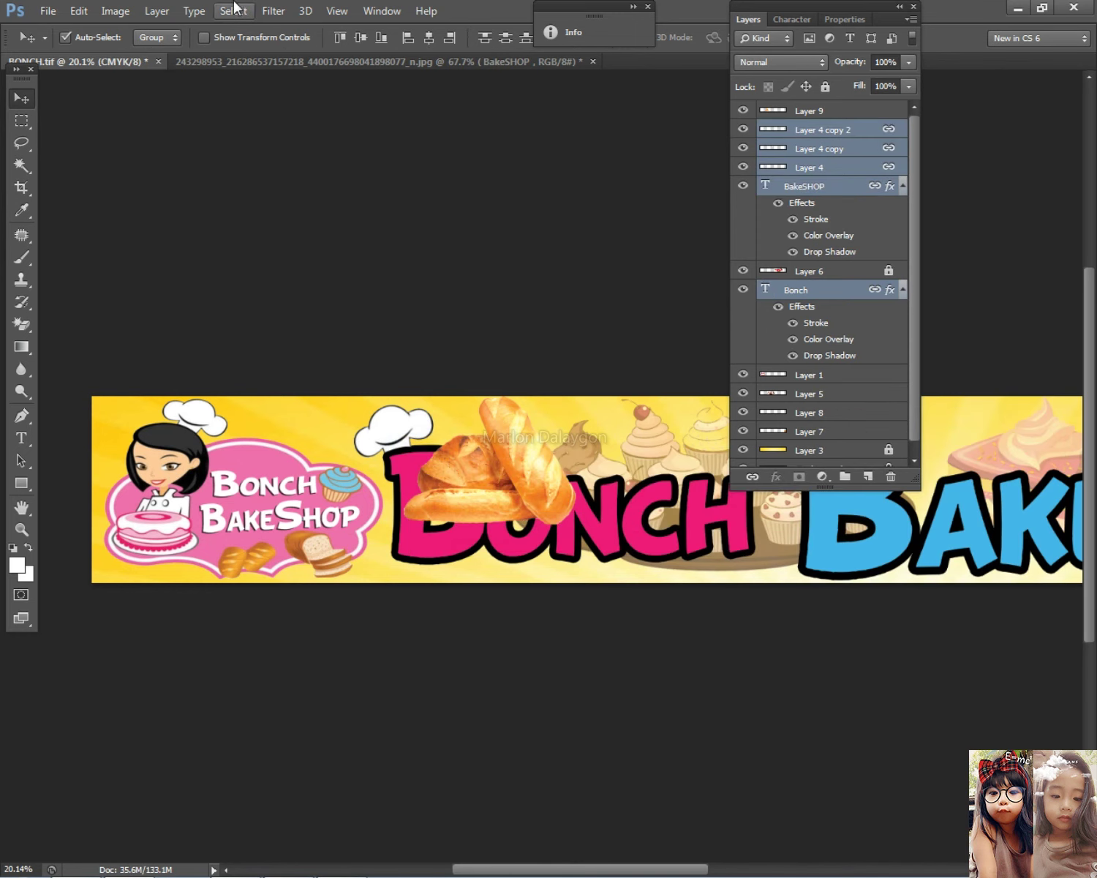
click(157, 10)
mouse_move(245, 408)
click(399, 407)
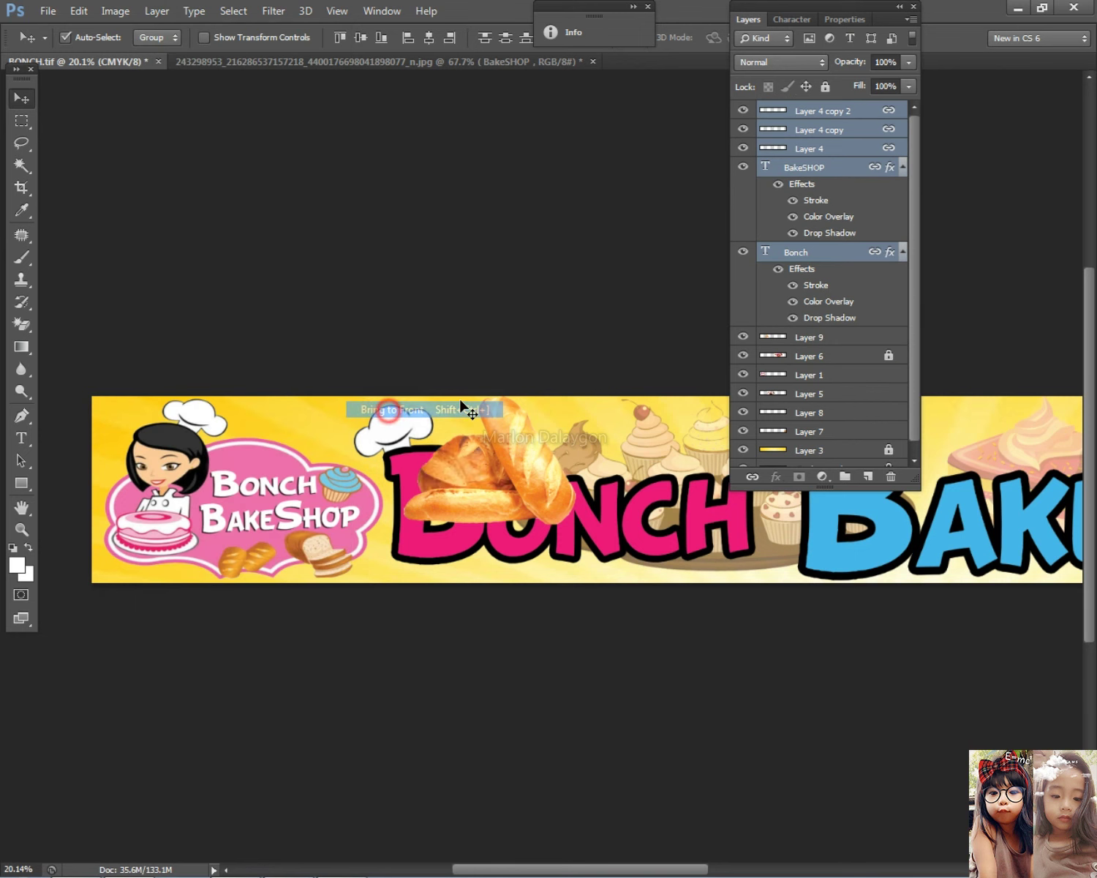
scroll(553, 436, up, 1)
double_click(737, 20)
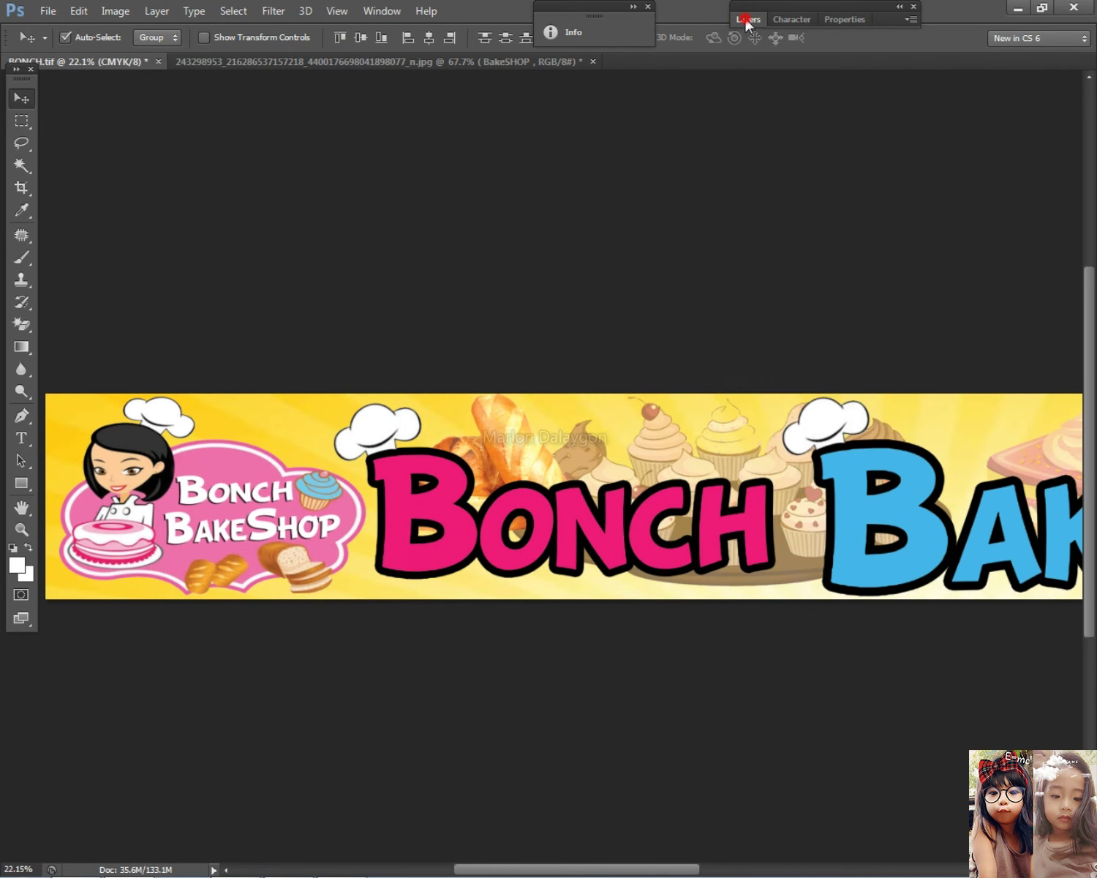
Step: Move the bread loaves (Layer 9) down and left and enlarge them behind BONCH, reaching from the logo to the N
scroll(504, 461, up, 2)
drag(512, 459, 453, 581)
key(ctrl+t)
drag(550, 498, 612, 369)
drag(527, 507, 525, 499)
key(Return)
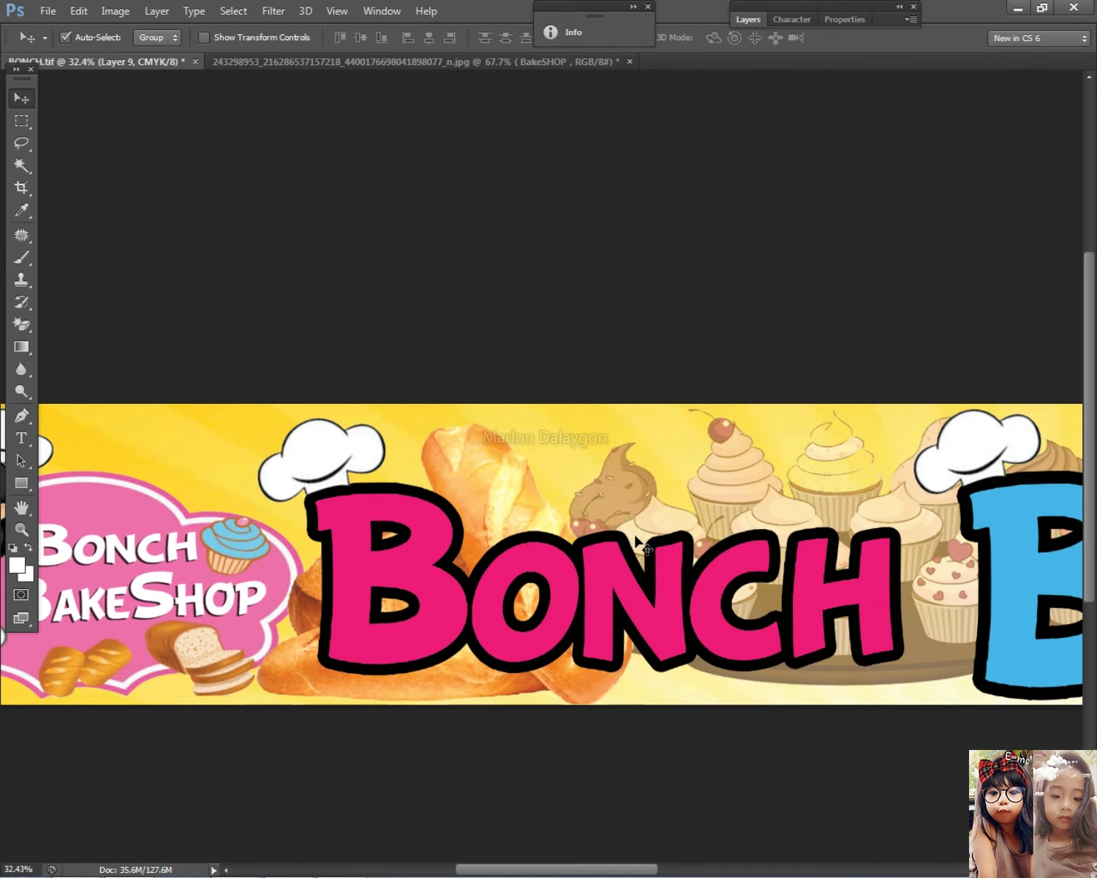
scroll(636, 541, down, 3)
scroll(550, 527, up, 1)
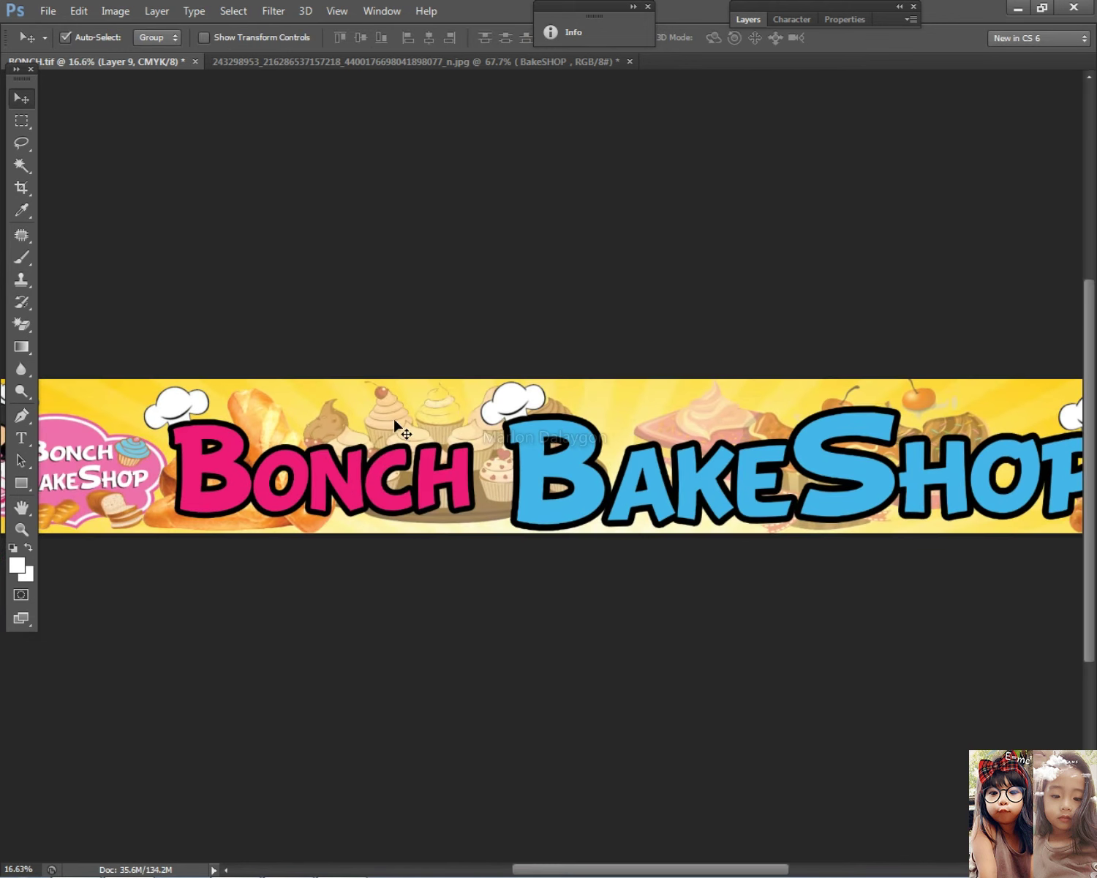
drag(420, 429, 436, 426)
key(ctrl+z)
right_click(365, 422)
click(371, 431)
right_click(265, 429)
click(276, 436)
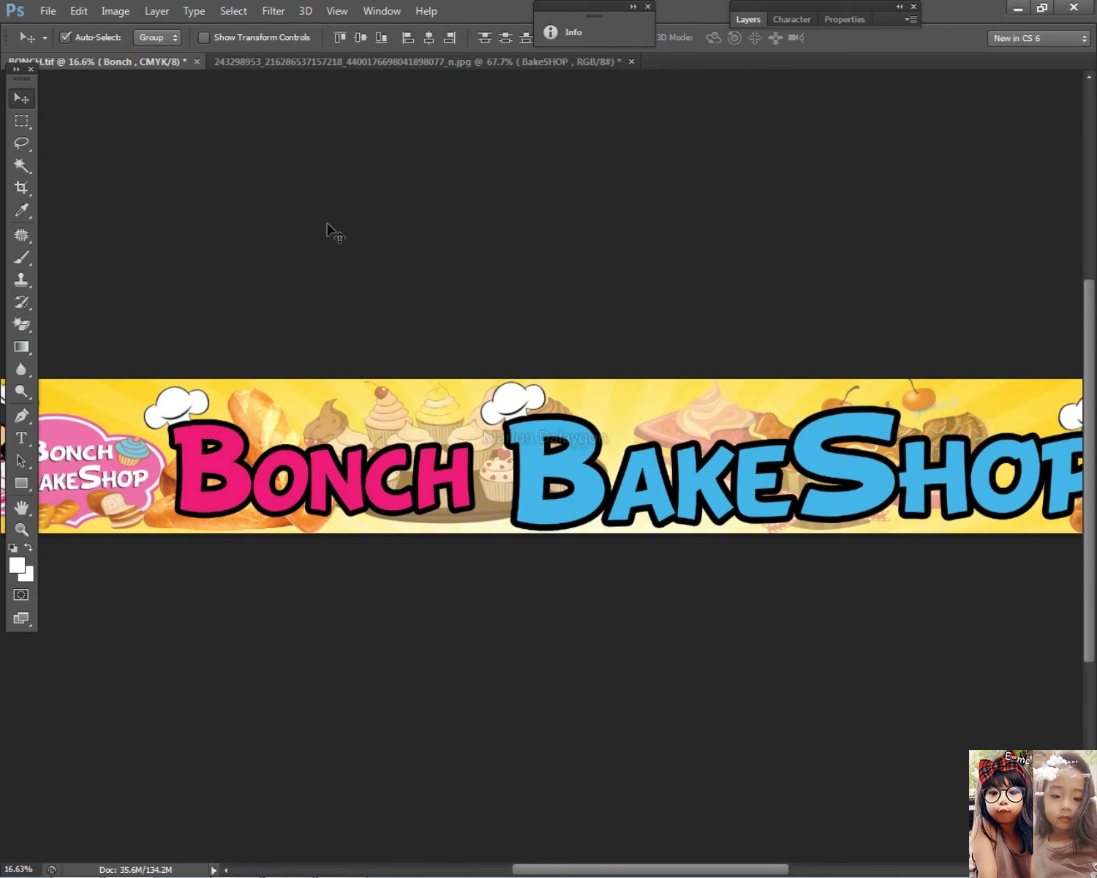
right_click(266, 411)
right_click(159, 519)
click(175, 528)
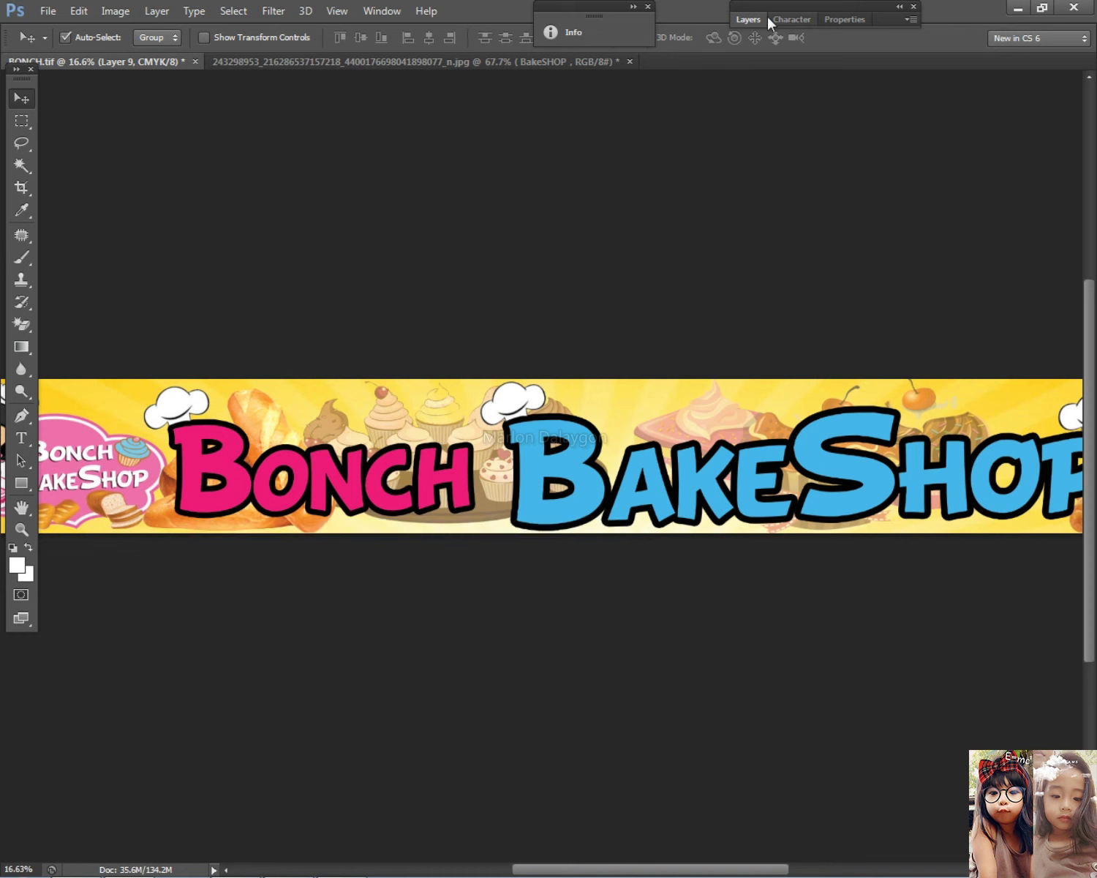
click(757, 20)
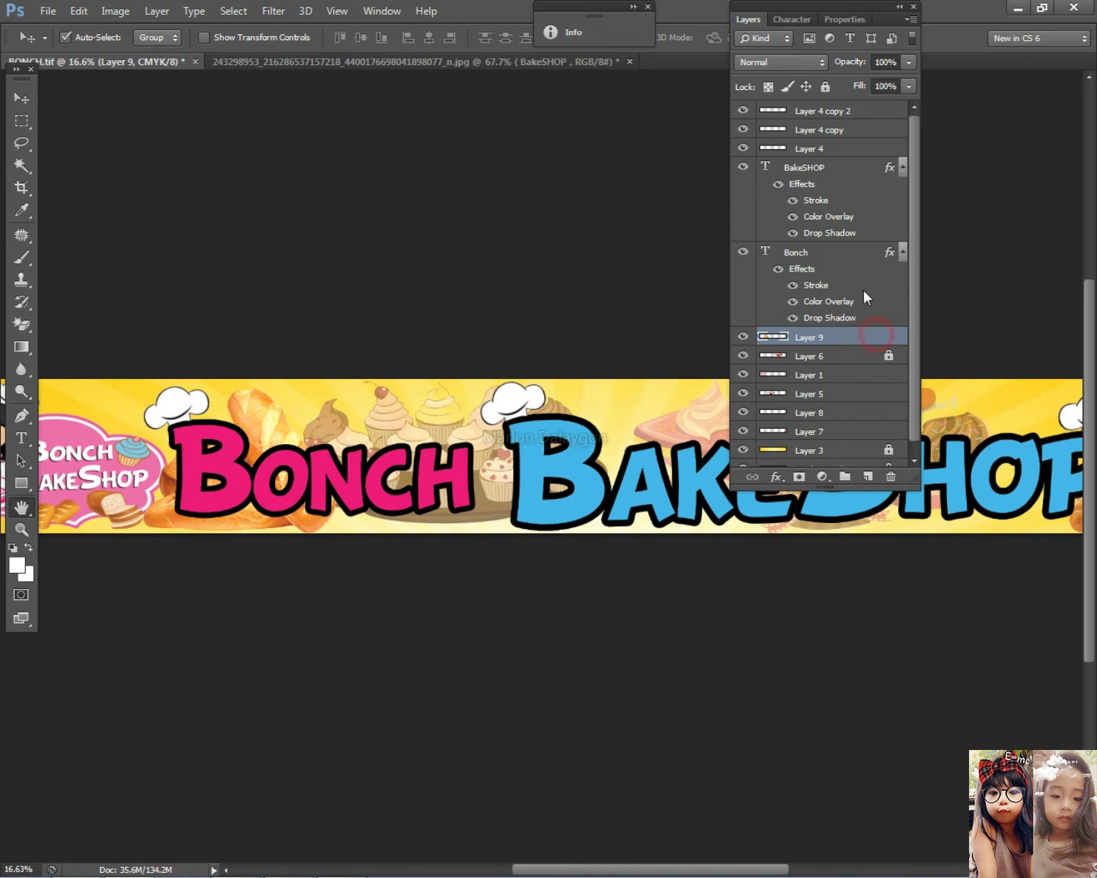
double_click(876, 334)
click(783, 563)
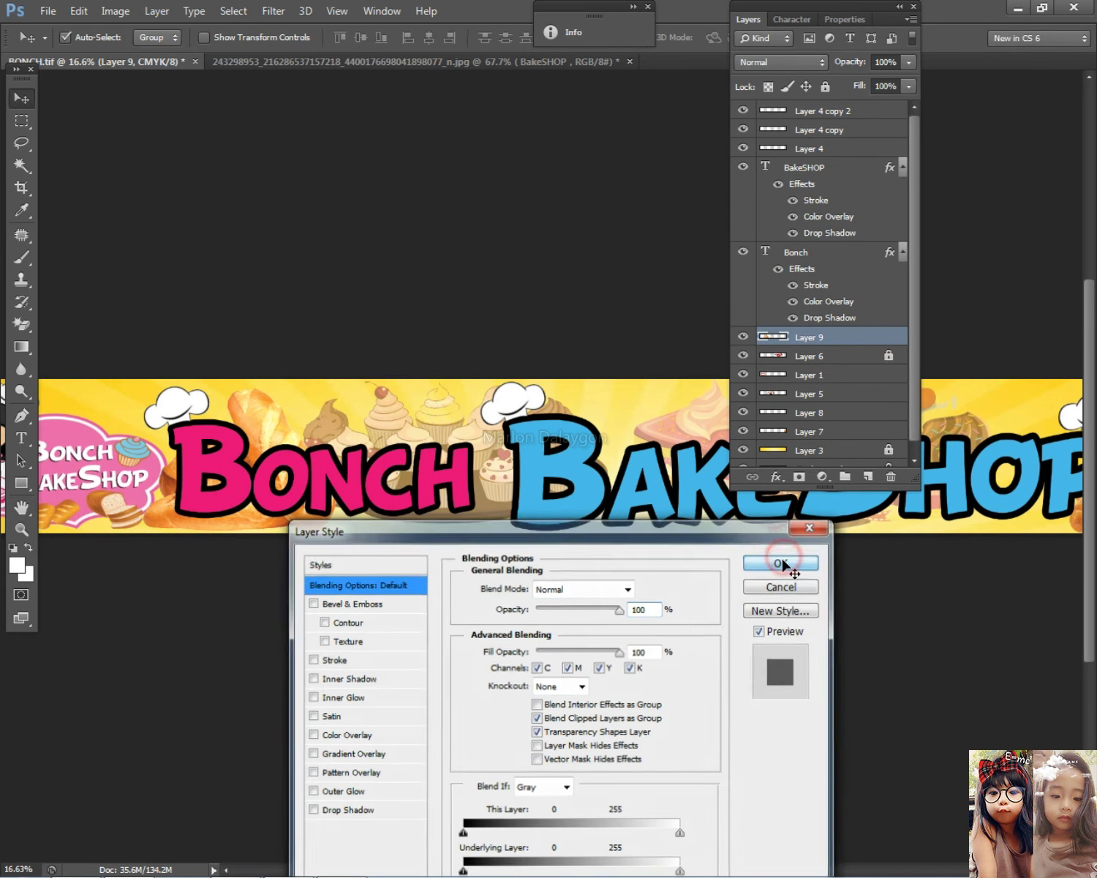
double_click(748, 20)
Step: Move the cupcakes (Layer 5) right so they spread behind BONCH and the B of BAKESHOP
scroll(412, 426, up, 3)
right_click(434, 419)
click(445, 431)
drag(461, 433, 504, 436)
right_click(398, 416)
click(407, 427)
drag(407, 428, 472, 422)
Step: Unlock the dessert layer behind BAKESHOP (Layer 6), narrow it horizontally, and shift the desserts left
scroll(486, 422, down, 1)
right_click(726, 424)
click(726, 428)
click(691, 397)
right_click(693, 420)
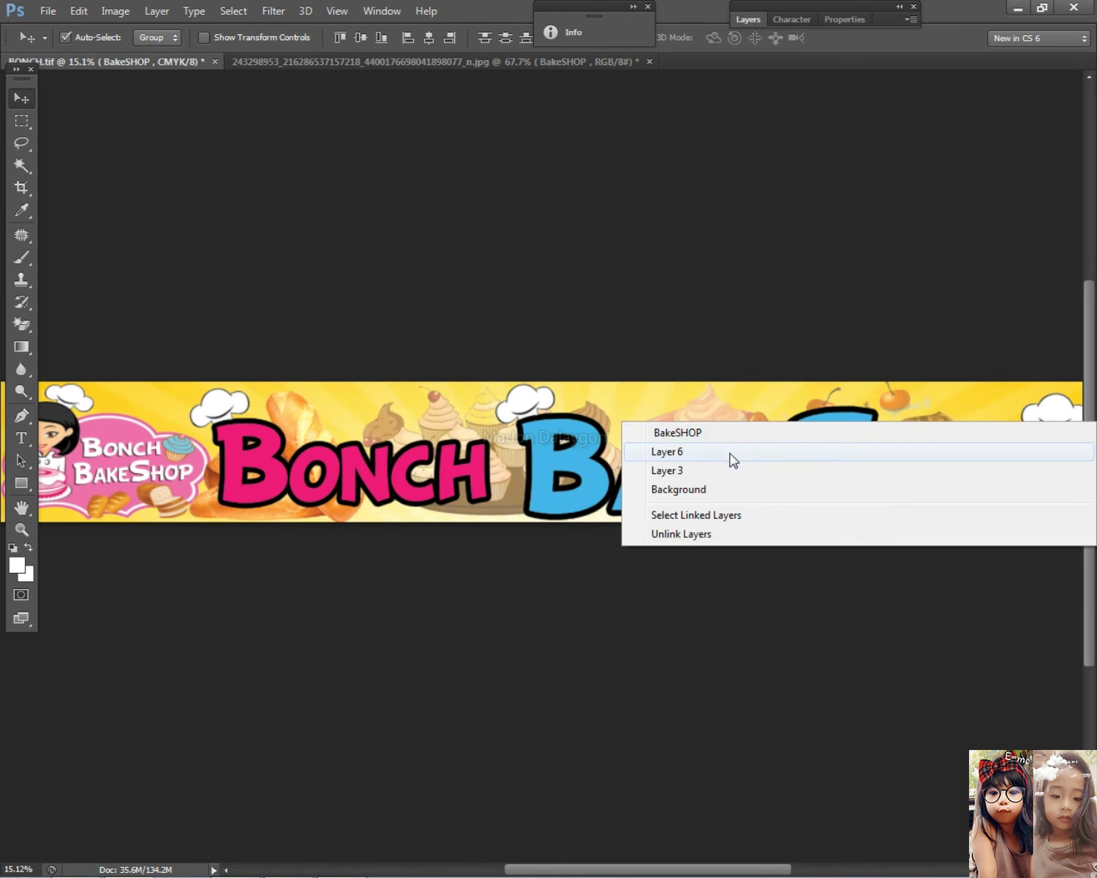
click(732, 459)
click(747, 19)
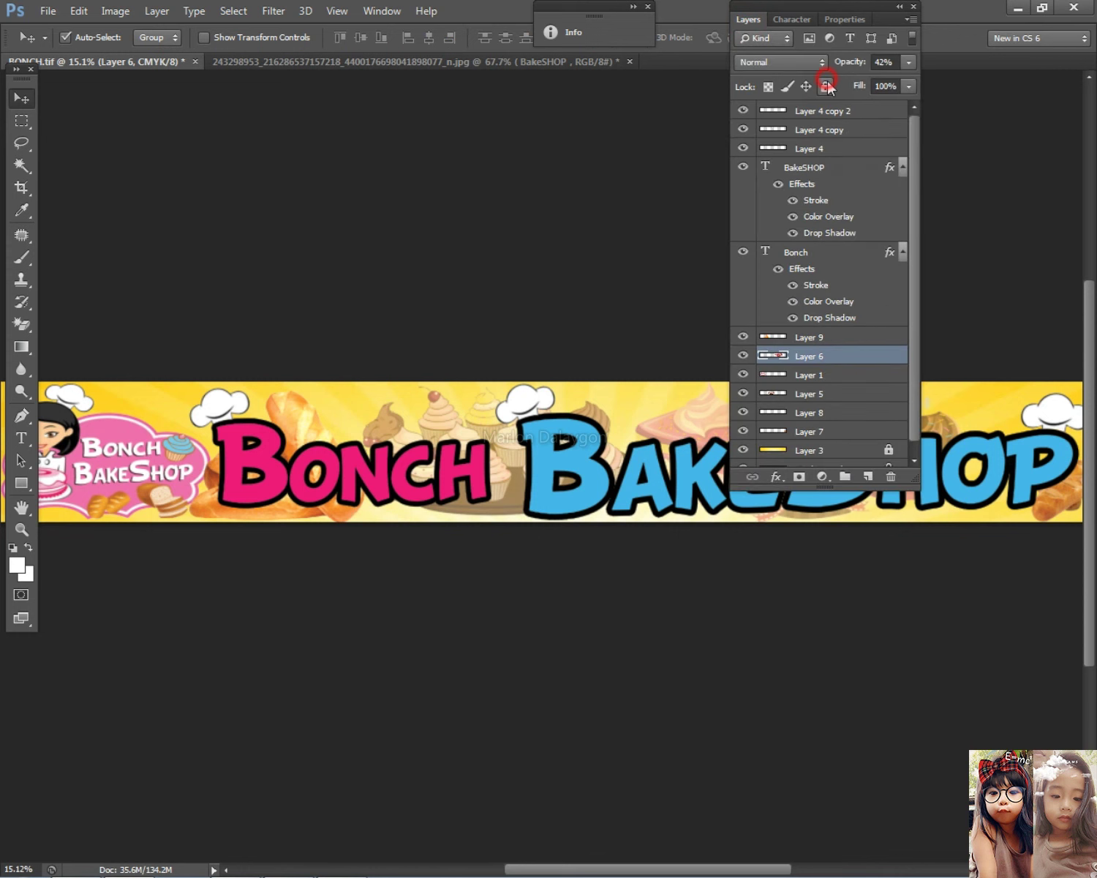
click(759, 23)
key(ctrl+t)
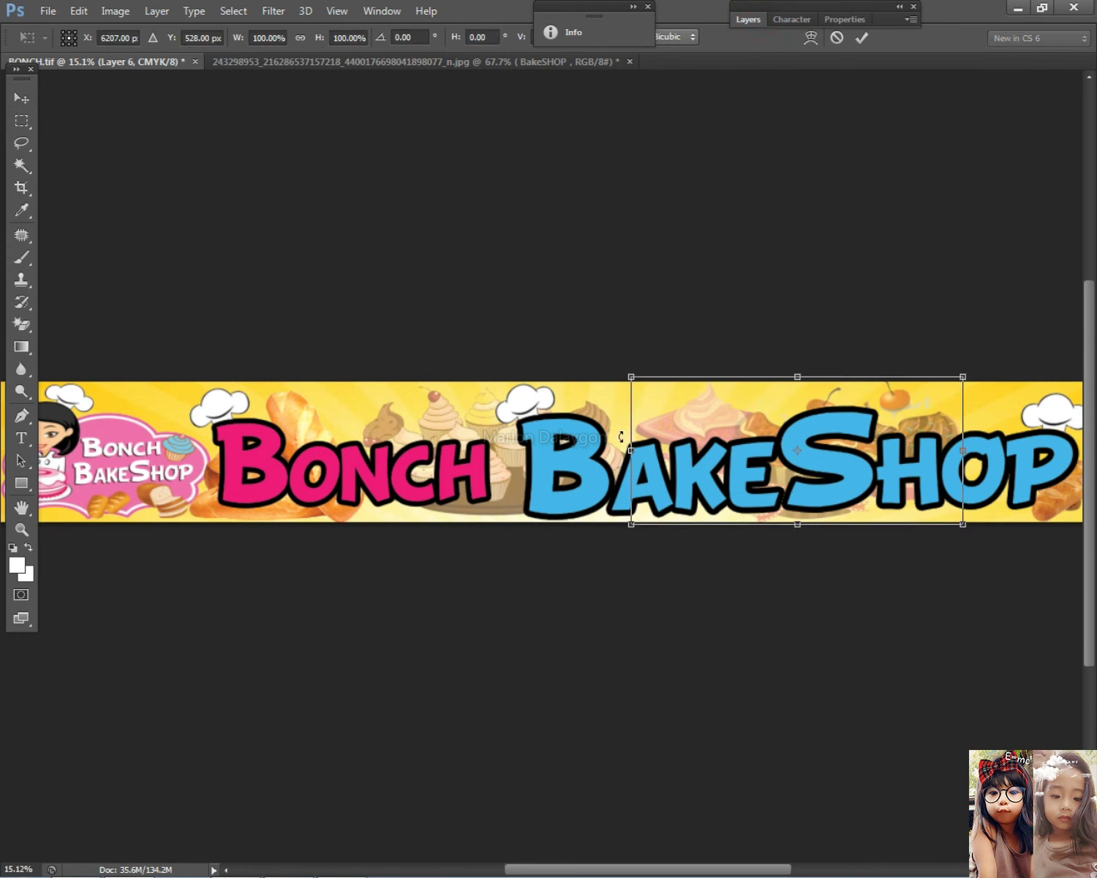
drag(636, 438, 729, 437)
drag(901, 425, 860, 429)
key(Return)
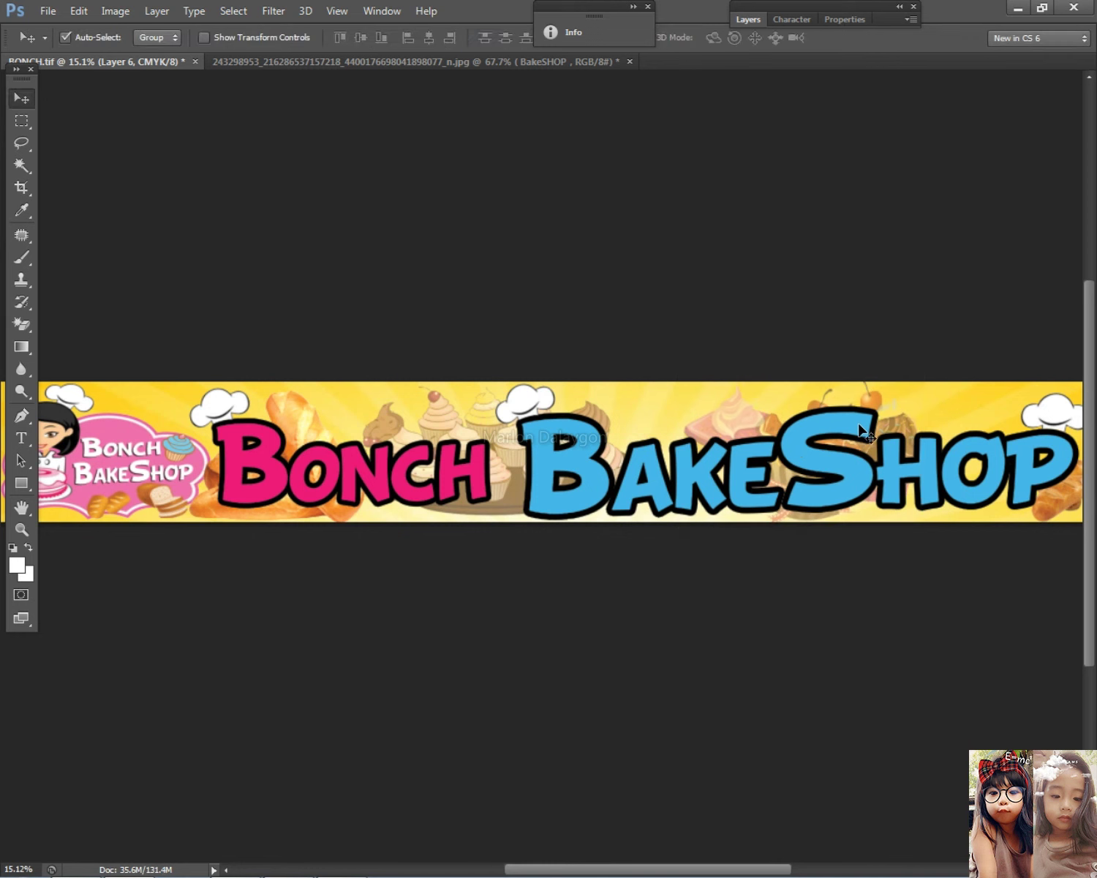
Step: Select the cupcake layer (Layer 5) and nudge the cupcakes further right behind the B of BAKESHOP
scroll(823, 435, up, 2)
right_click(328, 410)
click(353, 426)
key(Left)
key(Return)
right_click(301, 406)
click(320, 419)
key(shift+Right)
key(shift+Right)
key(shift+Right)
key(shift+Right)
key(shift+Right)
key(shift+Right)
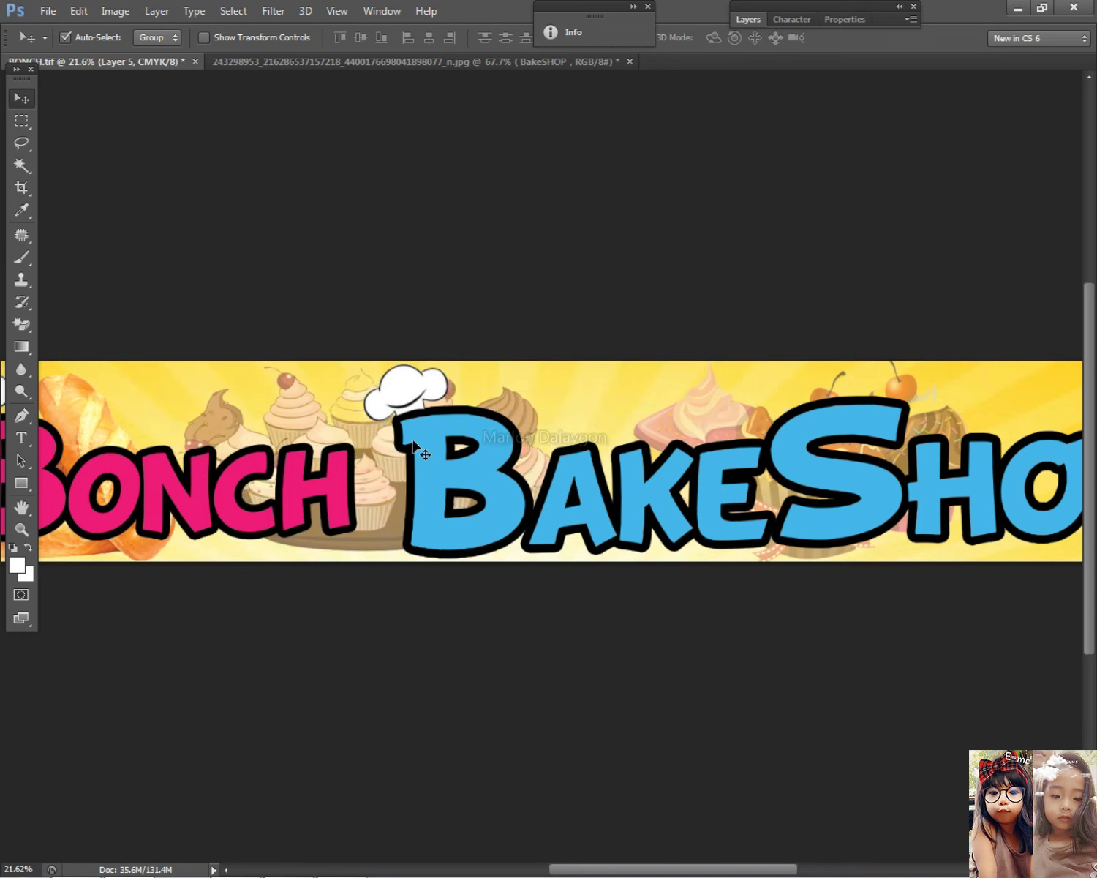
Step: Select the bread layer behind the end of BAKESHOP (Layer 7) and enlarge the bread up and to the left
scroll(389, 445, down, 3)
scroll(955, 501, up, 1)
right_click(954, 501)
click(977, 517)
key(ctrl+t)
key(Escape)
right_click(999, 512)
click(1003, 519)
key(ctrl+t)
drag(932, 471, 849, 428)
key(Return)
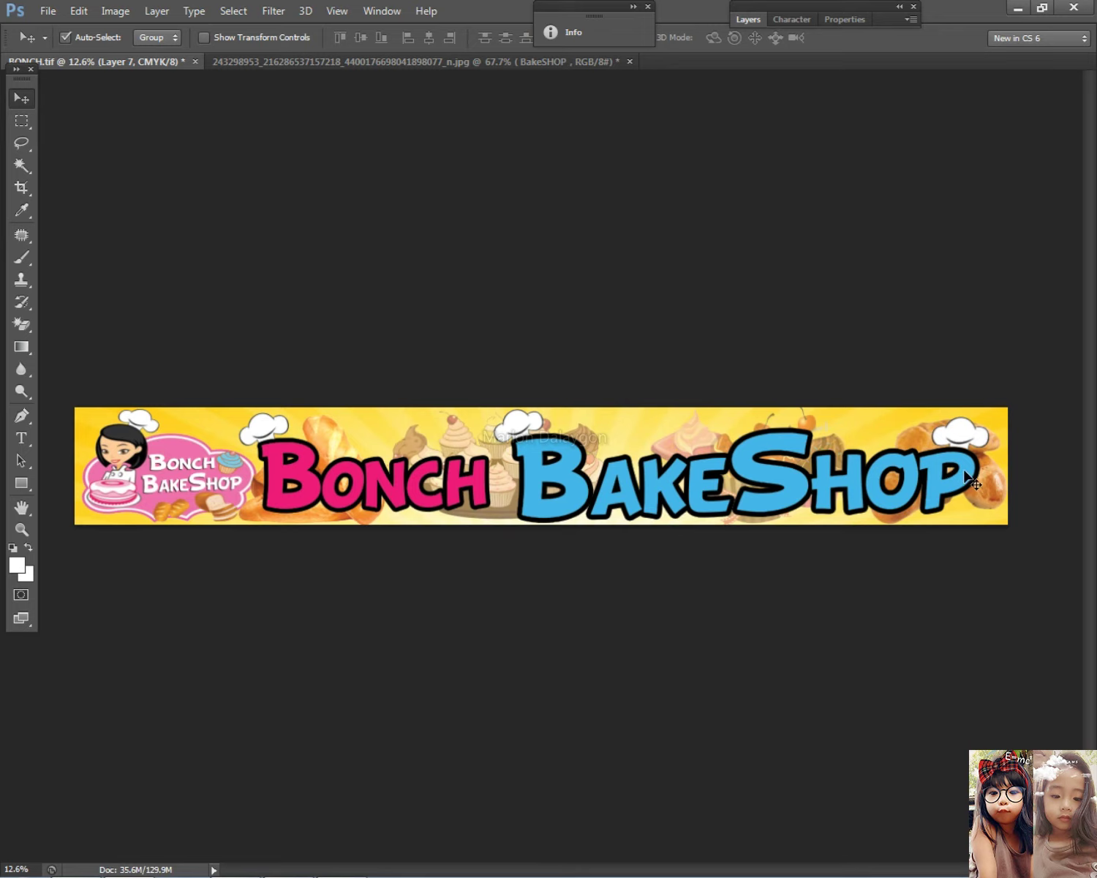
Step: Nudge the bread behind OP (Layer 7) up and left, and stretch its height downward to 111.13%, slightly past the banner's lower edge
scroll(953, 470, up, 5)
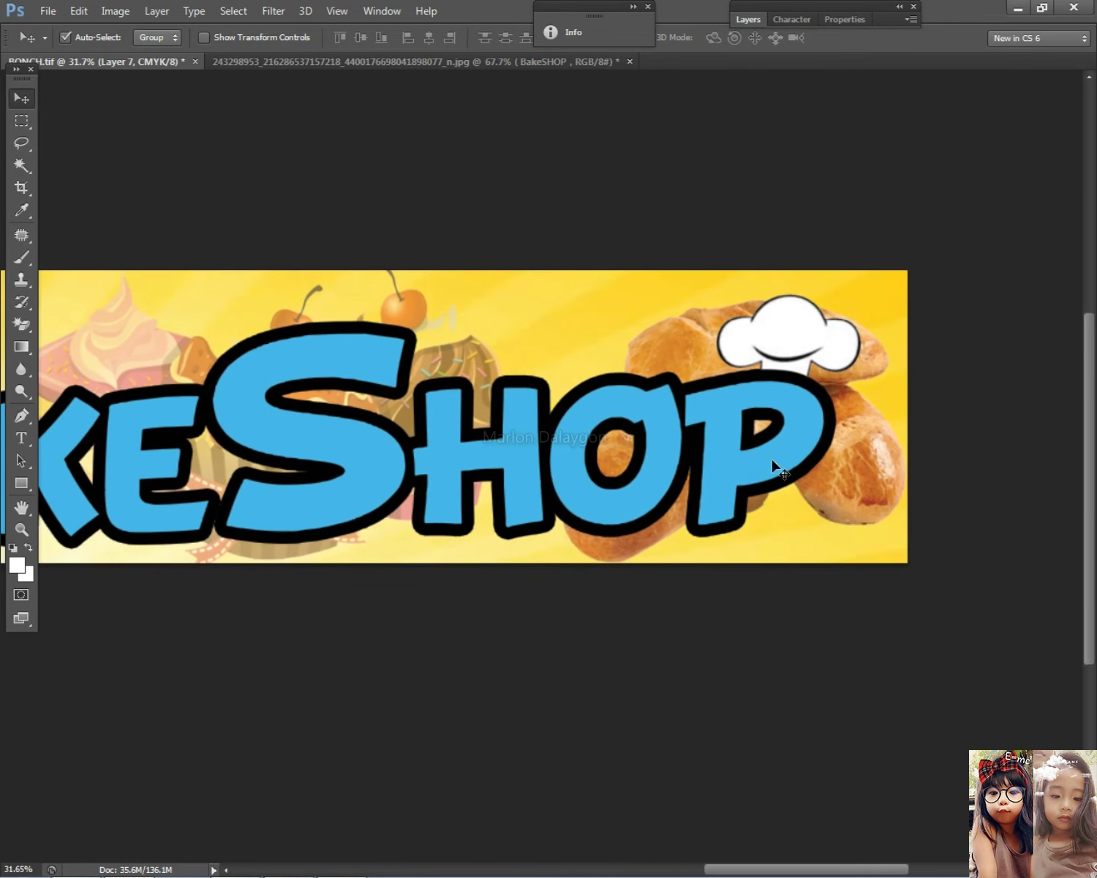
right_click(873, 462)
drag(886, 480, 876, 456)
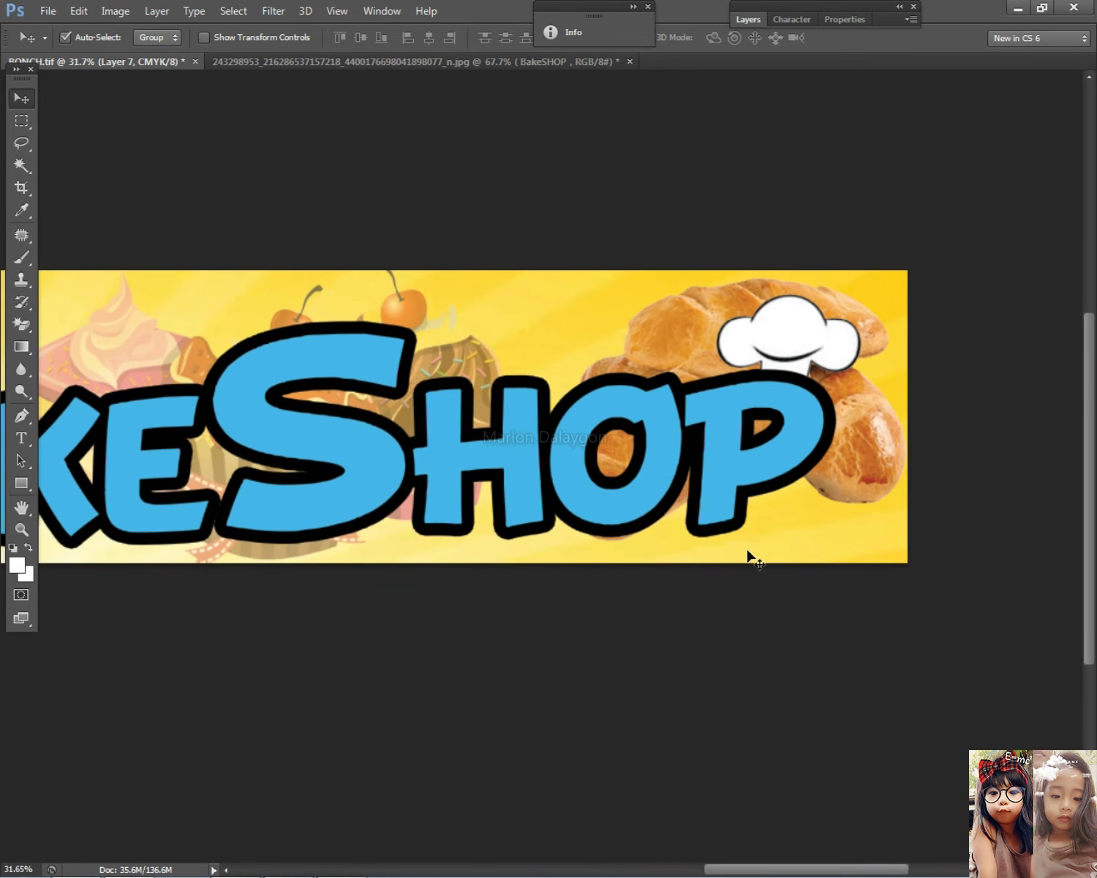
key(ctrl+t)
mouse_move(724, 544)
mouse_down()
mouse_move(724, 584)
mouse_move(724, 571)
mouse_up()
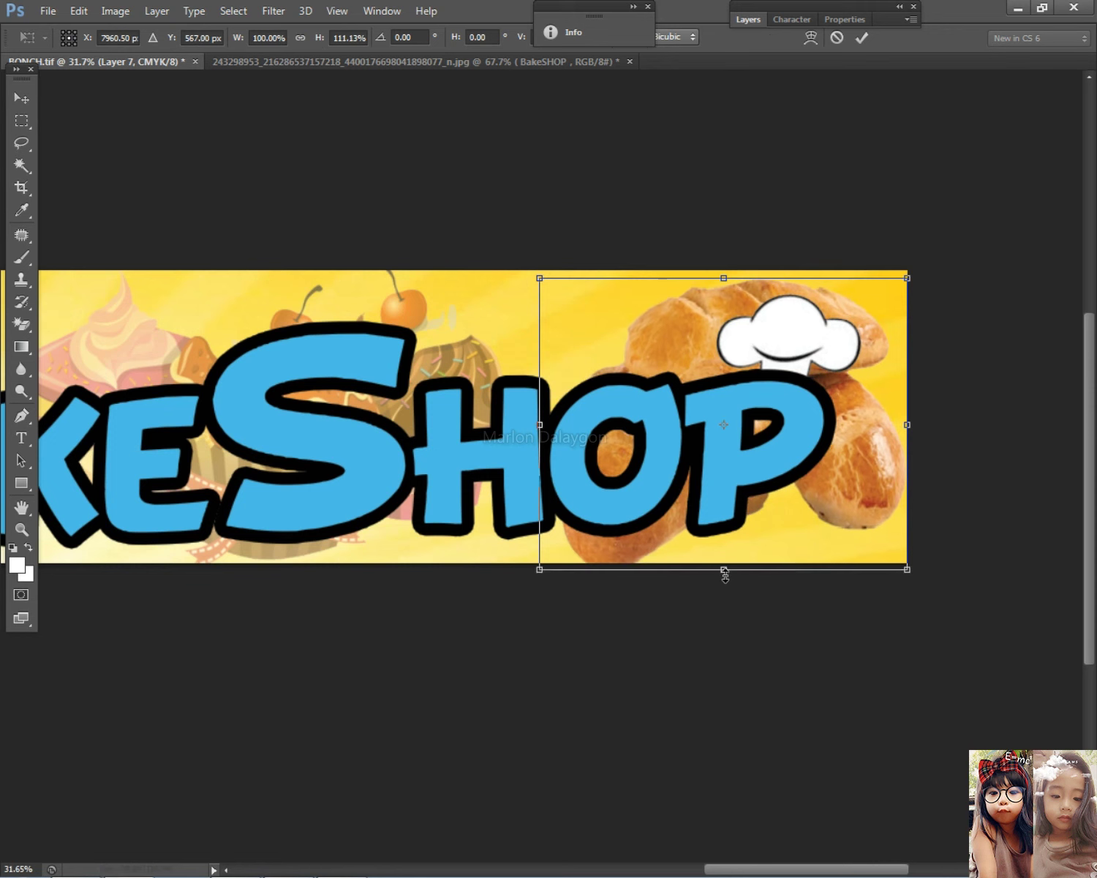
key(Return)
scroll(490, 465, down, 4)
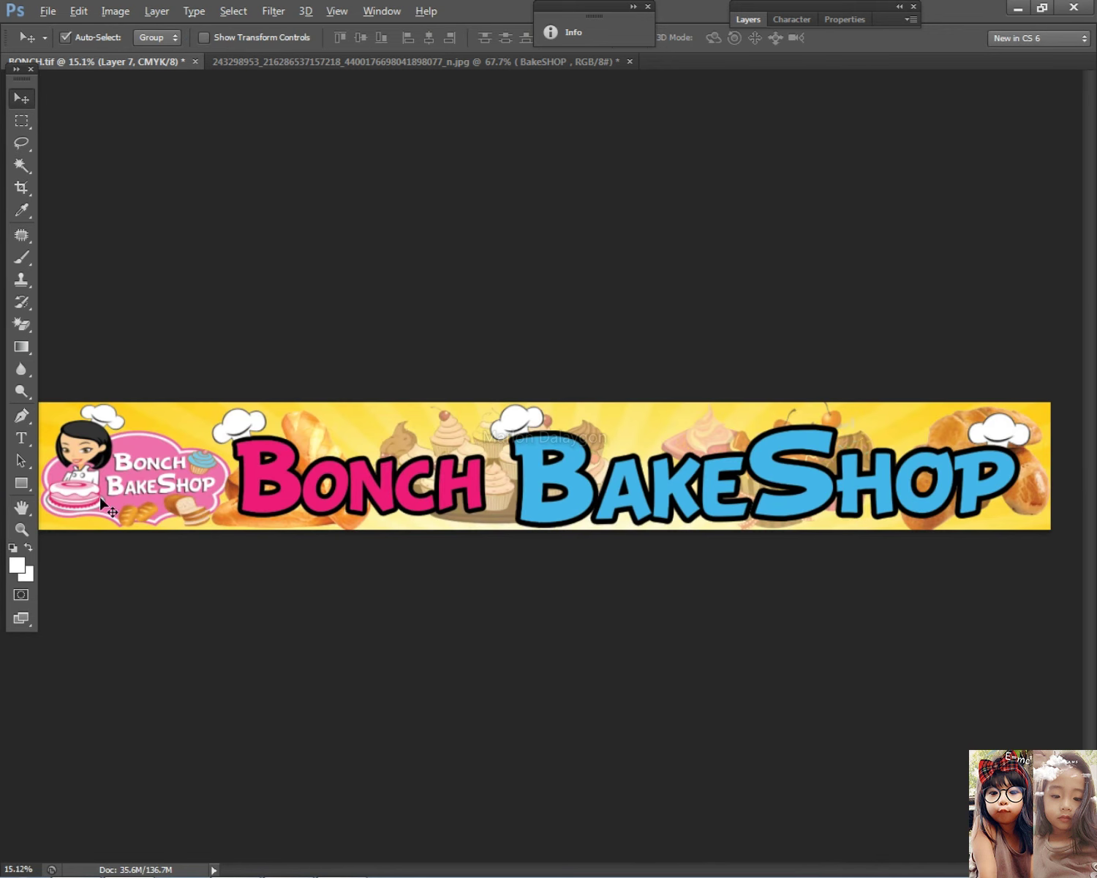
Step: Enlarge the bread loaves behind BONCH (Layer 9) slightly toward the upper right
scroll(102, 505, up, 2)
click(404, 411)
key(ctrl+t)
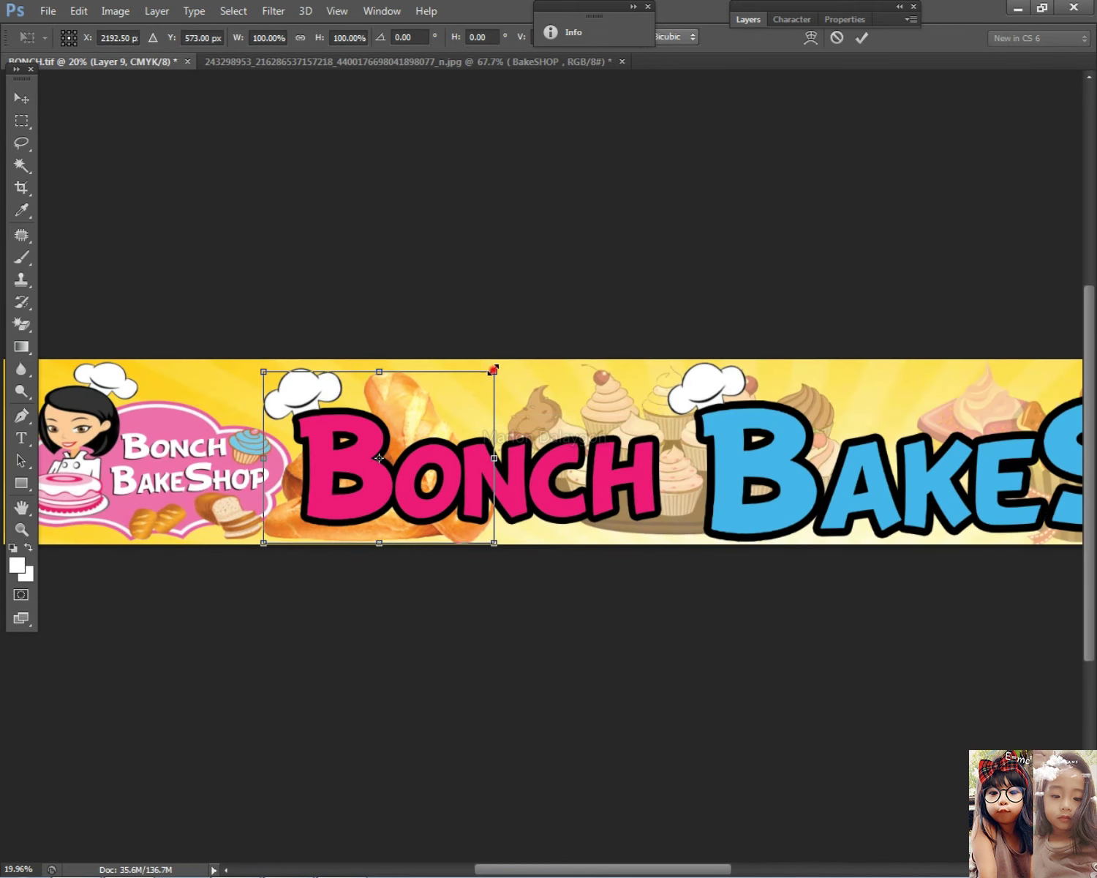
drag(495, 371, 500, 367)
key(Return)
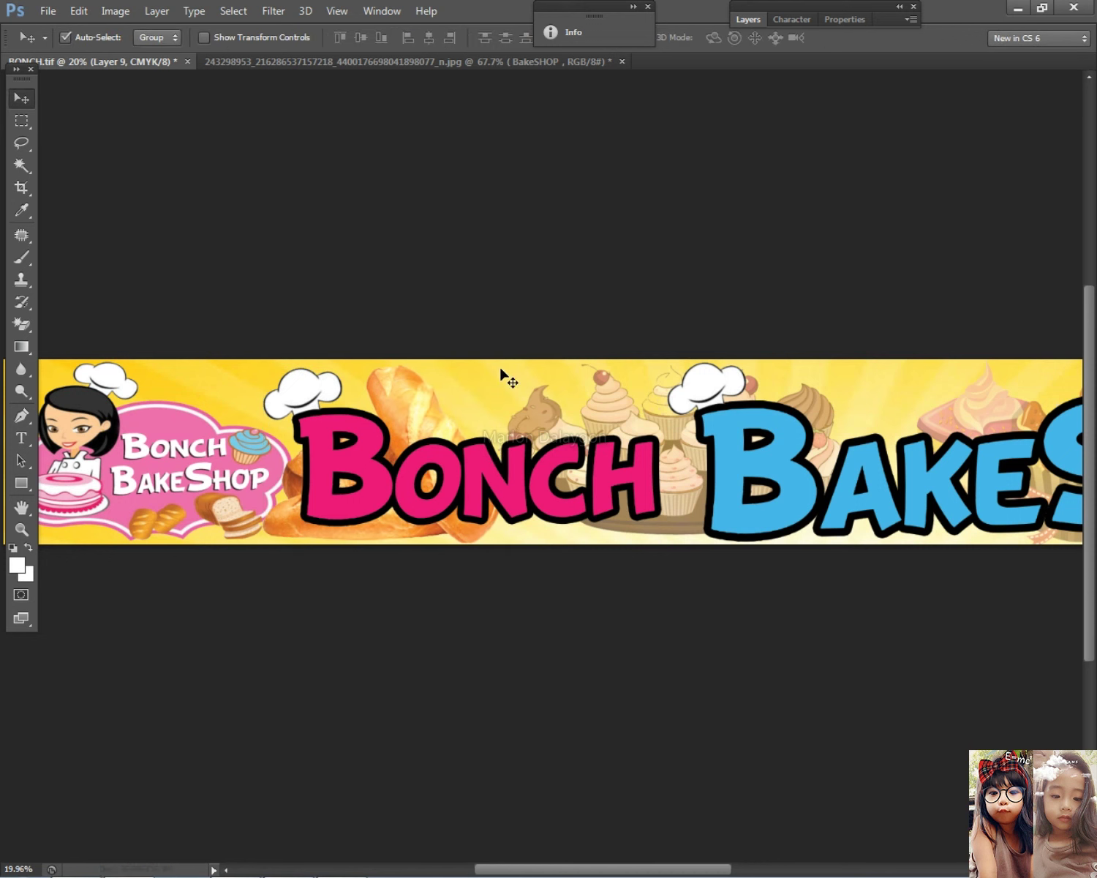
scroll(473, 427, down, 3)
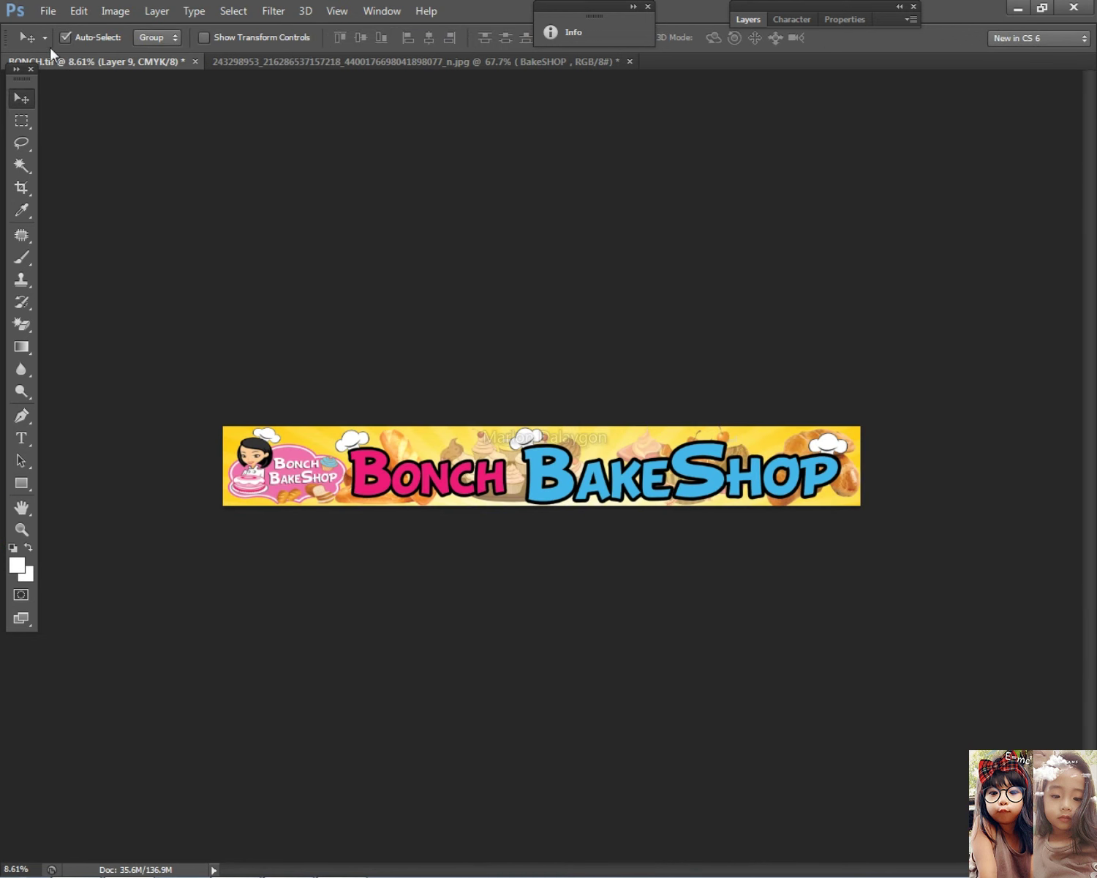
Step: Save the banner as BONCH.tif in TIFF format with layers in the 2021 new lang folder
click(61, 10)
click(104, 215)
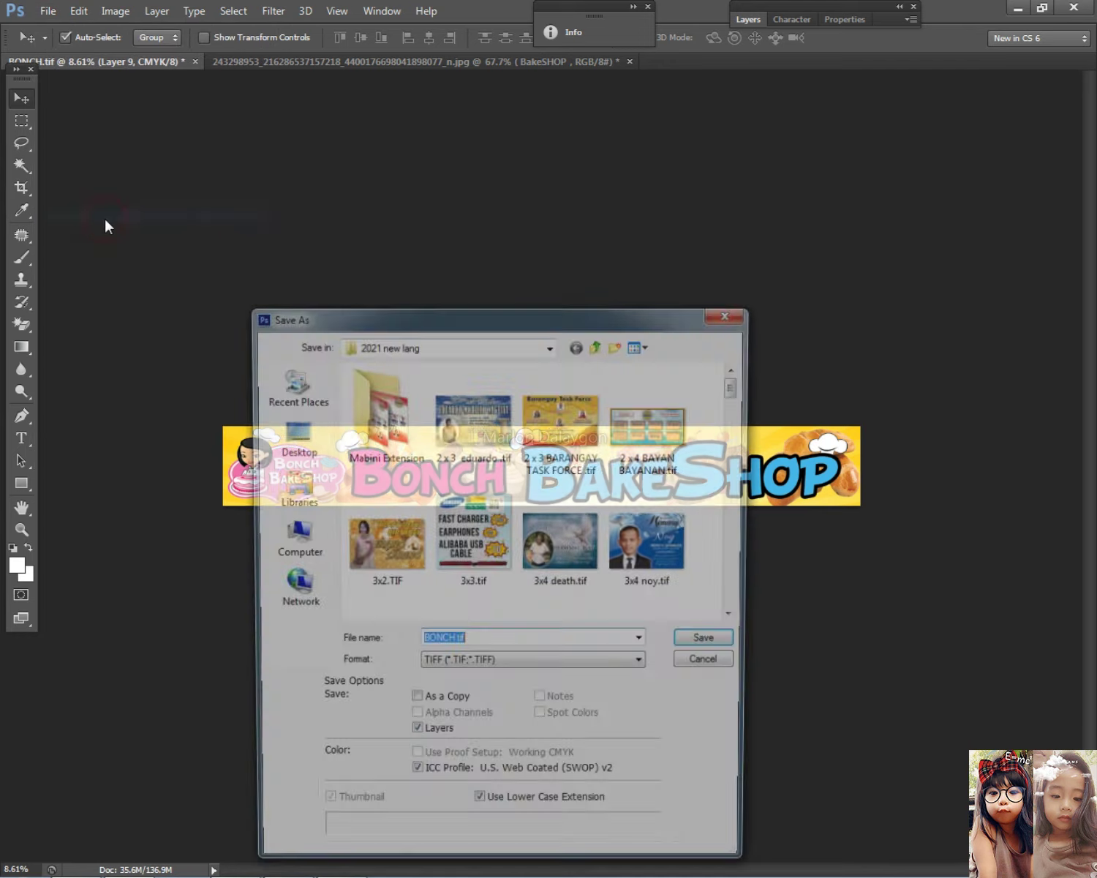
key(alt+2)
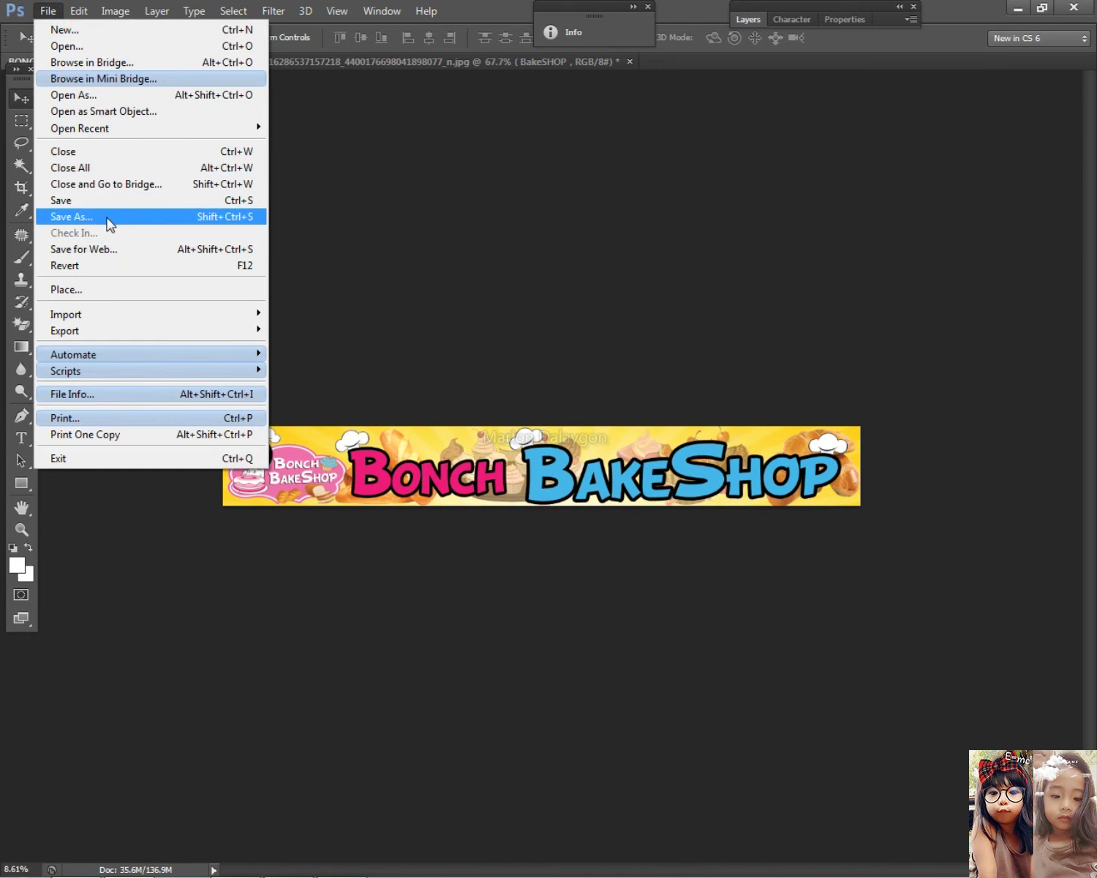
click(106, 220)
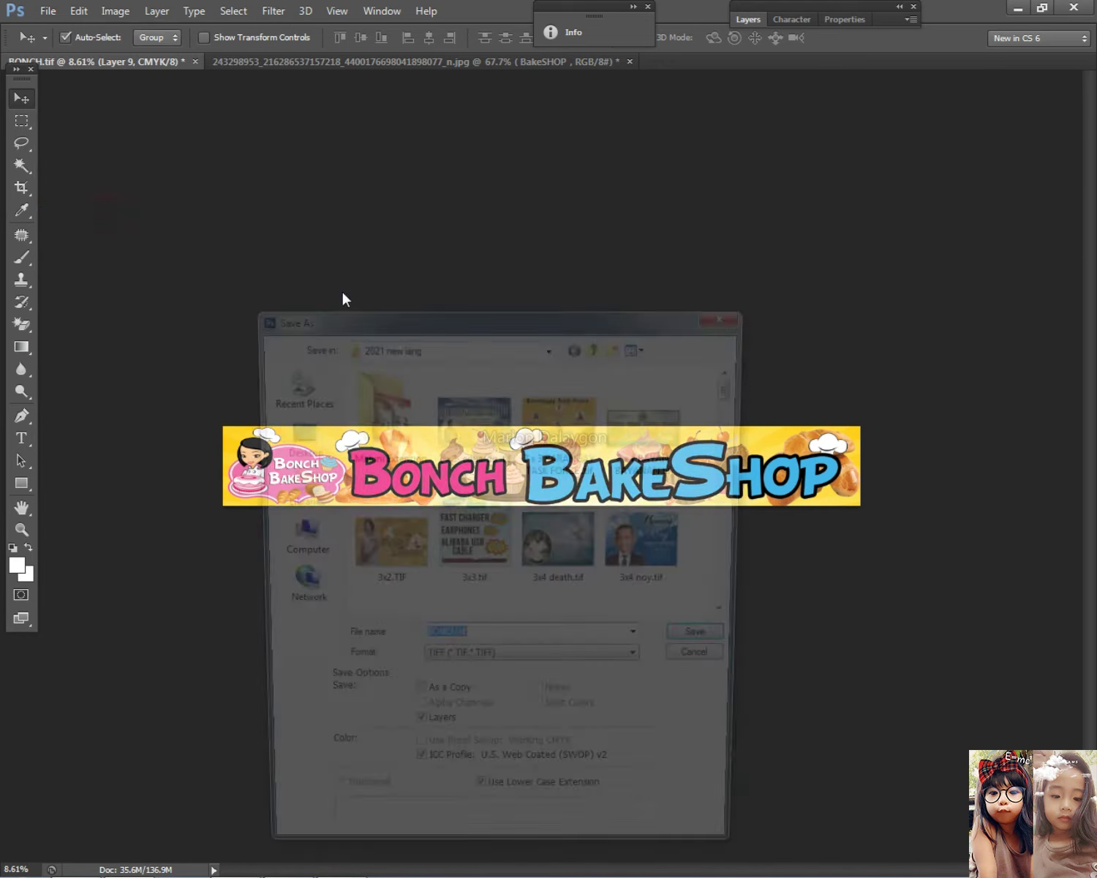
key(Return)
key(Return)
key(Return)
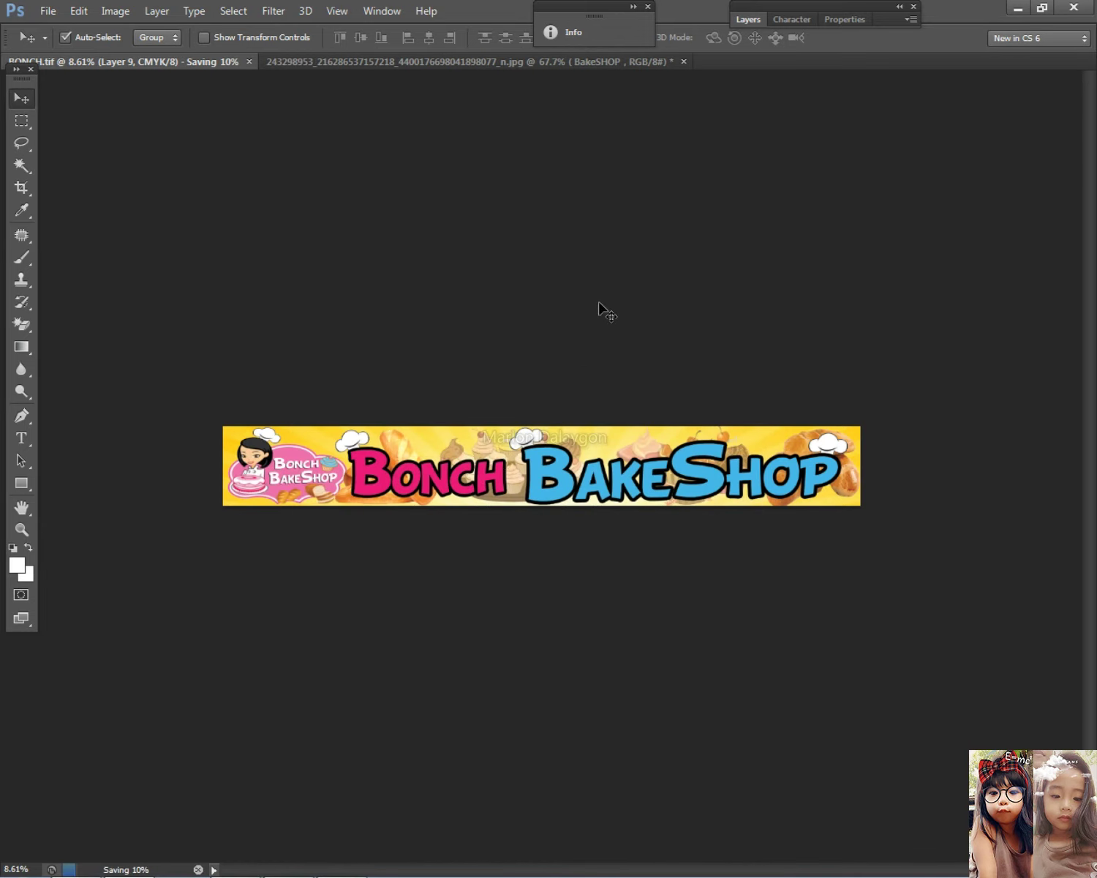